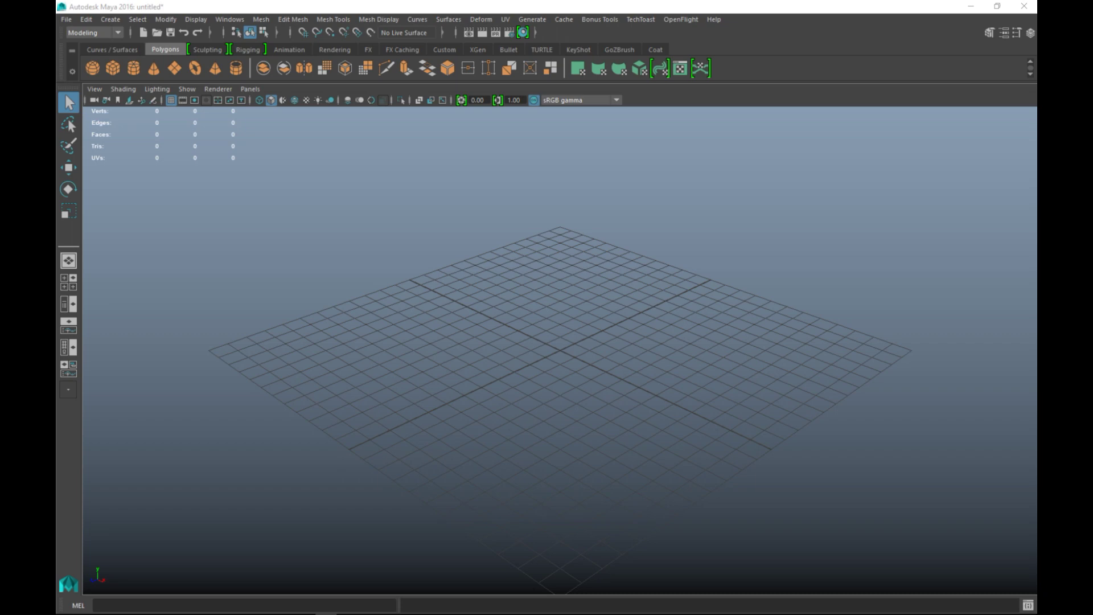
Create a polygon cube at the origin, enlarge it uniformly and stretch it vertically into a taller block
click(117, 67)
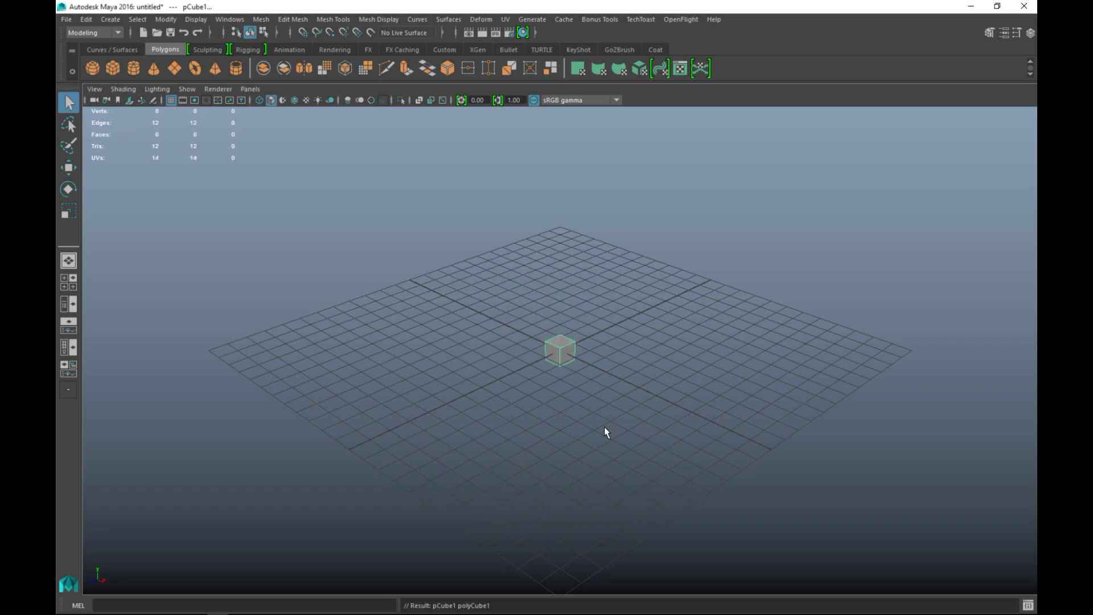
key(r)
drag(560, 351, 651, 370)
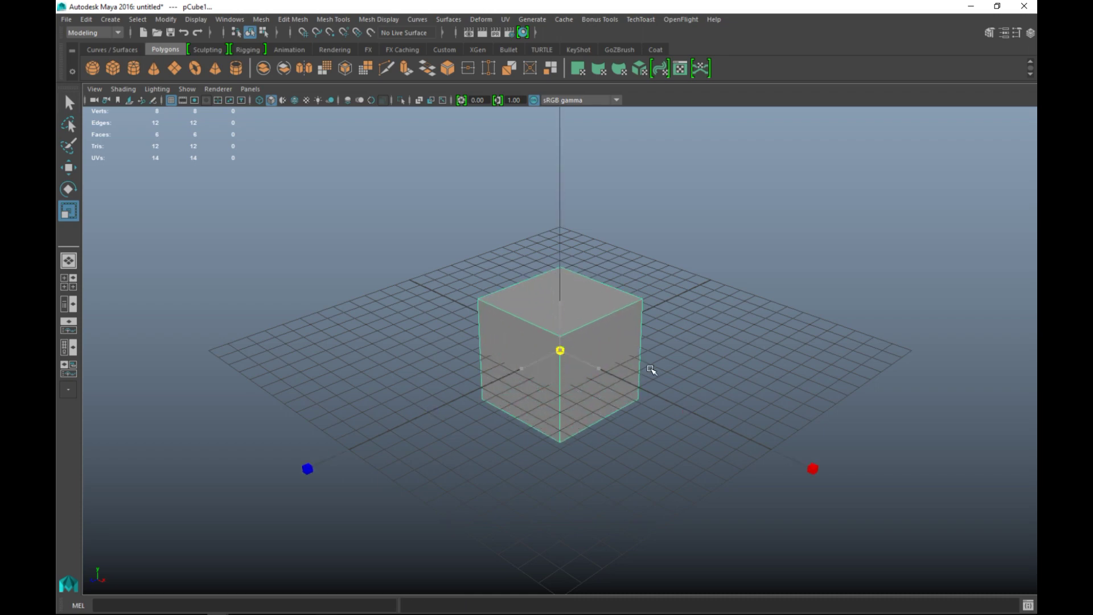
drag(560, 301, 559, 286)
alt+drag(595, 398, 601, 375)
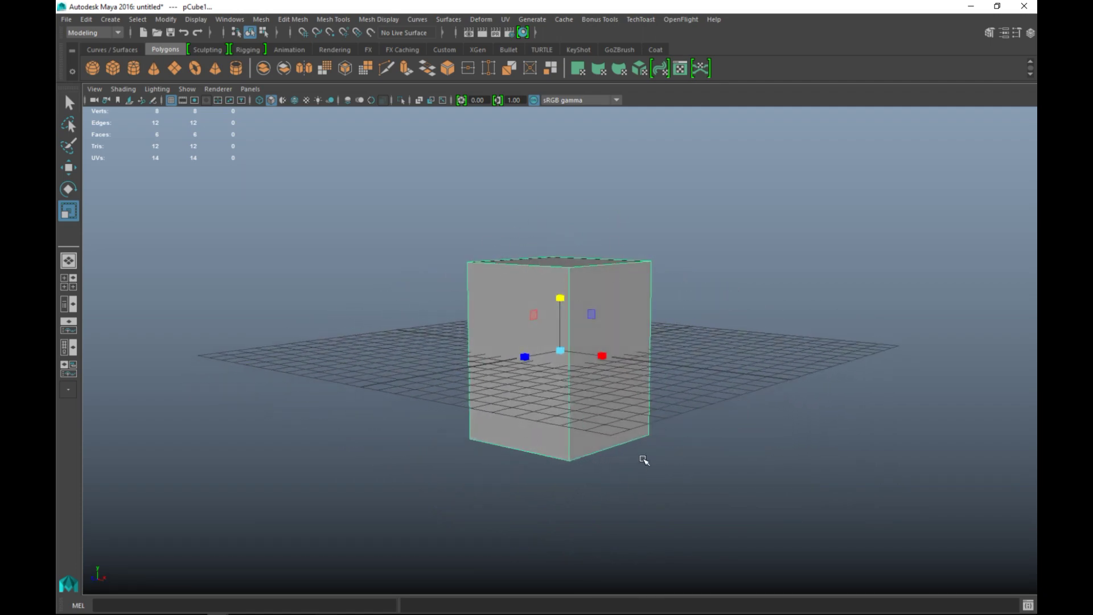
alt+drag(645, 461, 663, 480)
Set the cube's width, height and depth subdivisions to 10 in its creation attributes
key(F9)
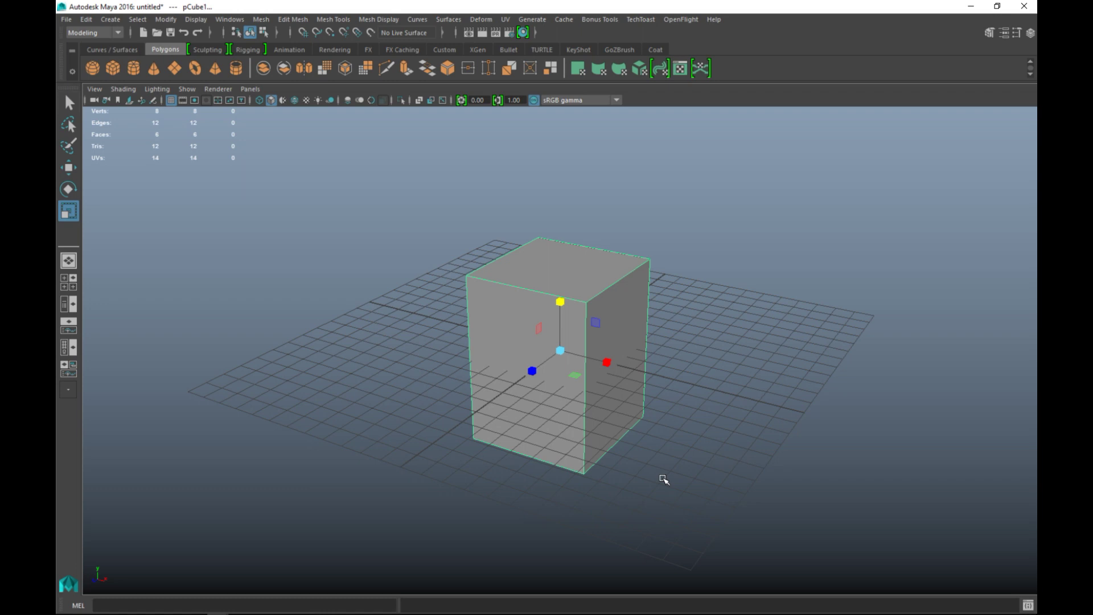
key(ctrl+a)
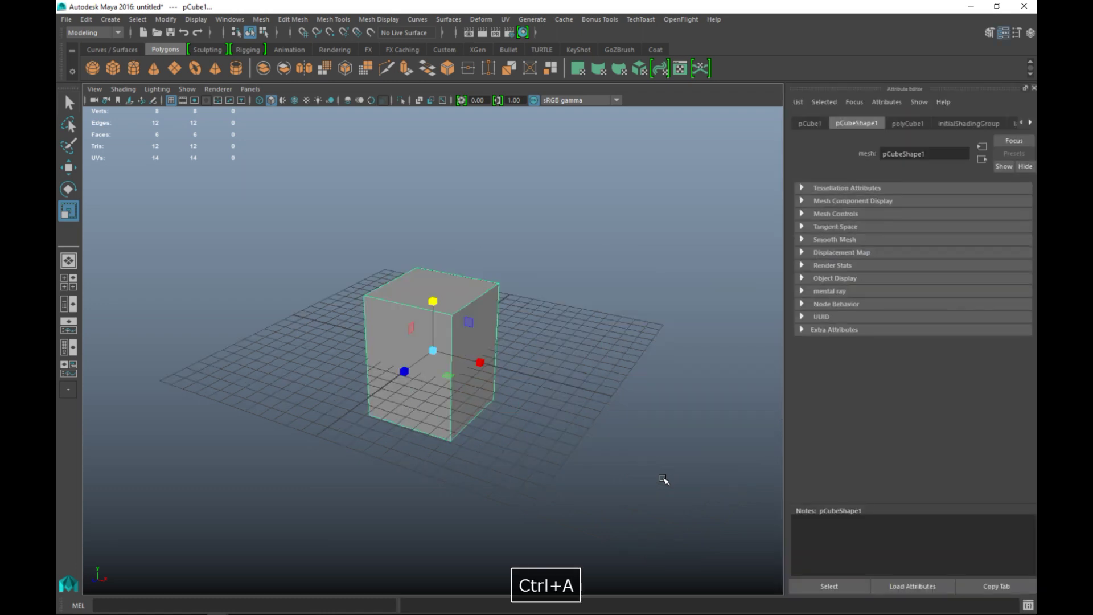
click(904, 124)
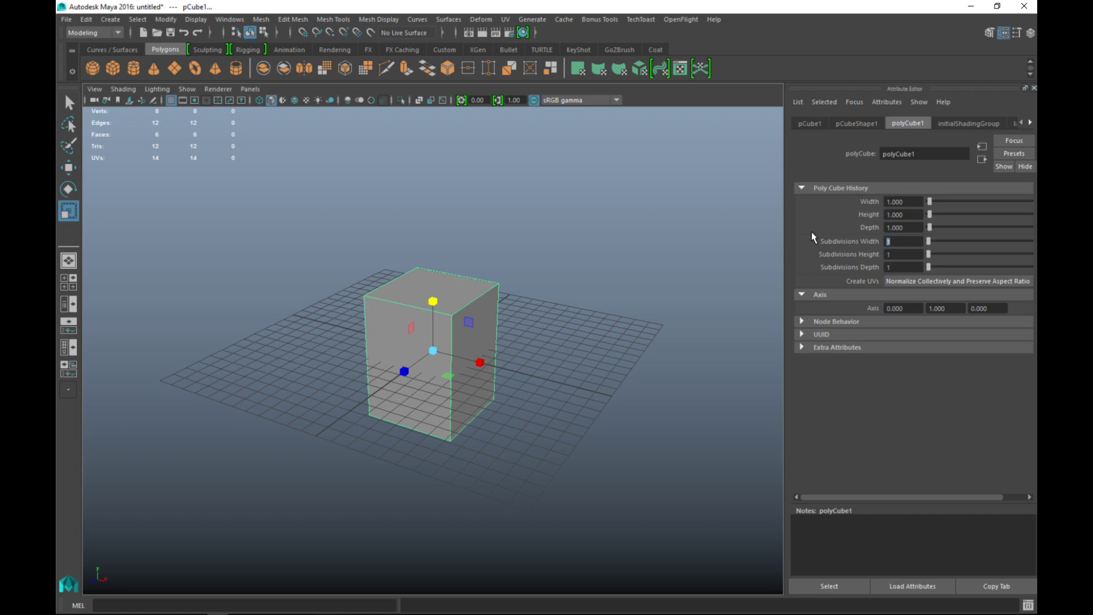
text(10)
key(Tab)
text(10)
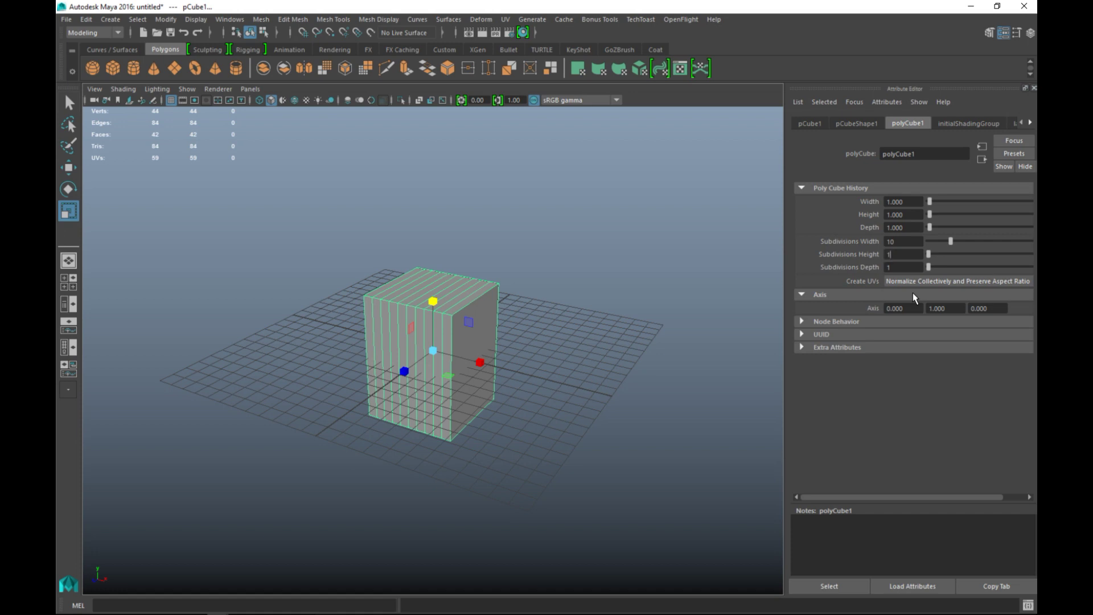
key(Tab)
key(Return)
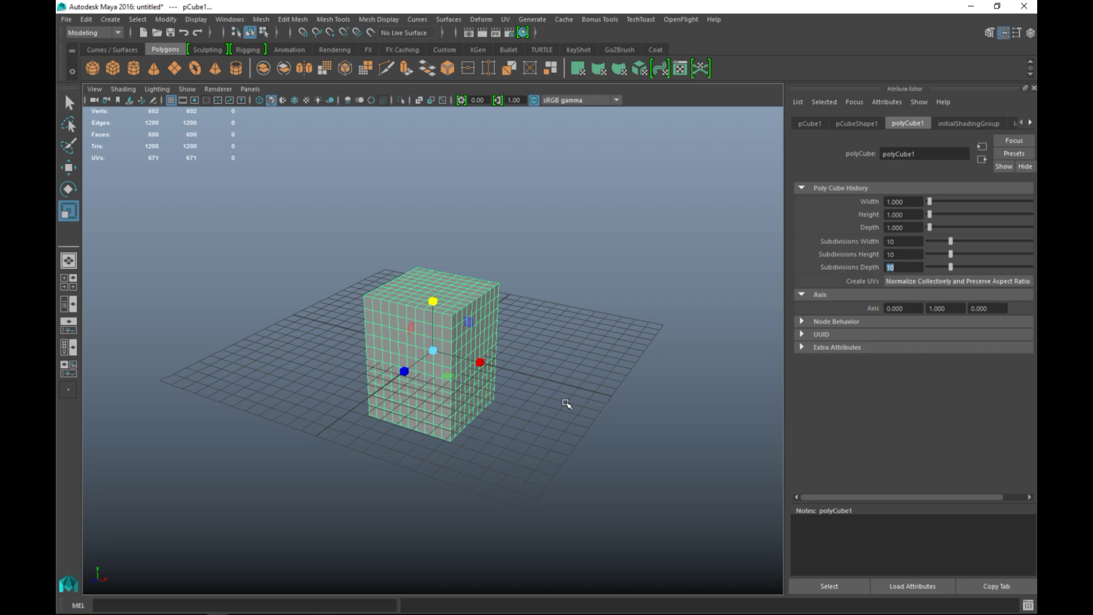
Change the cube's width, height and depth subdivisions to 9
click(551, 446)
alt+drag(542, 456, 569, 478)
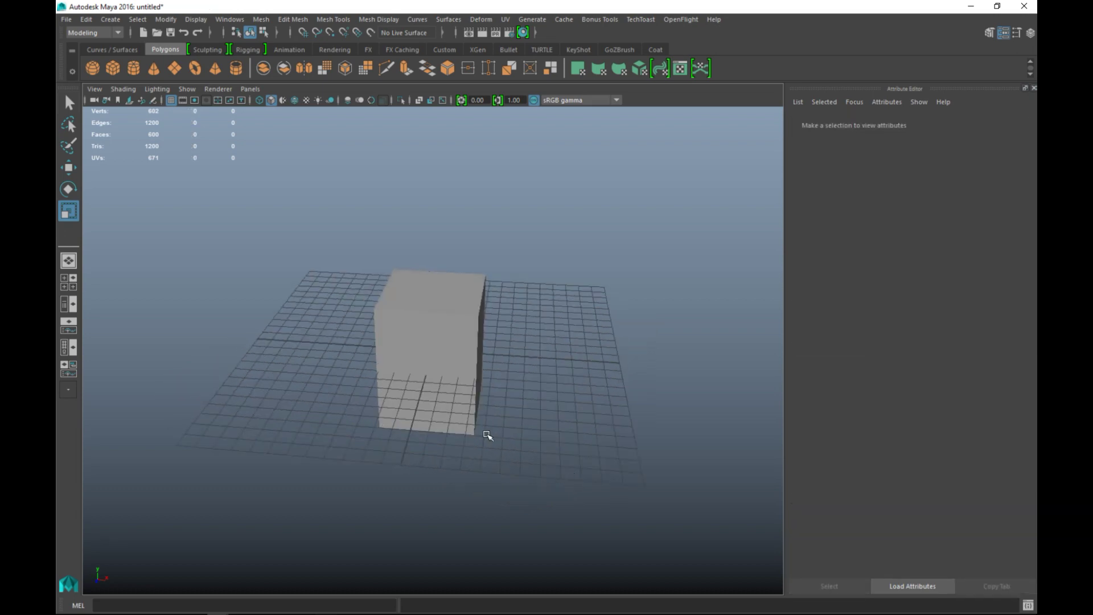
click(463, 357)
scroll(541, 498, up, 3)
alt+drag(542, 503, 571, 523)
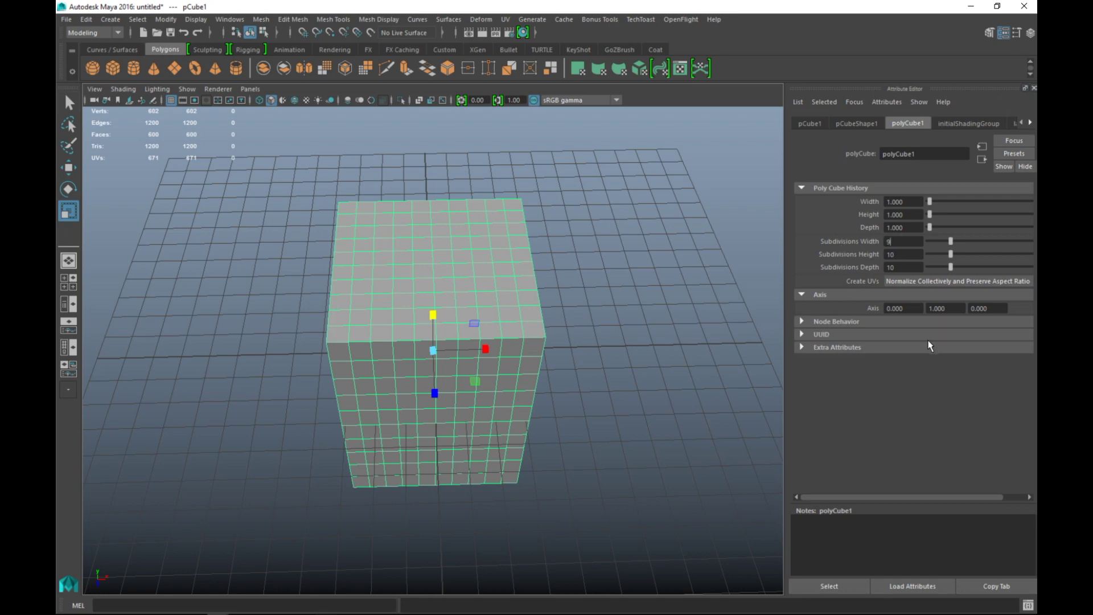
key(Tab)
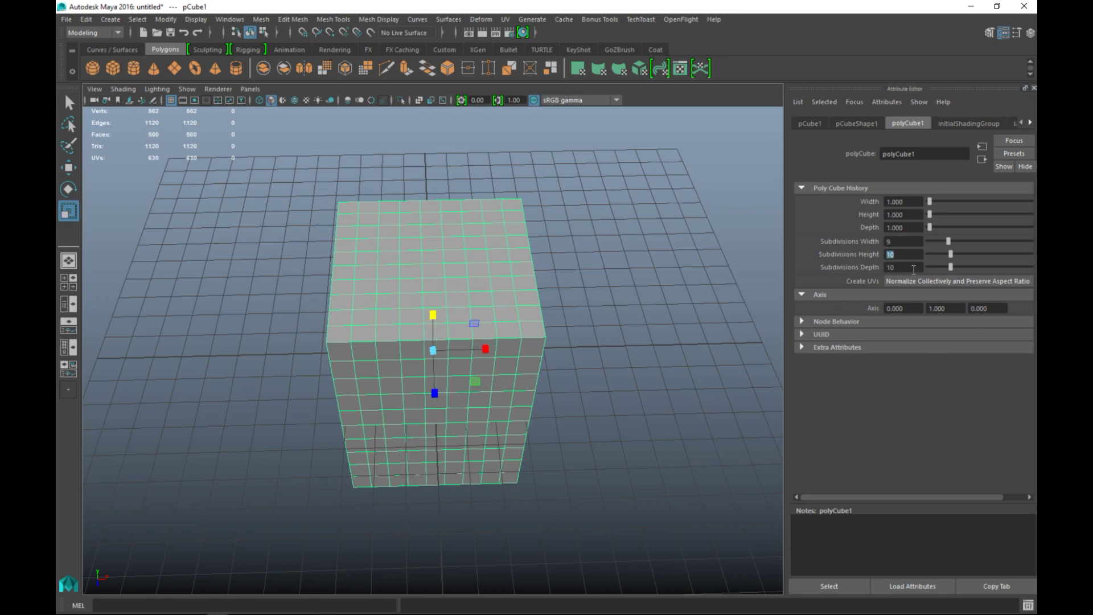
key(Tab)
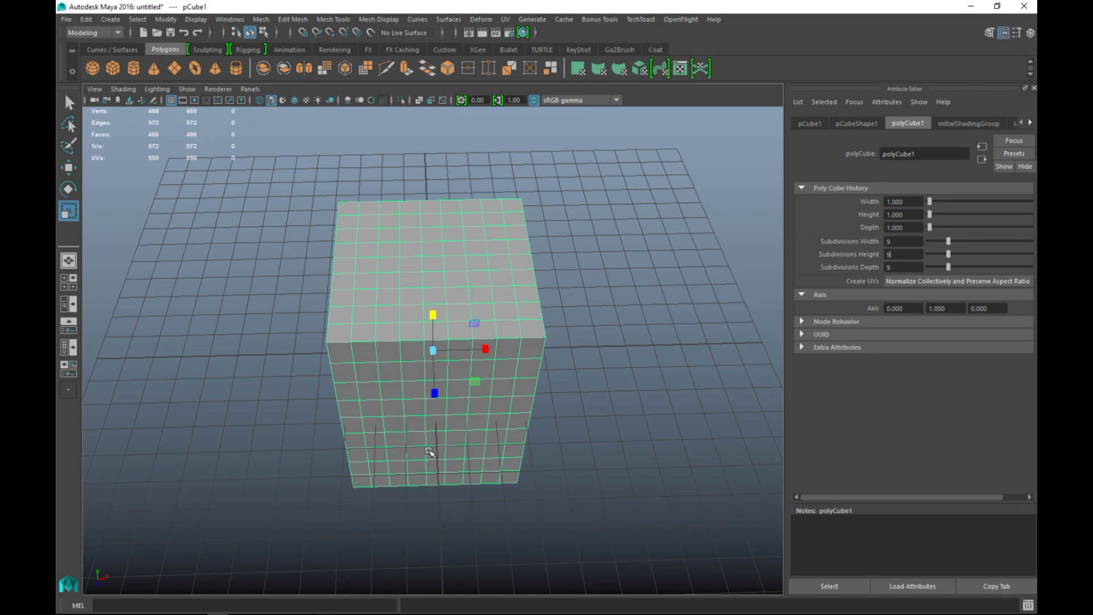
Set the cube's width, height and depth subdivisions to 13 and check the resulting grid
alt+drag(442, 461, 490, 443)
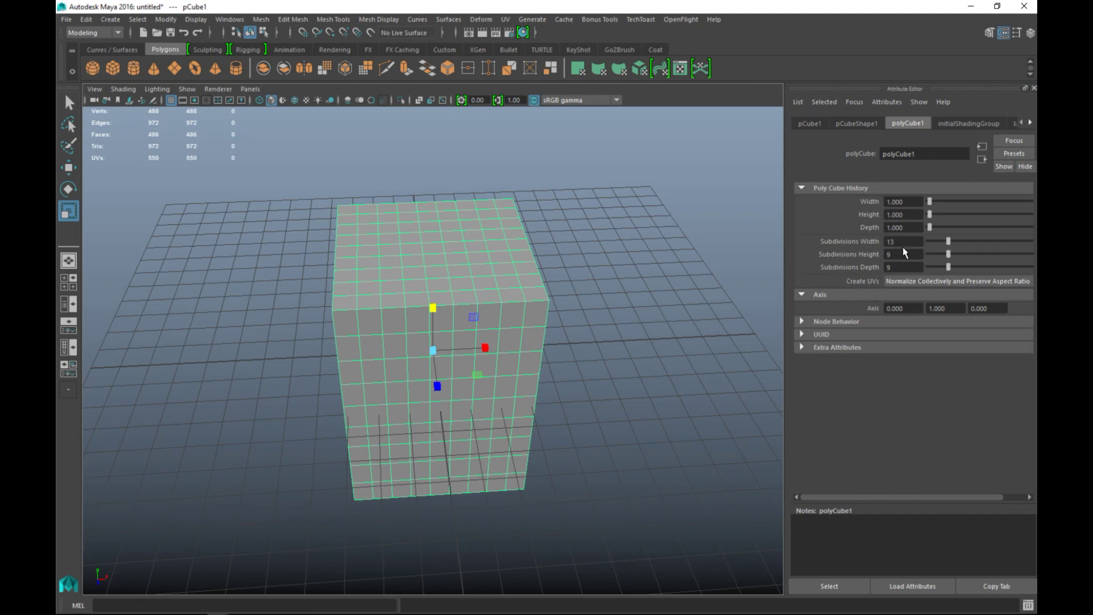
key(Tab)
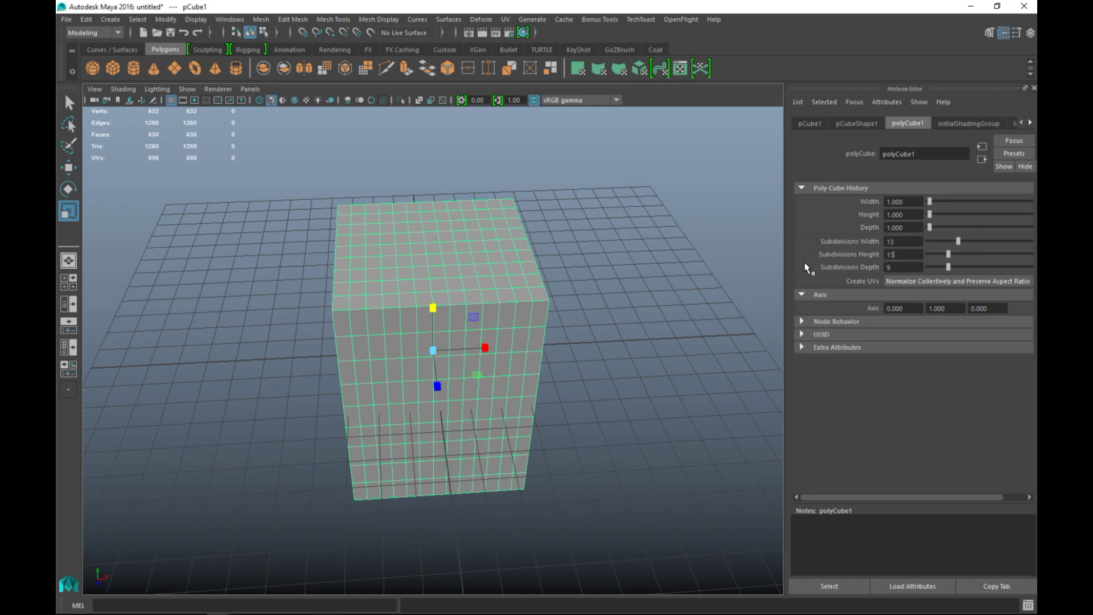
key(Tab)
text(13)
key(Return)
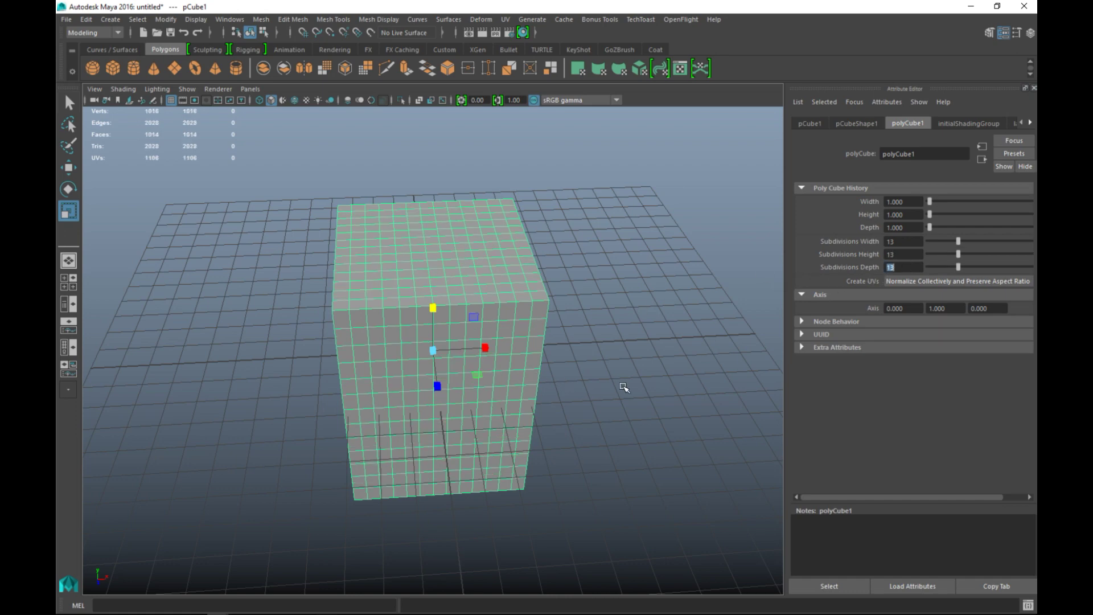
click(593, 470)
alt+drag(592, 471, 563, 451)
click(482, 307)
alt+drag(590, 398, 601, 455)
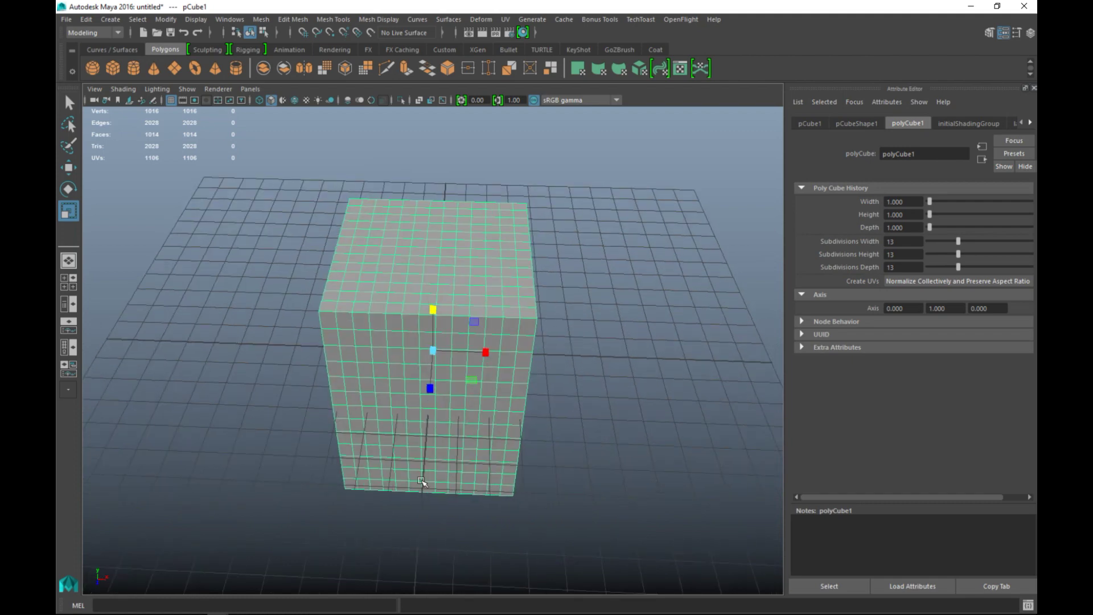
In the top view, delete the rear seven rows of the block's faces, keeping the front six rows
click(72, 287)
key(space)
scroll(383, 290, up, 3)
right_click(369, 263)
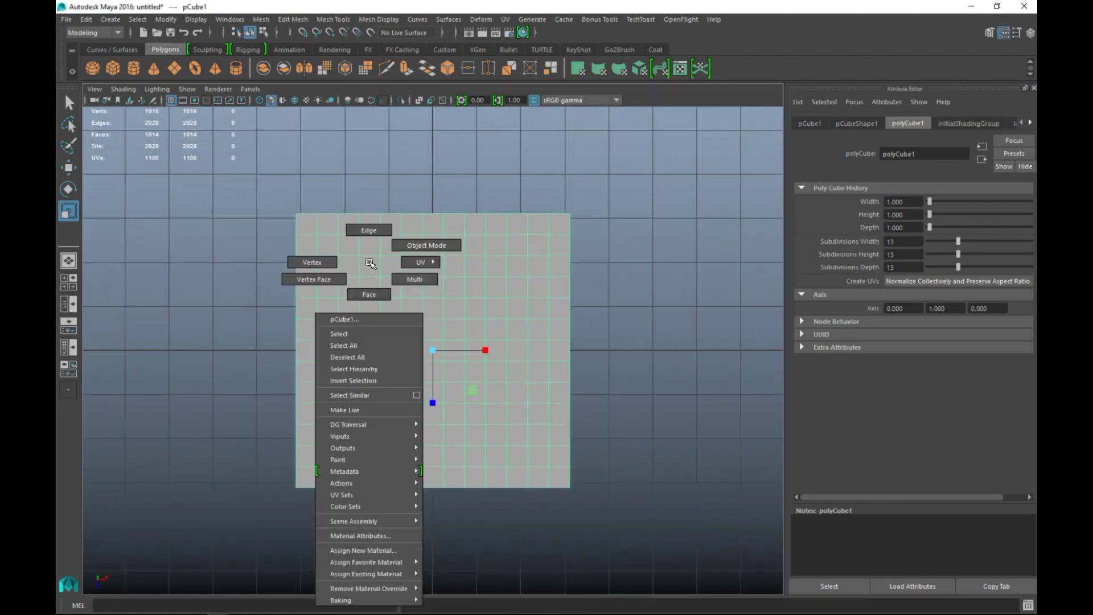
click(369, 295)
drag(204, 182, 653, 344)
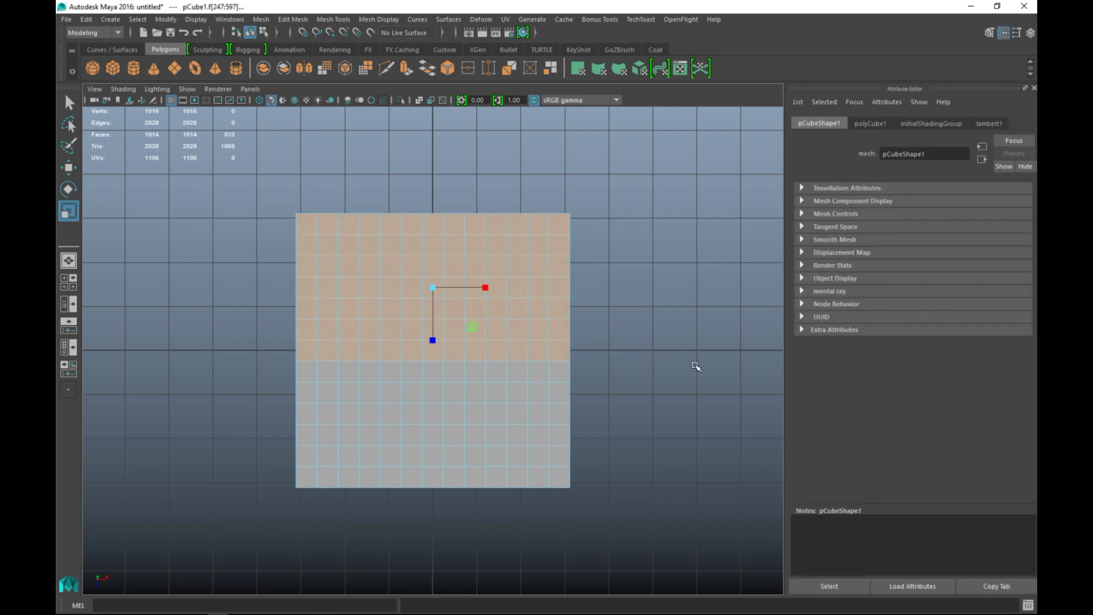
key(Delete)
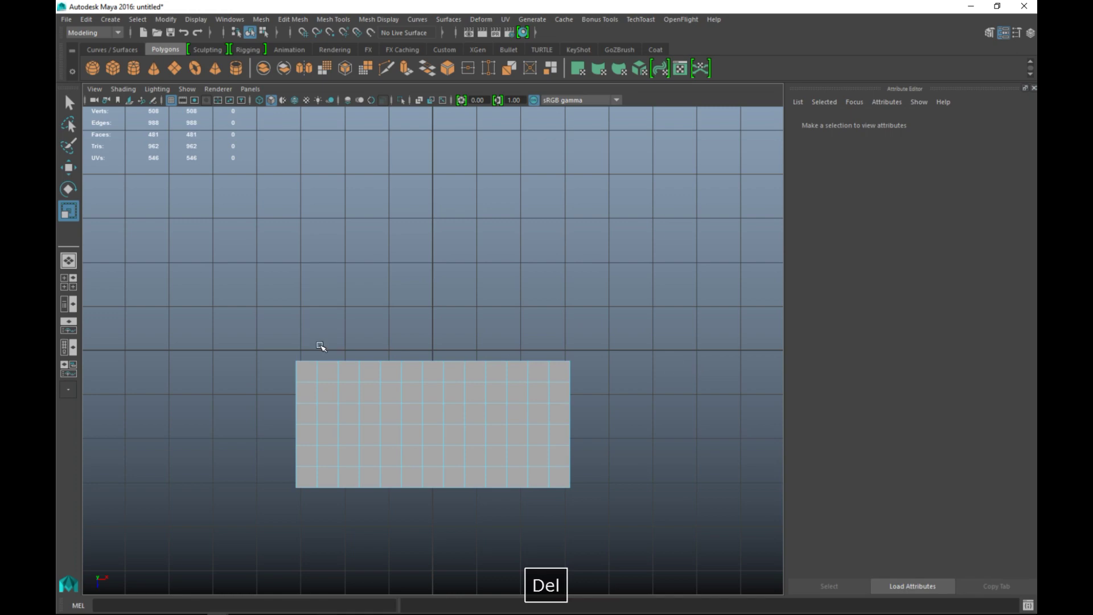
In the perspective view, select every second horizontal face loop around the block, six loops in total, starting with the second from the top
click(68, 282)
key(space)
mouse_move(673, 366)
alt+mouse_down()
mouse_move(606, 341)
mouse_move(691, 361)
alt+mouse_up()
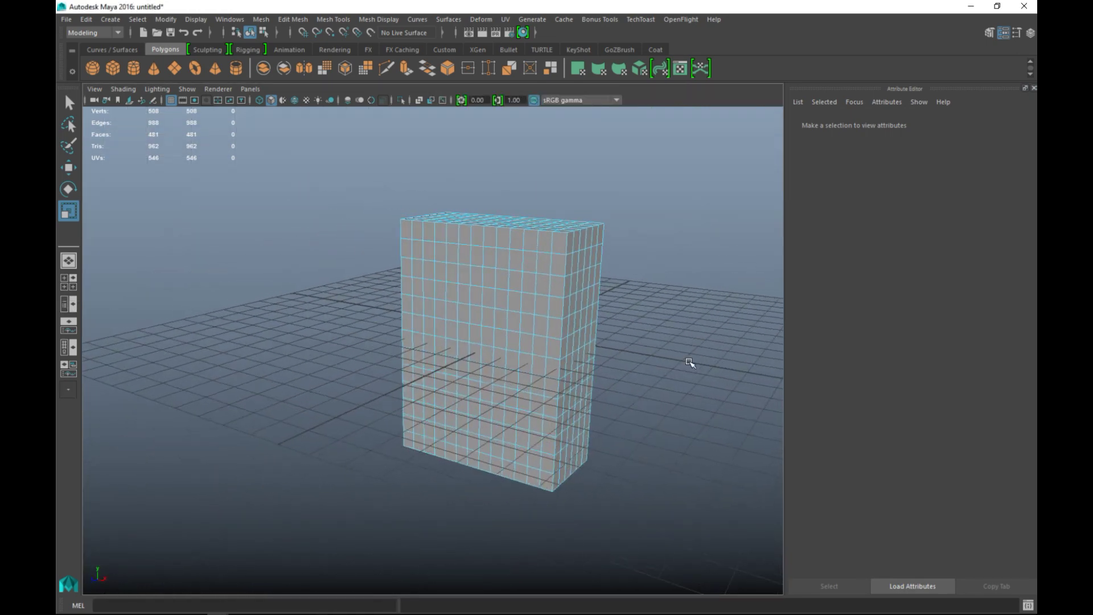
right_click(575, 266)
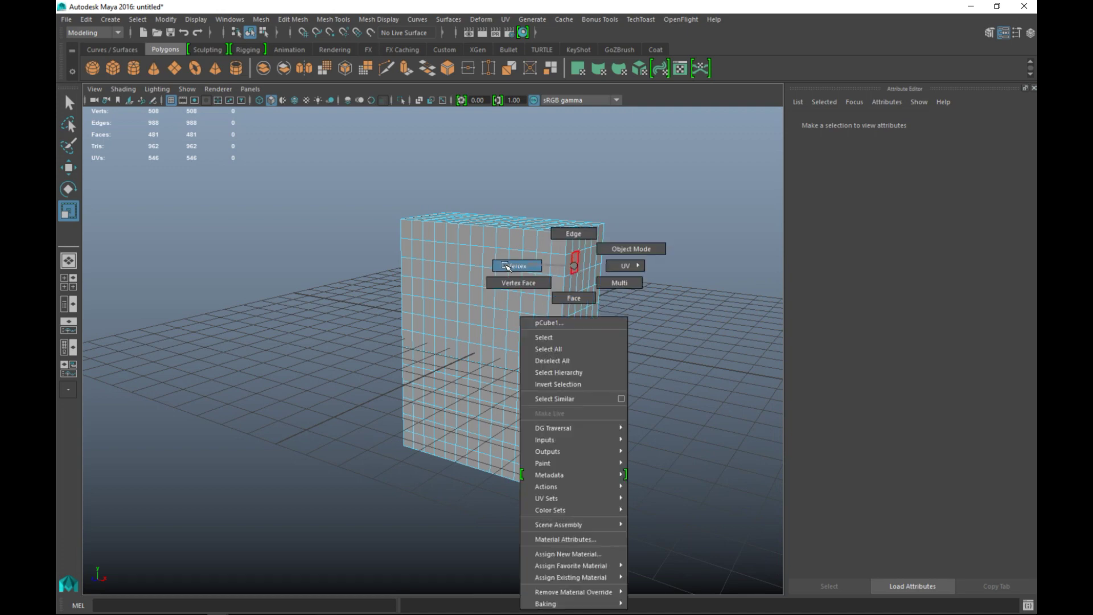
click(574, 298)
click(559, 268)
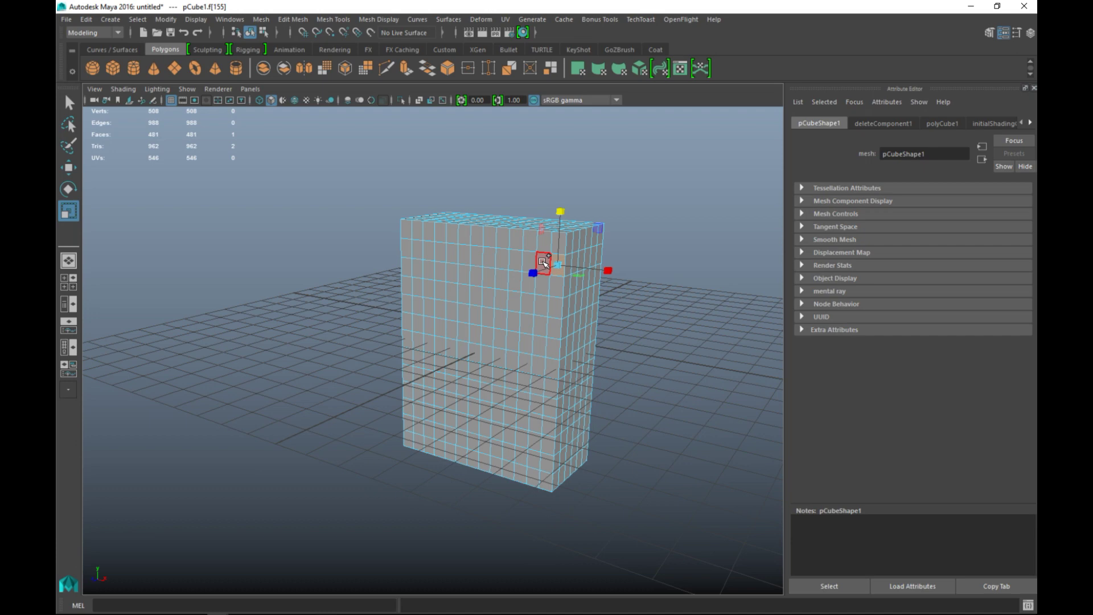
double_click(544, 262)
shift+double_click(539, 302)
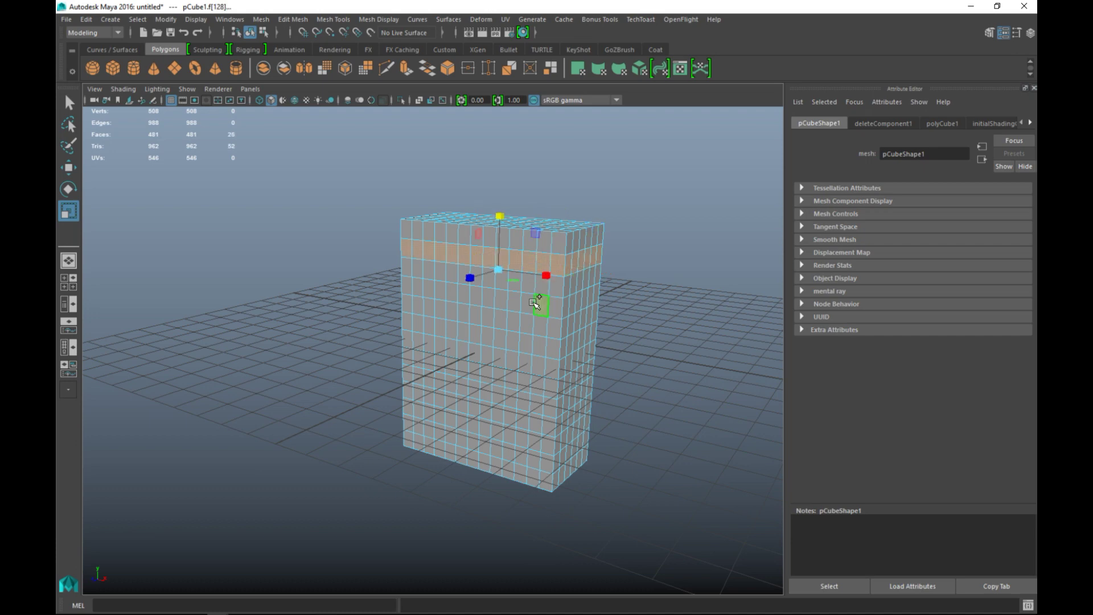
shift+double_click(534, 344)
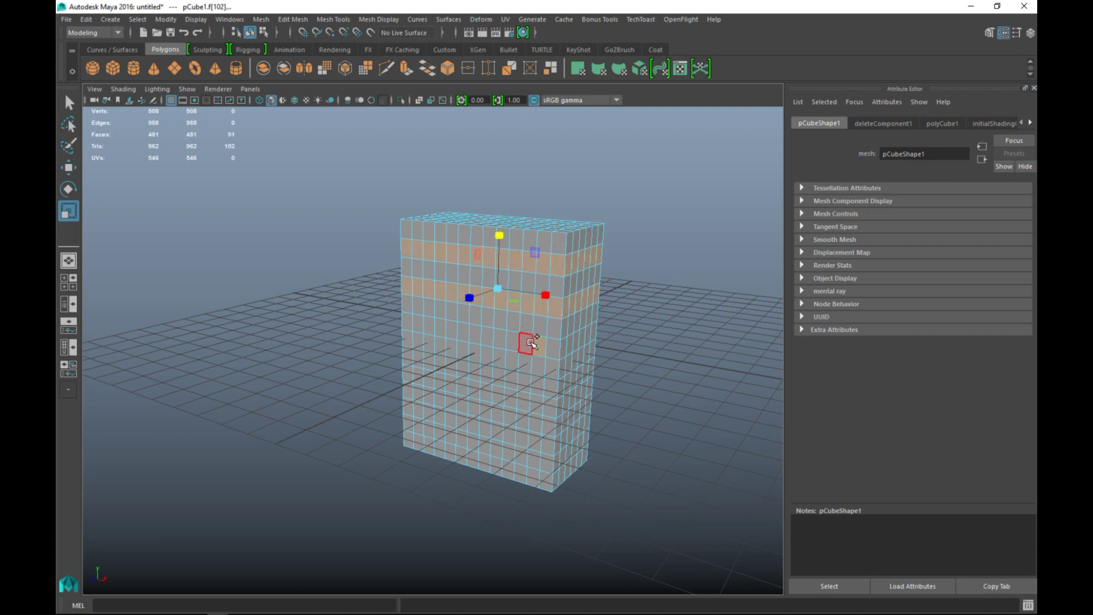
shift+double_click(532, 381)
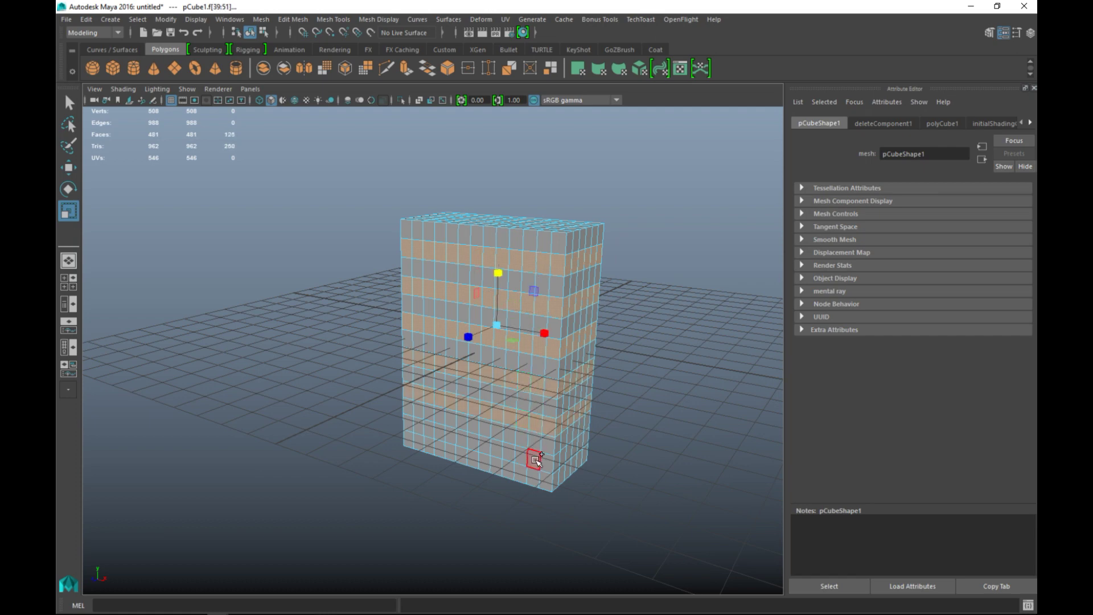
shift+double_click(523, 459)
Remove the six middle-column faces on the front side from the face loop selection
alt+drag(644, 404, 632, 440)
scroll(674, 436, up, 3)
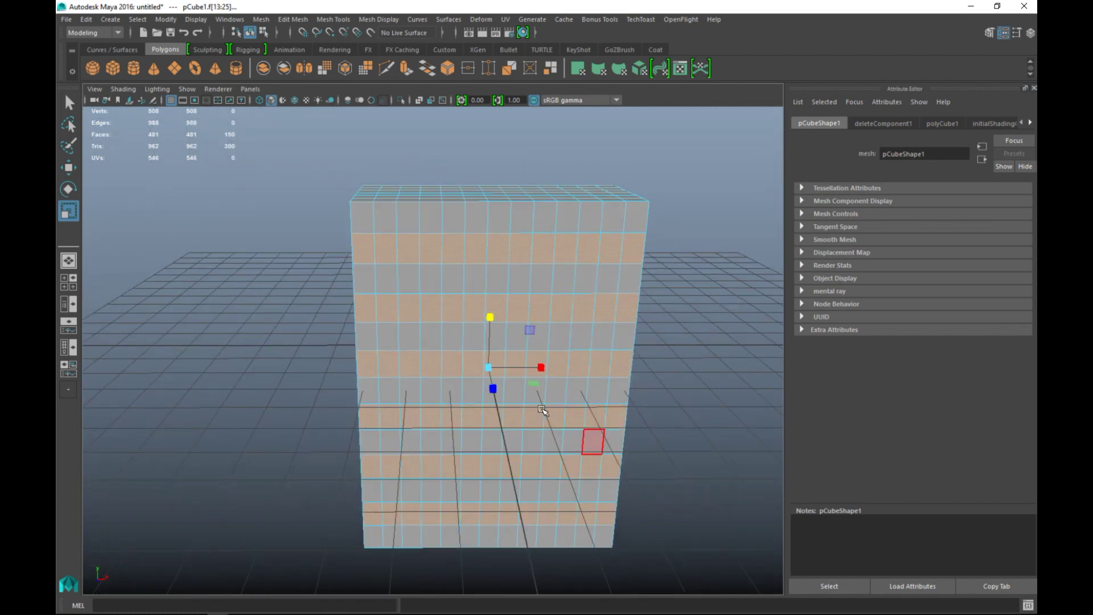
ctrl+click(495, 257)
ctrl+click(497, 311)
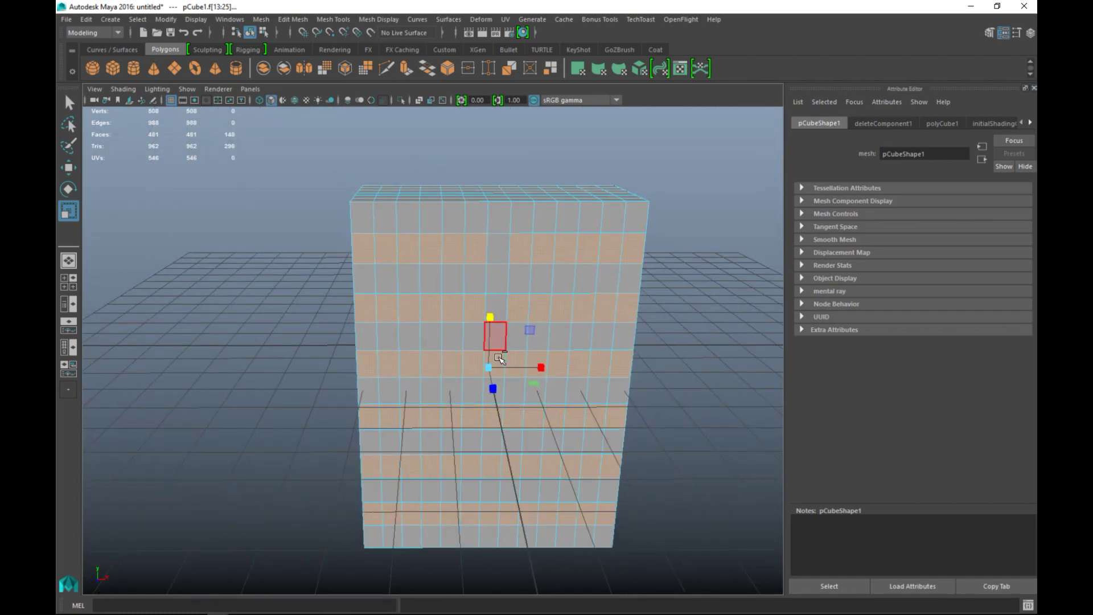
ctrl+click(497, 361)
ctrl+click(497, 418)
ctrl+click(496, 467)
ctrl+click(494, 514)
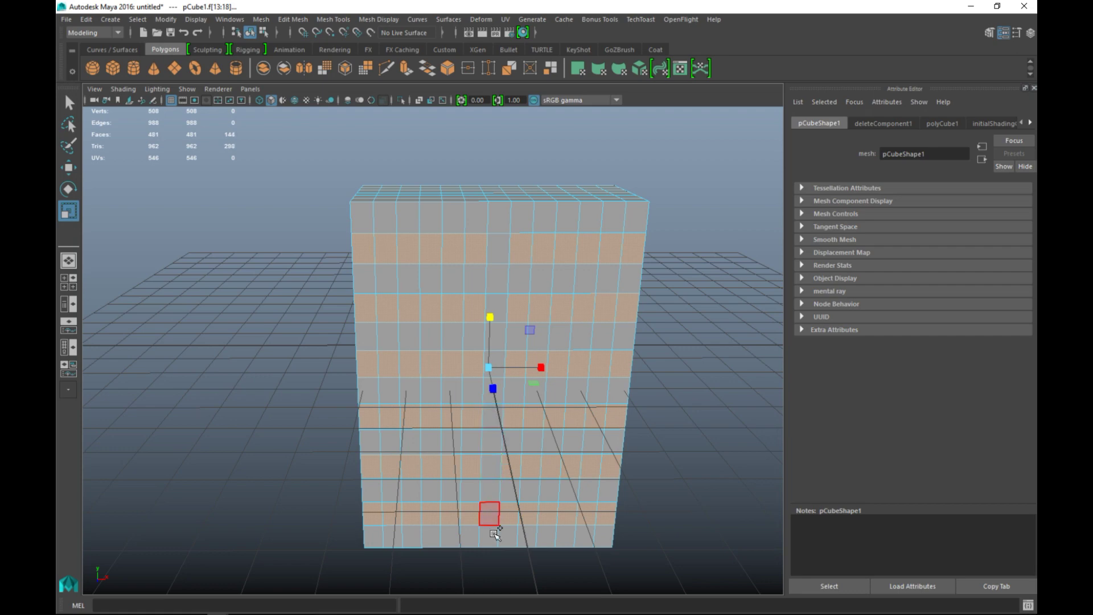
Check the selected face strips in the front view, then delete them to open the window bands
click(69, 282)
key(space)
scroll(335, 501, up, 5)
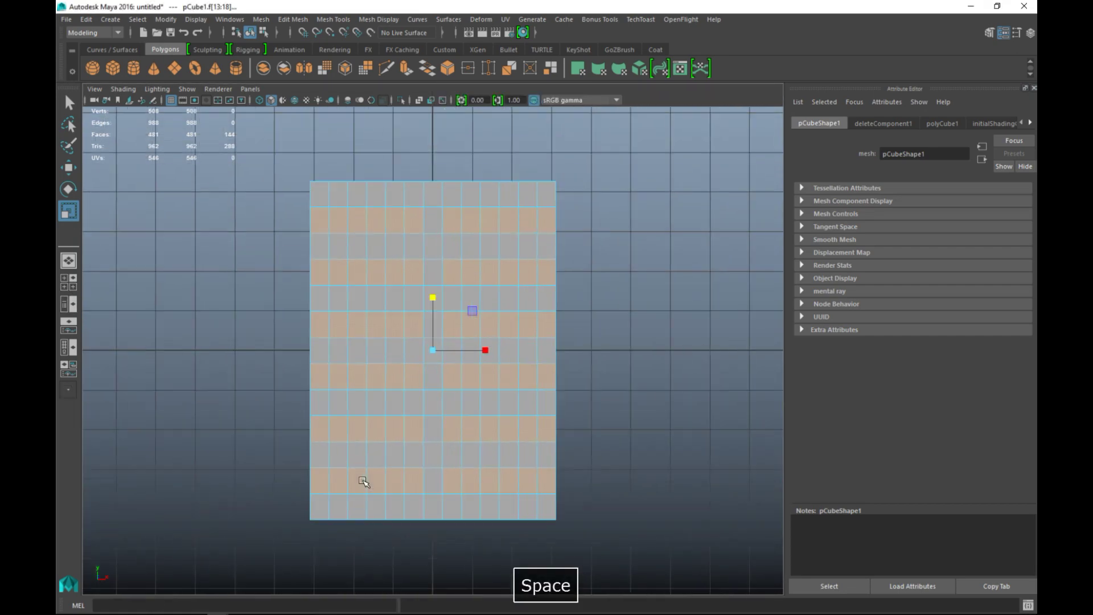
click(75, 286)
key(space)
alt+drag(586, 347, 562, 354)
key(Delete)
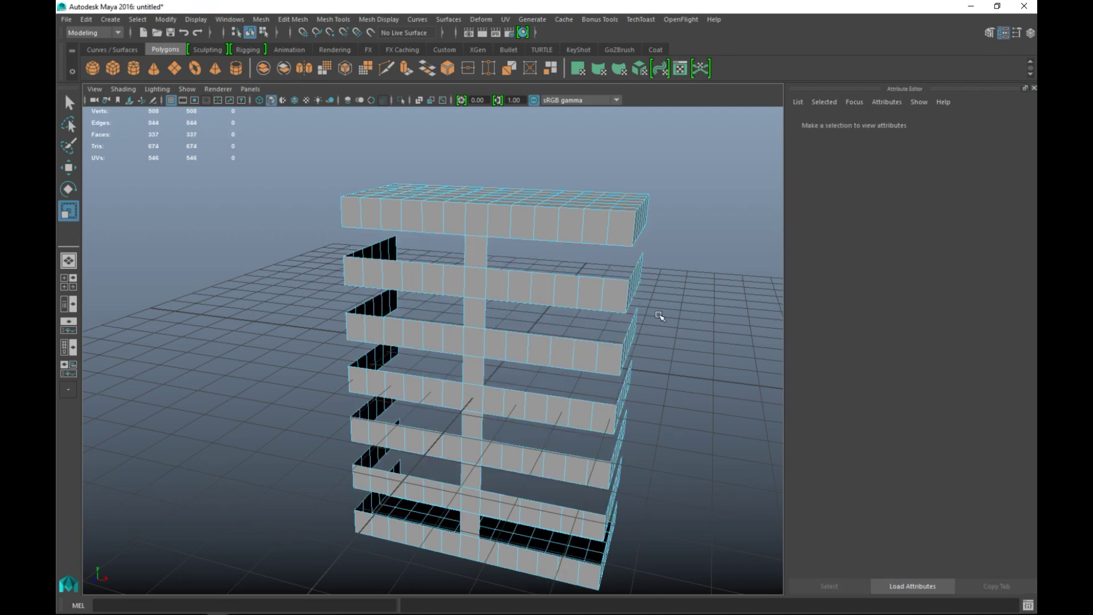
Select the row of roof faces along one short end of the building
alt+middle_drag(658, 313, 676, 260)
alt+drag(676, 260, 688, 288)
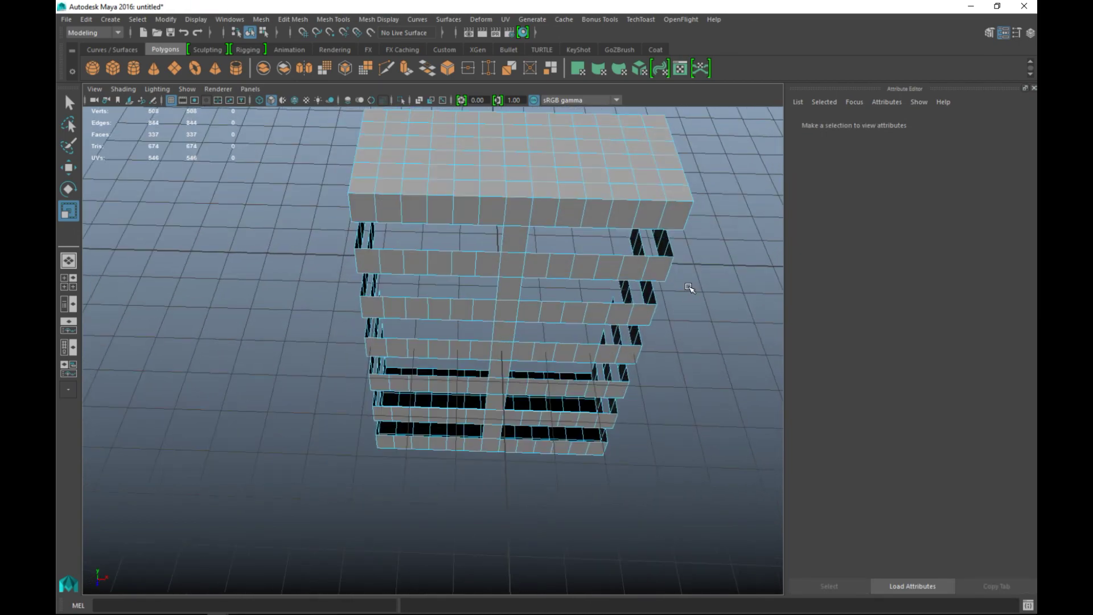
alt+middle_drag(688, 288, 690, 349)
alt+drag(689, 350, 723, 371)
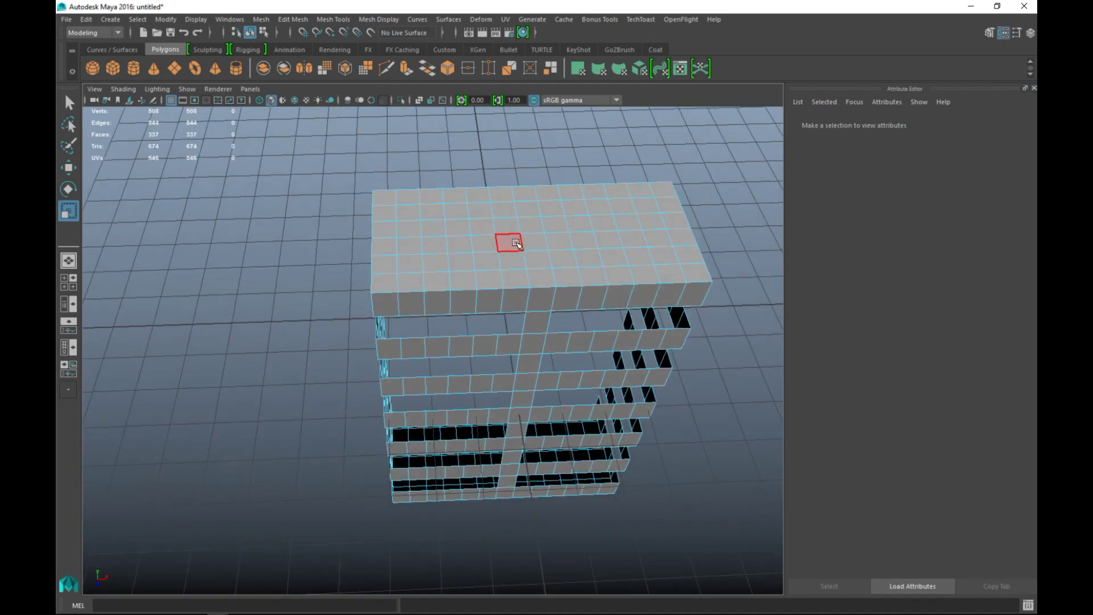
alt+drag(476, 295, 499, 316)
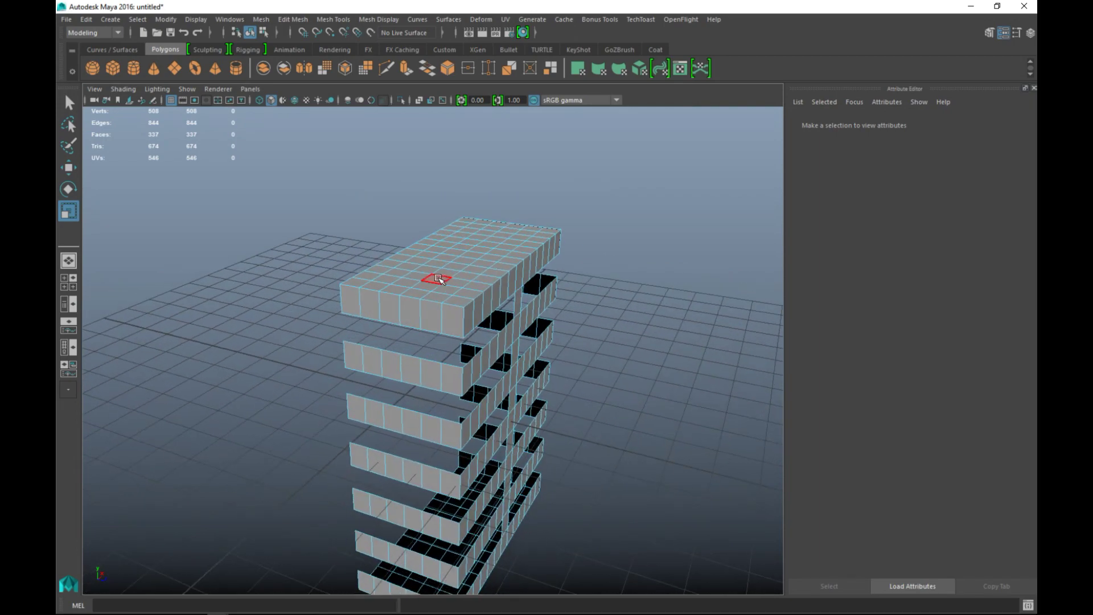
alt+drag(537, 365, 586, 391)
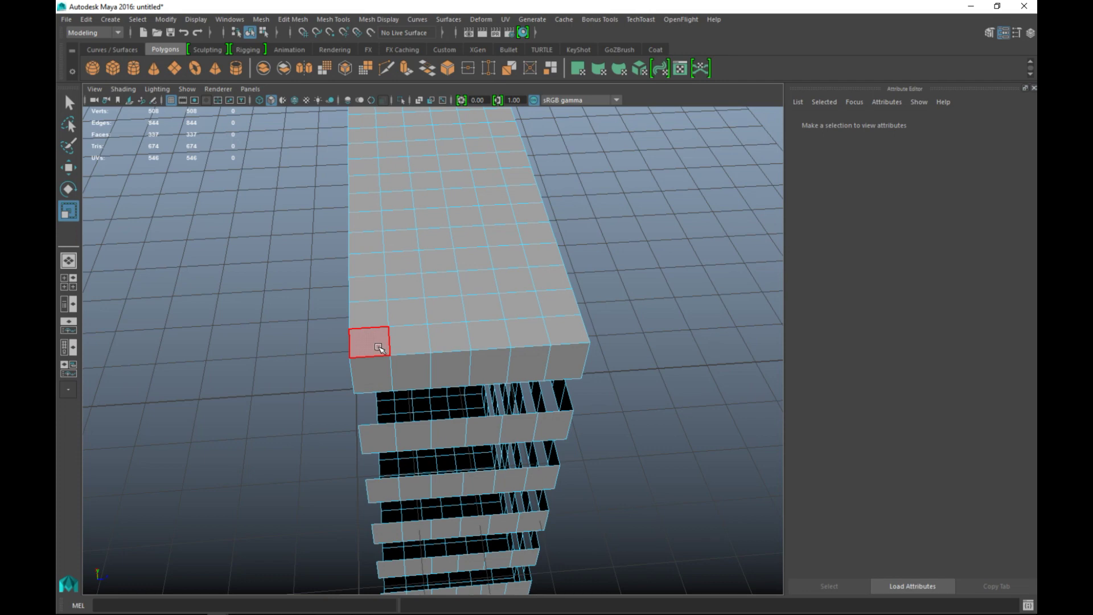
click(373, 343)
shift+double_click(566, 329)
scroll(565, 342, down, 3)
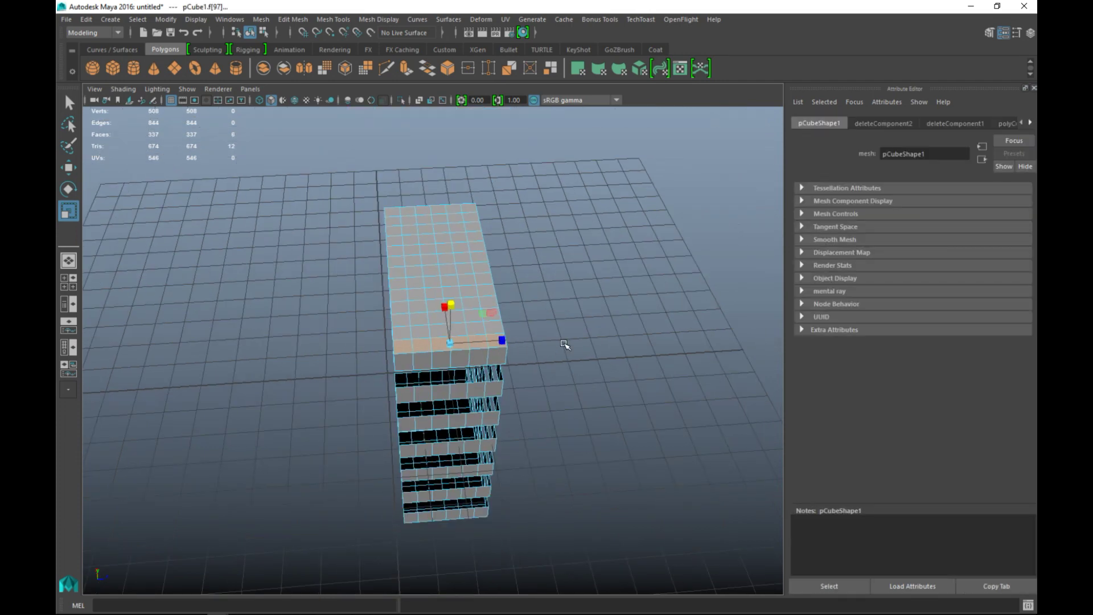
Try to box-select the roof and ground faces in the top view, and check the selection in the perspective view
click(68, 282)
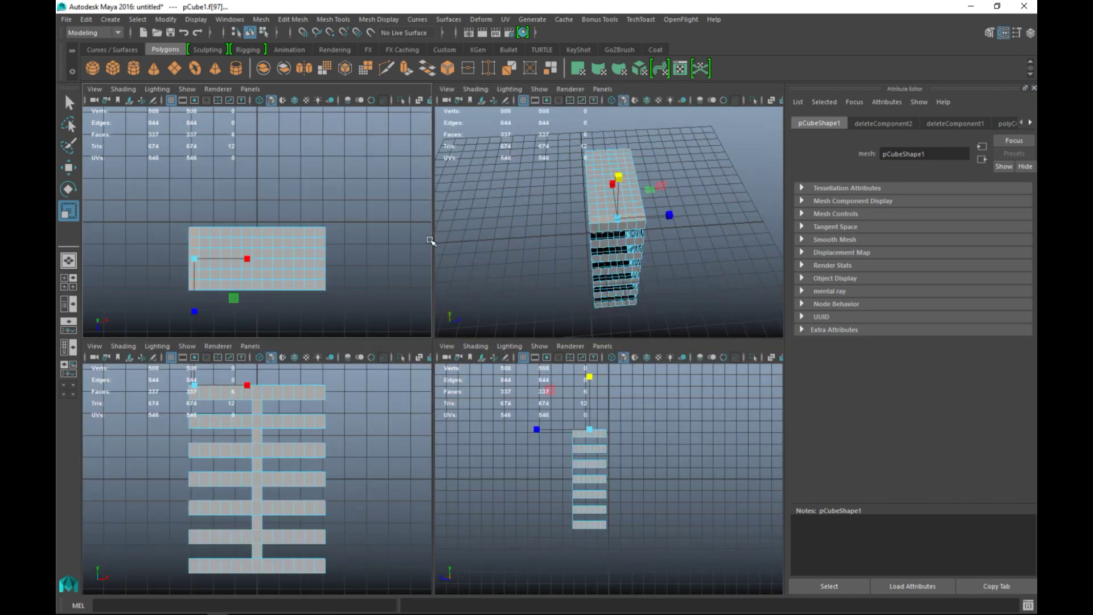
key(space)
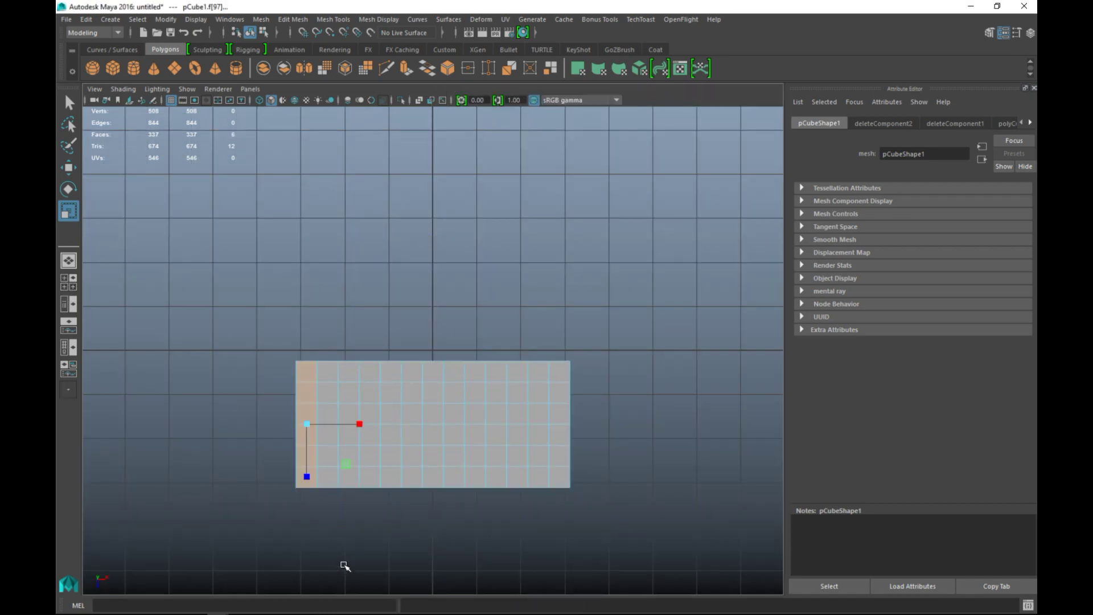
drag(309, 525, 558, 374)
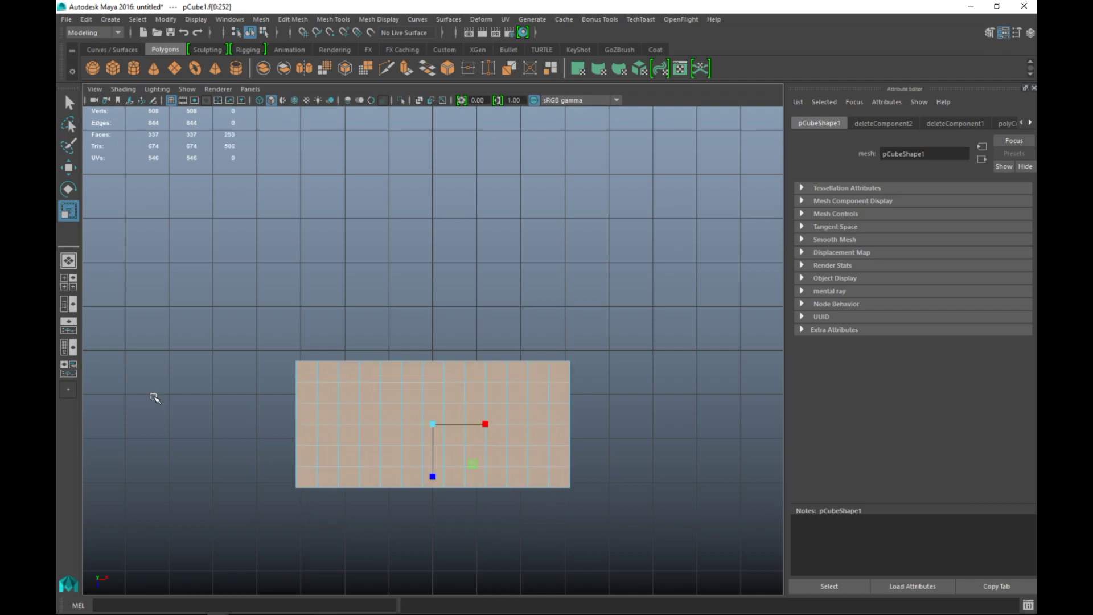
click(71, 283)
key(space)
alt+drag(664, 364, 547, 374)
click(72, 282)
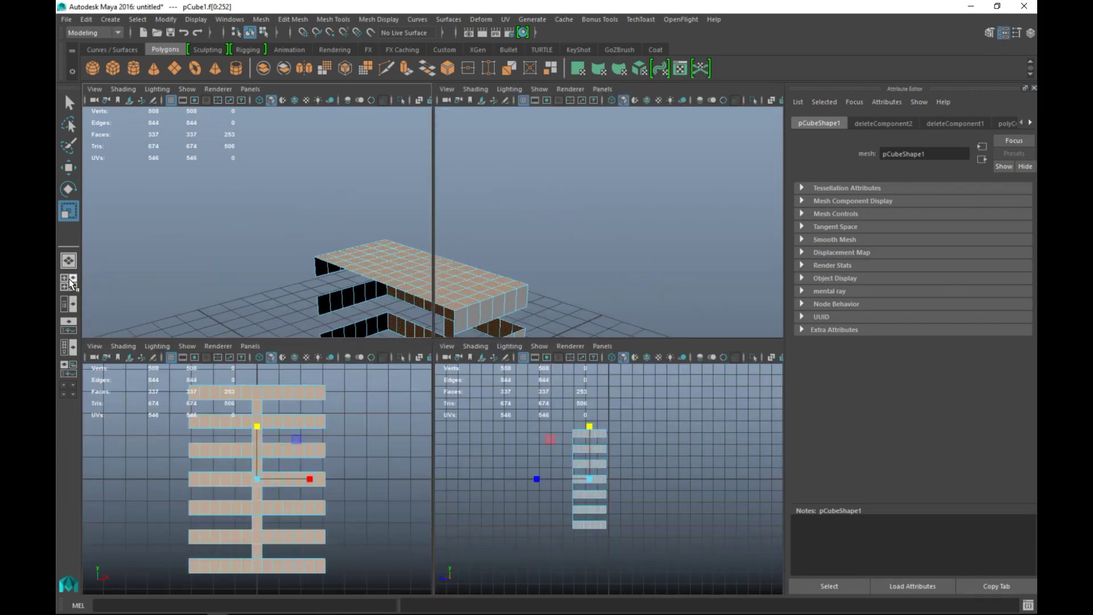
Retry box-selecting only the roof and ground faces from the top view, and recheck the result in perspective
key(space)
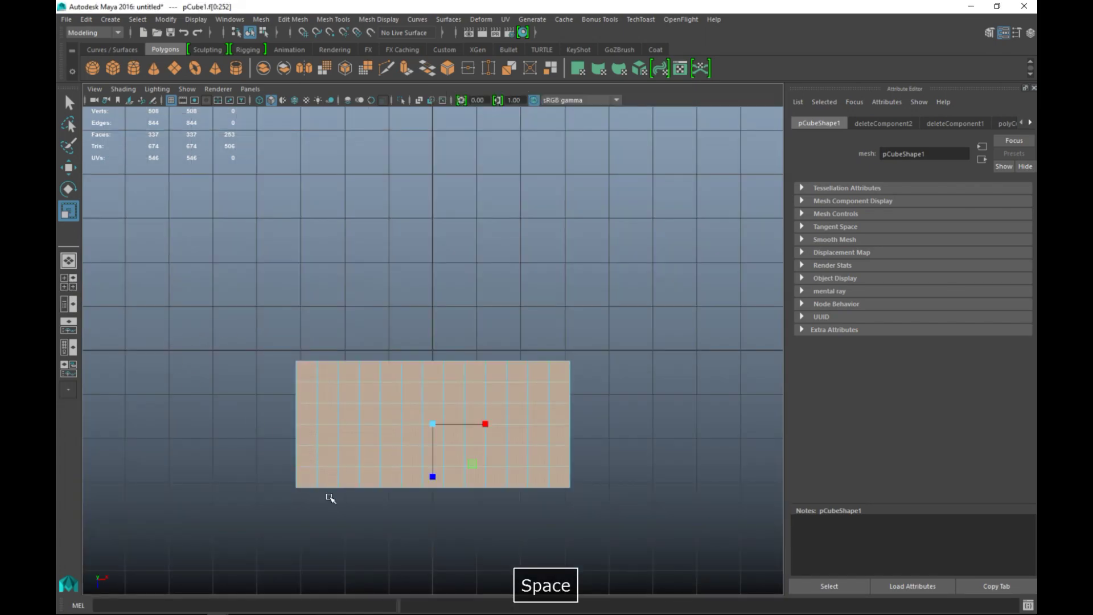
click(311, 536)
key(ctrl+z)
ctrl+drag(310, 540, 560, 376)
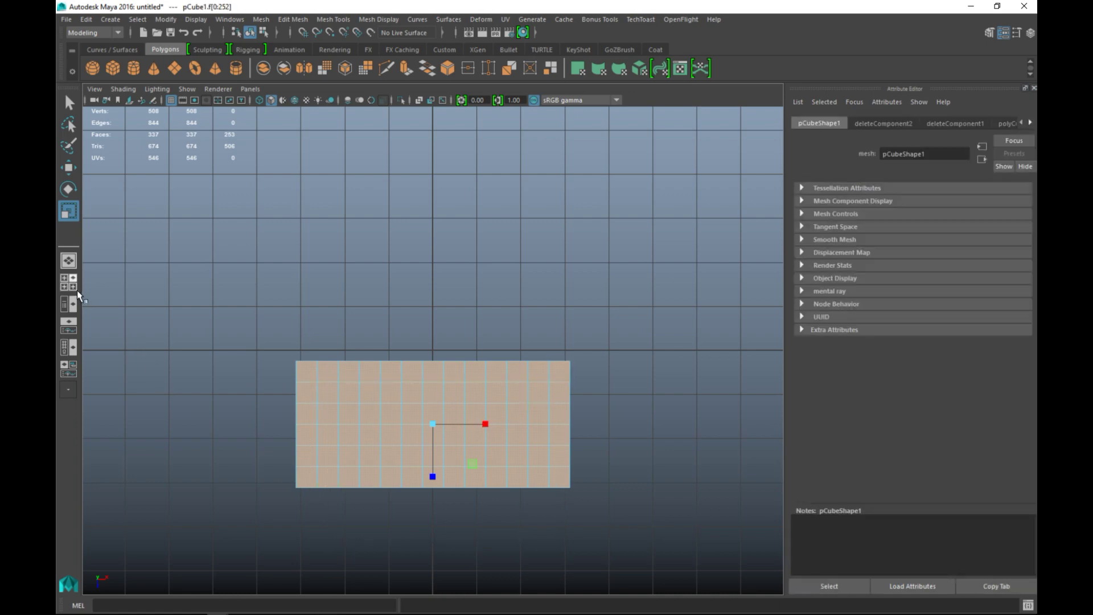
click(77, 289)
key(space)
alt+drag(651, 307, 561, 365)
click(69, 283)
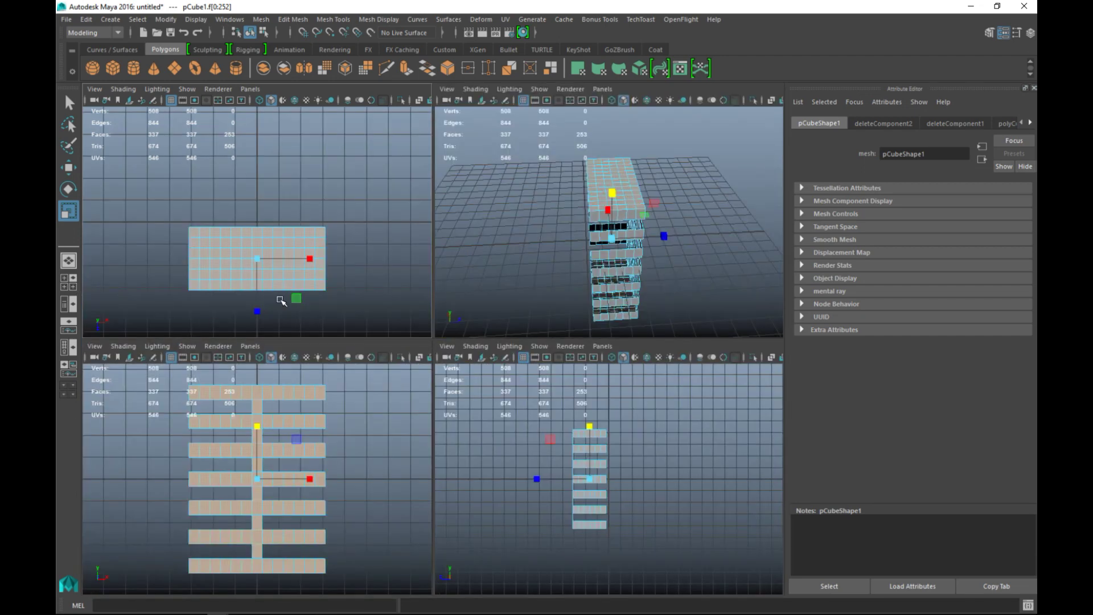
In the top view, box-select the roof and ground faces without the outer walls, then delete them
key(space)
click(304, 284)
drag(305, 307, 559, 482)
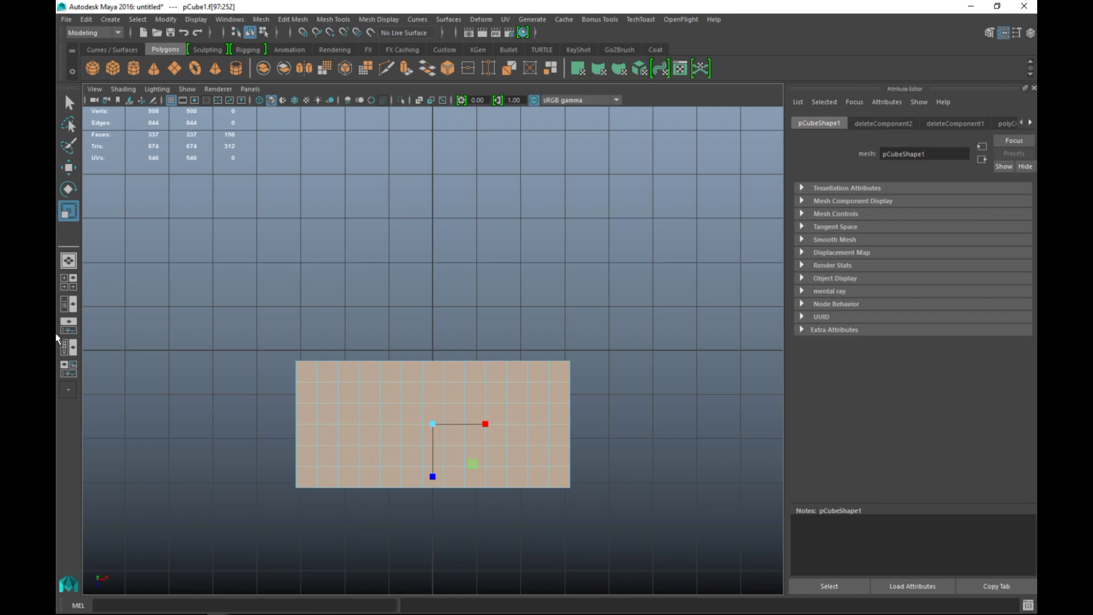
click(69, 282)
key(space)
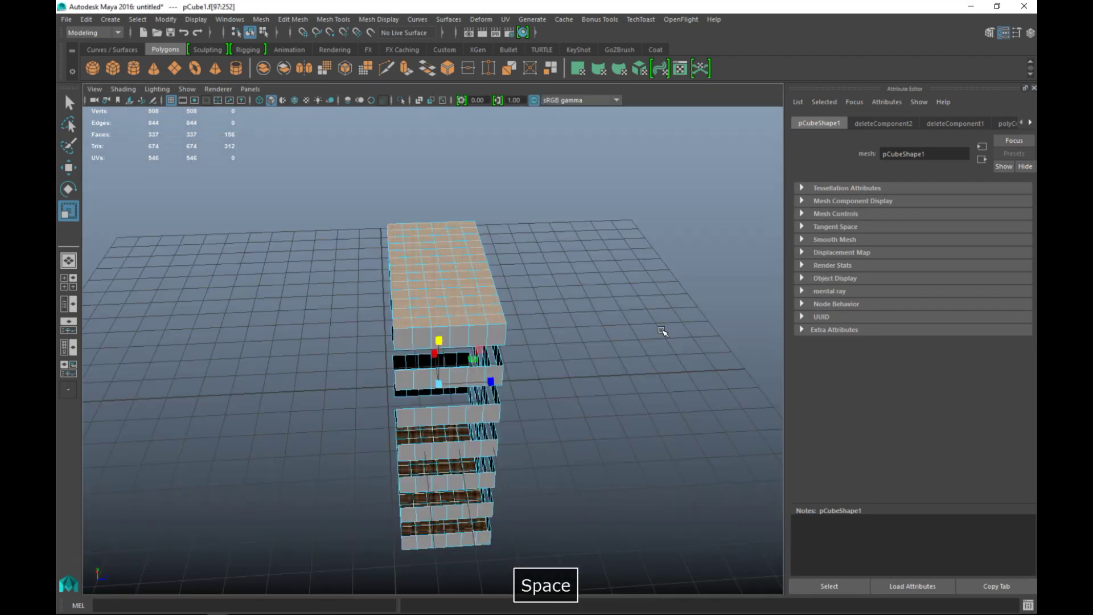
alt+drag(666, 336, 710, 312)
key(Delete)
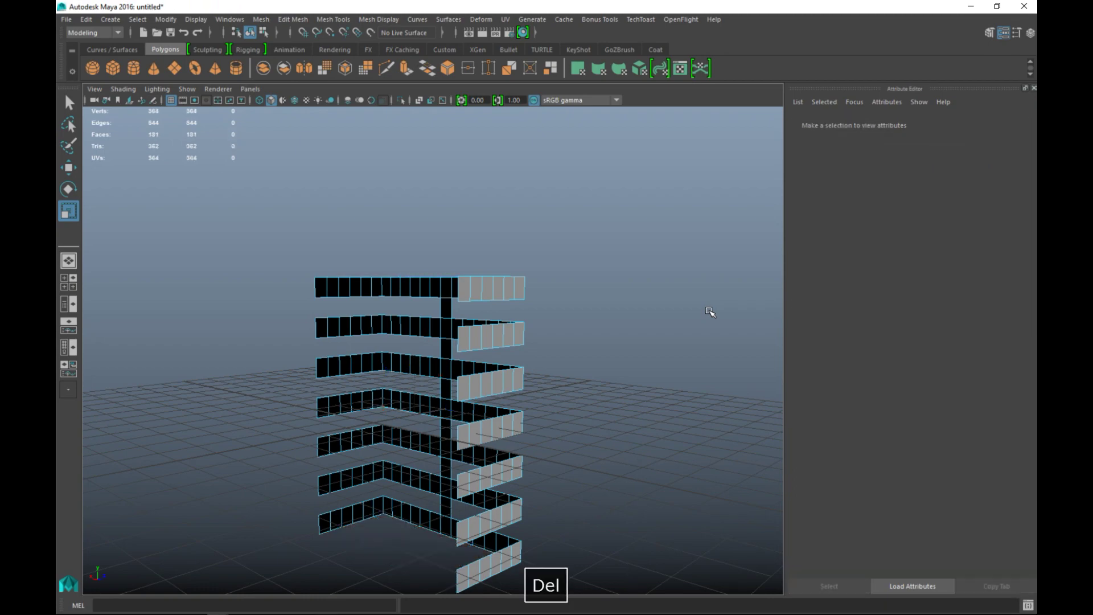
Select the building in object mode, preview it smoothed, and return to the unsmoothed display
alt+drag(654, 349, 501, 386)
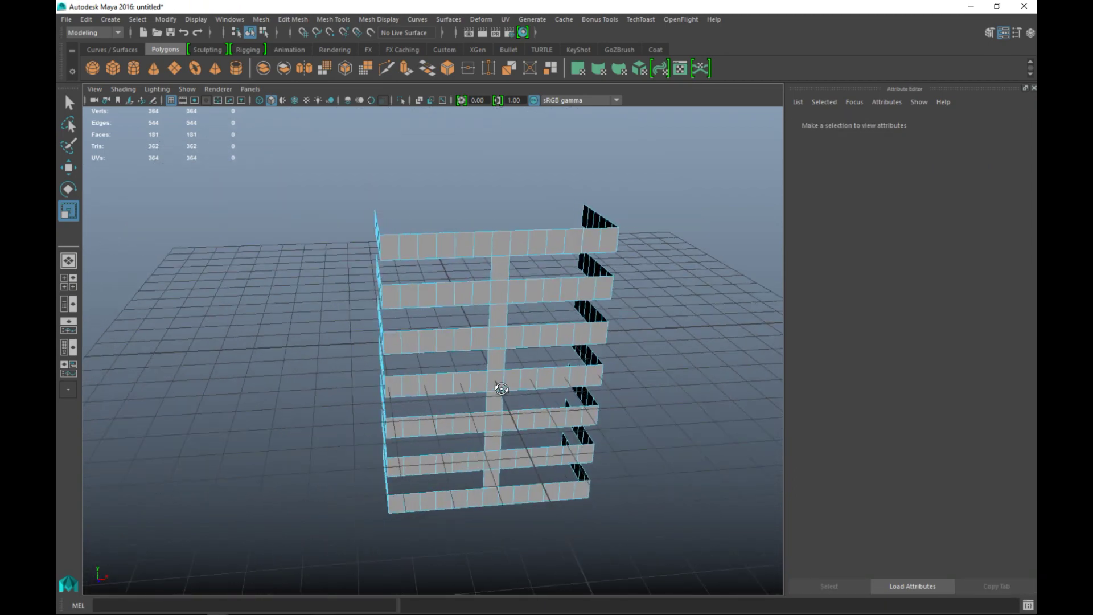
right_drag(480, 253, 532, 228)
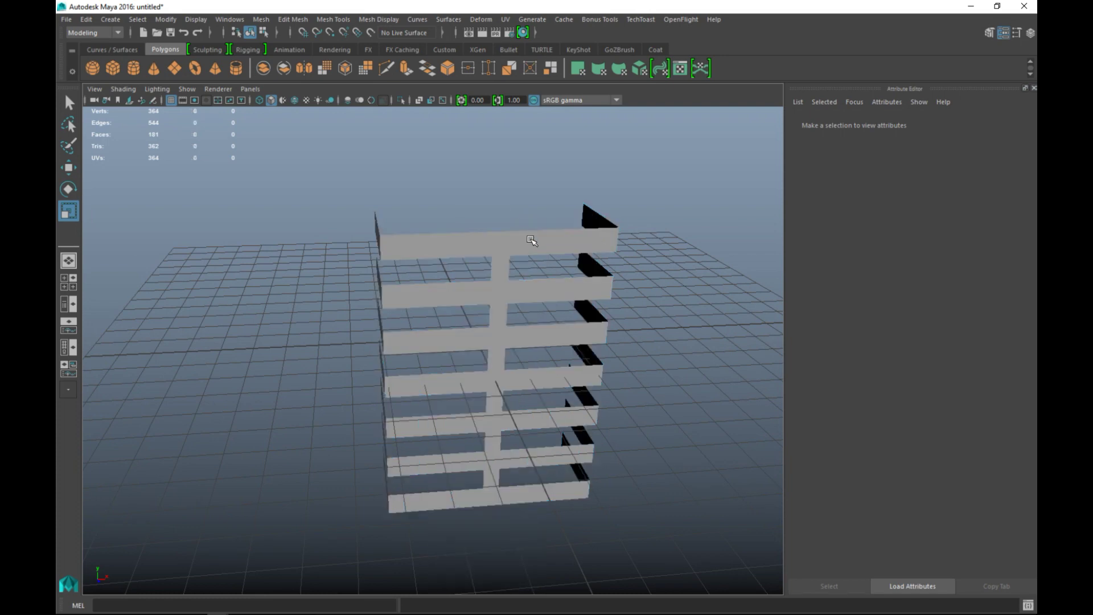
key(3)
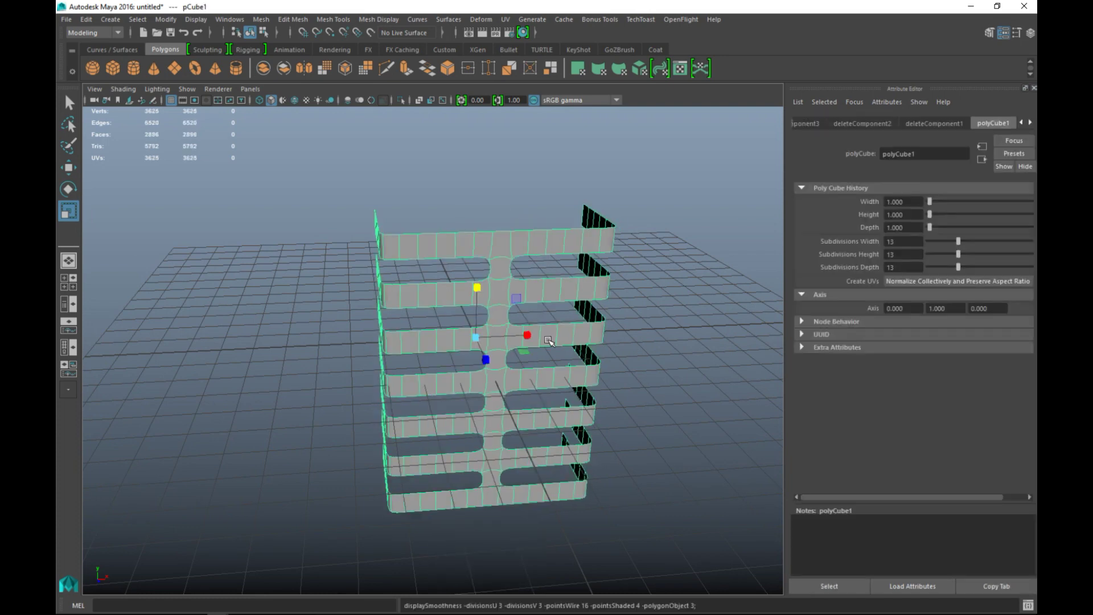
alt+drag(610, 432, 589, 456)
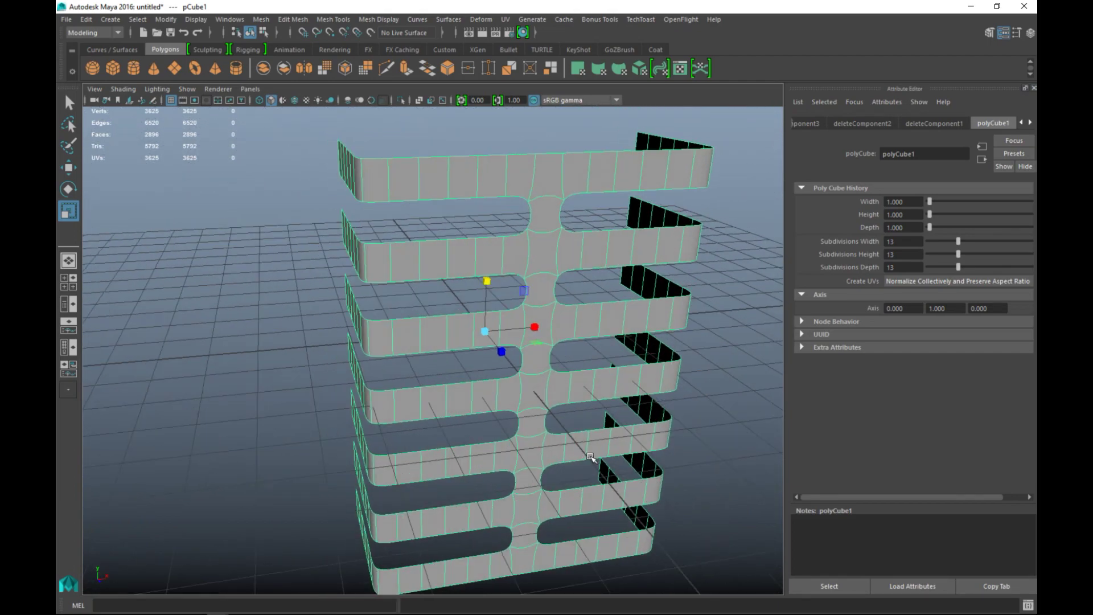
key(1)
mouse_move(602, 474)
alt+mouse_down()
mouse_move(579, 439)
mouse_move(598, 462)
alt+mouse_up()
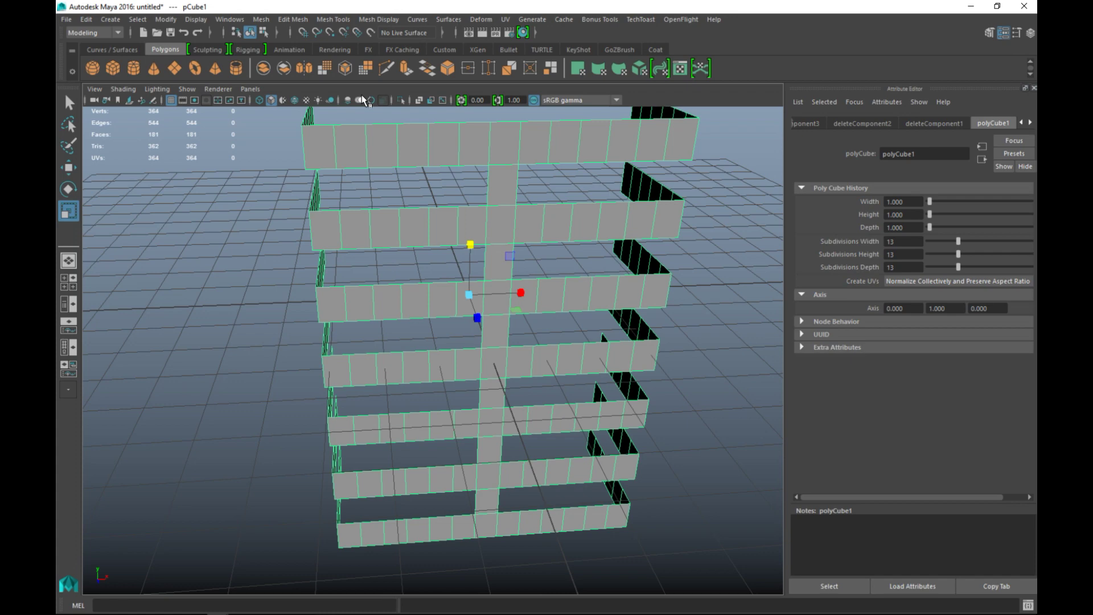
Extrude all the building's wall faces with a thickness of 0.1
key(ctrl+e)
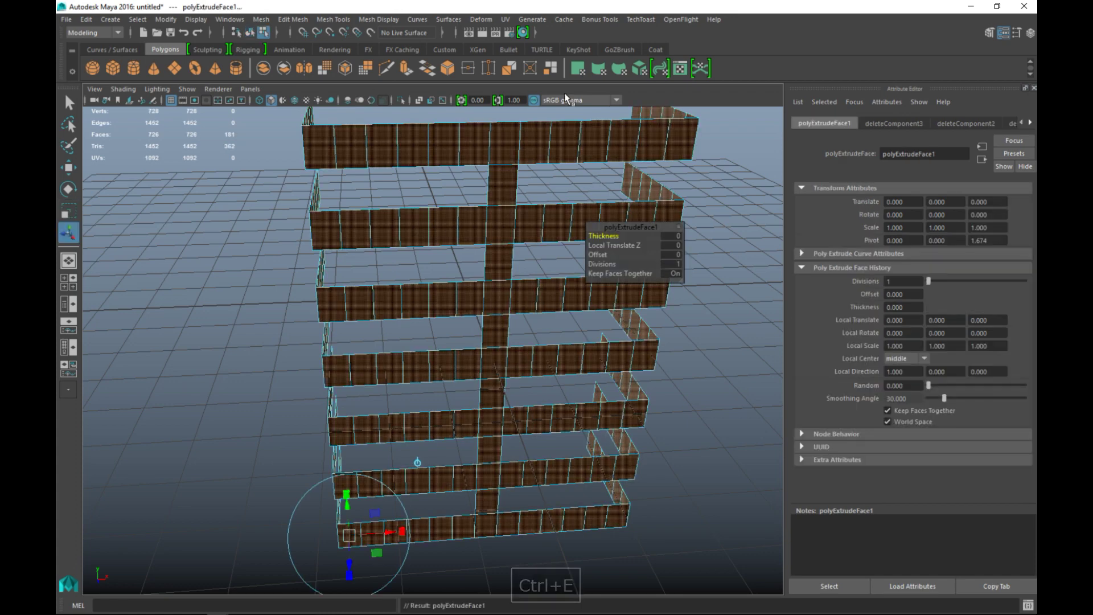
click(673, 235)
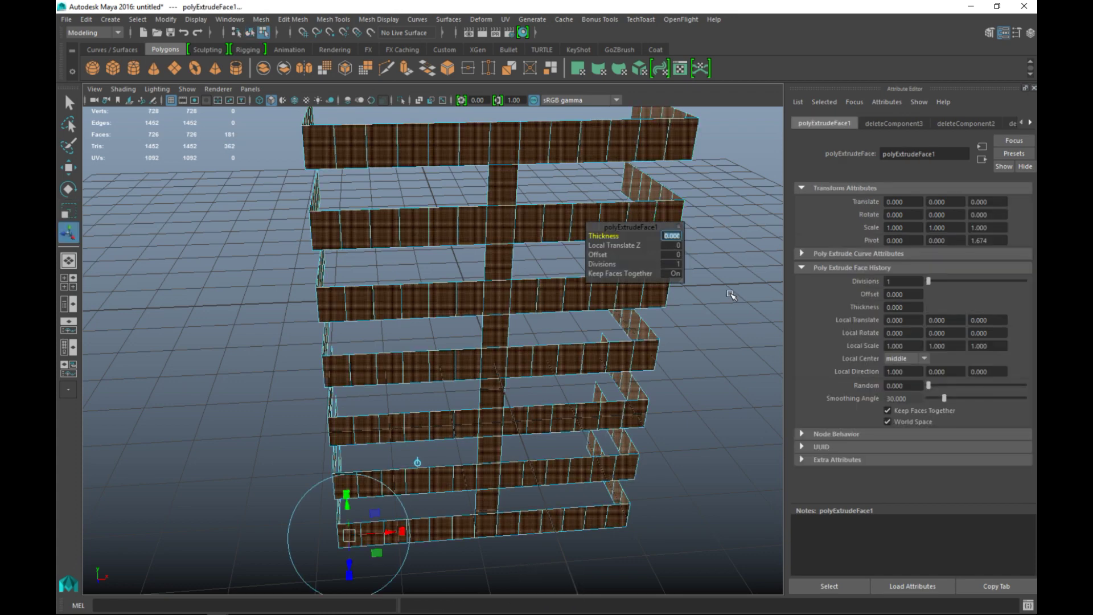
text(0.1)
key(Return)
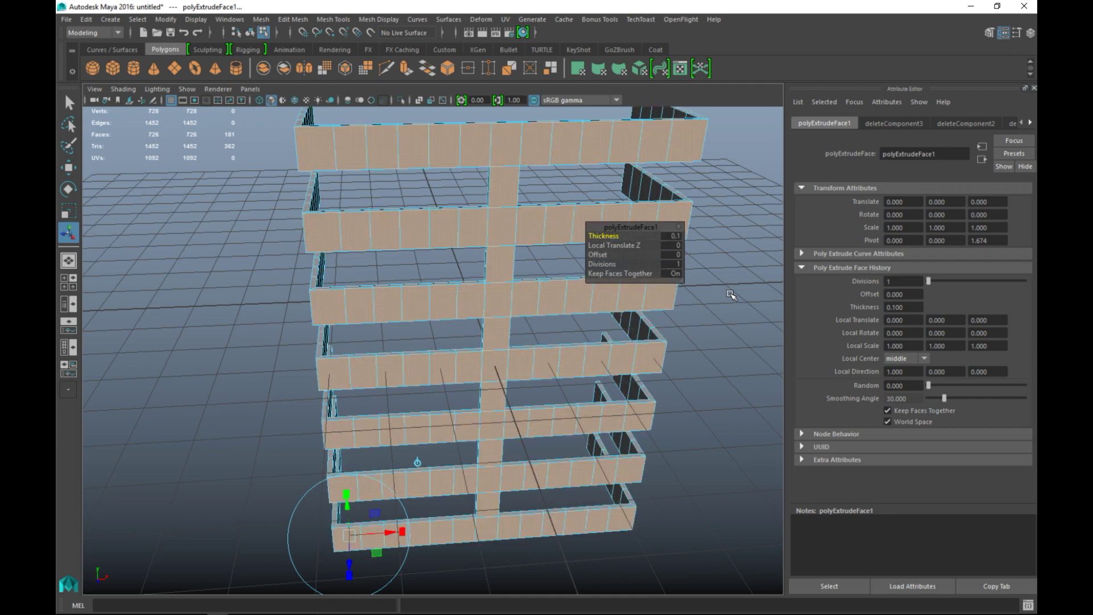
click(691, 514)
Select the thickened building in object mode, inspect its smooth preview from several angles, and restore the unsmoothed display
right_drag(530, 221, 567, 196)
click(557, 238)
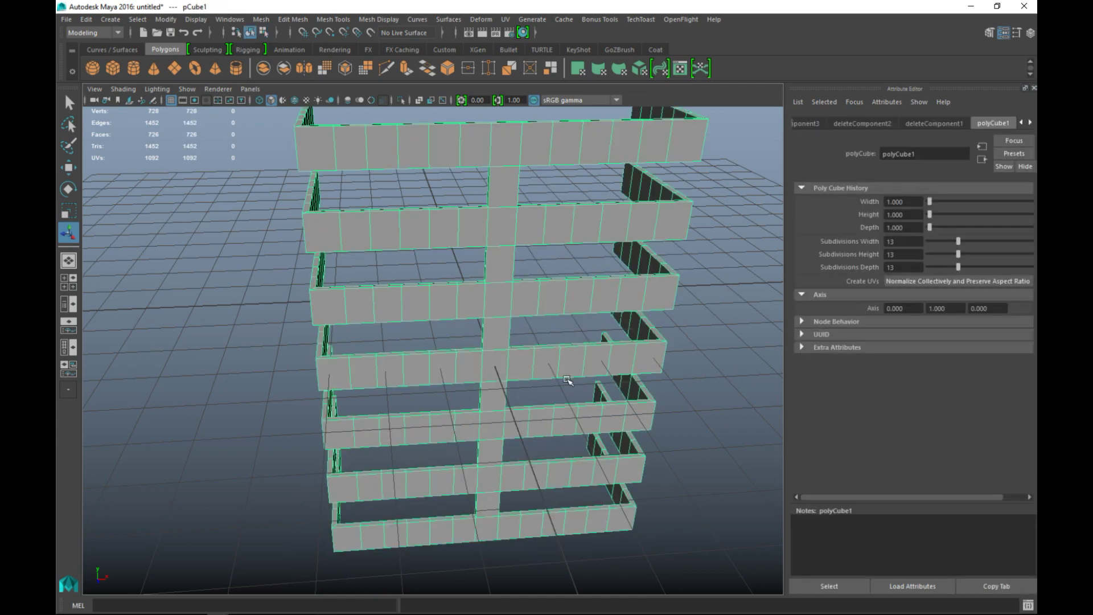
key(3)
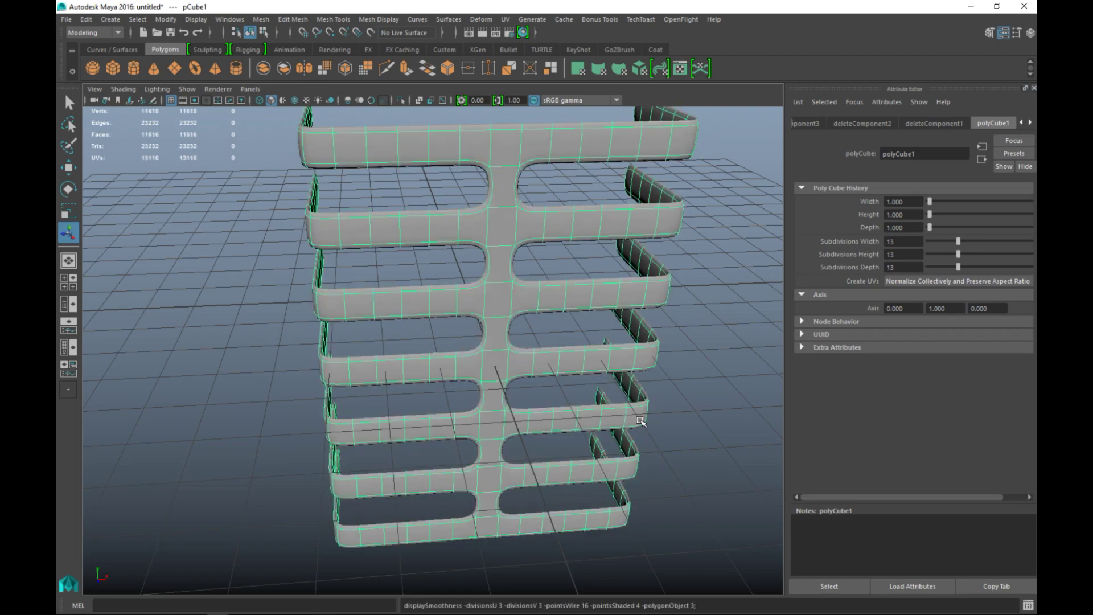
alt+drag(631, 426, 447, 240)
alt+drag(658, 443, 537, 385)
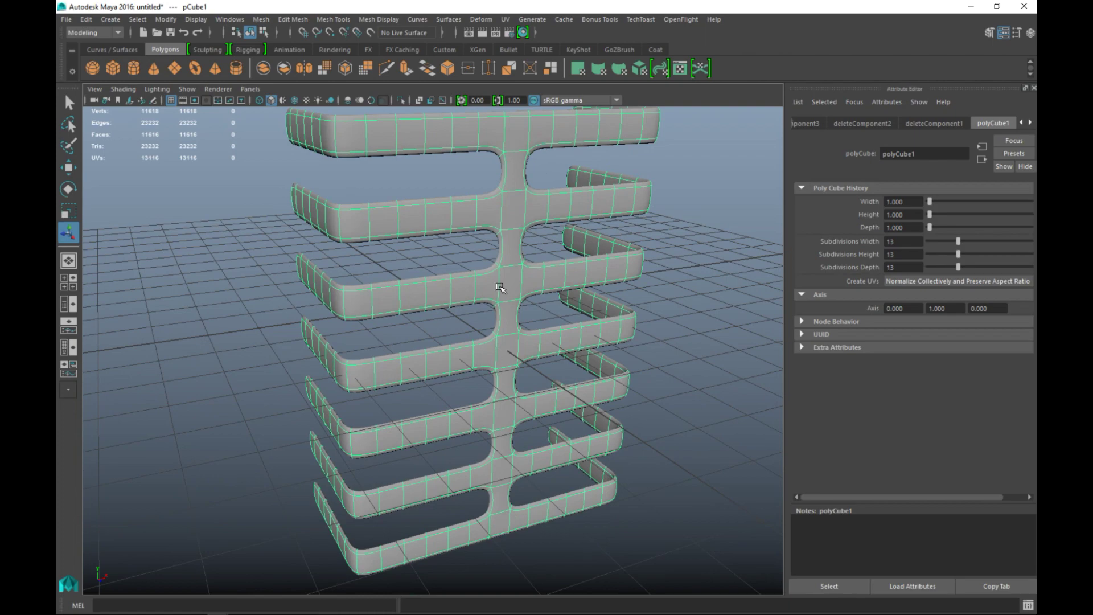
key(1)
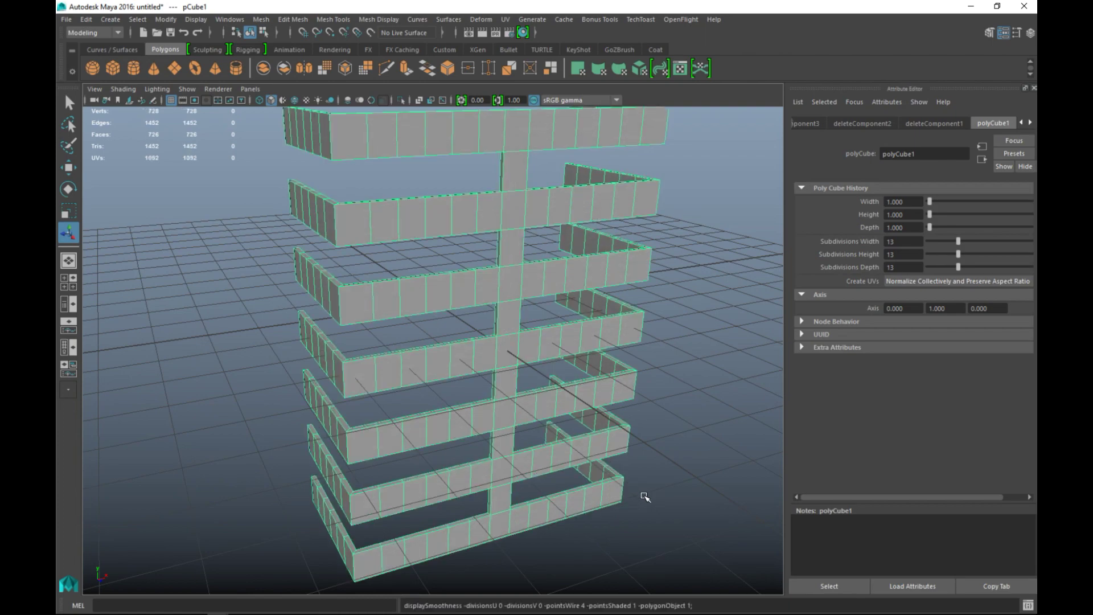
alt+drag(645, 498, 586, 505)
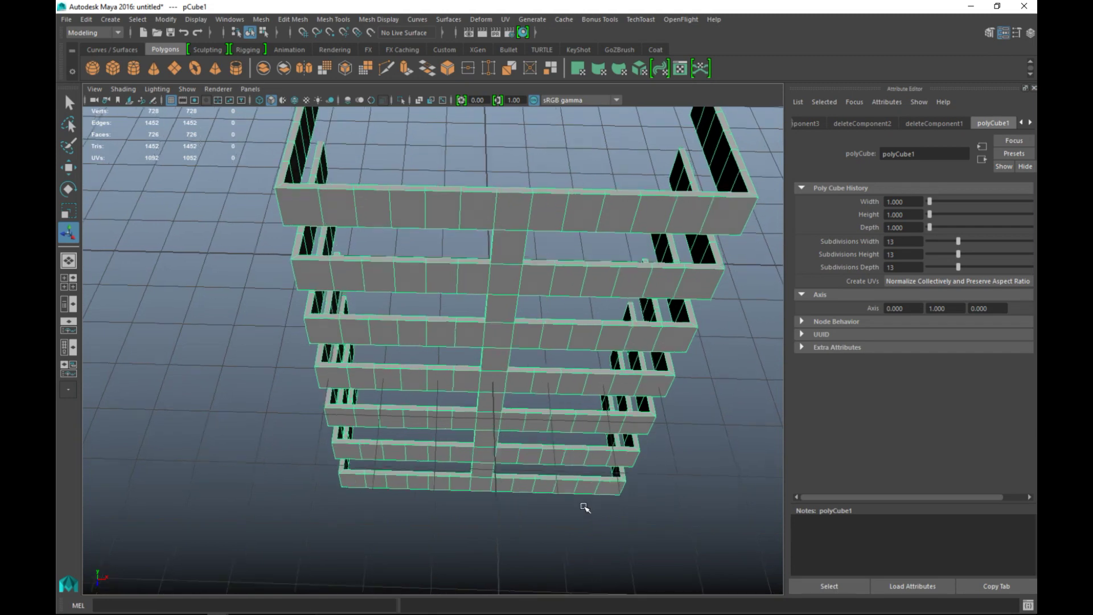
In the wireframe top view, select the front wall's vertices between its two corners and move them slightly outward
click(73, 285)
key(space)
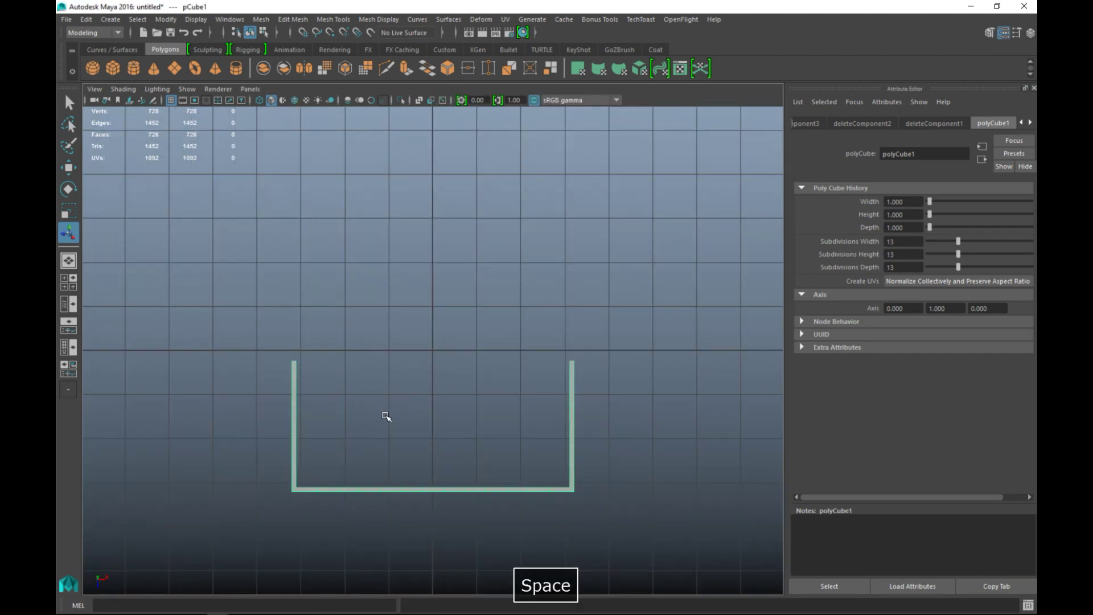
key(4)
alt+middle_drag(431, 471, 455, 347)
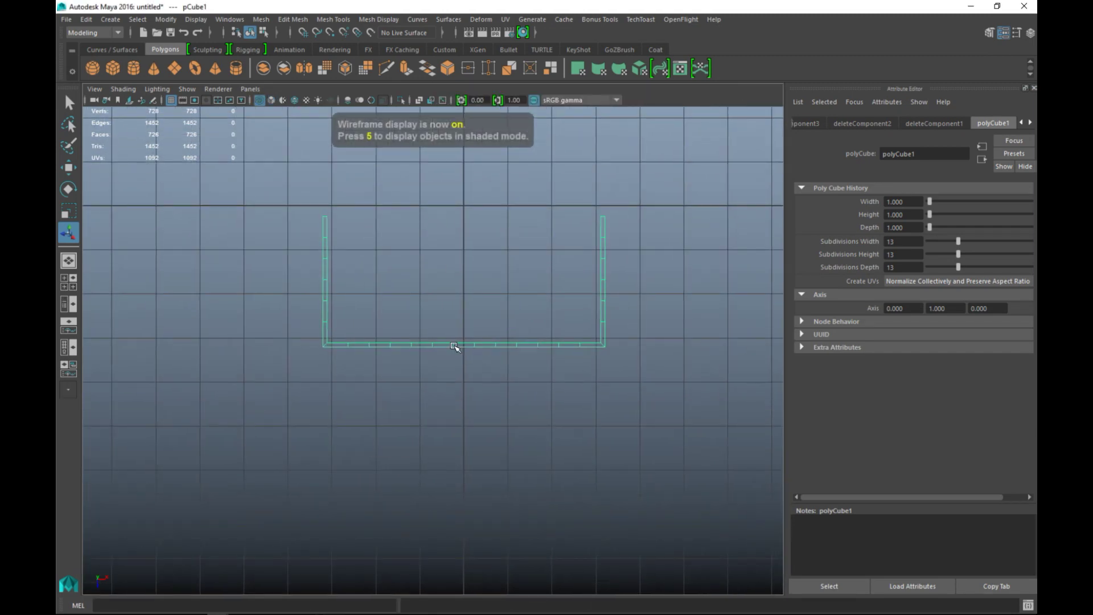
alt+right_drag(456, 347, 410, 407)
scroll(409, 416, down, 5)
scroll(405, 420, up, 3)
right_drag(297, 264, 248, 269)
drag(273, 346, 619, 459)
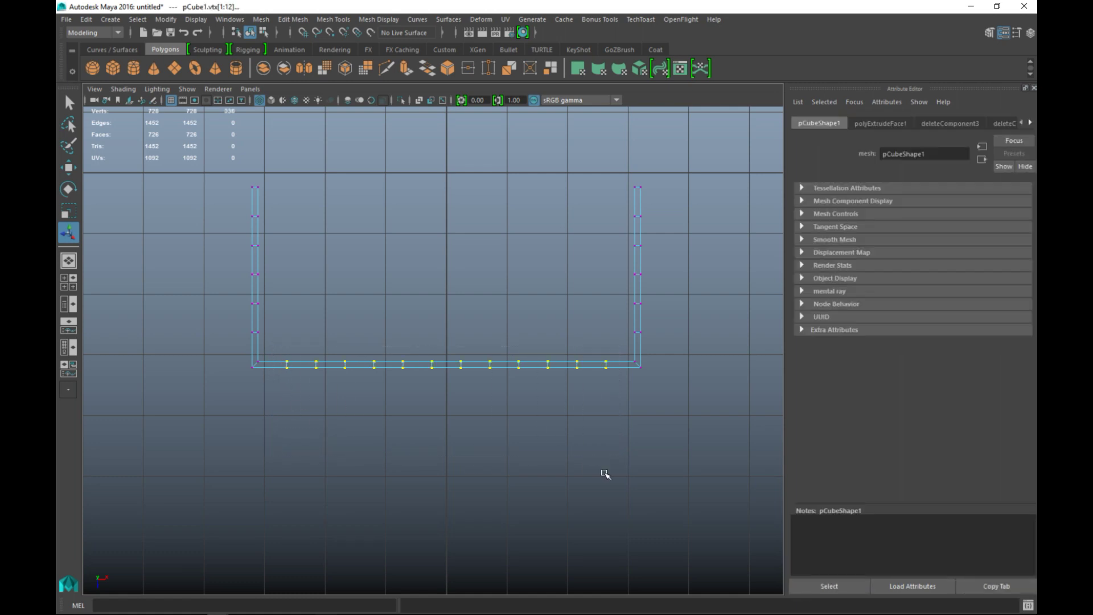
key(w)
drag(446, 420, 449, 445)
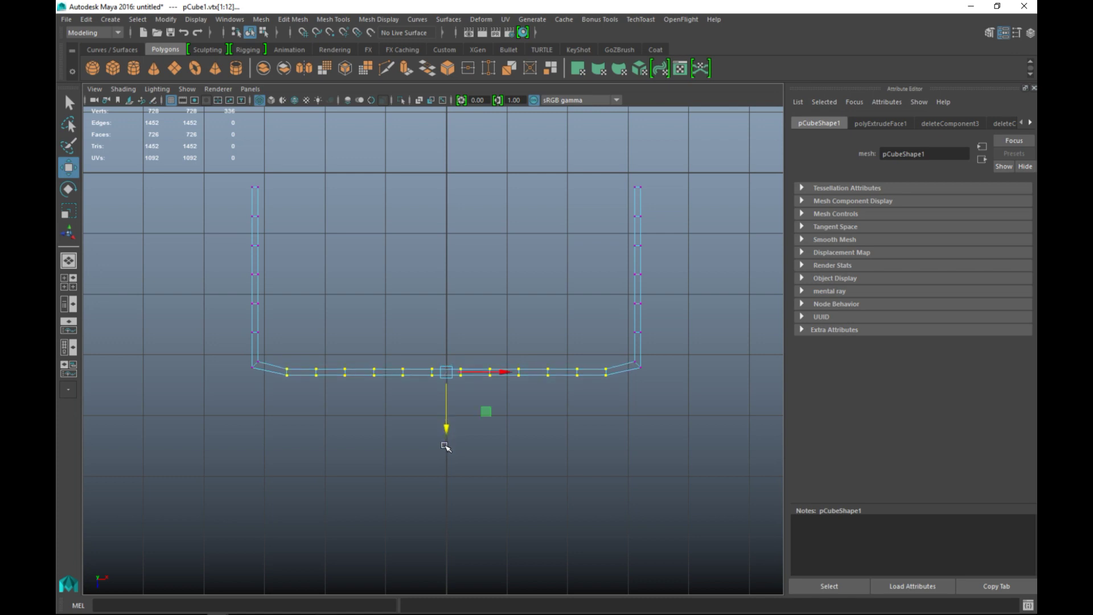
Curve the front wall by moving progressively narrower centred vertex groups outward, from ten columns down to the middle two
drag(311, 343, 587, 455)
drag(454, 430, 450, 437)
drag(333, 351, 563, 450)
drag(445, 431, 447, 439)
drag(359, 363, 532, 452)
drag(445, 437, 446, 440)
drag(396, 359, 483, 419)
drag(445, 449, 450, 446)
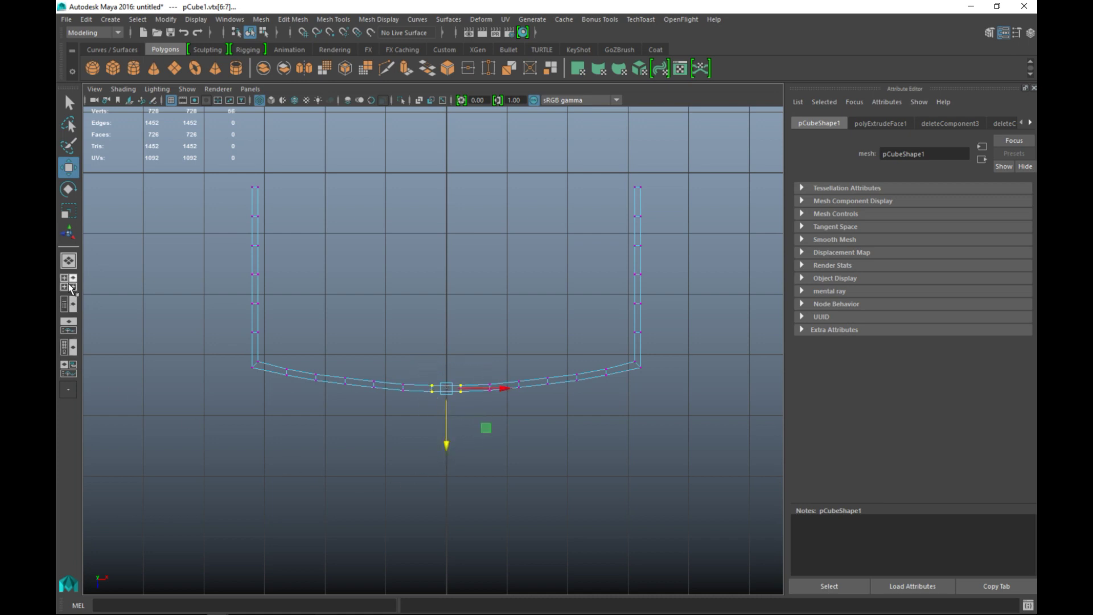
Inspect the curved front wall in the perspective view and clear the vertex selection
key(space)
key(space)
scroll(440, 378, down, 5)
alt+drag(530, 493, 489, 455)
click(615, 479)
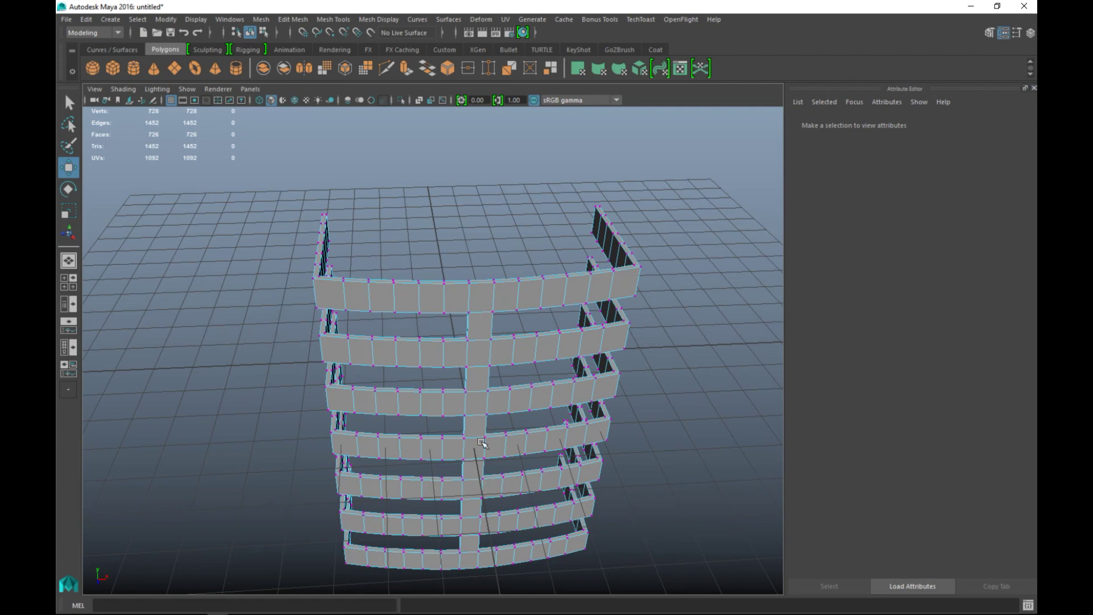
Insert two evenly spaced vertical edge loops down the front's central column, using the Insert Edge Loop tool's multiple edge loops option
click(333, 20)
click(416, 109)
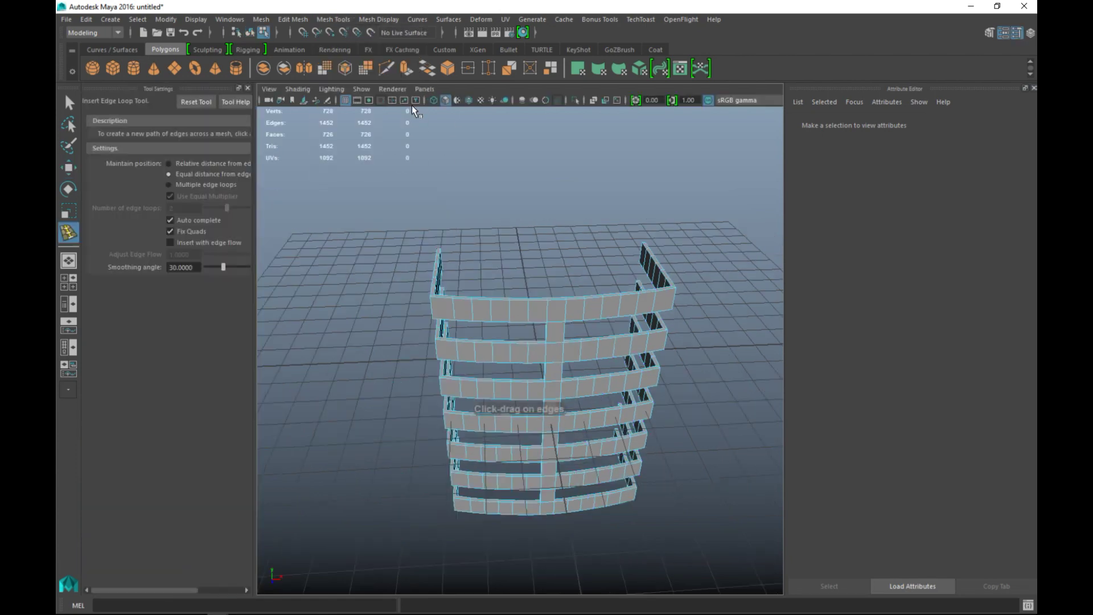
click(169, 184)
click(171, 208)
scroll(572, 441, up, 3)
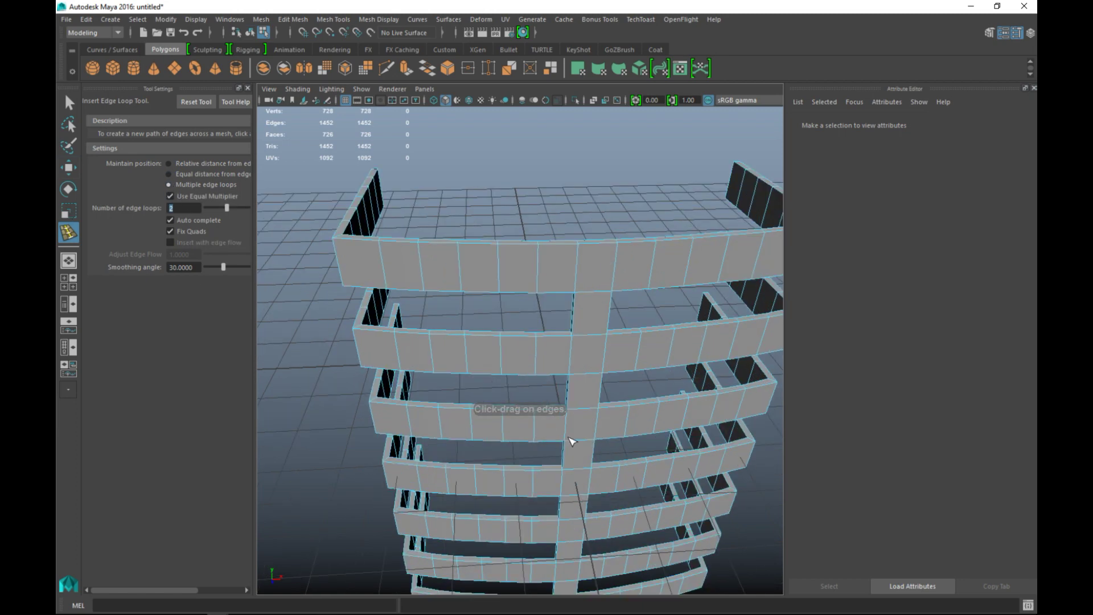
click(598, 249)
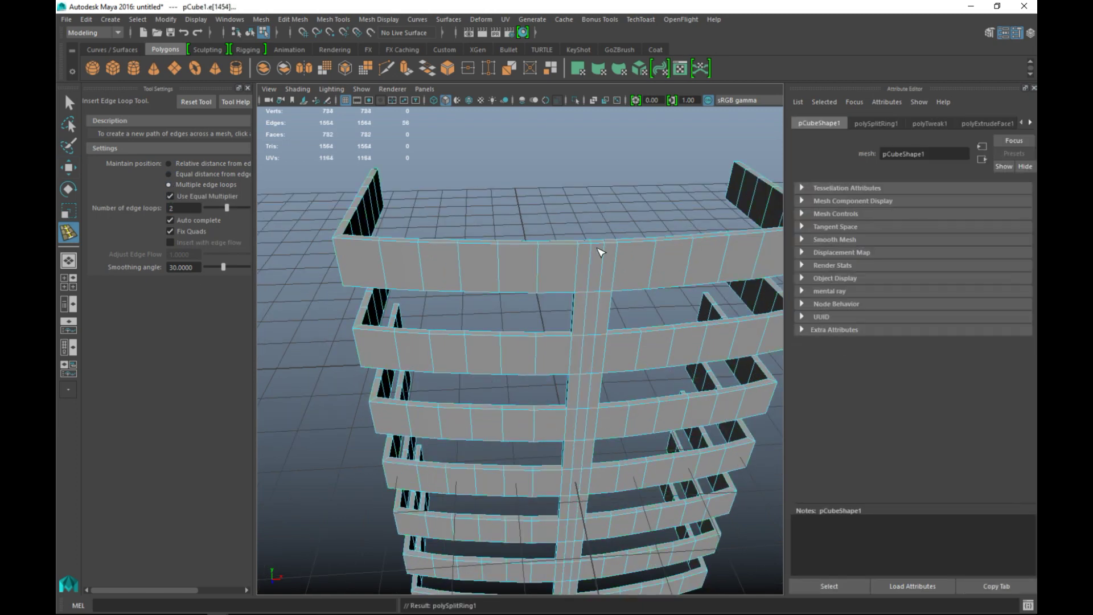
key(r)
Select the building in object mode, inspect its smooth preview around the central column, and restore the unsmoothed display
mouse_move(623, 478)
alt+mouse_down()
mouse_move(541, 470)
mouse_move(631, 482)
alt+mouse_up()
click(706, 522)
right_drag(543, 256, 576, 240)
click(568, 397)
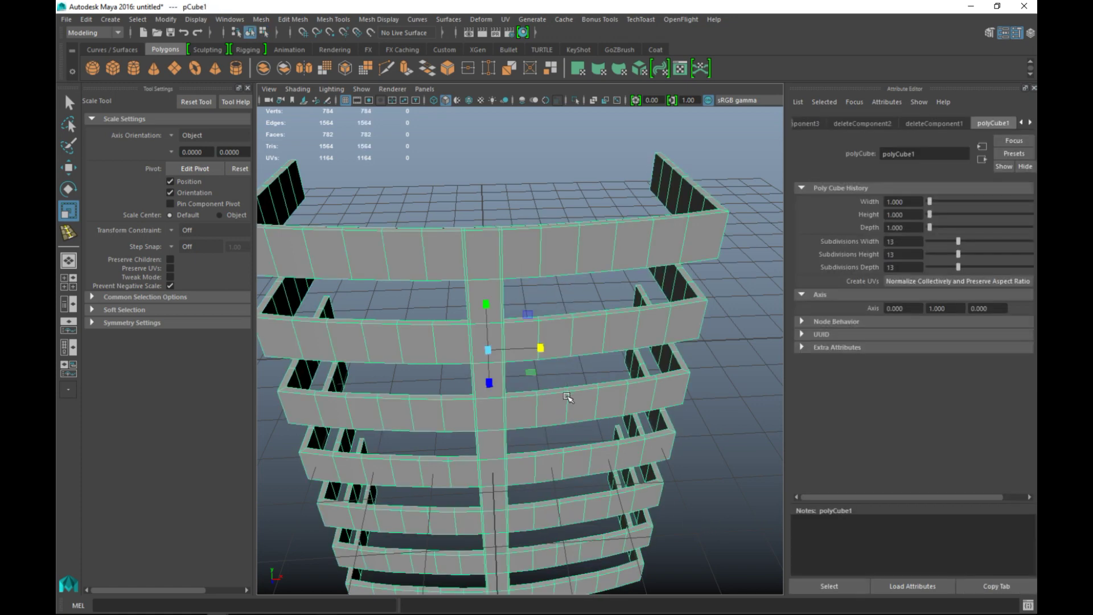
key(3)
scroll(632, 435, down, 5)
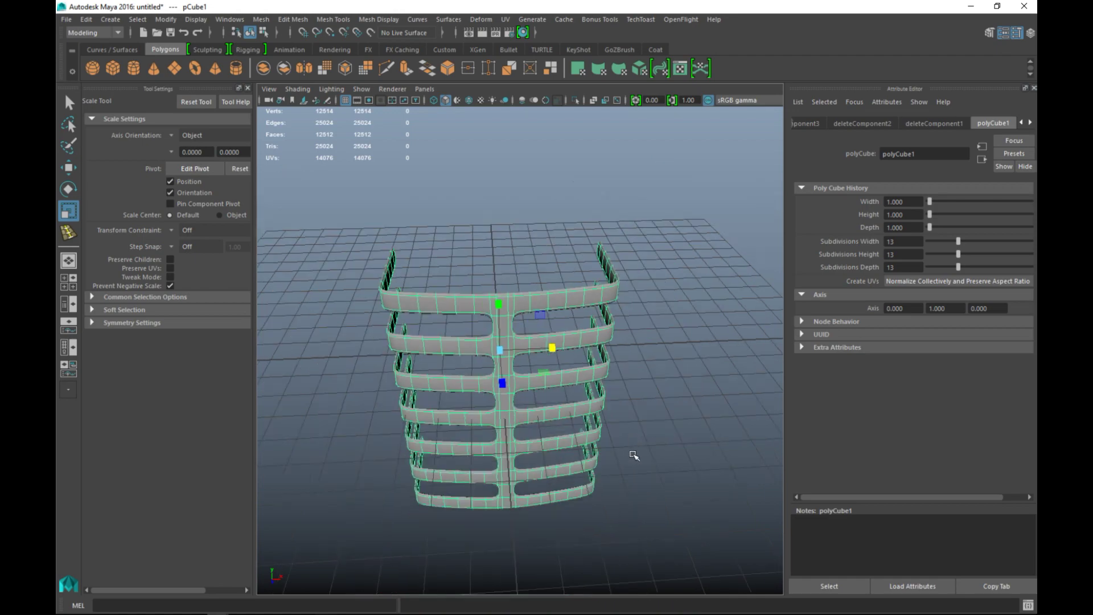
alt+middle_drag(634, 459, 637, 444)
scroll(636, 443, up, 5)
mouse_move(588, 435)
alt+mouse_down()
mouse_move(602, 423)
mouse_move(581, 437)
alt+mouse_up()
alt+middle_drag(579, 435, 577, 484)
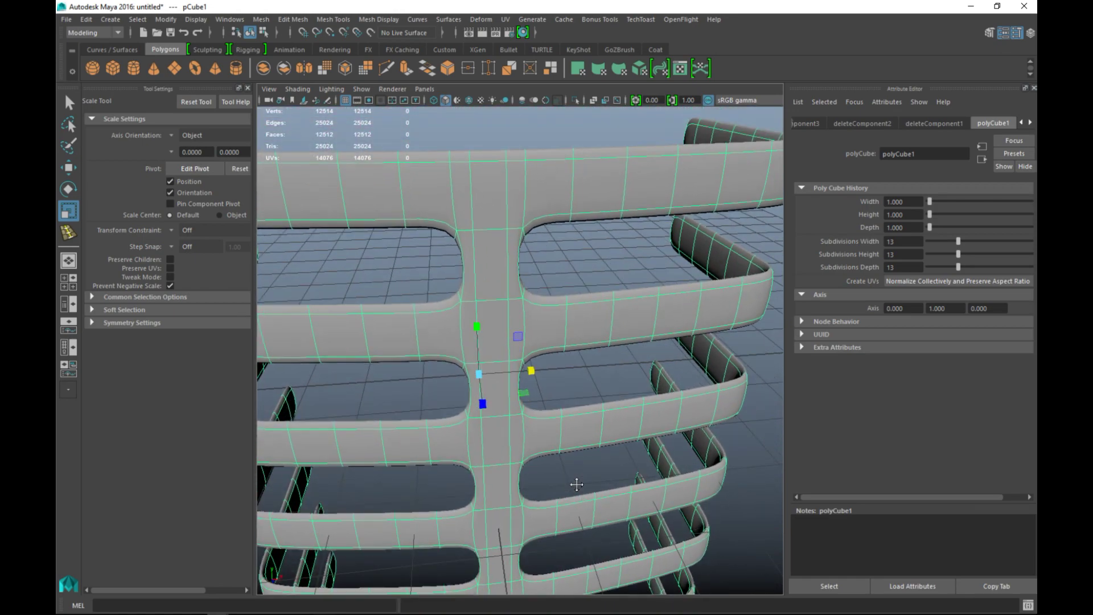
scroll(578, 477, down, 5)
alt+drag(577, 477, 581, 467)
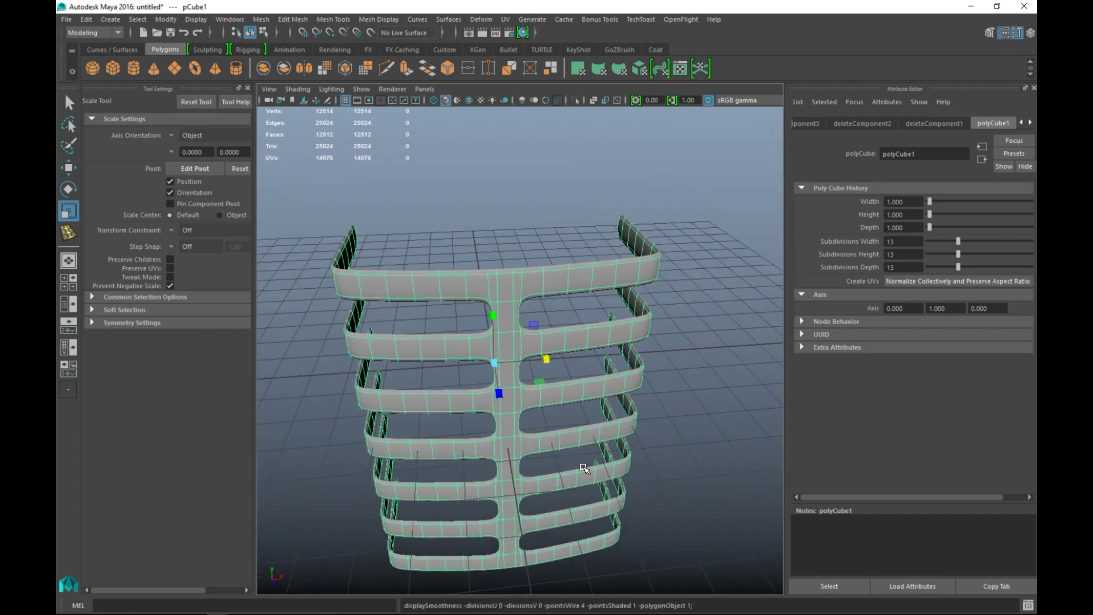
key(1)
alt+drag(610, 508, 594, 443)
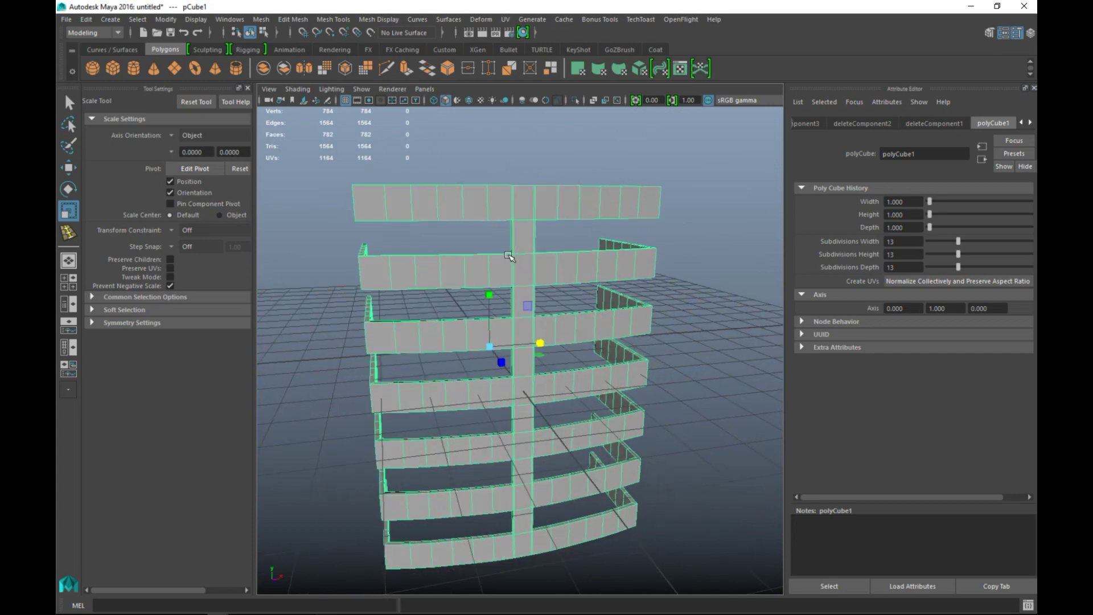
Show the top view full-size and close the Tool Settings and the Attribute Editor
alt+drag(386, 378, 399, 432)
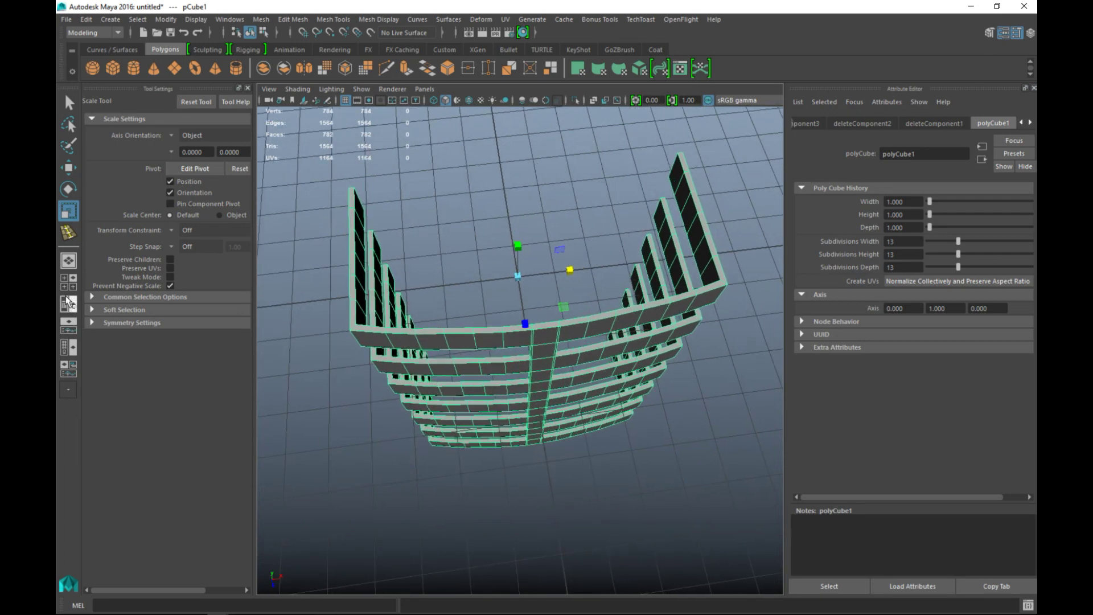
click(68, 280)
key(space)
scroll(435, 367, up, 1)
scroll(440, 375, up, 2)
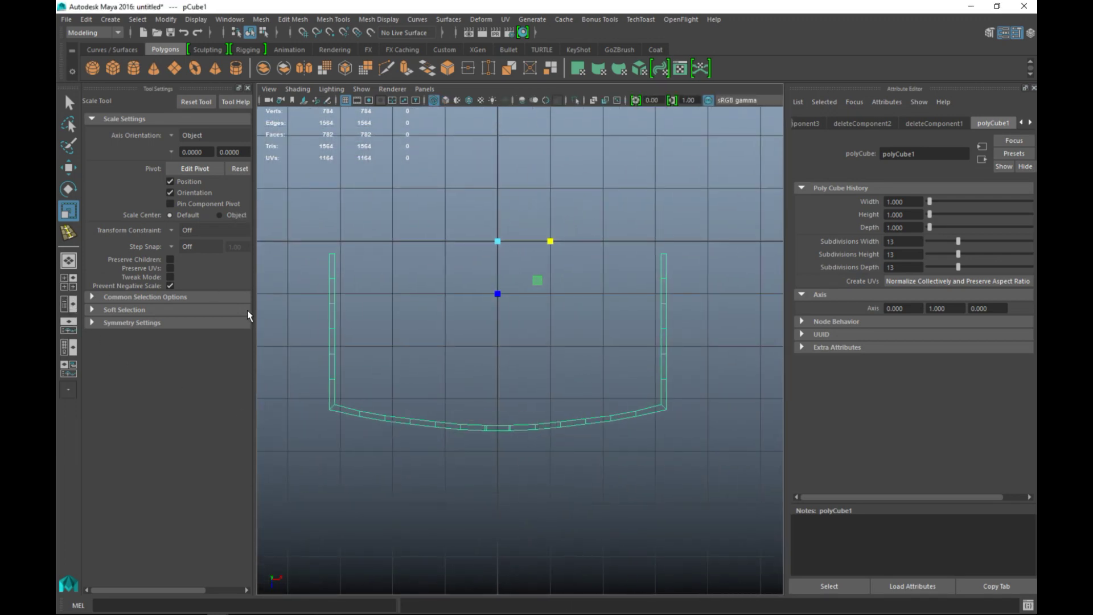
click(247, 88)
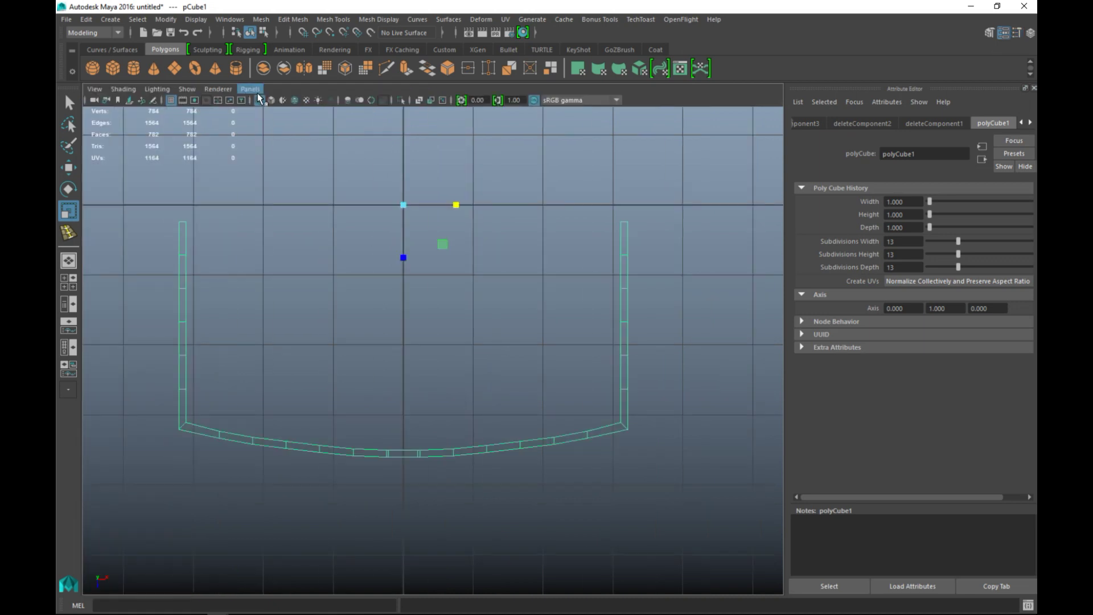
click(1034, 89)
Select the side walls' six vertex rows behind the front corners and scale them slightly outward along X
scroll(691, 340, down, 3)
scroll(648, 402, up, 1)
right_drag(378, 268, 320, 264)
drag(307, 233, 778, 390)
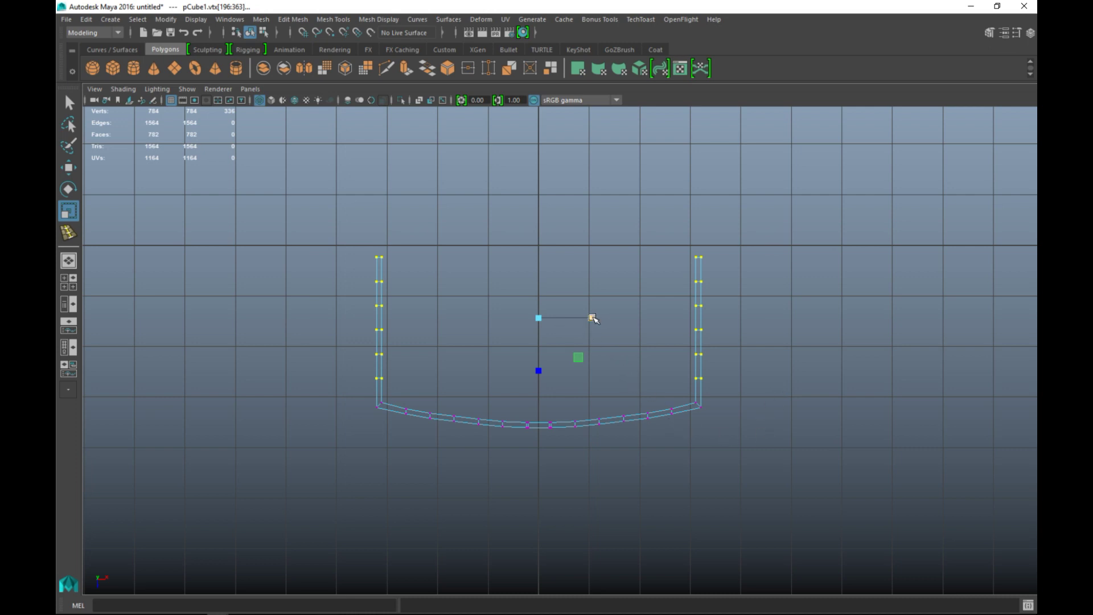
drag(593, 317, 596, 318)
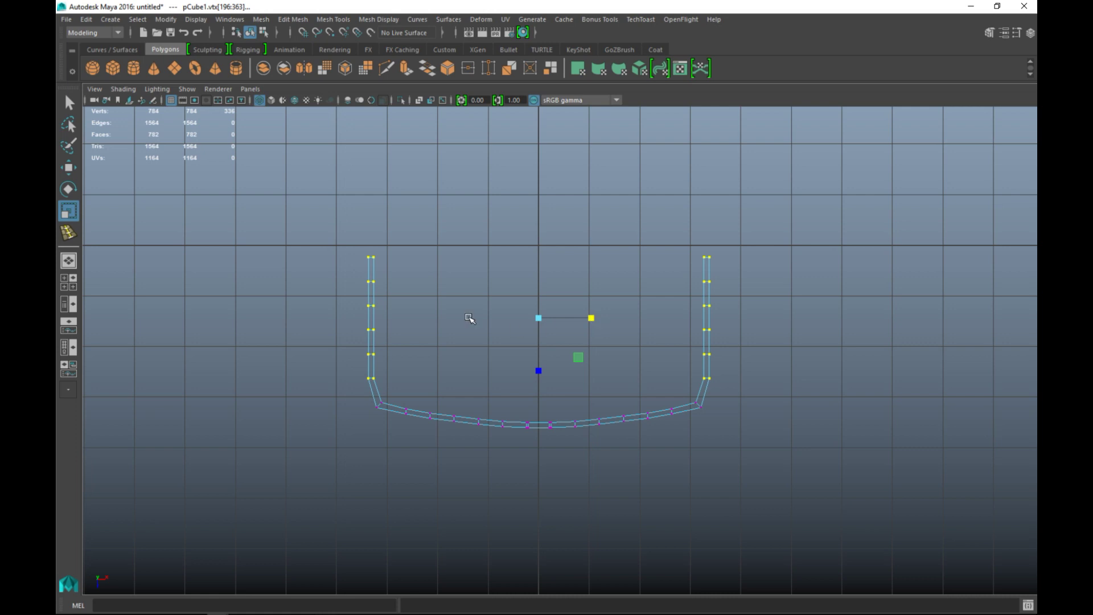
Curve both side walls by scaling progressively fewer rear vertex rows outward along X, from five rows down to the last two
drag(311, 227, 745, 366)
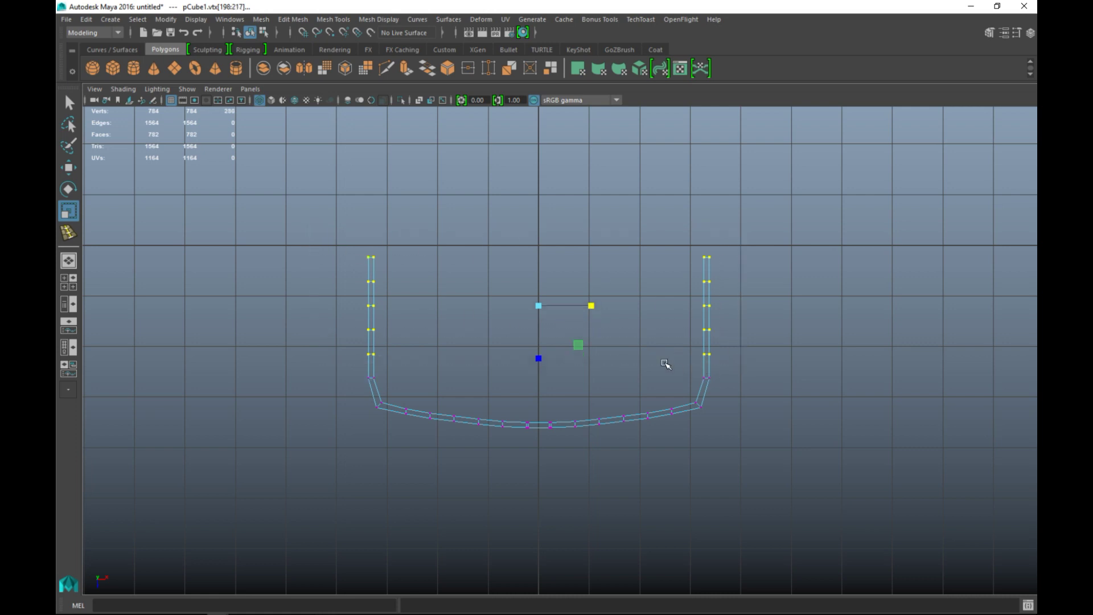
drag(592, 307, 591, 307)
drag(315, 227, 749, 342)
drag(595, 297, 592, 295)
drag(297, 222, 759, 313)
drag(591, 284, 591, 283)
drag(301, 228, 771, 300)
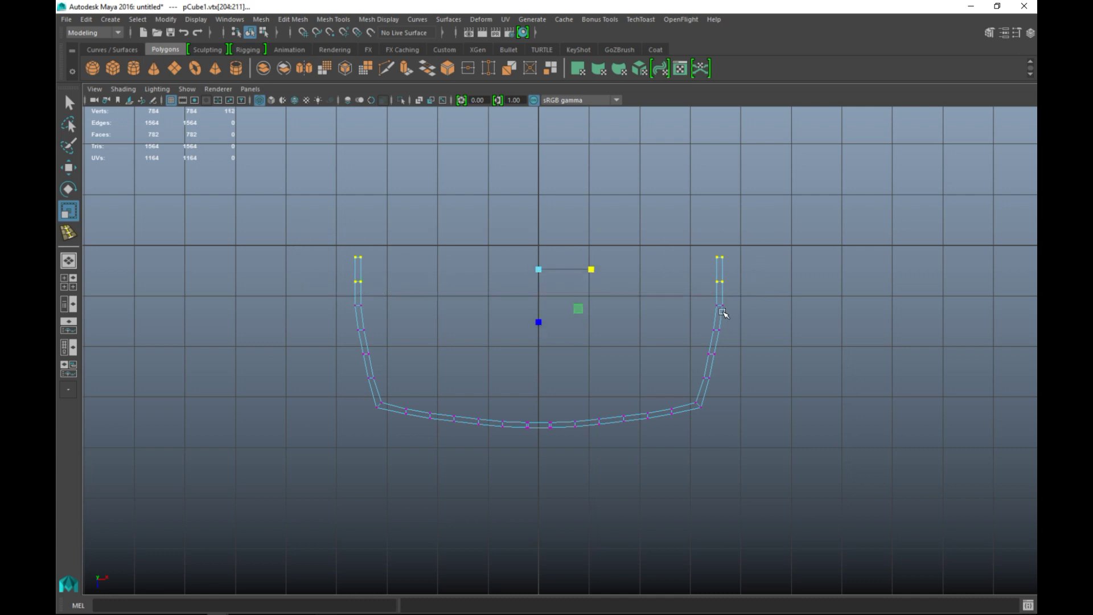
drag(591, 271, 591, 270)
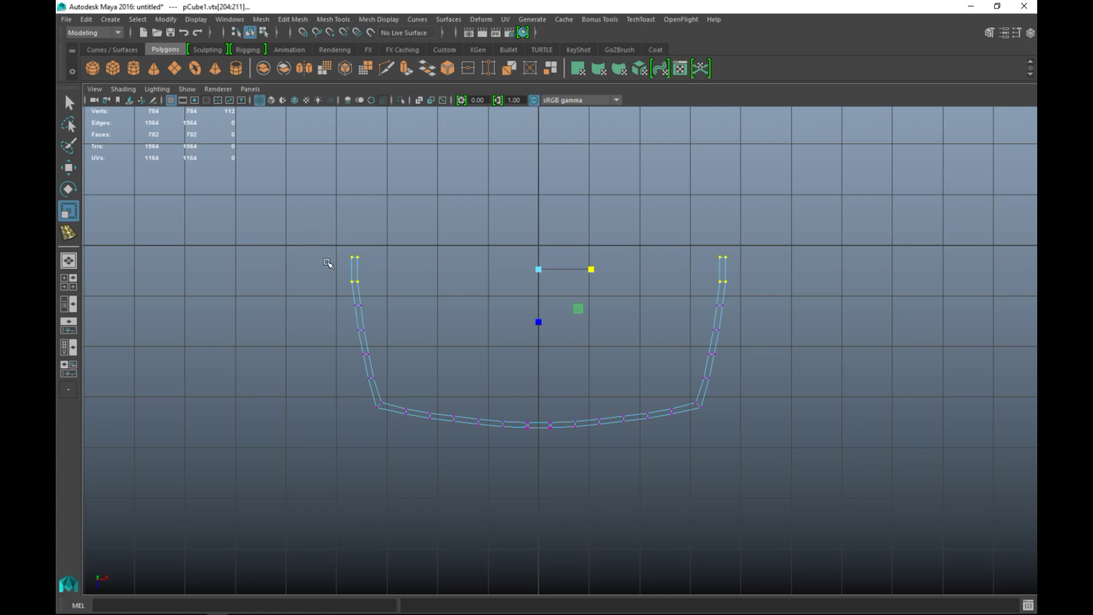
Try to round the two front corners by moving their vertices backward and scaling them closer together along X
drag(371, 397, 394, 430)
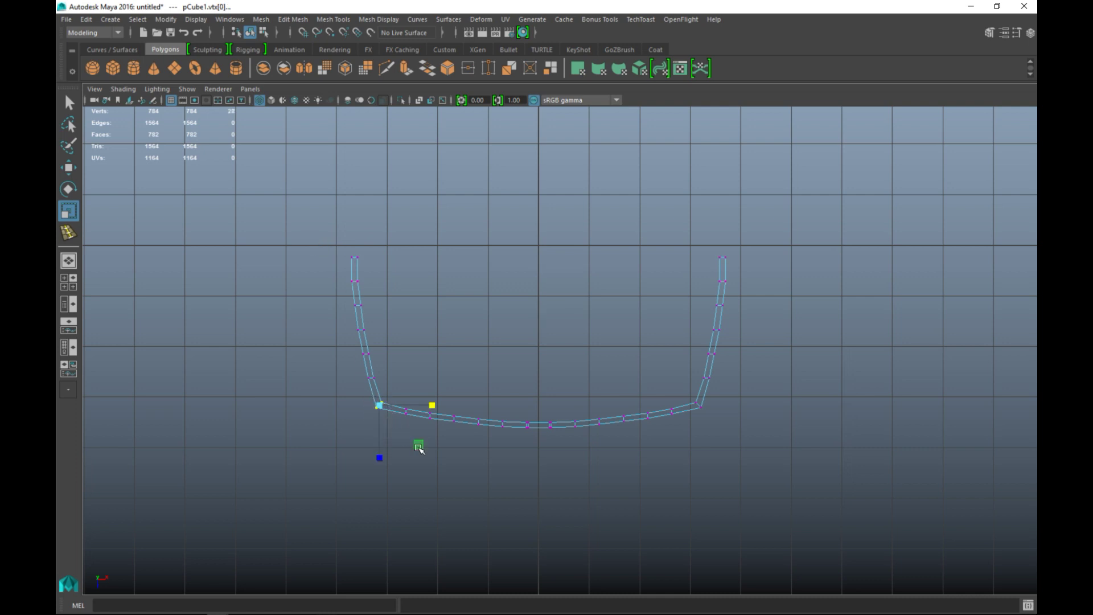
shift+drag(689, 395, 718, 435)
key(w)
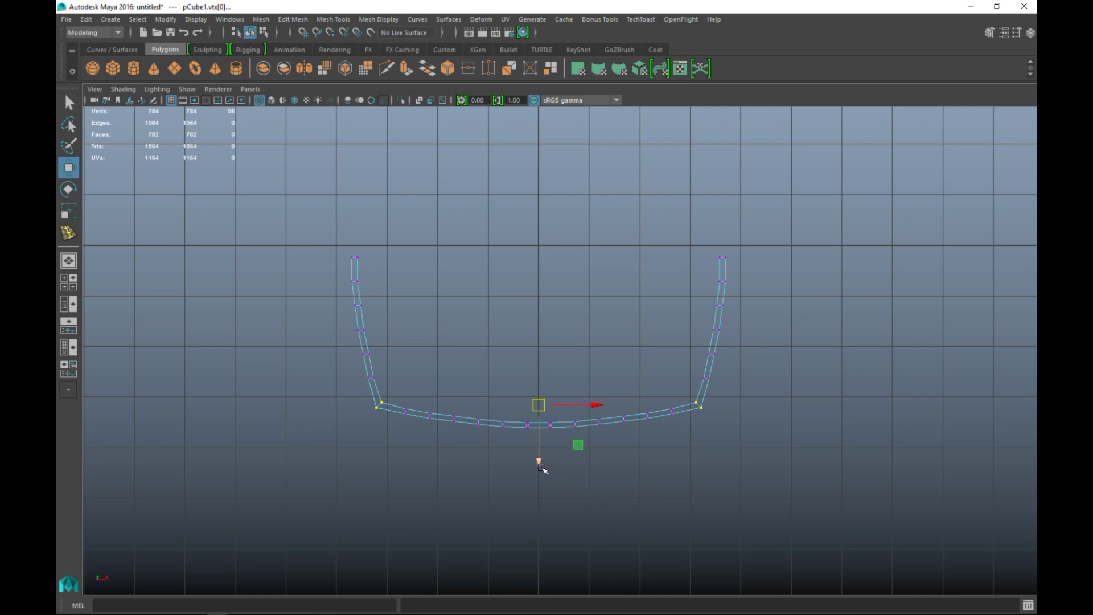
drag(537, 464, 538, 454)
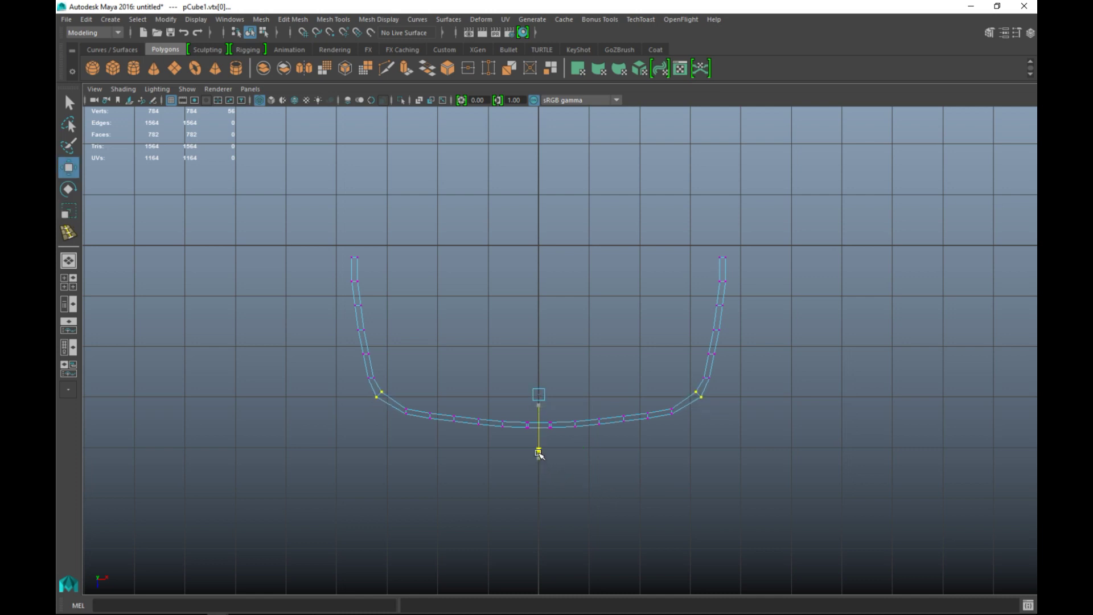
key(r)
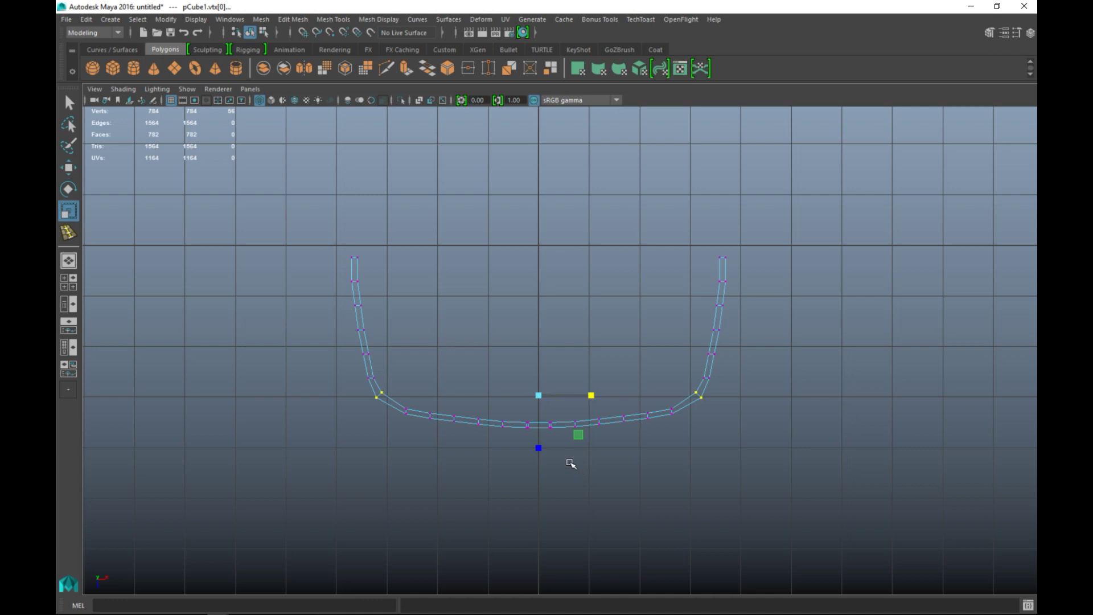
drag(593, 397, 592, 402)
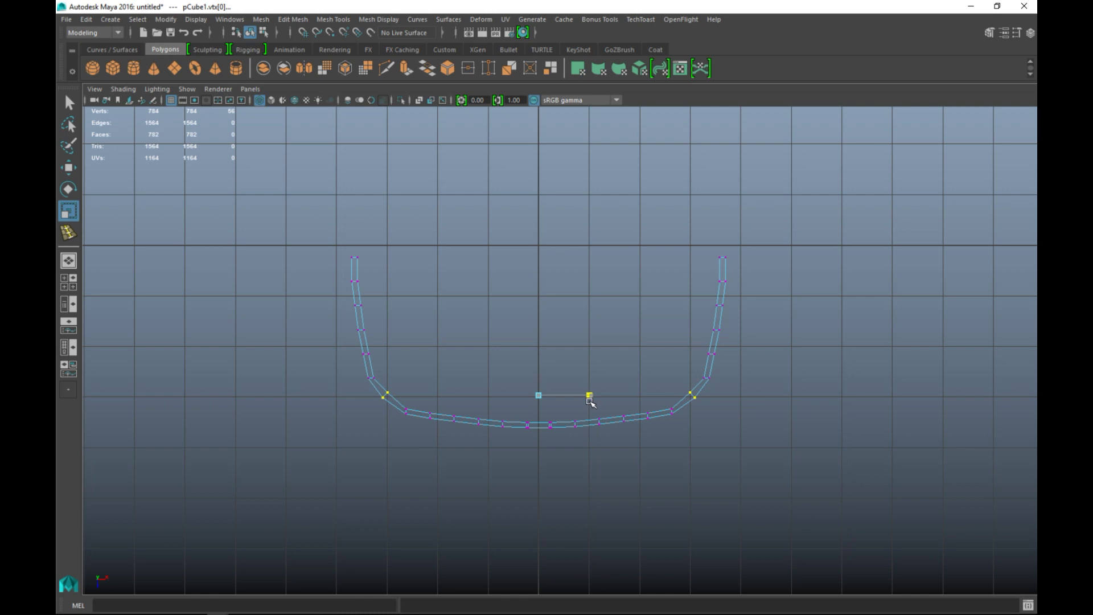
drag(591, 402, 592, 403)
key(ctrl+z)
key(ctrl+z)
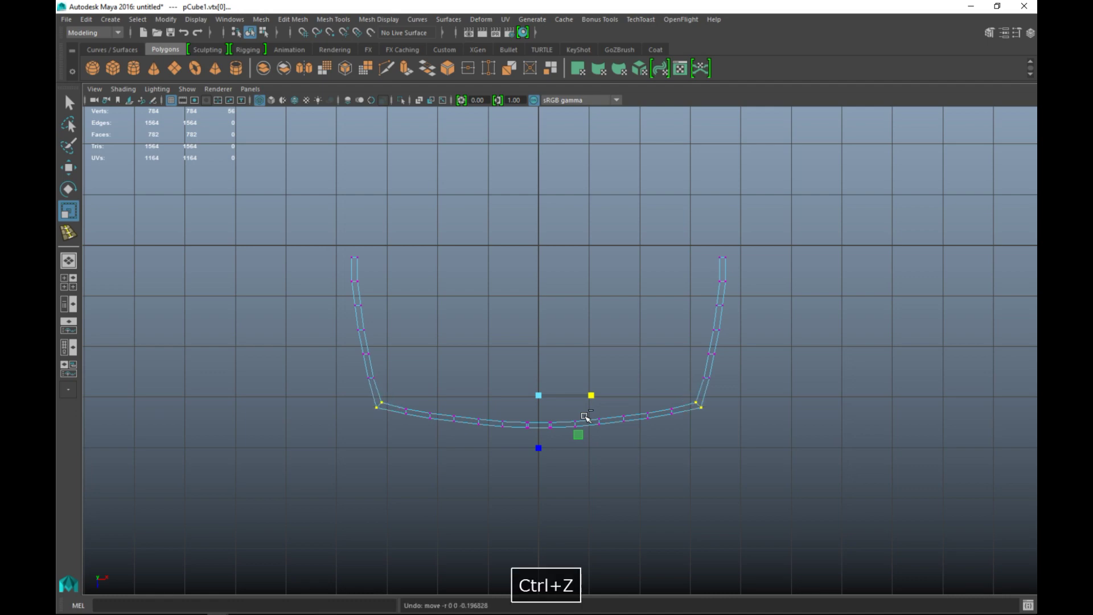
Return to the perspective view, switch to object mode, inspect the curved side walls, and select the building
click(68, 287)
key(space)
click(882, 396)
scroll(847, 393, down, 3)
alt+drag(815, 424, 683, 279)
right_drag(677, 225, 729, 206)
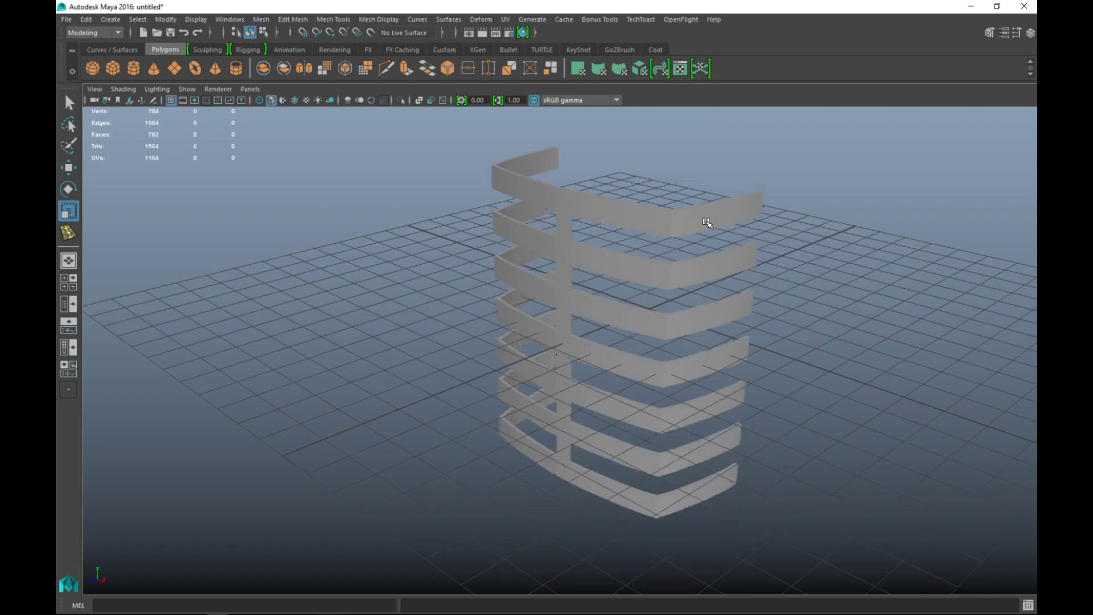
alt+drag(790, 422, 655, 460)
click(583, 390)
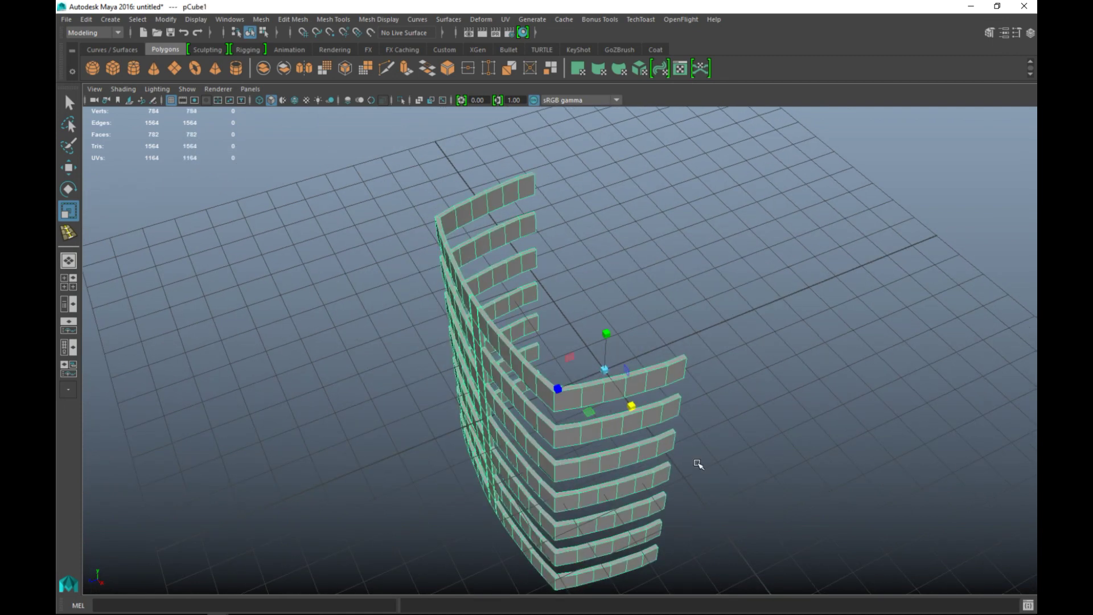
scroll(713, 464, down, 3)
In the top view, duplicate the half building and rotate the copy a half turn about the vertical axis to form the rear half
click(69, 282)
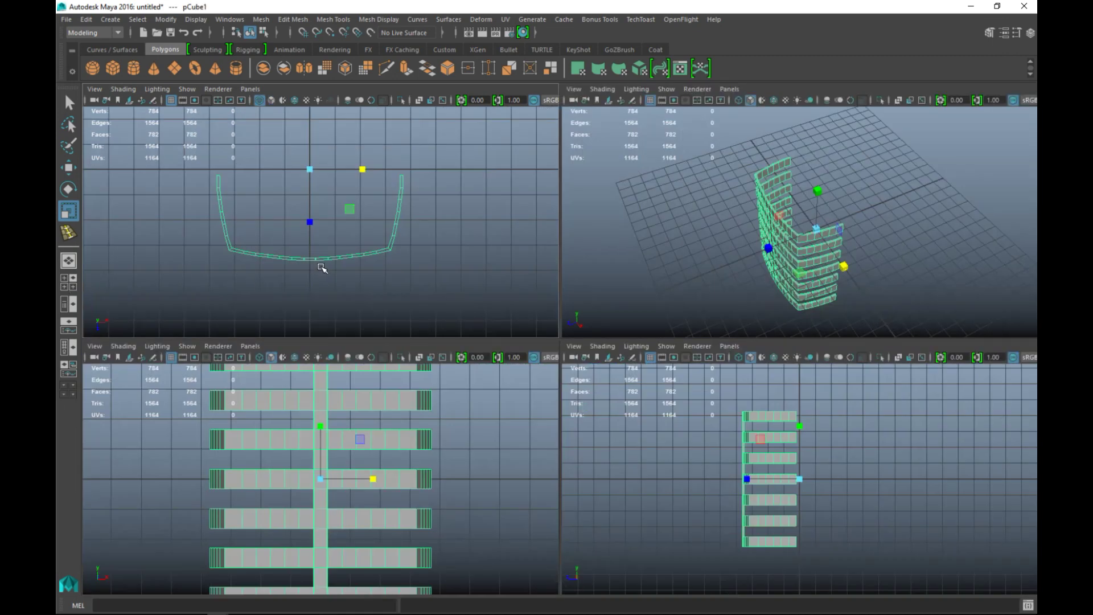
key(space)
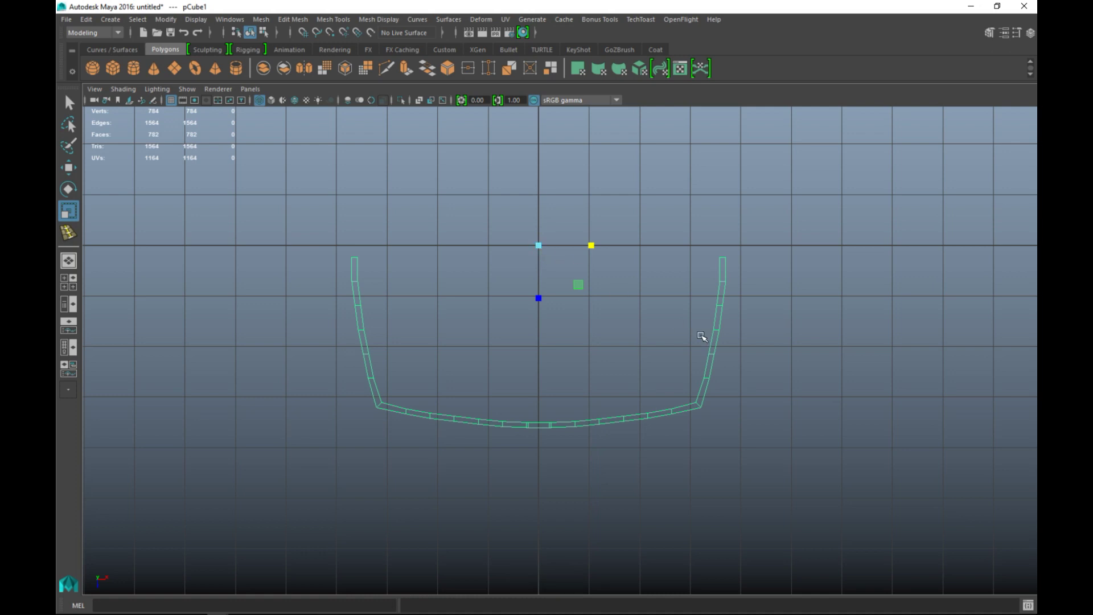
key(ctrl+d)
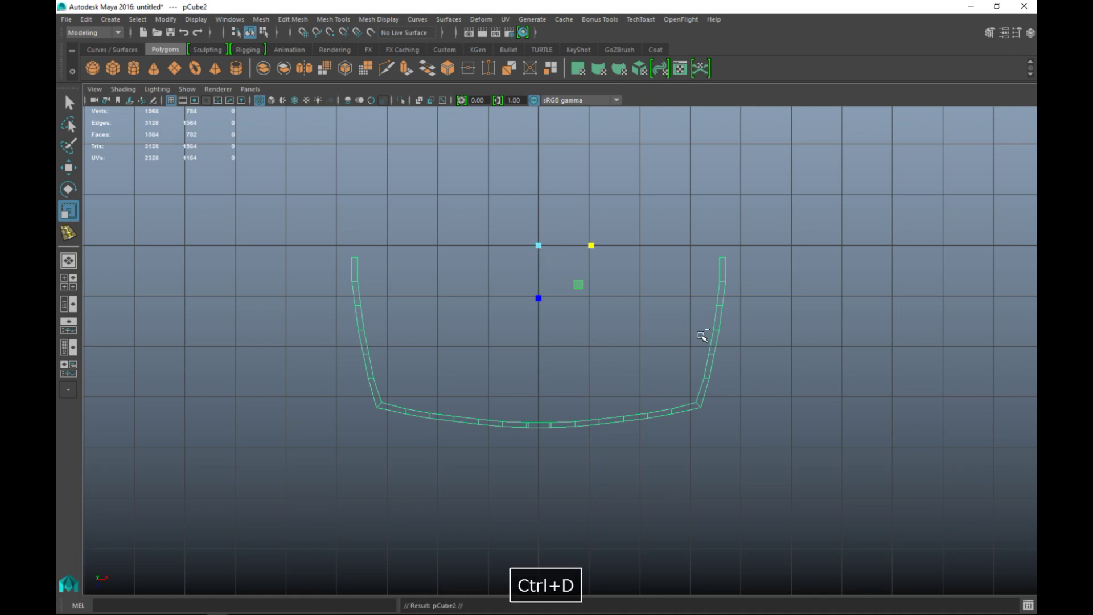
key(e)
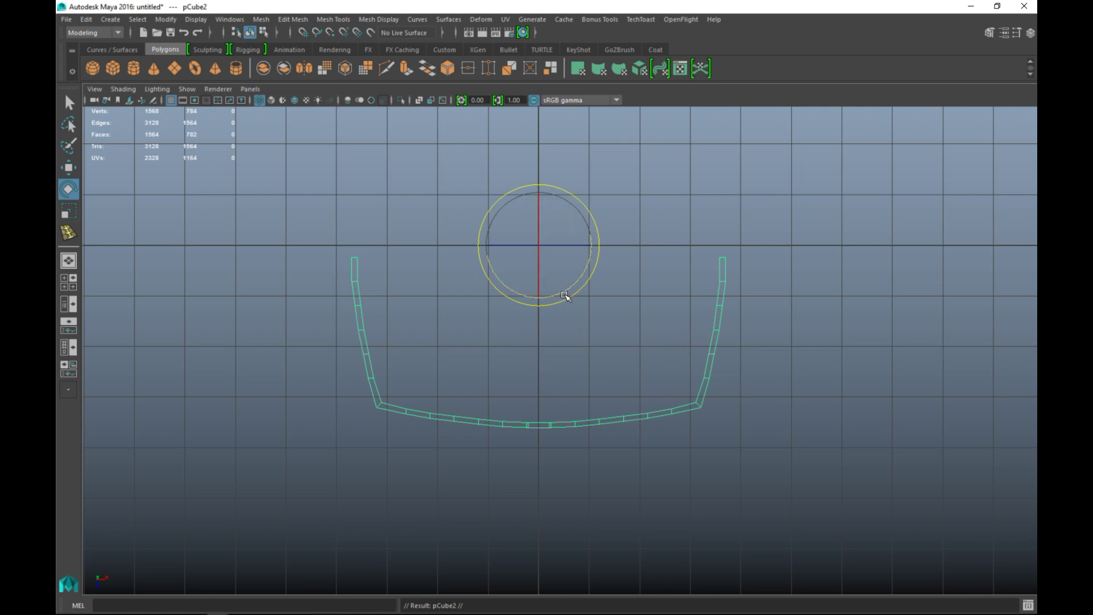
drag(568, 302, 393, 187)
drag(474, 255, 474, 244)
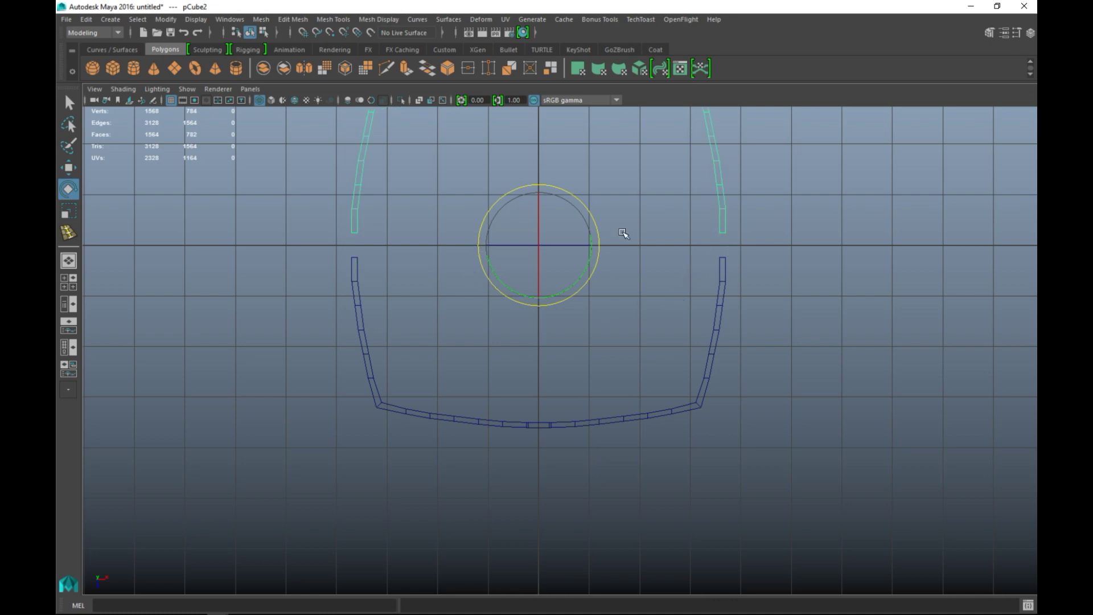
Clear the selection in the perspective view and inspect how the two building halves fit together from several angles
click(67, 287)
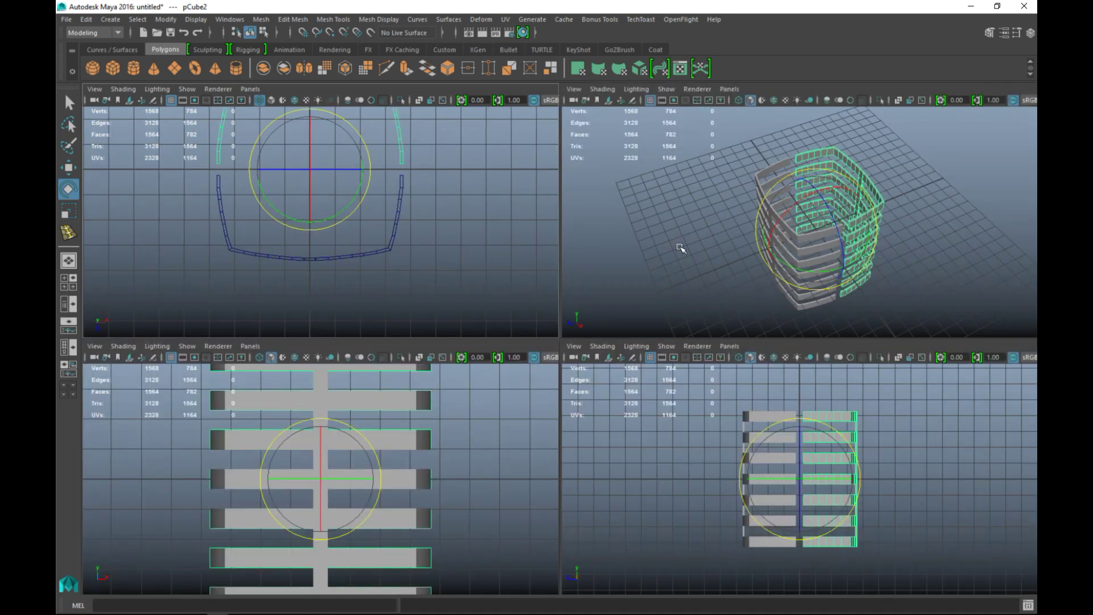
key(space)
scroll(699, 303, down, 4)
alt+drag(744, 384, 725, 360)
scroll(759, 397, up, 1)
alt+middle_drag(758, 396, 765, 345)
click(768, 380)
scroll(768, 379, down, 2)
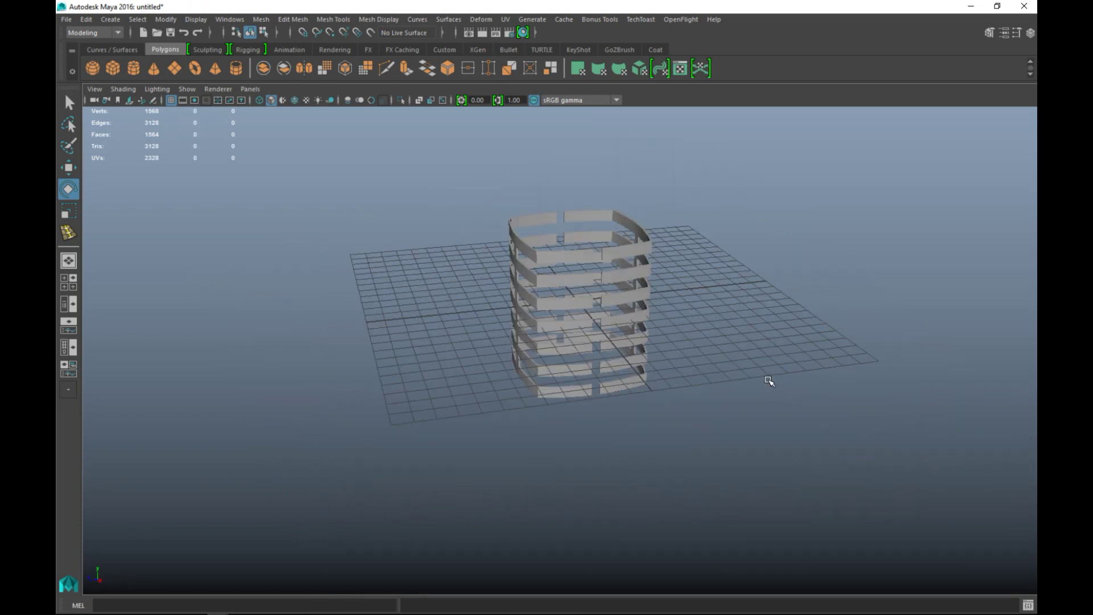
alt+drag(768, 380, 787, 428)
scroll(767, 390, up, 3)
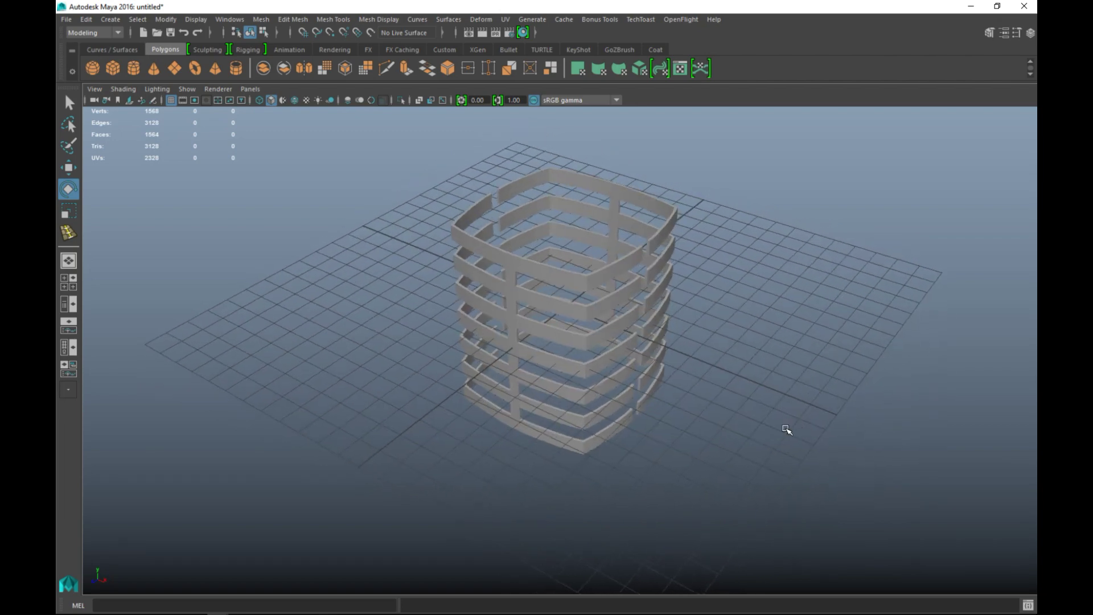
Create a polygon cube and move it straight up to just above the building's top floor
click(115, 69)
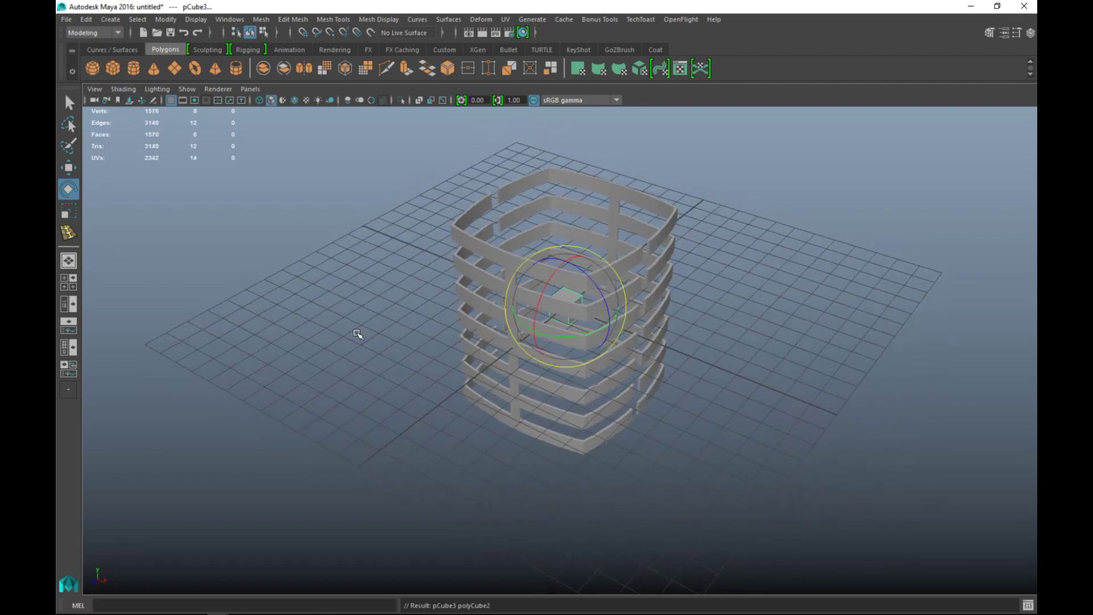
key(w)
drag(569, 258, 568, 146)
Scale the cube uniformly in the top view until its corners meet the building's four corners
click(75, 287)
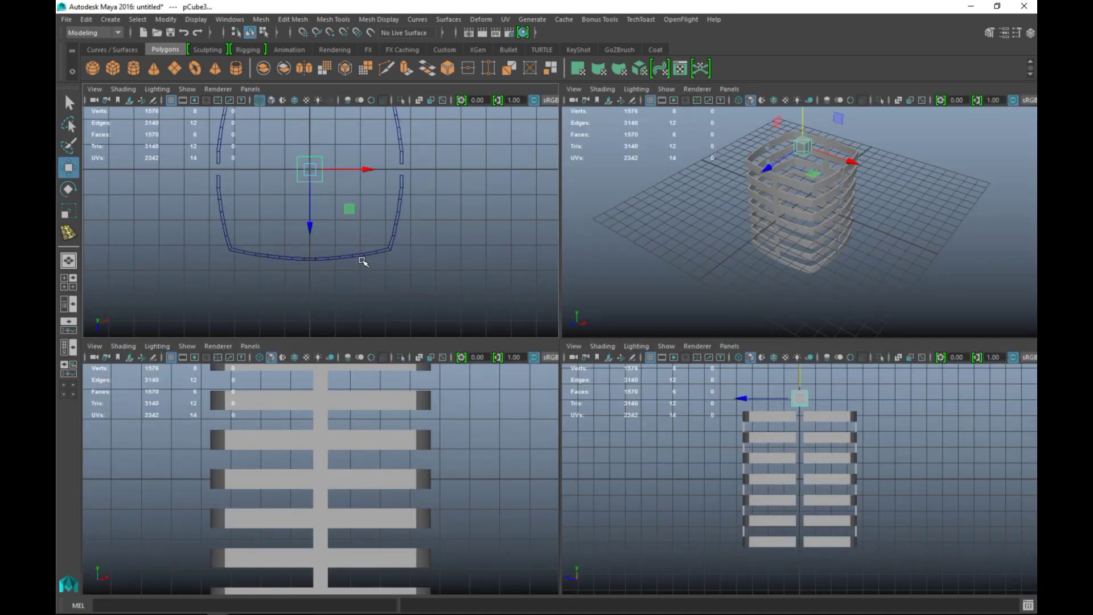
key(space)
key(r)
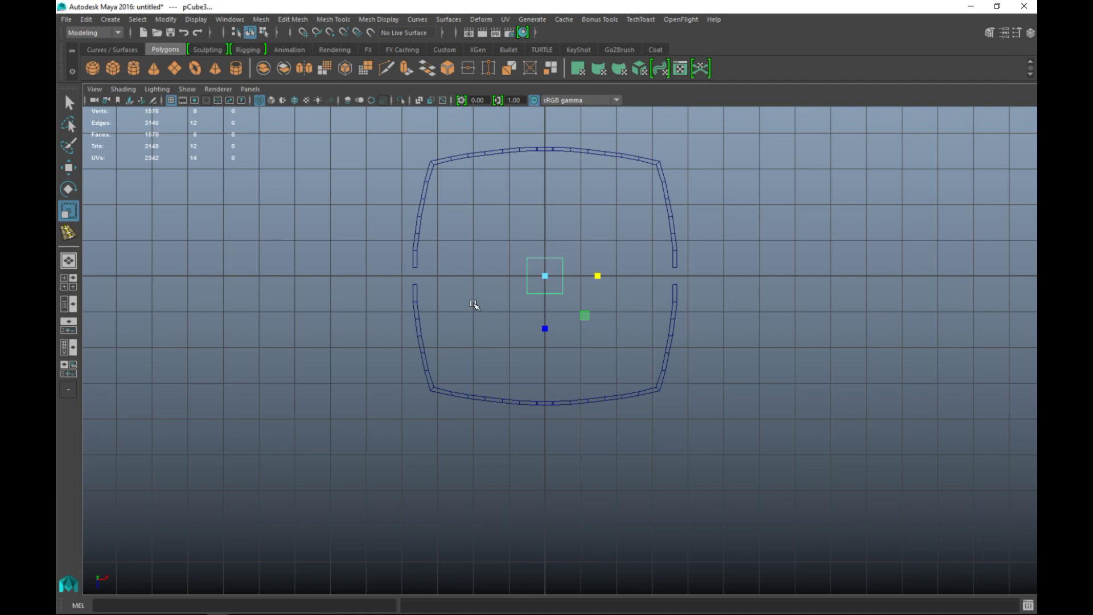
drag(545, 279, 712, 311)
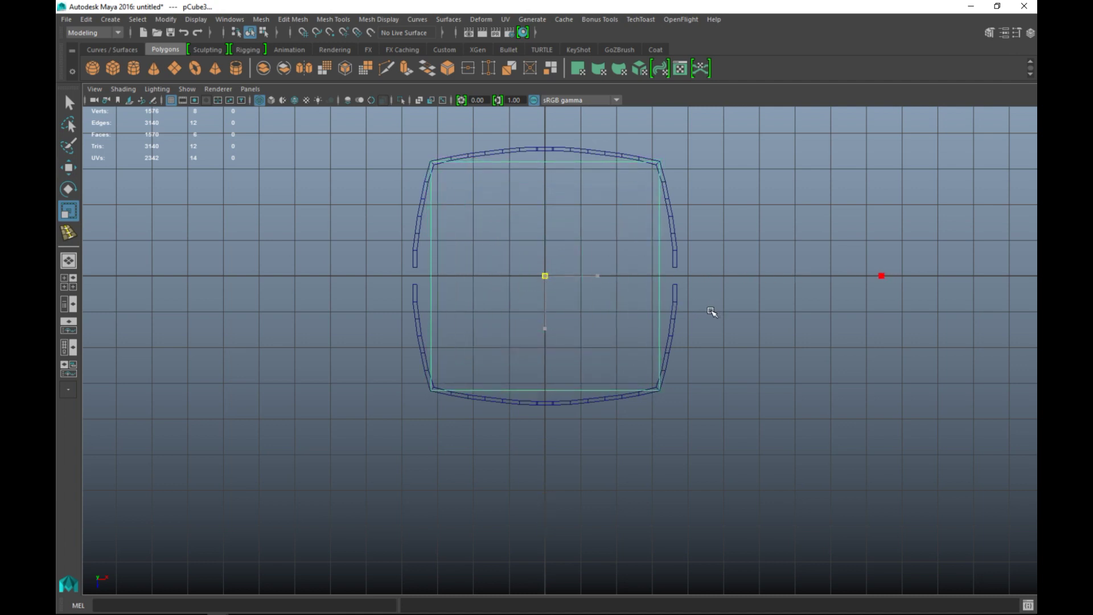
drag(712, 312, 712, 312)
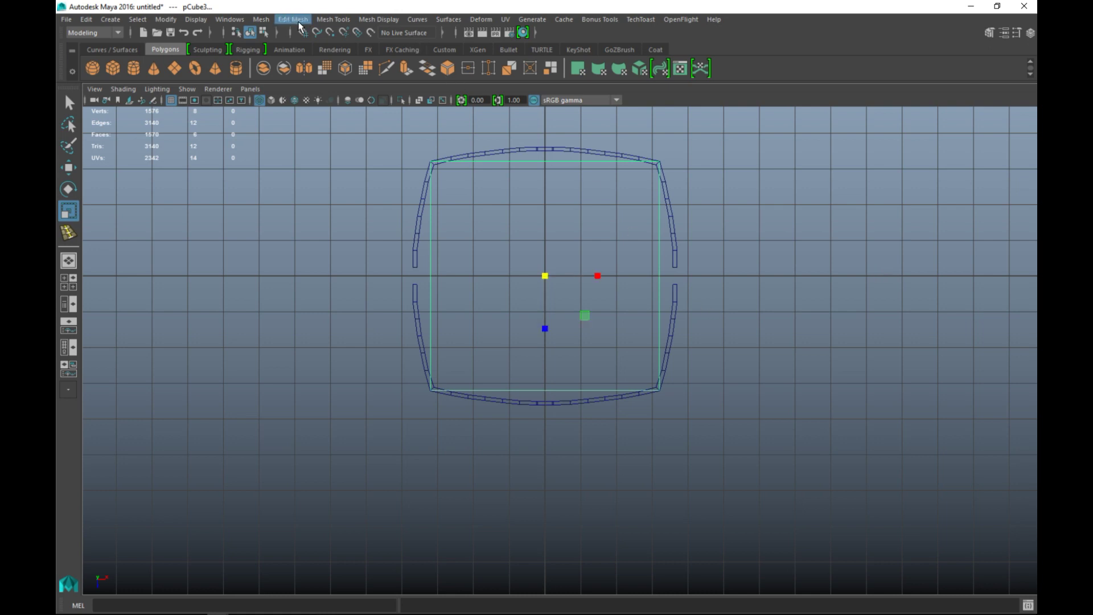
Show the cube's creation attributes and move the enlarged cube straight up until it is well clear of the building's top floor
key(ctrl+a)
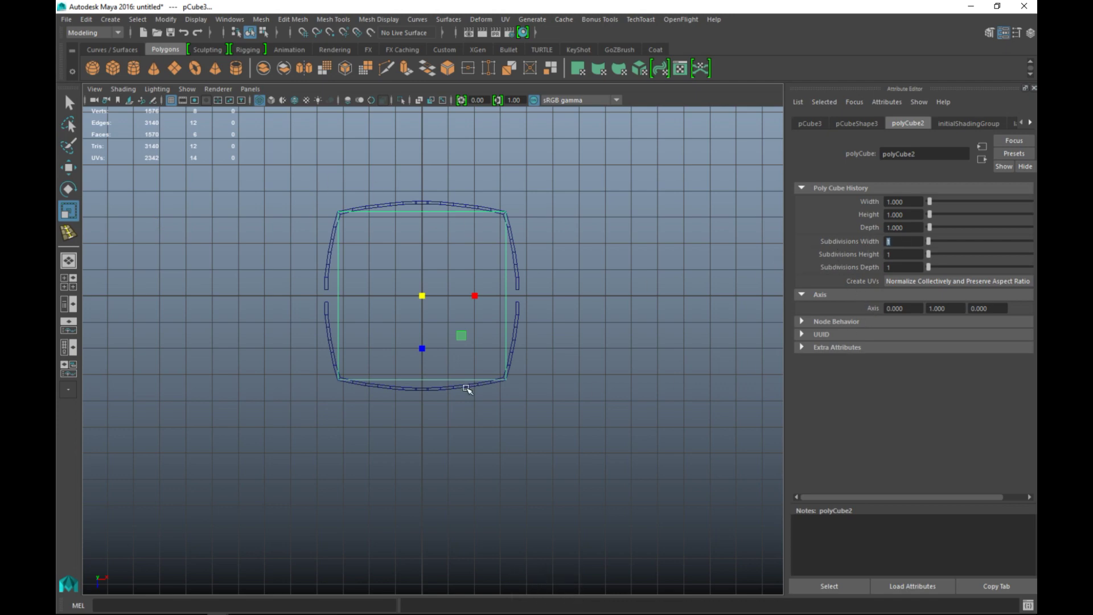
key(space)
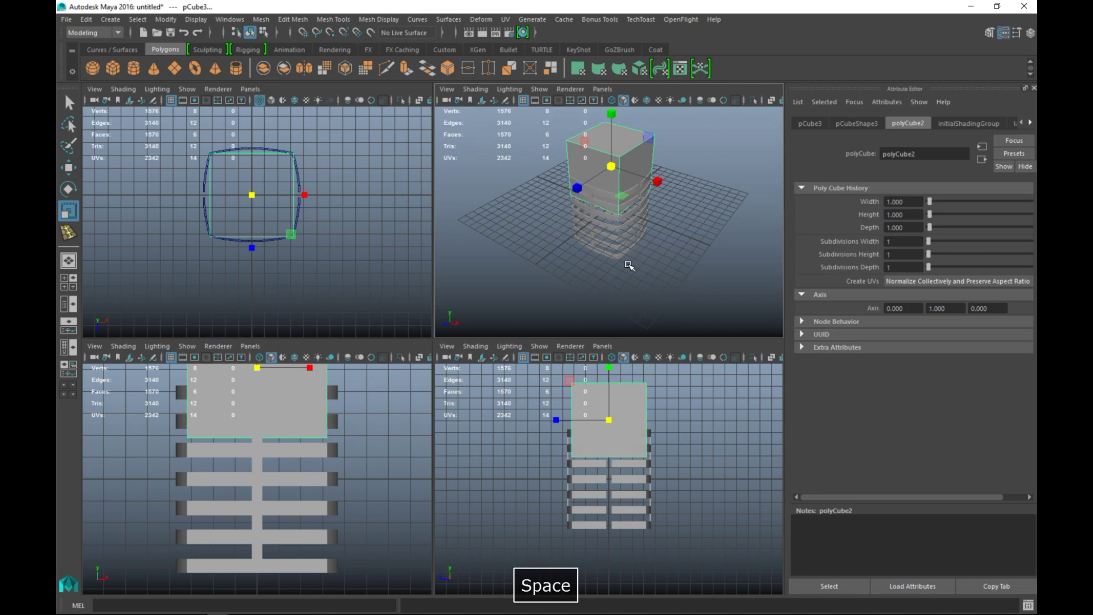
key(space)
alt+middle_drag(568, 325, 594, 404)
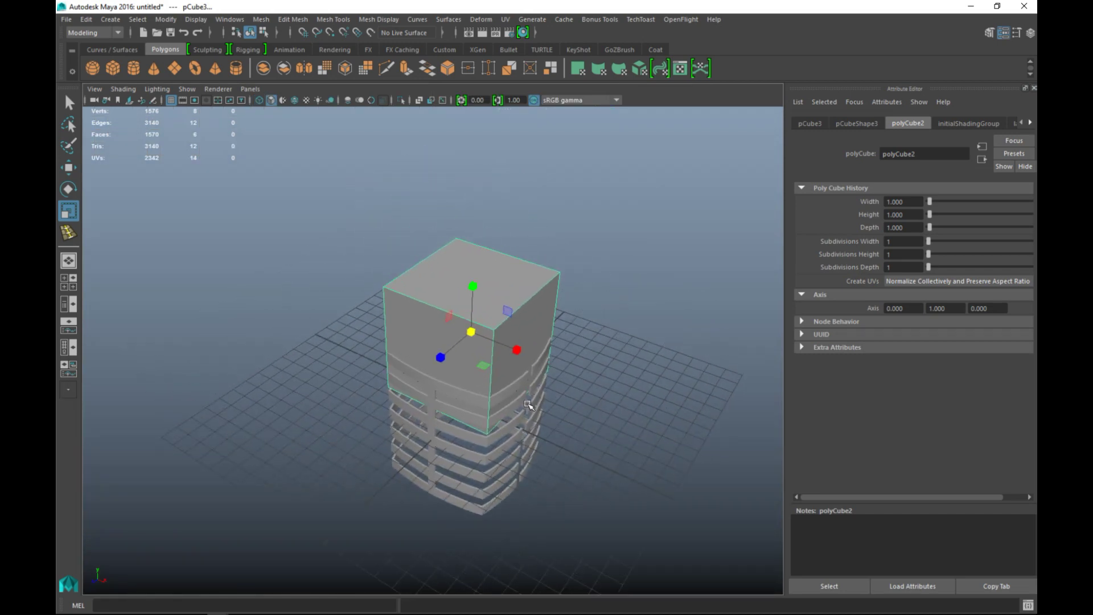
key(w)
drag(472, 281, 480, 132)
Try deleting the raised cube's single bottom face, and undo the deletion
alt+drag(493, 315, 496, 191)
right_drag(490, 197, 493, 228)
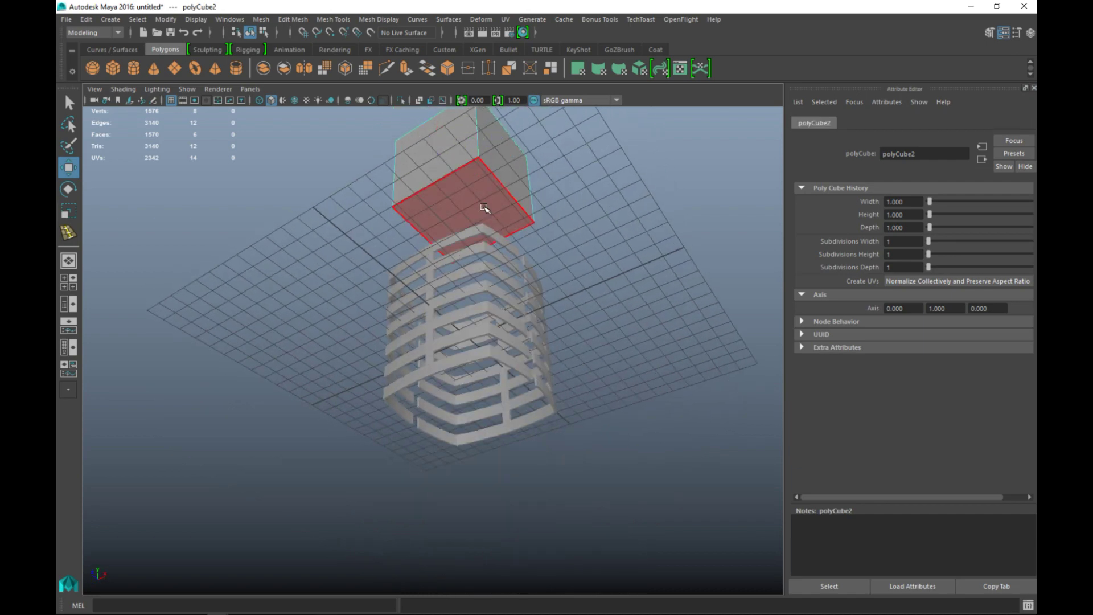
click(494, 215)
key(Delete)
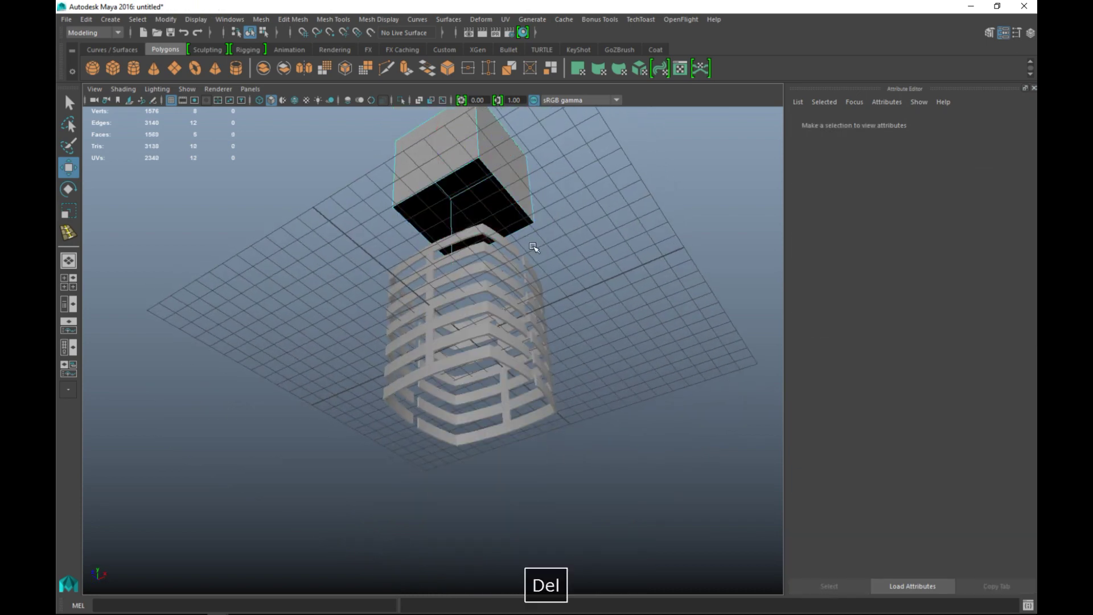
key(ctrl+z)
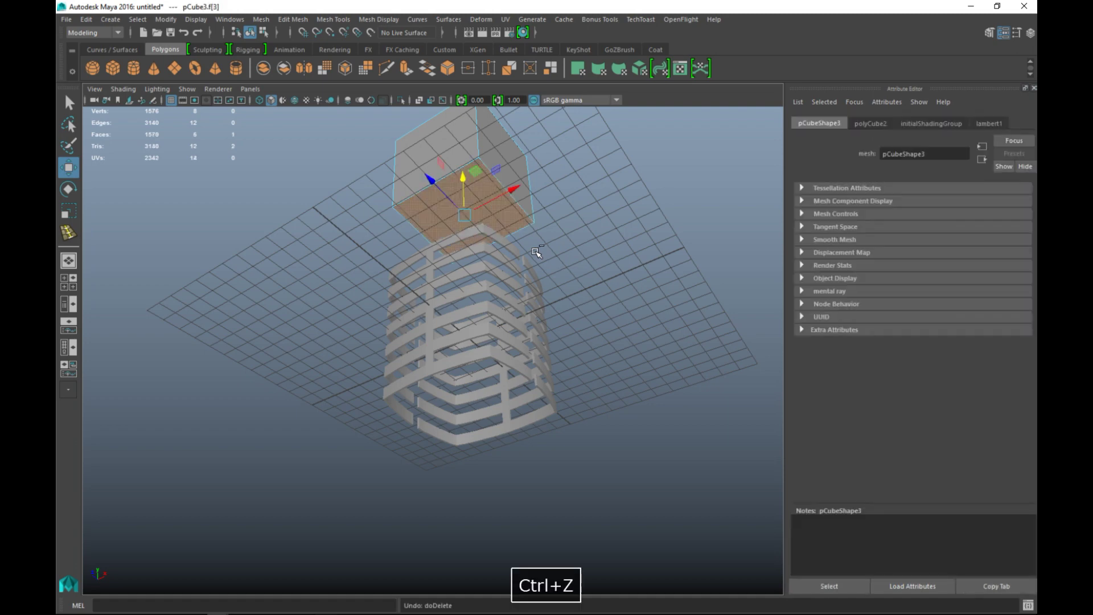
Return the cube to object mode, select it, and set its width, height and depth subdivisions to 13
click(573, 235)
alt+drag(575, 229, 534, 237)
right_drag(476, 139, 522, 116)
click(510, 138)
key(f)
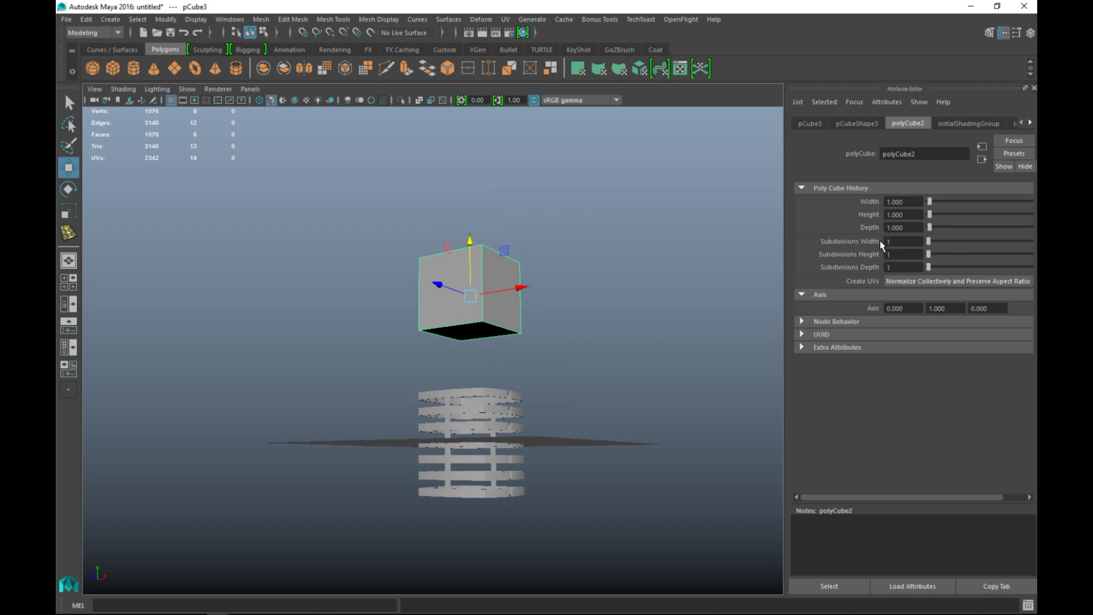
text(13)
click(895, 254)
key(Tab)
click(900, 254)
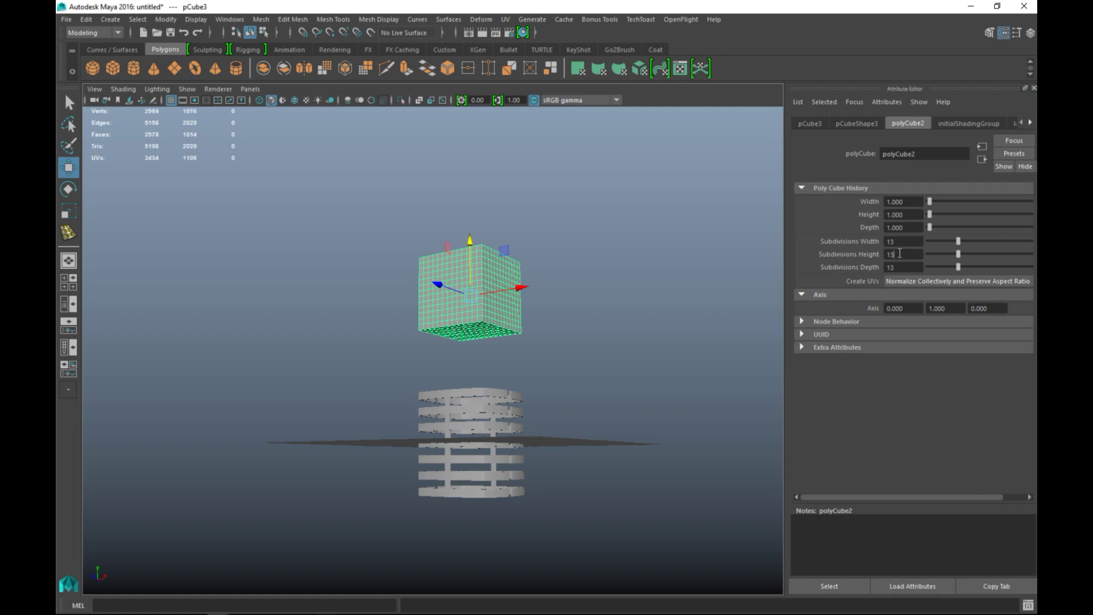
scroll(719, 309, up, 3)
alt+drag(664, 346, 583, 310)
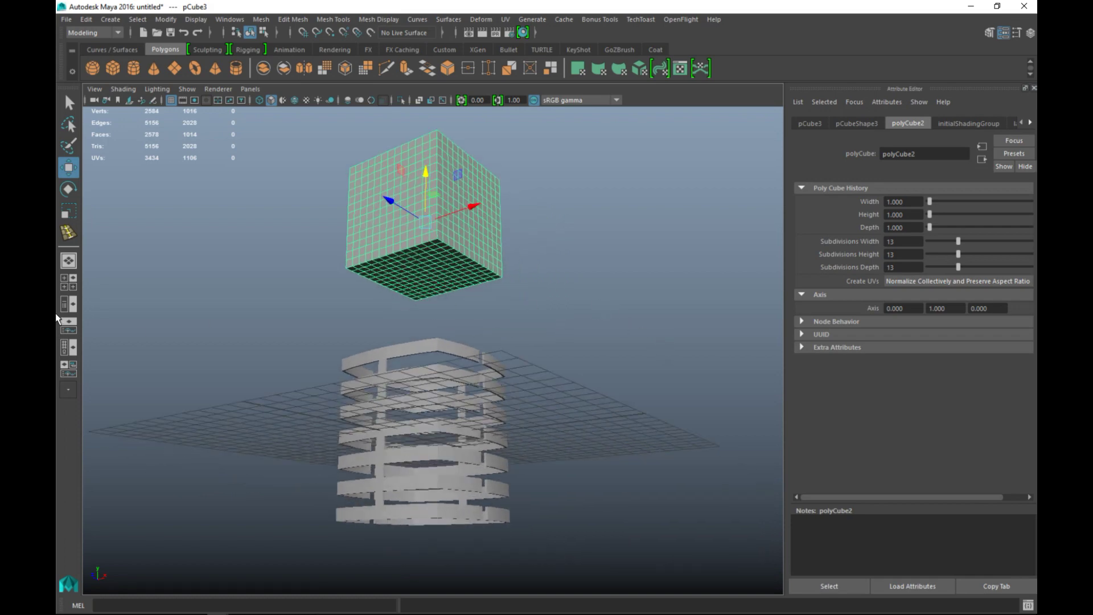
Select only the faces on the cube's underside in the front view and delete them to open the bottom
click(69, 282)
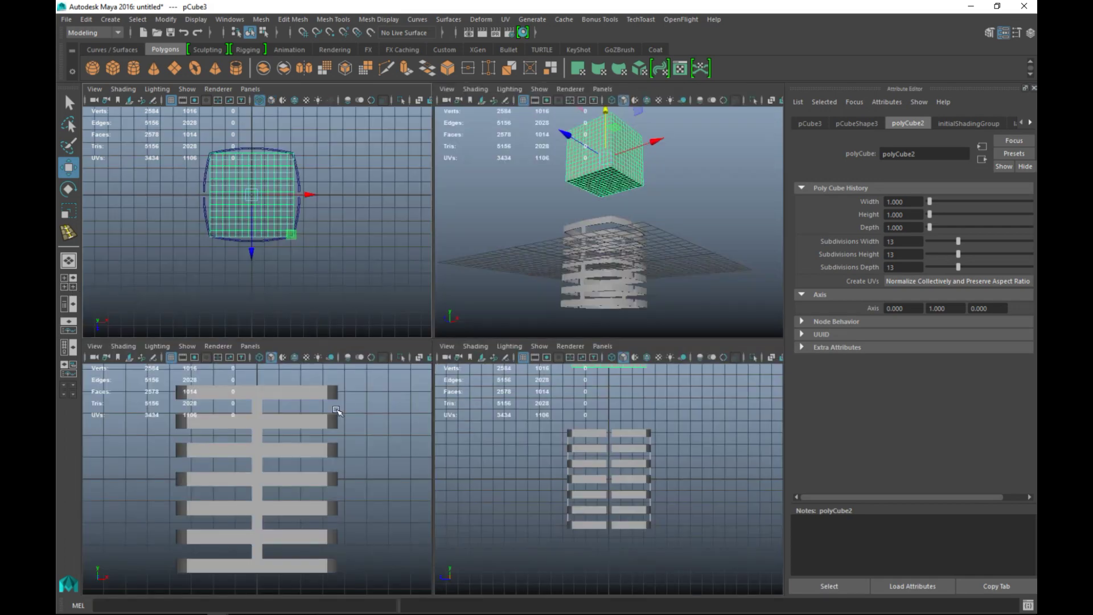
scroll(299, 523, down, 3)
key(space)
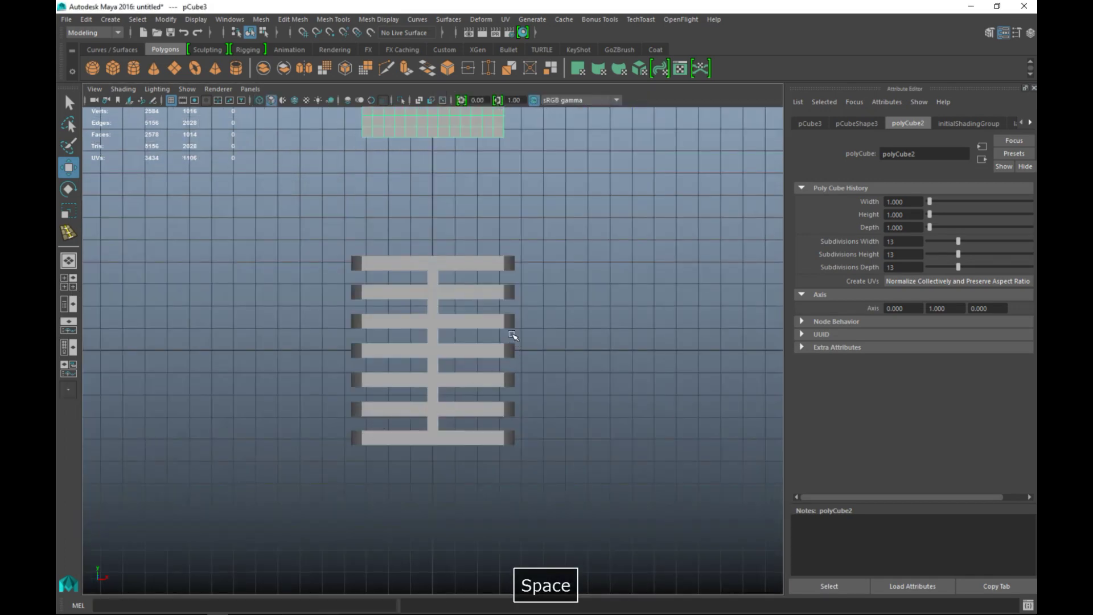
alt+middle_drag(512, 334, 530, 408)
scroll(555, 385, up, 4)
alt+middle_drag(534, 290, 545, 517)
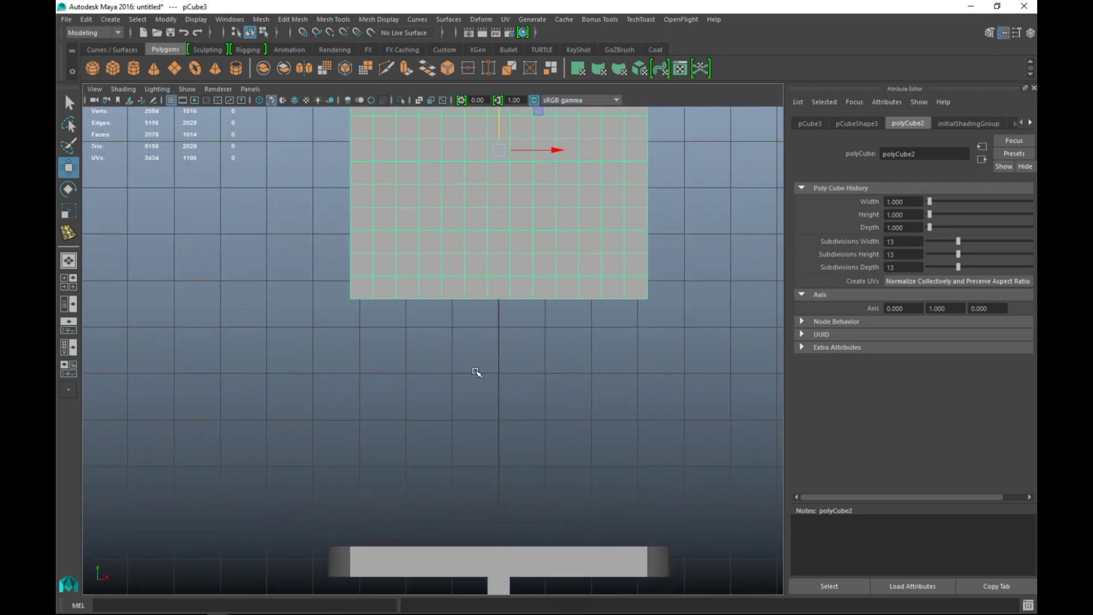
right_drag(433, 293, 433, 301)
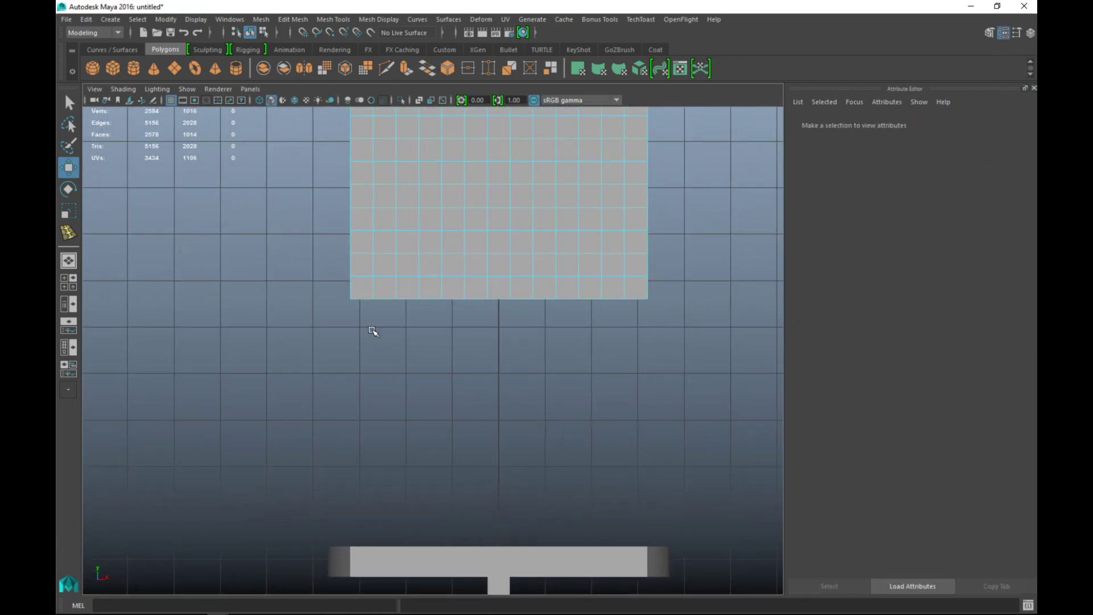
drag(317, 301, 737, 360)
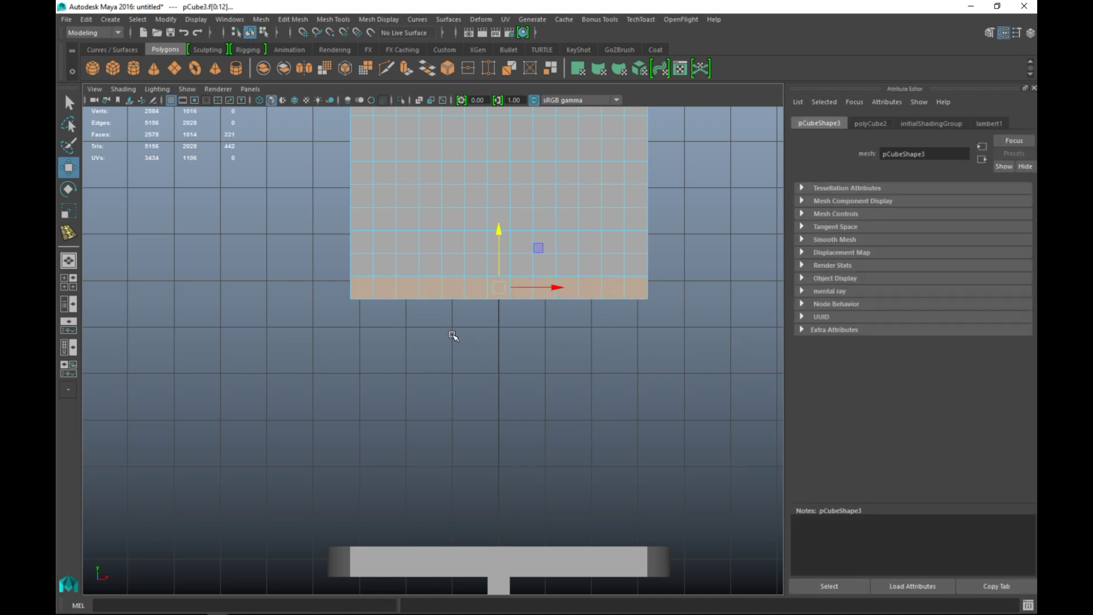
drag(307, 288, 697, 292)
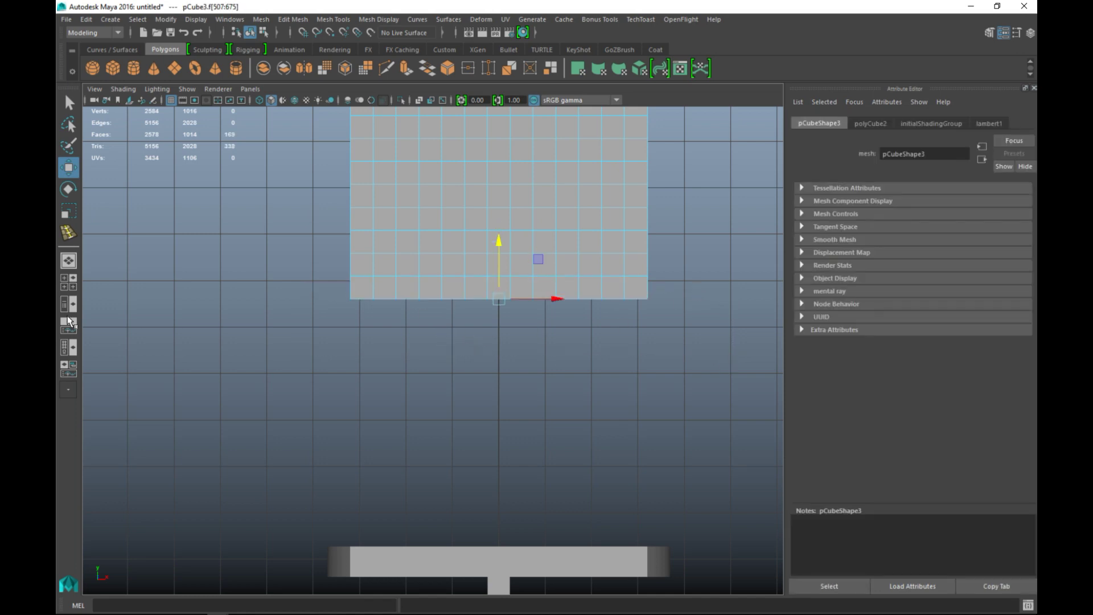
key(space)
key(space)
alt+drag(644, 324, 640, 353)
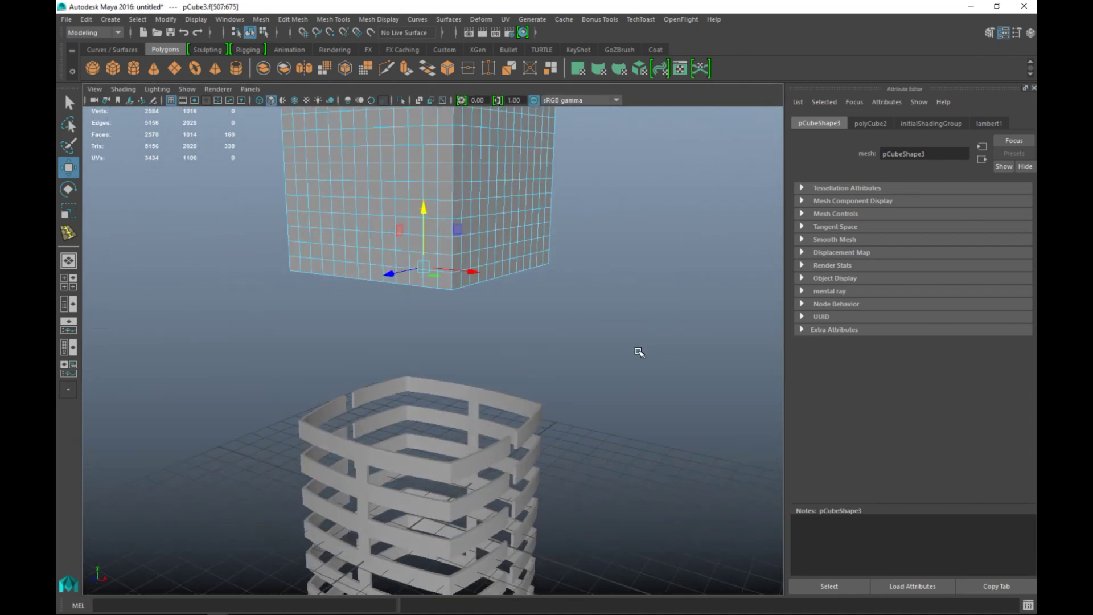
key(Delete)
alt+drag(622, 366, 595, 445)
Delete the lower six rows of the cube's side faces in the front view, keeping the upper seven rows
click(76, 286)
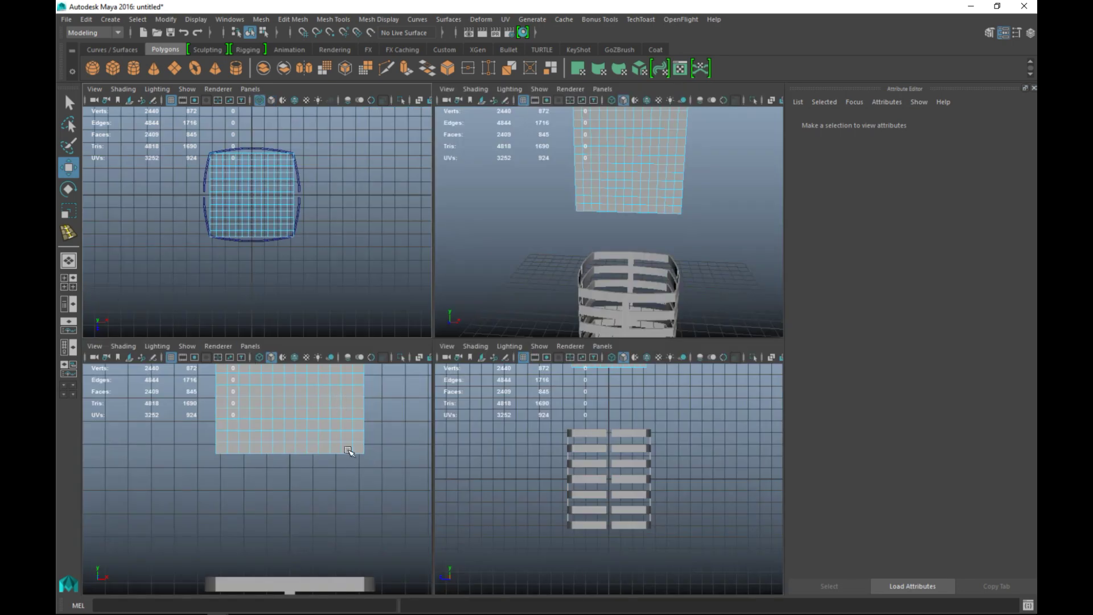
key(space)
scroll(415, 398, down, 2)
right_drag(444, 281, 446, 300)
drag(279, 372, 640, 278)
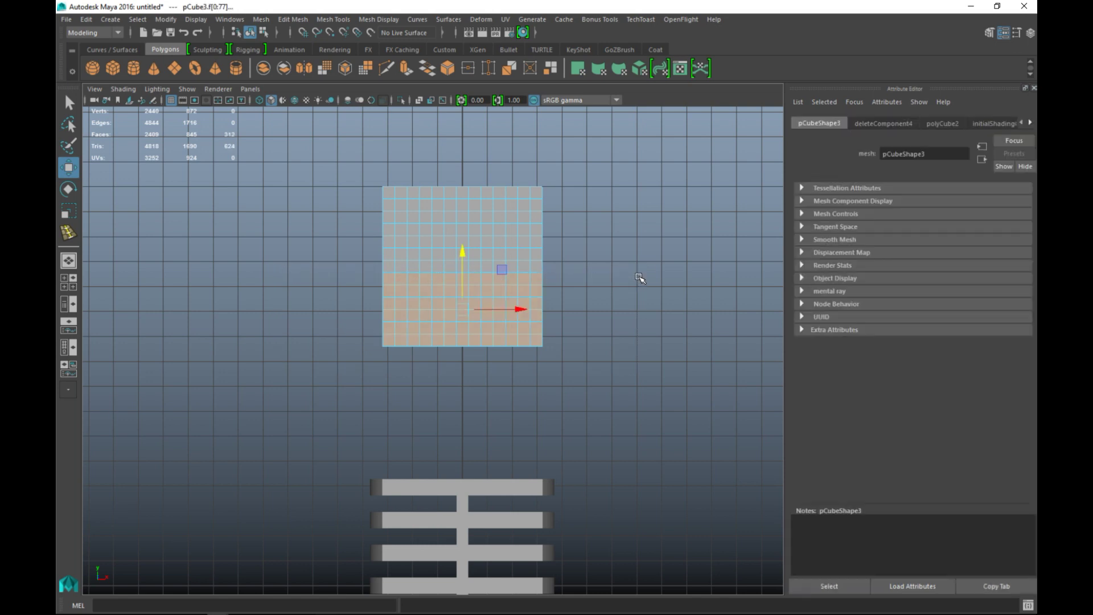
key(Delete)
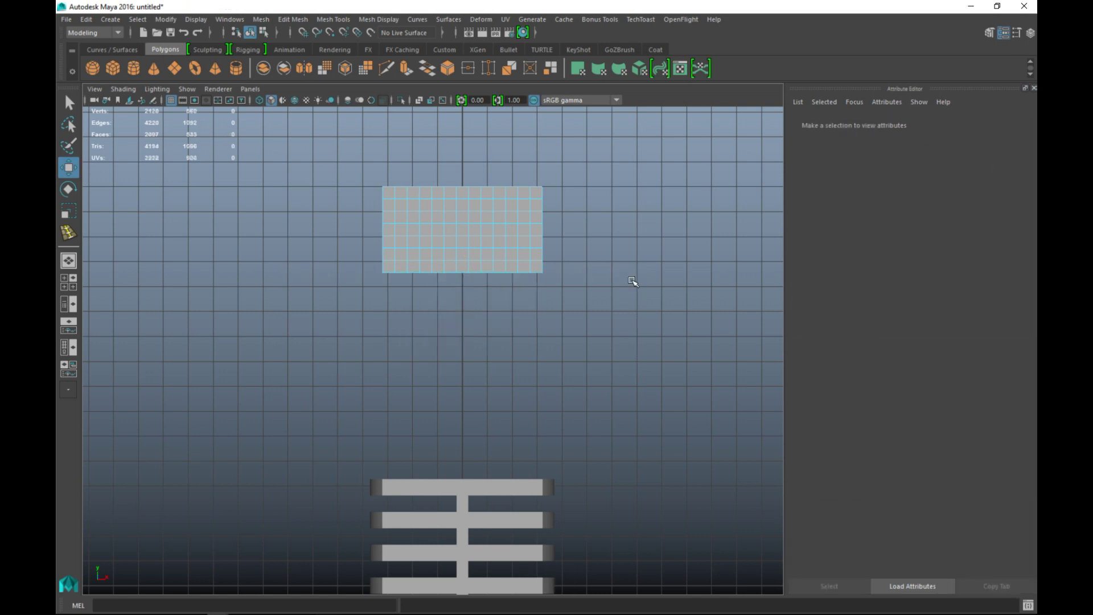
Select six alternate faces along the second row from the bottom of the box's front wall, starting at the second column
scroll(629, 288, up, 2)
alt+middle_drag(627, 290, 641, 459)
scroll(615, 459, up, 2)
scroll(618, 464, up, 1)
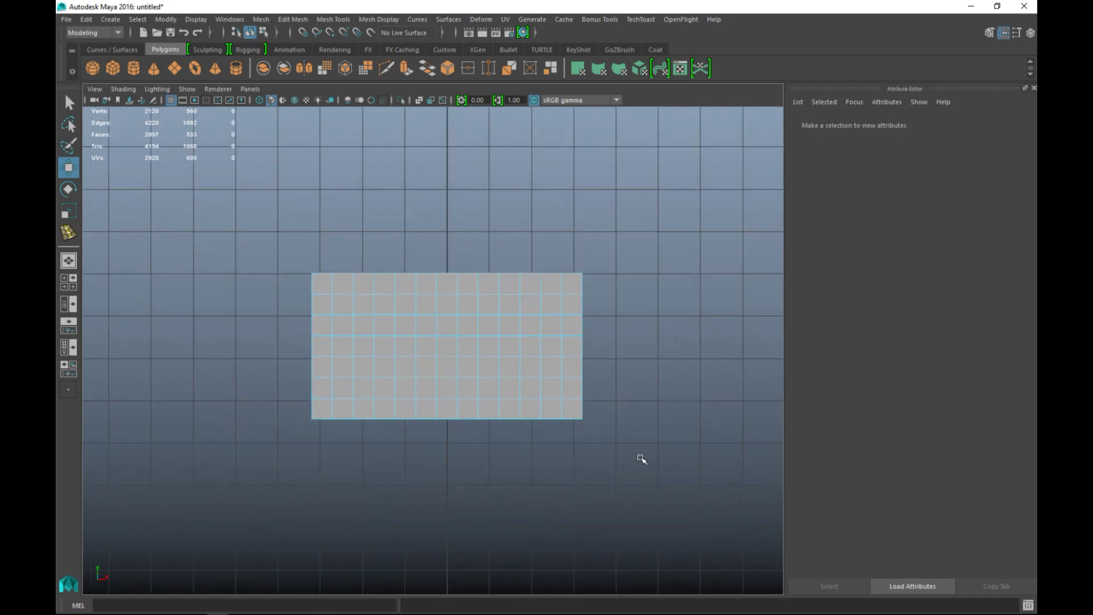
click(343, 388)
drag(378, 388, 393, 380)
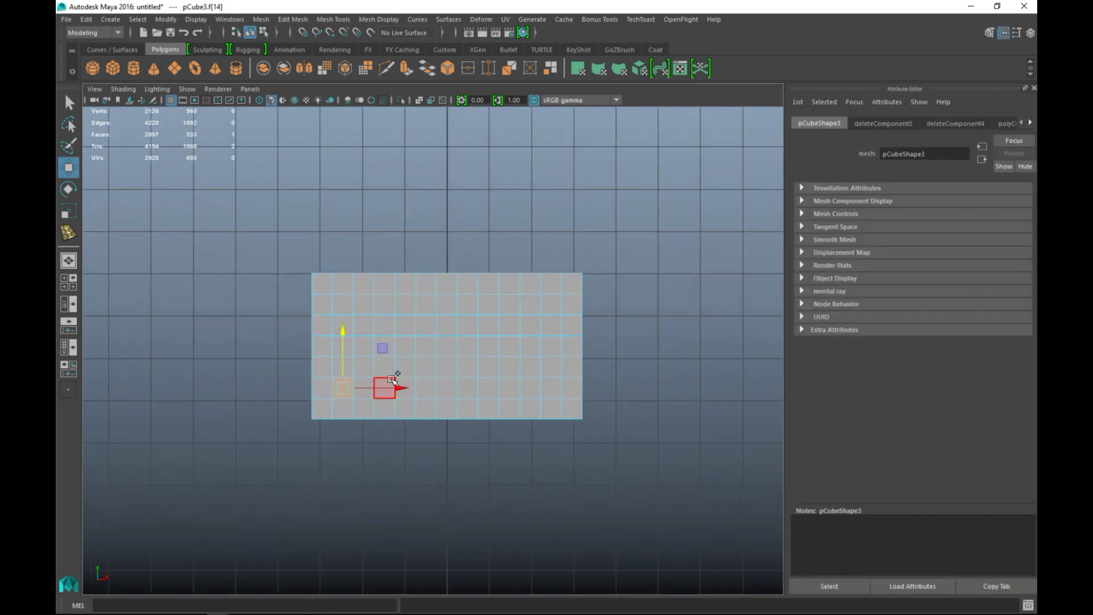
shift+click(388, 382)
shift+click(427, 385)
shift+click(465, 385)
shift+click(510, 388)
shift+click(552, 388)
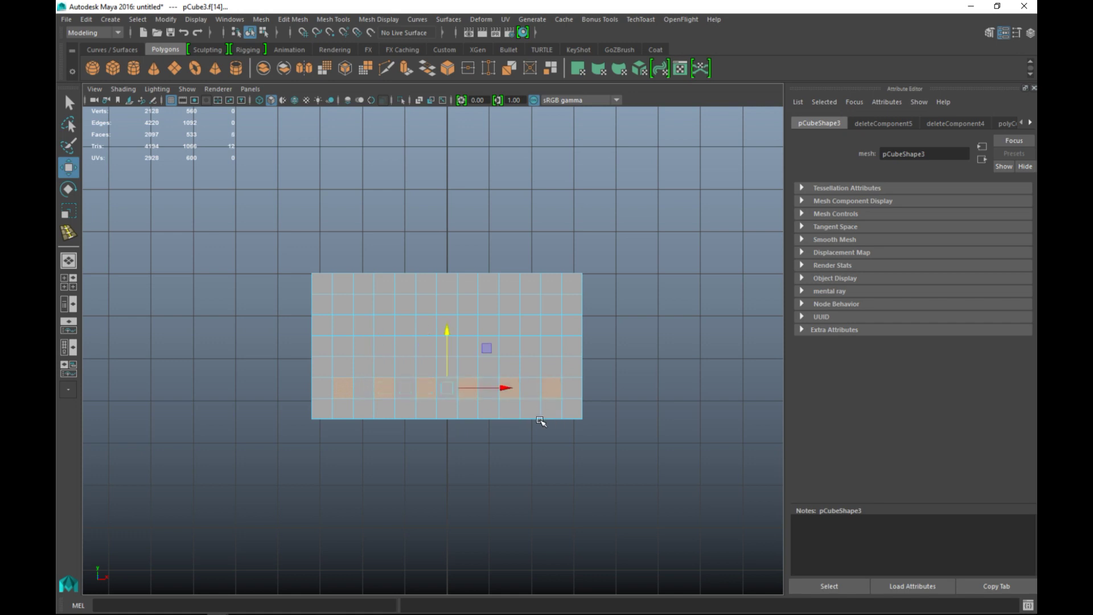
In the top view, add six alternate faces in the roof's sixth row from the front edge to the selection, matching the front wall's columns
click(66, 283)
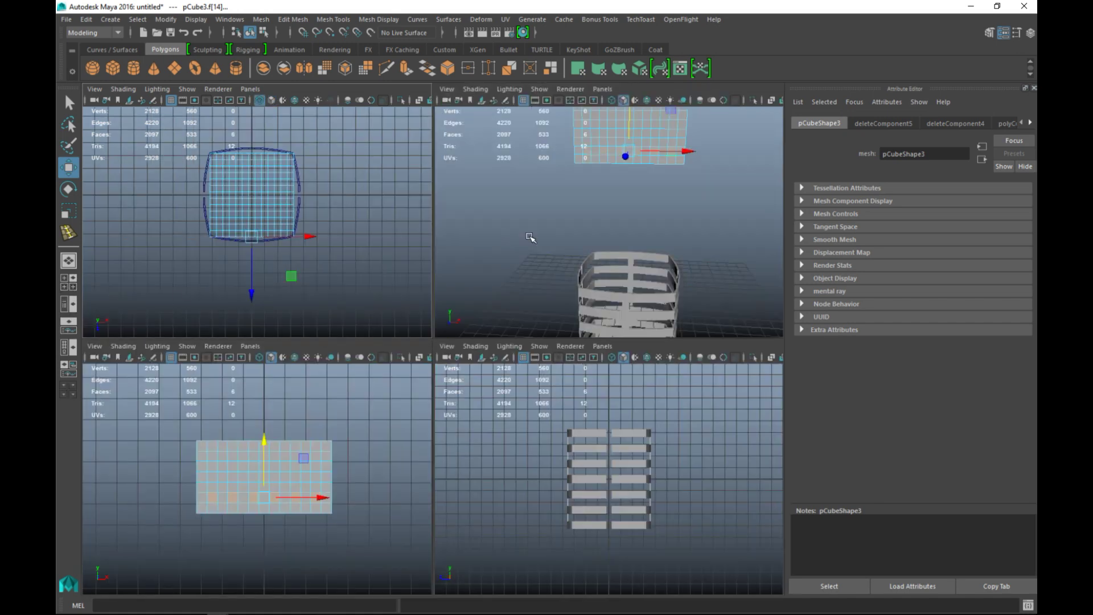
key(space)
alt+drag(543, 302, 547, 389)
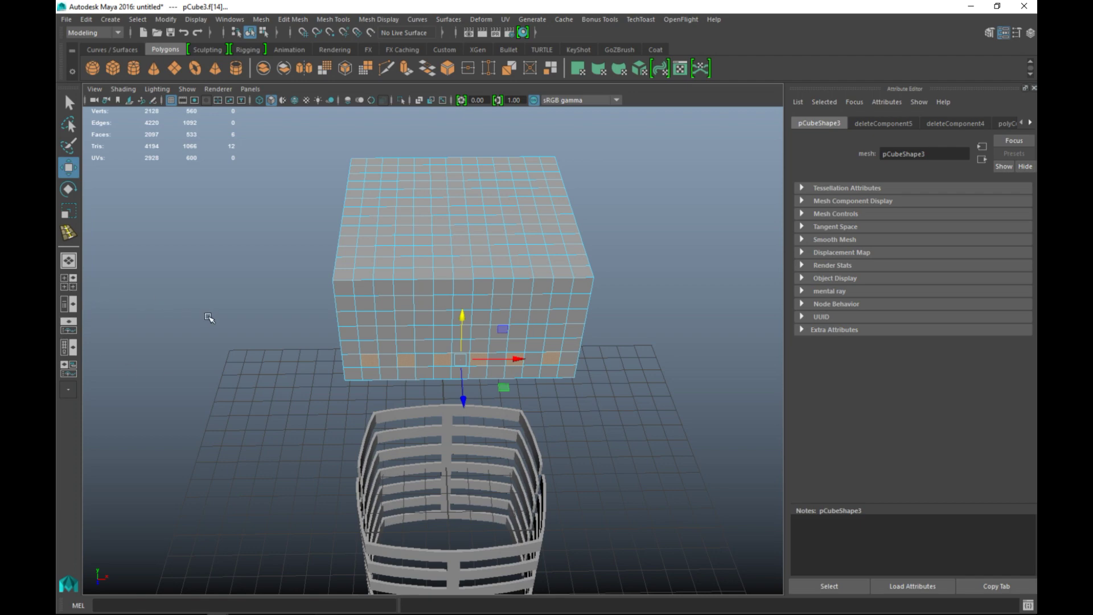
click(68, 282)
key(space)
scroll(467, 330, up, 5)
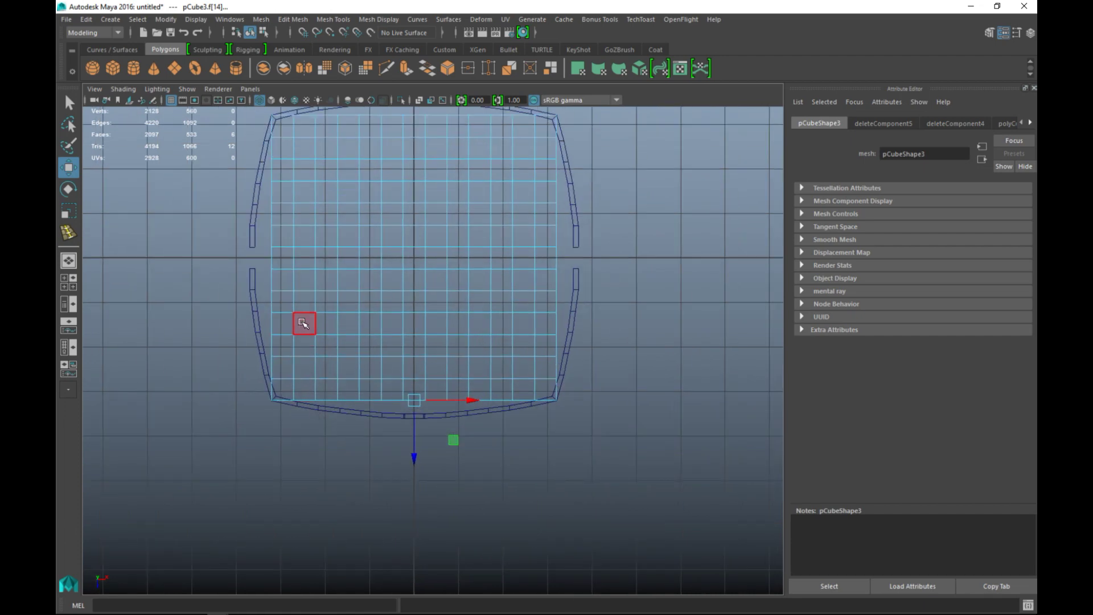
shift+click(305, 285)
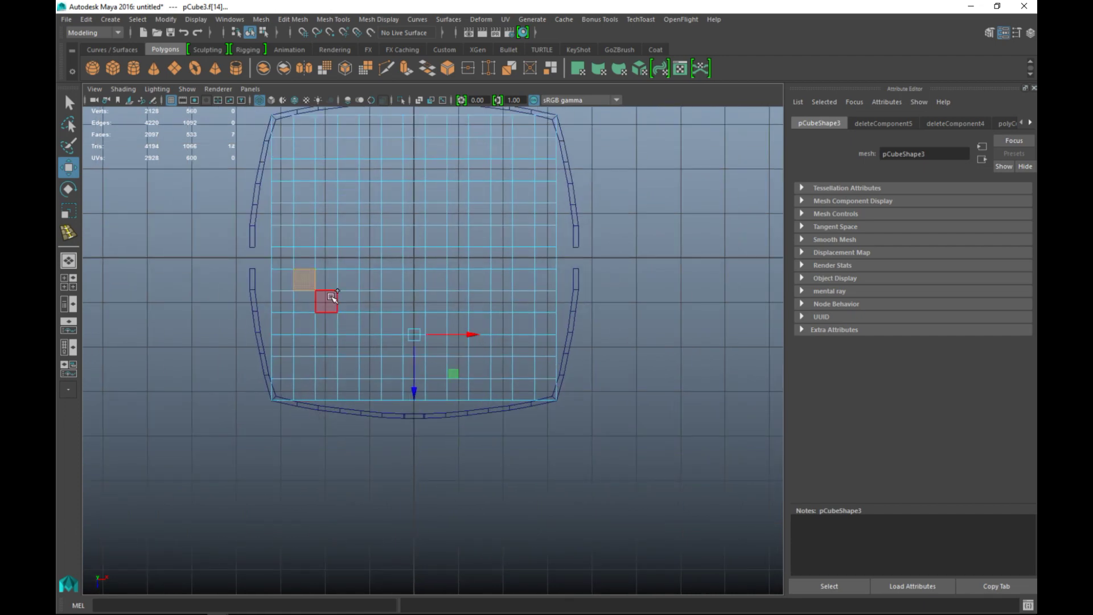
shift+click(350, 285)
shift+click(392, 285)
shift+click(437, 284)
shift+click(482, 285)
shift+click(525, 285)
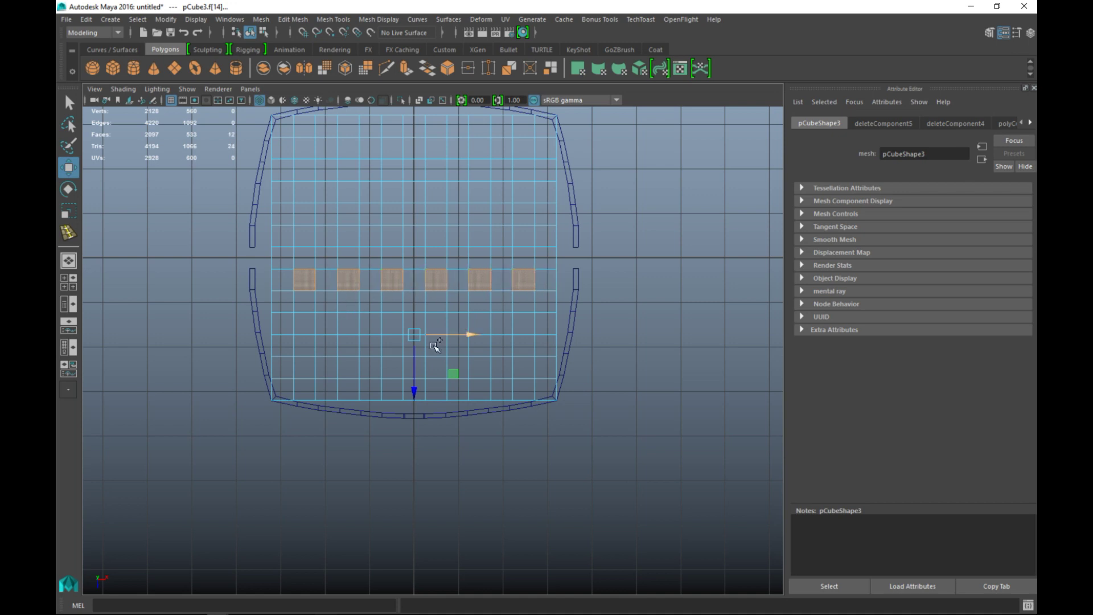
Extend the selected faces into six alternating strips running from the roof's sixth row over the front edge down the front wall, and delete them
click(69, 282)
key(space)
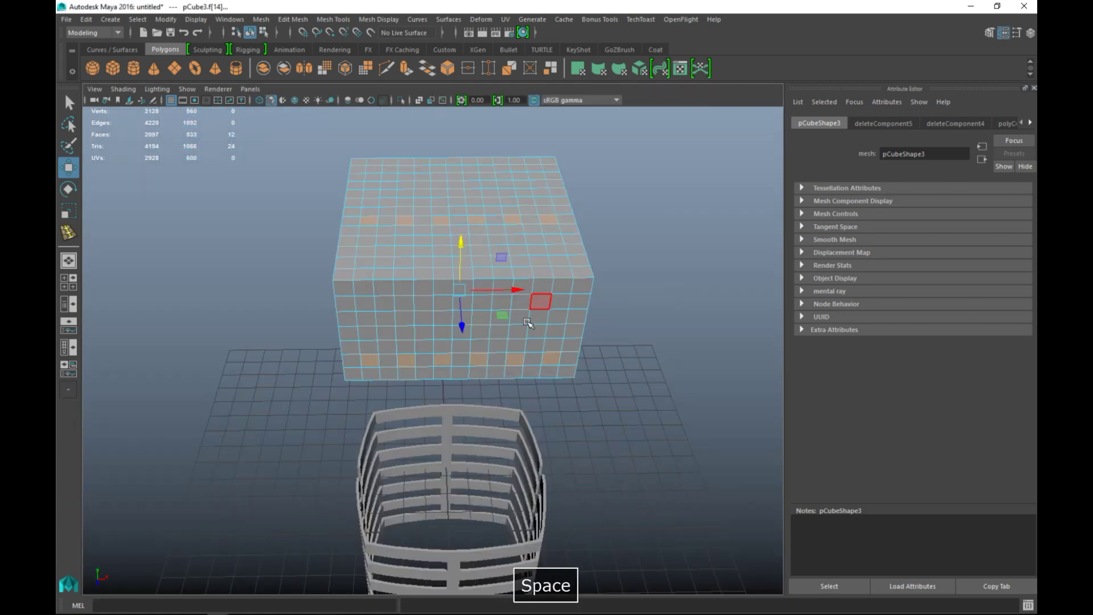
alt+drag(517, 382, 516, 399)
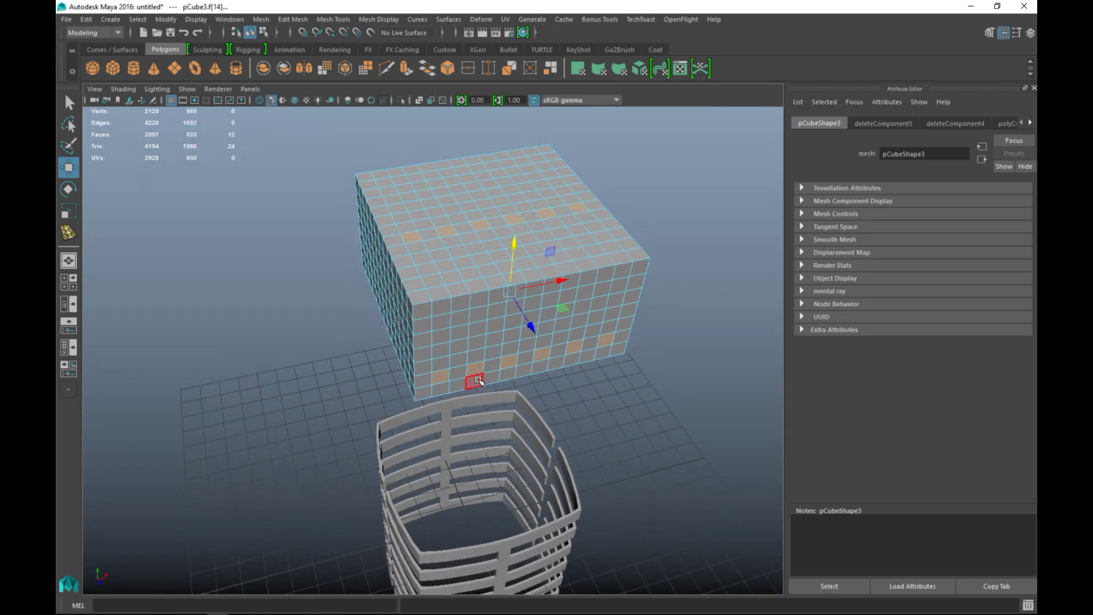
shift+double_click(443, 363)
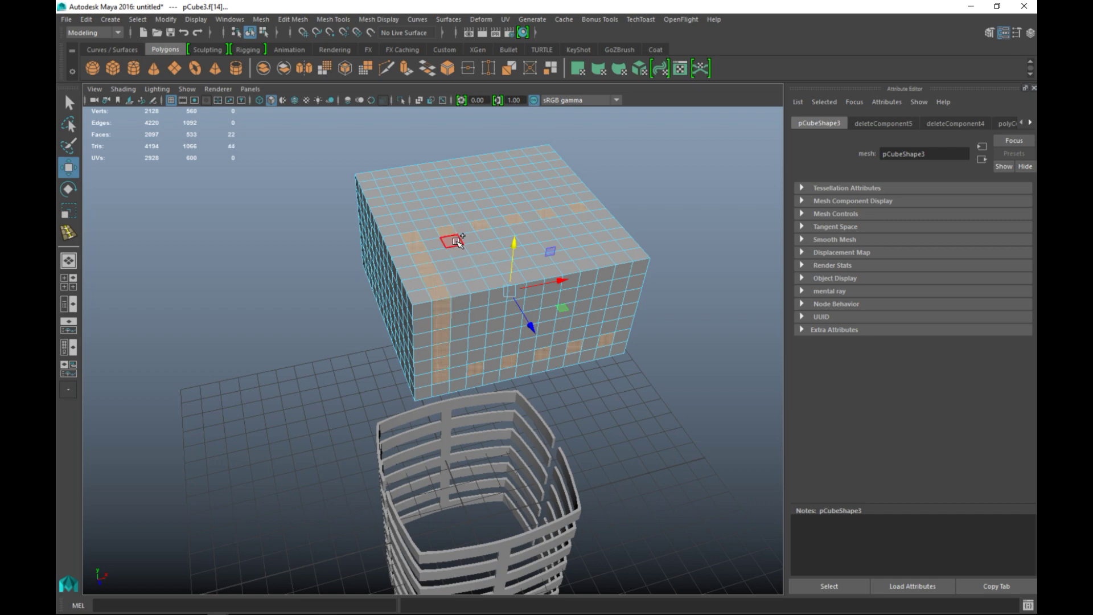
shift+double_click(477, 357)
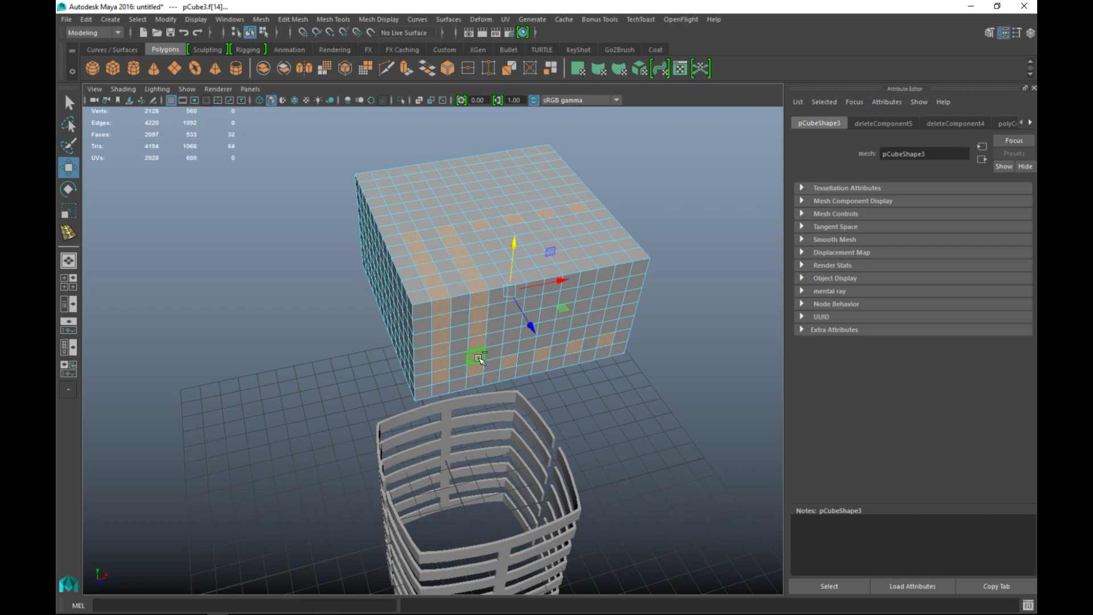
shift+double_click(514, 349)
shift+click(549, 341)
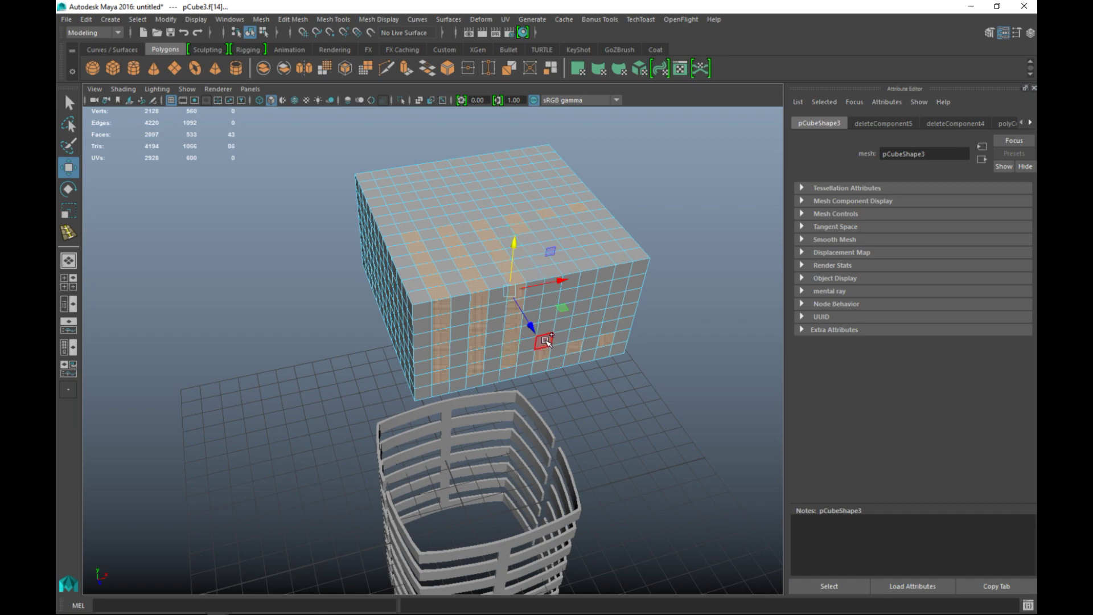
shift+double_click(546, 341)
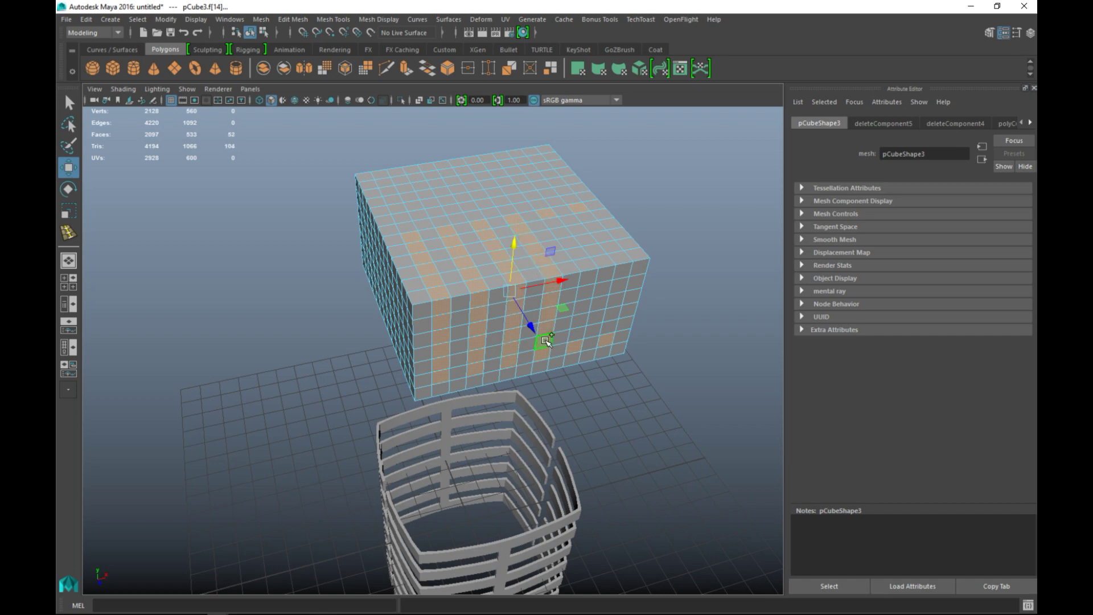
shift+double_click(585, 335)
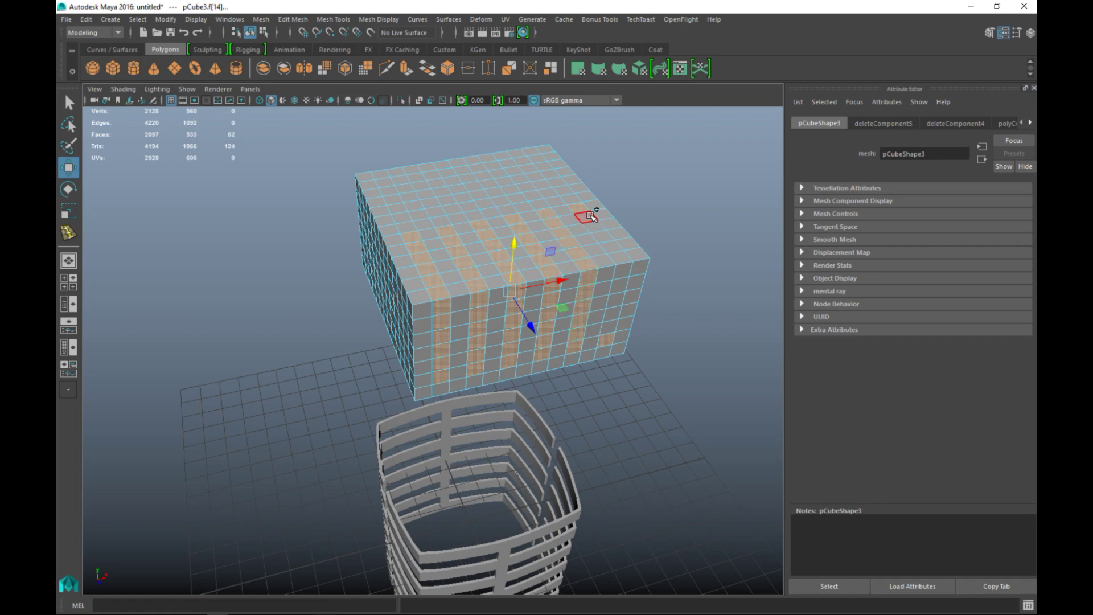
shift+double_click(609, 328)
key(4)
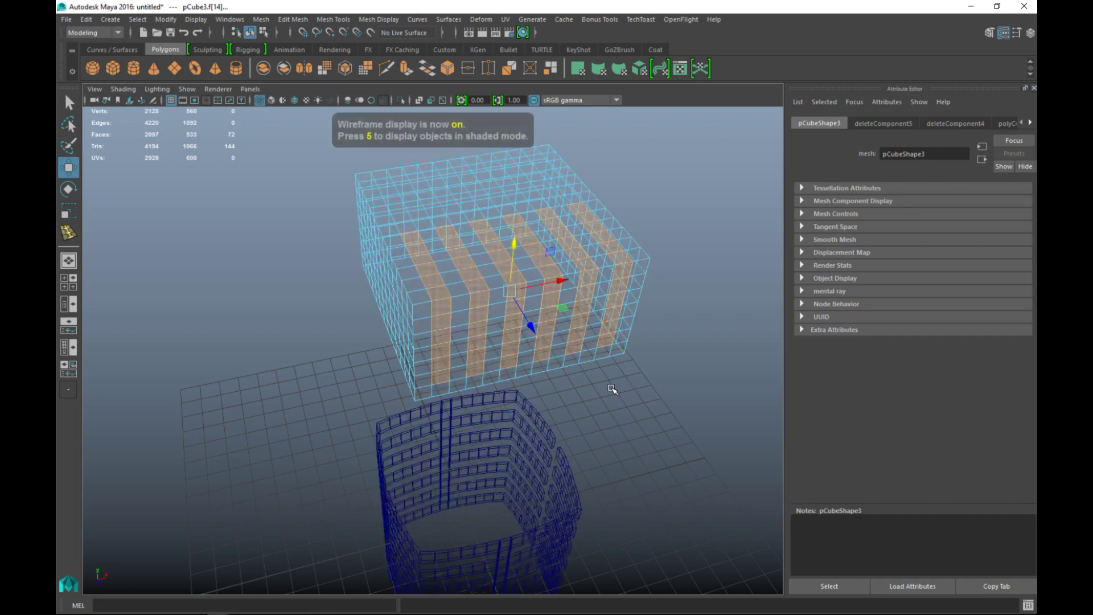
key(5)
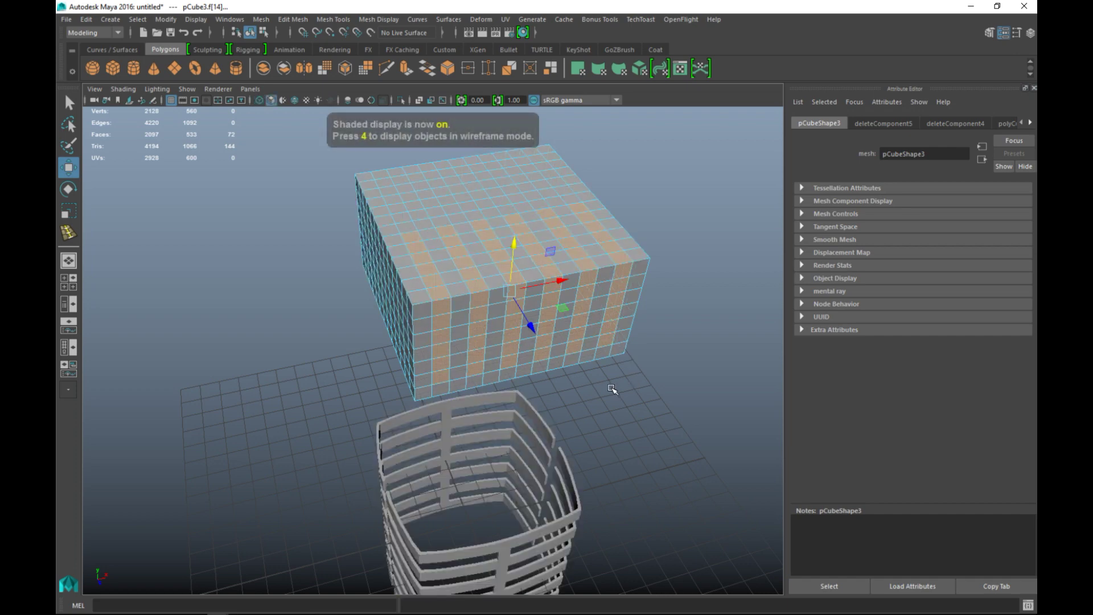
key(Delete)
scroll(625, 312, down, 2)
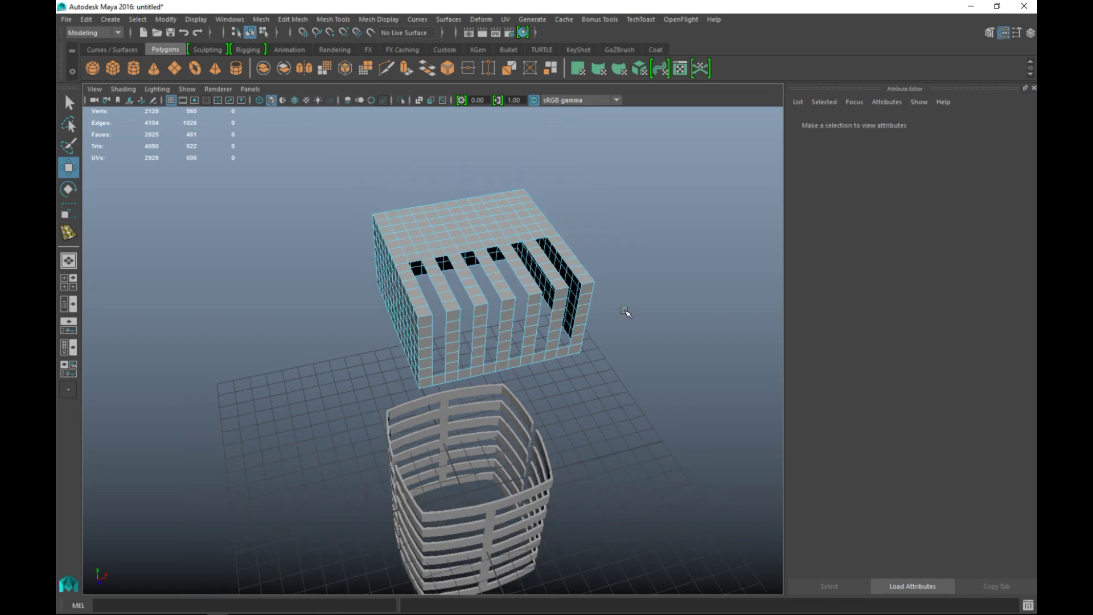
mouse_move(625, 425)
alt+mouse_down()
mouse_move(674, 371)
mouse_move(632, 420)
alt+mouse_up()
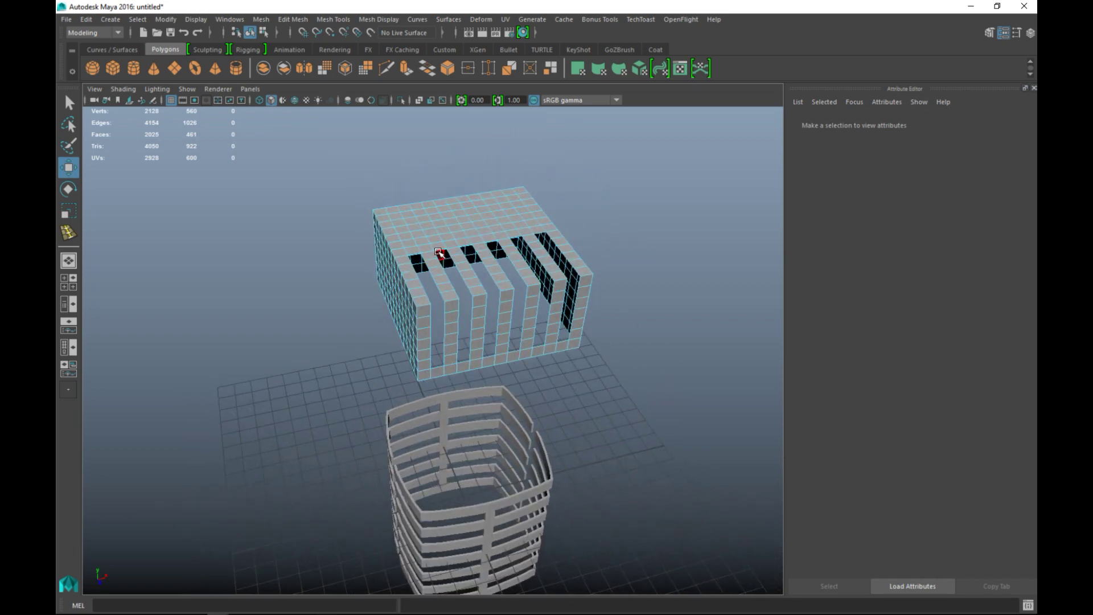
In the top view, select the box's twelve inner vertex rows, excluding the front and back edges, and scale them wider along X towards the curved walls
right_click(448, 216)
click(504, 201)
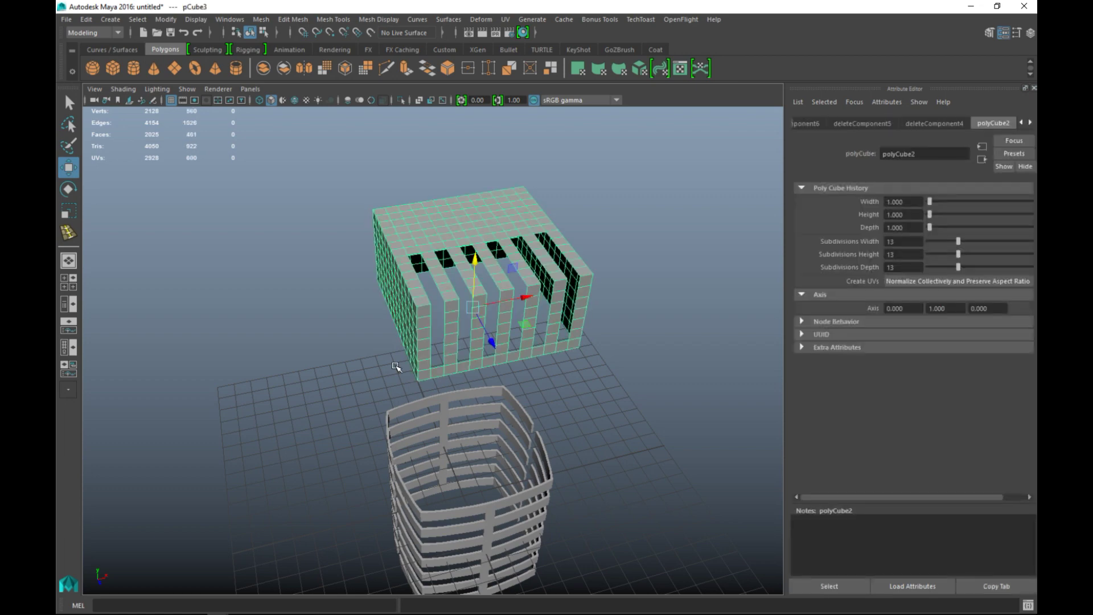
click(73, 289)
key(space)
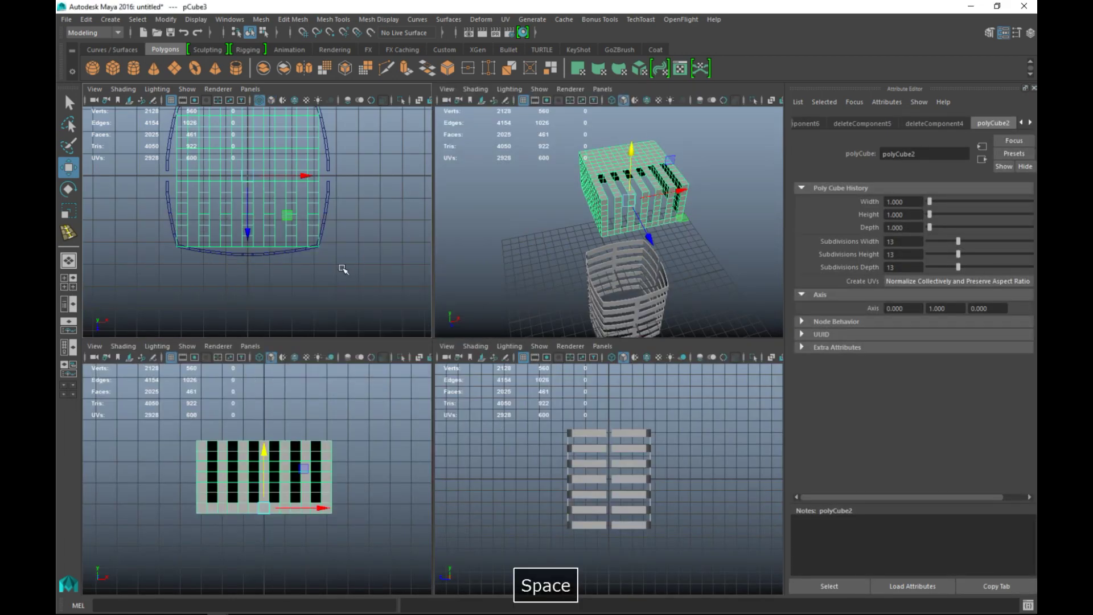
alt+middle_drag(533, 356, 544, 411)
right_drag(386, 227, 325, 240)
drag(230, 209, 650, 457)
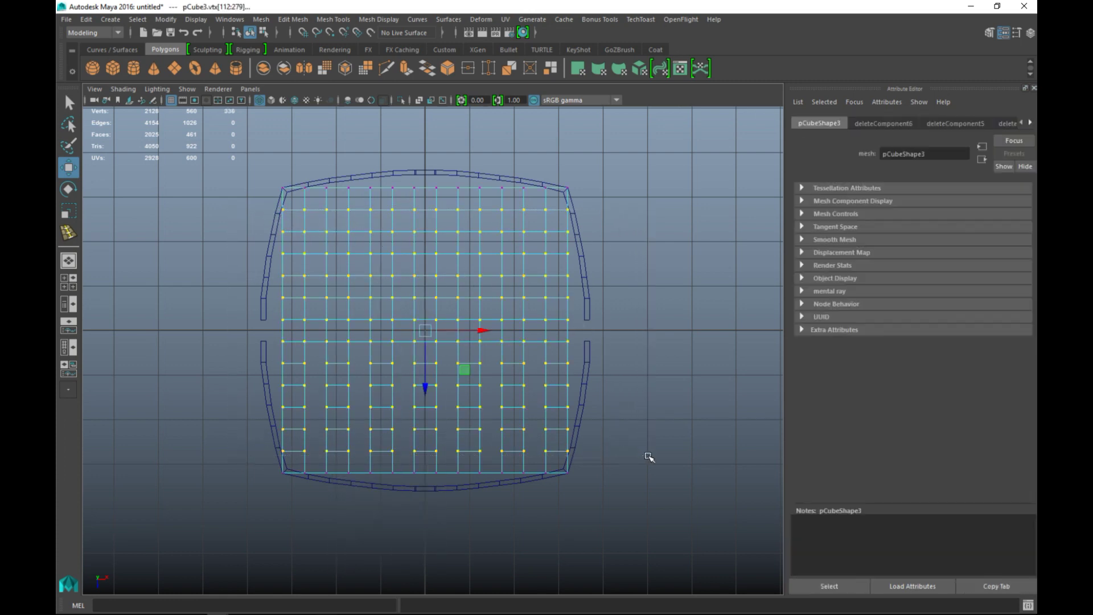
key(r)
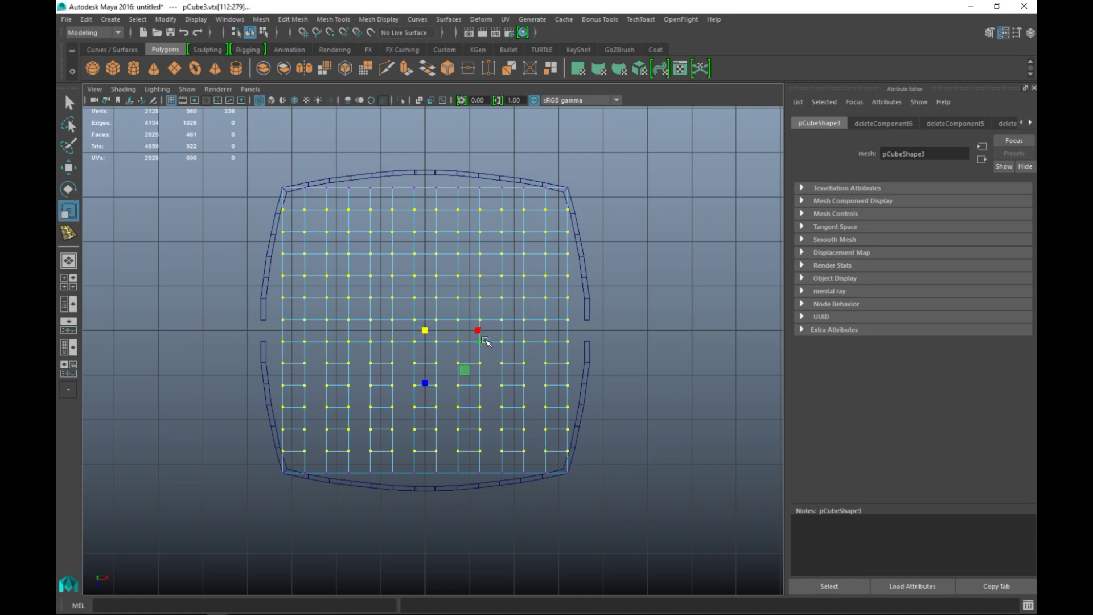
drag(479, 333, 481, 332)
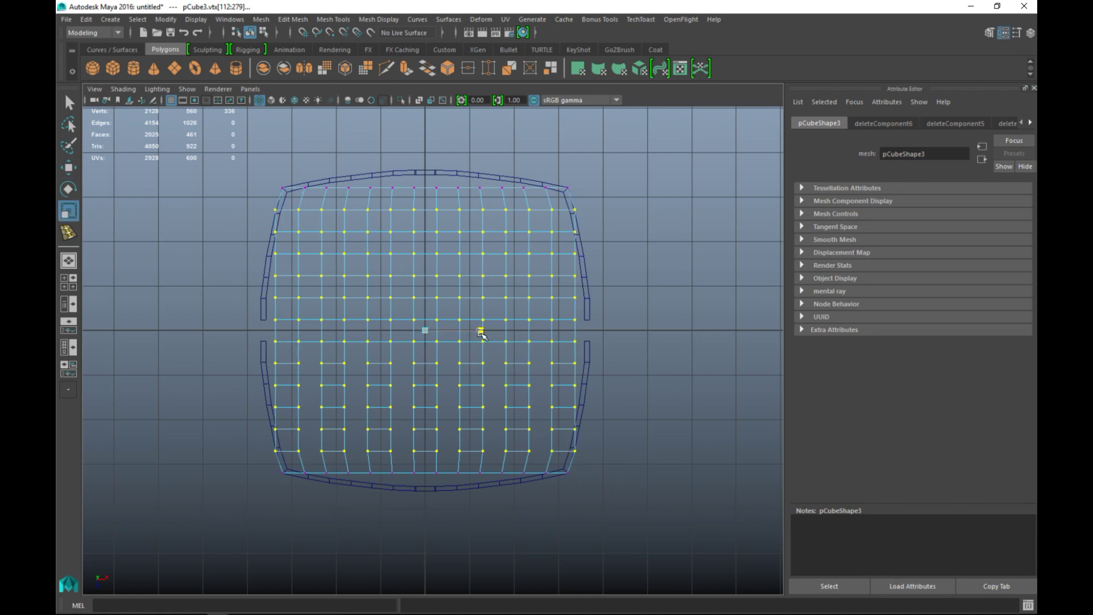
drag(482, 335, 482, 334)
Scale the middle ten vertex rows, and after them the middle eight, slightly wider along X to follow the wall curve
drag(245, 226, 615, 447)
drag(483, 334, 479, 335)
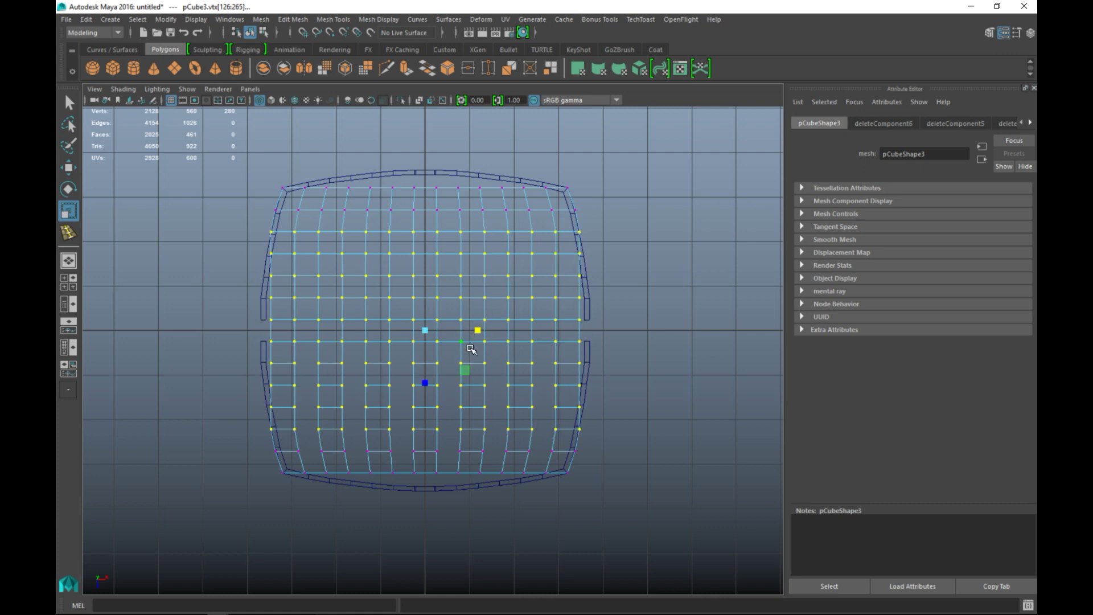
drag(478, 328, 479, 330)
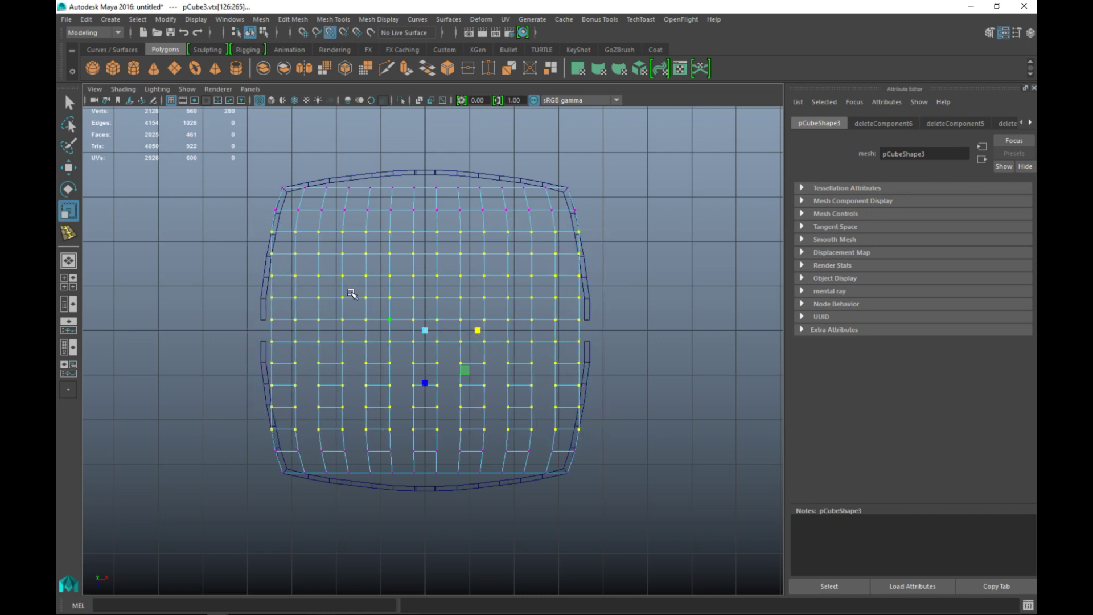
drag(229, 243, 601, 423)
drag(478, 331, 479, 330)
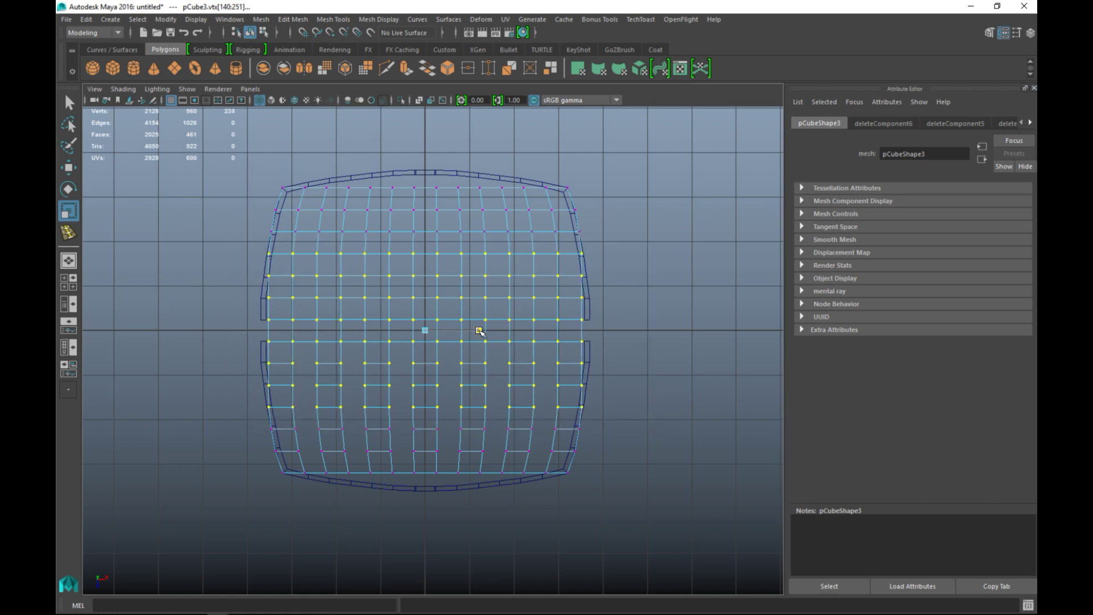
Widen the middle six and the middle four vertex rows along X to complete the bulging sides, and inspect the shape in perspective
drag(234, 263, 627, 398)
drag(476, 333, 478, 333)
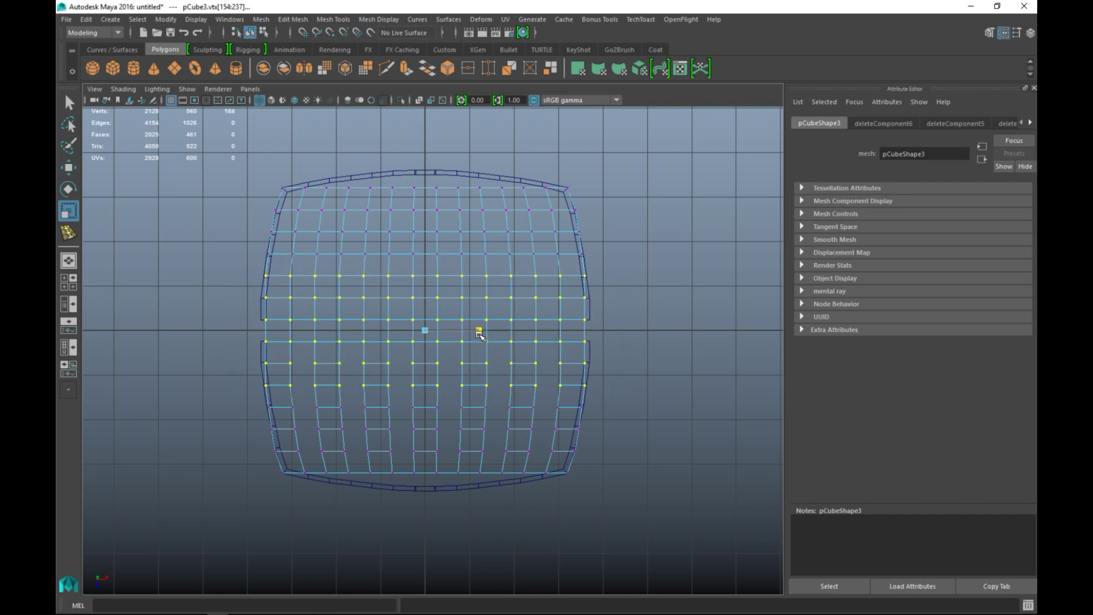
drag(237, 289, 620, 379)
drag(474, 336, 480, 336)
drag(234, 309, 669, 386)
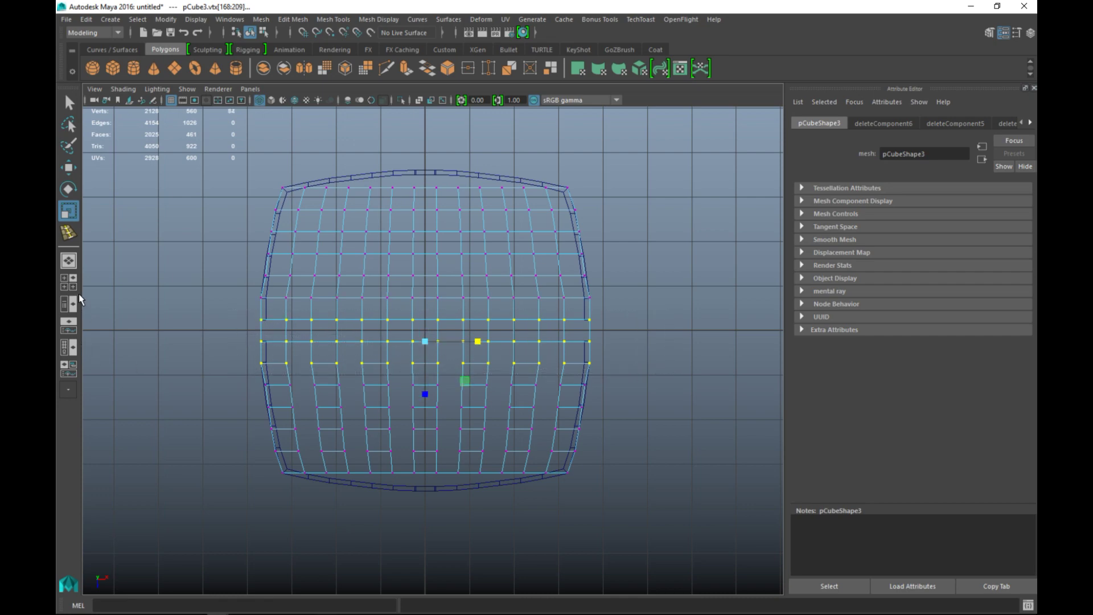
key(space)
key(space)
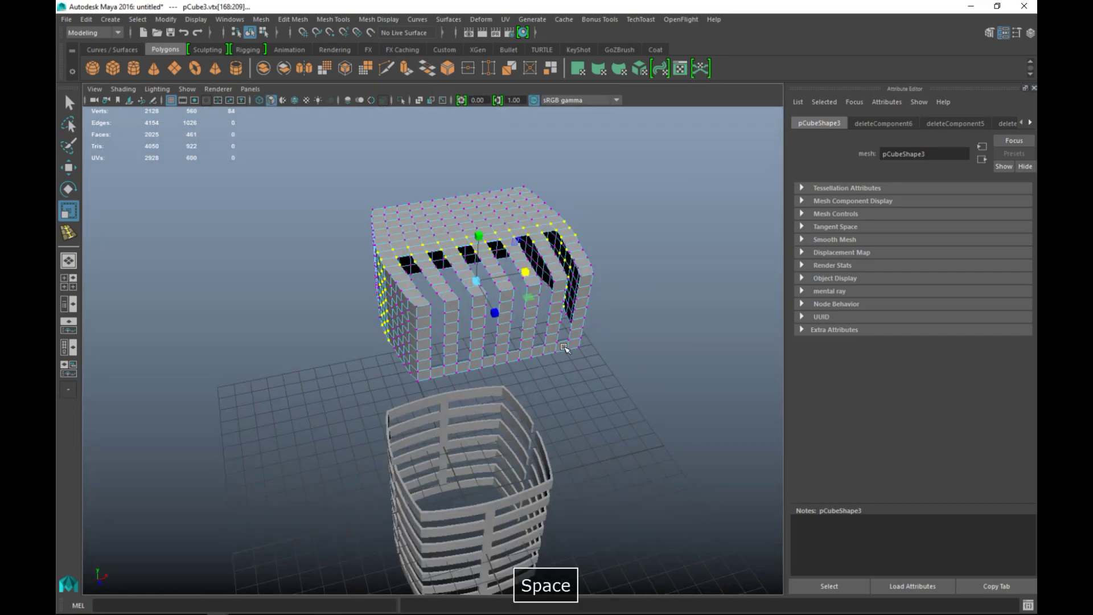
click(659, 386)
alt+drag(651, 391, 472, 518)
In the side view, select the whole box as an object and lower it vertically until its base rests on the building's uppermost storey
click(67, 285)
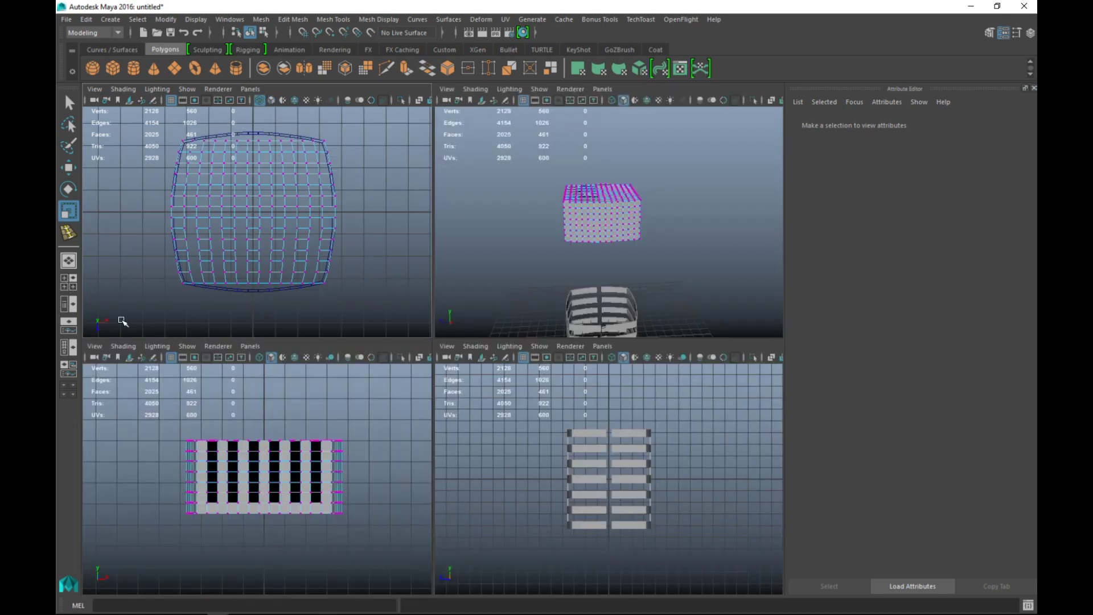
key(space)
scroll(574, 430, down, 3)
alt+middle_drag(557, 396, 598, 555)
right_drag(454, 293, 501, 257)
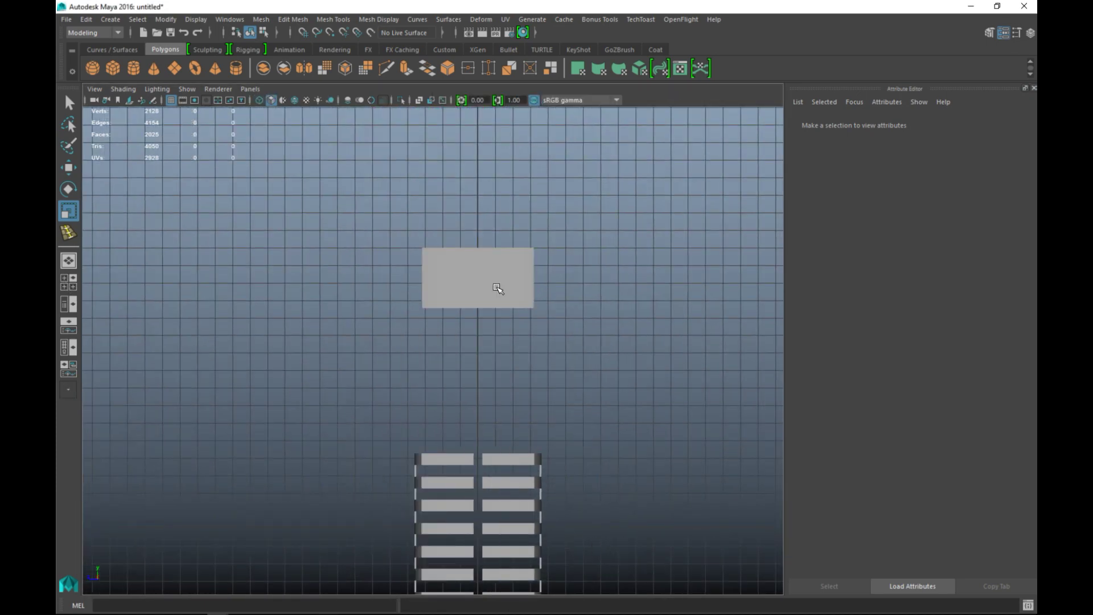
key(w)
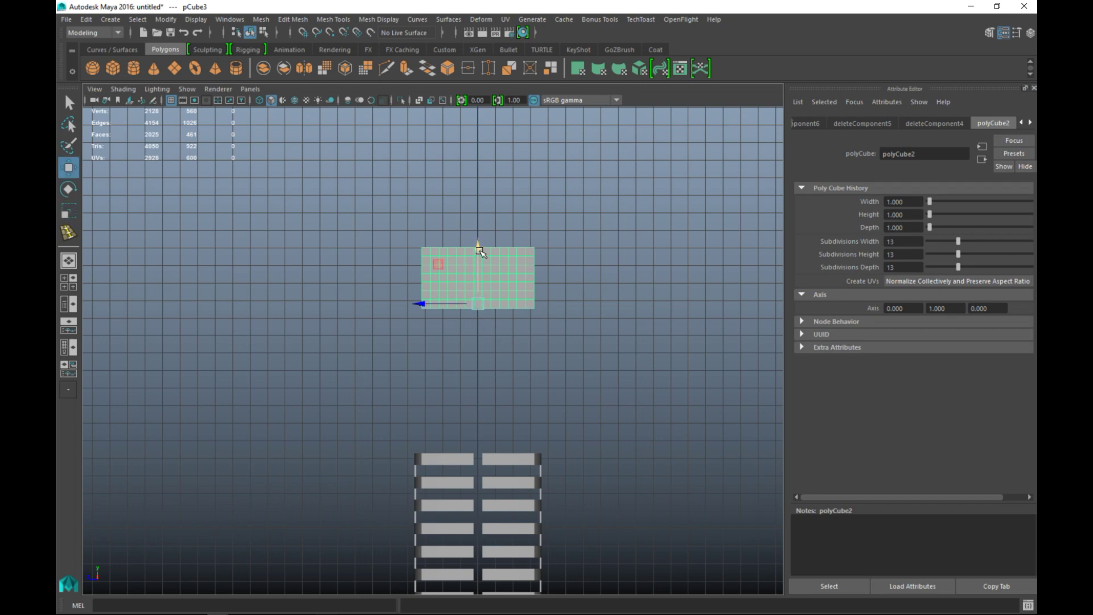
drag(479, 250, 504, 395)
key(f)
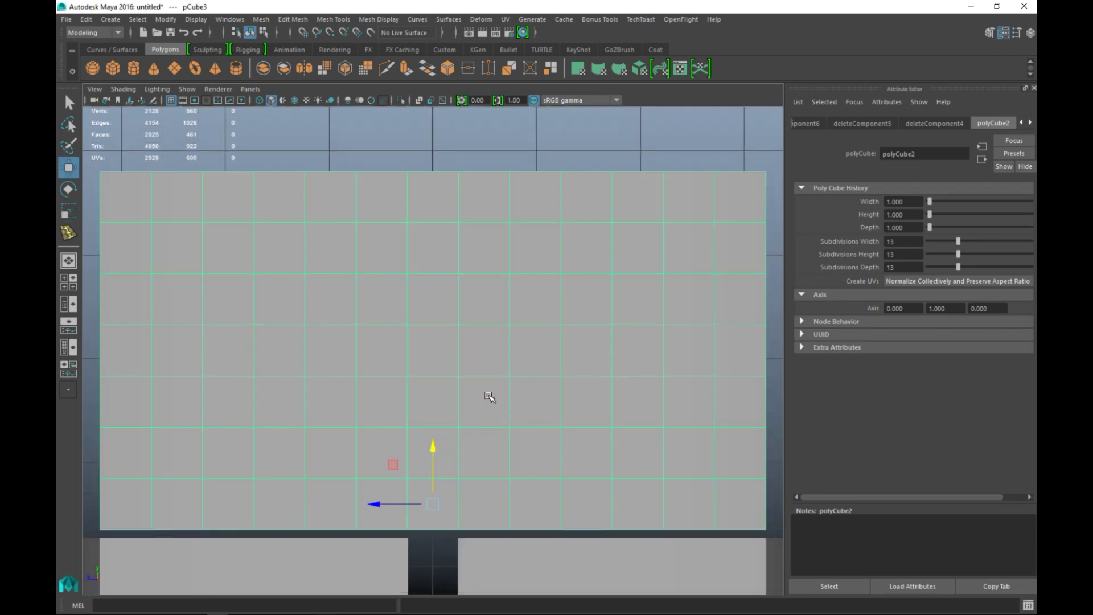
drag(430, 447, 435, 443)
scroll(434, 441, down, 5)
scroll(431, 433, up, 2)
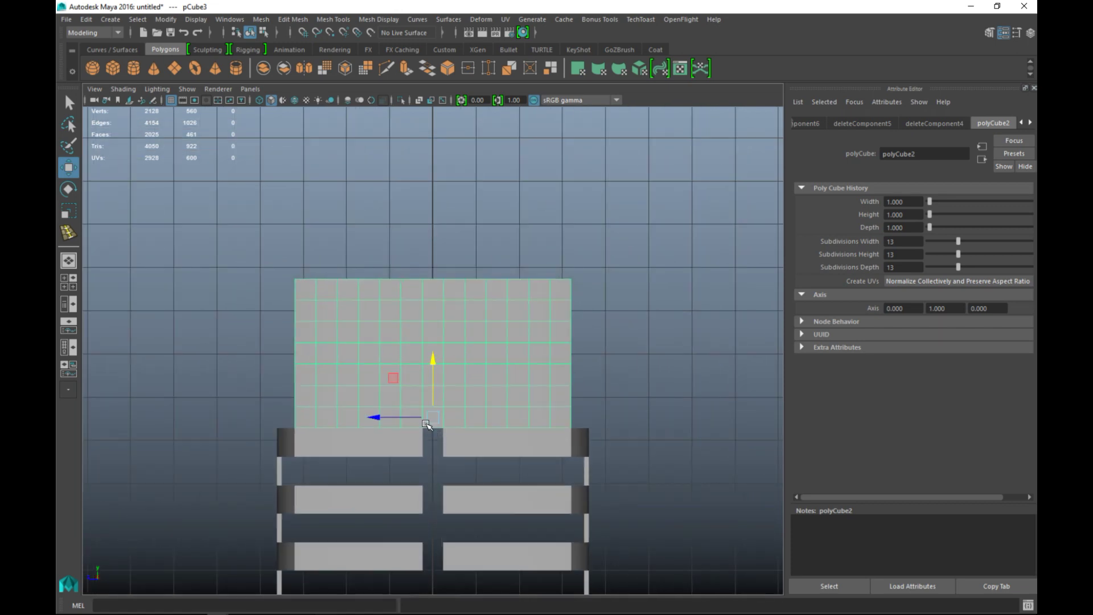
Raise the roof's inner twelve, ten and eight vertex columns in successive small steps in the side view to start an arched roofline
right_drag(323, 300, 261, 267)
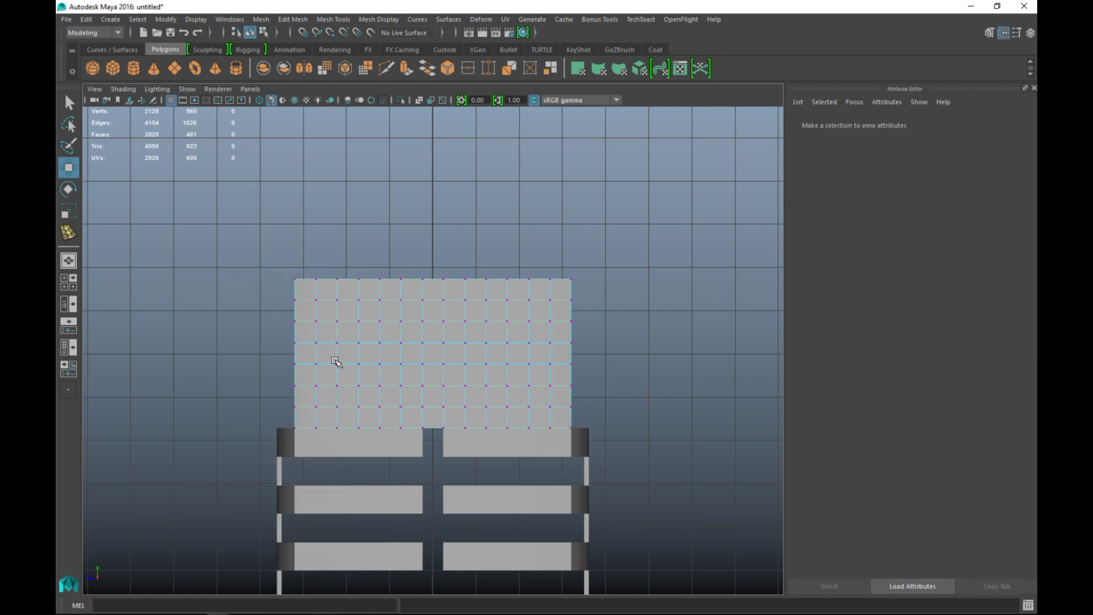
drag(306, 259, 567, 291)
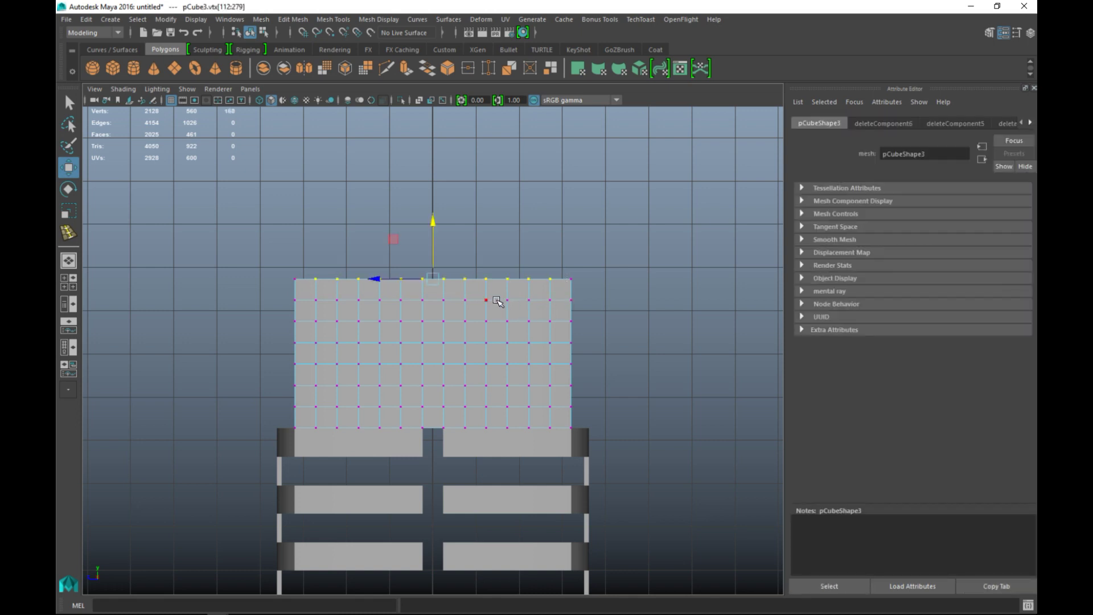
drag(435, 223, 435, 216)
drag(325, 254, 538, 302)
drag(434, 219, 435, 214)
drag(341, 250, 521, 287)
drag(434, 217, 434, 215)
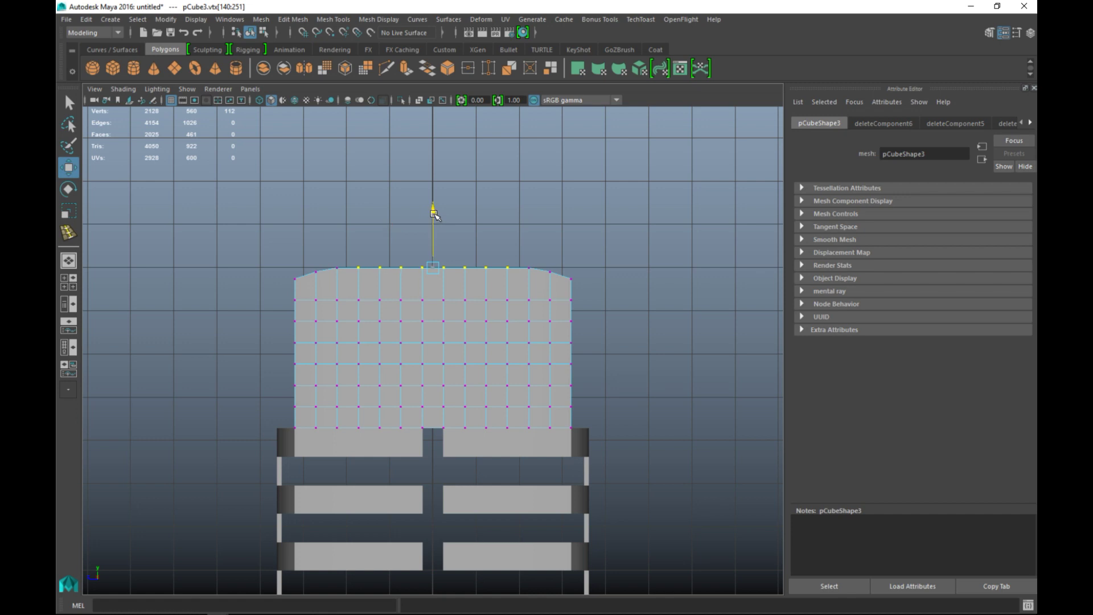
Raise progressively narrower central groups of roof vertices, from six columns down to two, to round off the crown of the arch
drag(368, 245, 499, 286)
click(434, 210)
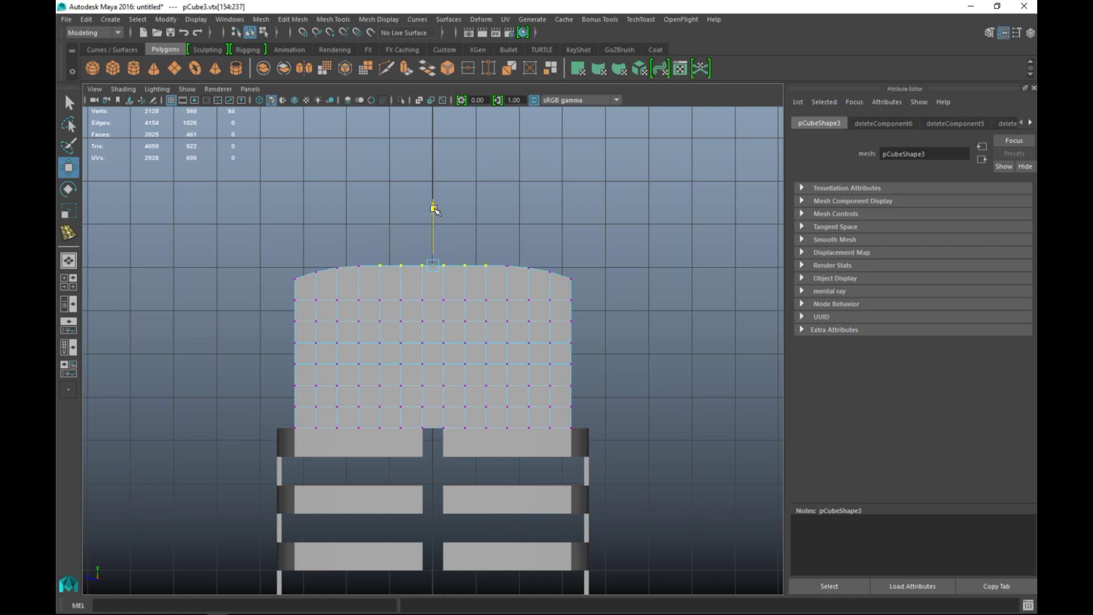
drag(395, 244, 477, 285)
drag(406, 251, 449, 274)
drag(434, 208, 434, 209)
In the perspective view, return the box to object mode, select it and display it with smooth mesh preview
click(76, 286)
key(space)
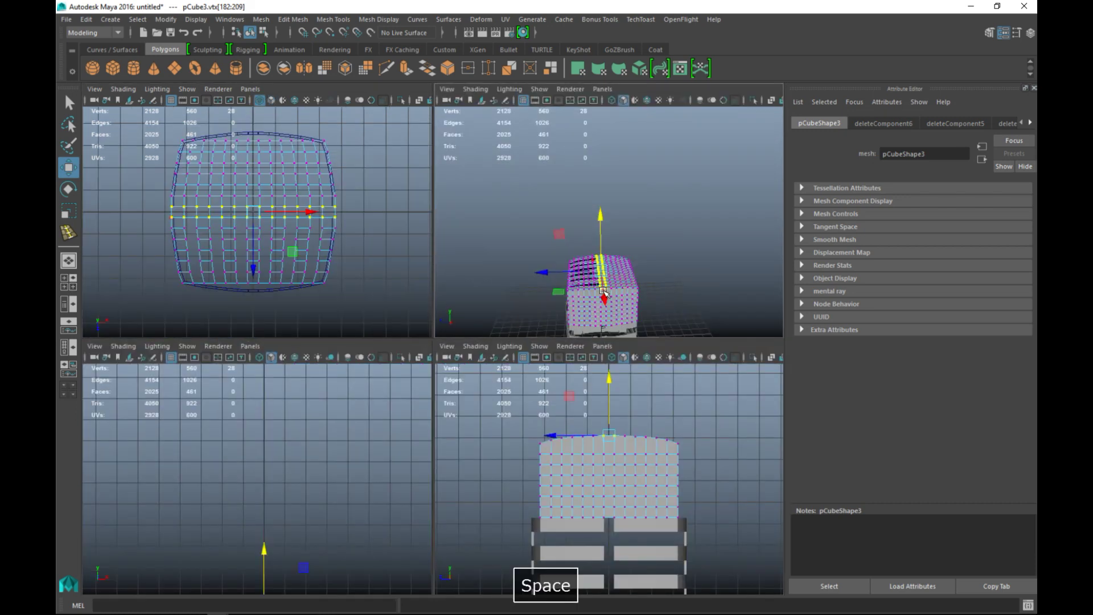
click(649, 300)
alt+drag(531, 355, 581, 383)
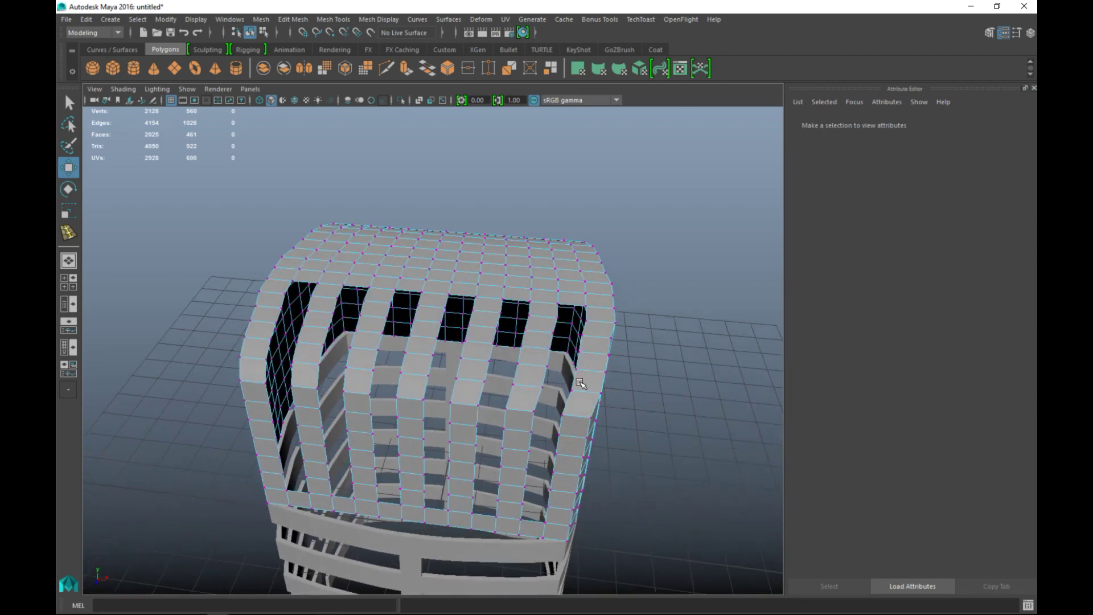
right_drag(503, 263, 565, 239)
click(536, 279)
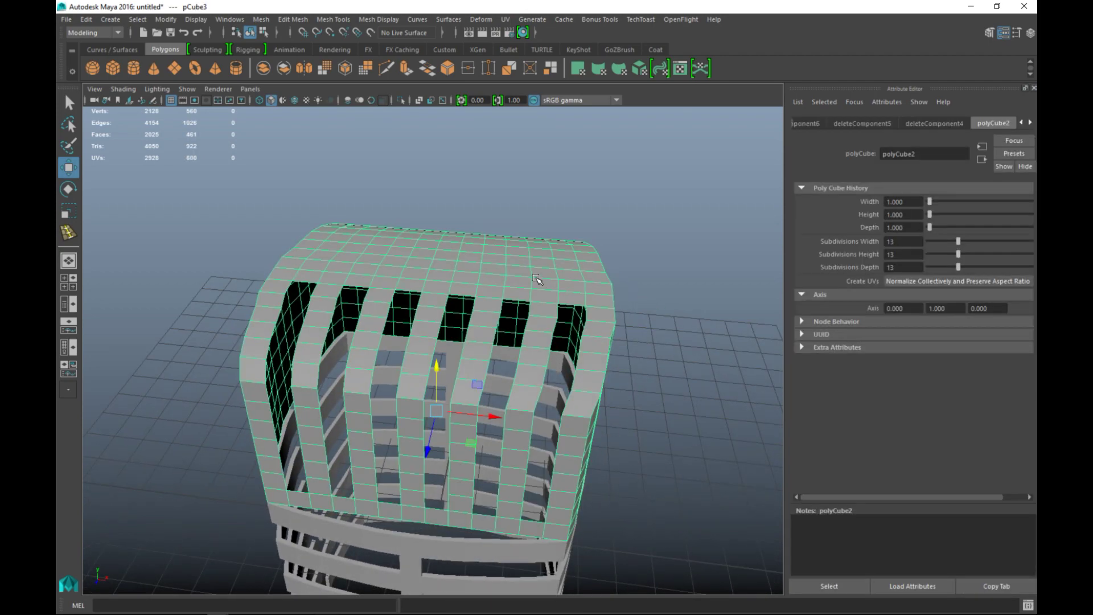
key(3)
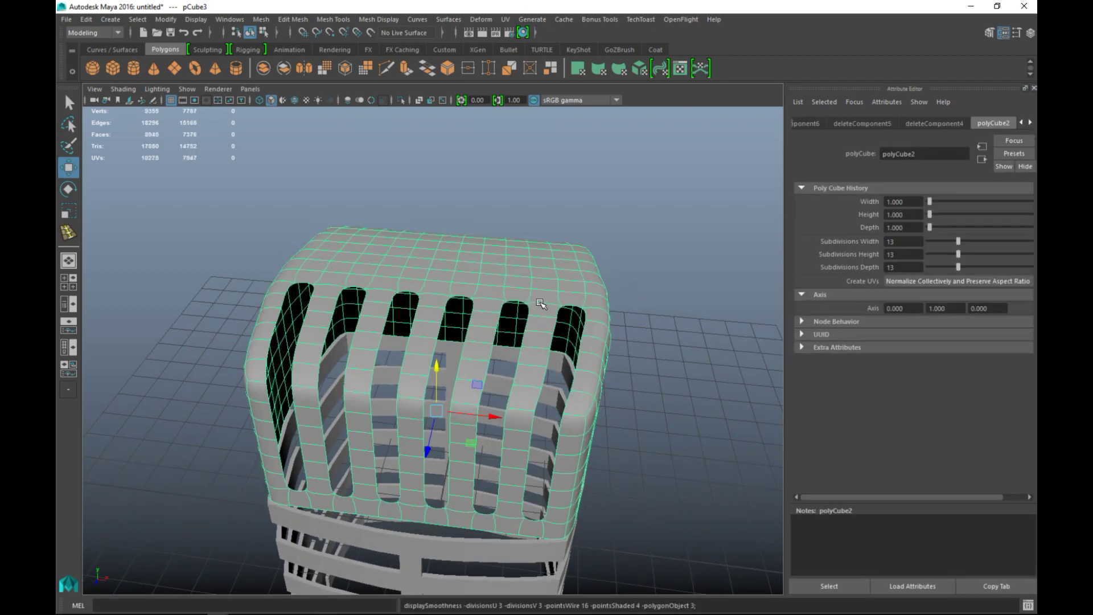
Inspect the smoothed box from another angle, turn off its smooth mesh preview and switch to a full-size top view
click(675, 295)
alt+drag(669, 303, 364, 288)
click(402, 329)
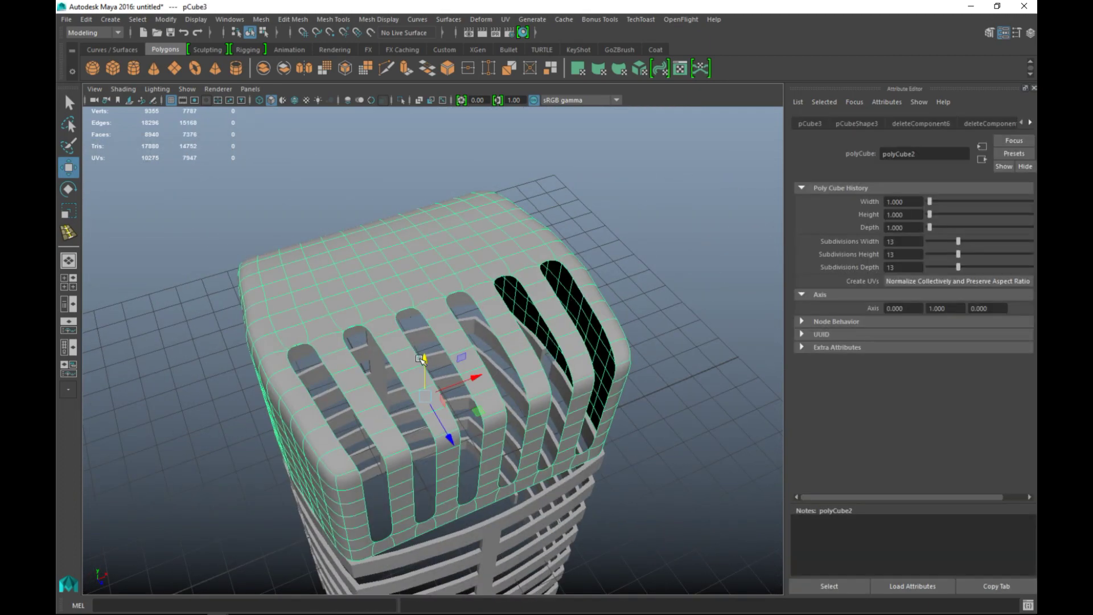
key(1)
key(space)
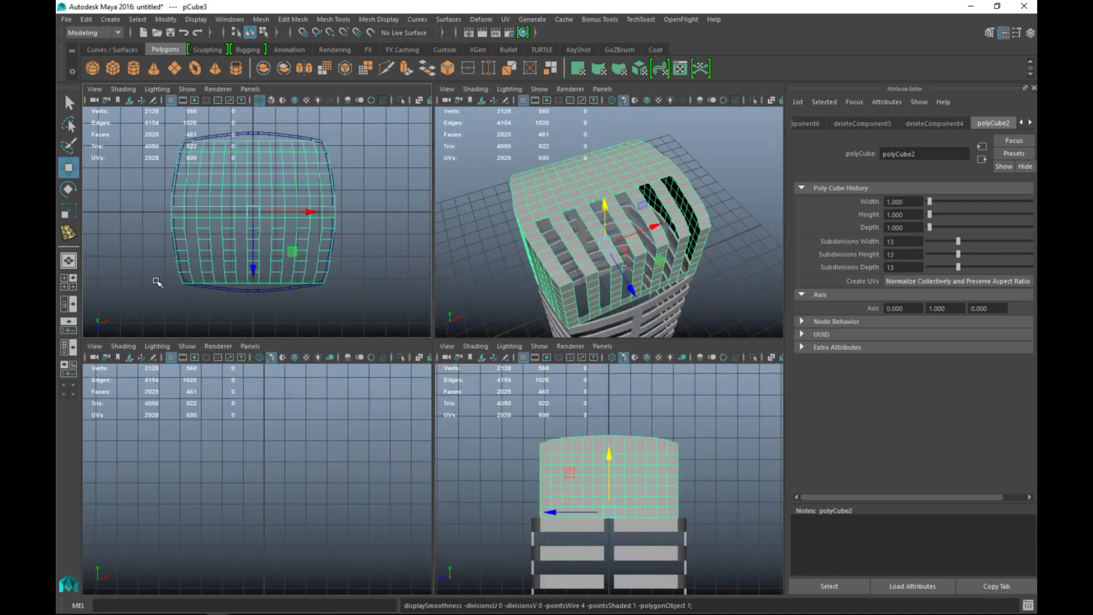
key(space)
alt+middle_drag(457, 343, 513, 370)
scroll(513, 369, up, 2)
alt+middle_drag(408, 337, 435, 371)
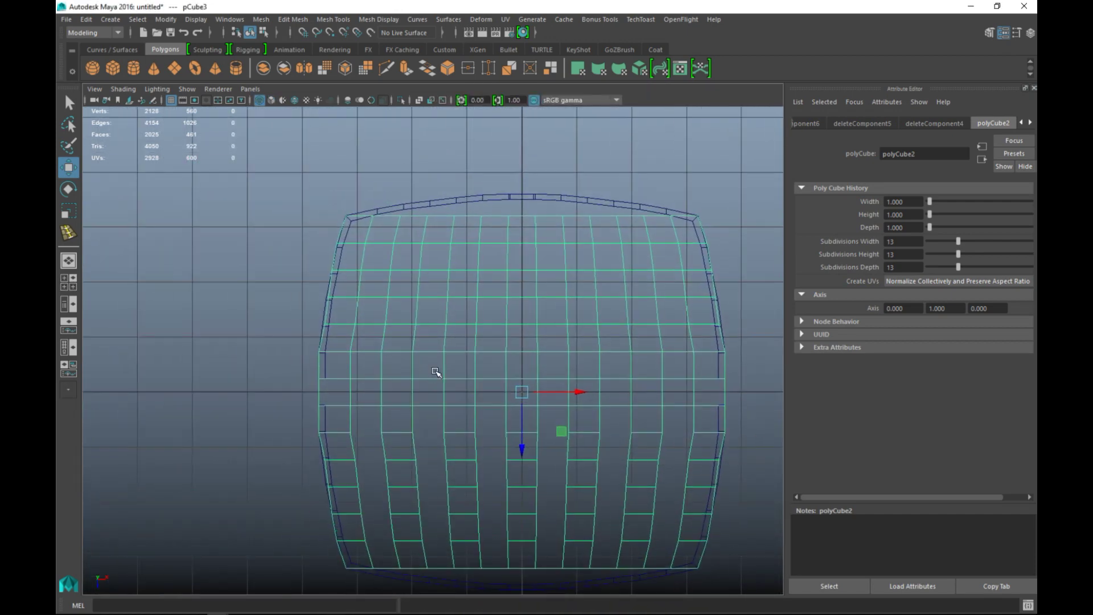
Try to scale the outermost lengthwise edge loops on both sides of the box along its depth, and undo the scaling
right_drag(368, 235, 367, 204)
double_click(367, 235)
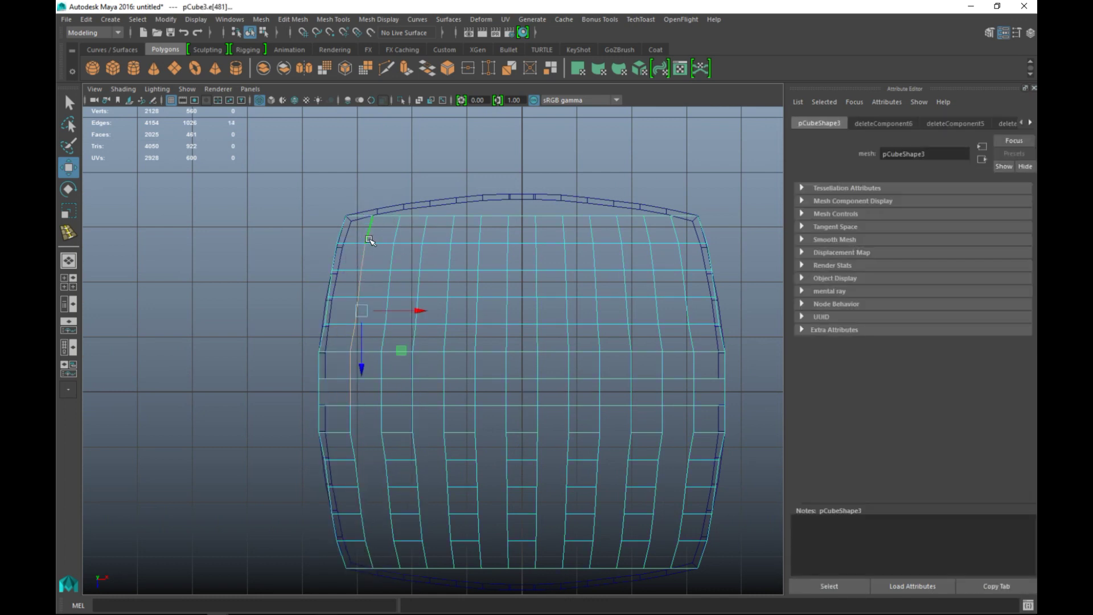
shift+double_click(679, 236)
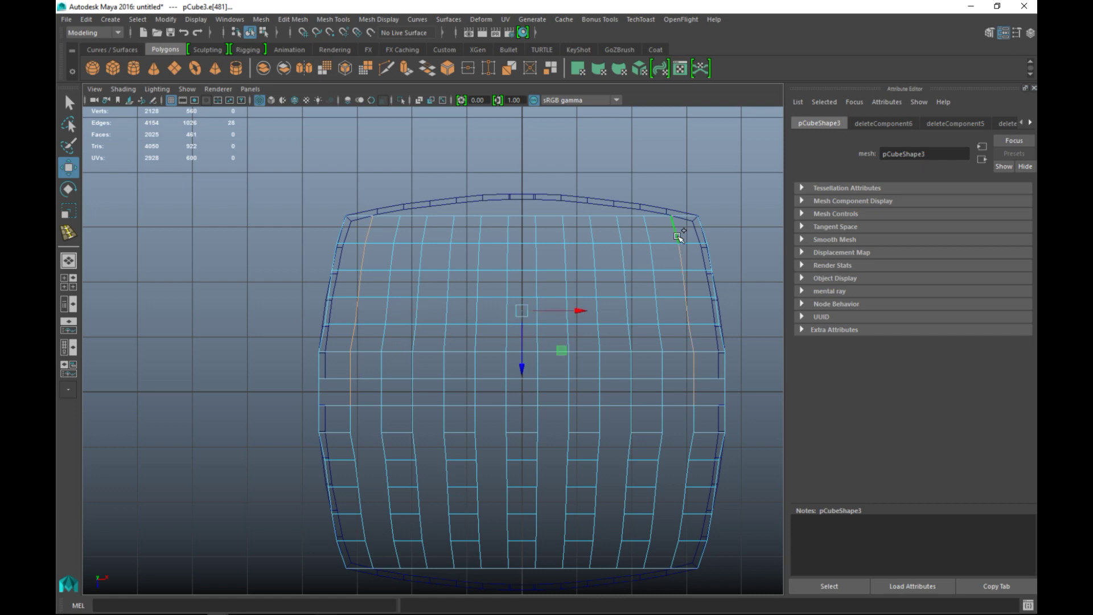
key(r)
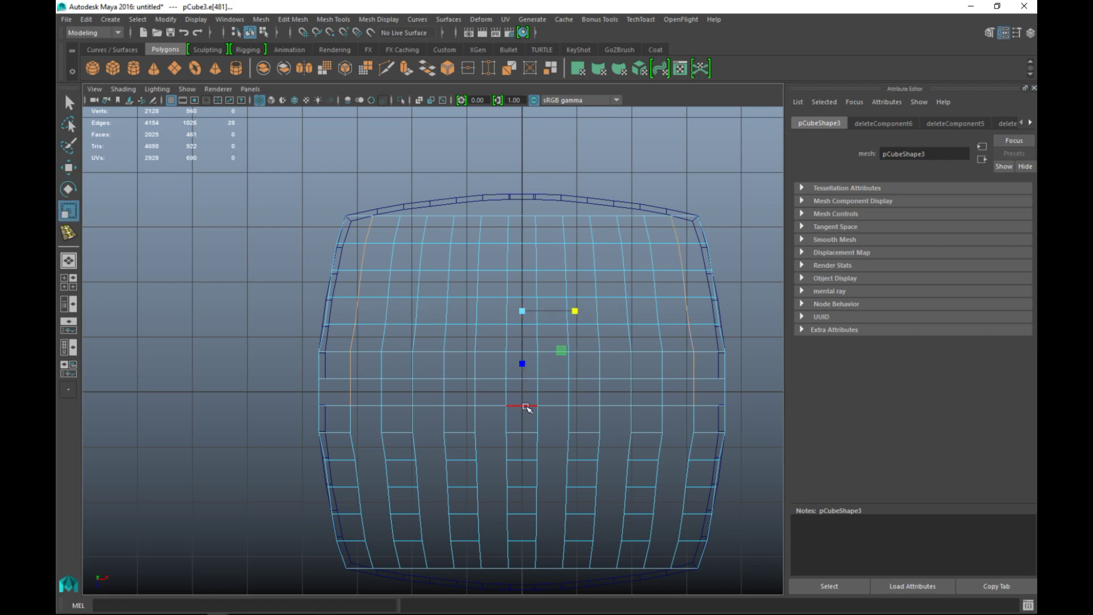
drag(522, 365, 520, 366)
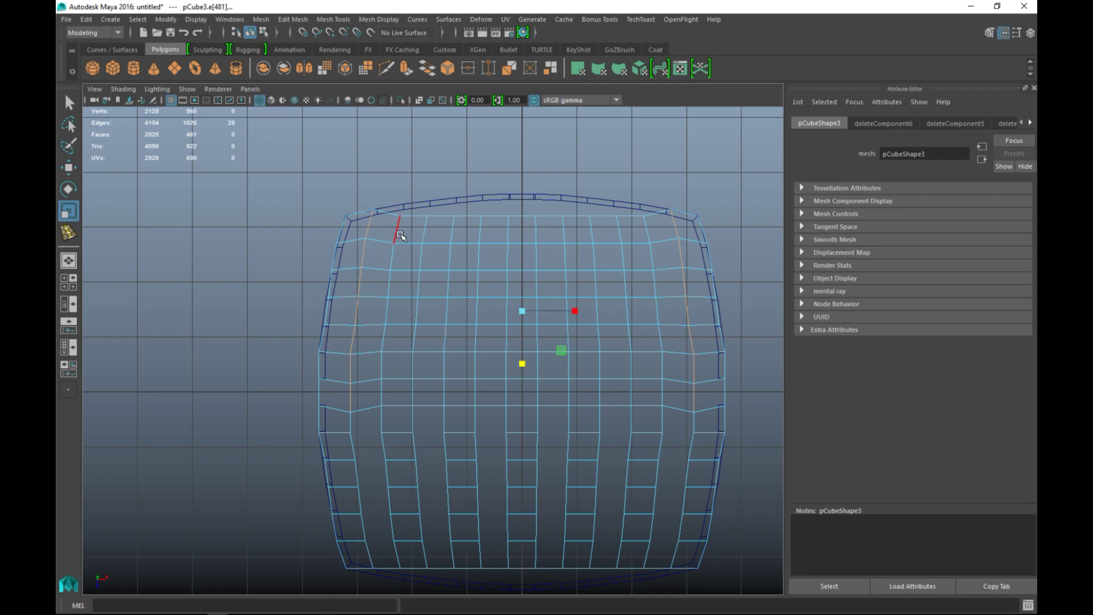
key(ctrl+z)
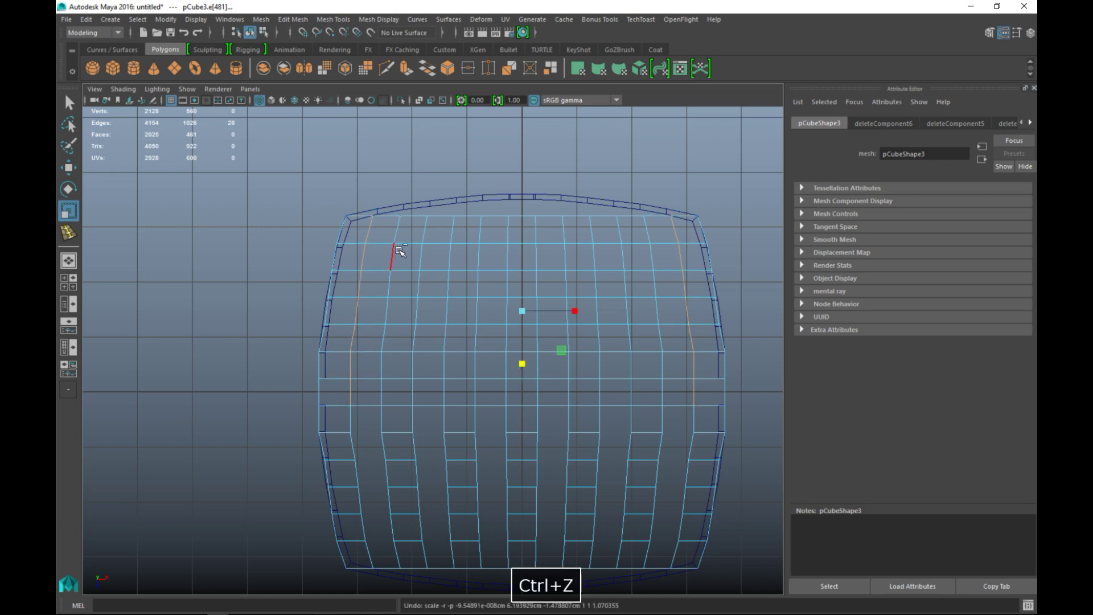
shift+double_click(350, 421)
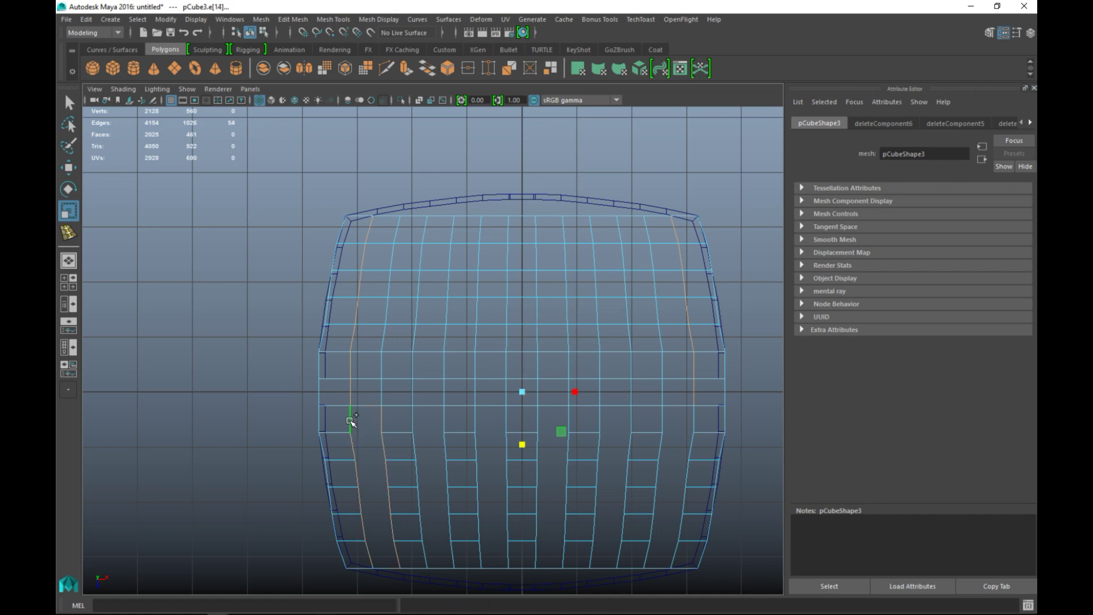
click(264, 409)
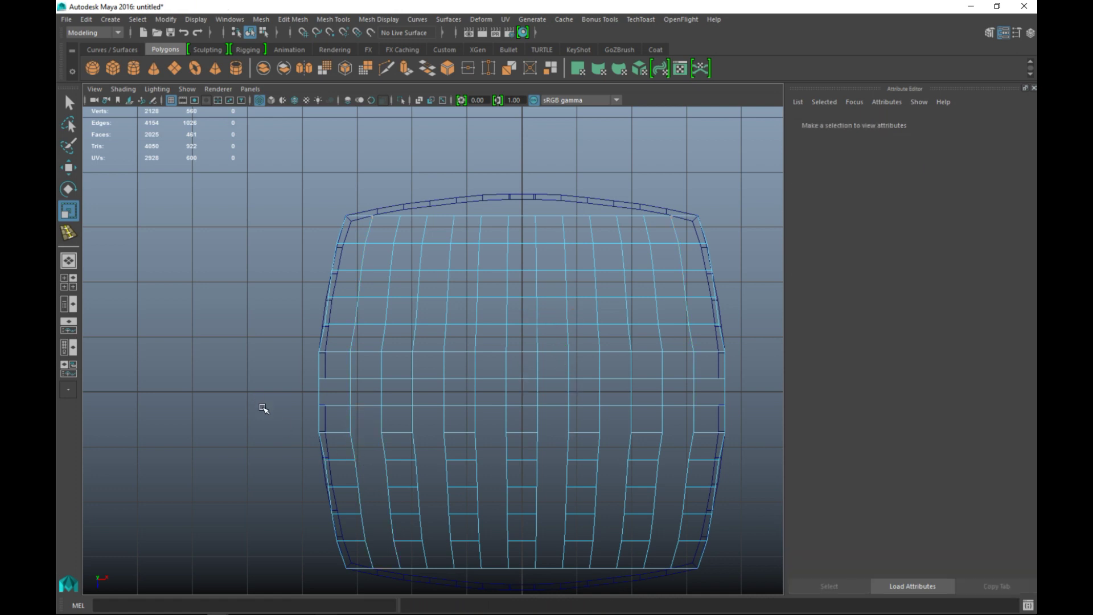
double_click(368, 235)
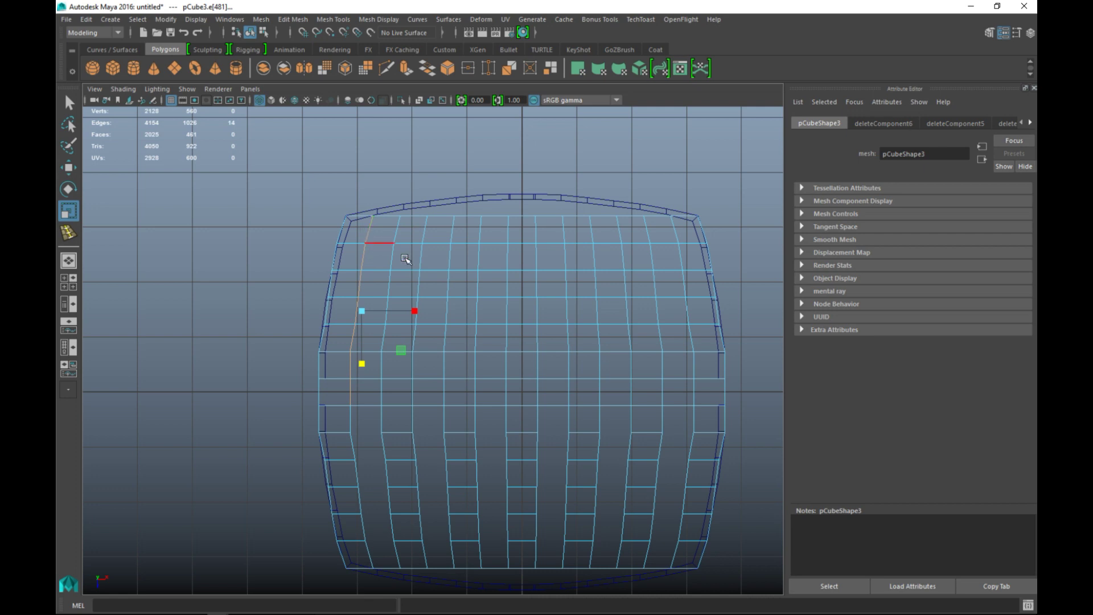
In vertex mode, move the rear edge's inner twelve, ten and eight vertex columns outward in successive small steps to follow the curved wall
right_click(384, 218)
right_drag(344, 215, 344, 215)
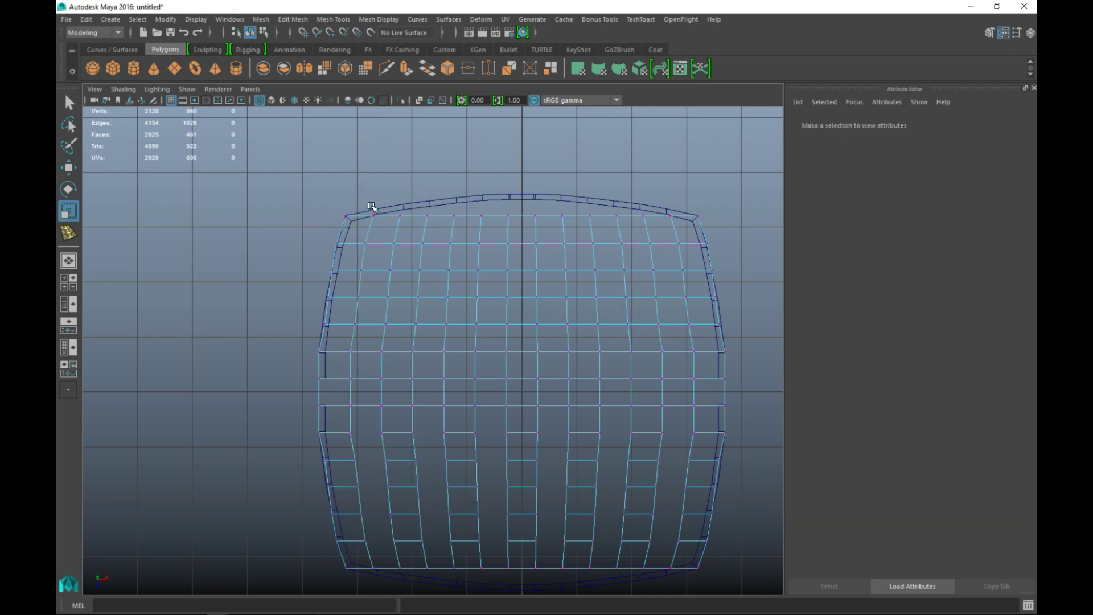
drag(371, 220, 679, 241)
key(w)
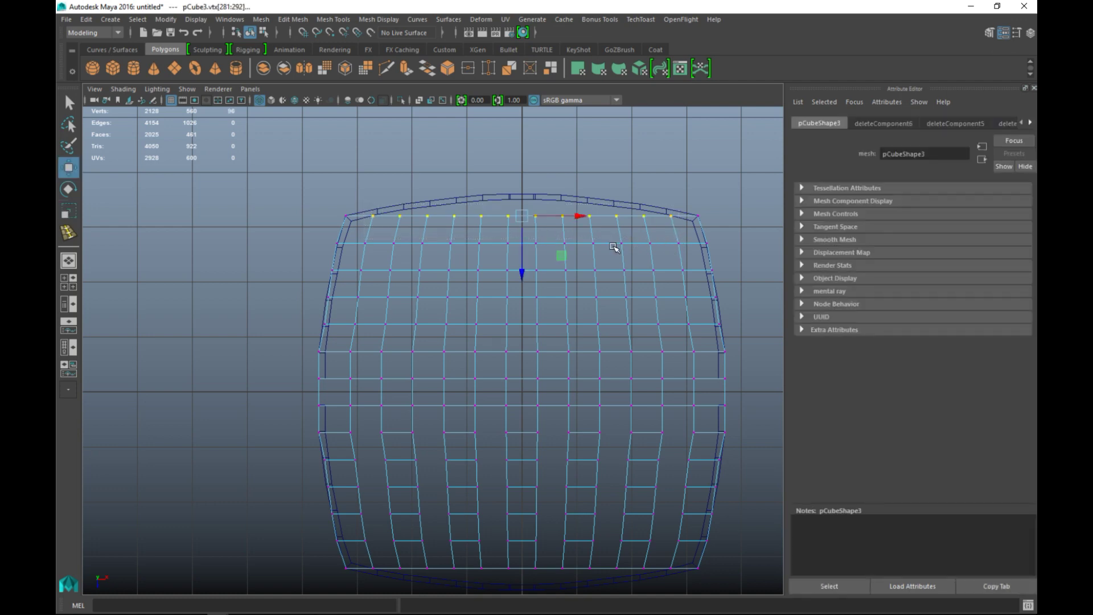
drag(528, 267, 530, 267)
drag(384, 188, 661, 234)
drag(520, 266, 524, 264)
drag(420, 189, 630, 245)
drag(522, 261, 522, 257)
Move the rear edge's central six, four and two vertex columns outward in successive steps to match the middle of the wall curve
drag(449, 184, 602, 234)
drag(524, 257, 524, 254)
drag(468, 170, 580, 221)
drag(528, 254, 523, 252)
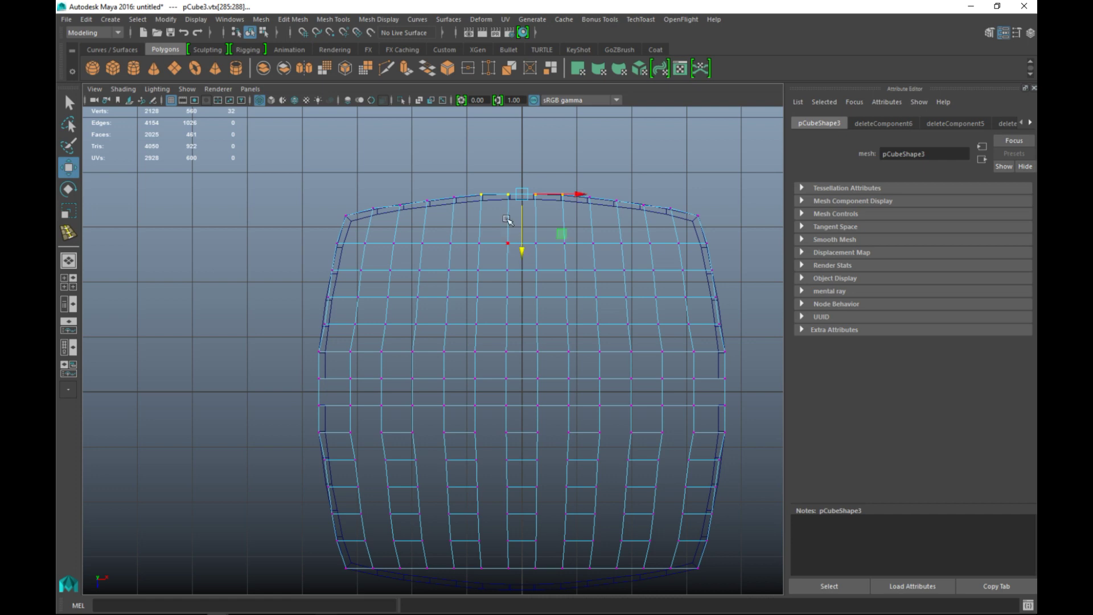
drag(497, 177, 548, 215)
drag(522, 252, 521, 249)
Move the front edge's inner twelve, ten and eight vertex columns outward in successive small steps towards the front wall curve
scroll(276, 328, down, 3)
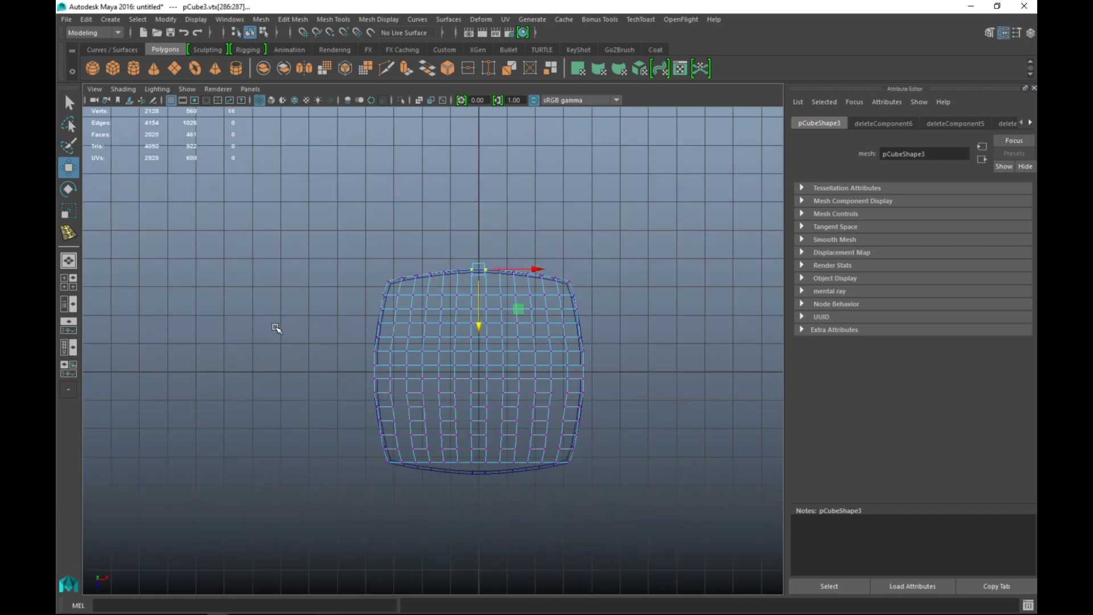
alt+middle_drag(341, 385, 327, 284)
scroll(400, 440, up, 5)
alt+middle_drag(400, 460, 419, 430)
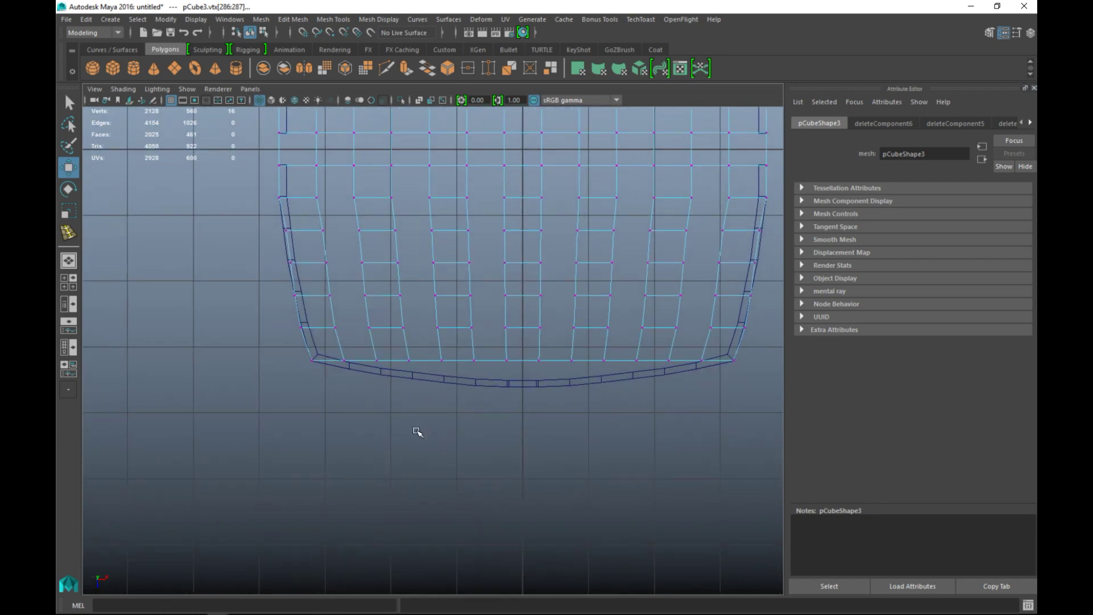
drag(344, 406, 708, 348)
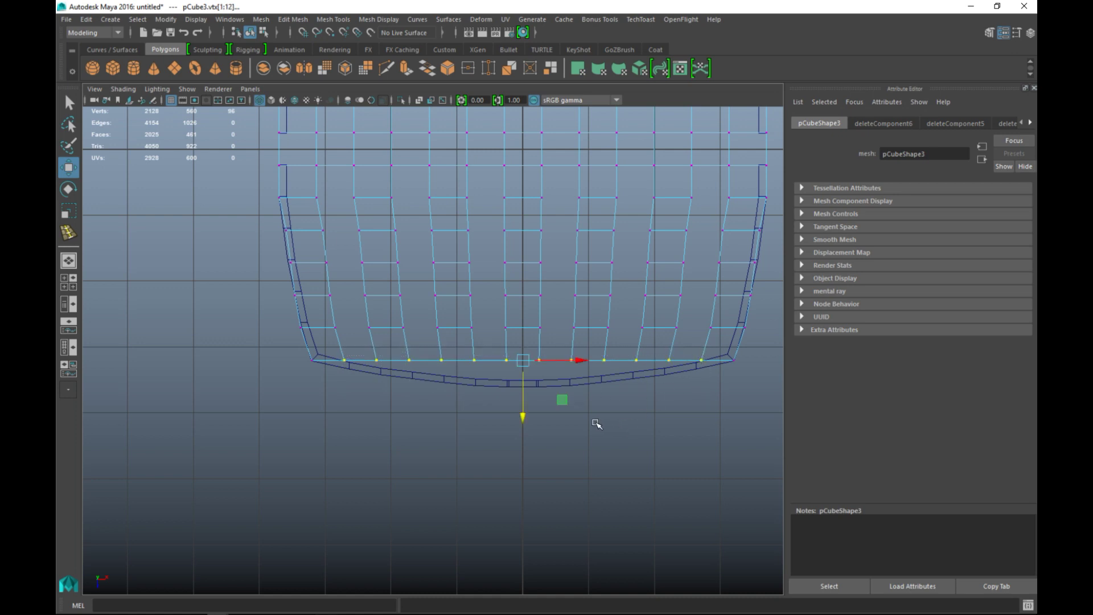
drag(524, 423, 524, 432)
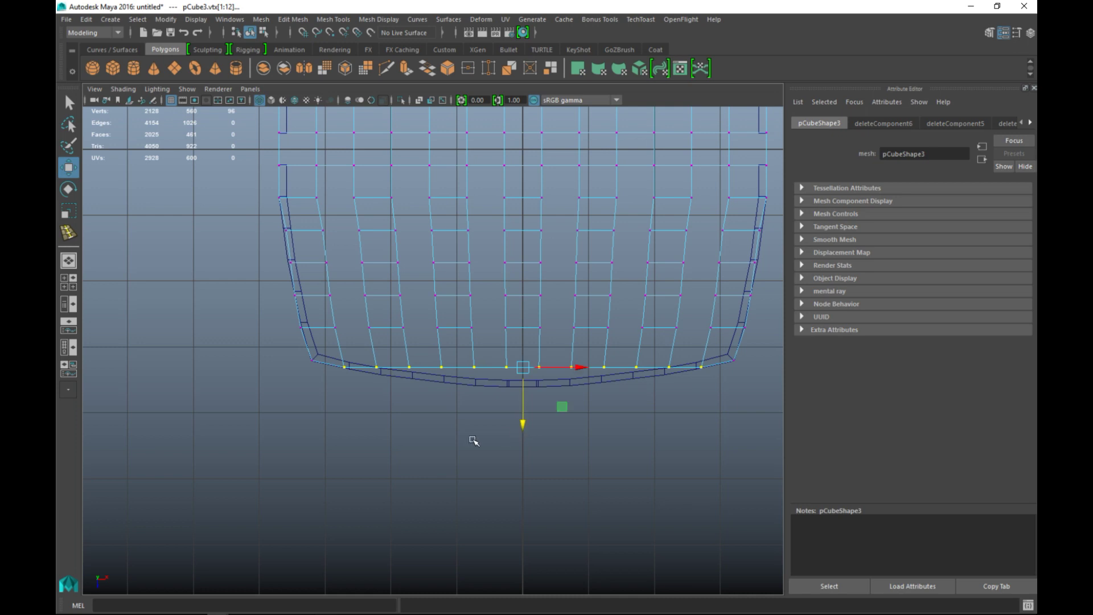
drag(367, 414, 694, 347)
drag(524, 424, 528, 431)
drag(407, 441, 640, 353)
drag(522, 429, 525, 432)
Move the front edge's central six, four and two vertex columns outward to complete its curve along the wall
drag(435, 428, 623, 361)
drag(522, 432, 590, 364)
drag(524, 438, 542, 369)
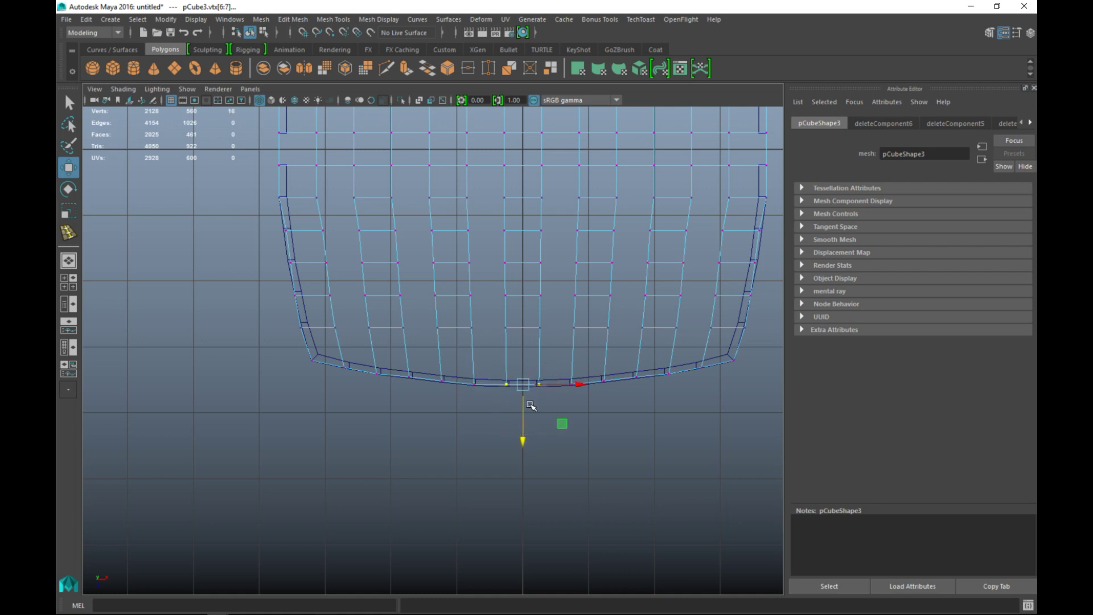
drag(522, 441, 524, 445)
In the perspective view, return the box to object mode, display it with smooth mesh preview and inspect its fit on the building
key(space)
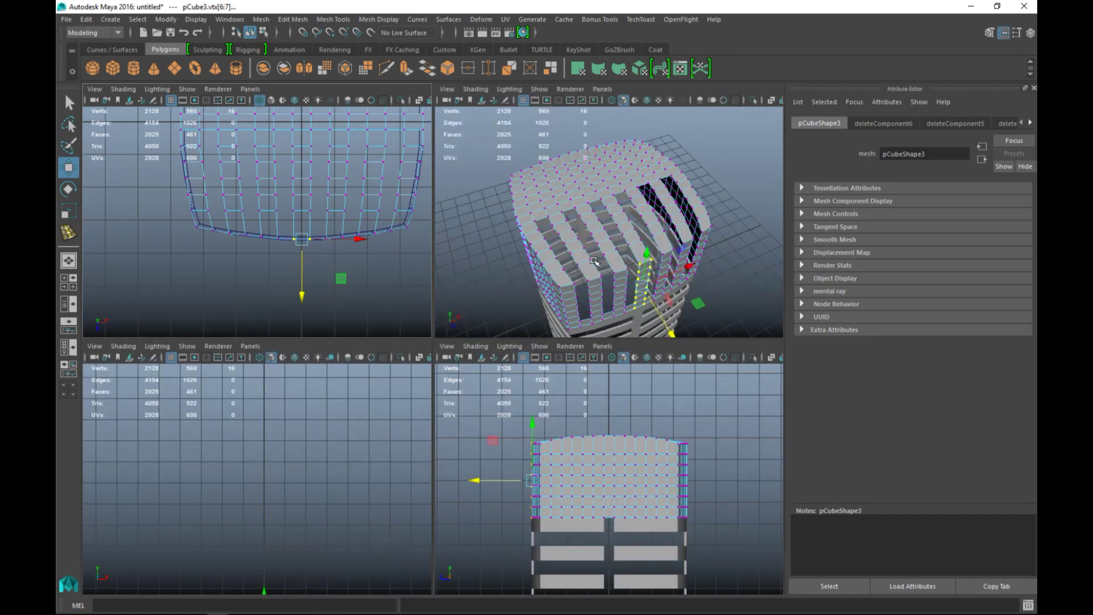
key(space)
click(673, 202)
scroll(651, 232, down, 5)
alt+drag(611, 331, 552, 309)
alt+drag(592, 376, 501, 393)
right_drag(433, 273, 489, 249)
click(457, 300)
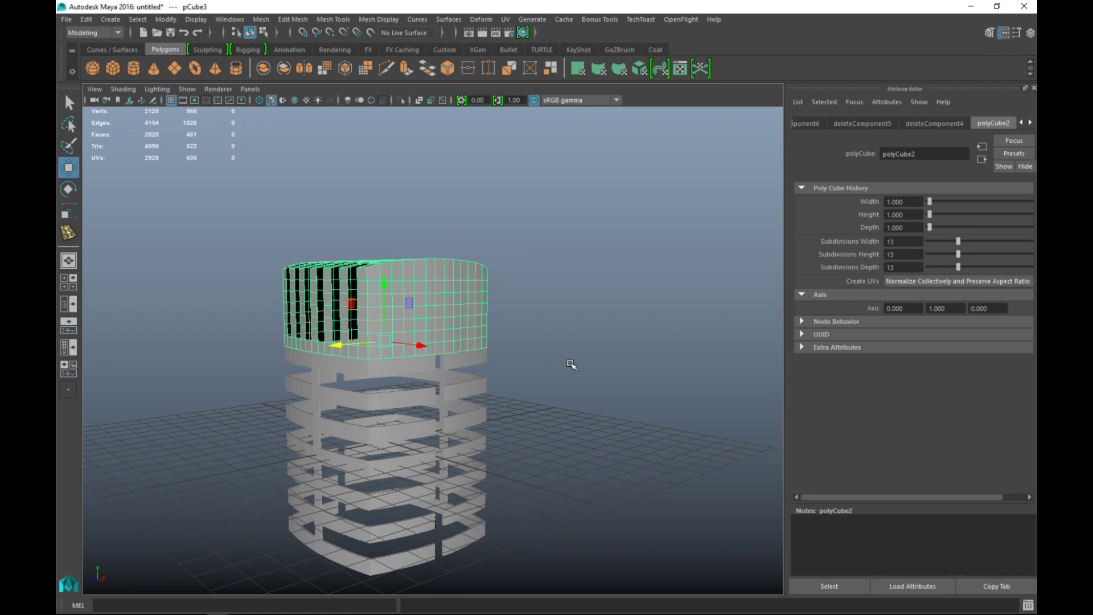
key(3)
alt+drag(565, 361, 495, 376)
scroll(666, 408, up, 5)
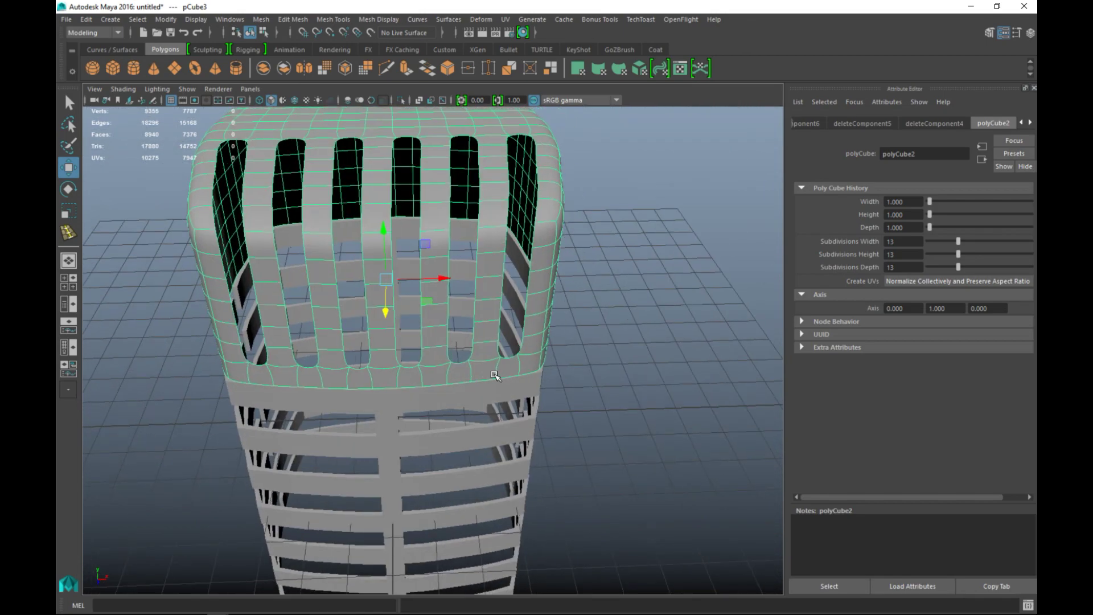
Turn off the box's smooth preview and insert an edge loop just below the openings' lower ends, using Equal distance from edge
key(1)
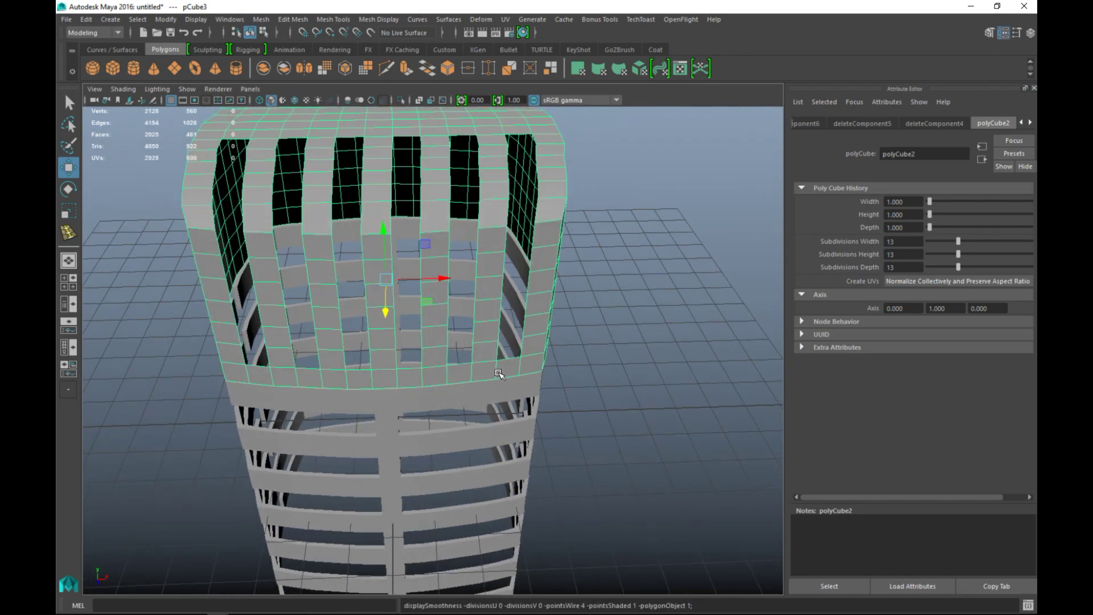
click(293, 19)
click(333, 18)
click(376, 19)
mouse_move(335, 20)
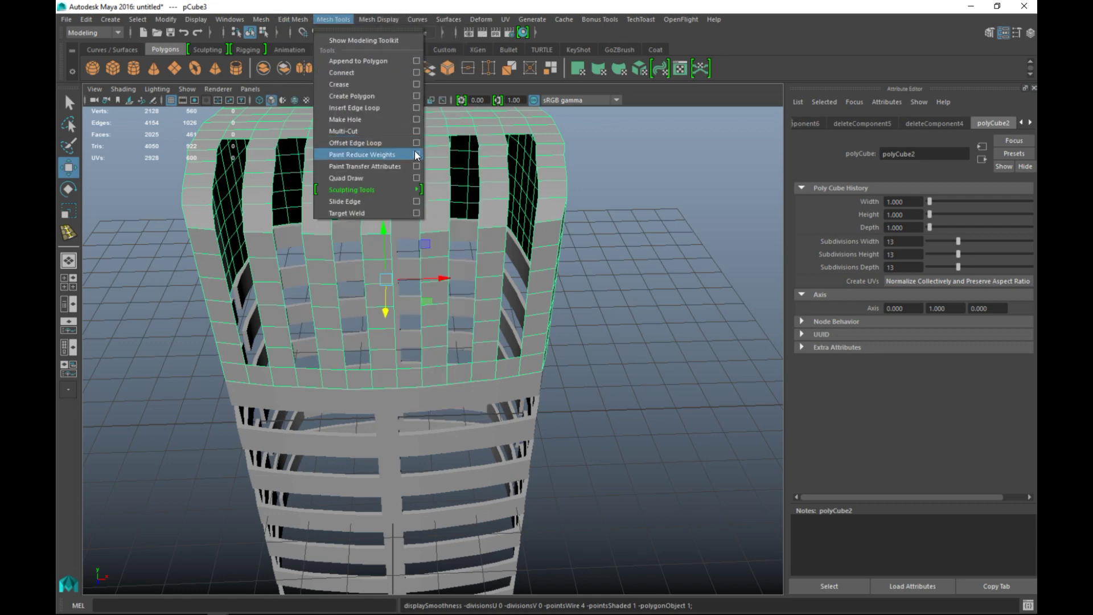
click(417, 108)
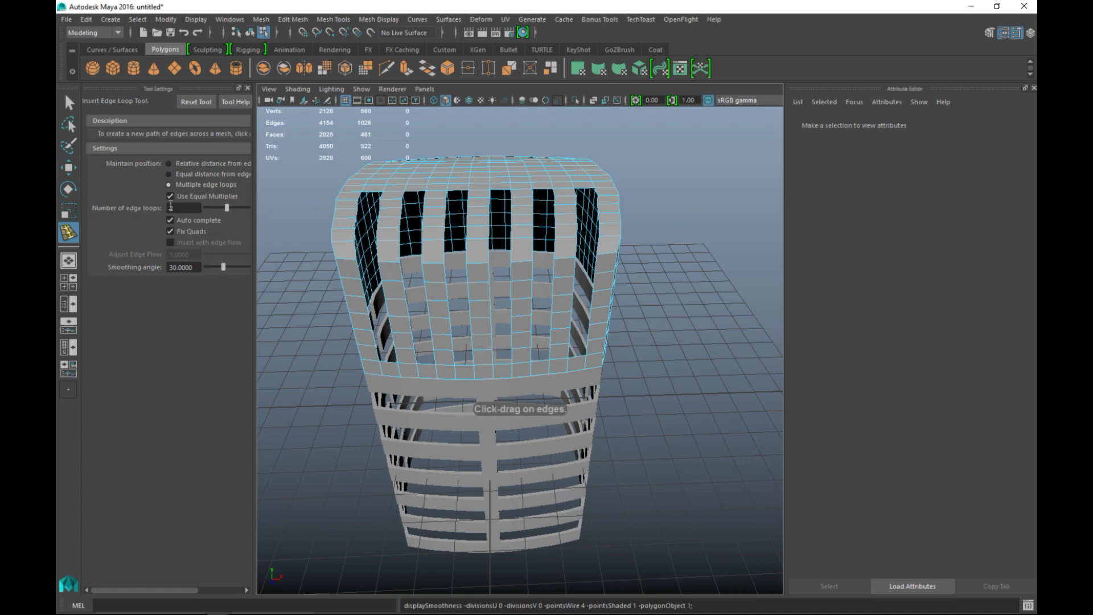
click(169, 174)
scroll(434, 353, up, 5)
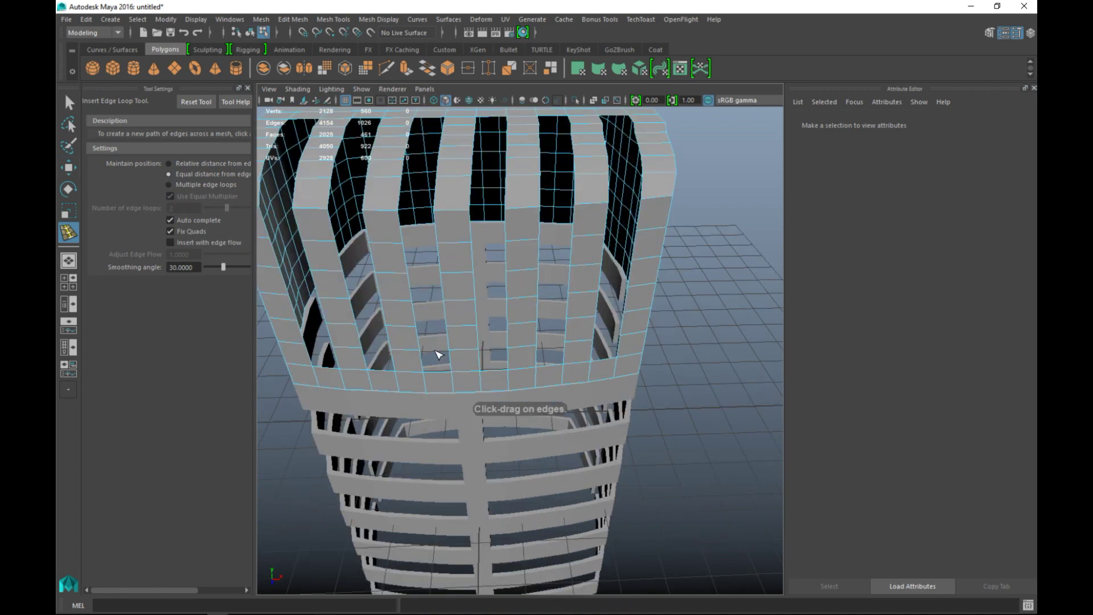
alt+drag(498, 386, 476, 360)
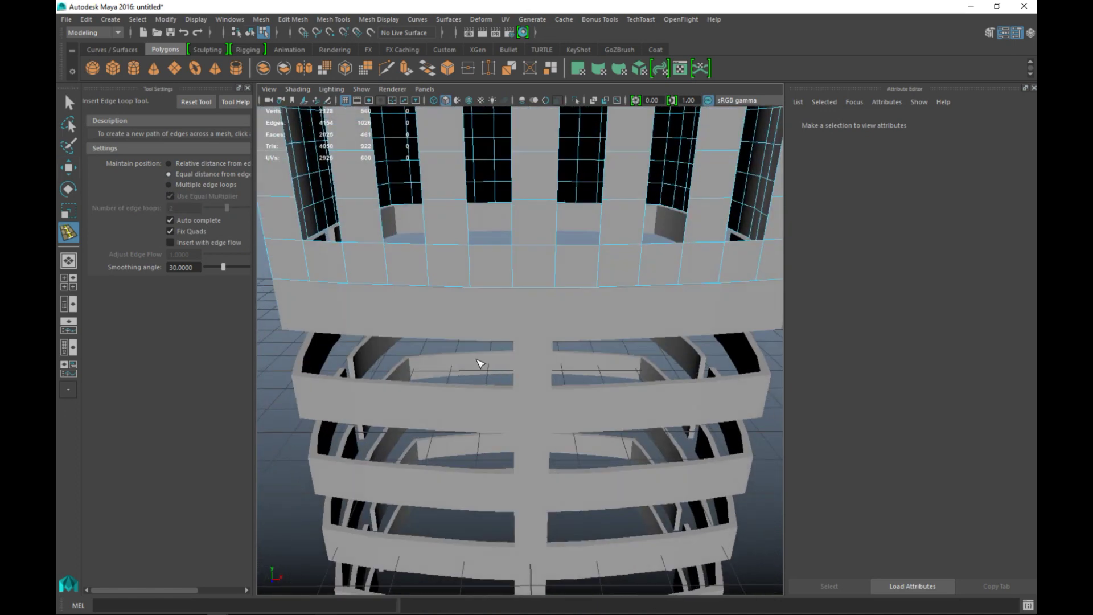
click(431, 246)
Insert a second edge loop across the roof, close to the upper ends of the strip openings
alt+drag(472, 264, 488, 445)
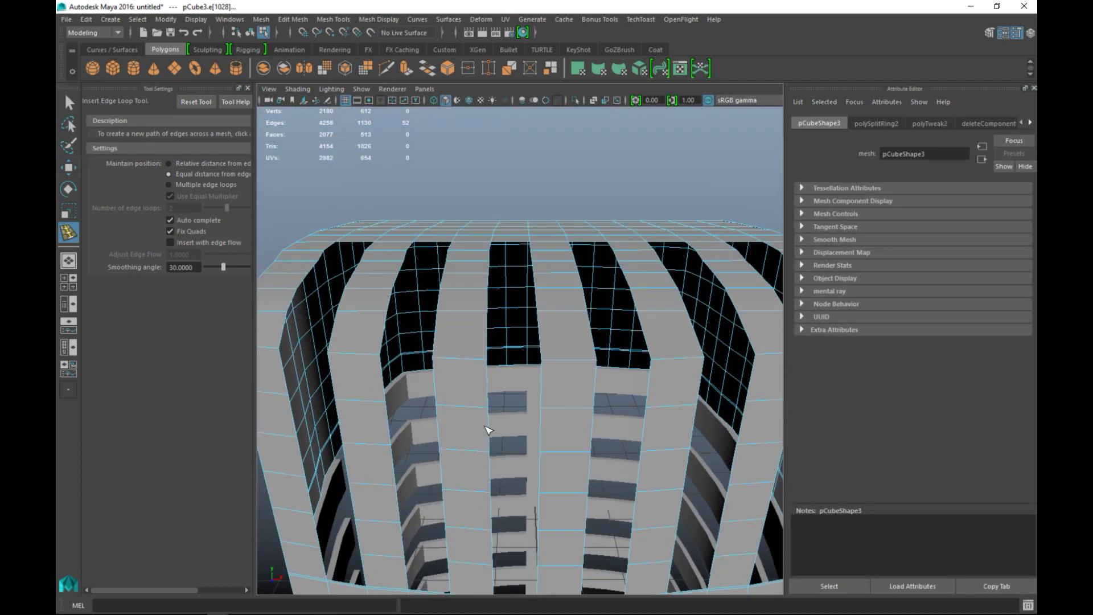
alt+drag(509, 338, 470, 302)
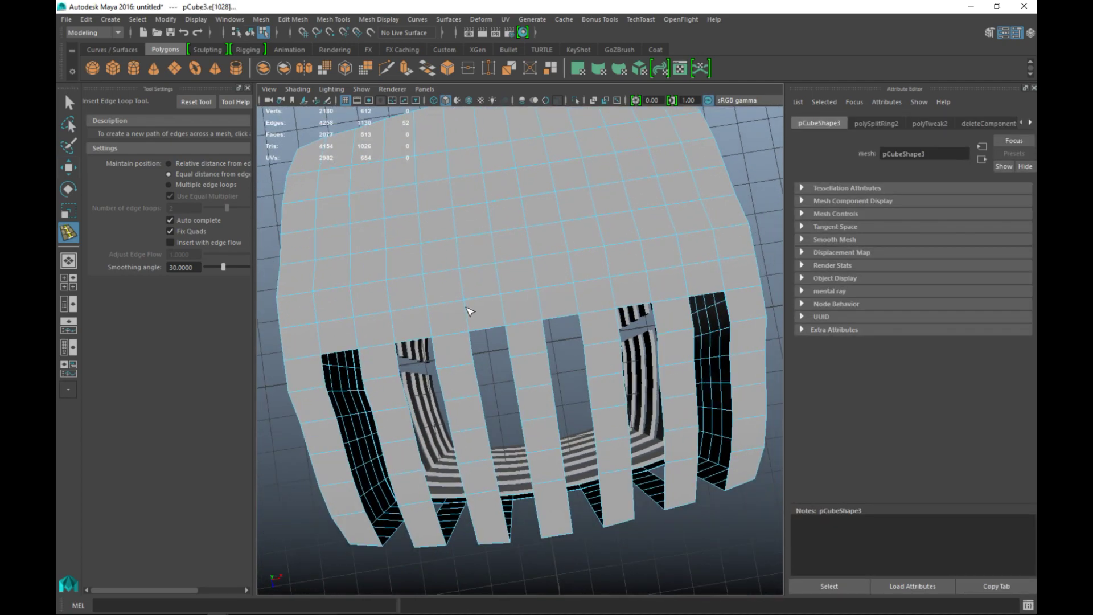
click(472, 332)
Return the box to object mode, display it with smooth mesh preview and check the rounding of the openings from several angles
key(q)
right_drag(497, 265, 529, 248)
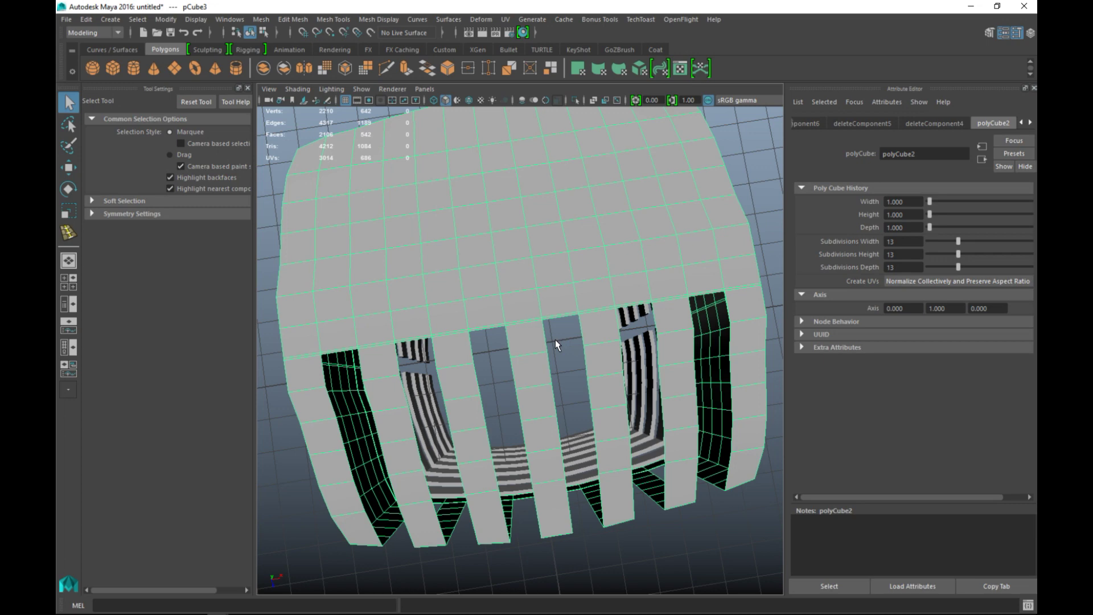
key(3)
scroll(555, 343, down, 5)
mouse_move(555, 342)
alt+mouse_down()
mouse_move(536, 318)
mouse_move(588, 353)
mouse_move(530, 335)
mouse_move(532, 310)
mouse_move(549, 378)
mouse_move(605, 401)
mouse_move(642, 391)
mouse_move(635, 332)
mouse_move(579, 319)
mouse_move(544, 355)
alt+mouse_up()
click(365, 202)
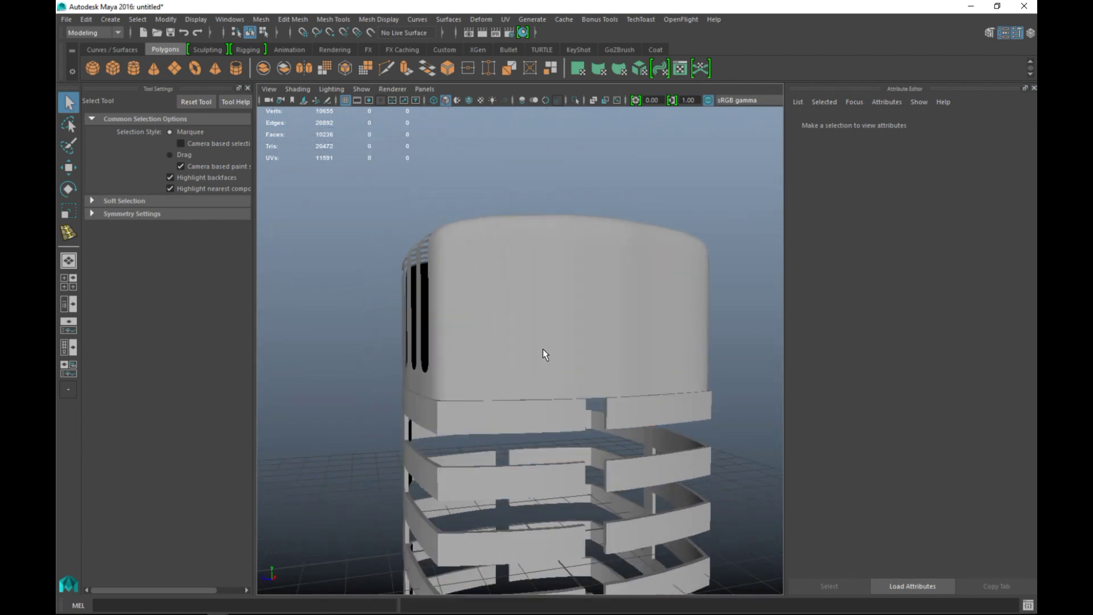
alt+middle_drag(544, 354, 530, 215)
scroll(518, 287, down, 5)
alt+drag(517, 347, 541, 369)
scroll(541, 369, up, 5)
Select the top box and turn off its smooth mesh preview
click(491, 255)
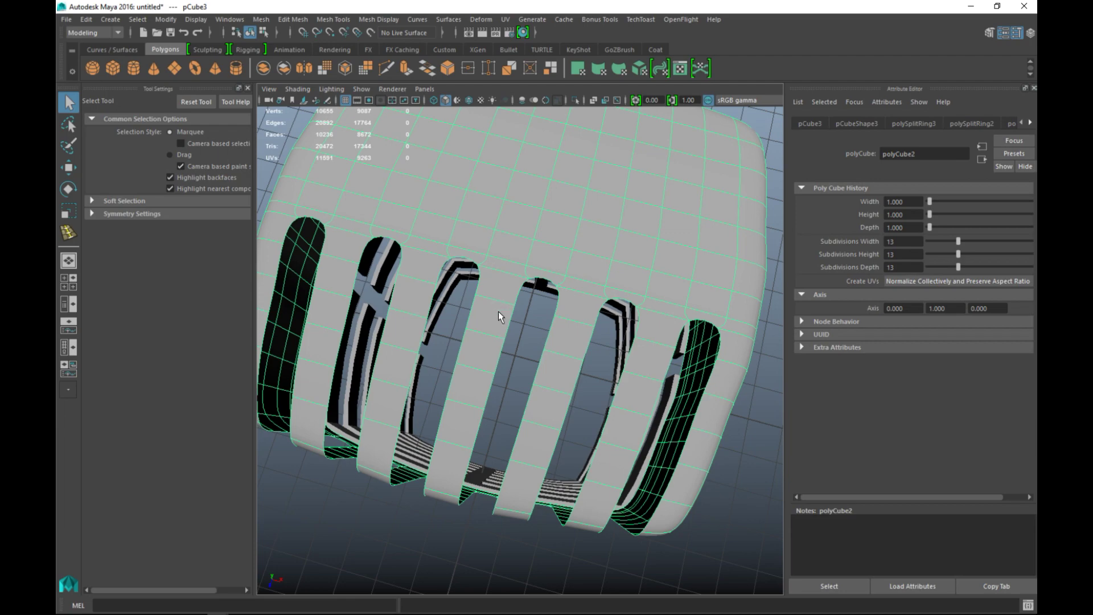
key(1)
alt+drag(498, 312, 496, 366)
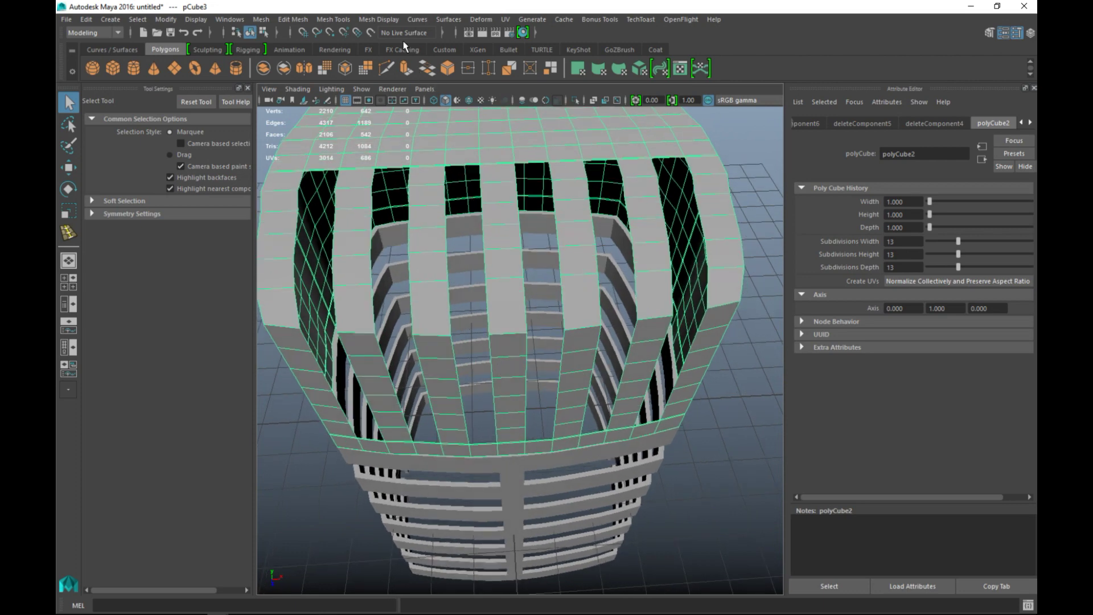
In the front view, insert vertical edge loops close to the side edges of the strips in the box's left half
click(379, 20)
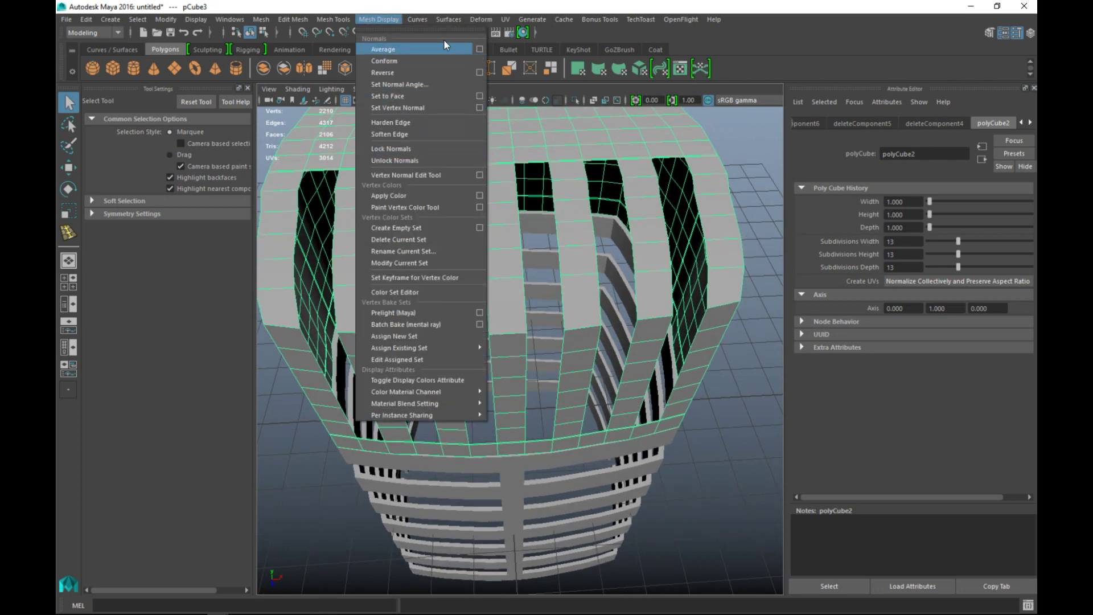
mouse_move(333, 19)
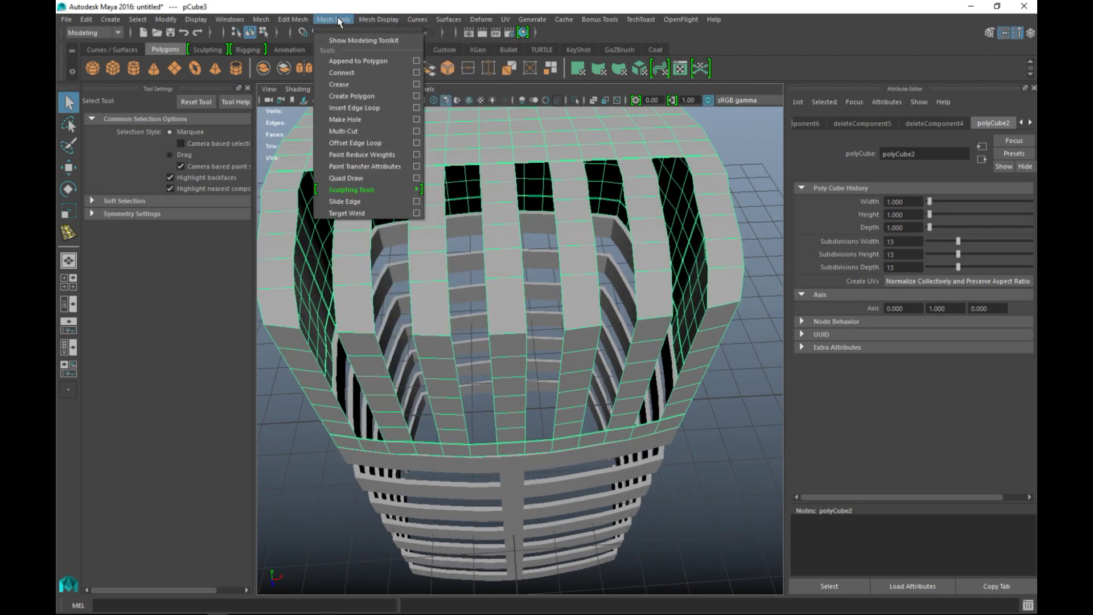
click(393, 108)
click(72, 287)
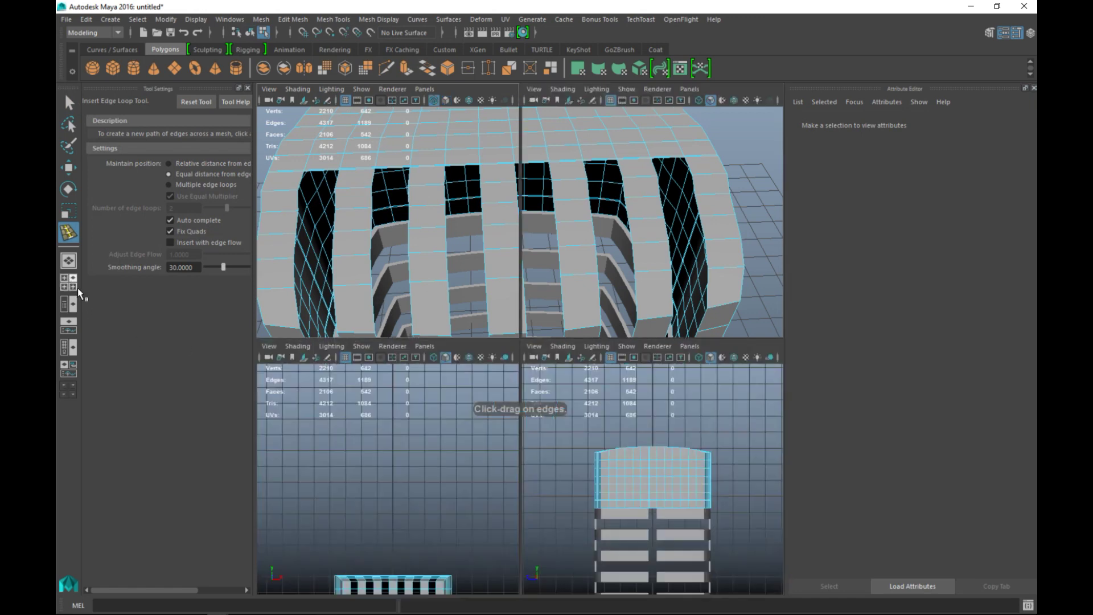
key(space)
alt+middle_drag(451, 490, 494, 319)
scroll(453, 415, up, 6)
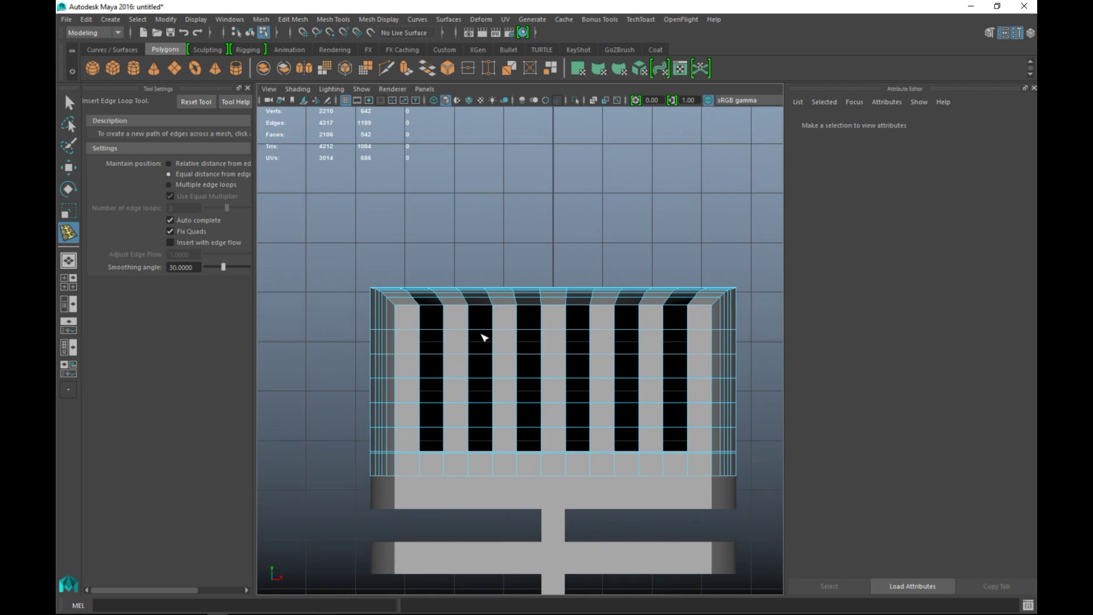
scroll(442, 381, up, 3)
alt+middle_drag(442, 381, 518, 374)
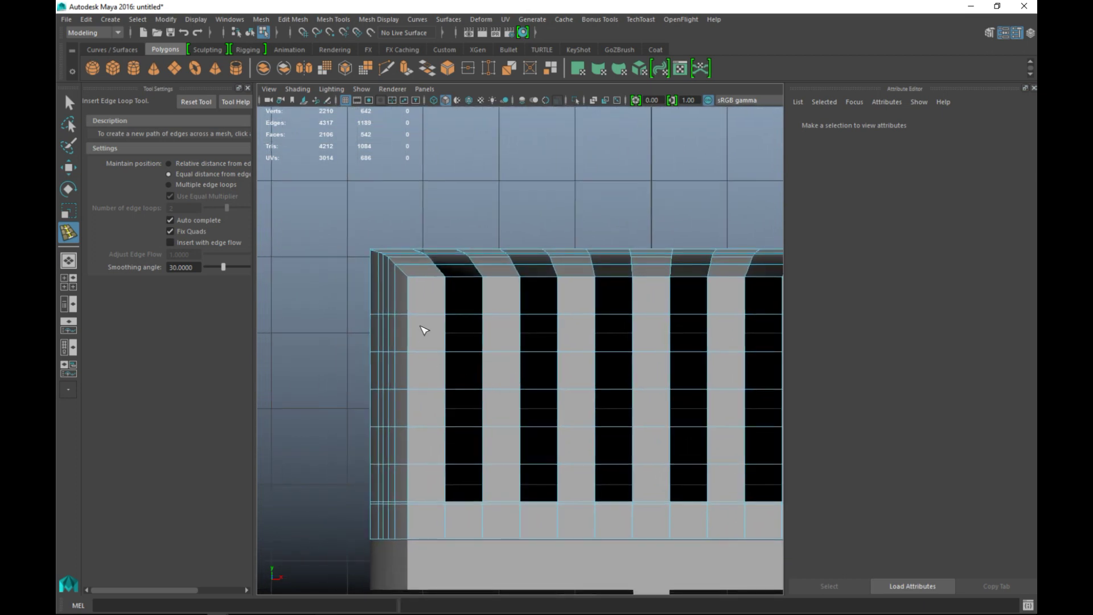
scroll(424, 330, up, 2)
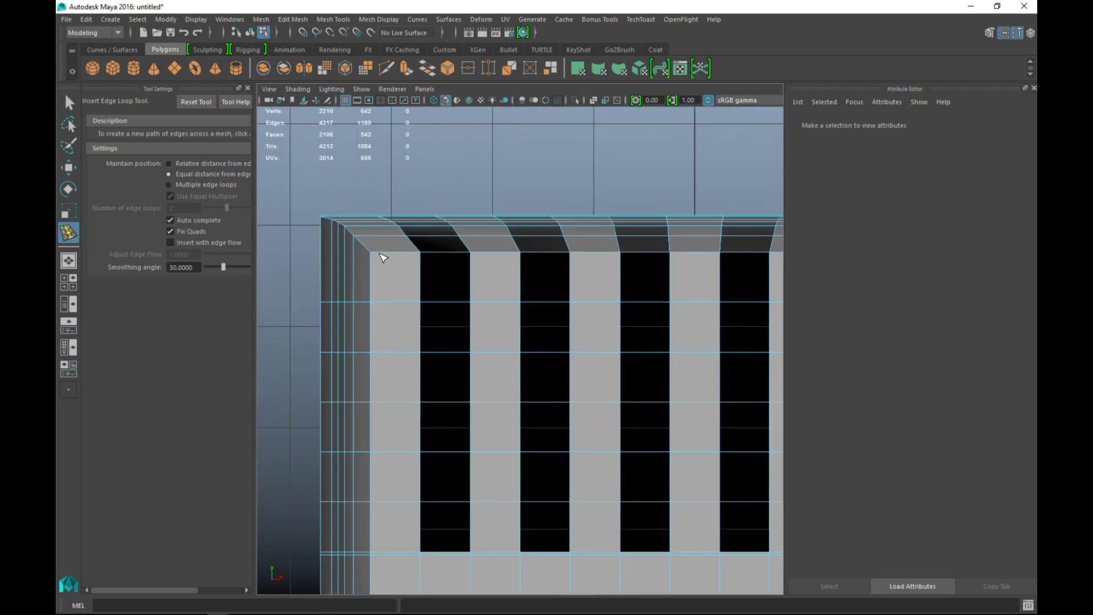
click(376, 256)
drag(409, 257, 621, 260)
Insert matching vertical edge loops along the side edges of the centre and right-hand strips of the box
alt+middle_drag(659, 317, 494, 279)
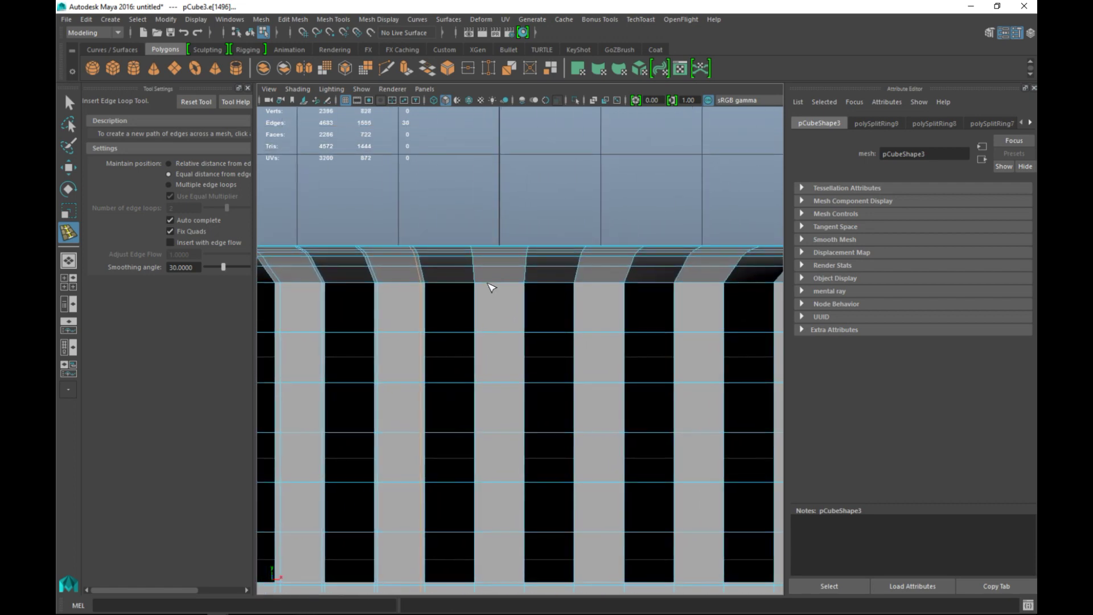
drag(491, 287, 624, 288)
alt+middle_drag(627, 334, 450, 381)
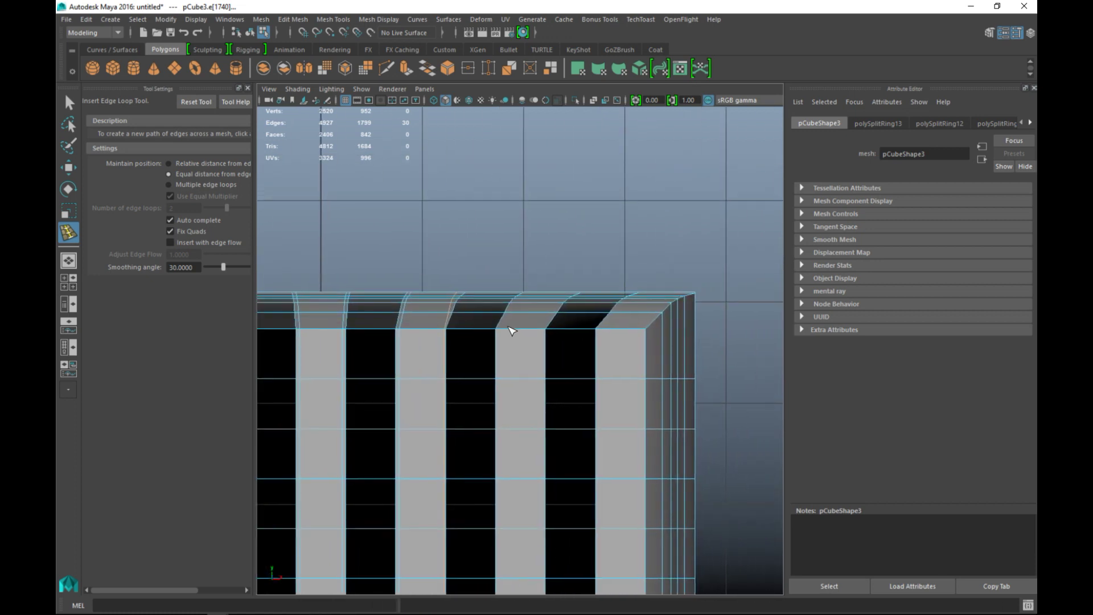
drag(514, 334, 642, 336)
key(q)
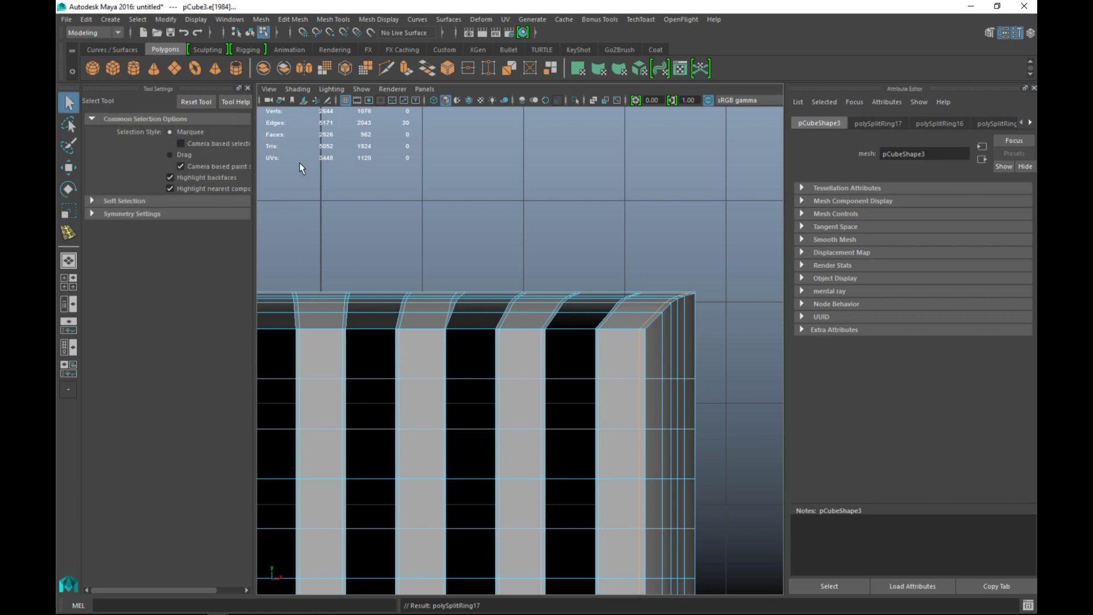
Hide the tool settings, return the box to object mode and display it with smooth mesh preview
click(248, 88)
scroll(382, 353, down, 5)
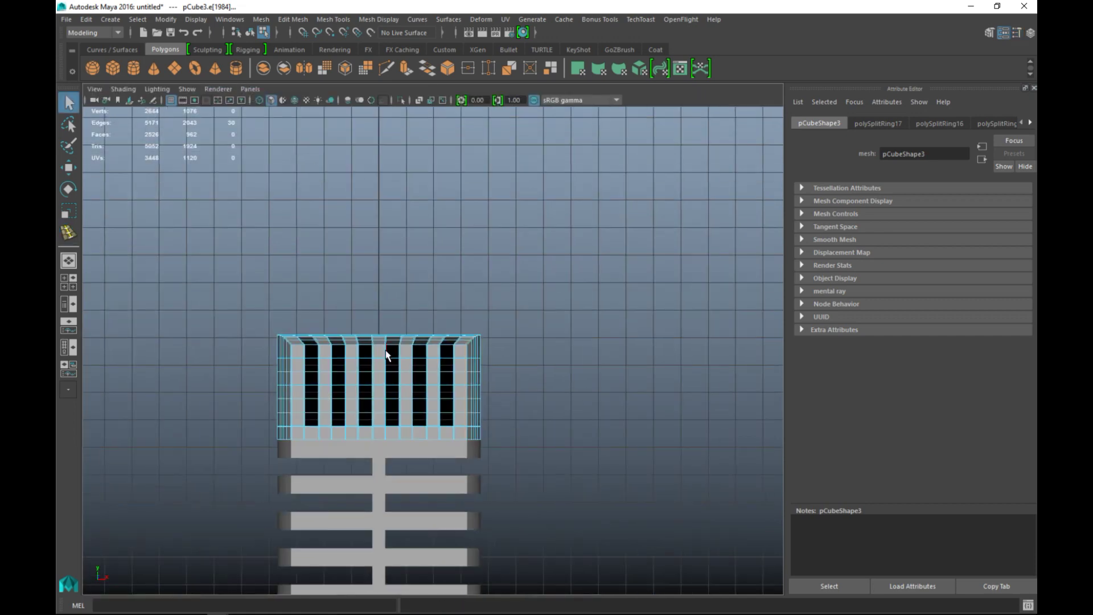
right_drag(383, 364, 452, 237)
click(471, 405)
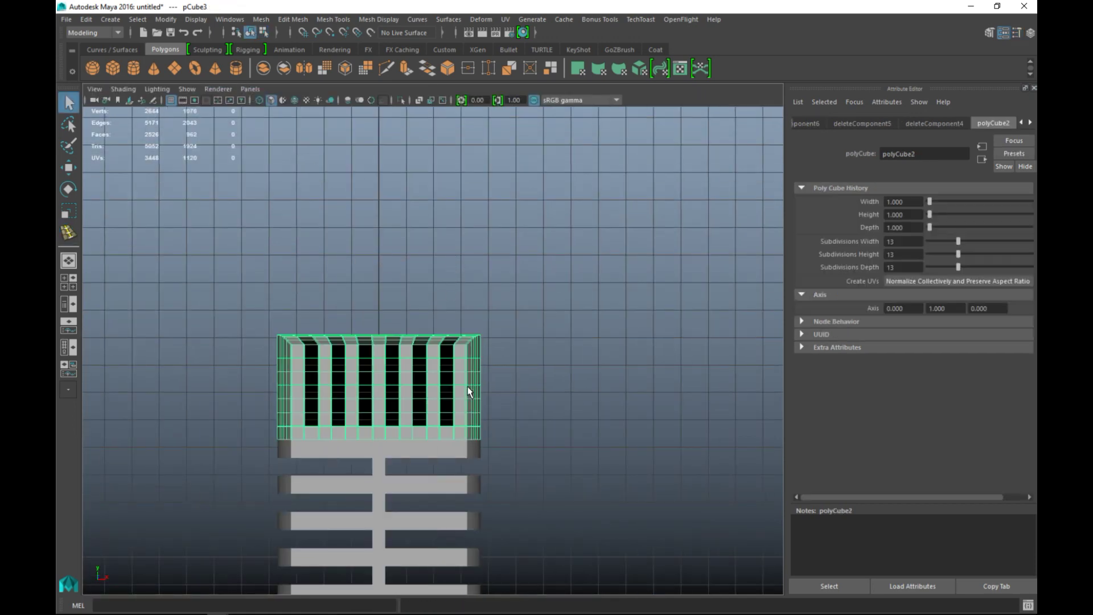
key(3)
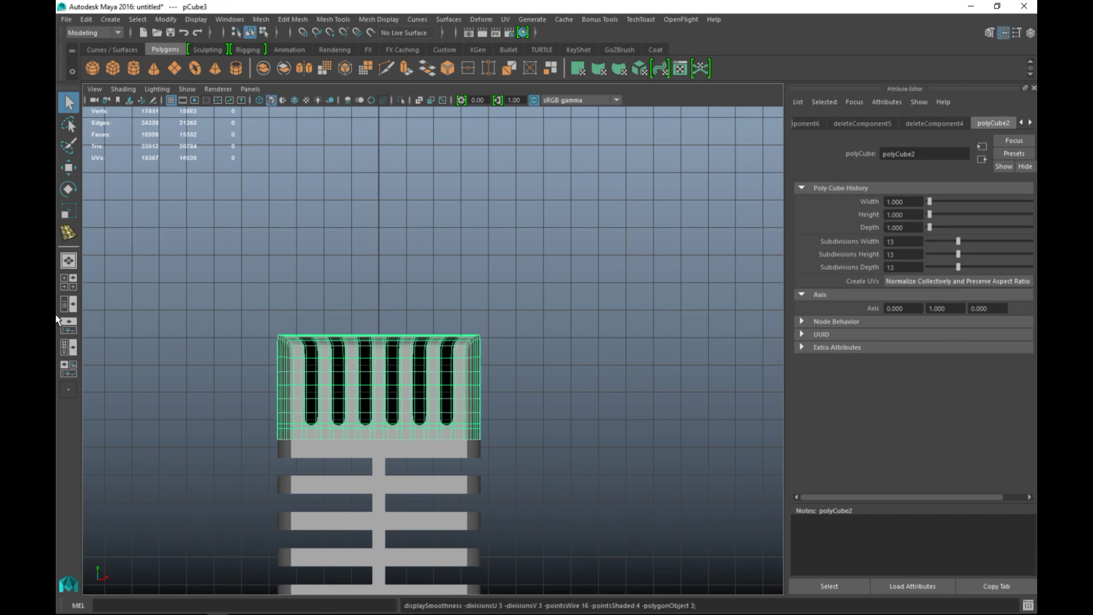
Examine the smoothed box and its sharpened strip openings from several angles in the perspective view
click(69, 282)
key(space)
scroll(640, 311, down, 5)
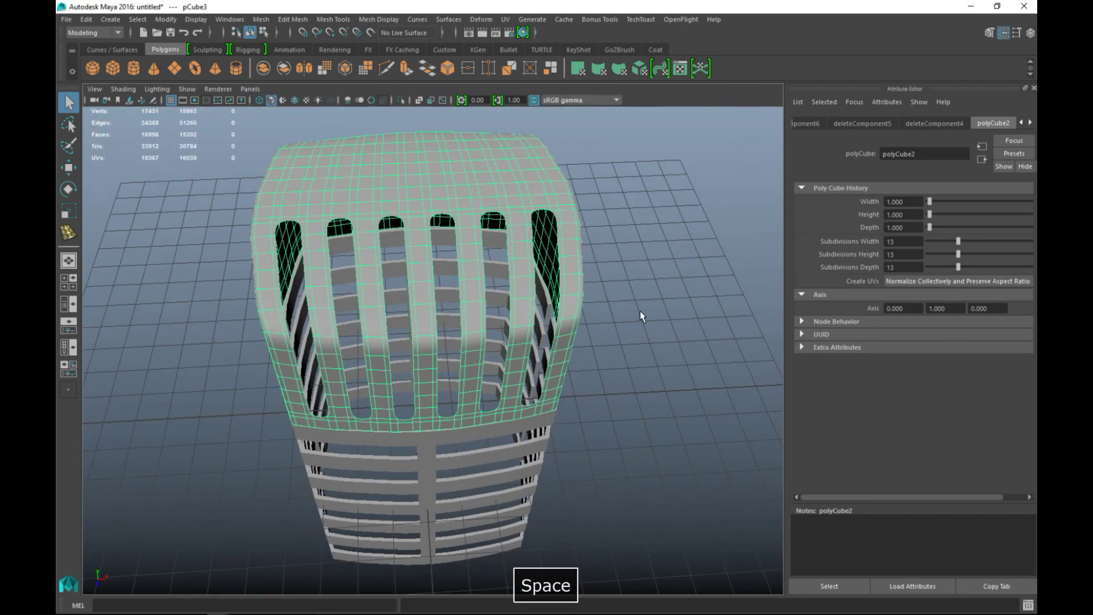
click(641, 313)
mouse_move(572, 402)
alt+mouse_down()
mouse_move(603, 384)
mouse_move(686, 383)
mouse_move(574, 403)
alt+mouse_up()
alt+drag(638, 395, 605, 398)
click(388, 268)
alt+drag(343, 334, 486, 359)
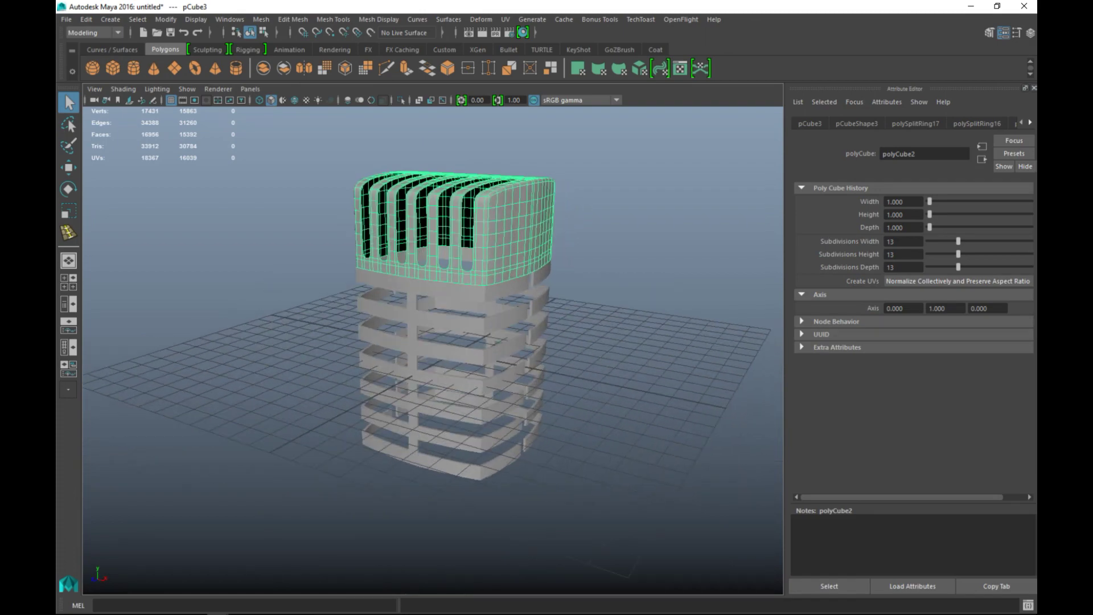
mouse_move(683, 305)
alt+mouse_down()
mouse_move(676, 310)
mouse_move(696, 308)
alt+mouse_up()
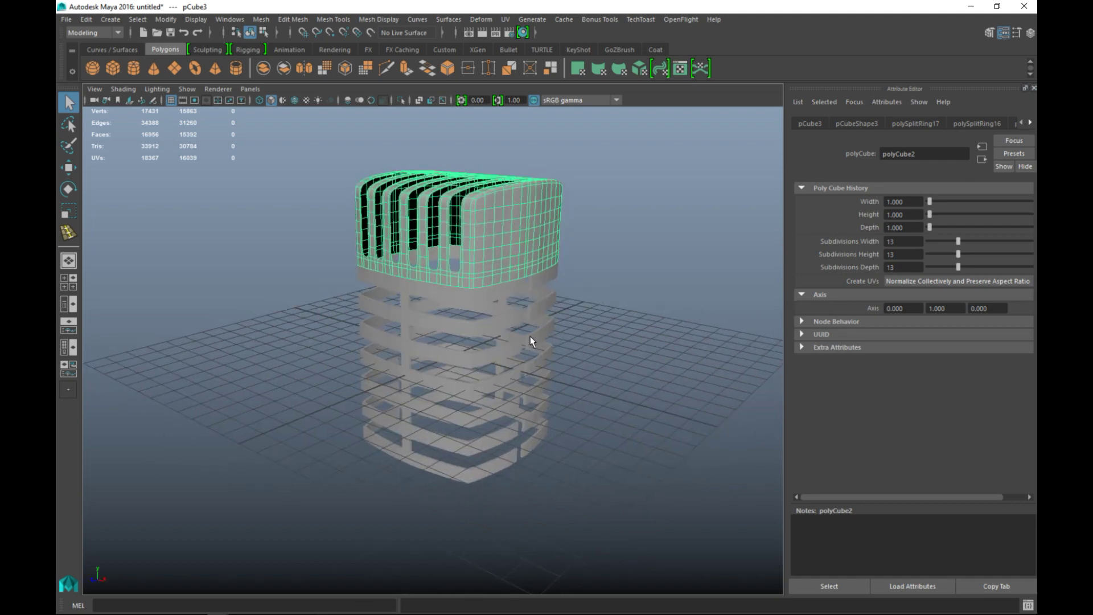
Scale the top box down slightly along its height
key(r)
drag(457, 201, 462, 219)
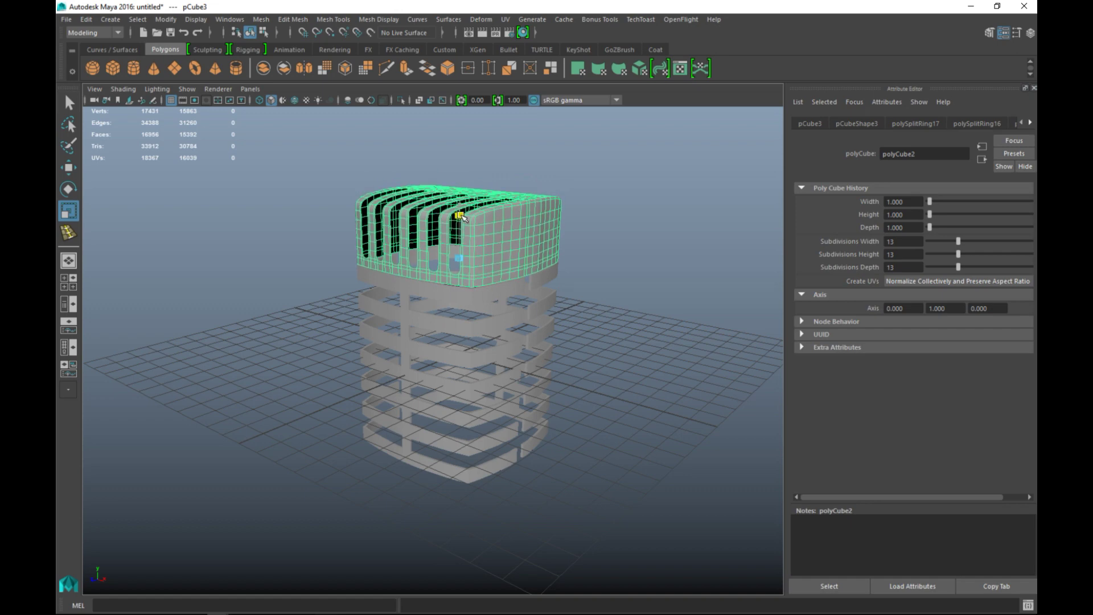
drag(461, 217, 462, 210)
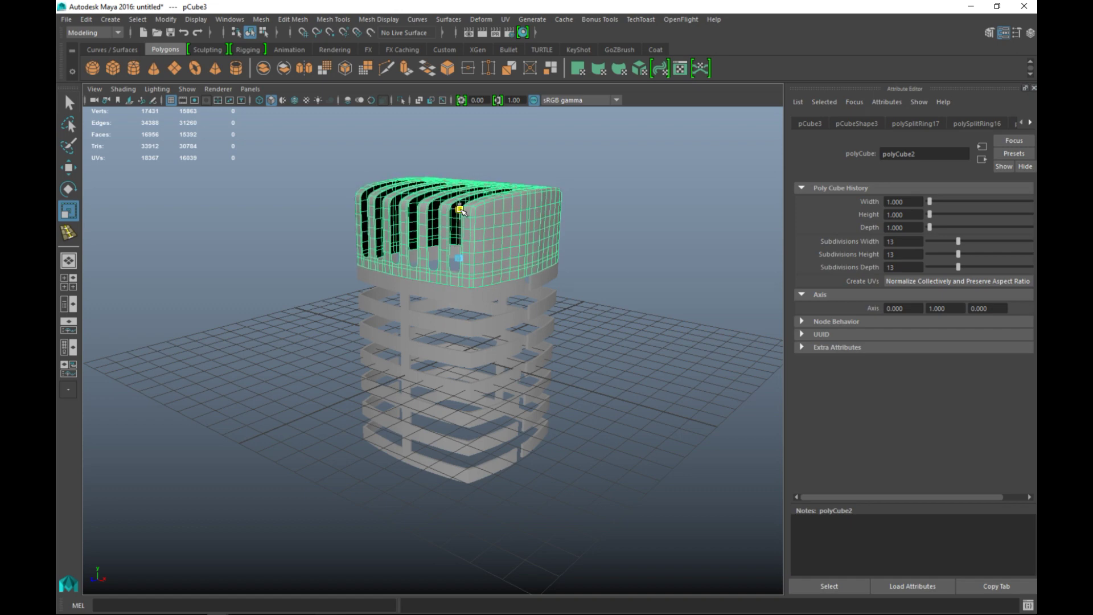
drag(461, 210, 462, 210)
Compare the box with and without smooth mesh preview from several angles, also switching between wireframe and shaded display
alt+drag(542, 317, 477, 433)
scroll(562, 363, up, 3)
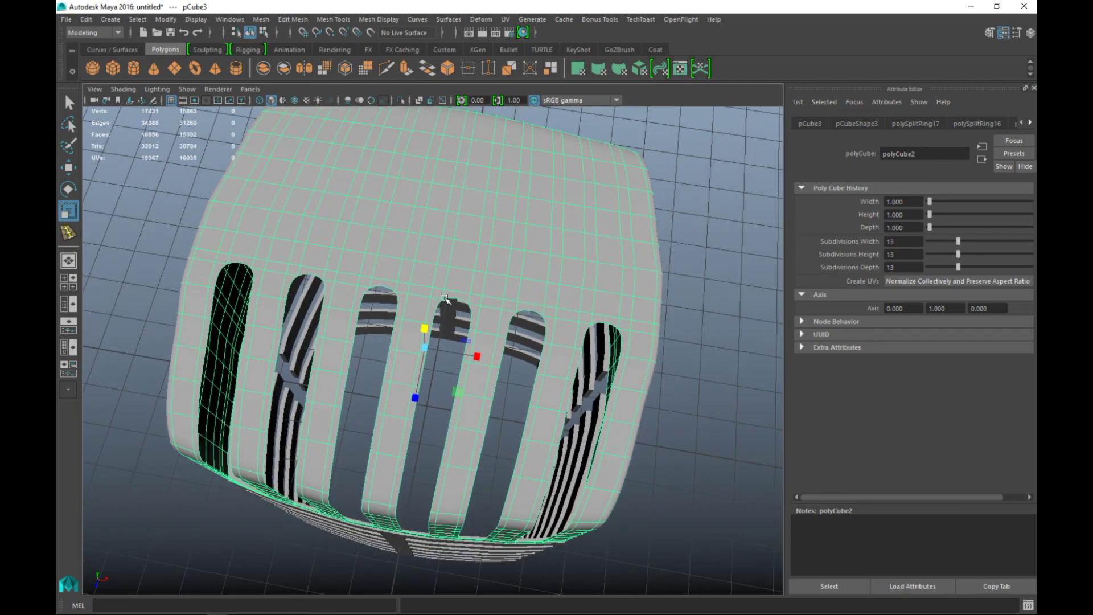
key(1)
scroll(579, 340, down, 7)
scroll(580, 342, up, 3)
key(3)
click(624, 383)
alt+drag(620, 395, 562, 351)
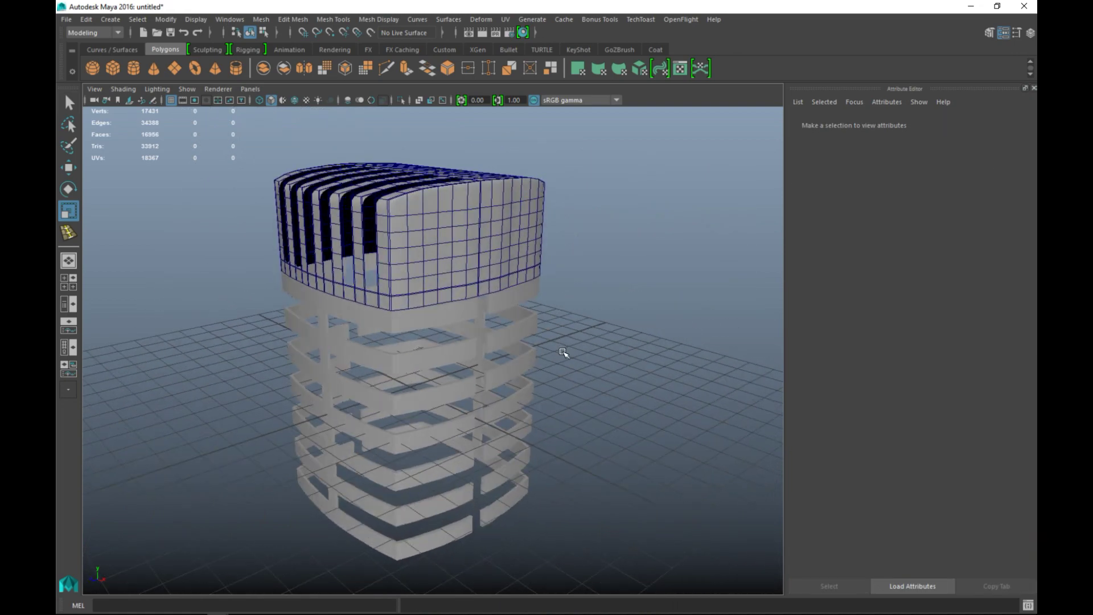
key(4)
key(5)
key(F9)
alt+drag(615, 300, 540, 332)
Try smooth mesh preview on the front half of the building's curved walls and turn it off again
click(482, 360)
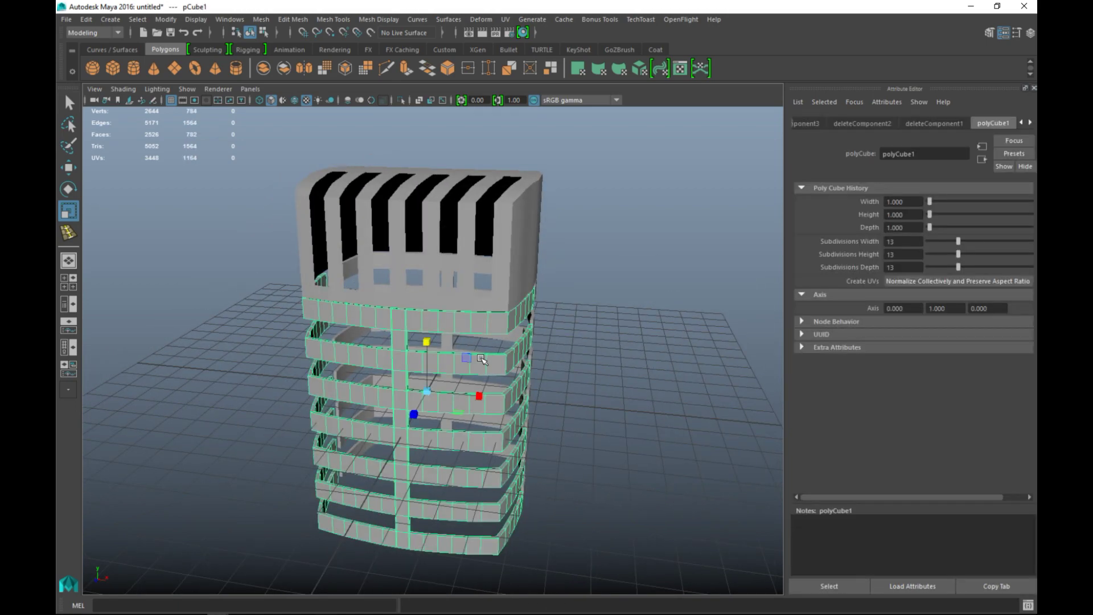
key(3)
alt+drag(599, 391, 621, 400)
key(1)
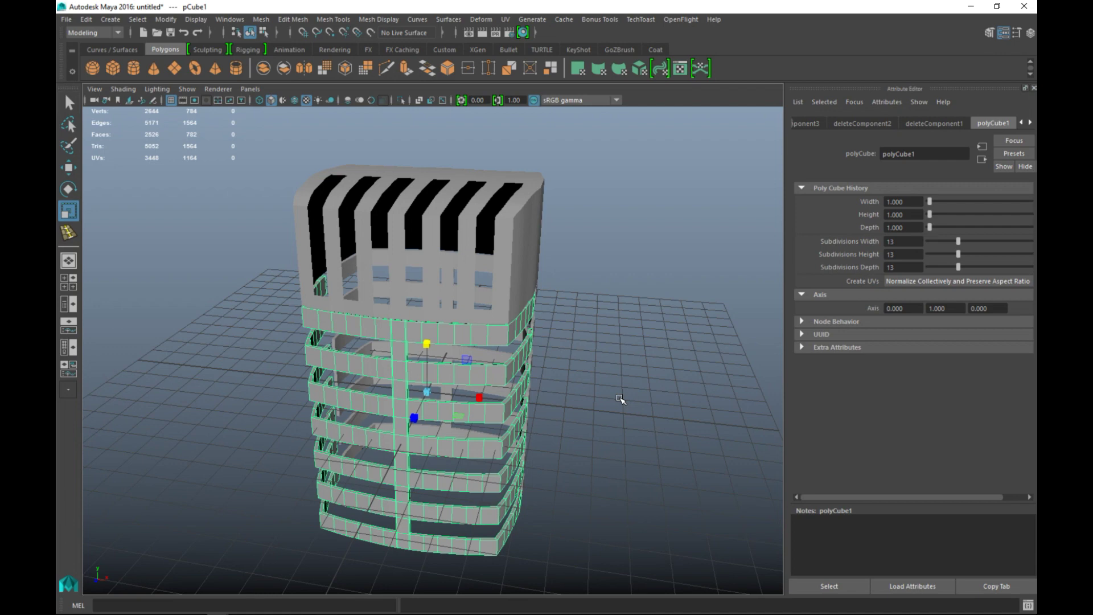
Select the top box and display it in wireframe in the side view
scroll(620, 401, down, 4)
alt+middle_drag(615, 408, 649, 388)
alt+drag(650, 389, 503, 354)
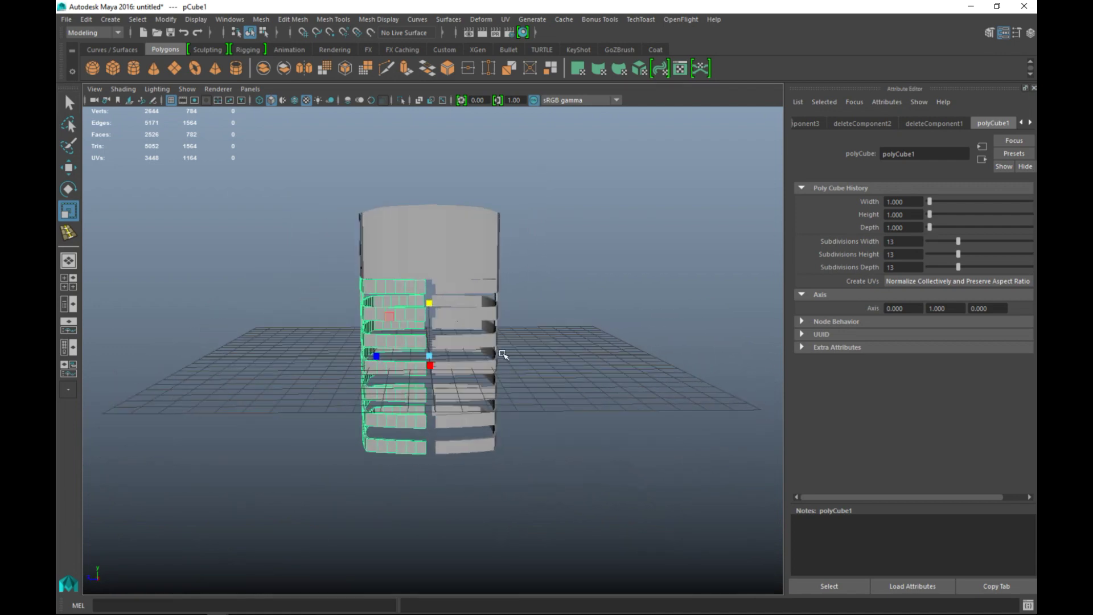
click(458, 256)
alt+middle_drag(460, 257, 506, 380)
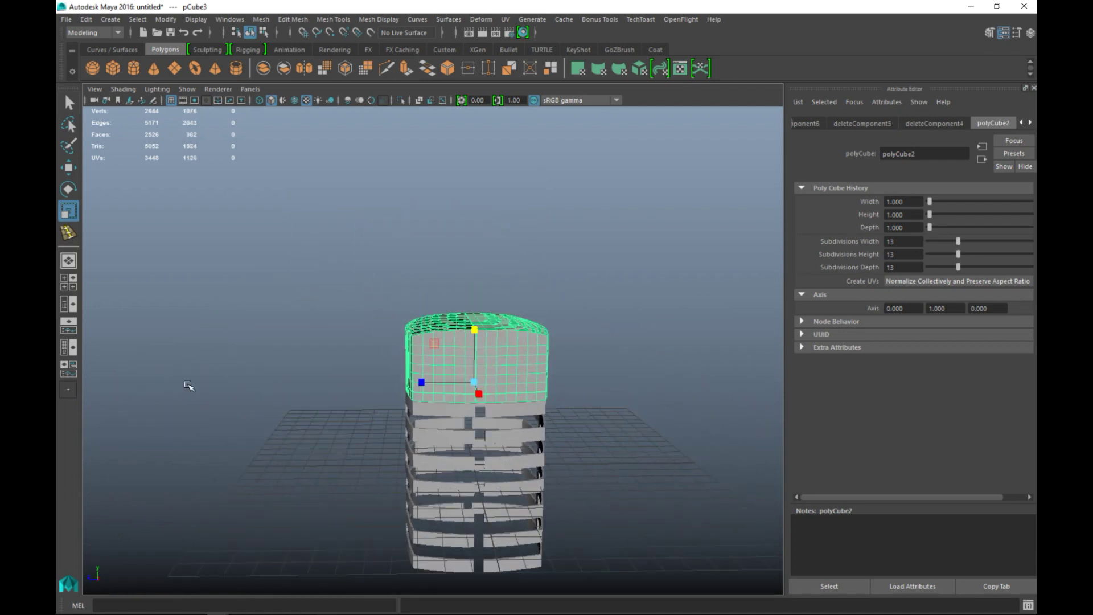
click(73, 285)
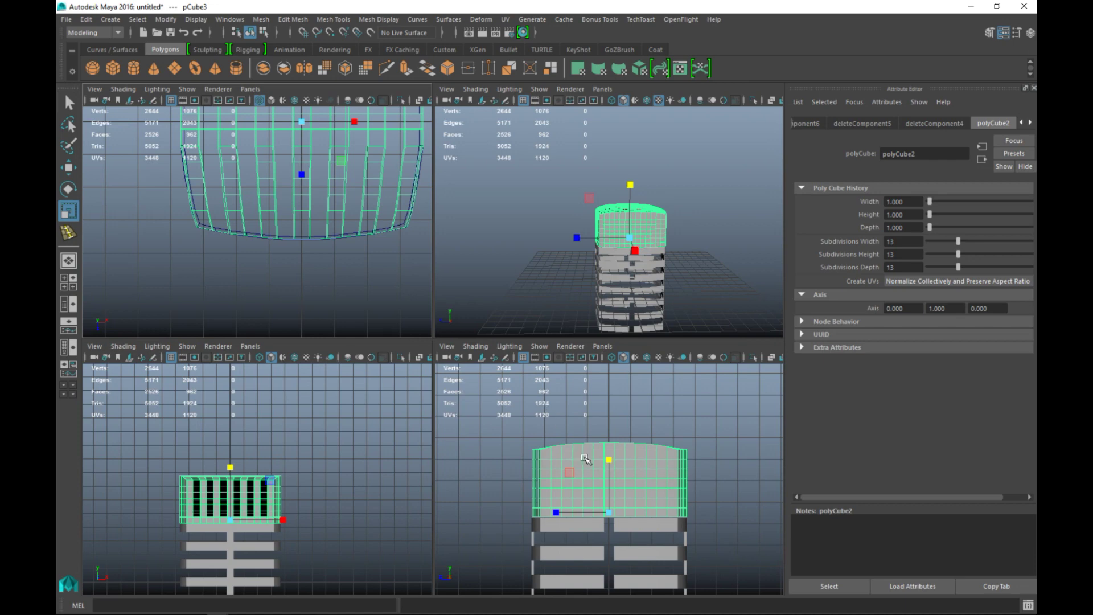
key(space)
scroll(567, 452, up, 2)
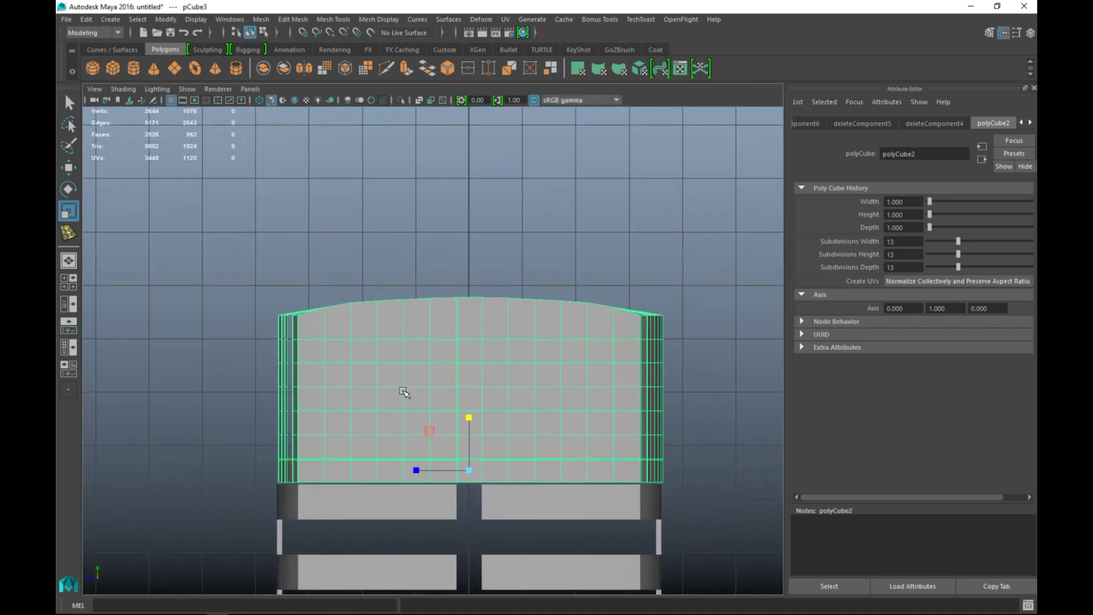
key(4)
Select the roof vertices between the box's outer corners and move them up slightly
right_drag(318, 332, 288, 291)
mouse_move(304, 270)
mouse_down()
mouse_move(351, 388)
mouse_move(349, 325)
mouse_move(639, 342)
mouse_move(624, 334)
mouse_up()
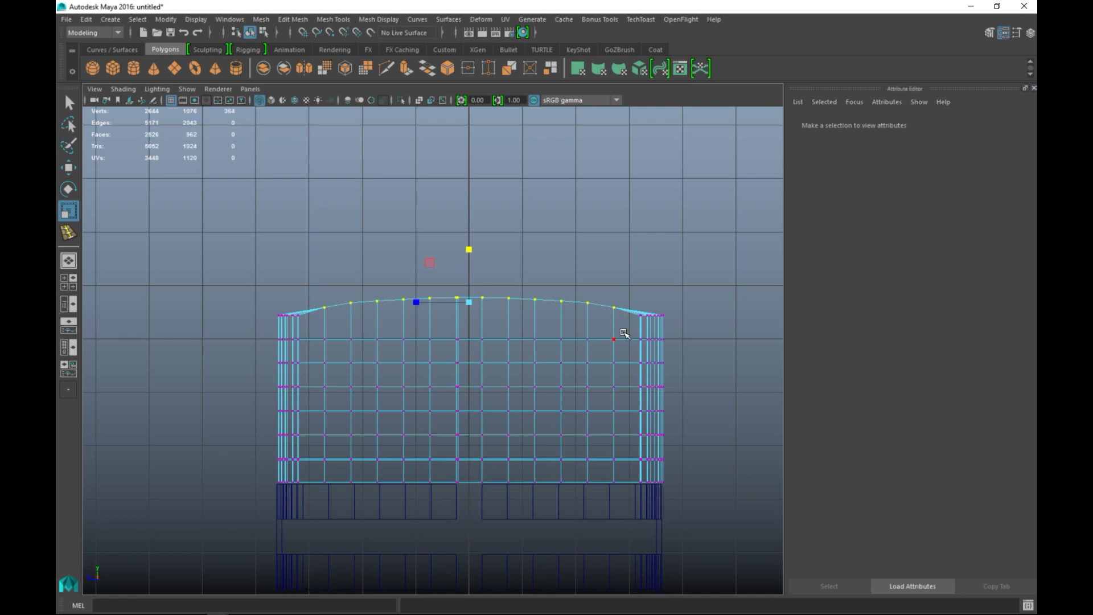
key(w)
drag(475, 245, 472, 238)
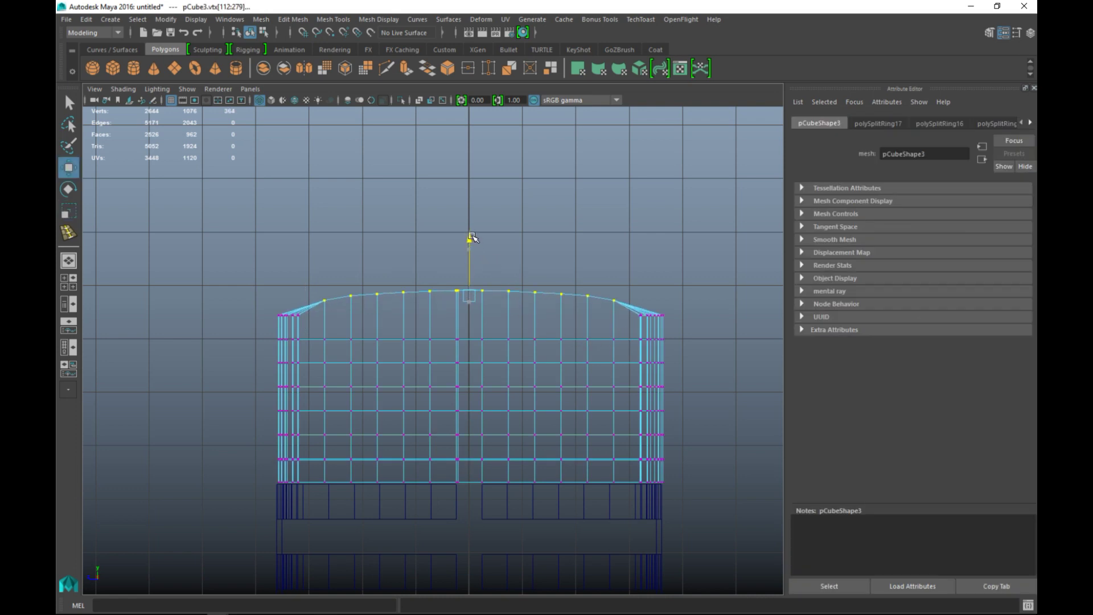
Raise progressively narrower groups of the roof's middle vertices in small amounts to build a steeper, rounded arch
drag(336, 266, 608, 330)
drag(470, 235, 471, 231)
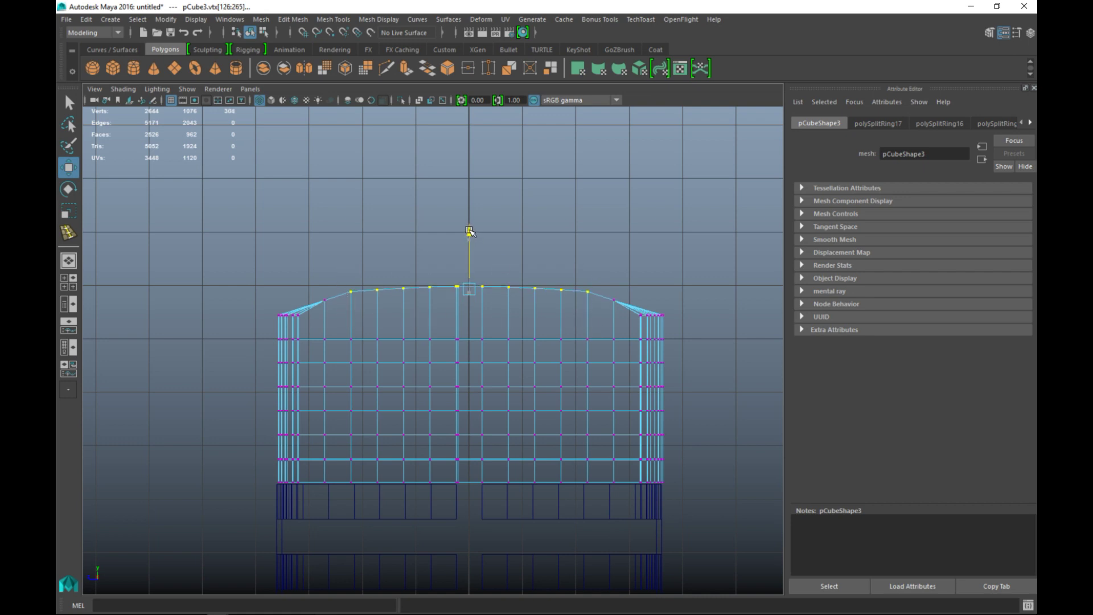
drag(372, 261, 572, 326)
drag(471, 234, 470, 230)
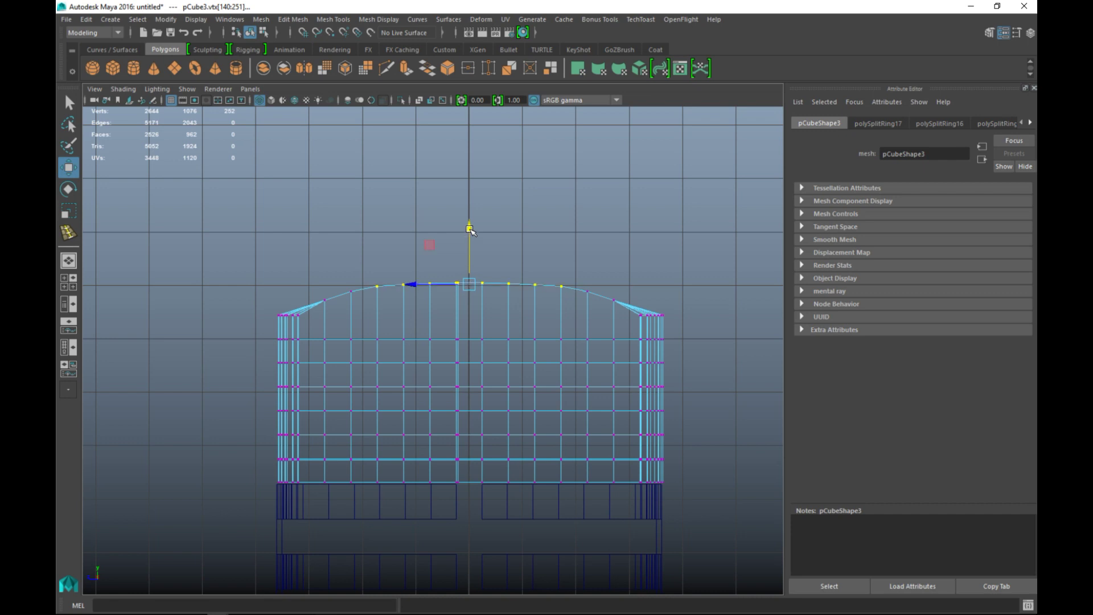
drag(387, 262, 556, 311)
drag(471, 232, 471, 229)
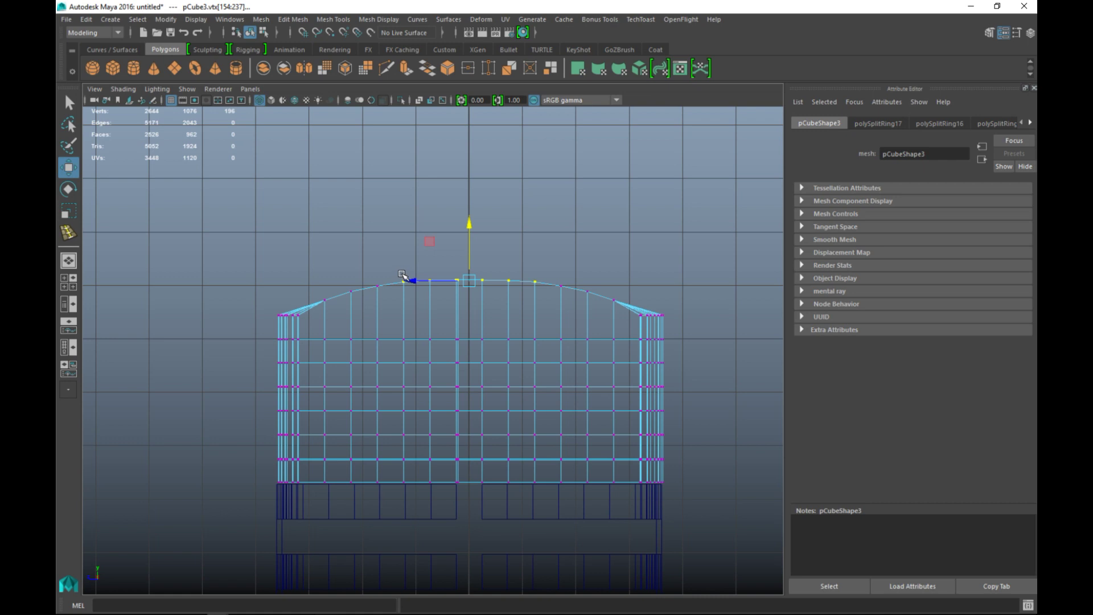
drag(434, 283, 493, 283)
drag(470, 229, 499, 302)
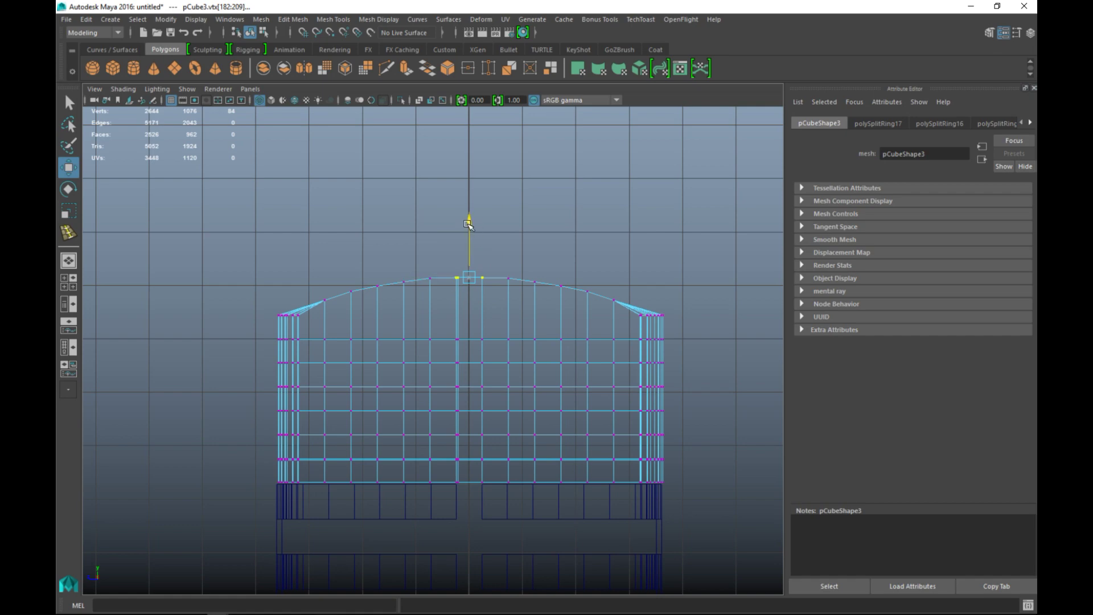
drag(468, 223, 468, 224)
Go back to the perspective view, clear the vertex selection and return the box to object mode
click(72, 281)
key(space)
click(601, 303)
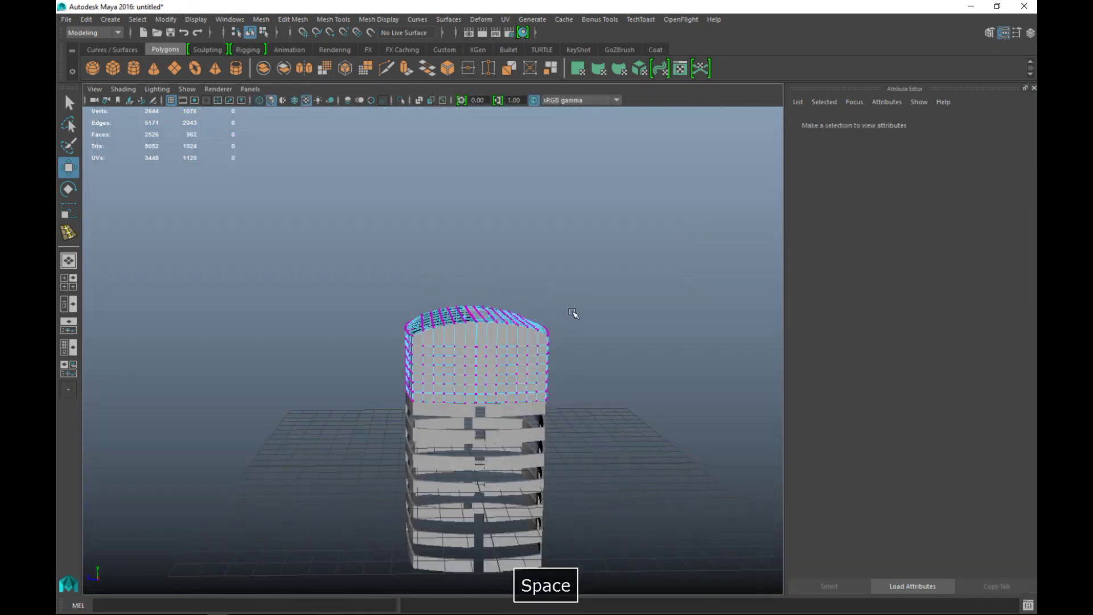
right_drag(546, 274, 550, 251)
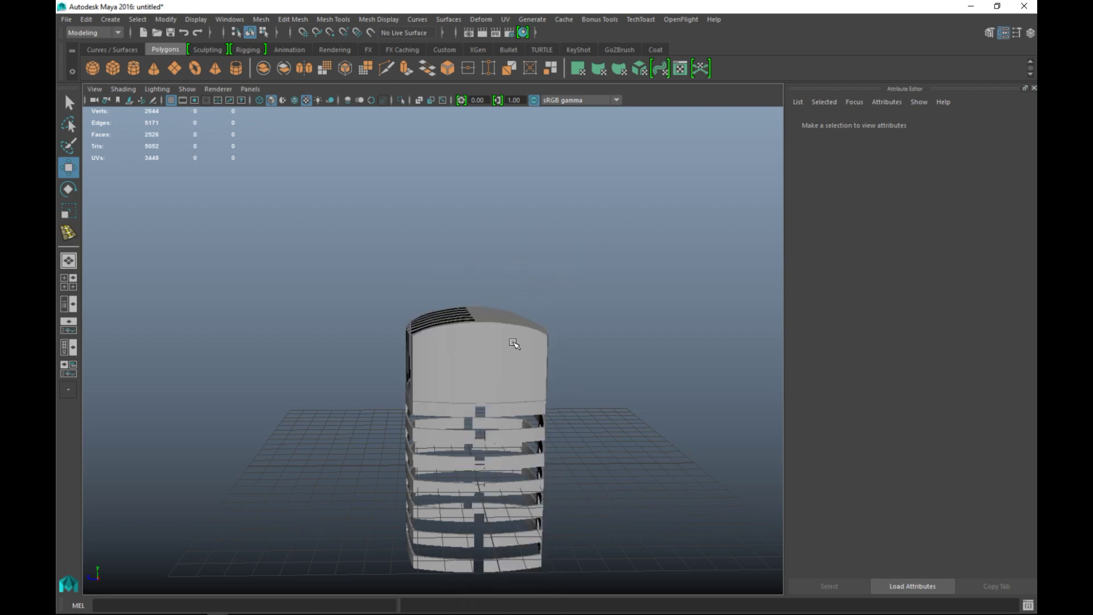
Turn off the top box's smooth preview, apply a mesh Smooth with 1 division, and clear the selection
click(629, 394)
alt+drag(460, 380, 491, 427)
click(529, 340)
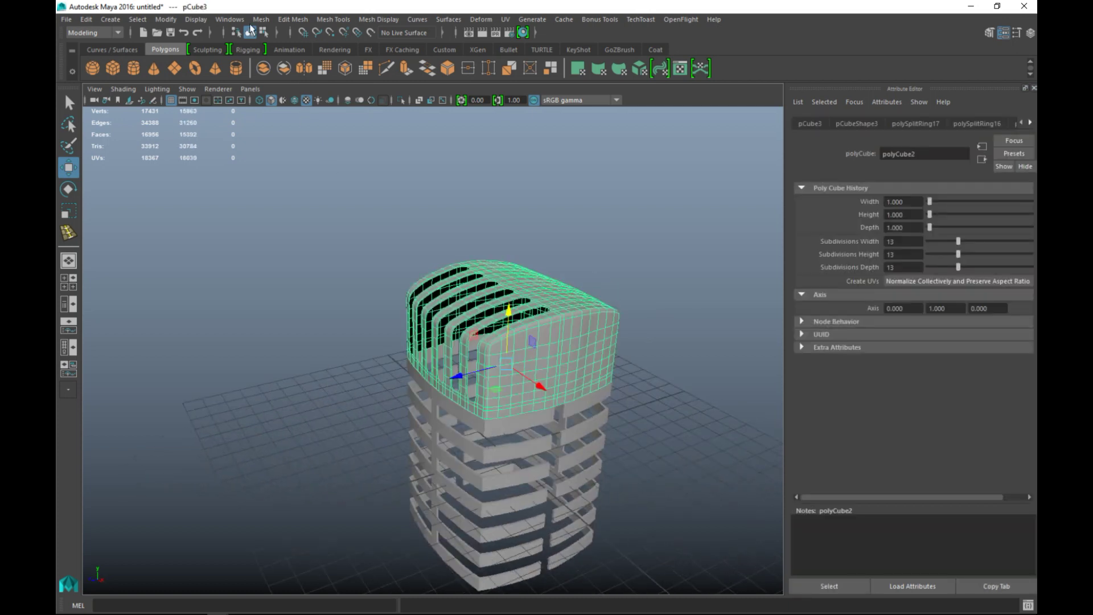
key(1)
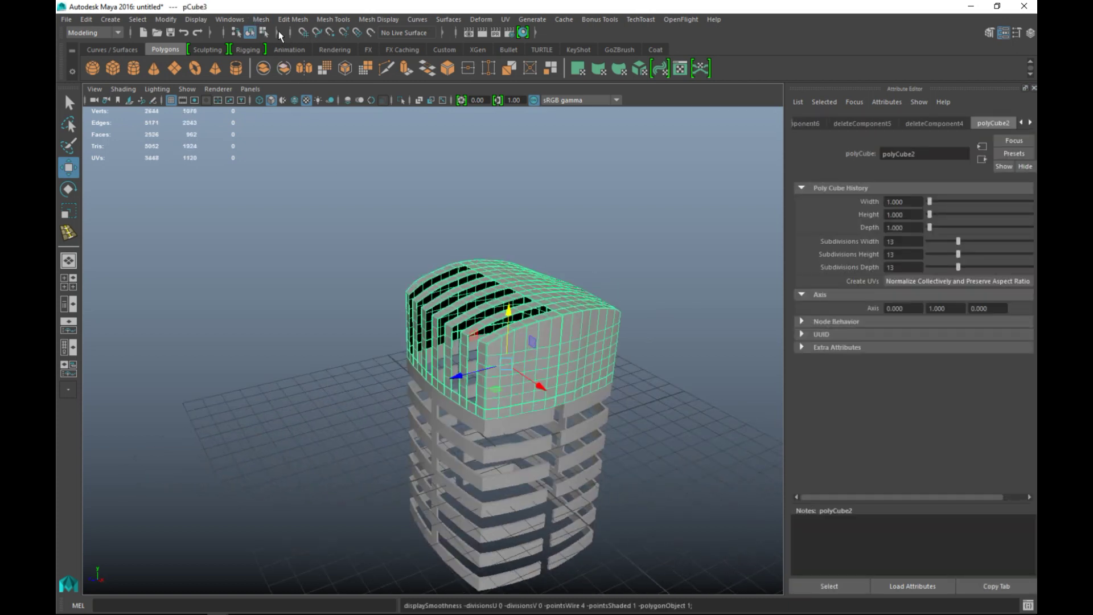
click(260, 21)
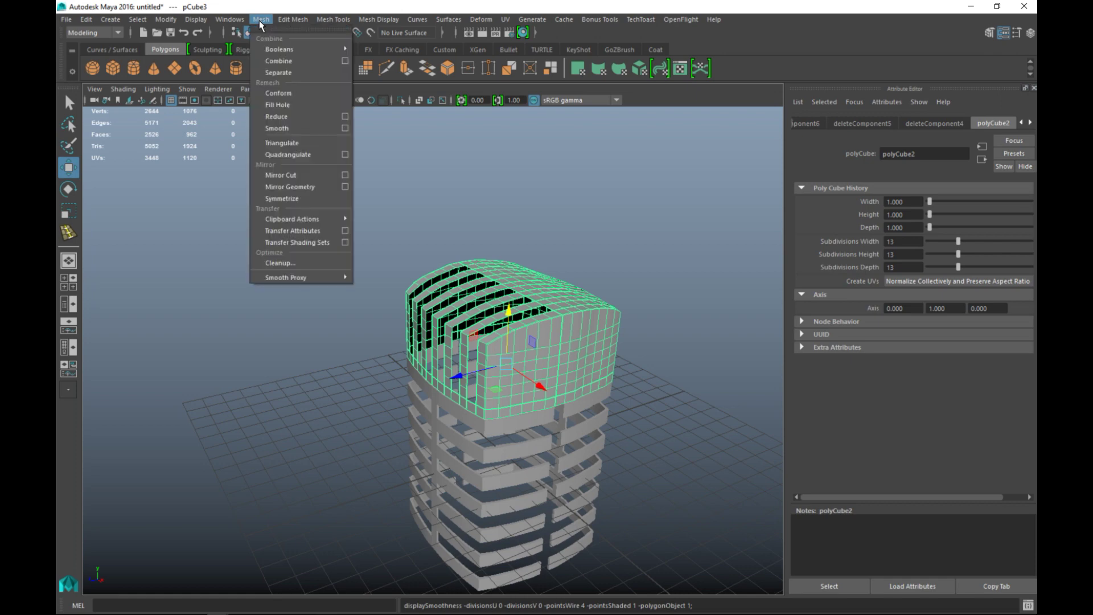
click(296, 127)
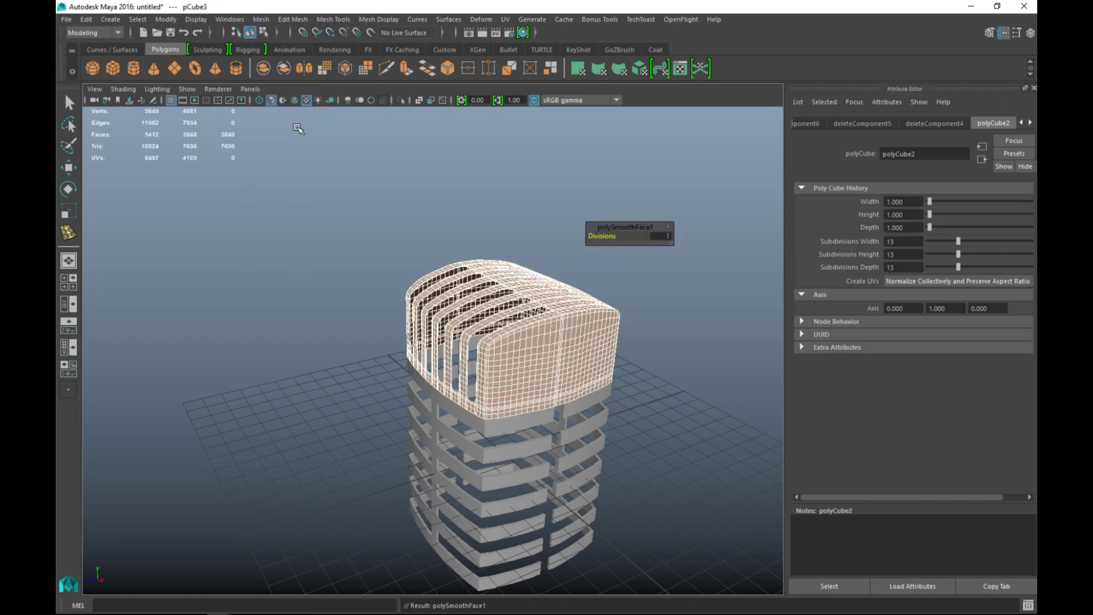
click(692, 350)
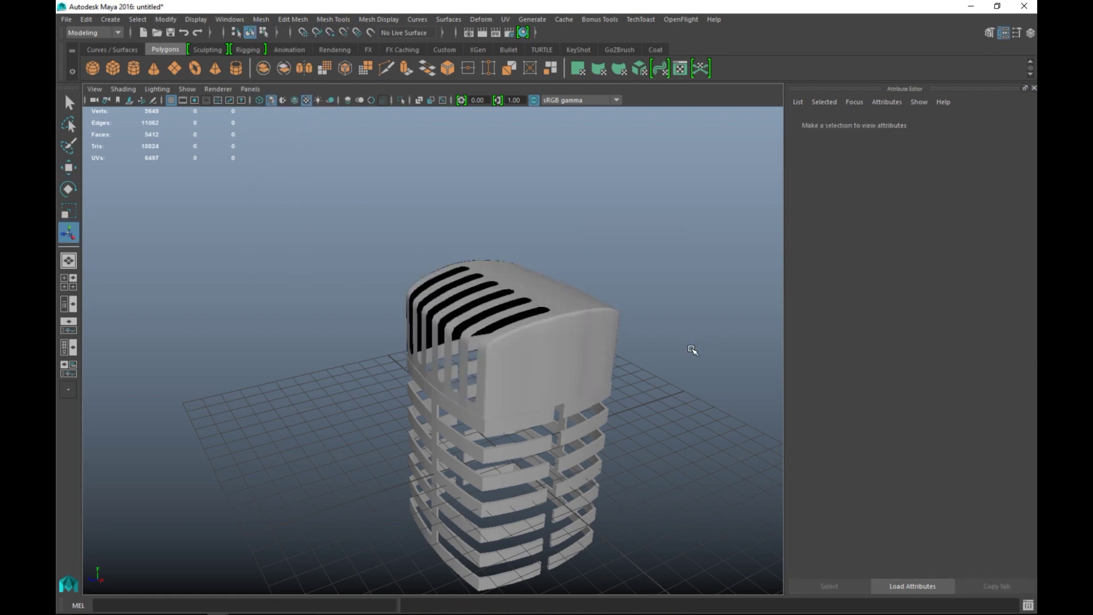
Duplicate the smoothed top box and rotate the copy 180 degrees about Z so it is upside down
alt+drag(650, 417, 501, 319)
scroll(566, 401, up, 3)
click(520, 263)
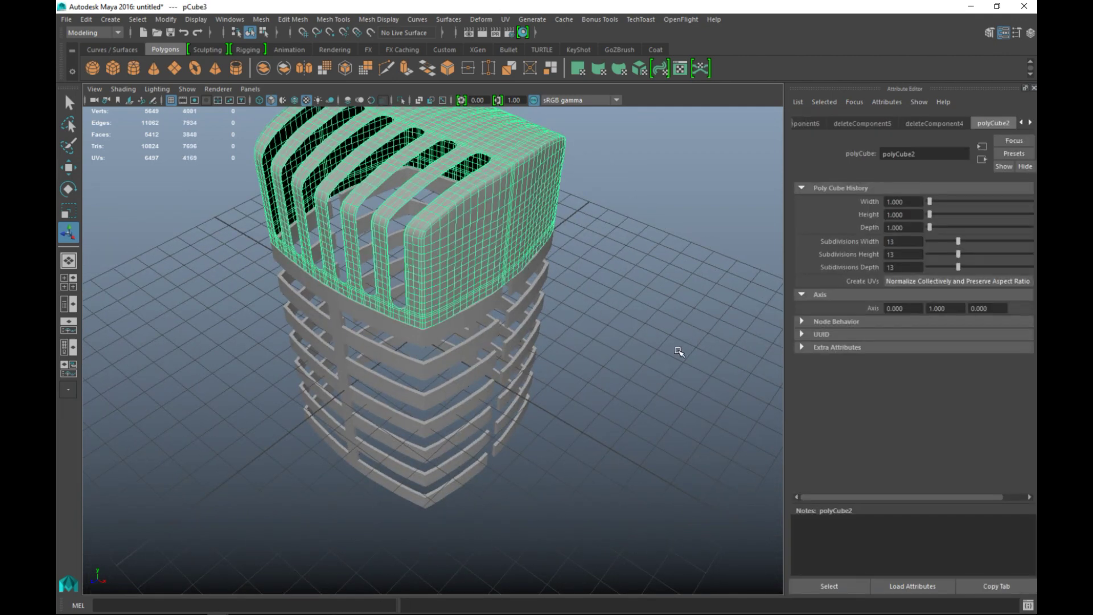
key(ctrl+d)
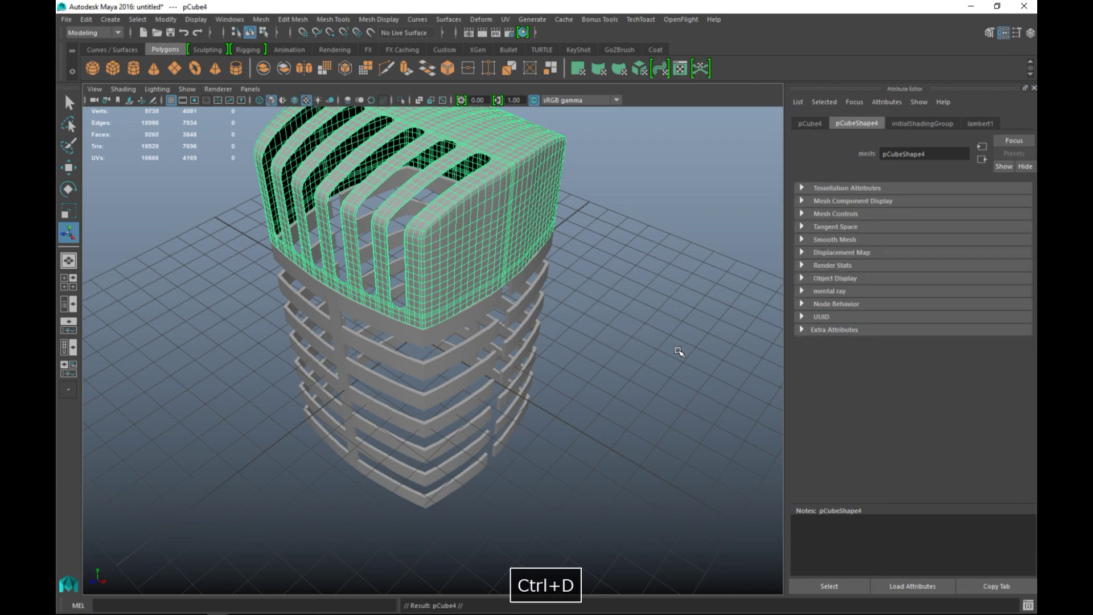
scroll(652, 377, down, 5)
key(e)
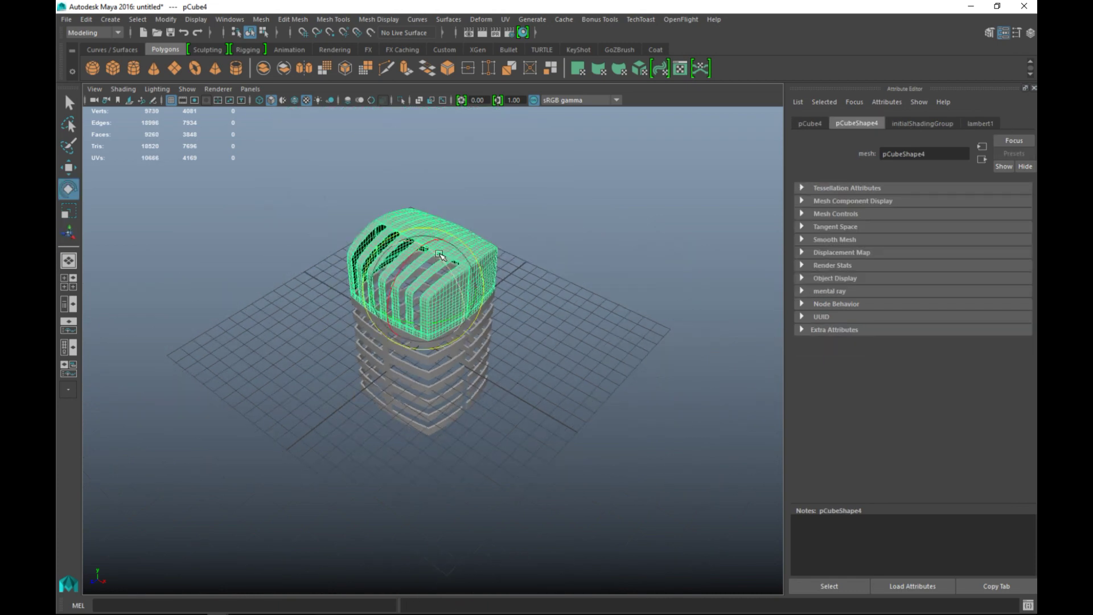
drag(438, 255, 435, 325)
Move the flipped box down to the base of the banded walls, refining its height in the front view
key(w)
drag(422, 244, 423, 336)
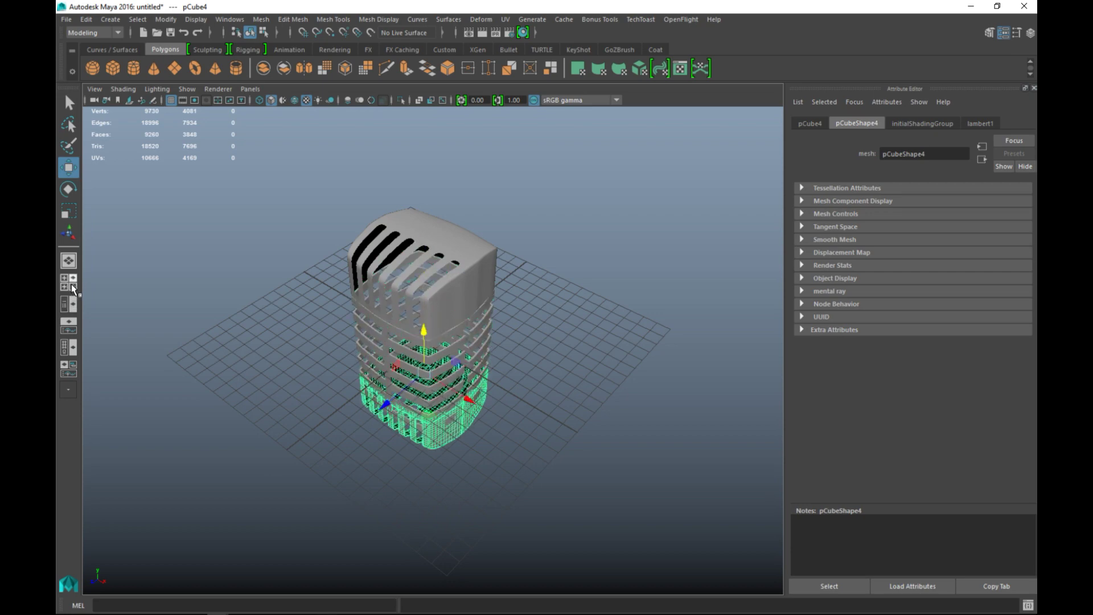
click(73, 290)
key(space)
scroll(354, 451, up, 5)
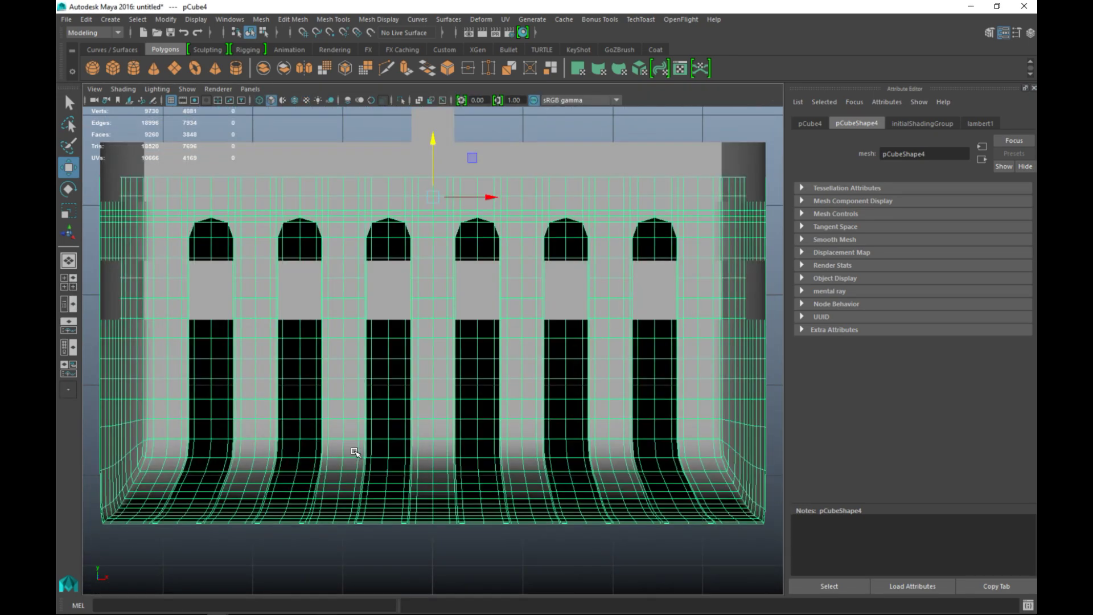
scroll(369, 437, down, 5)
drag(431, 229, 445, 289)
scroll(446, 309, up, 3)
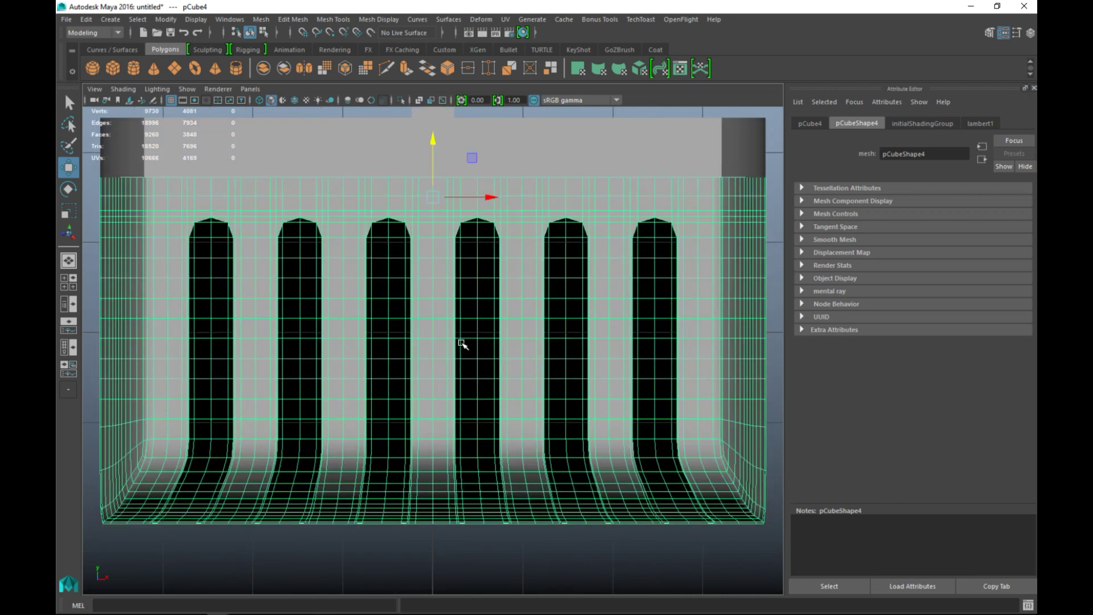
Display the front view in wireframe and lower the flipped box until it is flush beneath the lowest wall band
key(4)
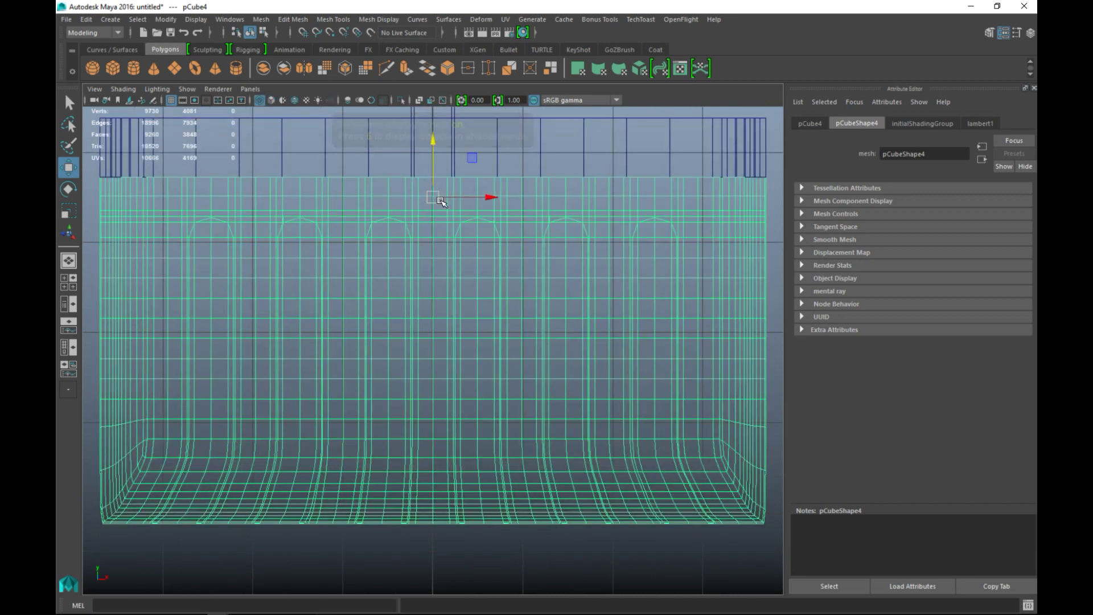
scroll(543, 312, up, 3)
scroll(542, 311, up, 2)
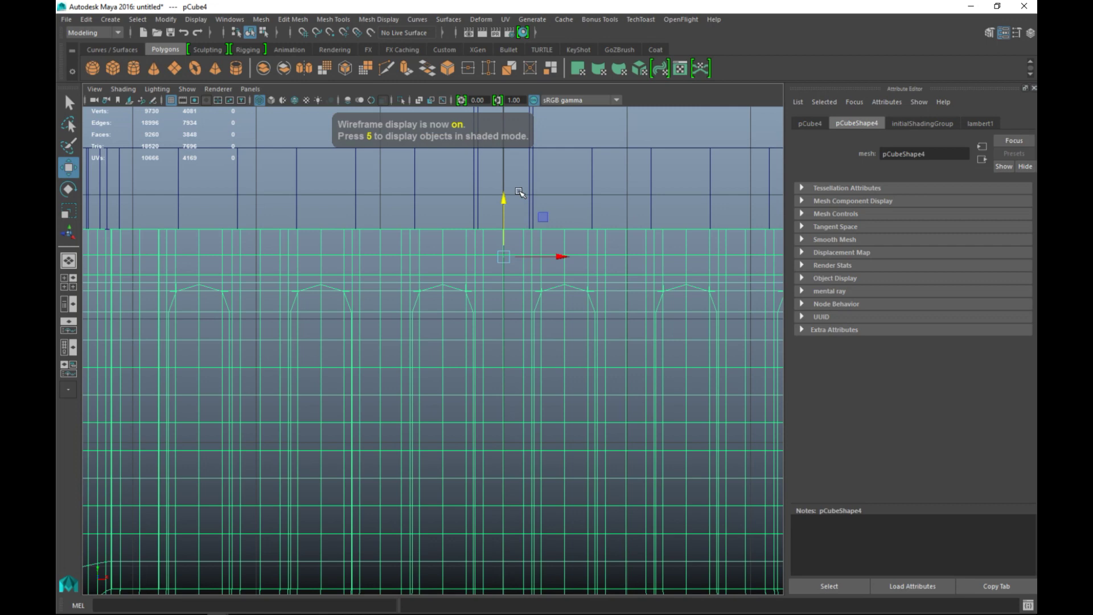
drag(507, 203, 501, 267)
scroll(504, 228, down, 6)
alt+middle_drag(501, 267, 531, 431)
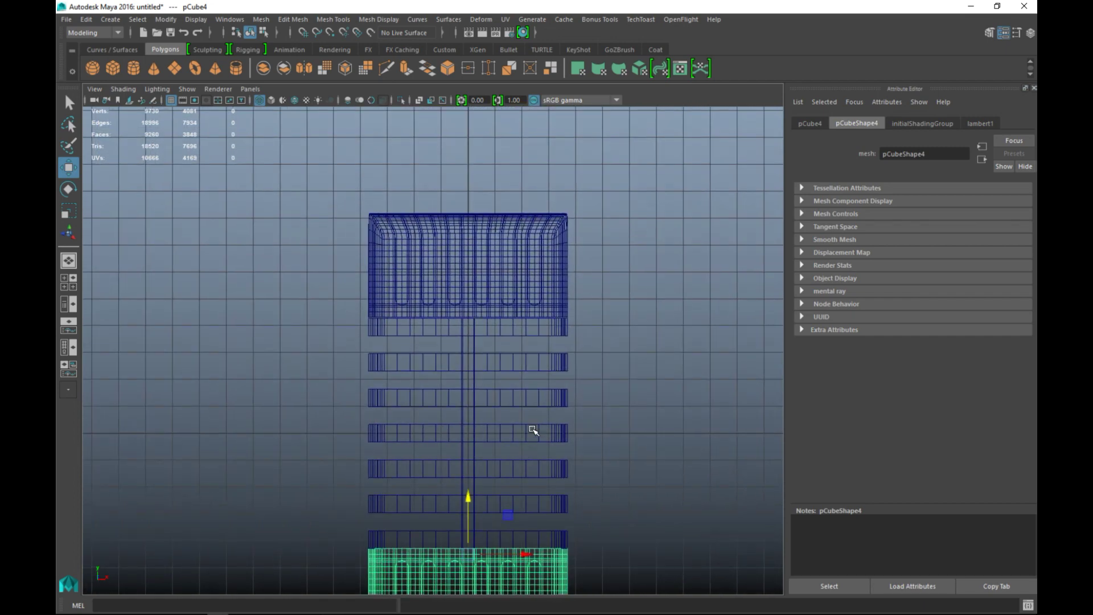
Check the joint between the top box and the uppermost band, and examine the whole model from below in perspective
scroll(532, 431, up, 5)
click(459, 199)
scroll(503, 307, up, 3)
scroll(507, 325, down, 6)
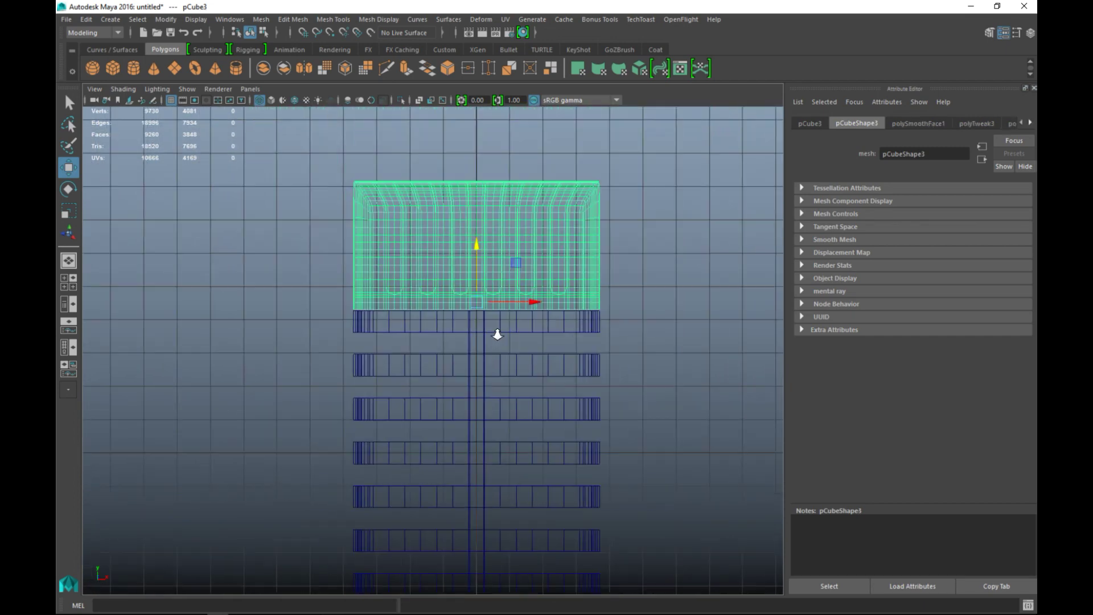
click(70, 288)
key(space)
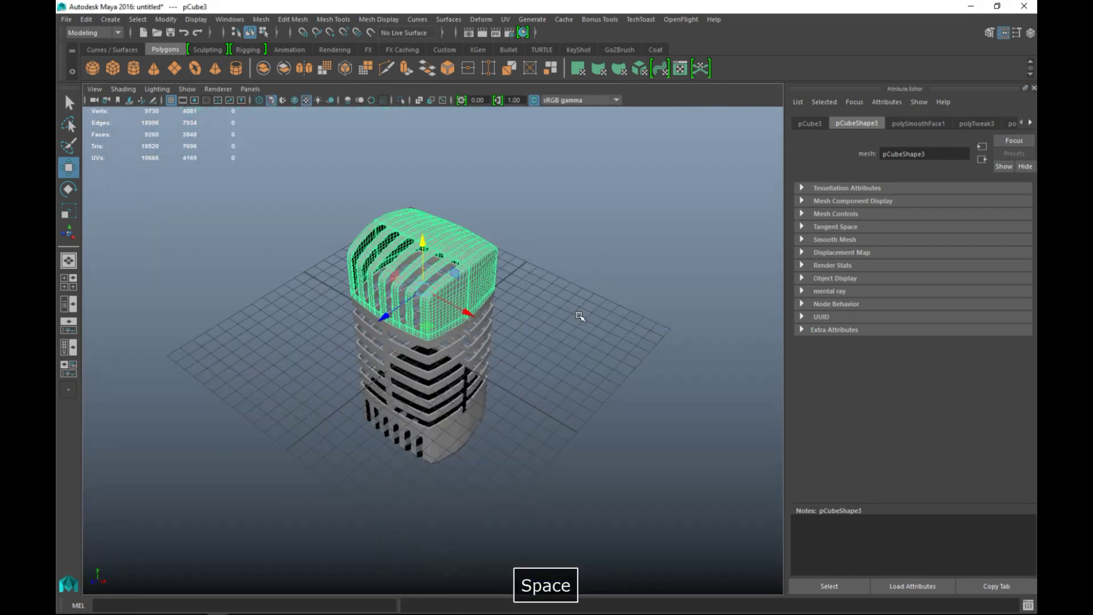
mouse_move(597, 384)
alt+mouse_down()
mouse_move(571, 371)
mouse_move(593, 371)
mouse_move(593, 395)
alt+mouse_up()
scroll(600, 392, up, 5)
scroll(601, 391, down, 8)
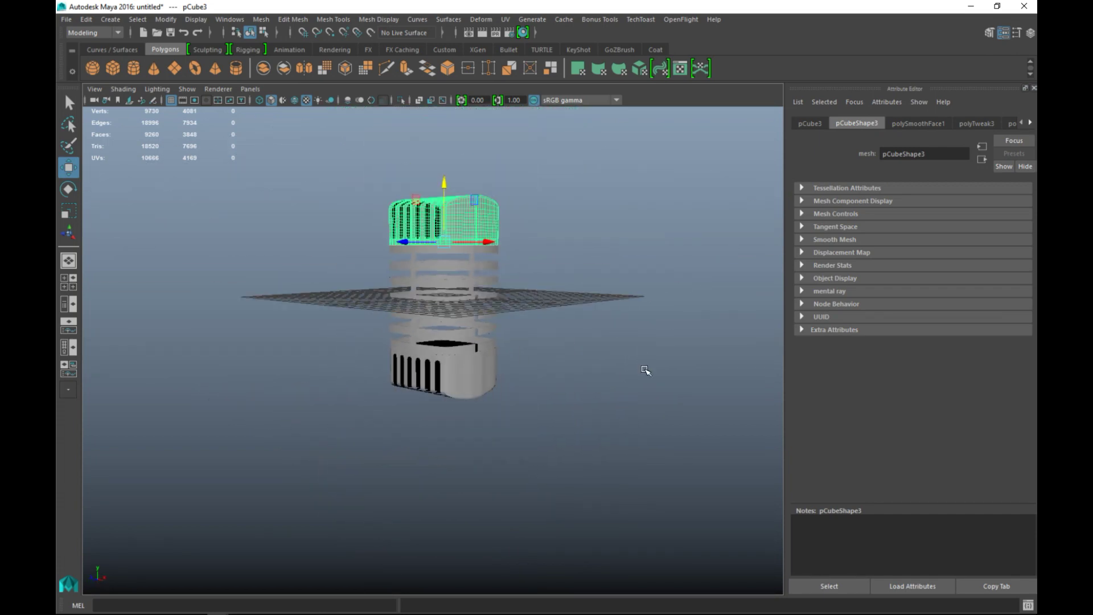
alt+drag(619, 389, 522, 385)
scroll(523, 385, up, 6)
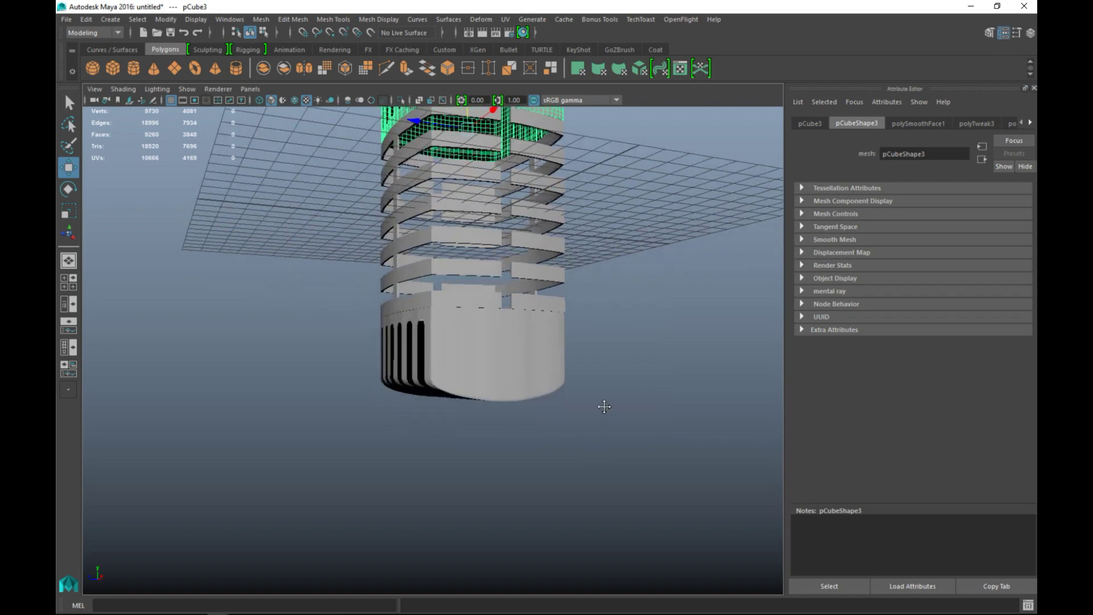
Scale the bottom box down vertically to make it shallower
click(501, 341)
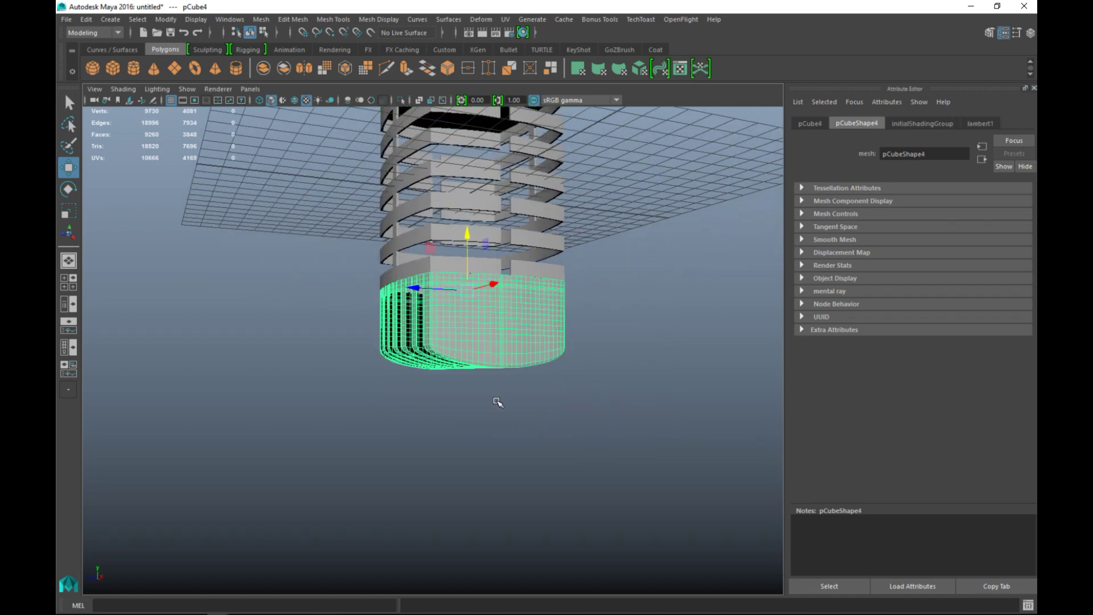
key(r)
drag(471, 348, 476, 326)
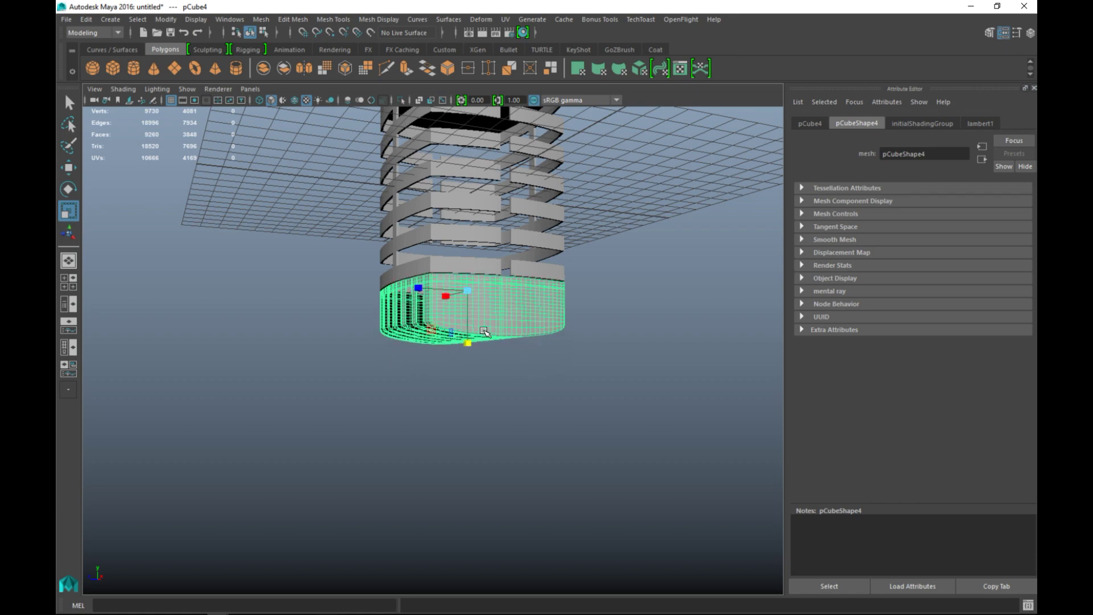
Select both mirrored wall halves and combine them into a single mesh
scroll(593, 391, down, 5)
alt+drag(621, 428, 529, 324)
click(442, 245)
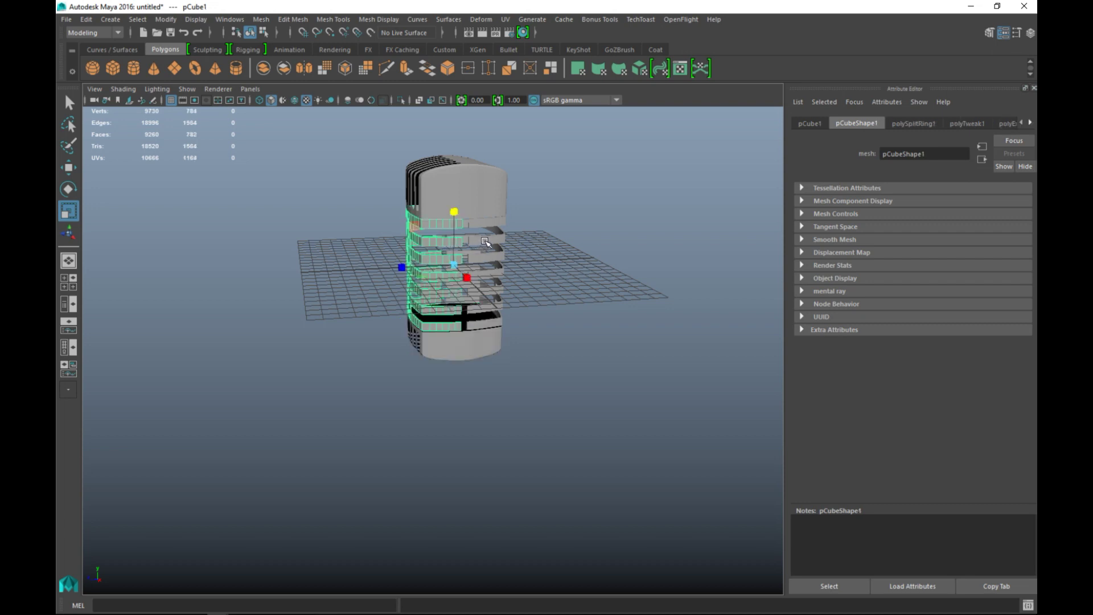
click(486, 242)
click(261, 19)
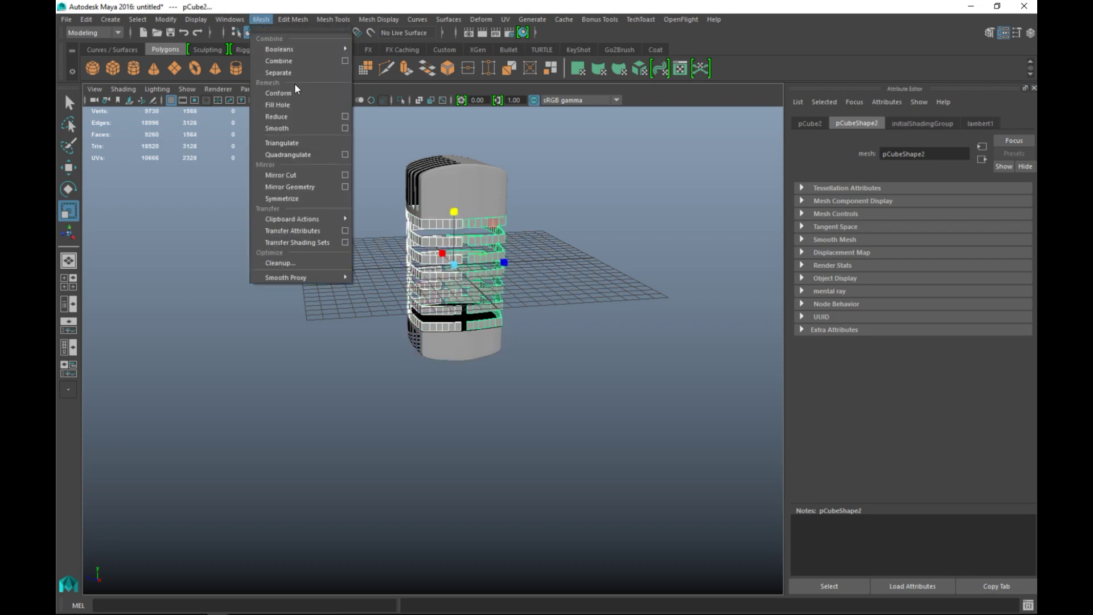
click(291, 61)
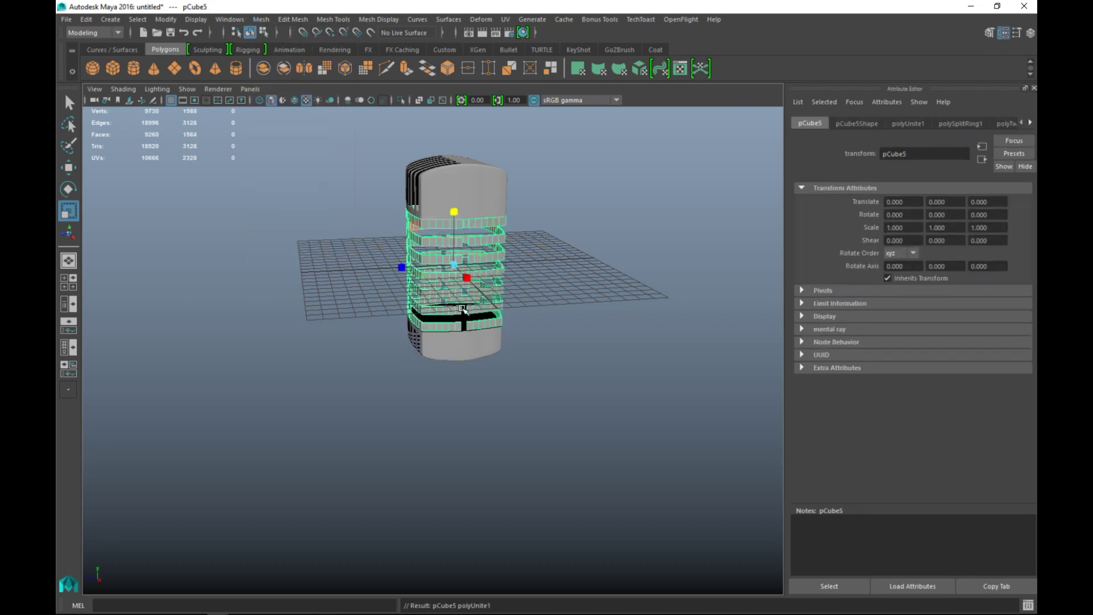
Scale the combined wall bands vertically to about 0.82 and move them up to about Y 0.755 in the front view
scroll(464, 219, up, 3)
drag(468, 173, 469, 177)
click(69, 282)
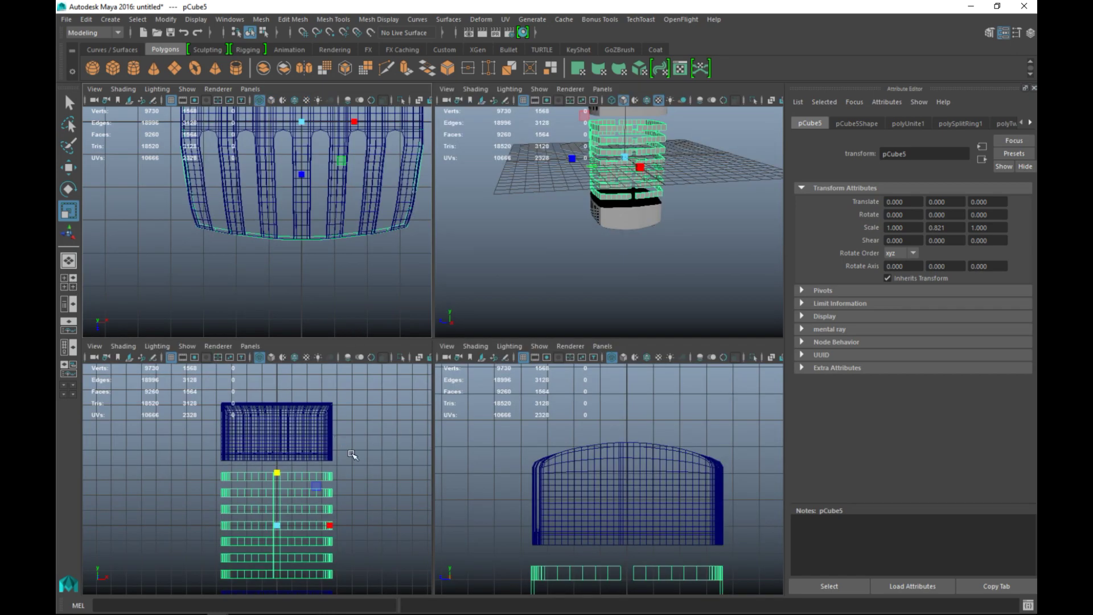
key(space)
key(w)
drag(472, 386, 473, 365)
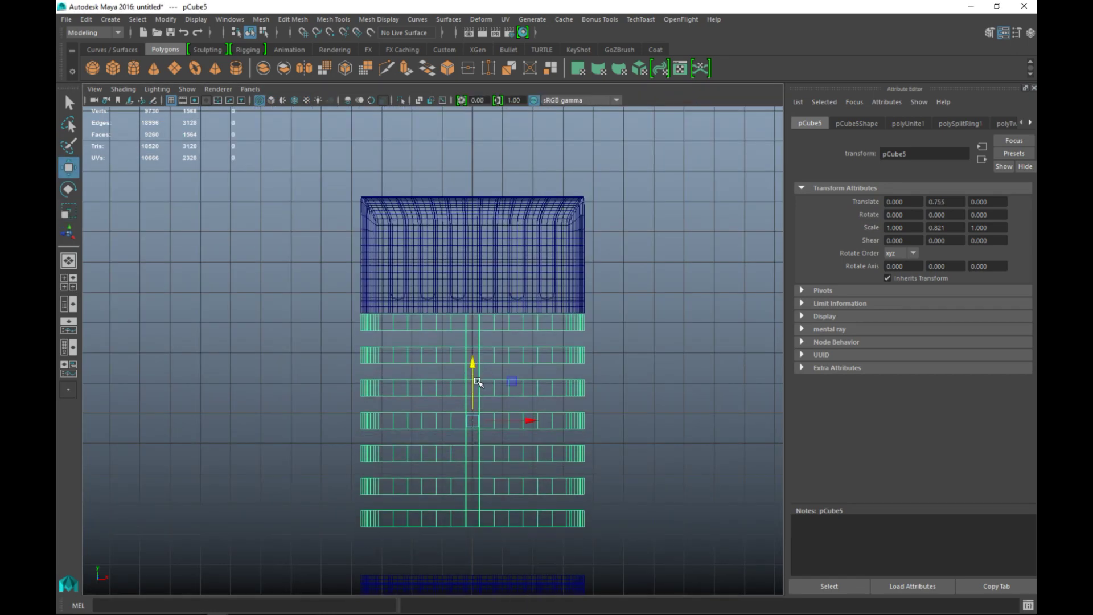
Fine-tune the combined bands' height to about Y 0.795 so the uppermost band meets the top box
key(f)
alt+middle_drag(478, 281, 512, 463)
drag(488, 458, 490, 455)
alt+middle_drag(492, 458, 471, 162)
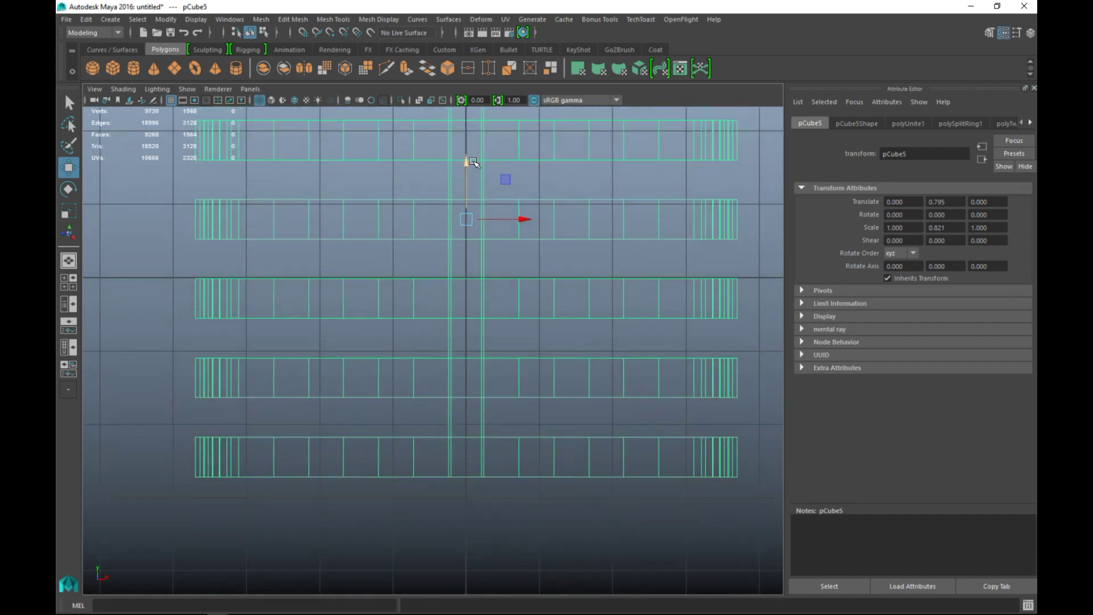
scroll(442, 249, up, 1)
scroll(460, 397, down, 5)
scroll(461, 397, down, 3)
Raise the bottom box to about Y -2.87 so its upper edge meets the lowest wall band
click(468, 459)
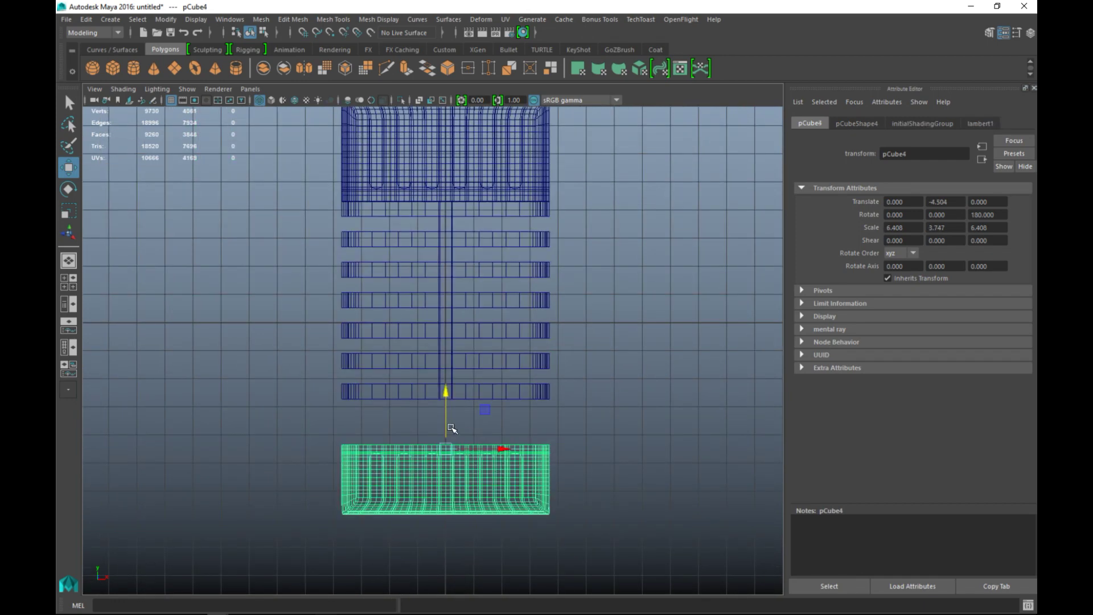
drag(448, 391, 449, 344)
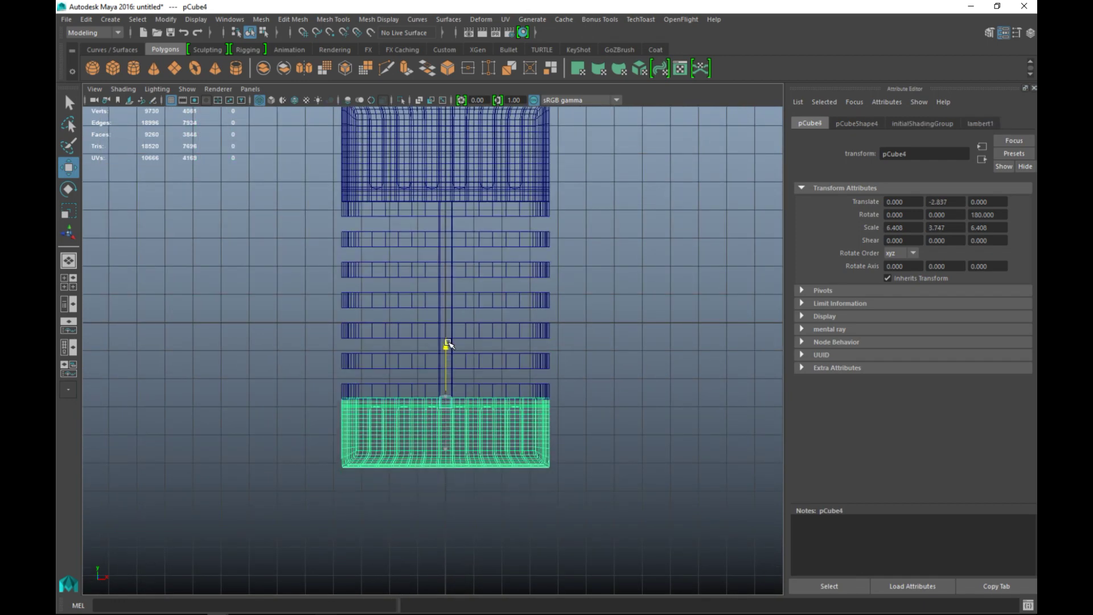
key(f)
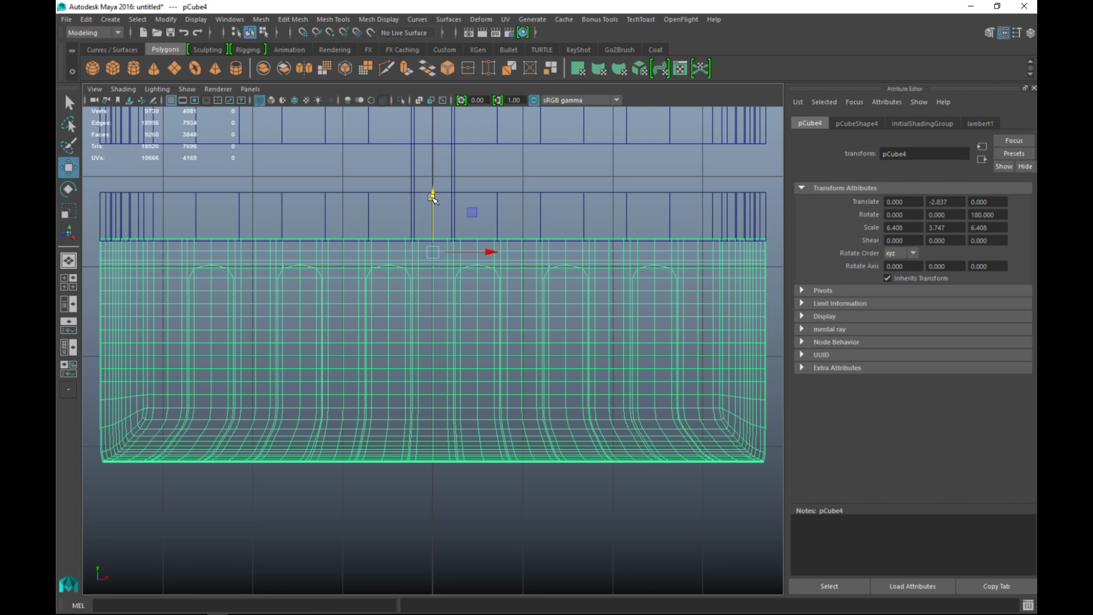
mouse_move(433, 197)
mouse_down()
mouse_move(435, 237)
mouse_move(438, 199)
mouse_up()
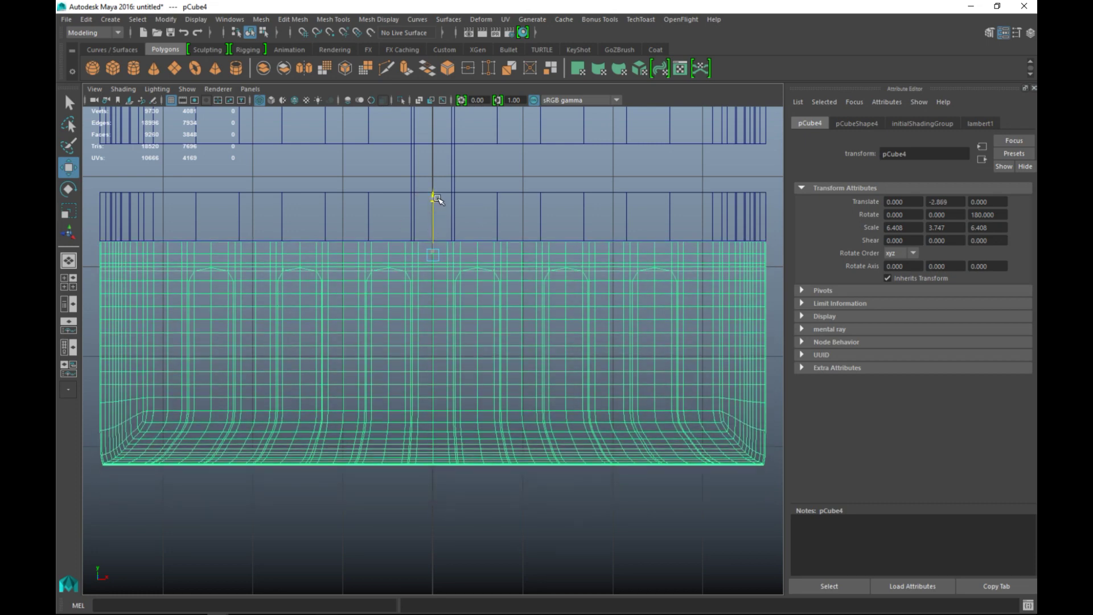
Return to the perspective view, clear the selection and examine the assembled boxes and bands up close
click(68, 286)
key(space)
click(615, 319)
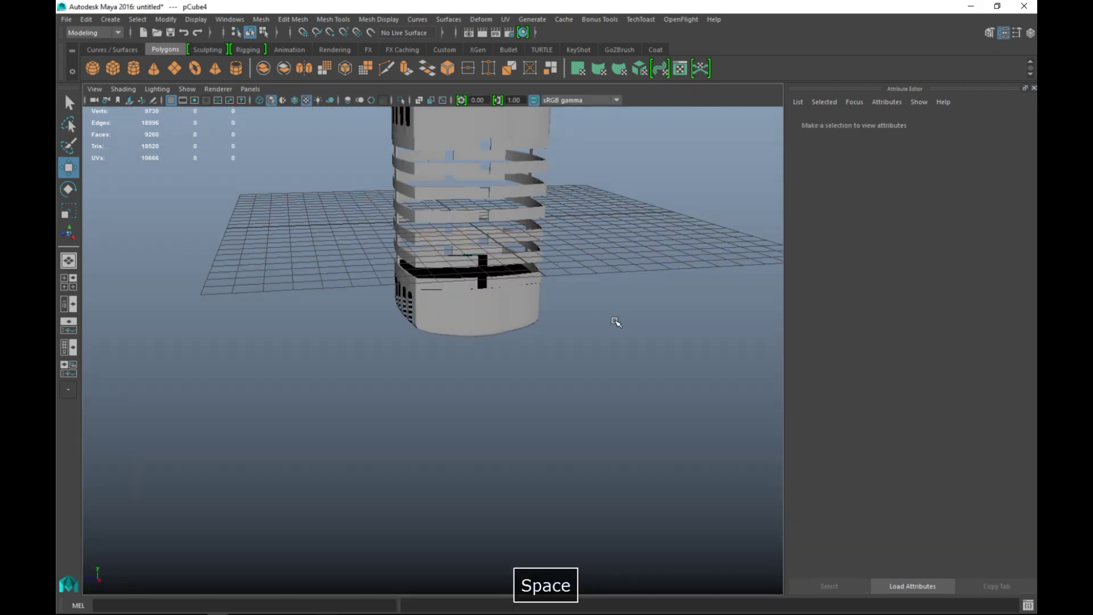
alt+drag(593, 398, 476, 448)
scroll(559, 422, up, 3)
scroll(534, 472, up, 3)
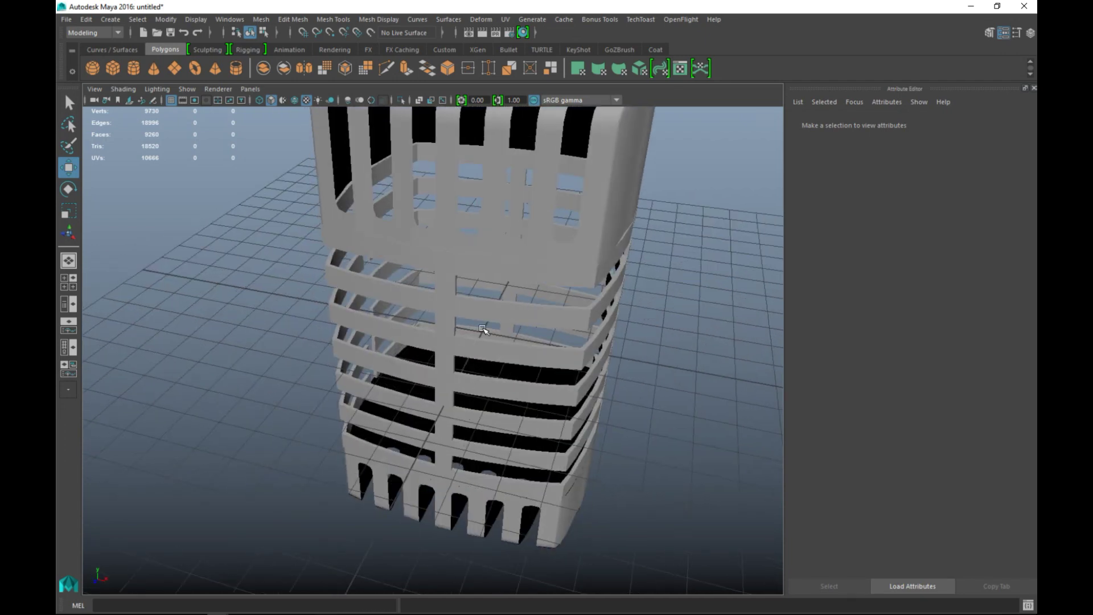
Select the combined wall bands, enter face mode and select all their faces in the front view
click(473, 310)
alt+drag(618, 431, 564, 413)
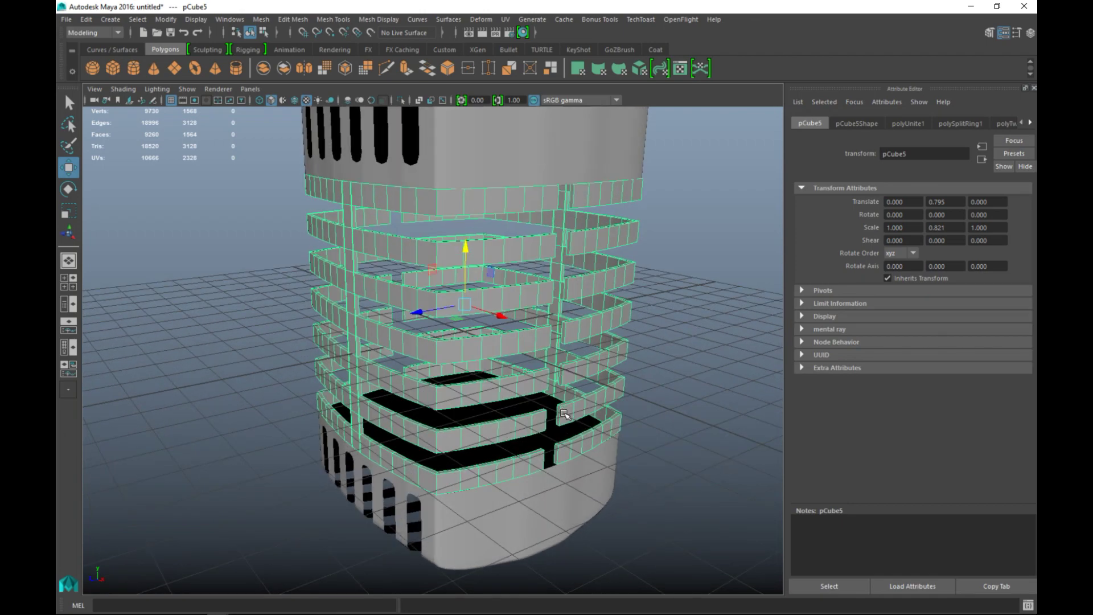
click(69, 288)
key(space)
right_drag(394, 248, 394, 279)
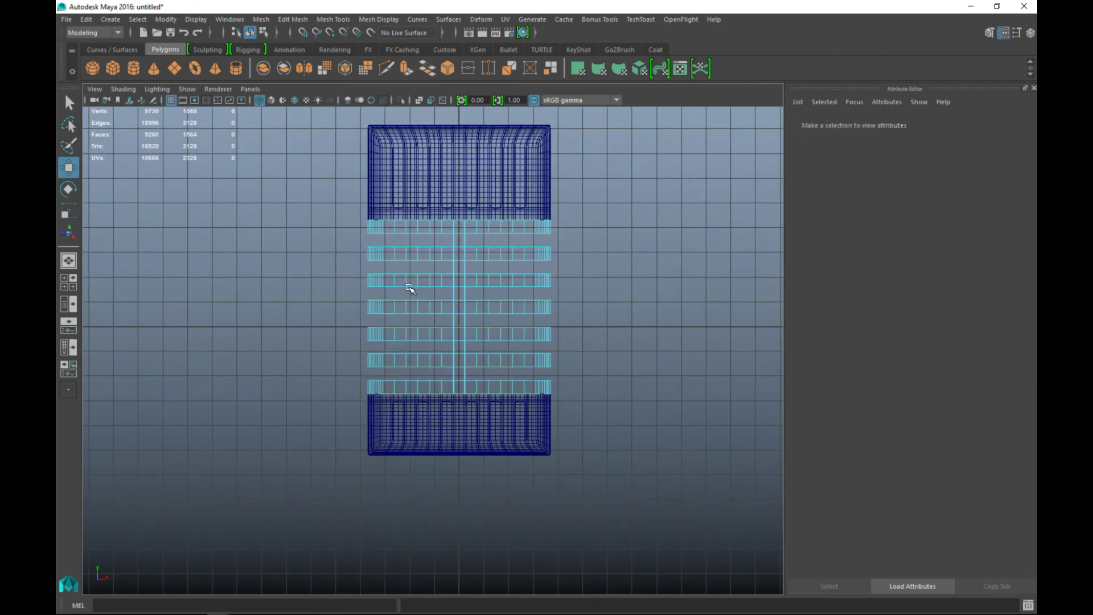
drag(326, 224, 627, 392)
click(72, 289)
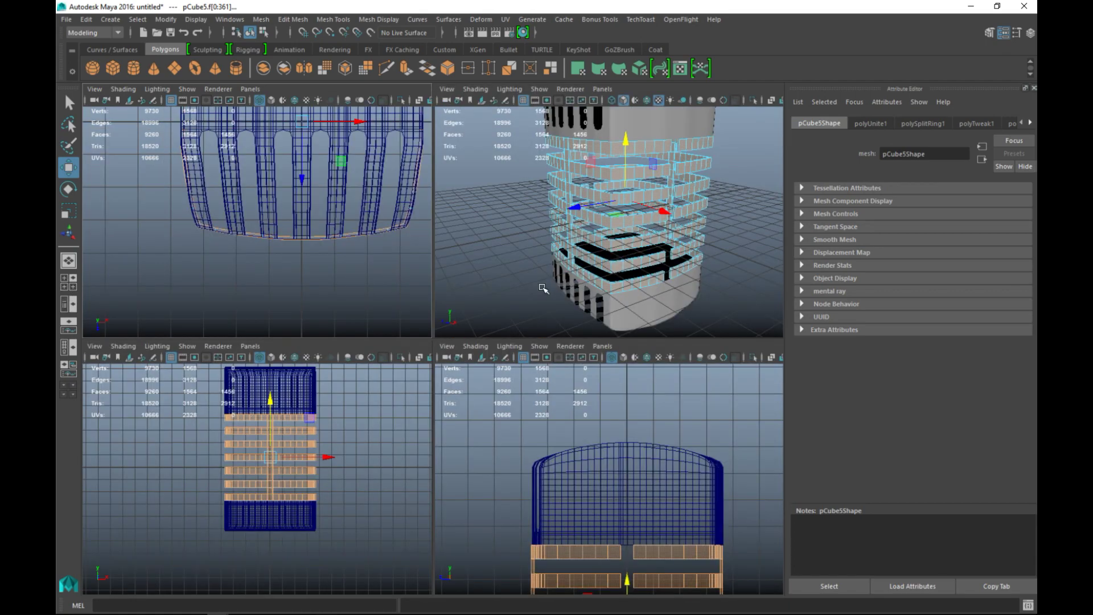
In the perspective view, deselect the six front faces of the vertical post between the wall bands
key(space)
scroll(436, 390, up, 2)
alt+drag(356, 390, 381, 393)
ctrl+click(382, 203)
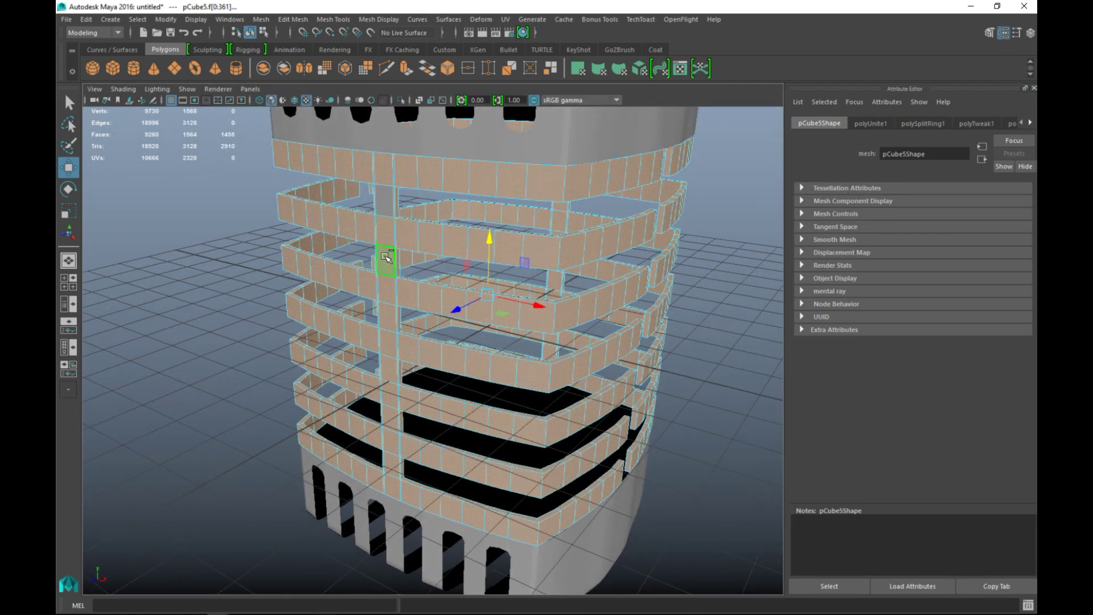
ctrl+click(386, 260)
ctrl+click(385, 313)
ctrl+click(385, 355)
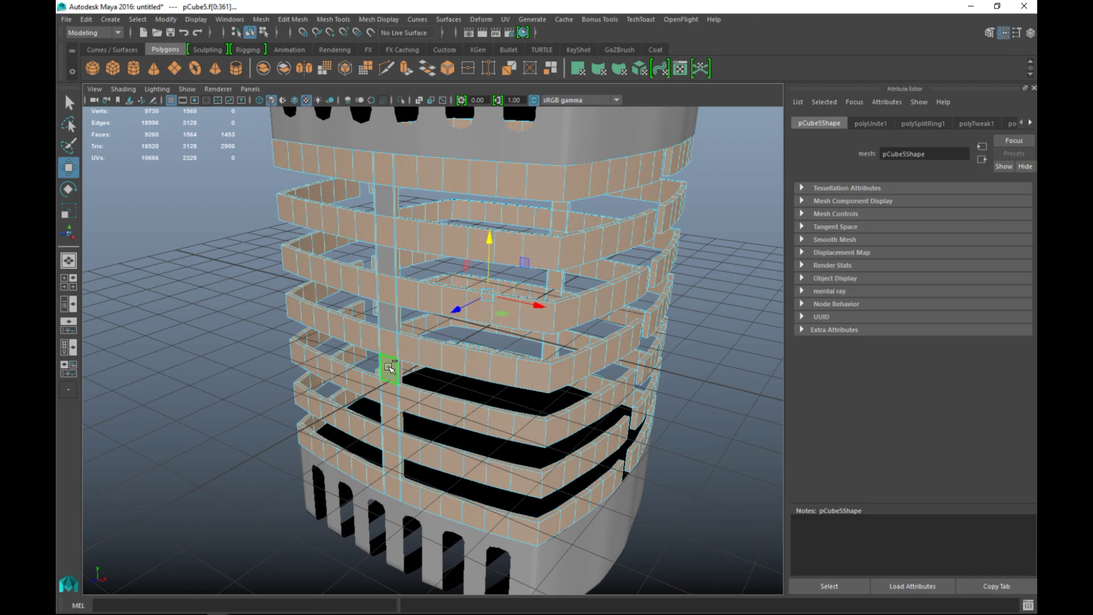
ctrl+click(393, 415)
ctrl+click(394, 467)
Deselect the narrow side faces along one edge of the same vertical post, between all the bands
alt+drag(293, 479, 302, 453)
alt+right_drag(302, 453, 363, 475)
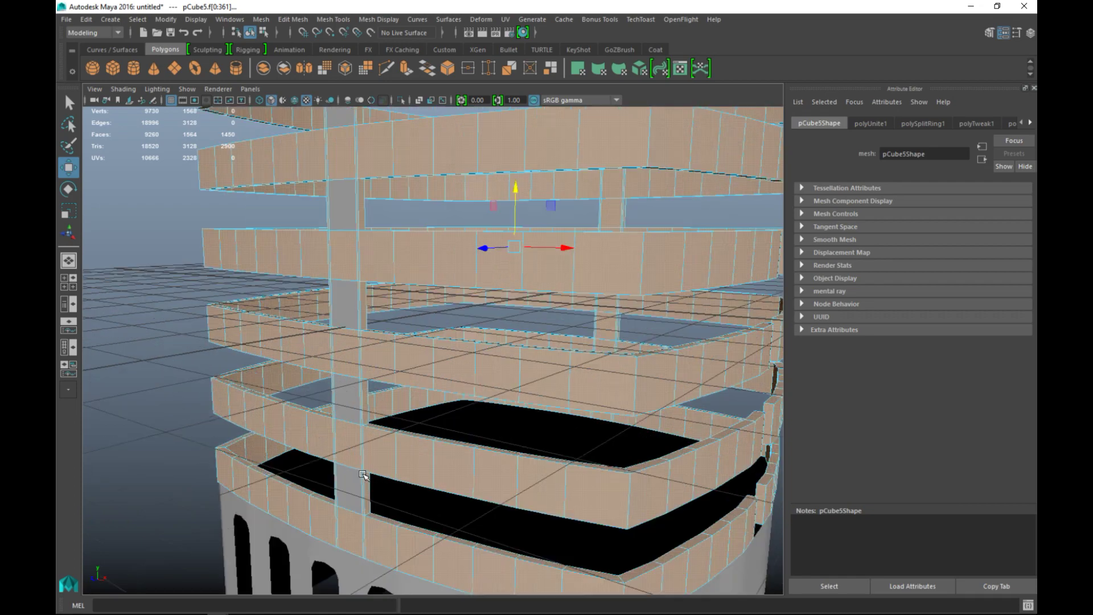
ctrl+click(368, 499)
ctrl+click(368, 412)
ctrl+click(364, 318)
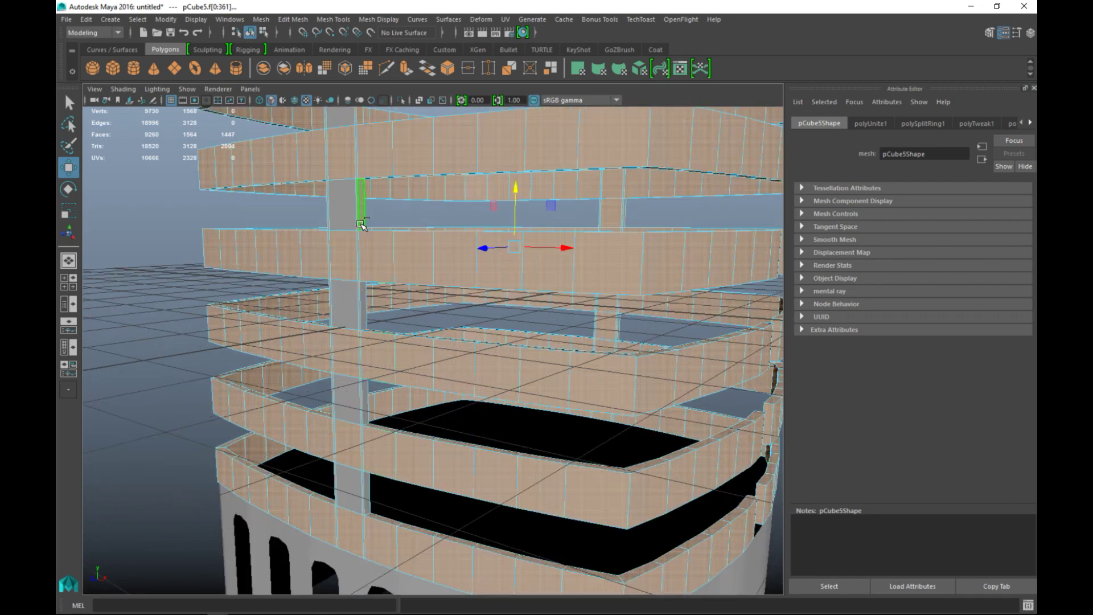
ctrl+click(359, 215)
ctrl+click(362, 217)
alt+middle_drag(317, 259, 344, 378)
ctrl+click(391, 254)
ctrl+click(407, 260)
ctrl+click(405, 152)
scroll(368, 213, down, 2)
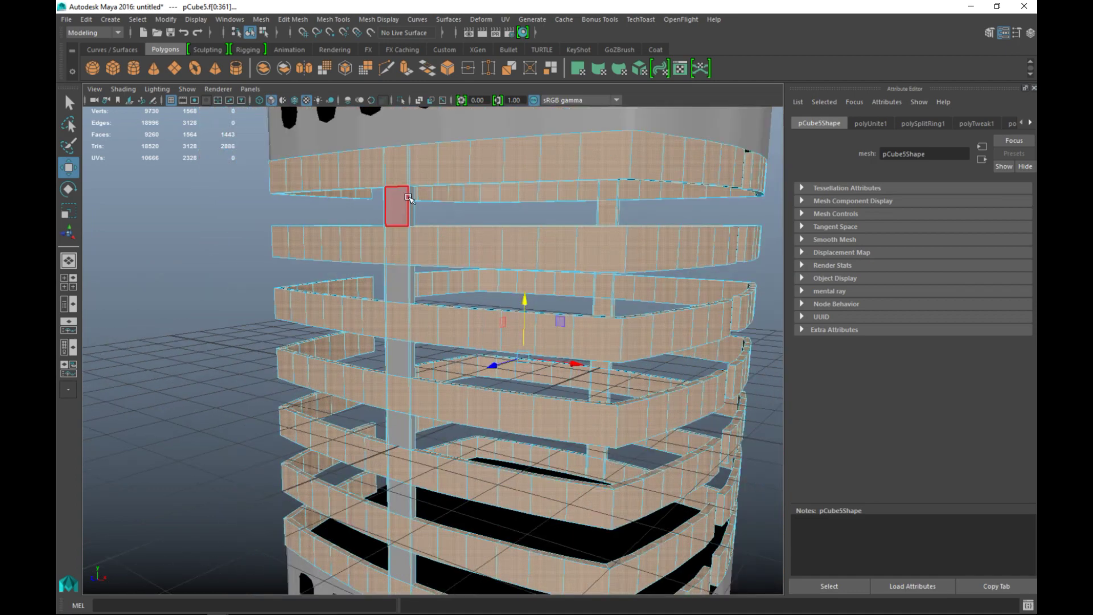
Deselect the narrow side faces along the other edge of that vertical post
alt+drag(354, 245, 391, 313)
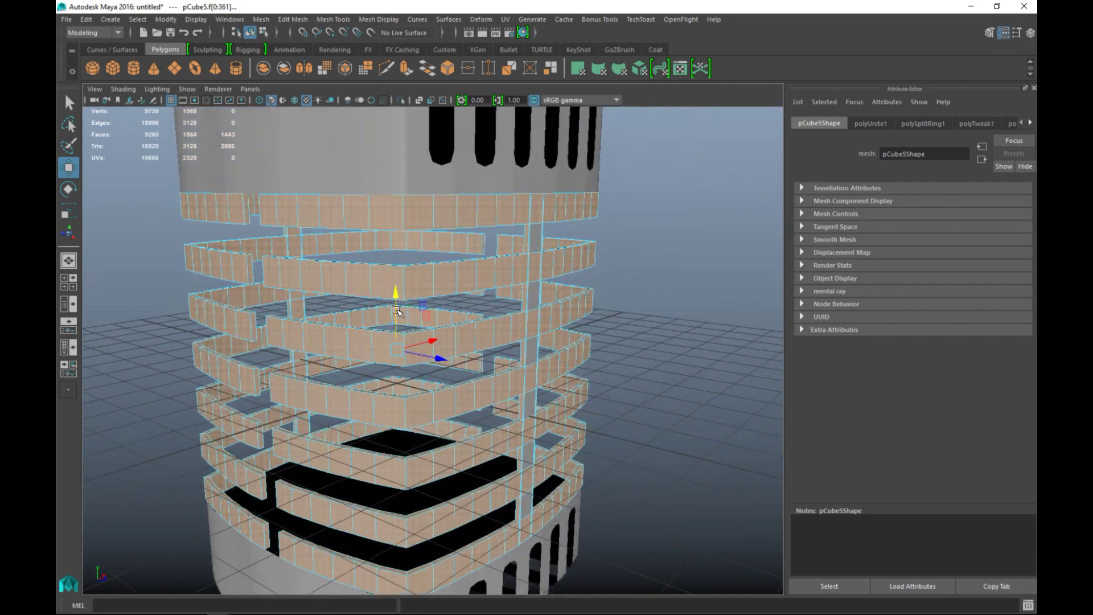
ctrl+click(528, 242)
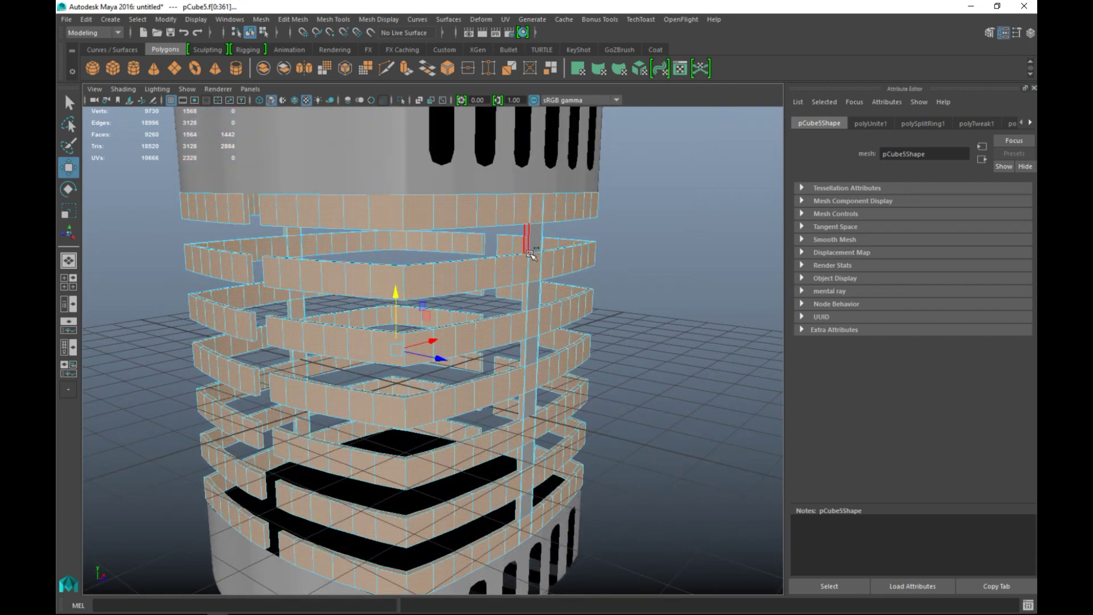
ctrl+click(525, 351)
ctrl+click(520, 459)
ctrl+click(520, 510)
Deselect the outward-facing faces of the vertical post on the opposite side of the structure
alt+drag(525, 500, 418, 426)
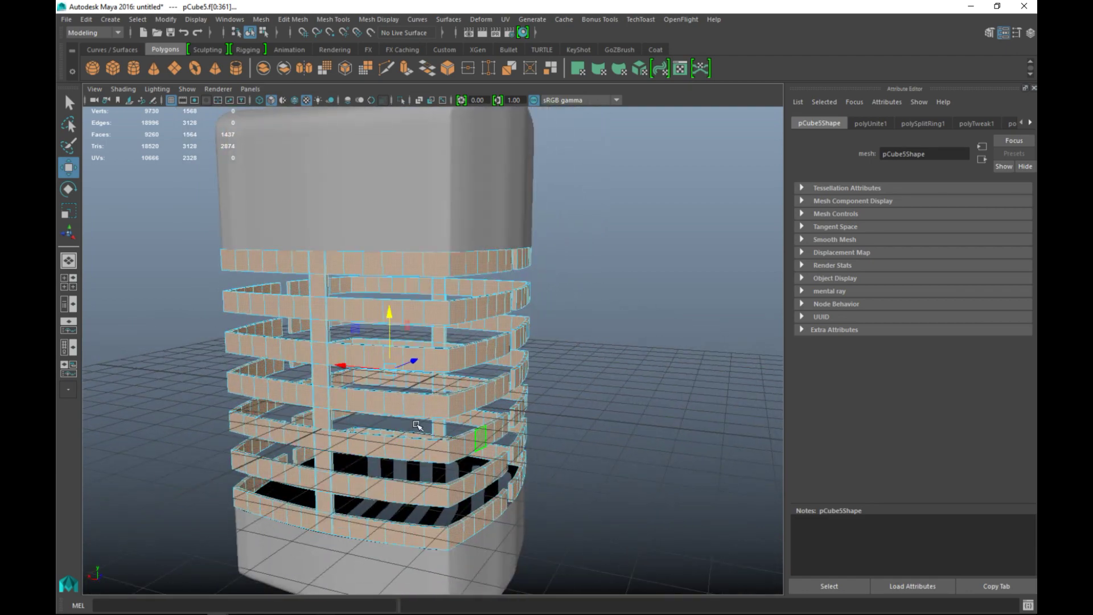
shift+click(312, 296)
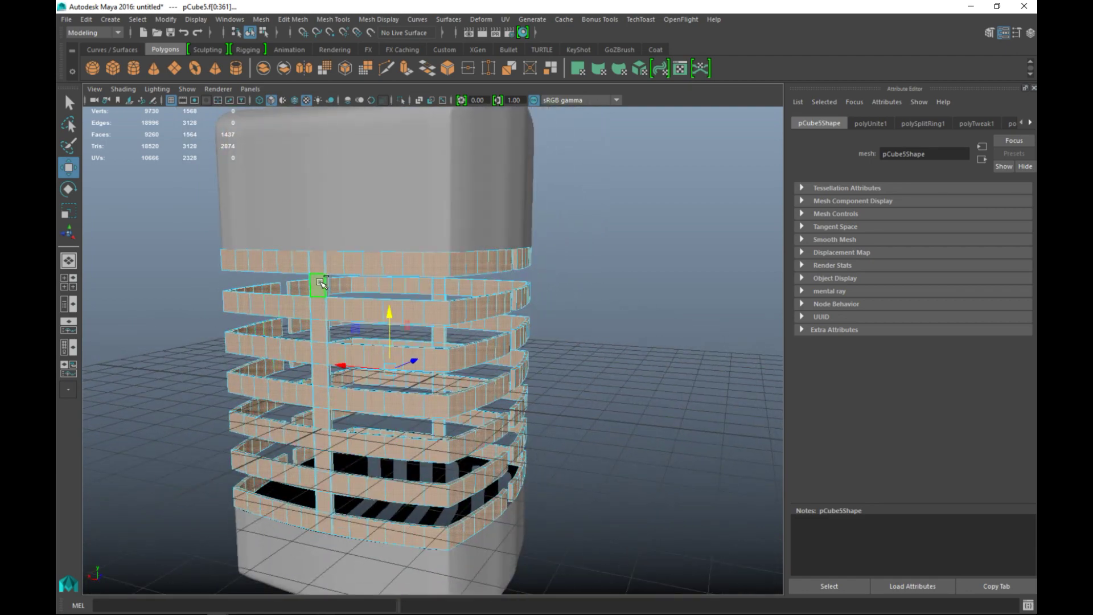
ctrl+click(320, 379)
ctrl+click(323, 420)
scroll(342, 473, up, 5)
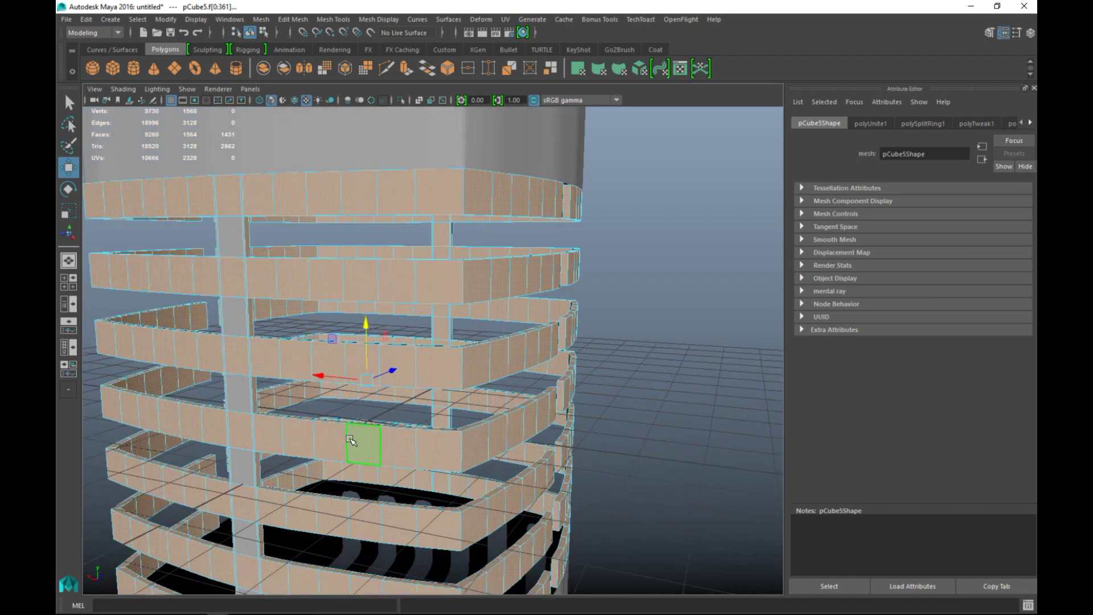
Deselect the narrow side faces along both edges of the opposite vertical post
ctrl+click(472, 402)
alt+drag(471, 402, 424, 379)
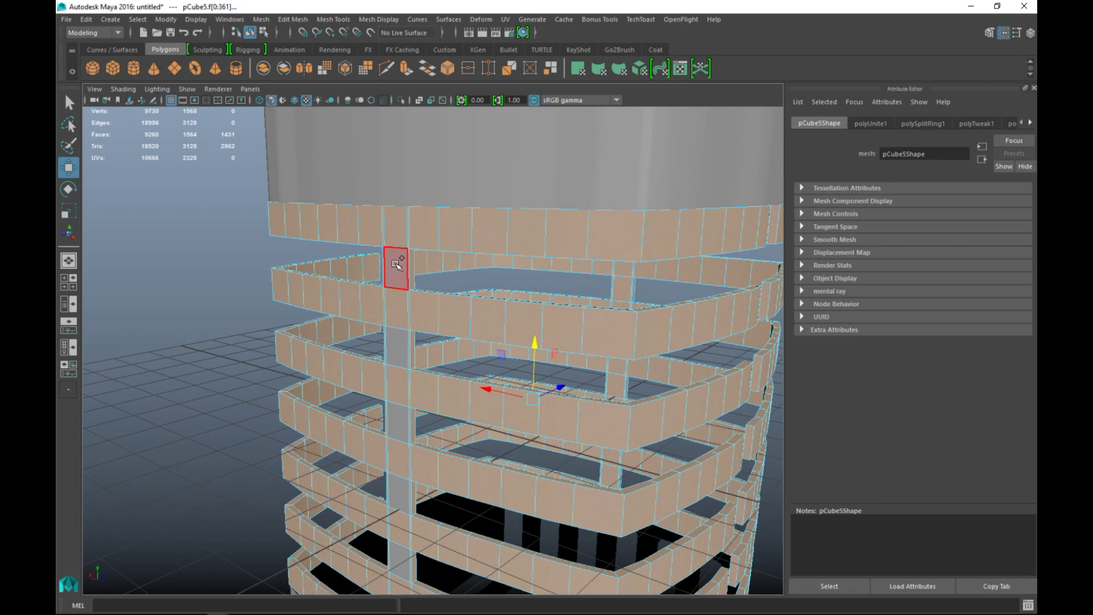
ctrl+click(412, 278)
ctrl+click(416, 361)
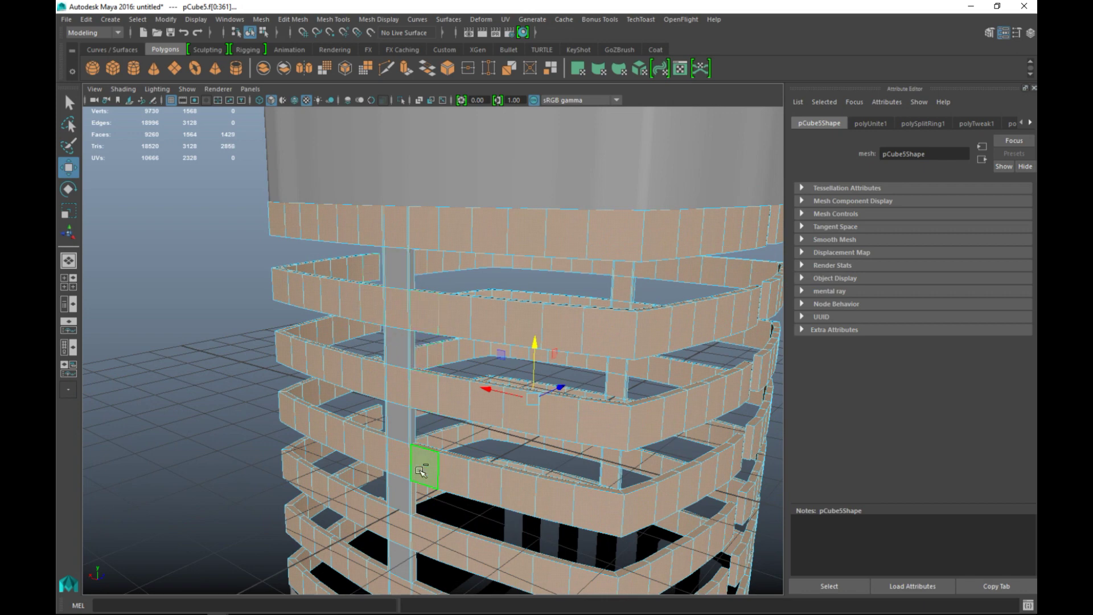
alt+middle_drag(428, 489, 450, 292)
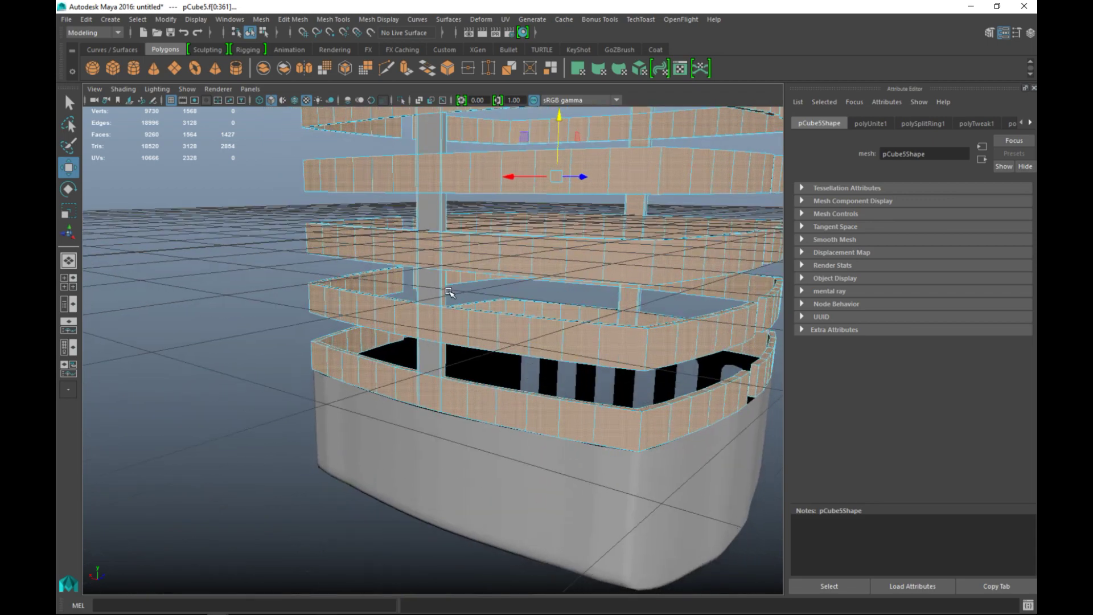
ctrl+click(443, 290)
alt+drag(403, 393, 595, 342)
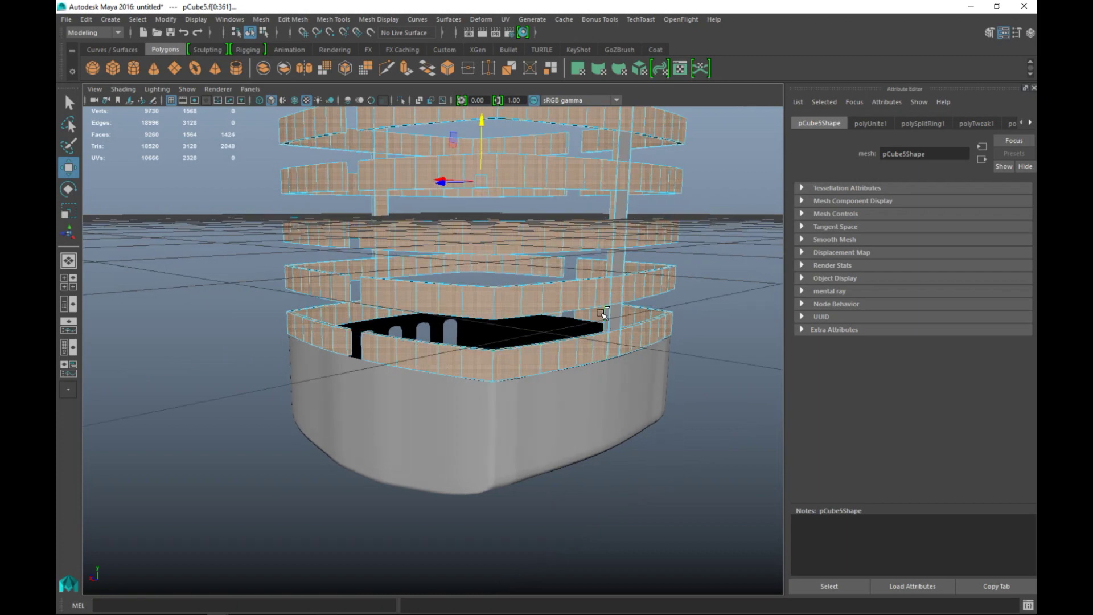
alt+drag(618, 257, 521, 457)
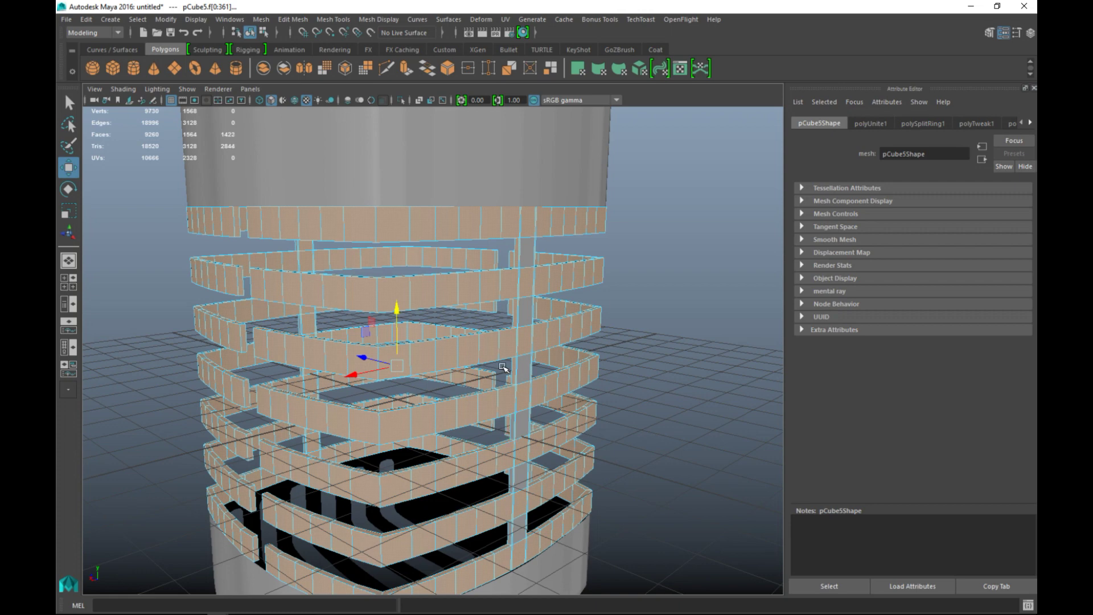
ctrl+click(515, 315)
Try scaling the selected band faces up uniformly to about 1.034, check the fit from above and undo it
scroll(631, 337, down, 5)
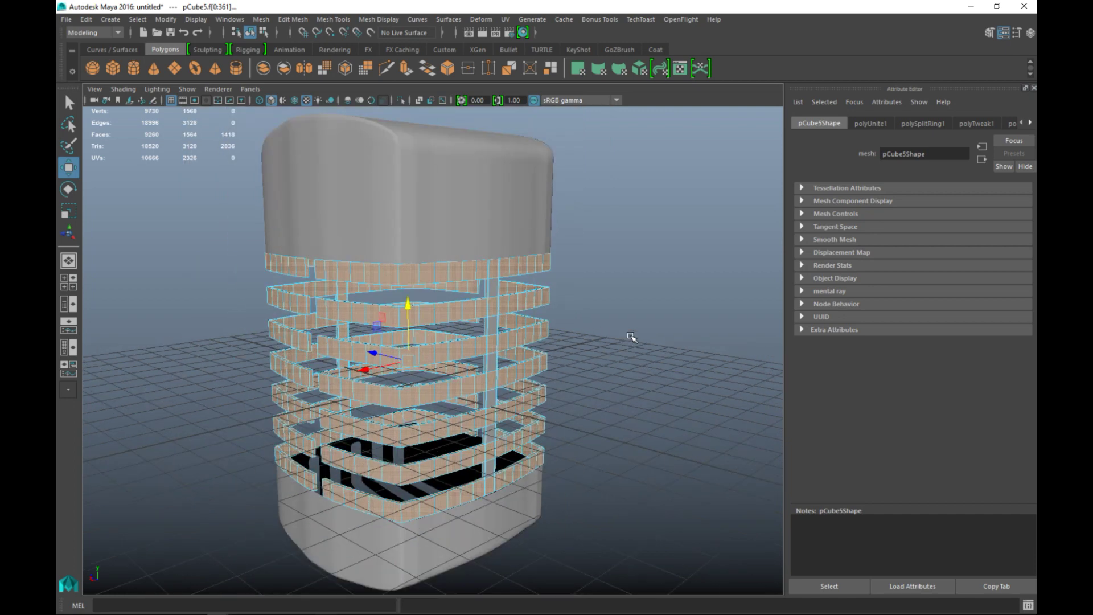
key(r)
drag(408, 363, 414, 364)
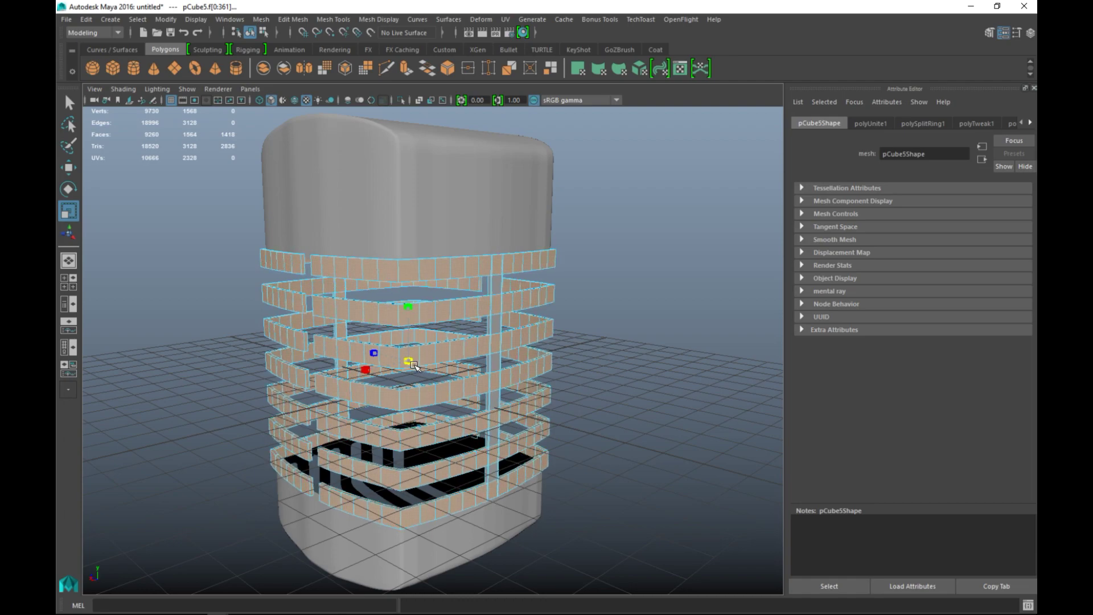
scroll(576, 401, up, 3)
alt+drag(568, 414, 657, 437)
key(ctrl+z)
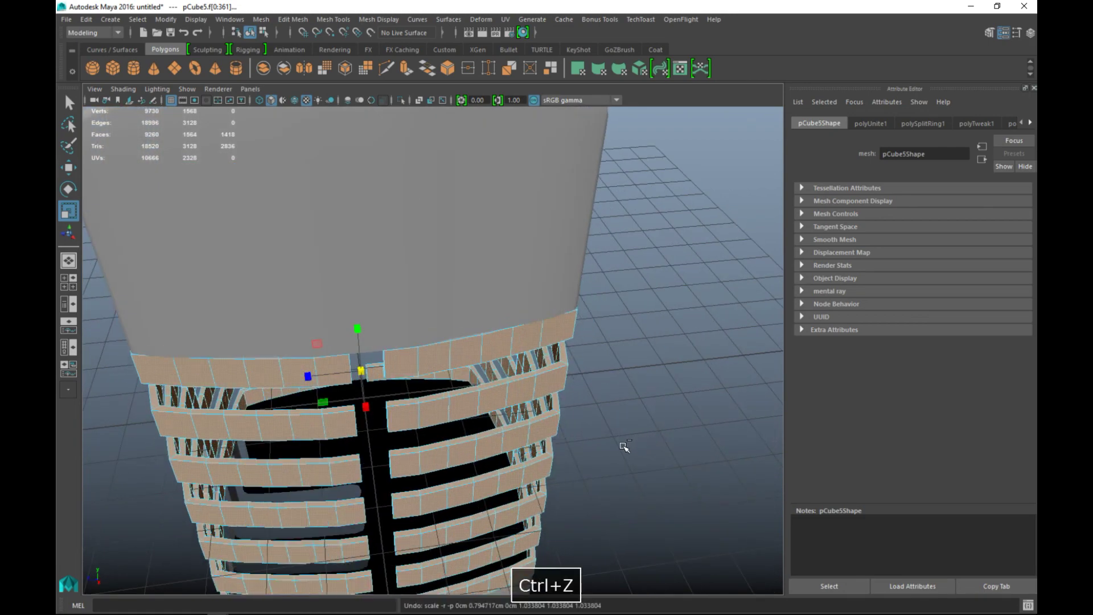
Try a smaller uniform scale of about 1.014 on the band faces, inspect it against the boxes and undo it
middle_drag(368, 385, 369, 375)
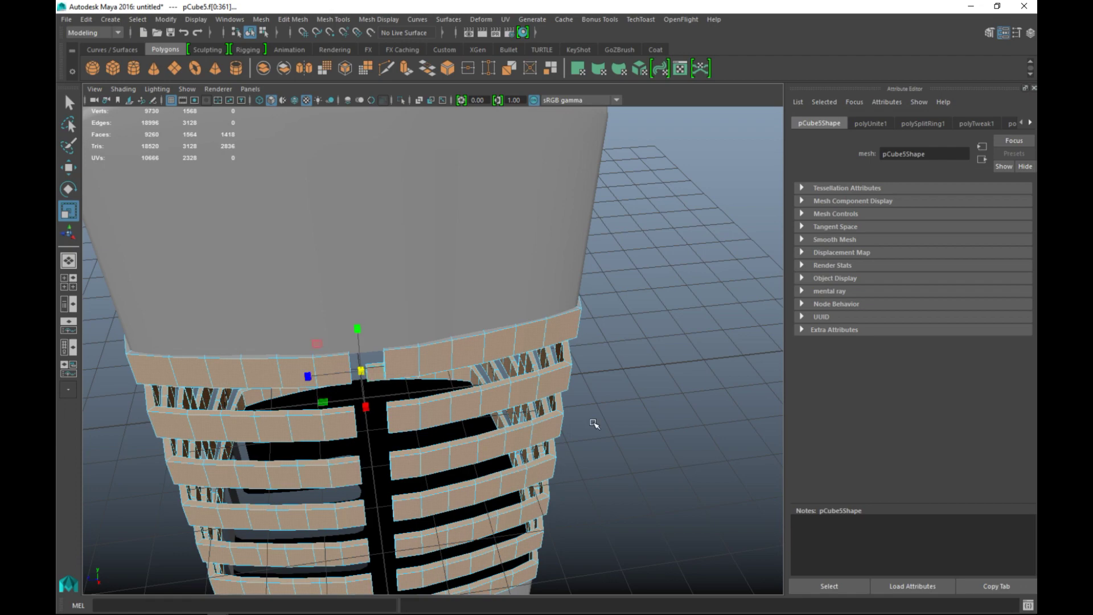
click(663, 412)
alt+drag(663, 411, 522, 415)
scroll(602, 411, up, 4)
alt+middle_drag(543, 406, 556, 400)
alt+drag(556, 401, 284, 384)
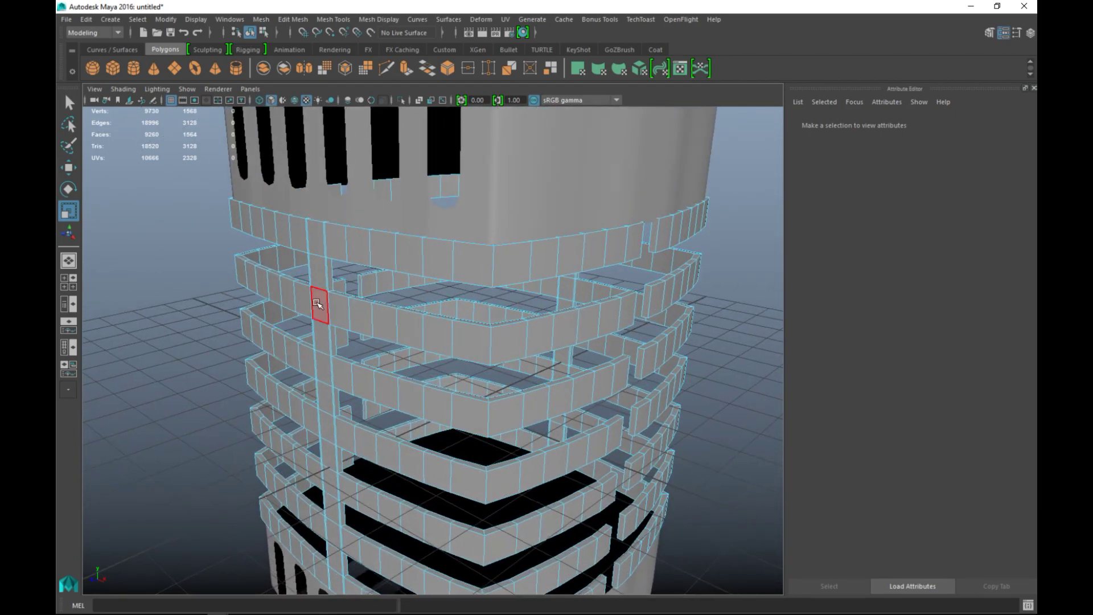
scroll(317, 292, down, 4)
alt+drag(311, 329, 314, 380)
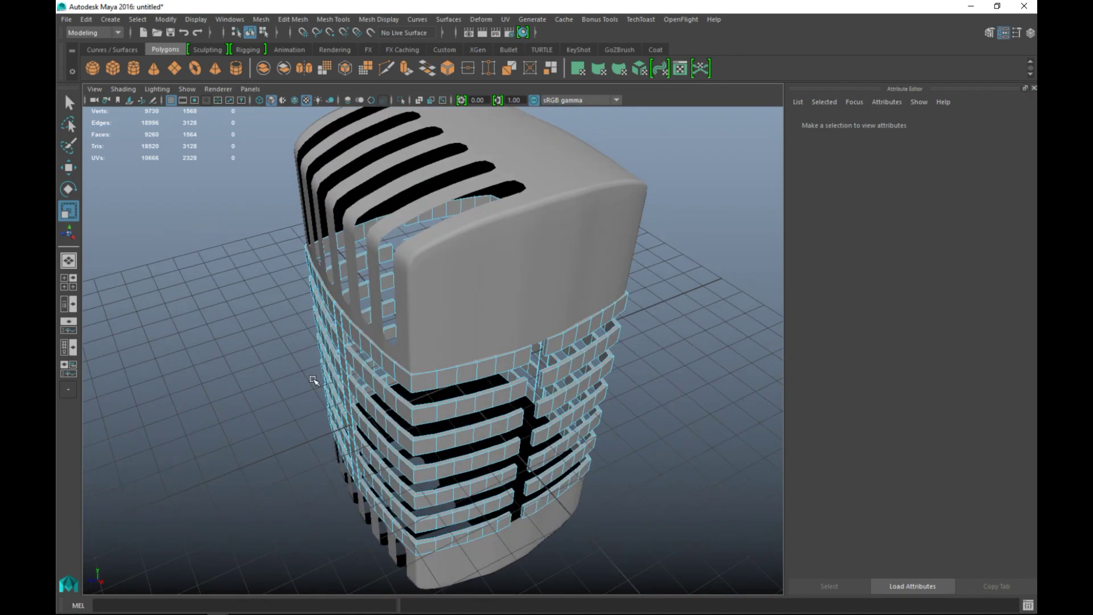
key(ctrl+z)
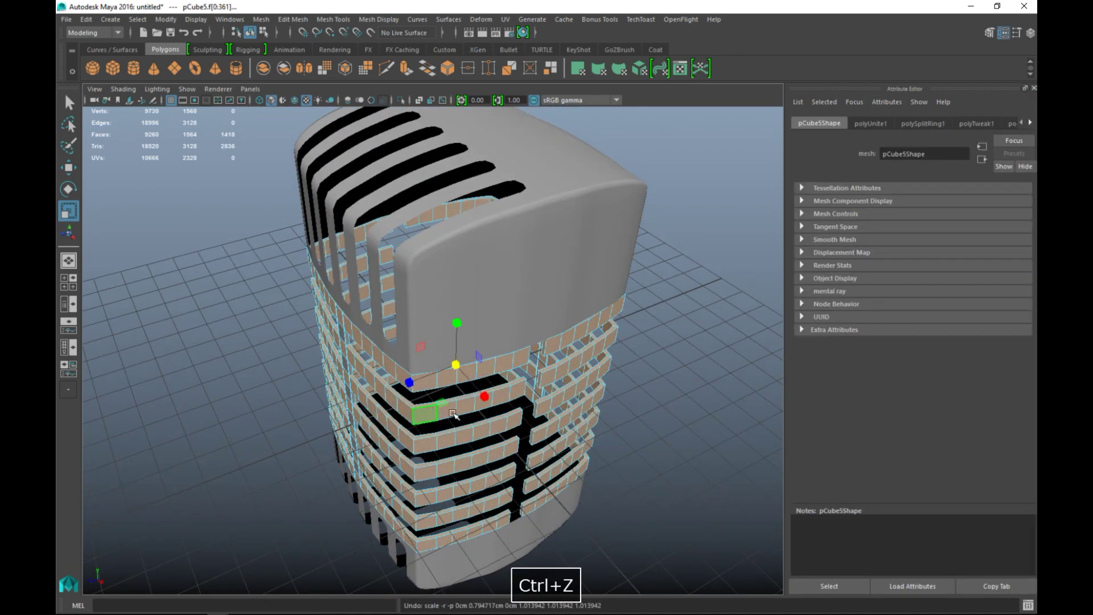
Clear the selection and select the six outer faces of one vertical post in the gaps between the bands
scroll(491, 420, up, 4)
alt+drag(493, 422, 262, 336)
click(195, 308)
scroll(215, 325, down, 3)
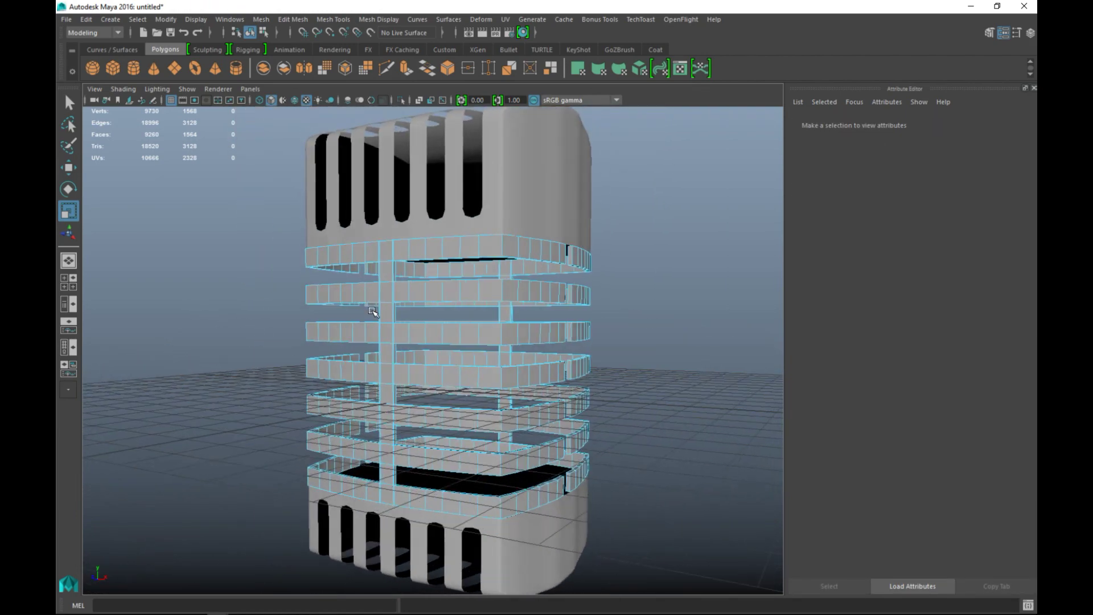
click(391, 274)
shift+click(390, 313)
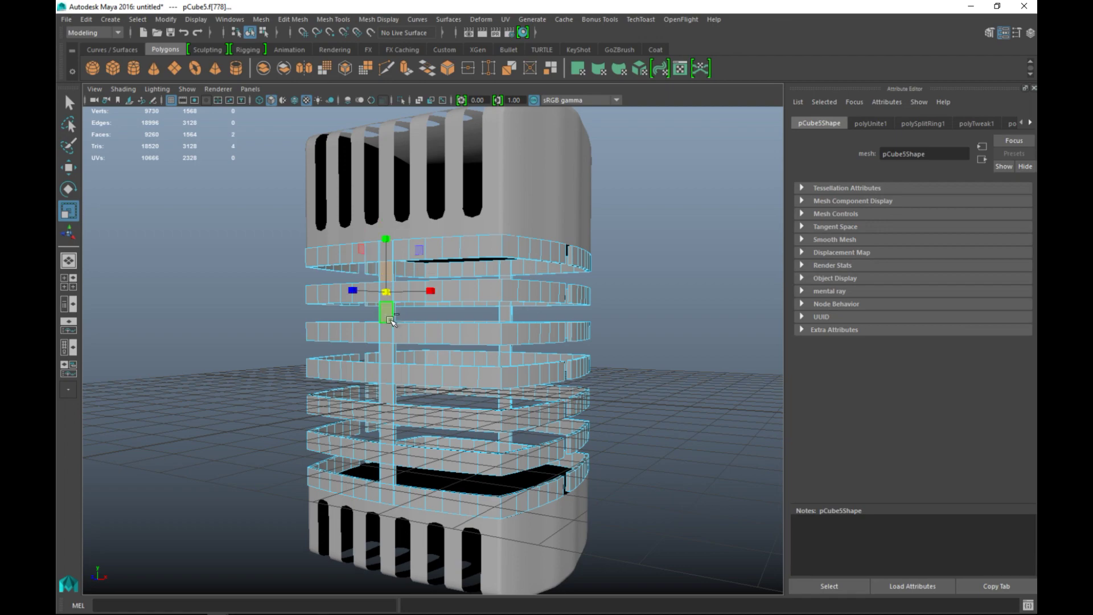
shift+click(389, 353)
shift+click(389, 393)
shift+click(389, 434)
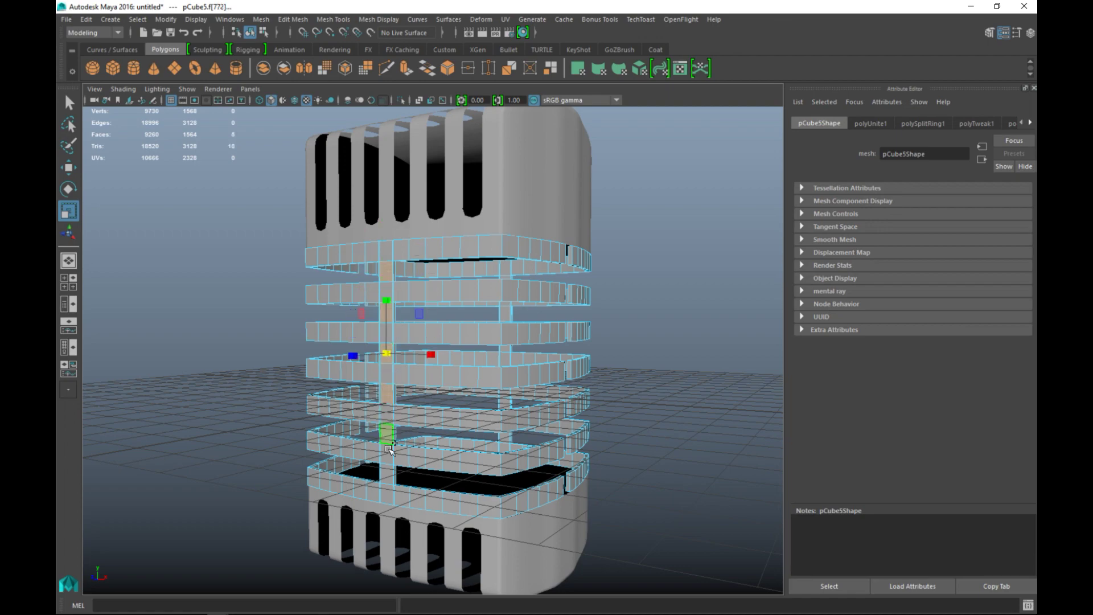
shift+click(388, 471)
Add the six outer faces of the opposite vertical post to the selection
alt+drag(391, 471, 425, 291)
shift+click(427, 290)
alt+drag(337, 396, 456, 433)
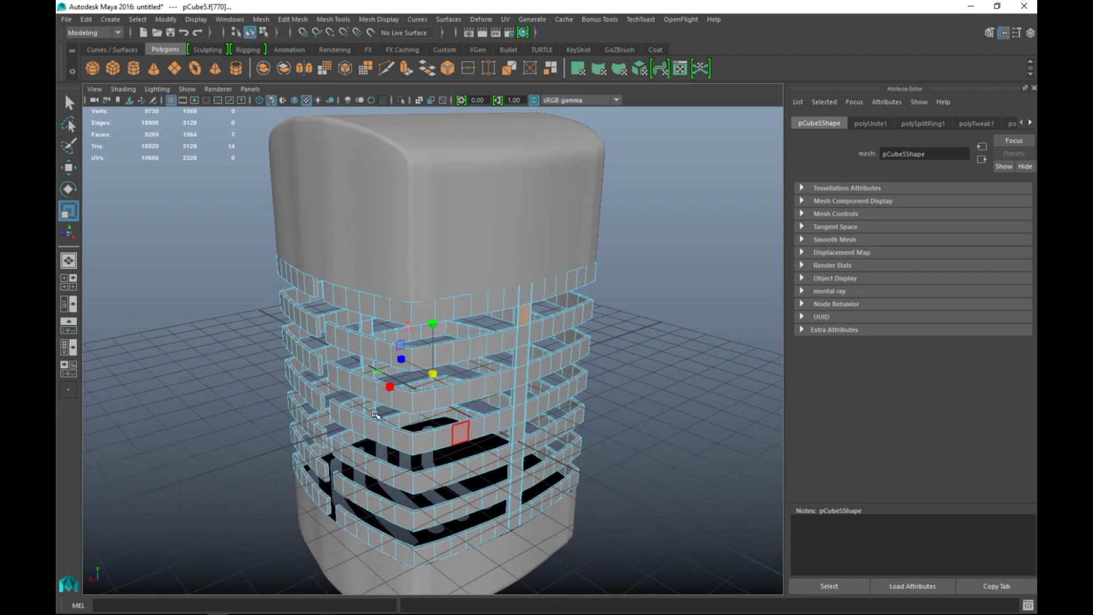
shift+click(523, 356)
shift+click(520, 397)
shift+click(519, 429)
shift+click(516, 457)
shift+click(515, 487)
Extrude the selected outer faces of both posts with a thickness of 0.03
alt+drag(343, 504, 547, 484)
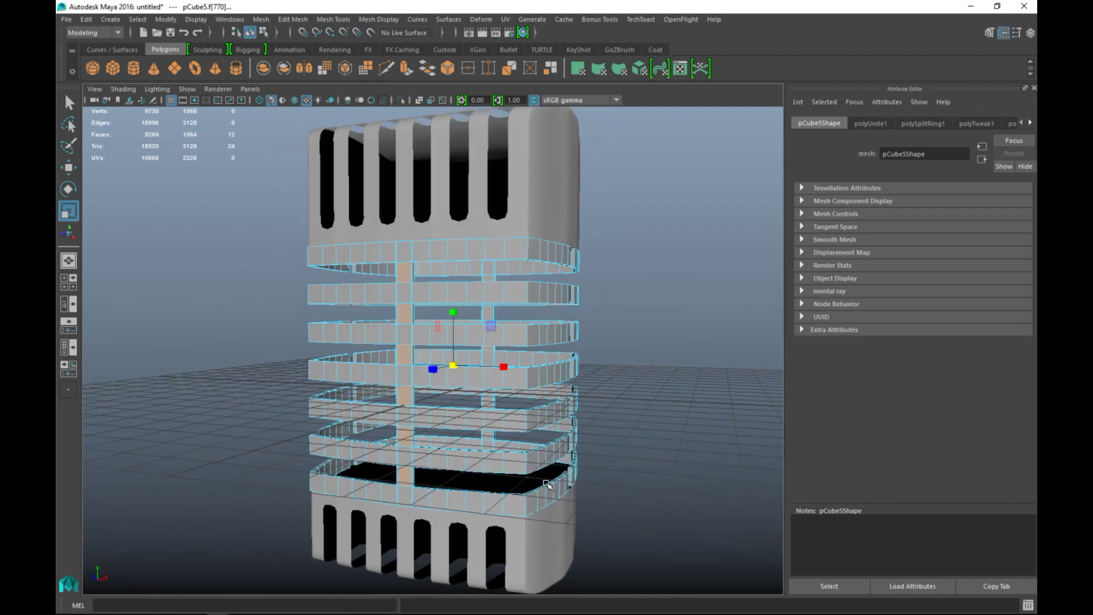
key(ctrl+e)
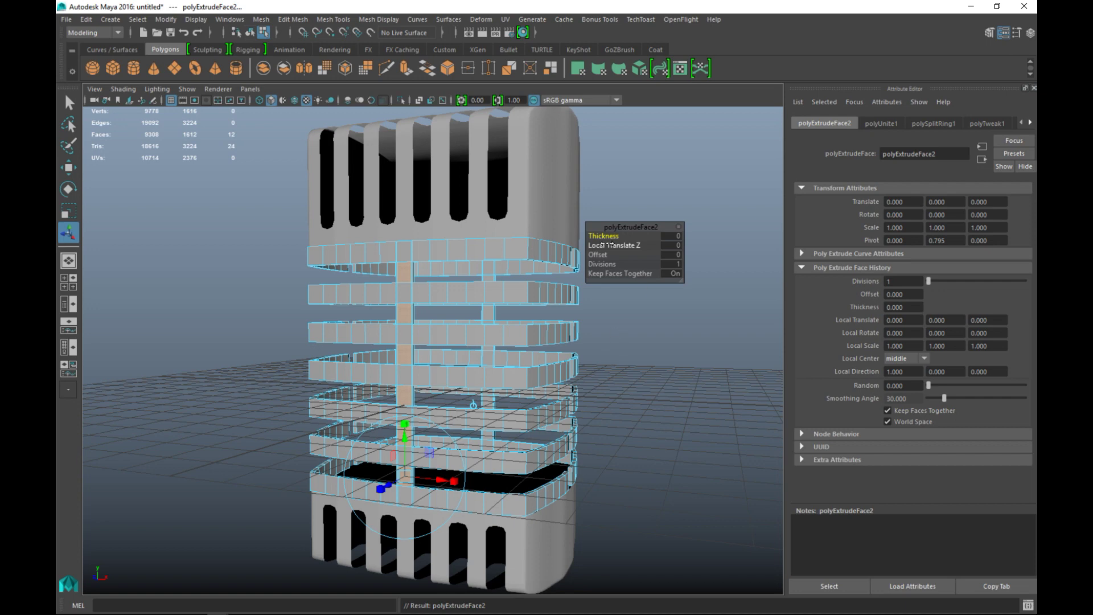
drag(605, 235, 607, 235)
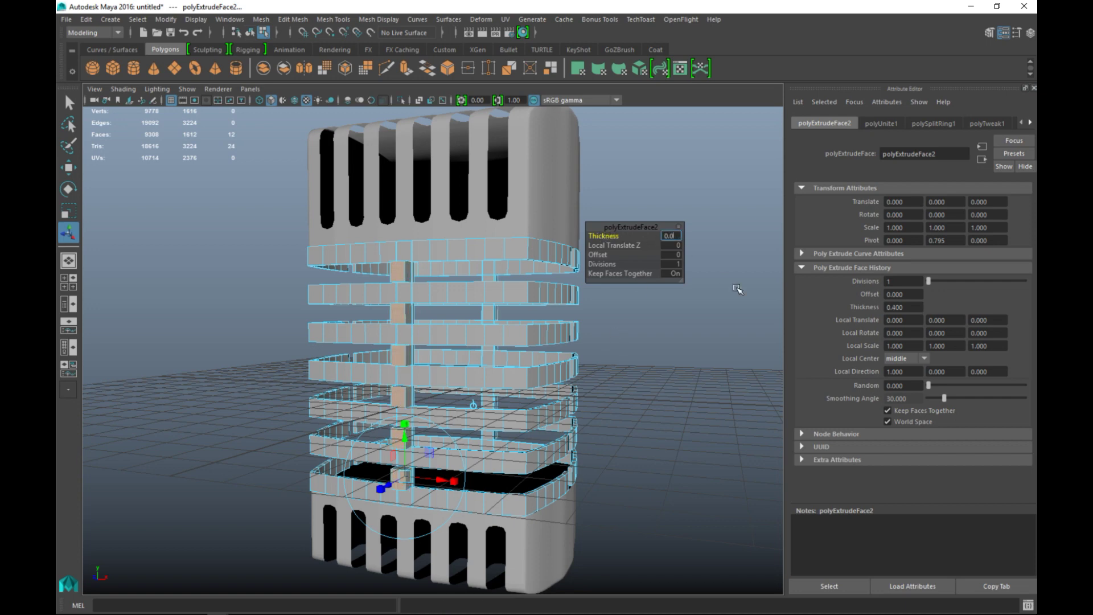
key(Return)
alt+right_drag(737, 288, 708, 394)
alt+drag(661, 379, 591, 391)
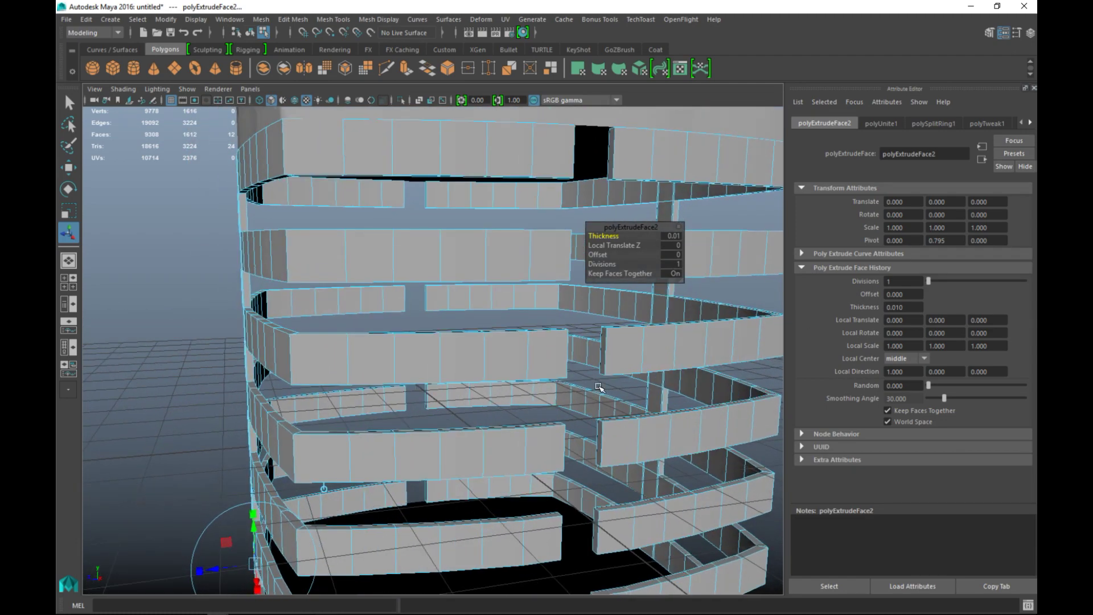
click(664, 235)
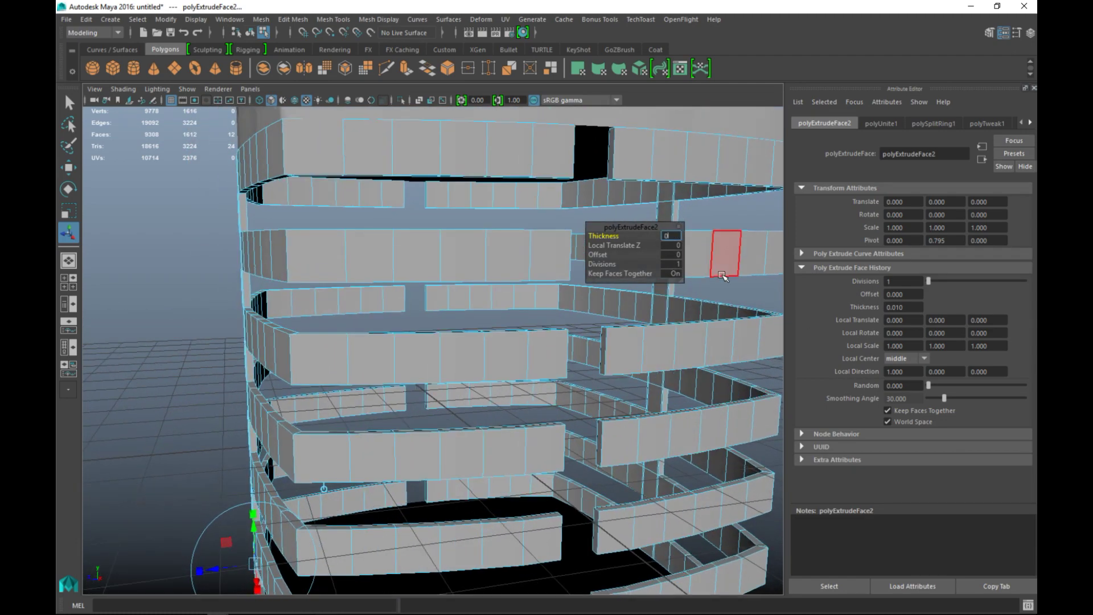
key(Return)
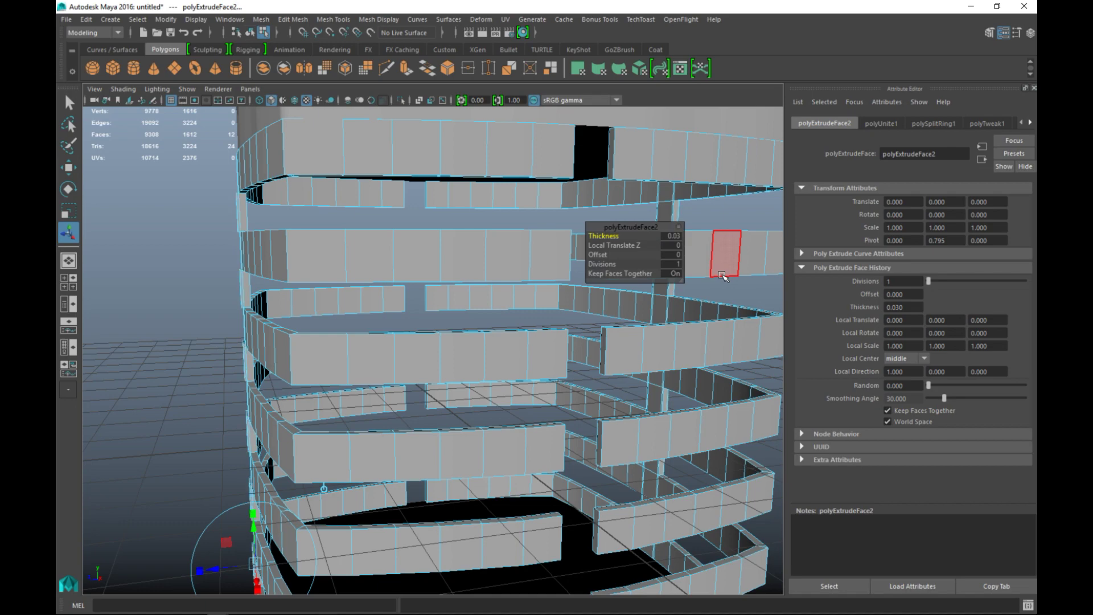
Clear the selection, create a polygon cube and move it out beside the structure to about 11.58 in X
click(151, 268)
alt+drag(151, 267, 239, 284)
scroll(365, 331, down, 4)
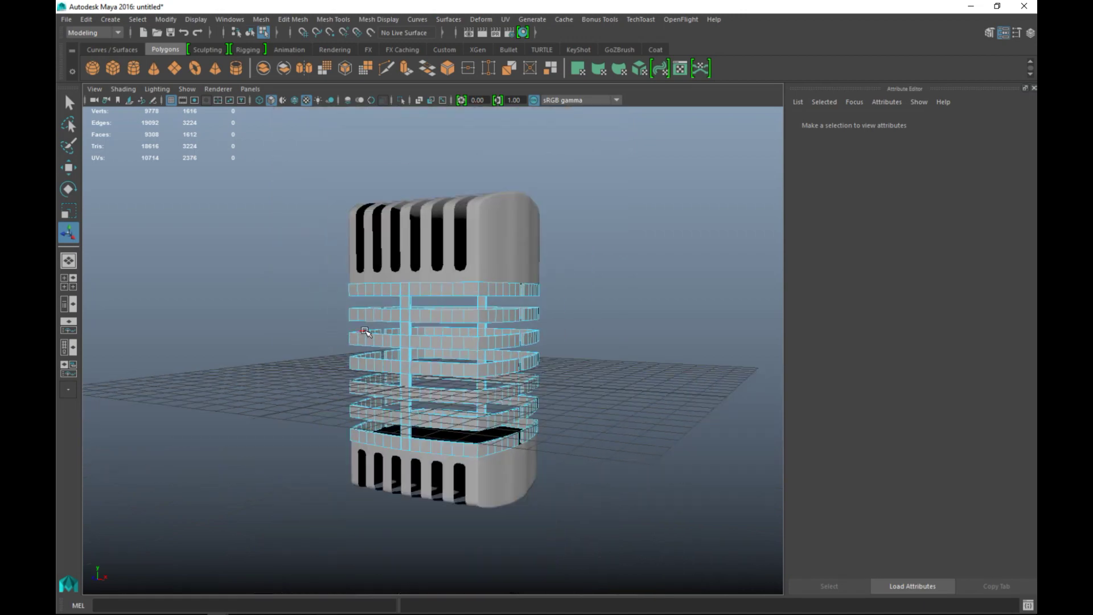
scroll(595, 406, up, 4)
alt+drag(630, 399, 573, 407)
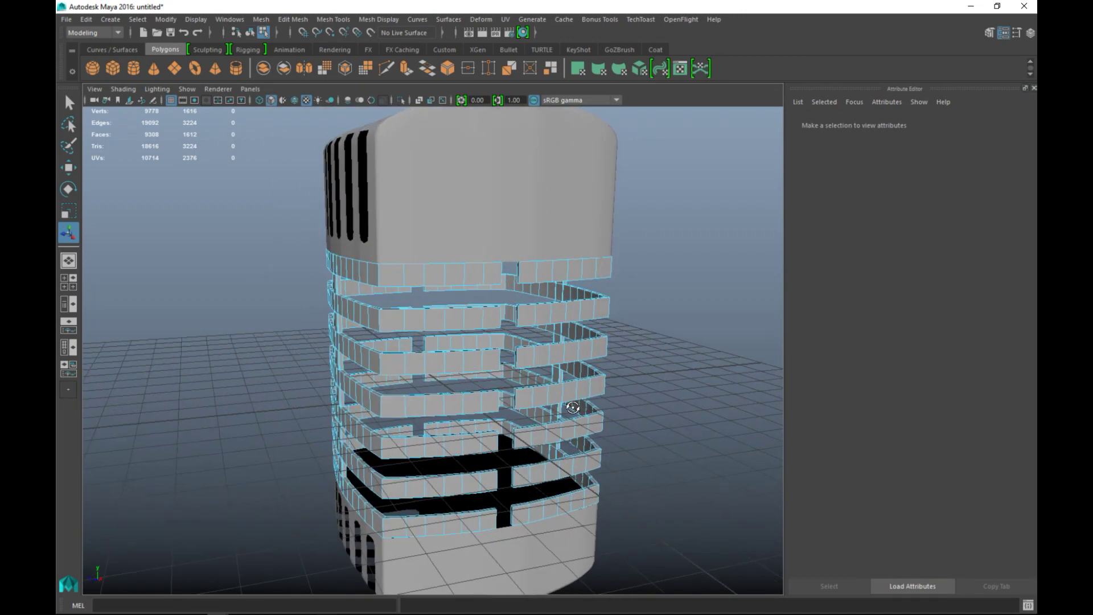
click(113, 69)
scroll(302, 303, down, 4)
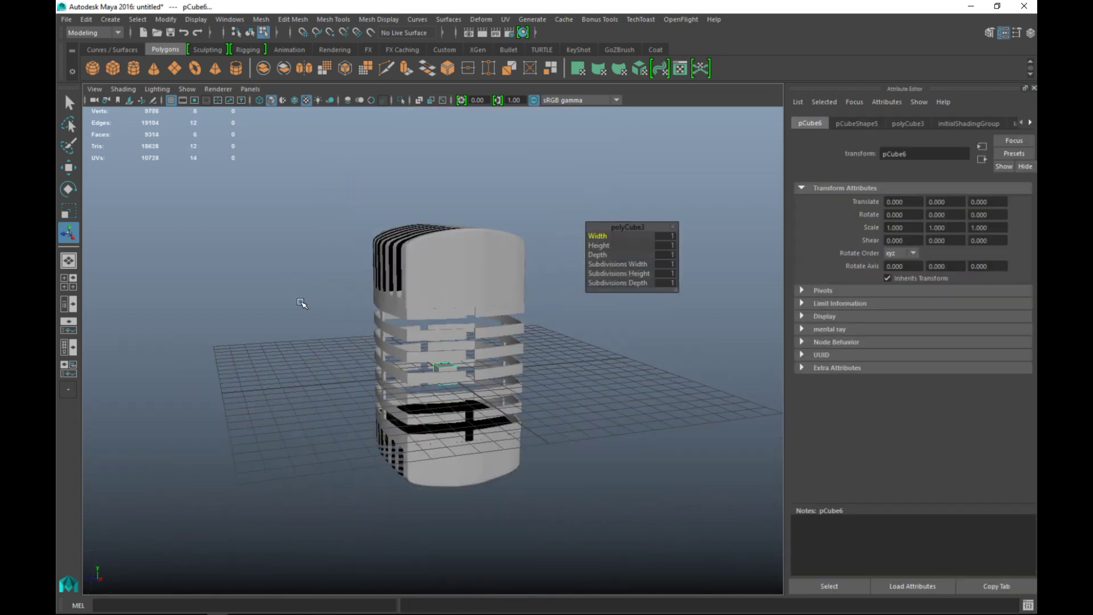
key(w)
drag(475, 393, 558, 509)
Scale the cube into a tall thin bar, about 0.283 in X and 12.907 in Y
key(r)
drag(574, 463, 548, 452)
drag(553, 388, 547, 336)
drag(548, 389, 555, 296)
In the side view, lower the bar to about -2.15 in Y, aligning its upper end with the topmost band's upper edge
click(69, 282)
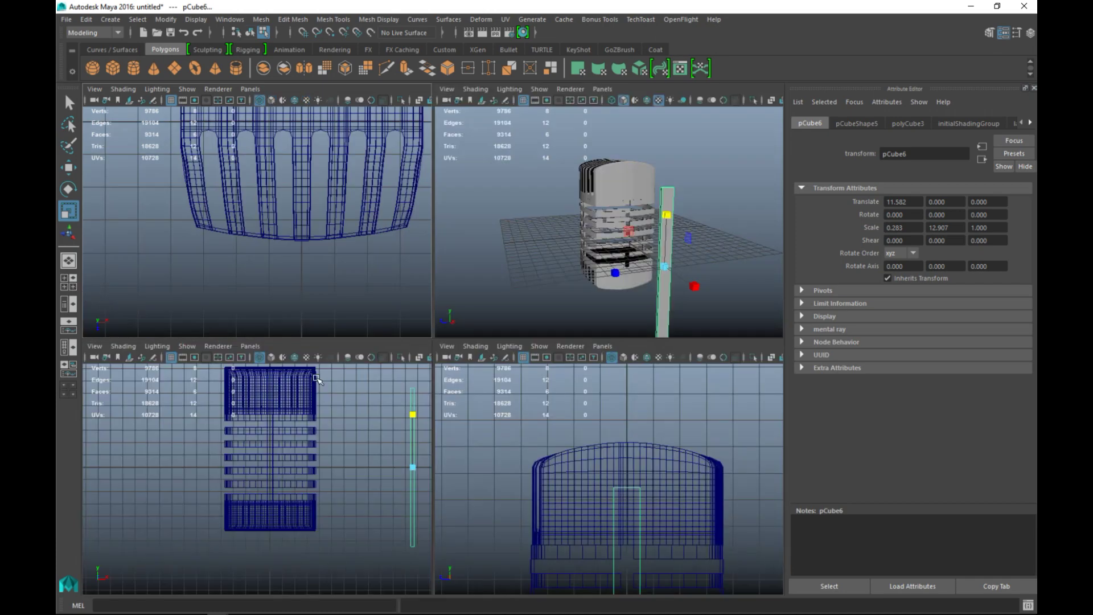
key(space)
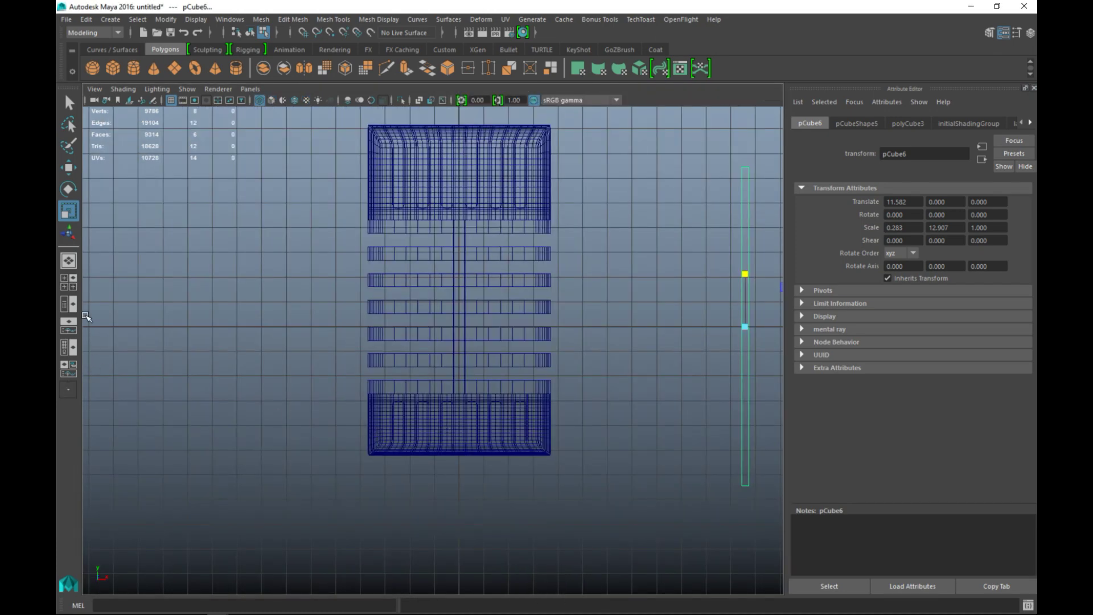
click(68, 282)
key(space)
scroll(581, 475, down, 4)
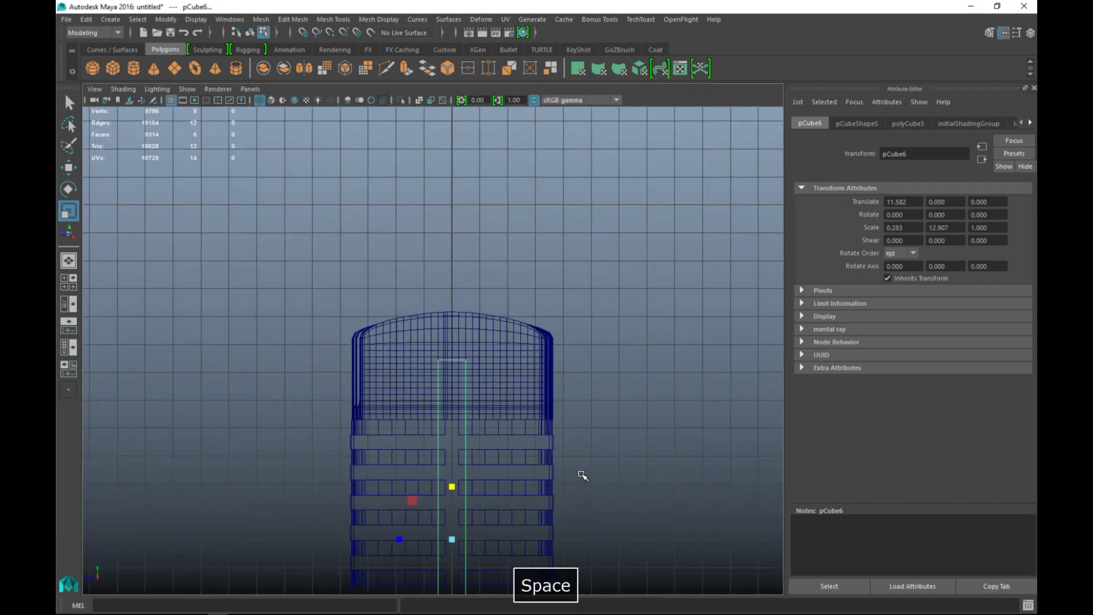
alt+middle_drag(575, 477, 618, 371)
scroll(615, 379, up, 6)
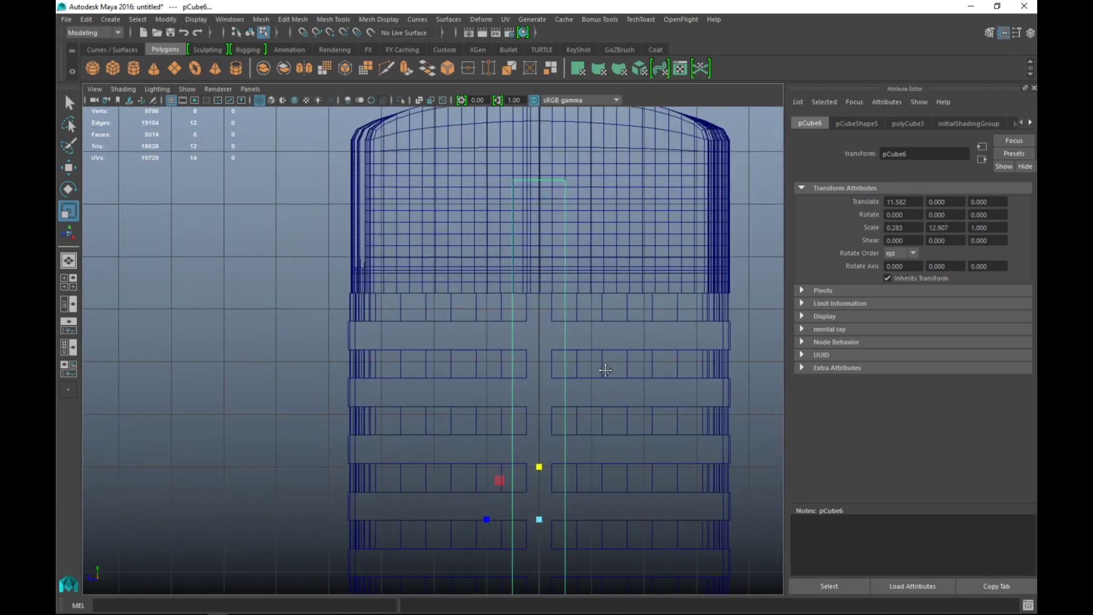
key(w)
drag(484, 459, 501, 572)
Narrow the bar to about 0.457 in Z to match the width of the gap between the bands
key(r)
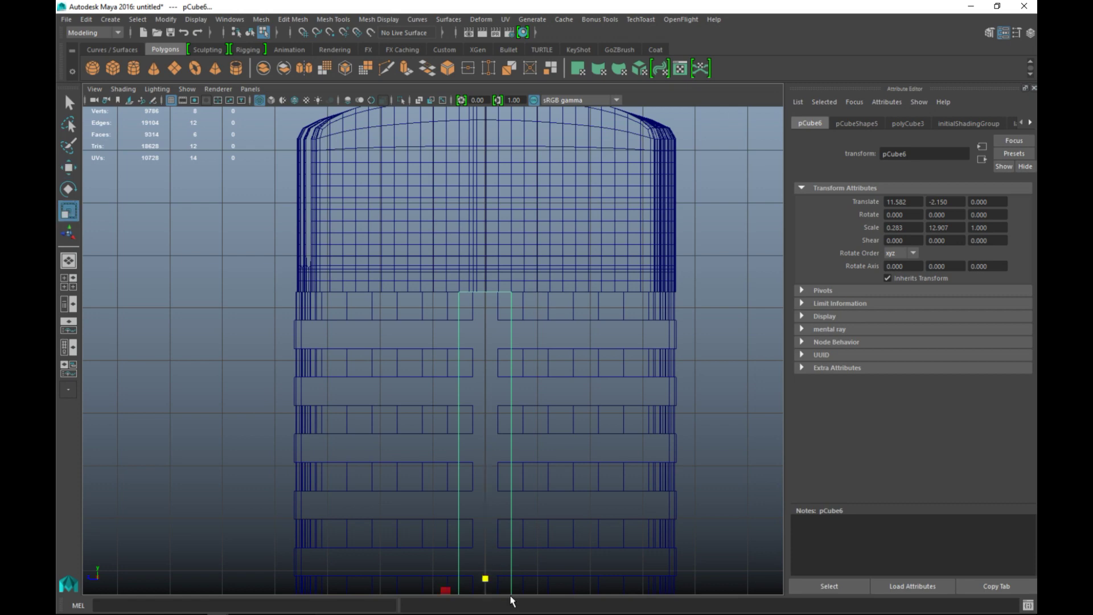
scroll(467, 586, down, 3)
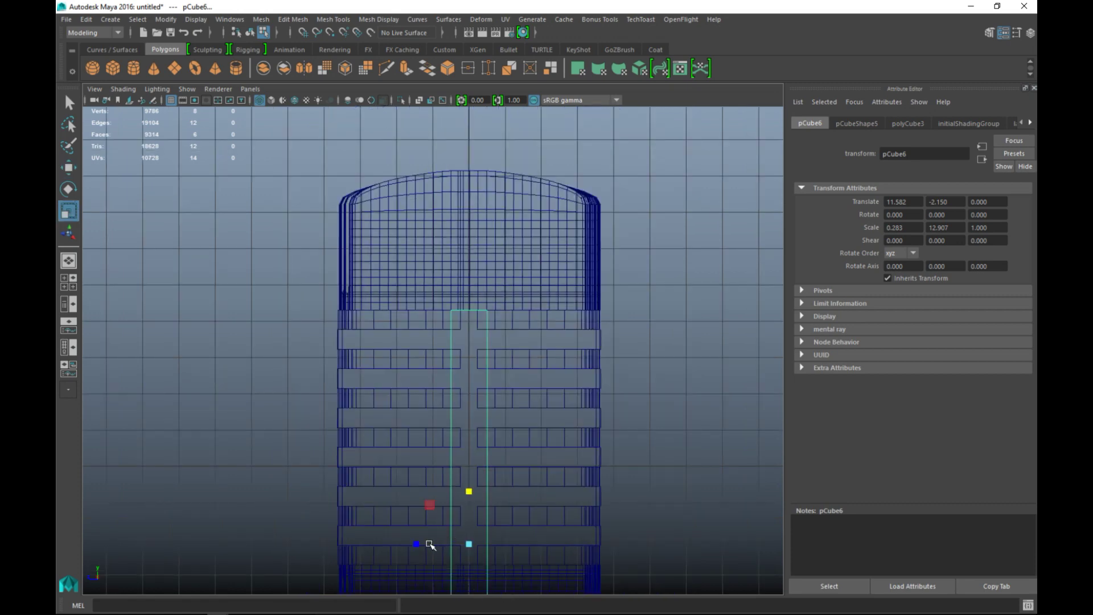
drag(430, 545, 446, 555)
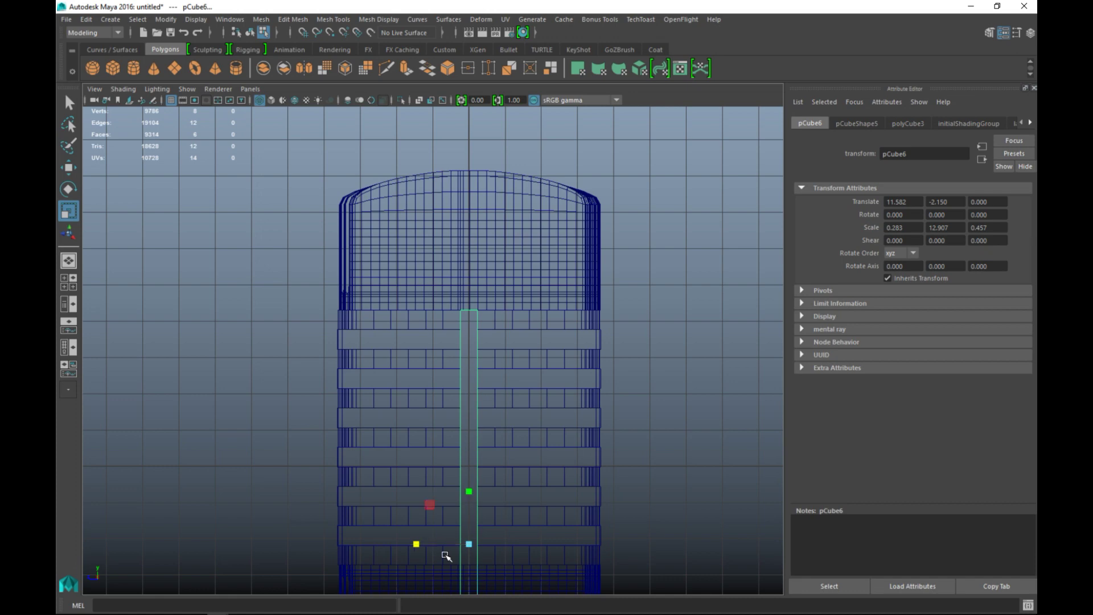
Raise the bar's four bottom vertices to the lower edge of the lowest band and check the alignment at its upper end
alt+middle_drag(531, 508, 533, 249)
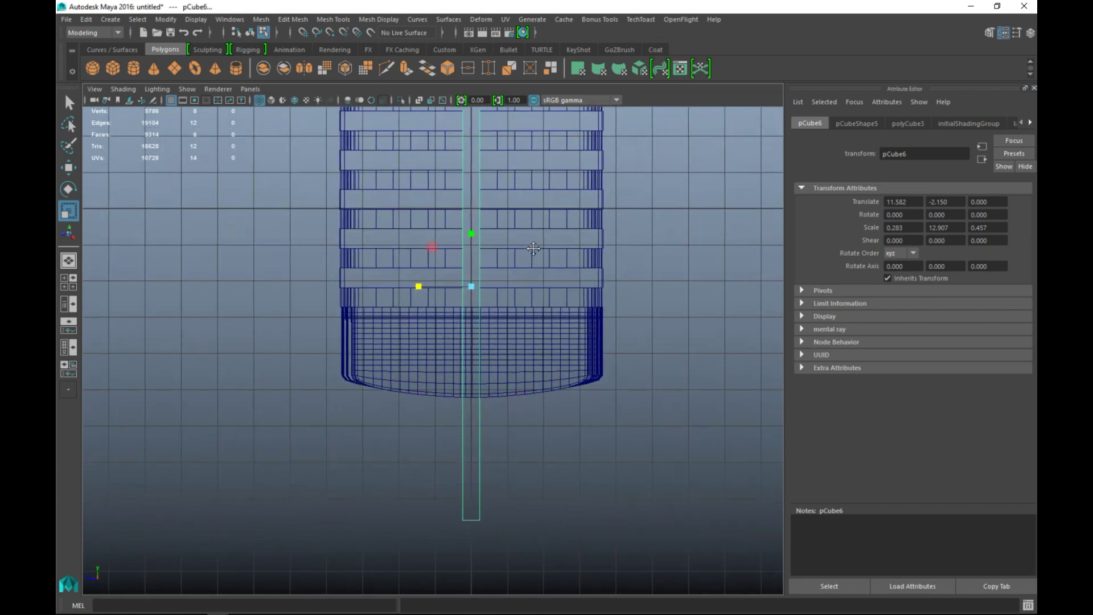
right_click(472, 516)
right_drag(472, 516, 414, 266)
drag(457, 501, 509, 564)
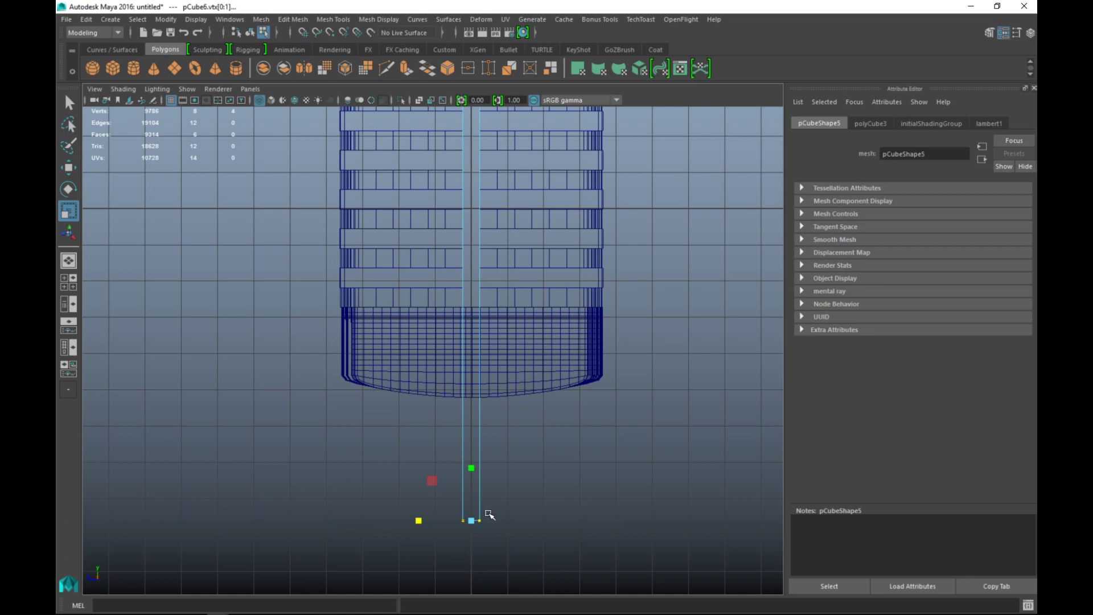
key(w)
drag(472, 467, 504, 254)
key(f)
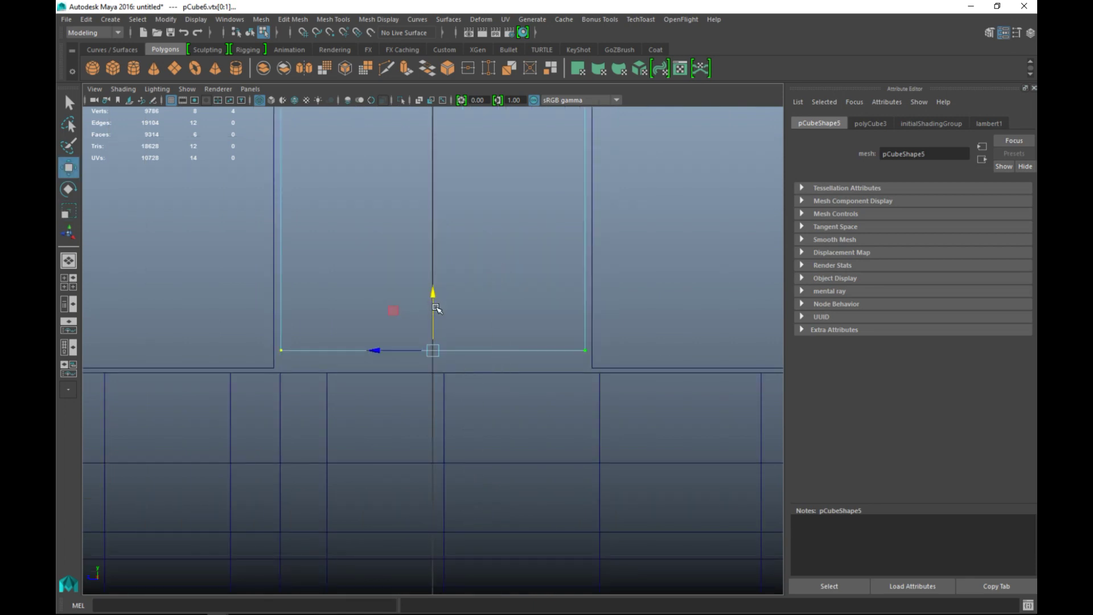
drag(434, 295, 435, 308)
scroll(549, 325, down, 5)
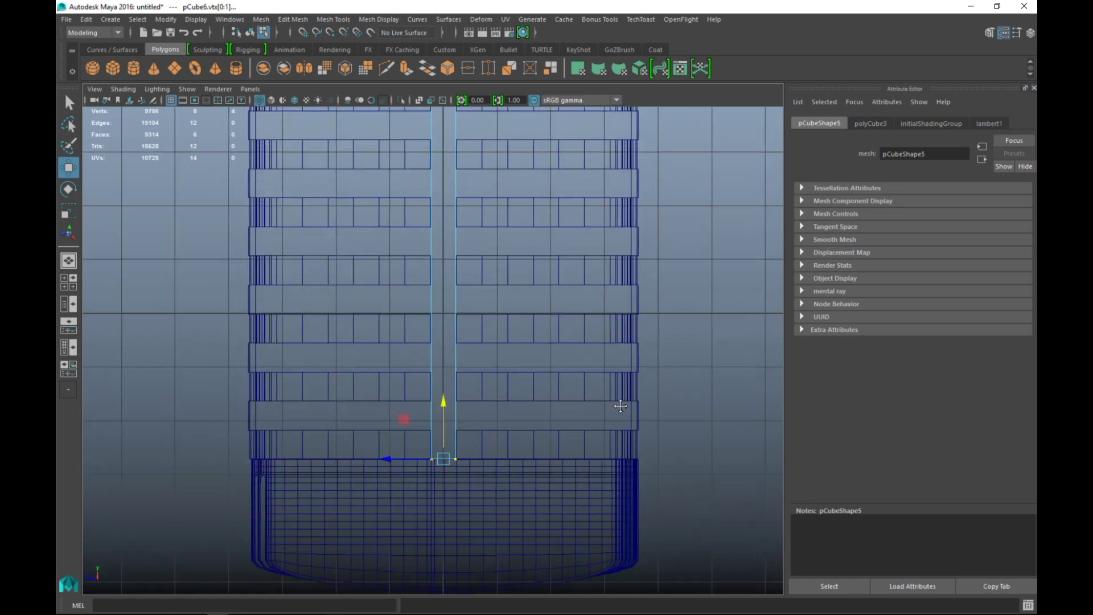
alt+middle_drag(615, 361, 650, 577)
alt+middle_drag(537, 276, 490, 400)
scroll(522, 381, up, 10)
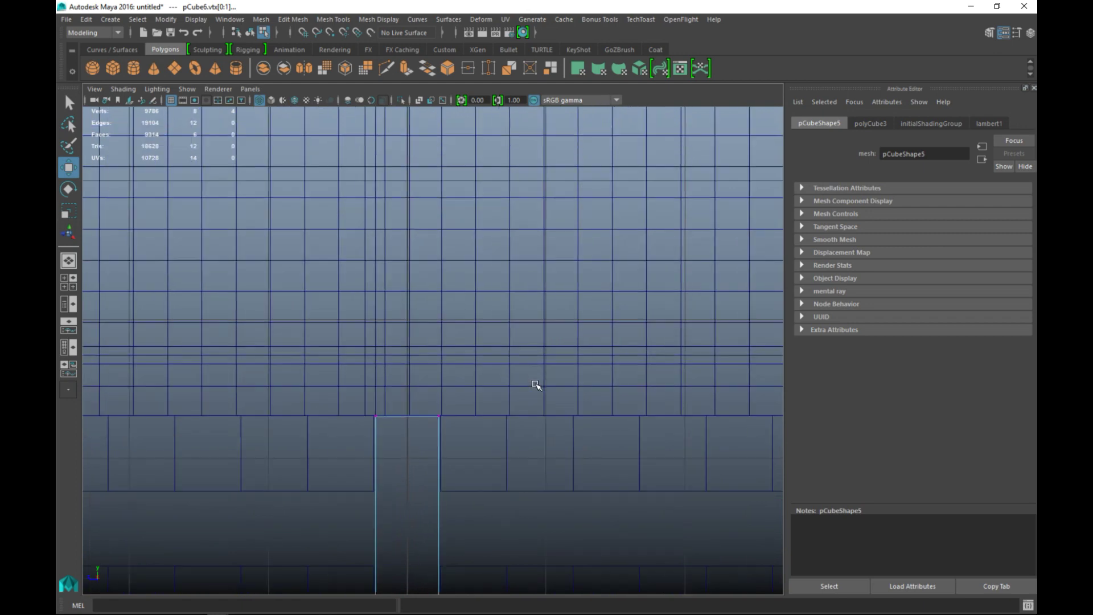
scroll(524, 402, up, 1)
scroll(525, 403, down, 10)
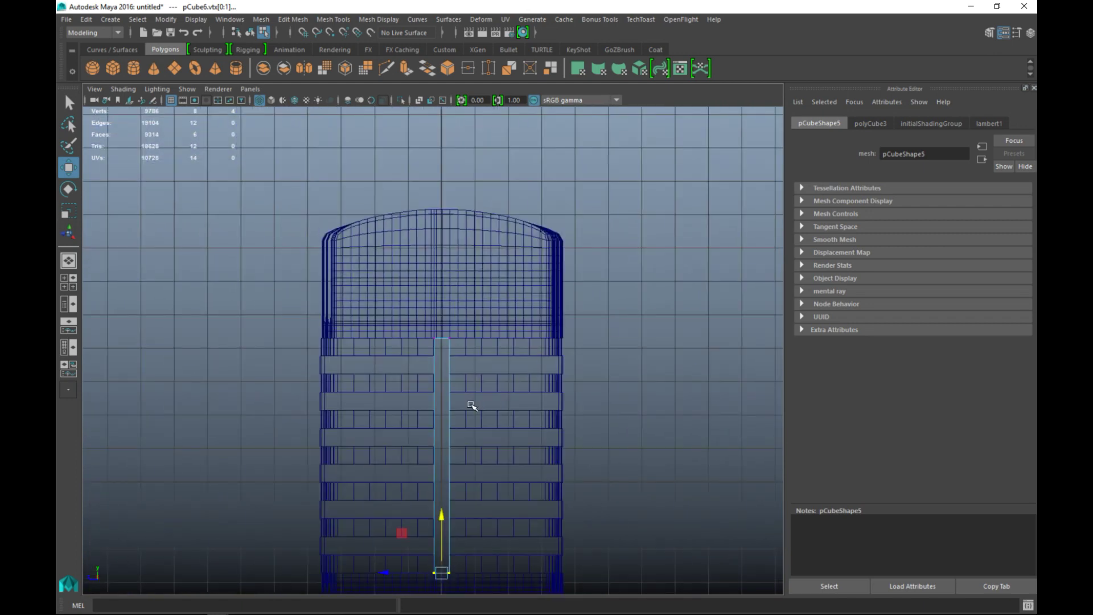
Return the thin vertical bar to object mode and scale it in Z to about 0.478
right_drag(445, 265, 503, 247)
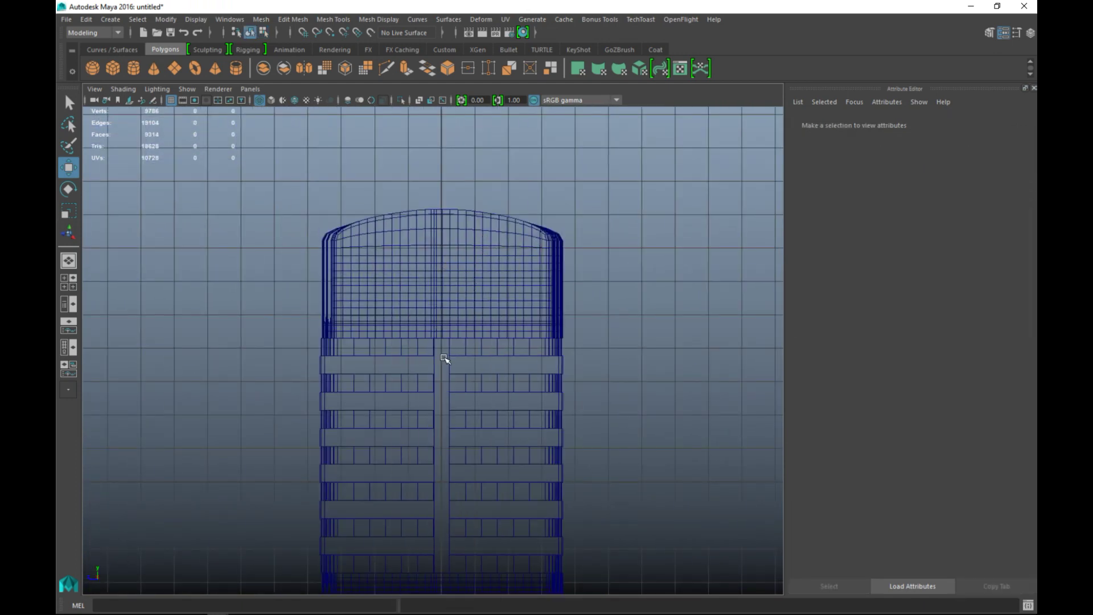
click(449, 369)
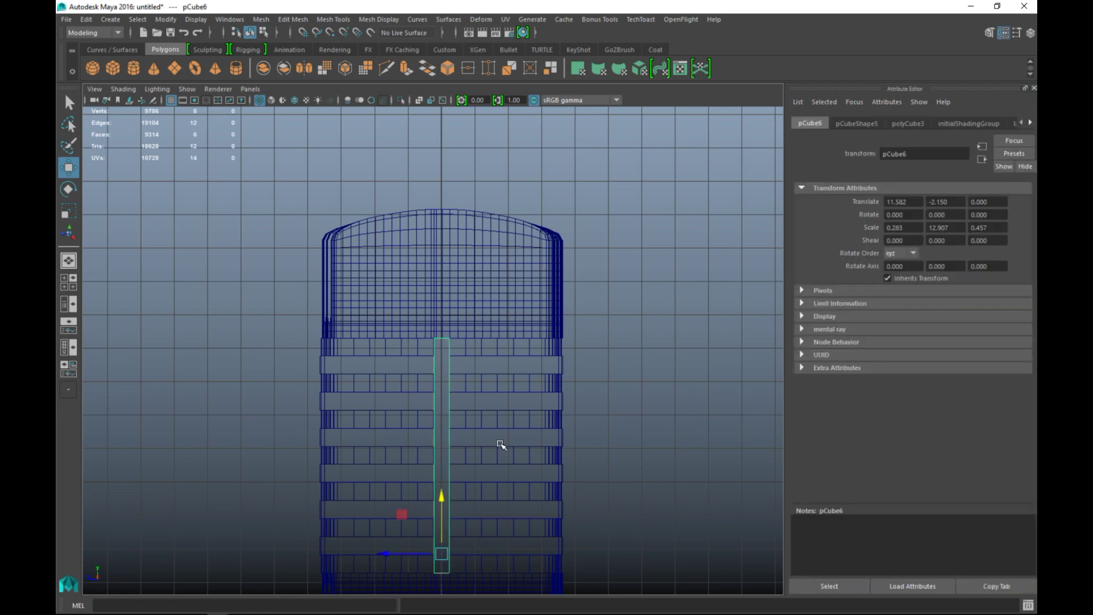
key(r)
drag(396, 555, 386, 555)
Move the vertical bar along X against the microphone body's side, at about 3.657
click(69, 282)
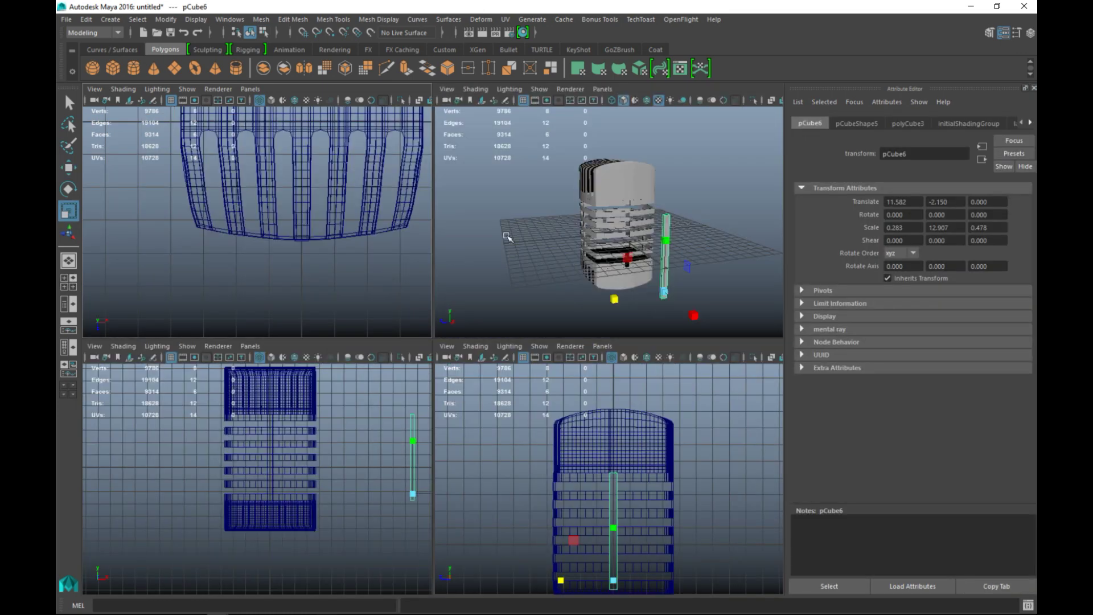
key(space)
alt+drag(521, 445, 566, 463)
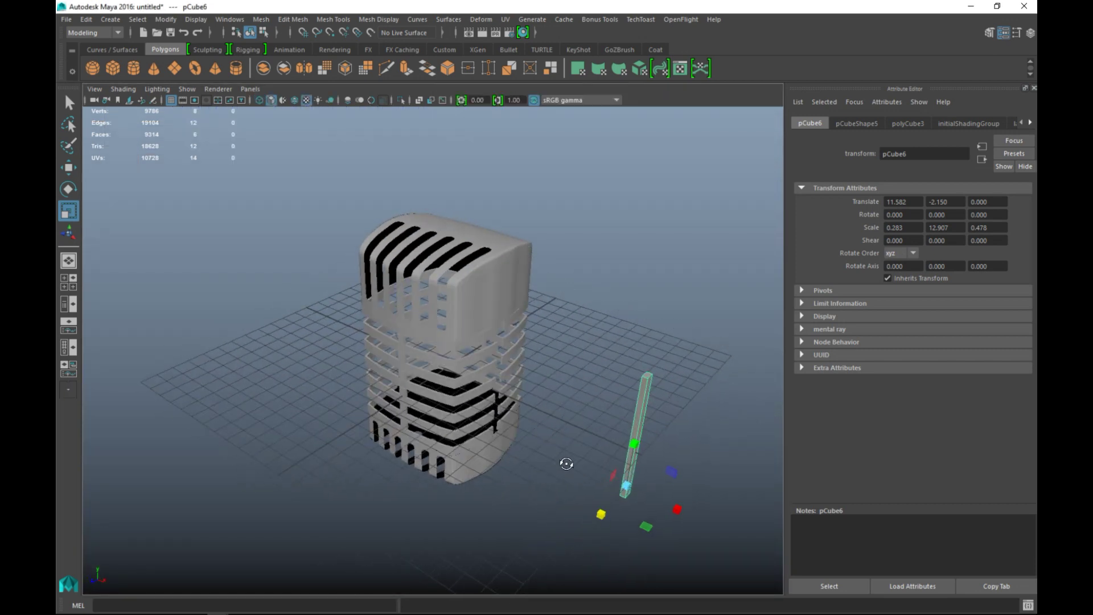
right_drag(640, 402, 669, 278)
key(w)
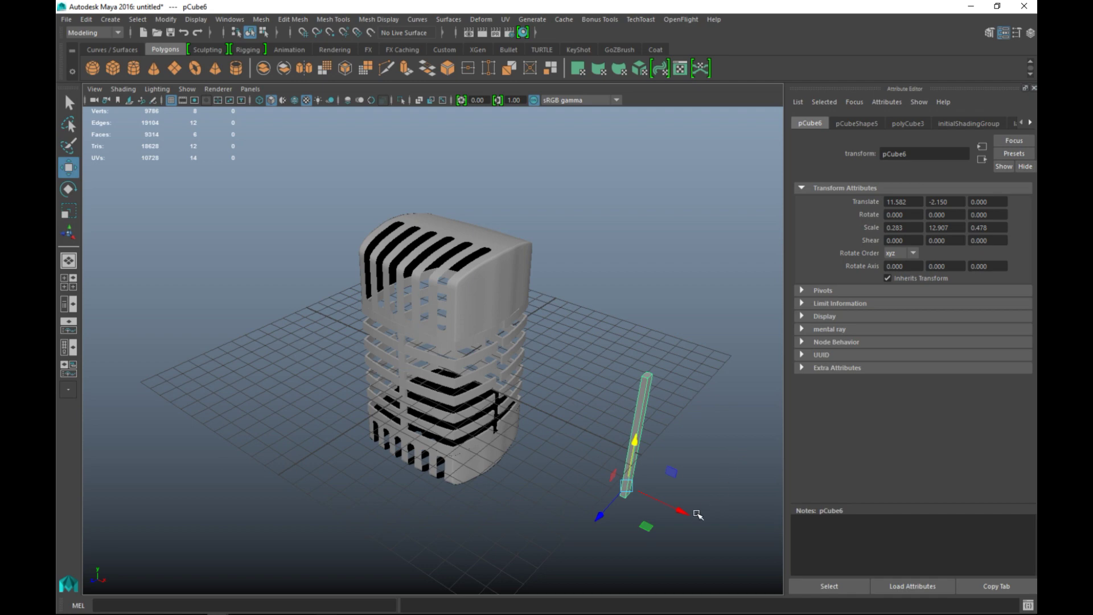
drag(688, 514, 532, 470)
key(f)
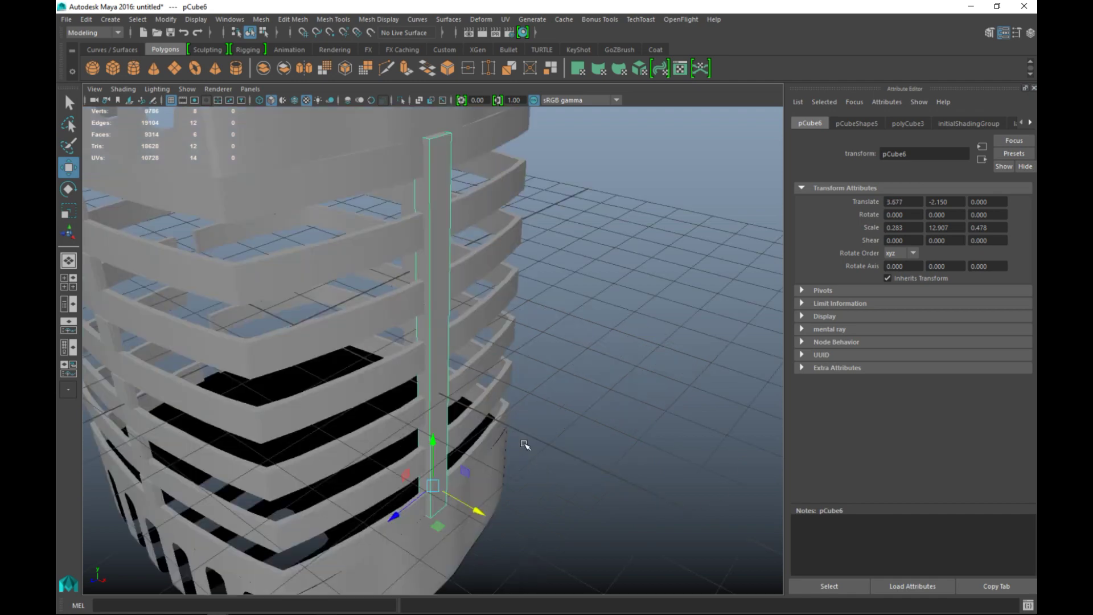
alt+drag(548, 450, 488, 509)
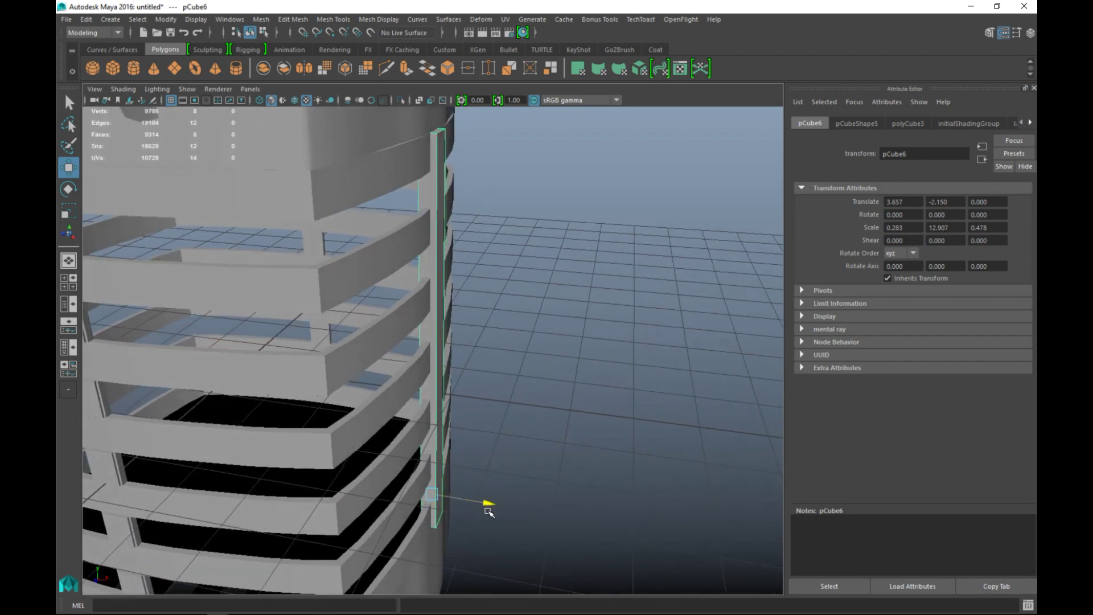
scroll(511, 502, down, 5)
alt+middle_drag(512, 503, 583, 481)
alt+drag(588, 505, 586, 505)
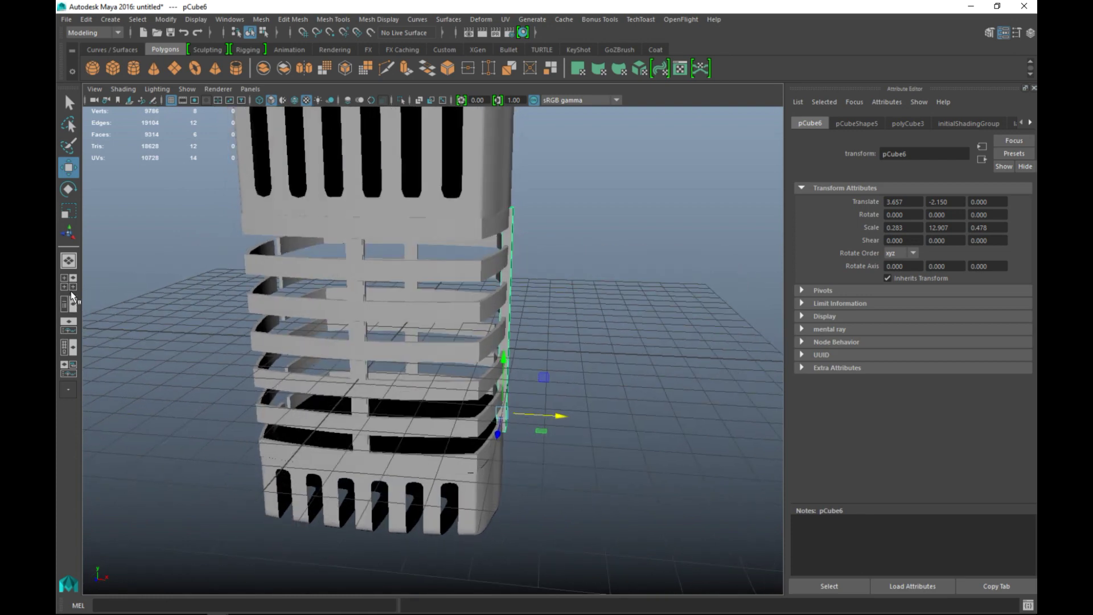
Duplicate the vertical bar and move the copy along X to the body's opposite side, at about -3.488
key(space)
key(space)
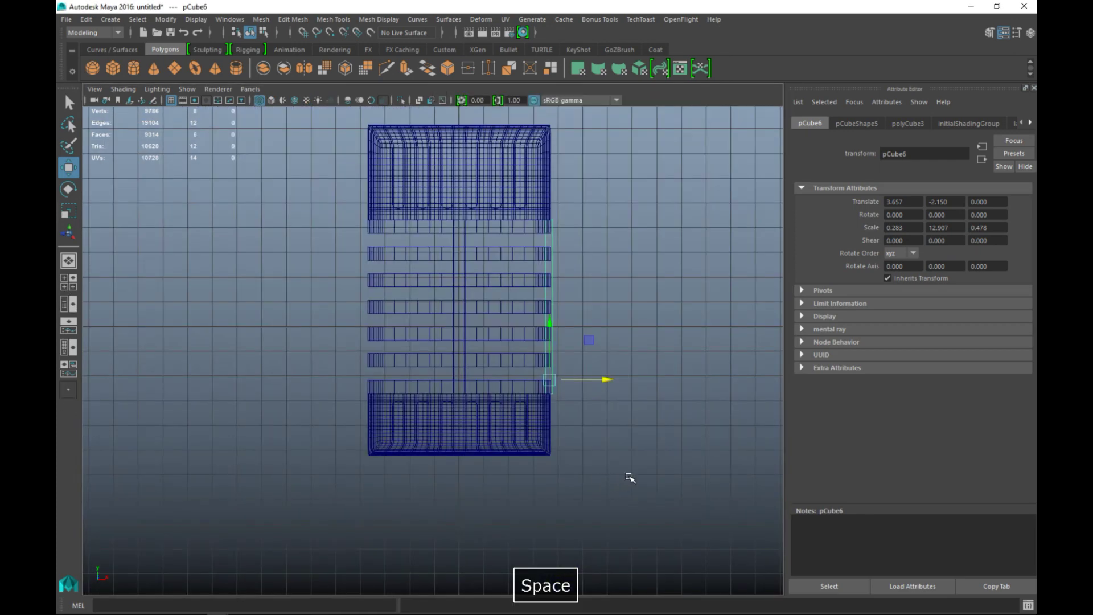
key(ctrl+d)
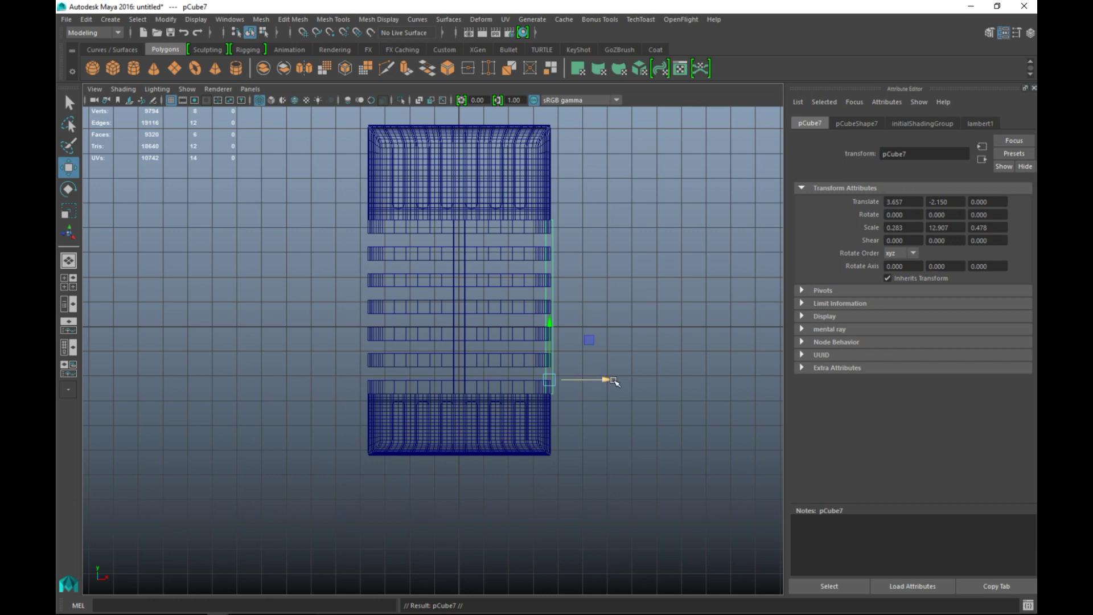
drag(610, 382, 431, 385)
scroll(431, 389, up, 5)
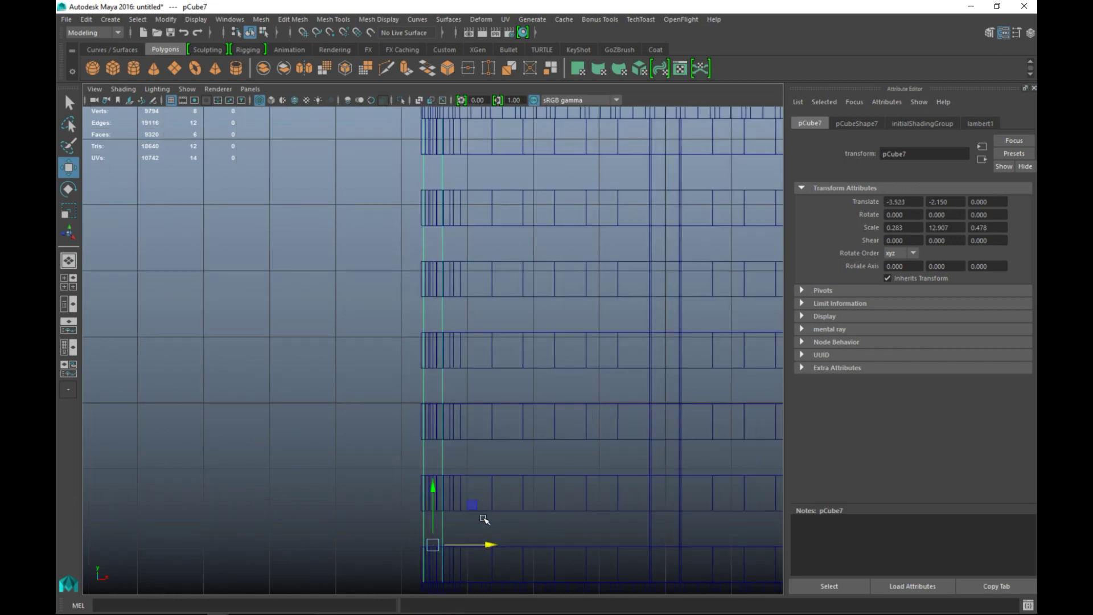
drag(491, 545, 491, 545)
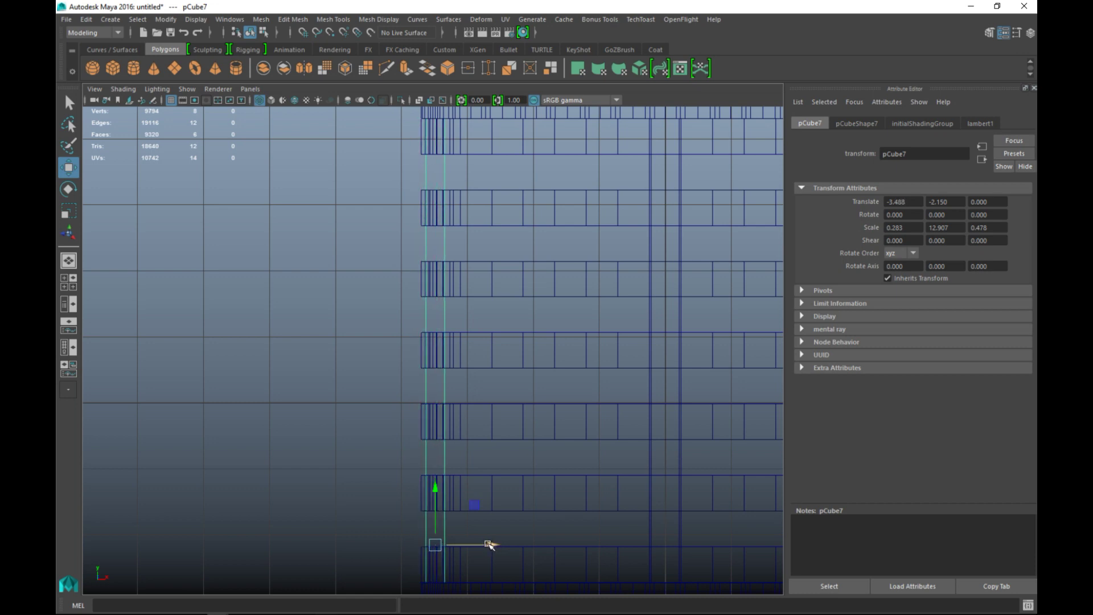
Move the original vertical bar slightly inward along X to about 3.498, in line with the horizontal slats
alt+middle_drag(722, 427, 394, 444)
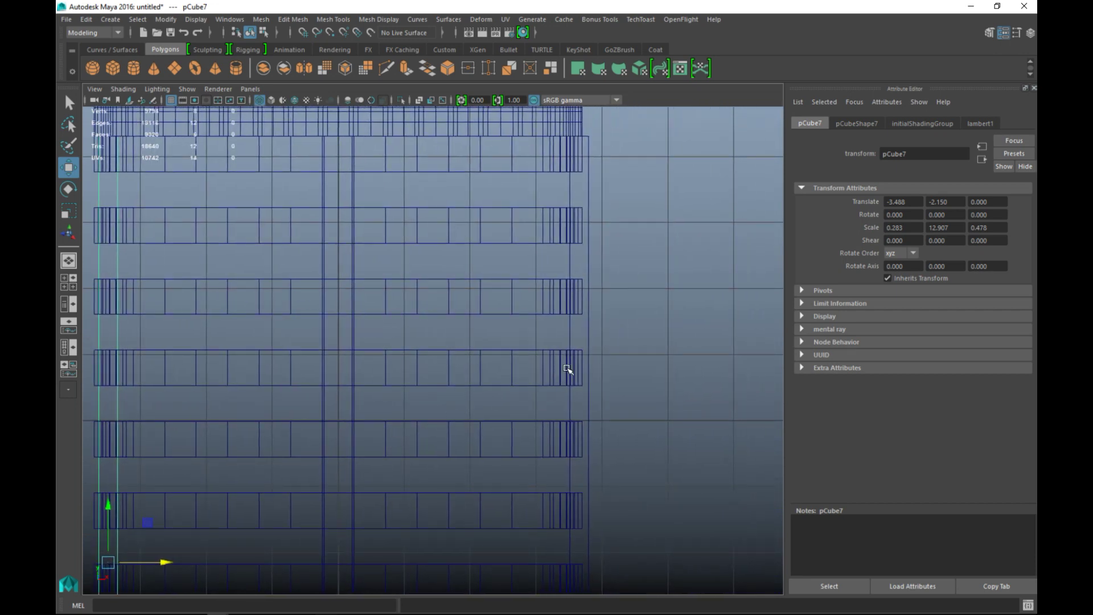
click(588, 350)
drag(639, 563, 627, 564)
key(space)
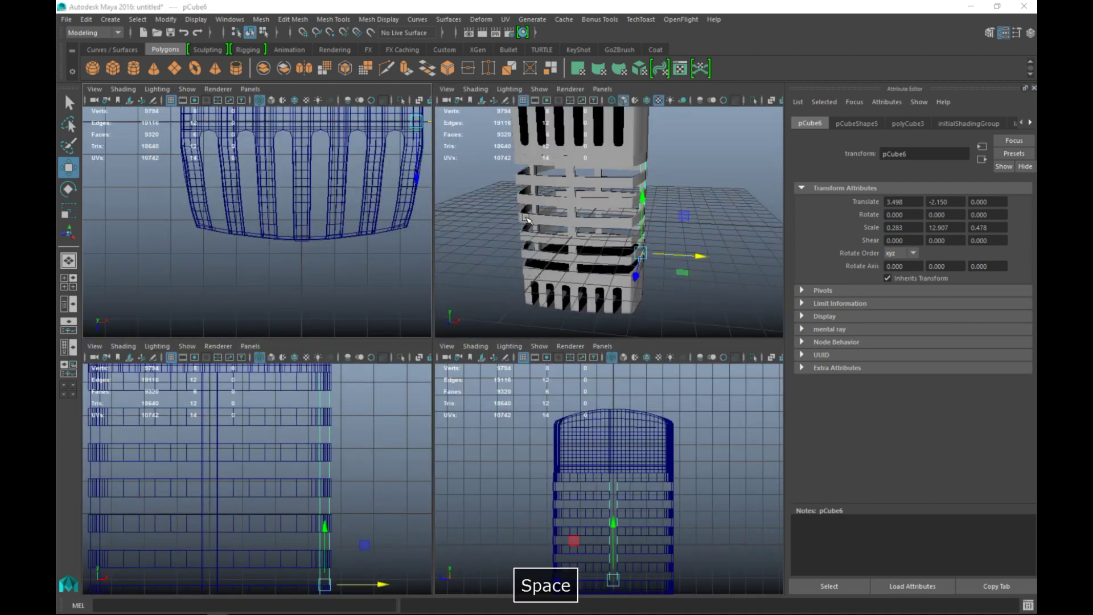
key(space)
click(635, 313)
alt+drag(634, 312, 558, 401)
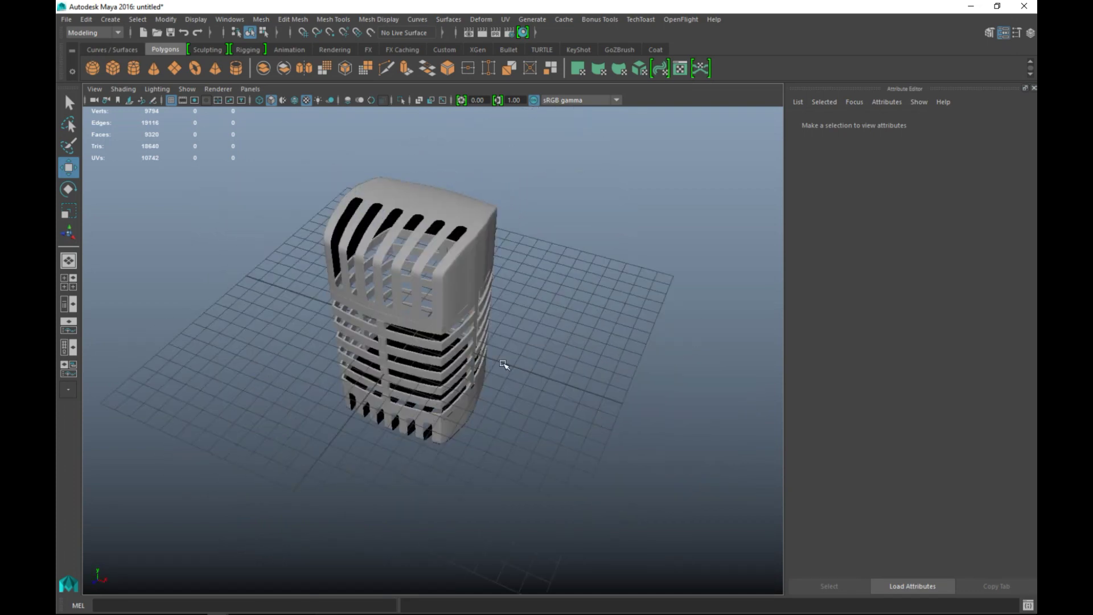
Combine all parts of the microphone body into one mesh and delete its construction history
drag(273, 175, 587, 568)
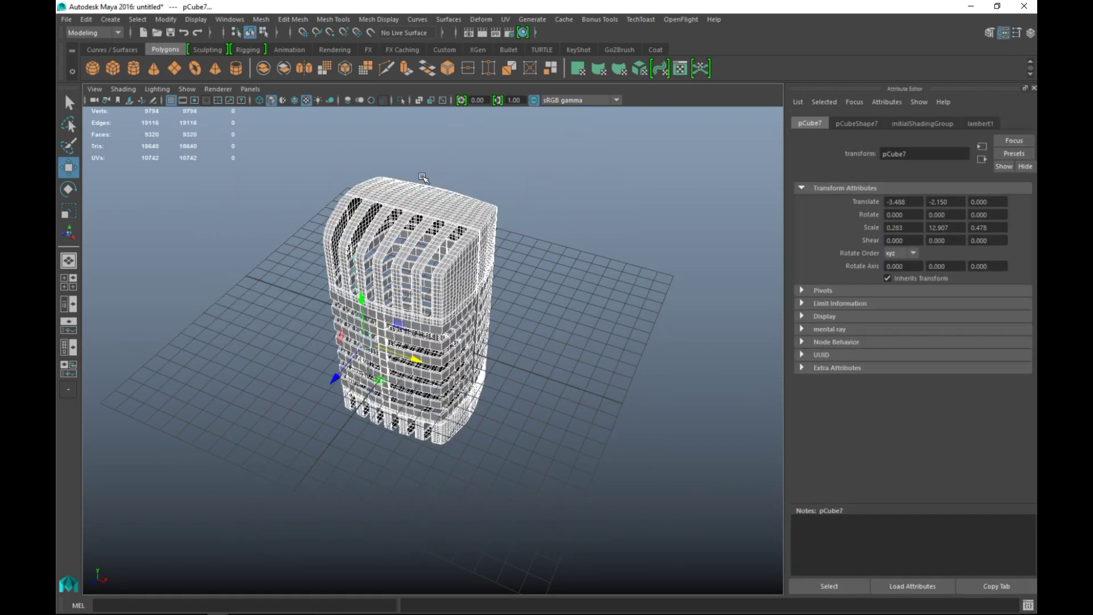
click(261, 19)
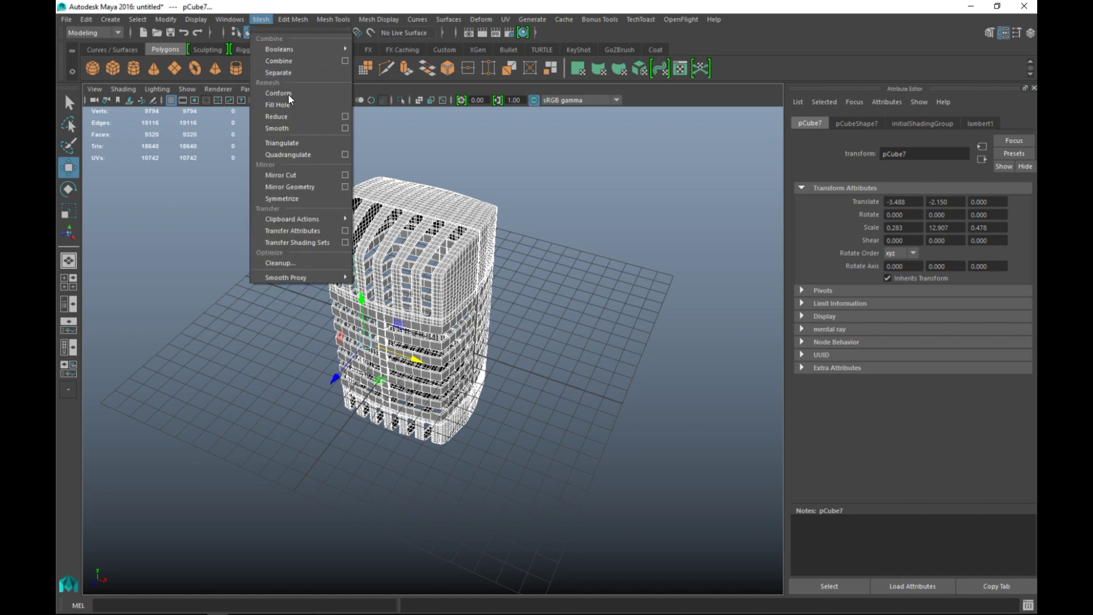
click(295, 60)
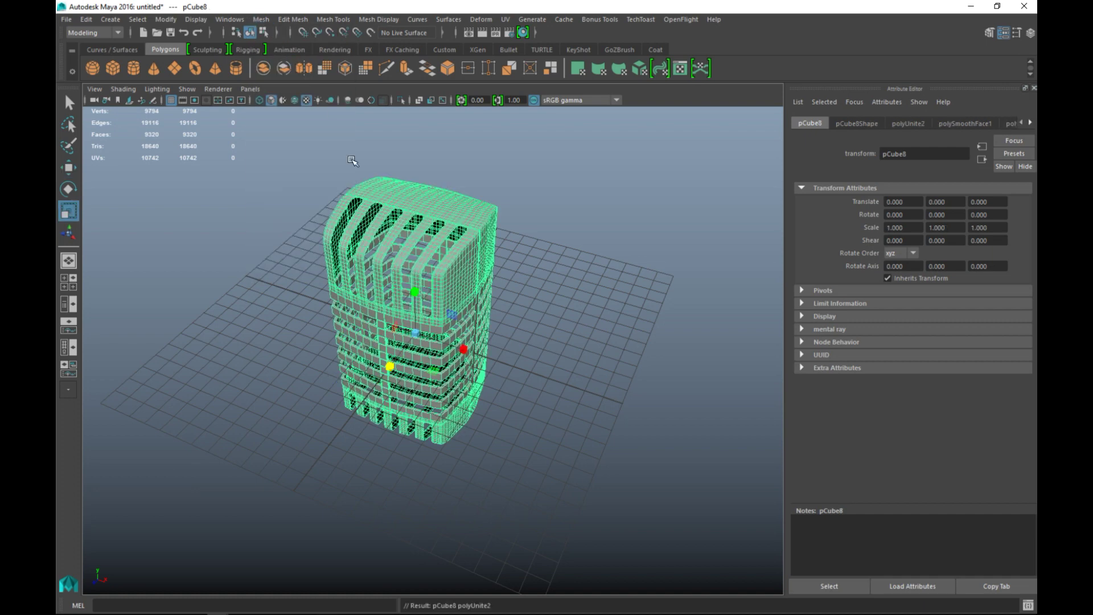
click(87, 19)
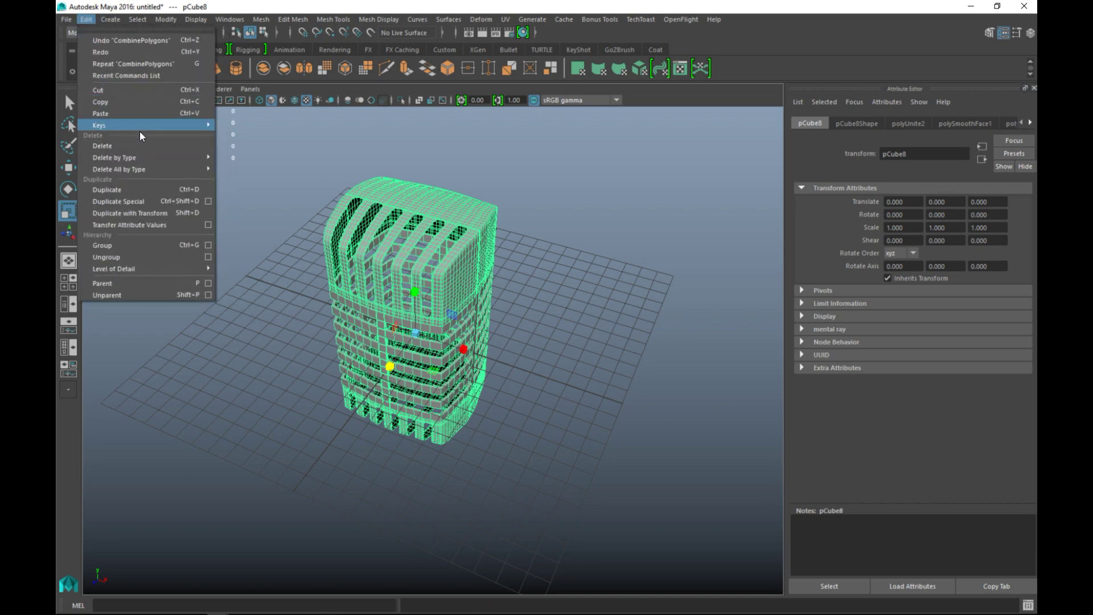
mouse_move(157, 156)
click(254, 166)
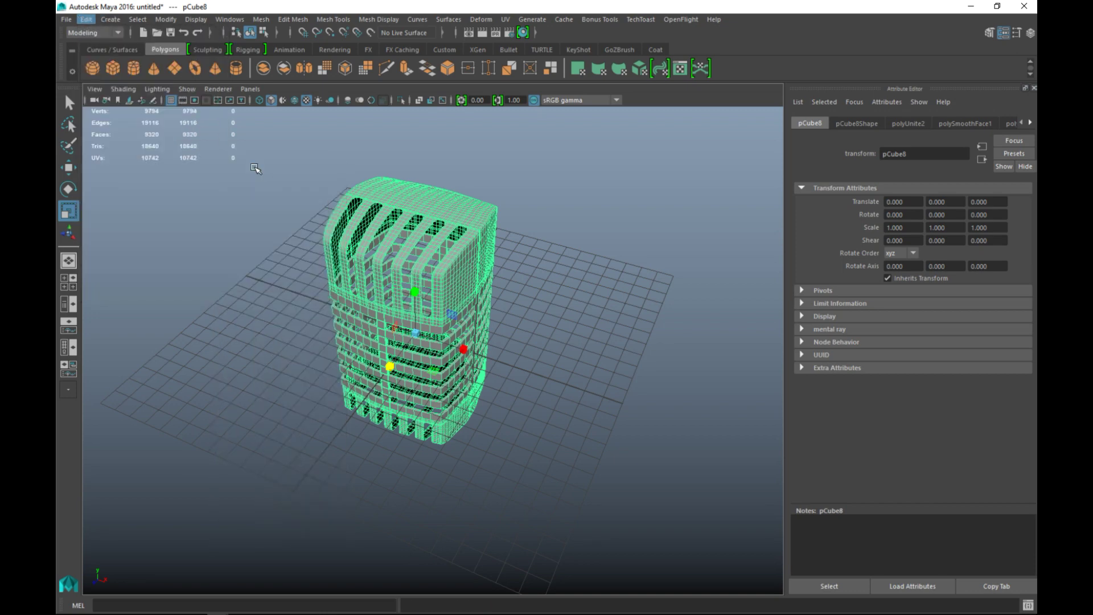
click(588, 431)
mouse_move(588, 431)
alt+mouse_down()
mouse_move(504, 440)
mouse_move(572, 433)
alt+mouse_up()
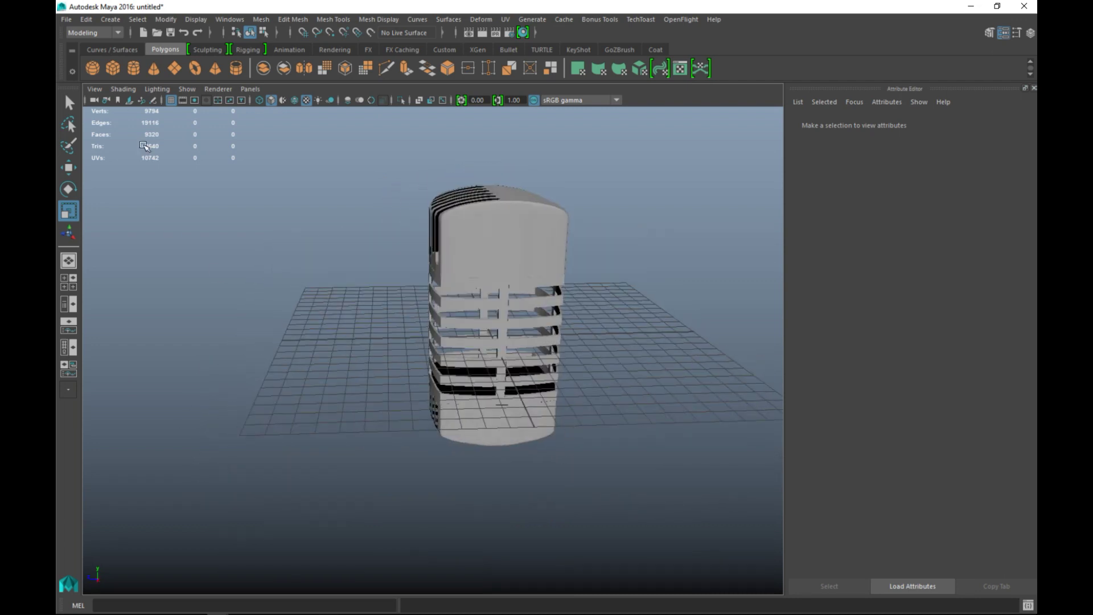
Create a polygon cube scaled uniformly to about 12.465, with 13 subdivisions in width, height and depth
click(112, 69)
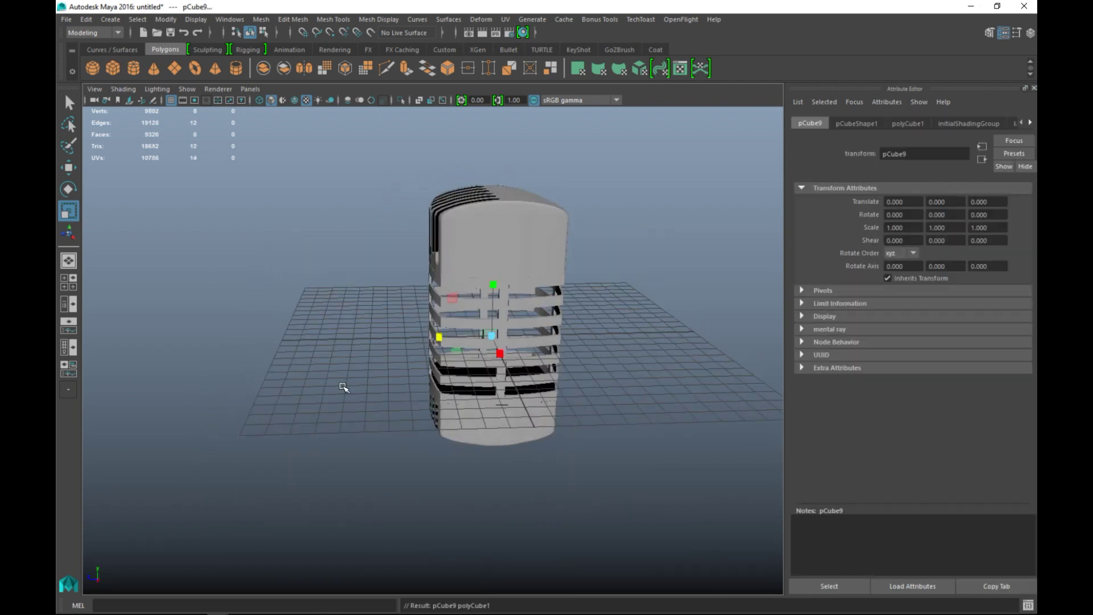
drag(492, 335, 662, 359)
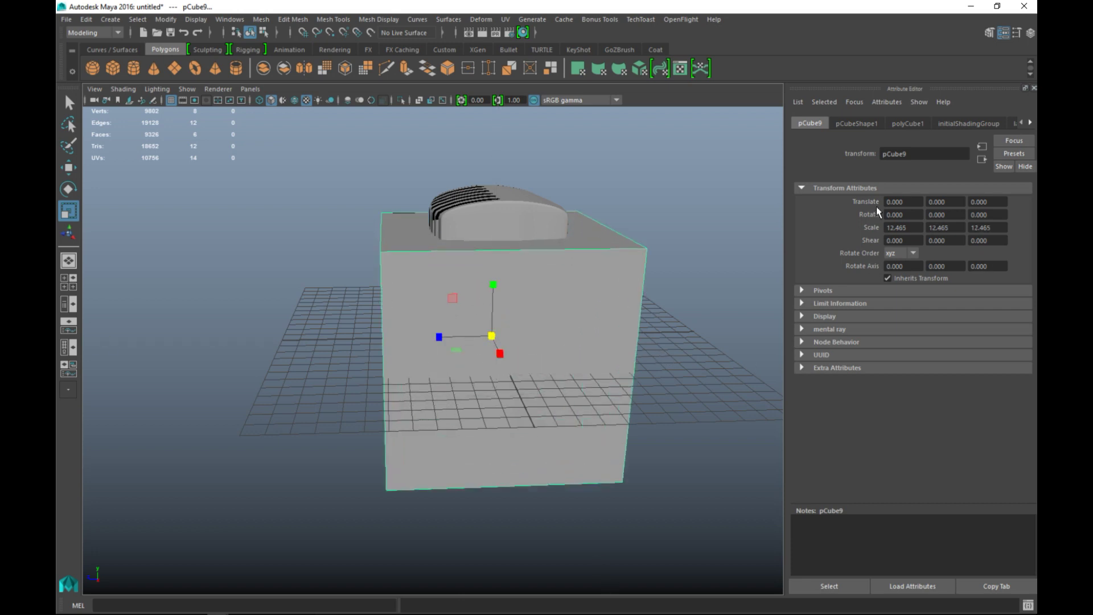
click(908, 124)
drag(912, 242, 849, 241)
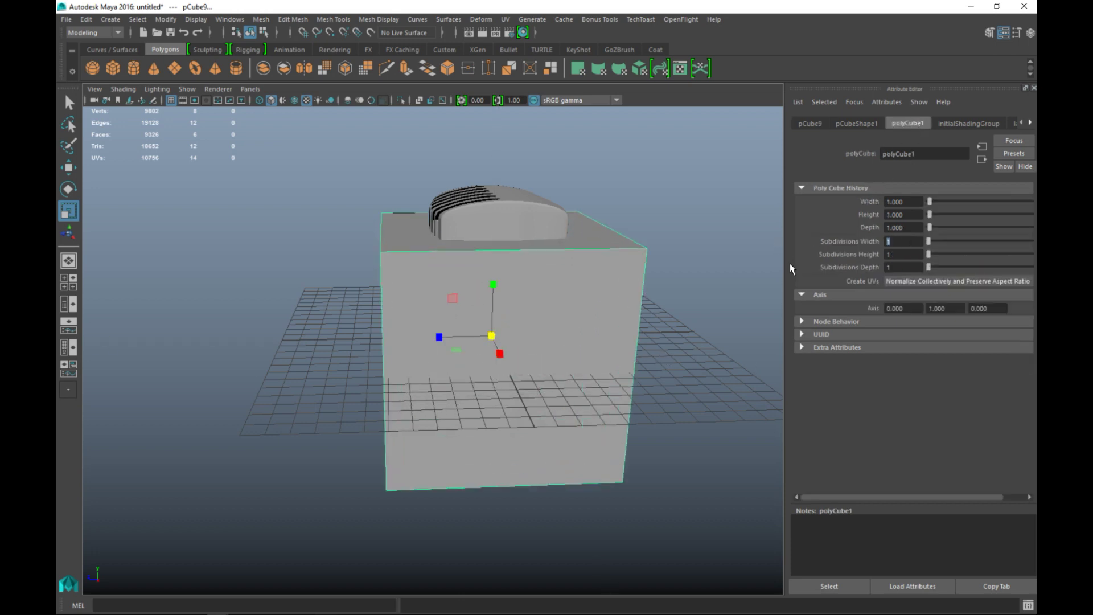
text(13)
drag(888, 256, 870, 280)
text(13)
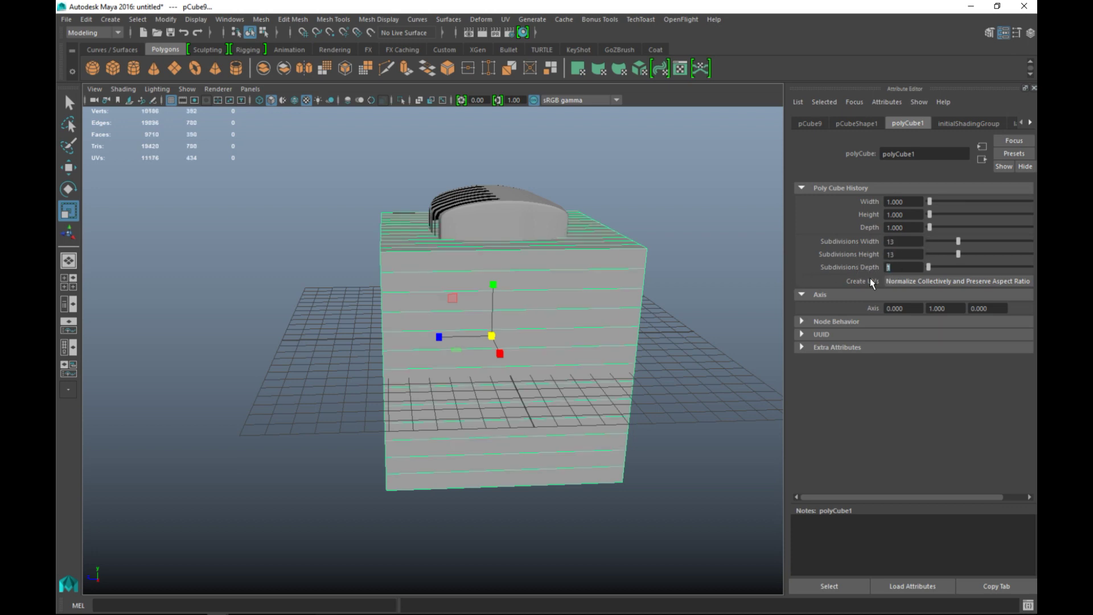
text(13)
click(894, 259)
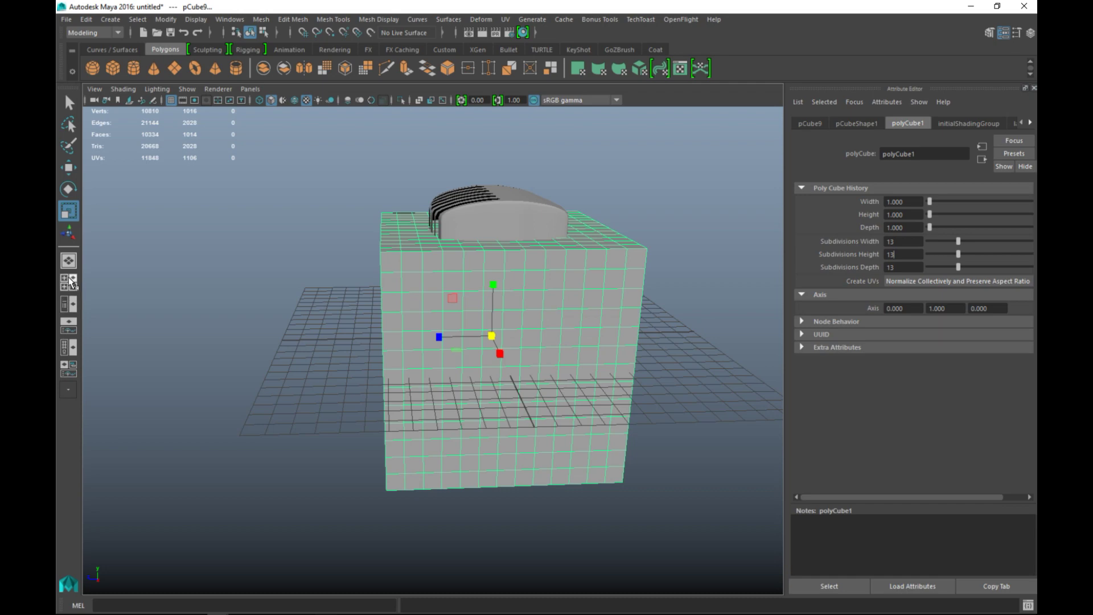
Narrow the cube in X to just inside the microphone body's width and raise it to the body's vertical centre
click(71, 288)
key(space)
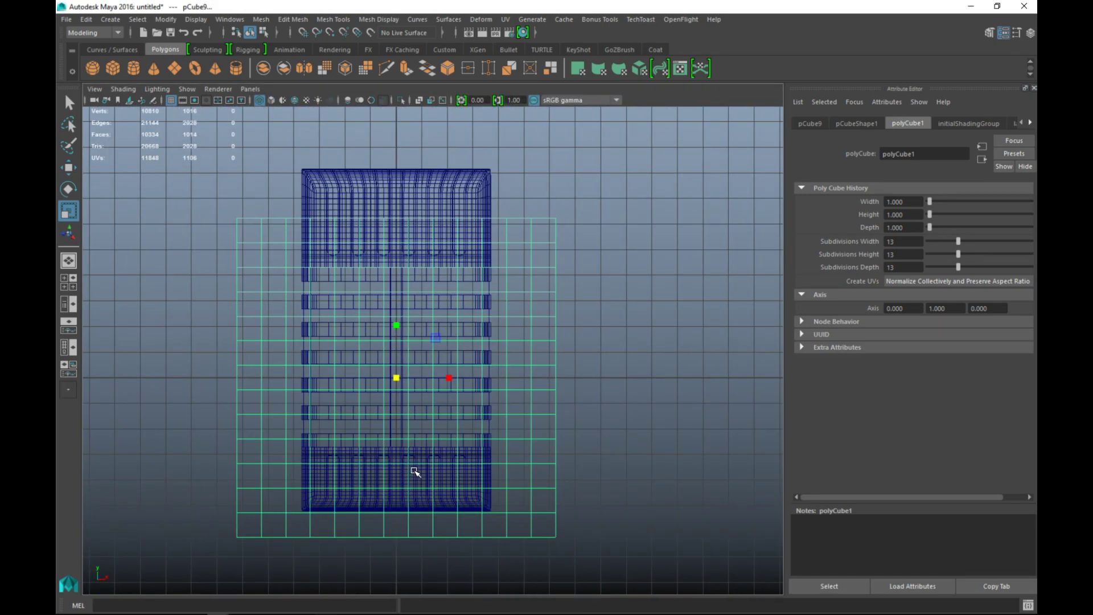
drag(447, 378, 431, 395)
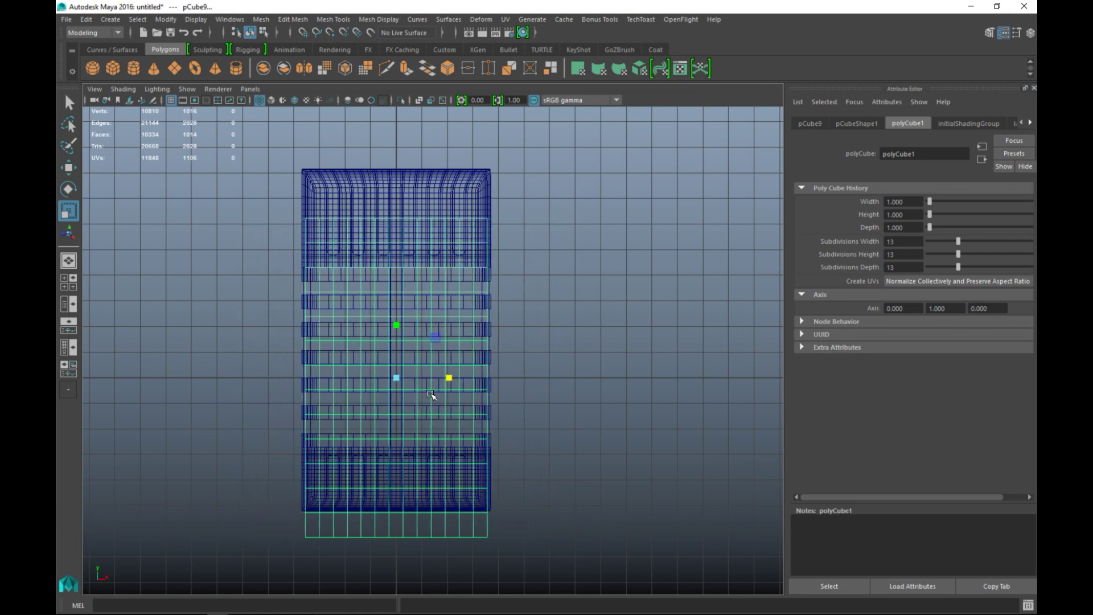
key(w)
drag(398, 317, 398, 287)
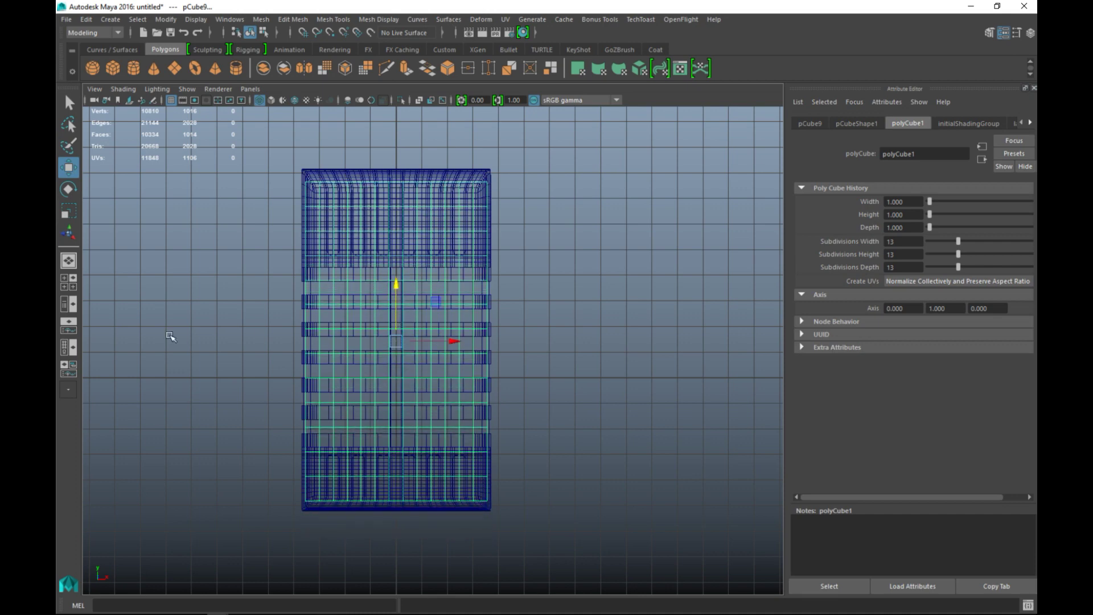
Reduce the cube's depth in Z so it sits inside the microphone body's side profile
key(space)
key(space)
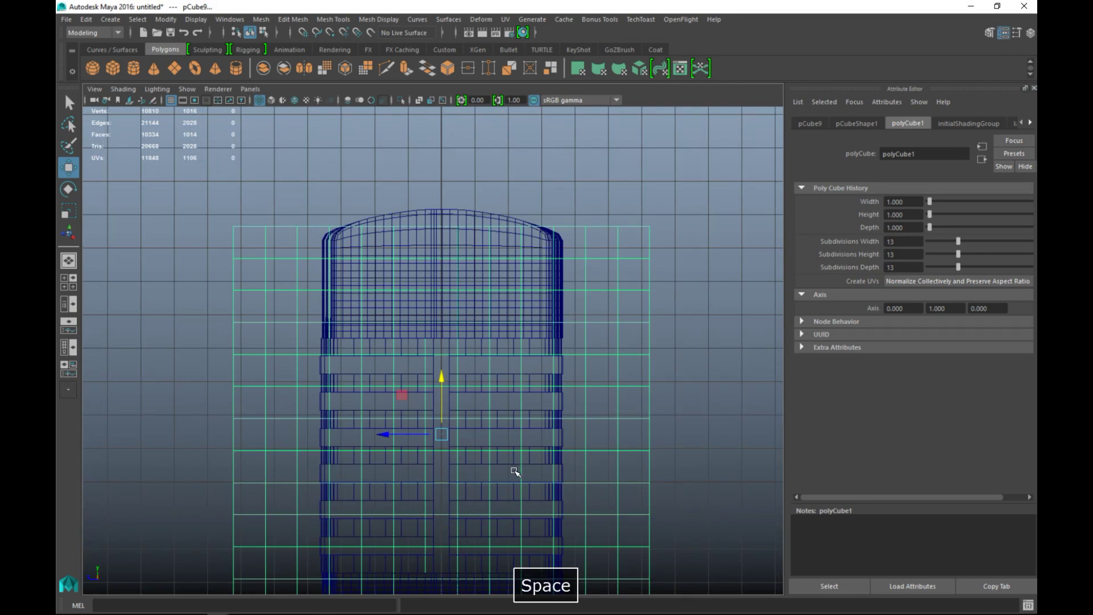
key(r)
drag(390, 434, 418, 436)
alt+middle_drag(507, 447, 522, 329)
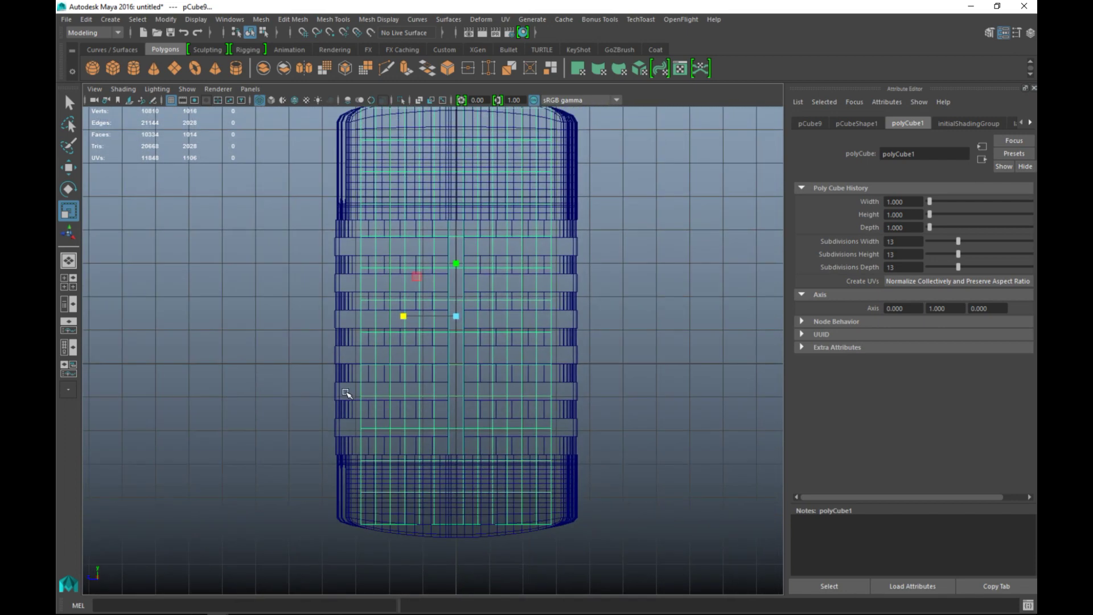
click(69, 280)
key(space)
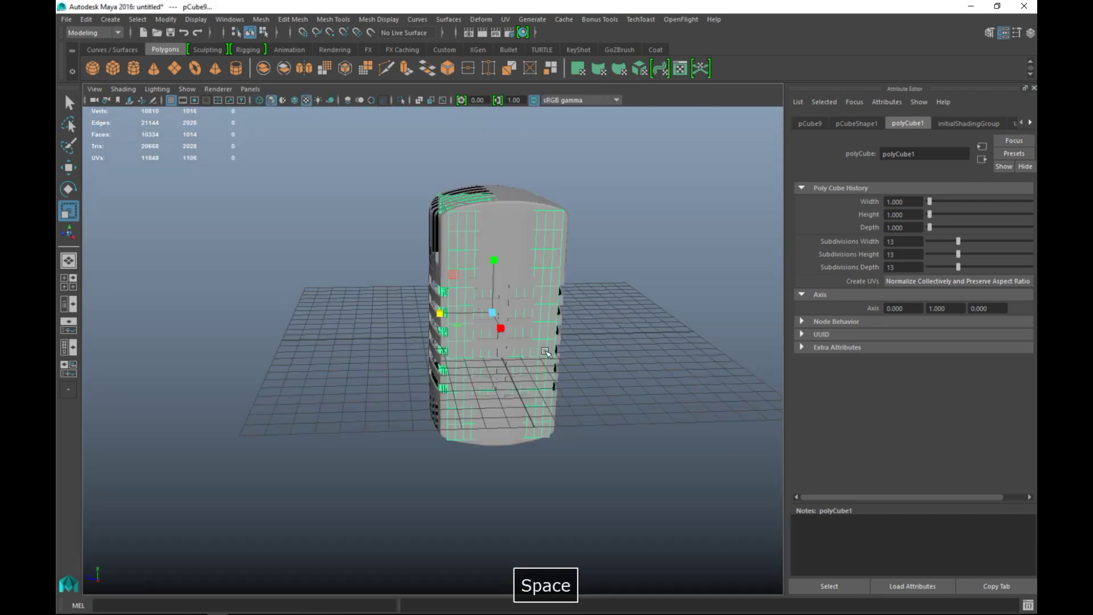
Assign the microphone body mesh to a new display layer and set that layer to Template
click(681, 427)
alt+drag(625, 442, 604, 421)
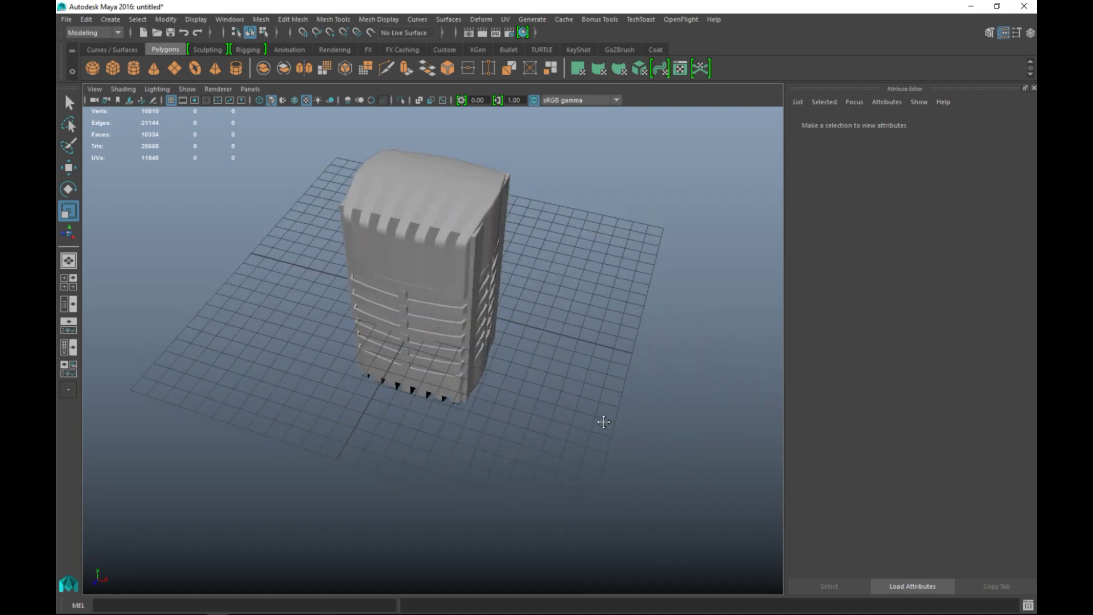
alt+middle_drag(604, 422, 649, 497)
scroll(607, 476, up, 5)
alt+drag(631, 483, 530, 454)
click(68, 282)
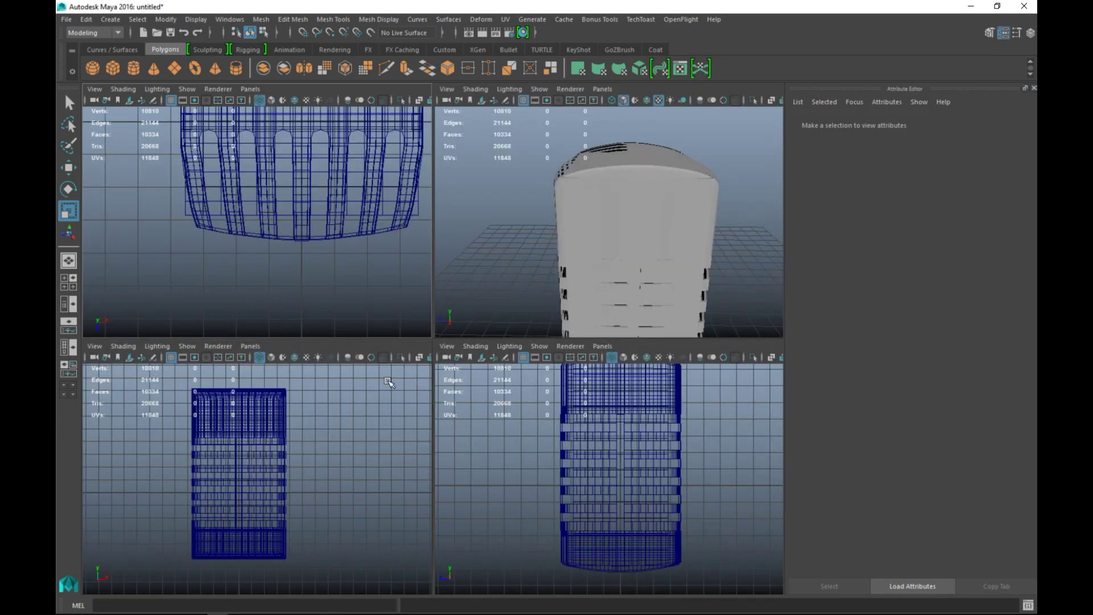
key(space)
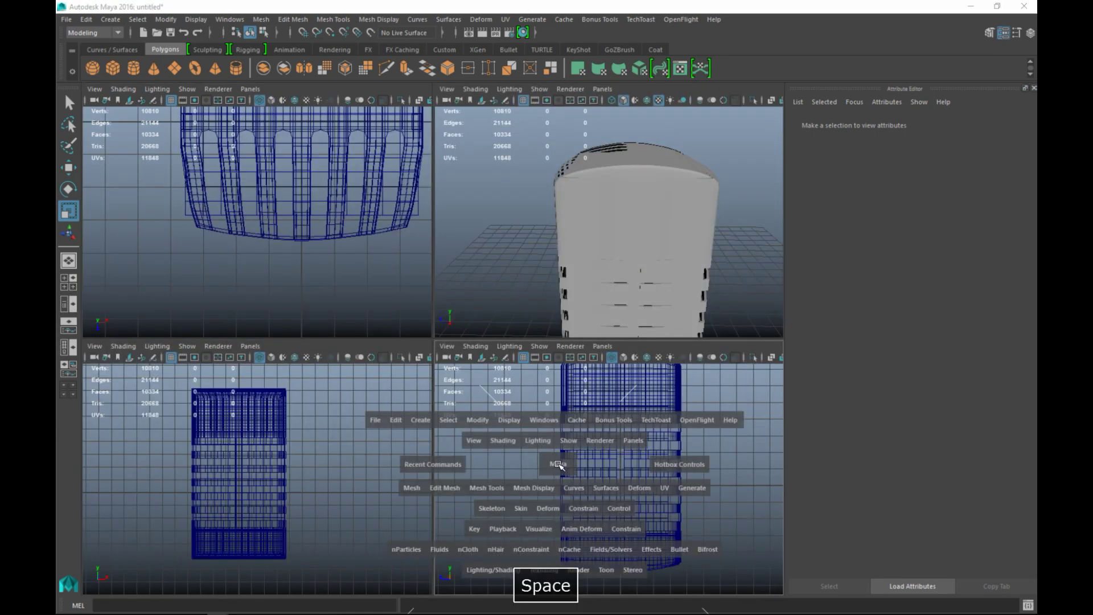
scroll(544, 424, up, 5)
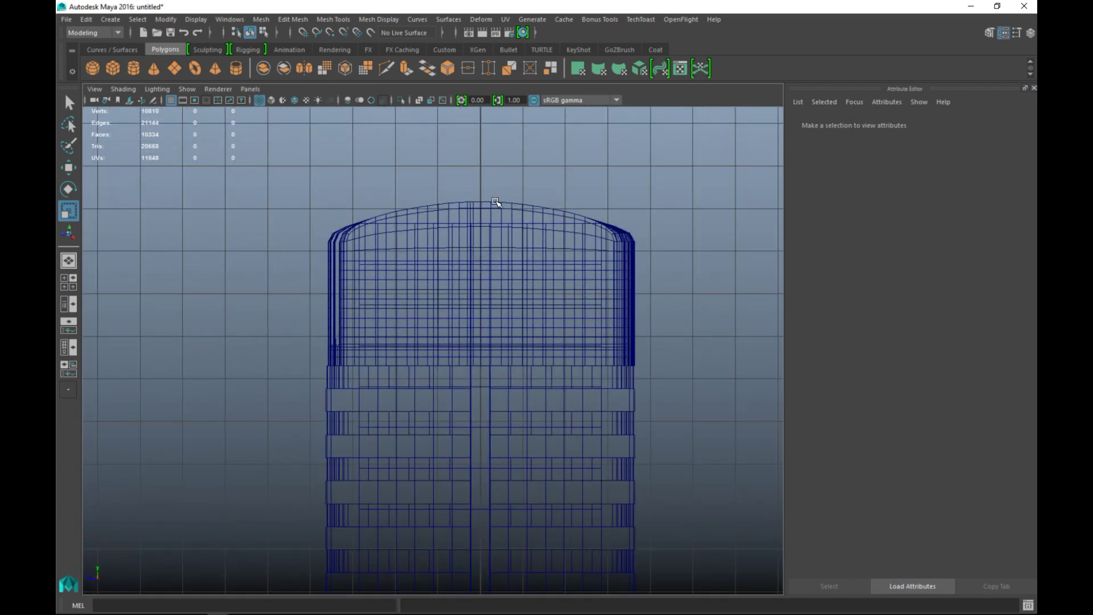
click(496, 202)
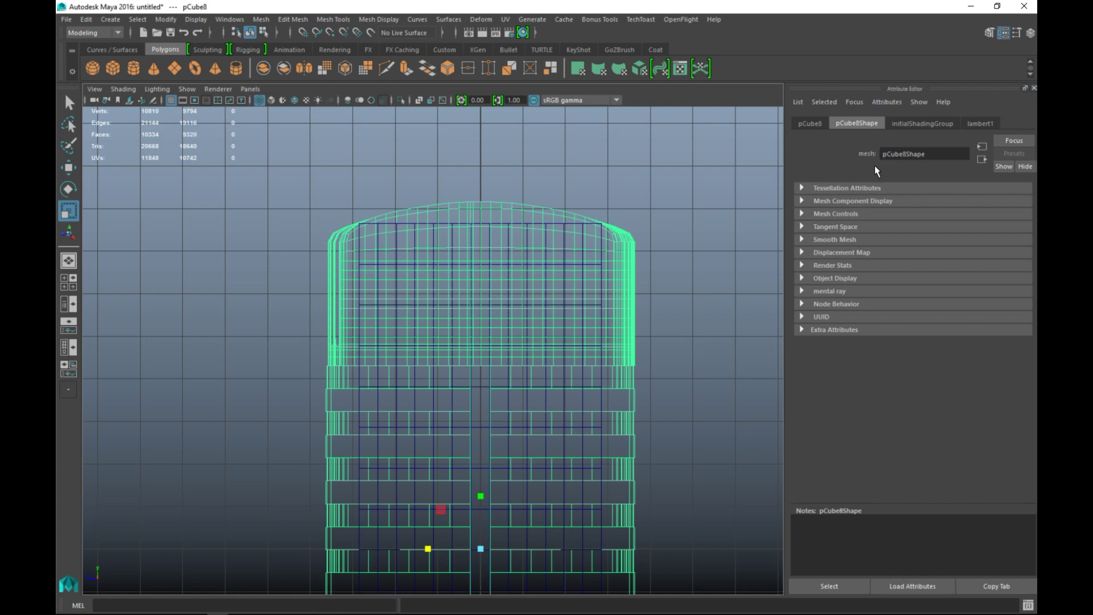
key(ctrl+a)
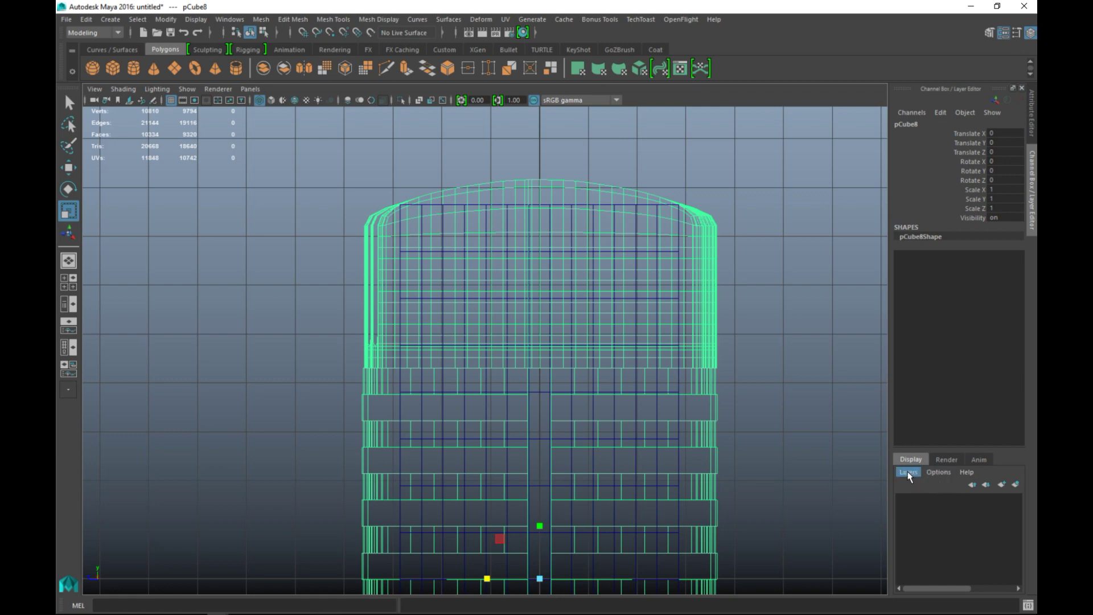
click(939, 472)
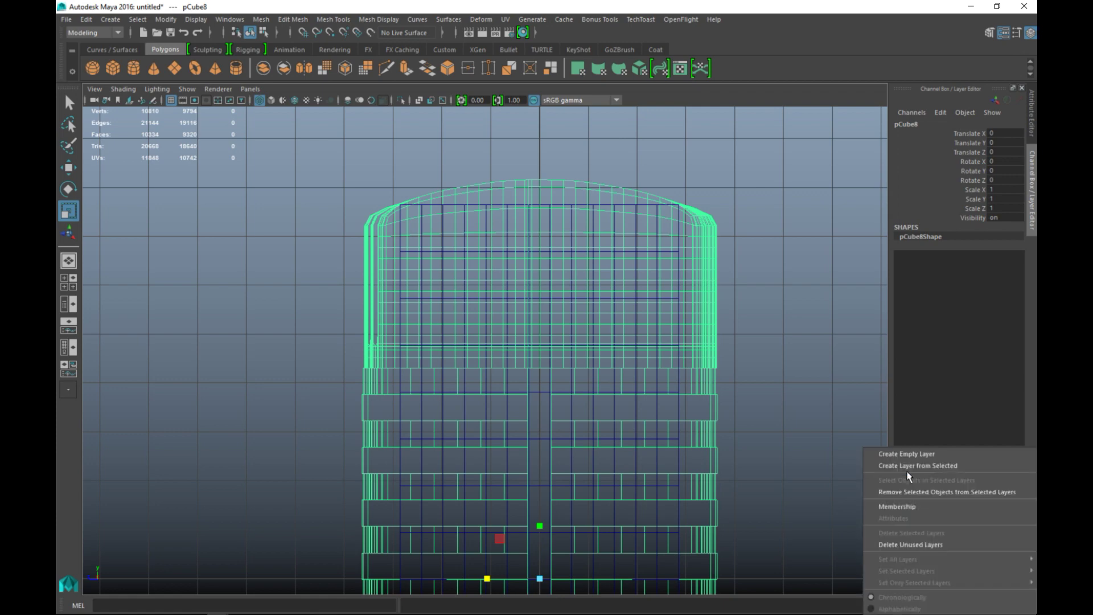
click(949, 468)
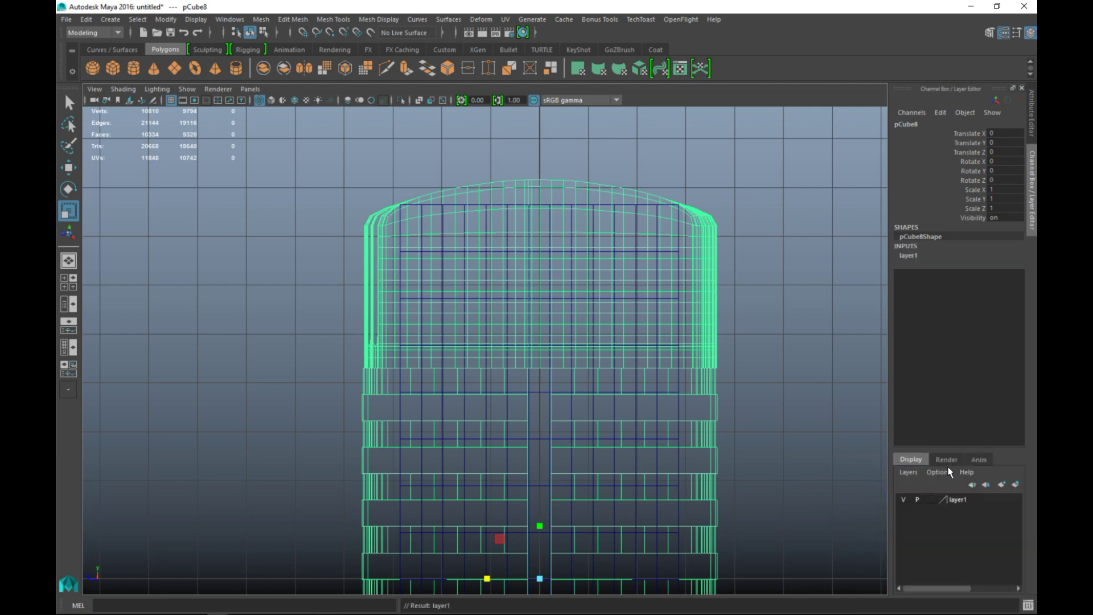
click(931, 499)
drag(701, 312, 754, 395)
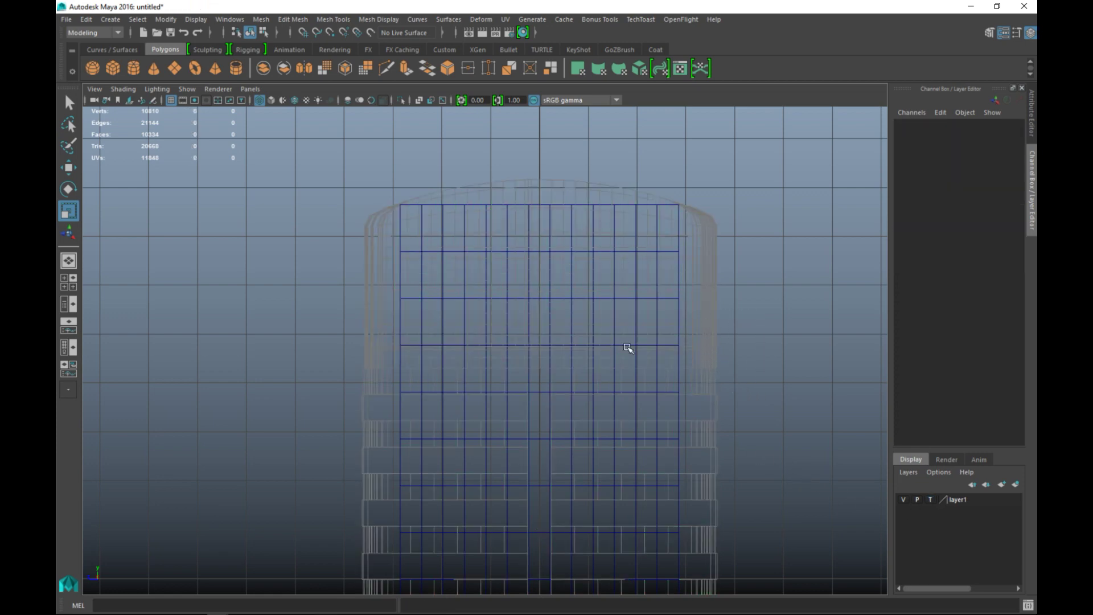
In the side view, scale all of the inner block's vertices except its two outermost columns slightly outward in Y
click(565, 204)
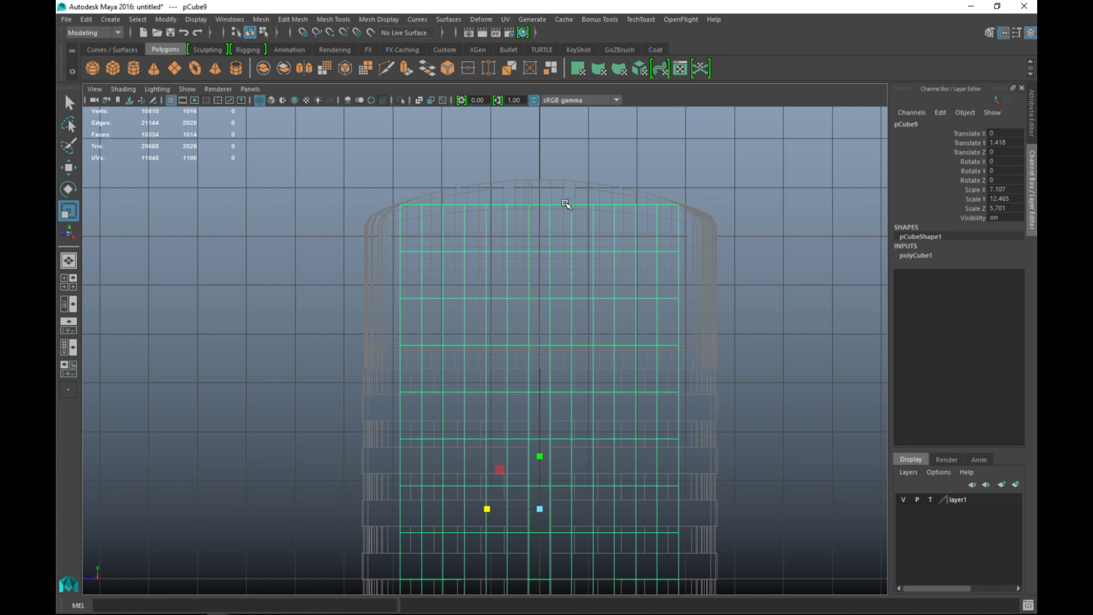
scroll(476, 341, down, 2)
scroll(481, 375, down, 2)
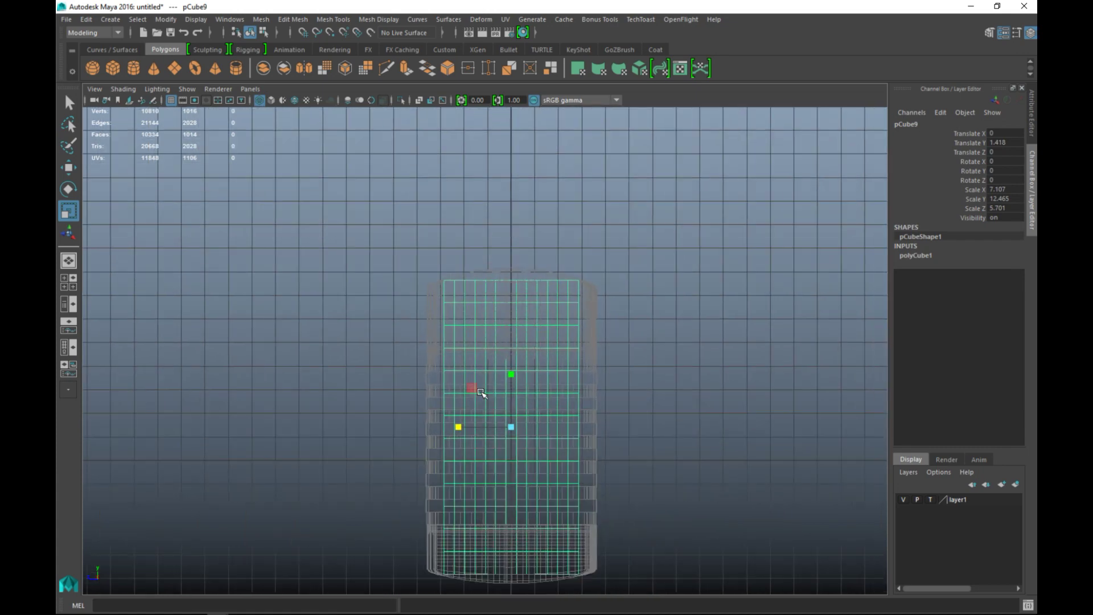
right_click(480, 284)
right_drag(424, 267, 425, 267)
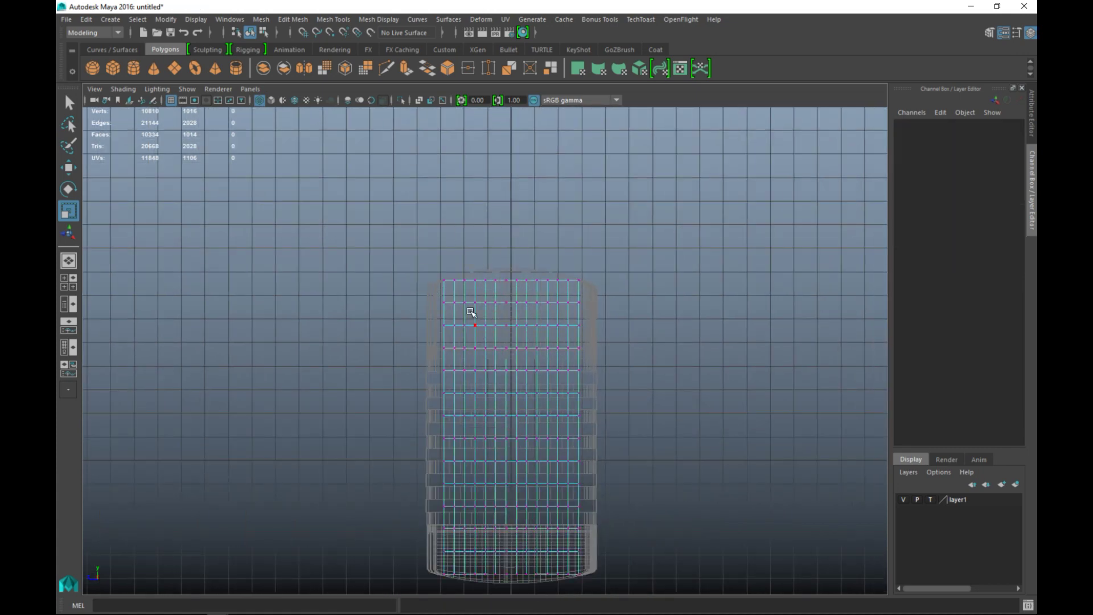
drag(447, 262, 581, 595)
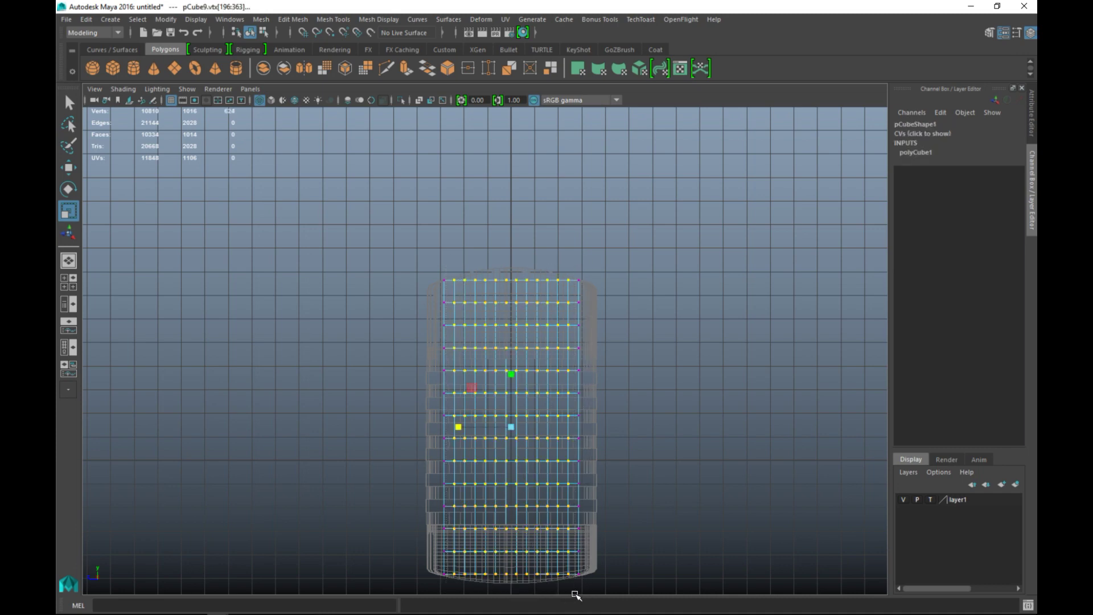
scroll(610, 509, up, 4)
drag(535, 436, 531, 428)
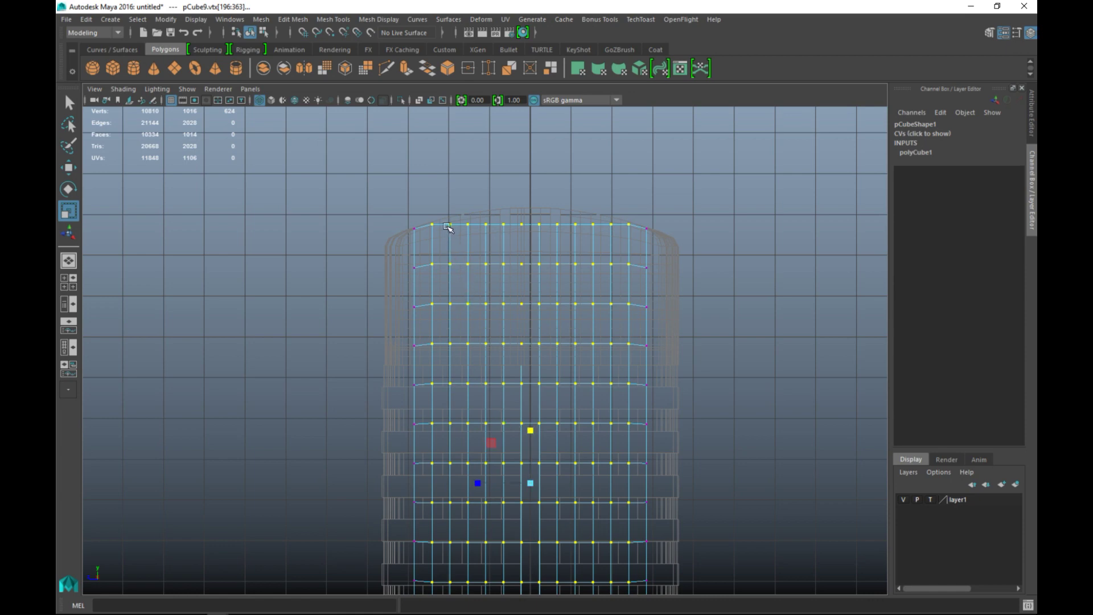
Scale progressively narrower groups of the block's central vertex columns outward in Y so its ends arch along the body's curved outline
drag(443, 209, 619, 613)
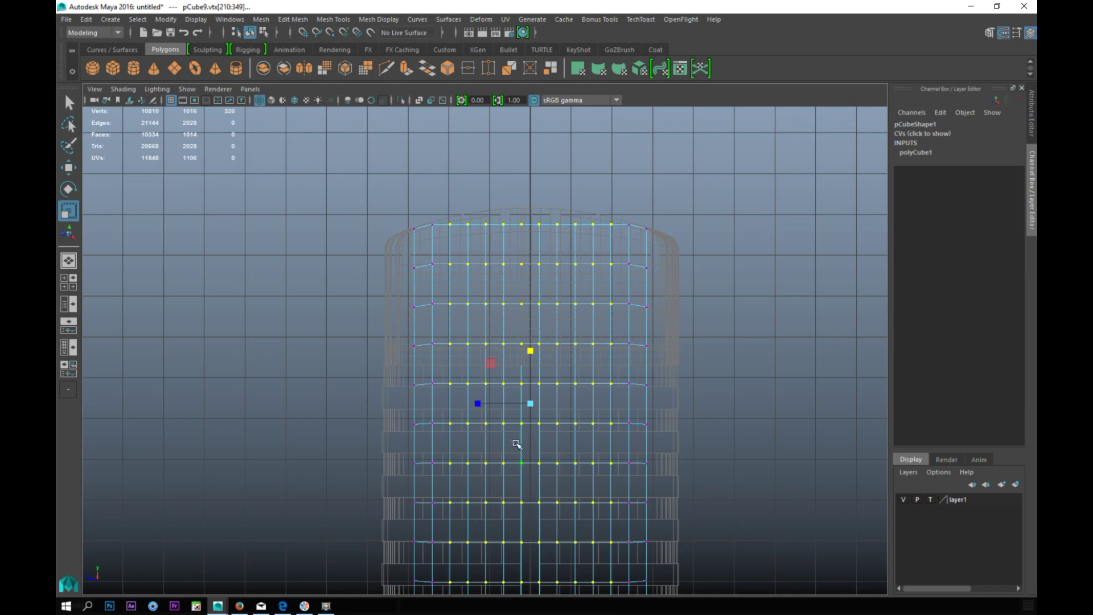
drag(531, 351, 533, 349)
drag(459, 198, 606, 613)
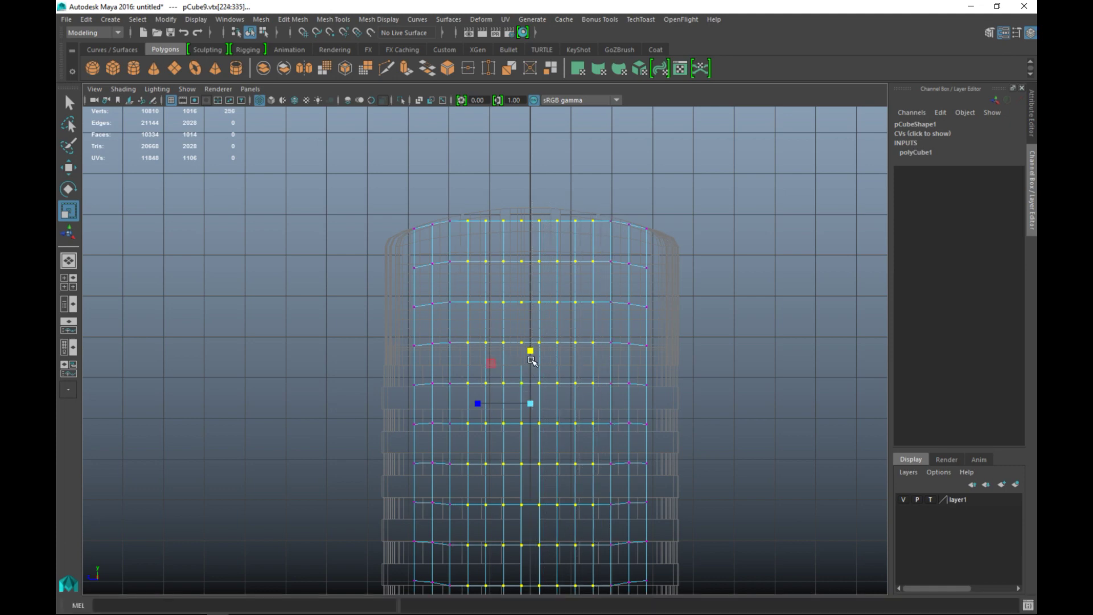
drag(531, 351, 532, 351)
drag(477, 184, 580, 613)
drag(531, 355, 536, 350)
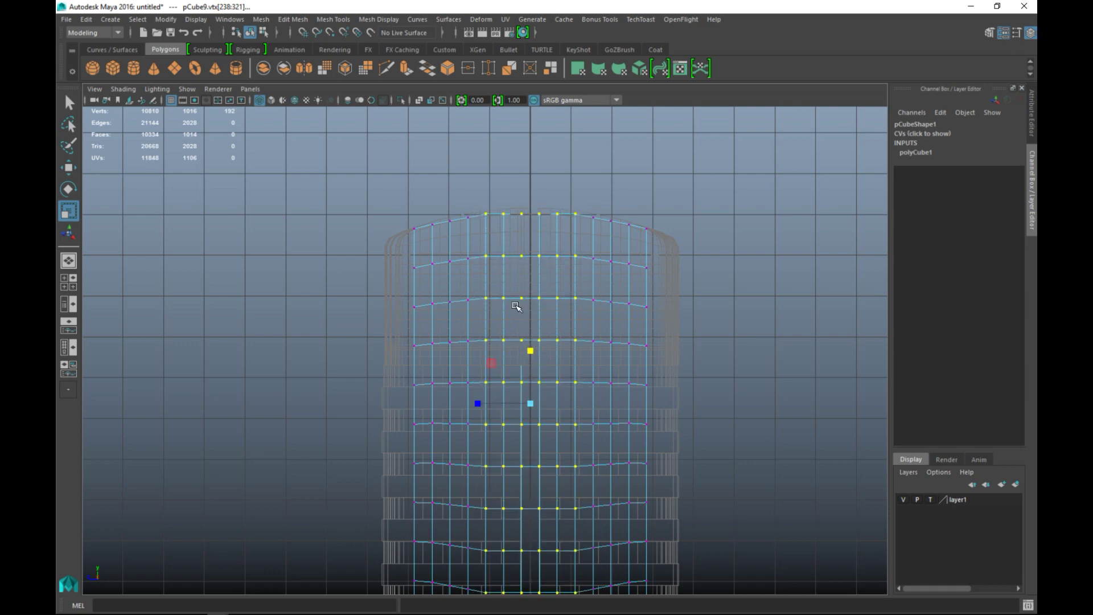
drag(496, 192, 562, 612)
drag(537, 347, 537, 352)
drag(509, 188, 549, 612)
drag(531, 353, 531, 351)
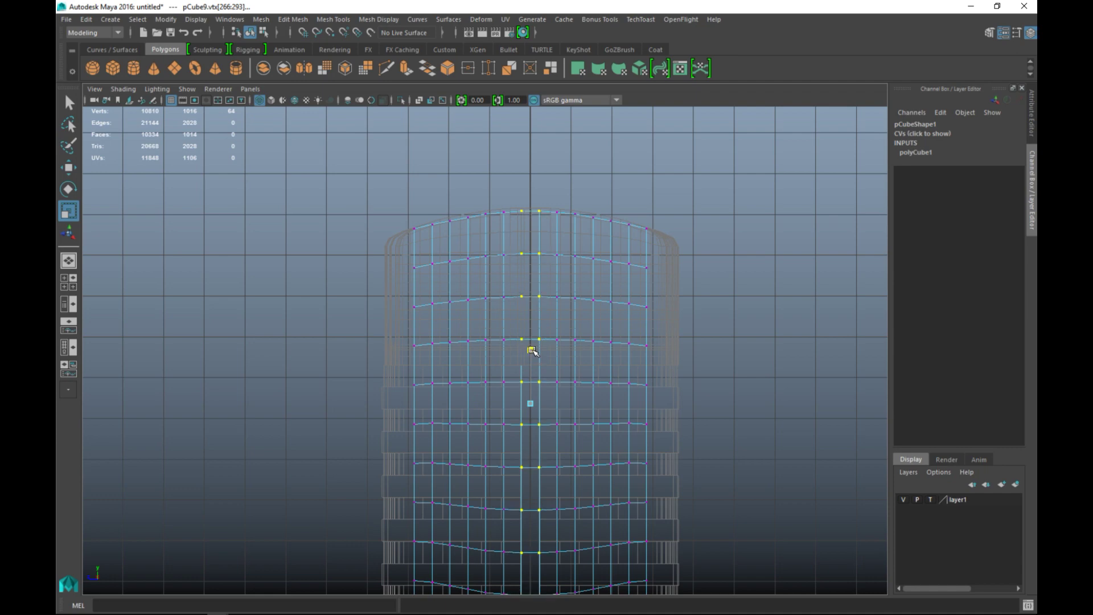
Examine the fit of the arched inner block inside the body in the perspective and front views
click(68, 282)
key(space)
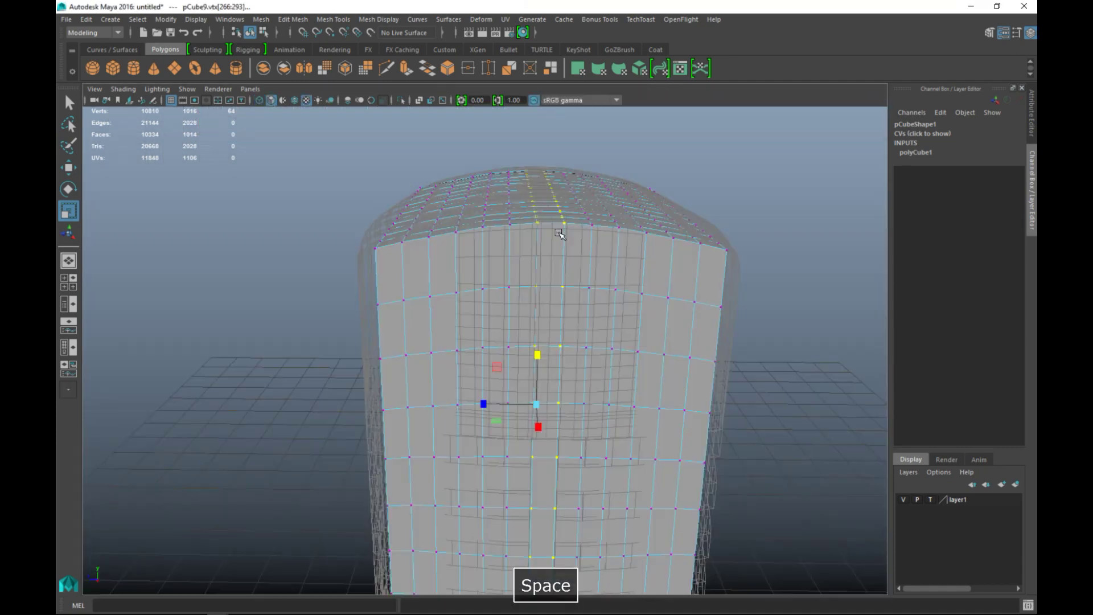
scroll(558, 236, down, 3)
alt+drag(336, 239, 359, 231)
click(310, 213)
alt+drag(376, 283, 459, 281)
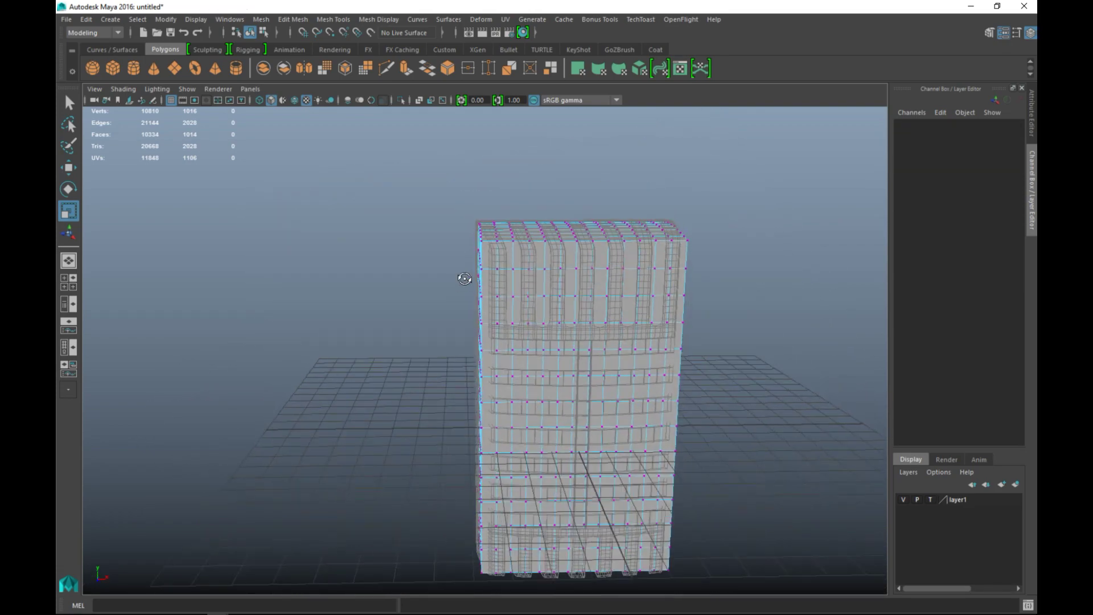
click(67, 286)
key(space)
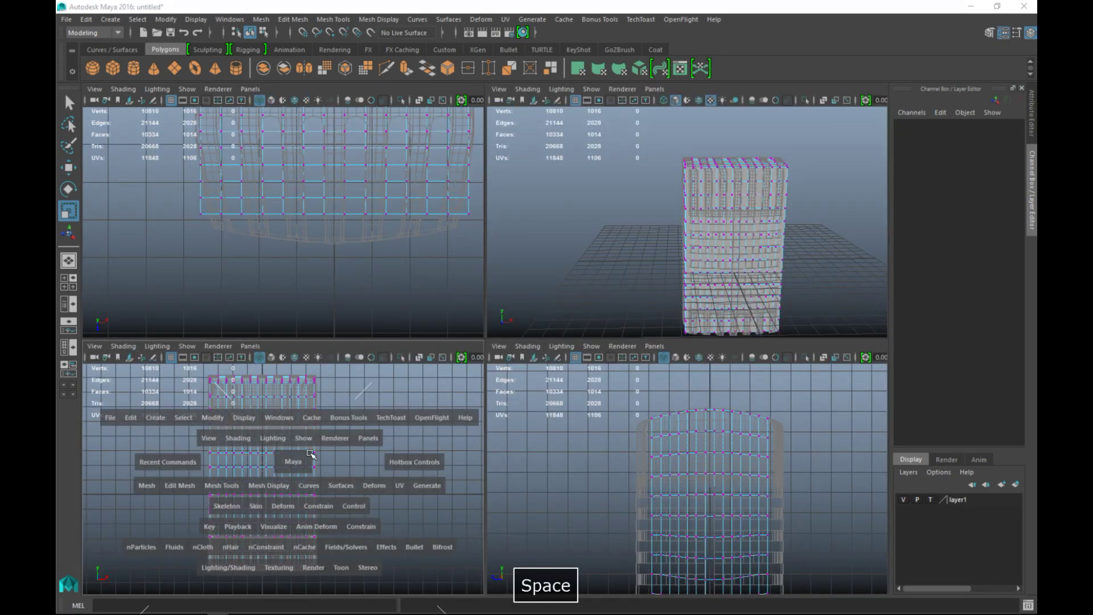
scroll(573, 386, down, 3)
scroll(572, 386, up, 4)
alt+middle_drag(604, 375, 682, 496)
In the top view, scale all of the inner block's vertices narrower in X so its corners fit inside the body's outline
right_drag(514, 392, 568, 251)
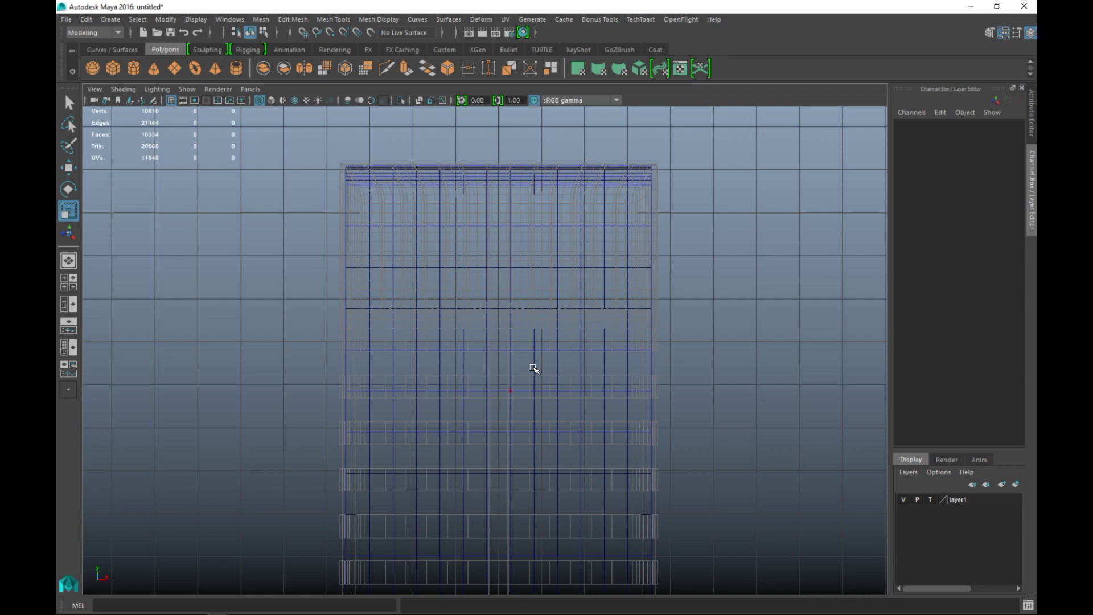
click(535, 371)
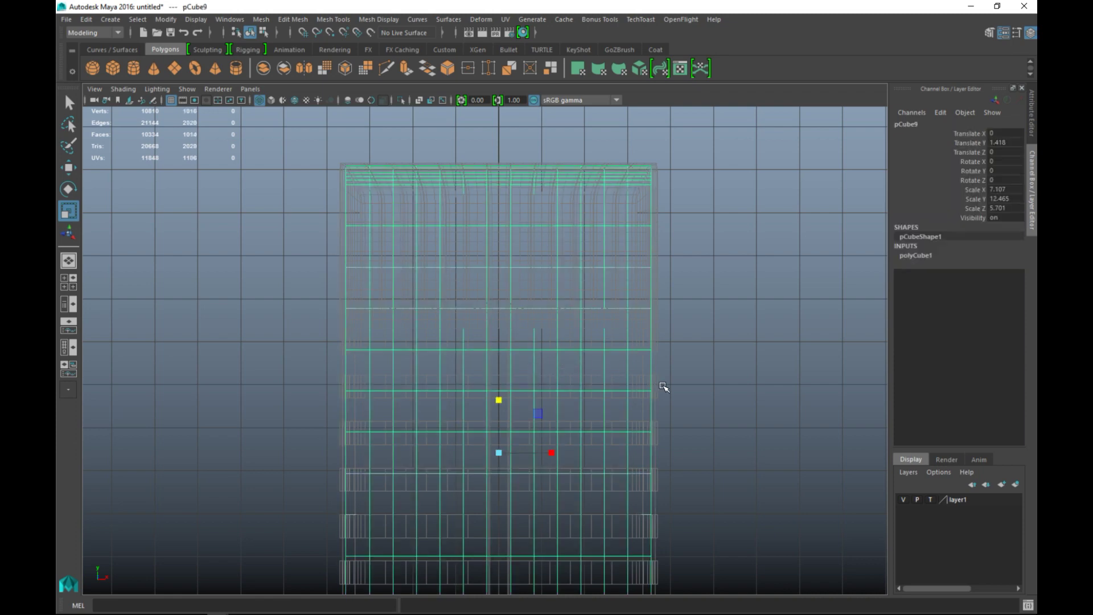
click(68, 283)
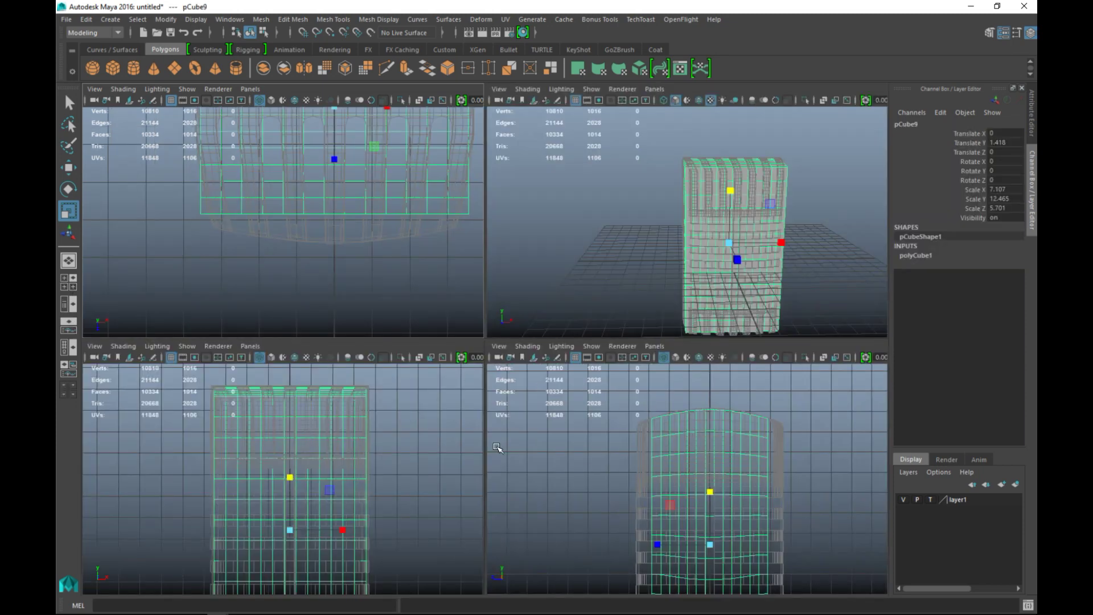
key(space)
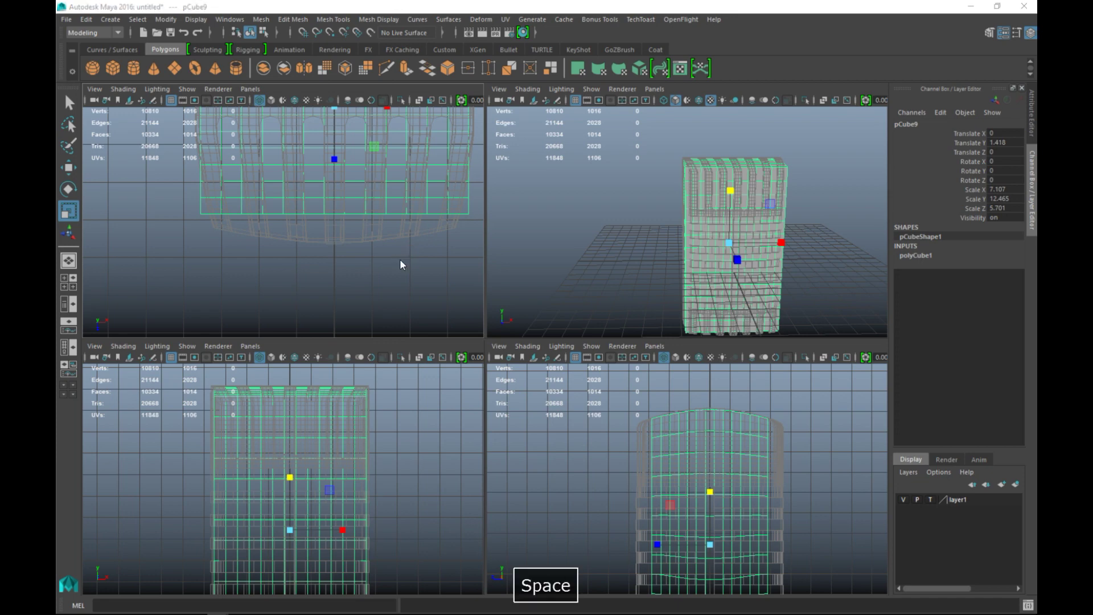
scroll(403, 268, down, 2)
alt+middle_drag(452, 341, 418, 408)
scroll(456, 421, up, 4)
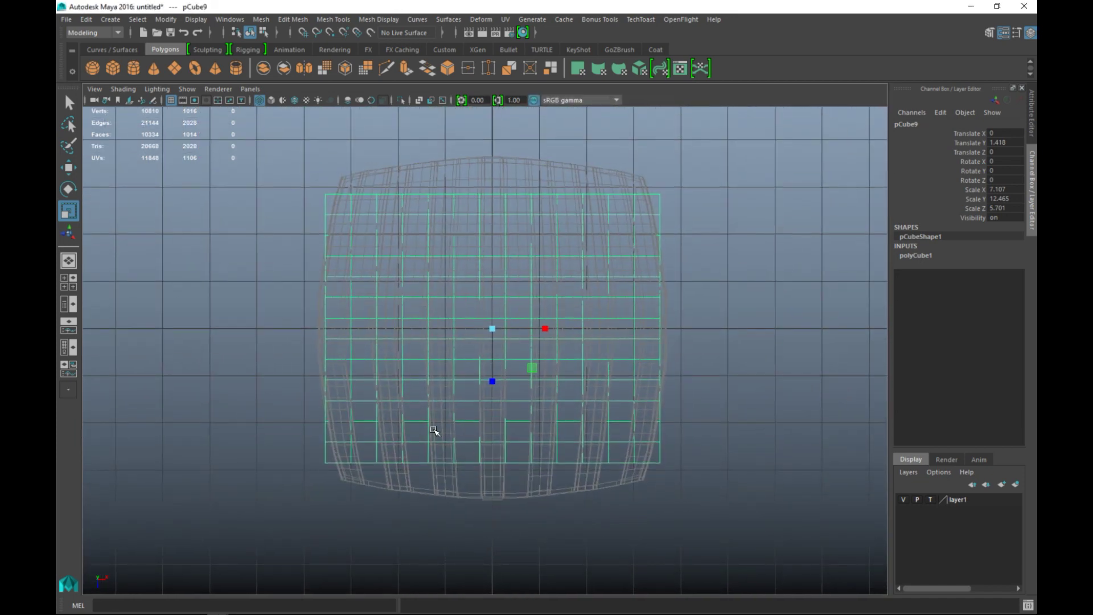
right_drag(359, 215, 340, 235)
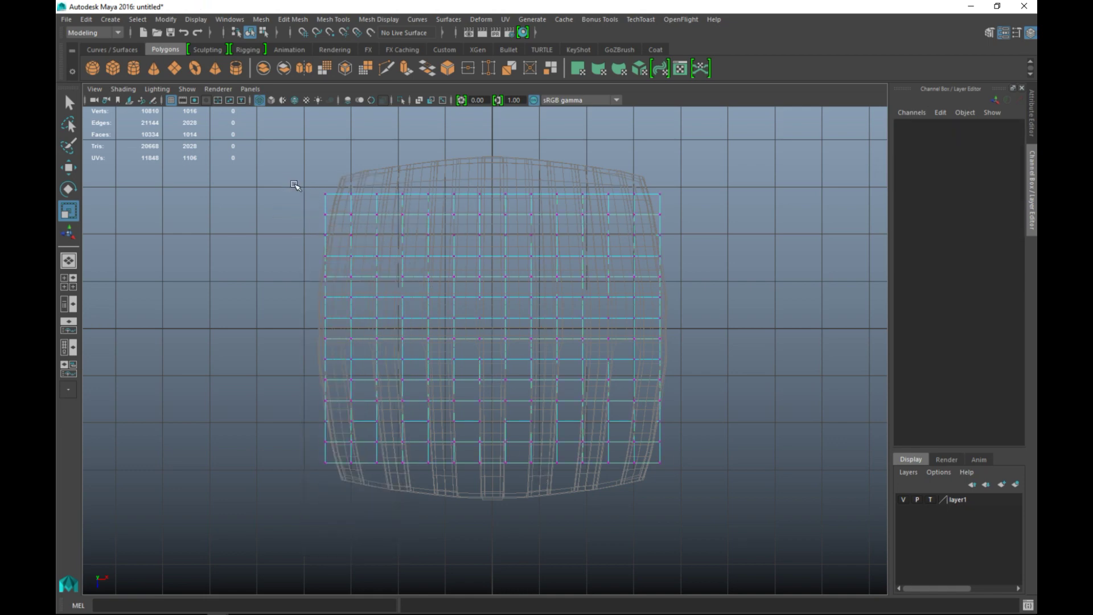
drag(266, 180, 749, 482)
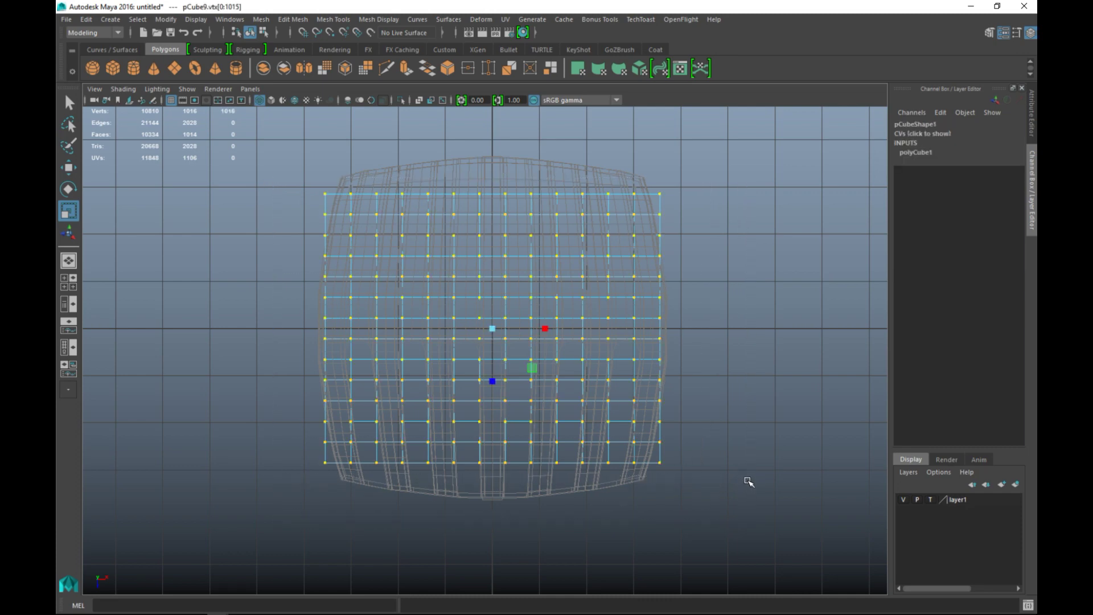
drag(545, 329, 540, 336)
Scale progressively narrower bands of the block's central vertex rows outward in X so its sides bulge along the body's curve
drag(295, 208, 710, 453)
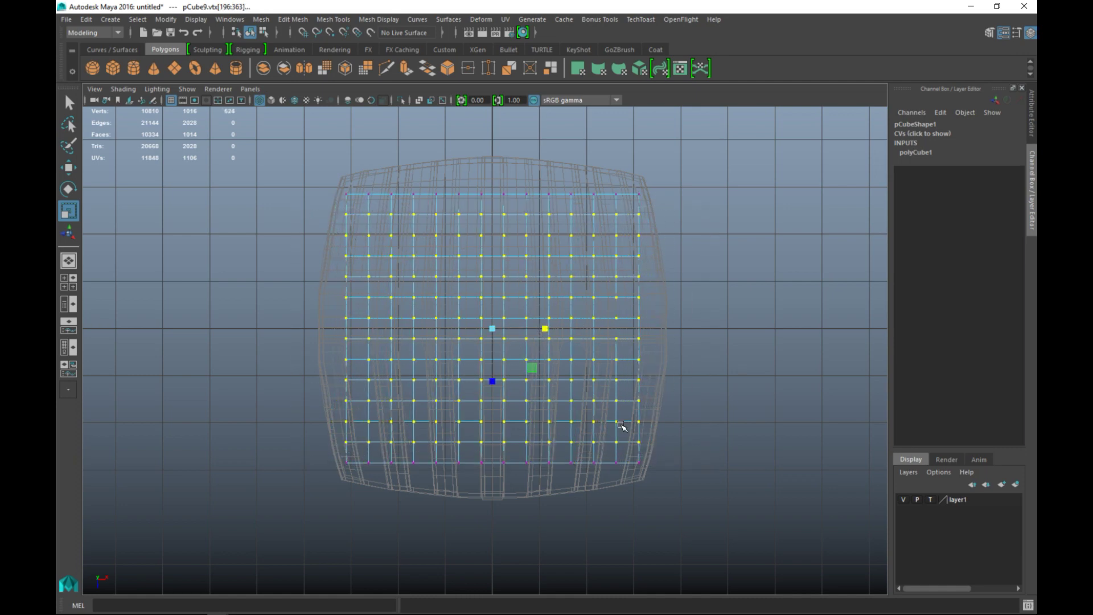
drag(547, 329, 551, 331)
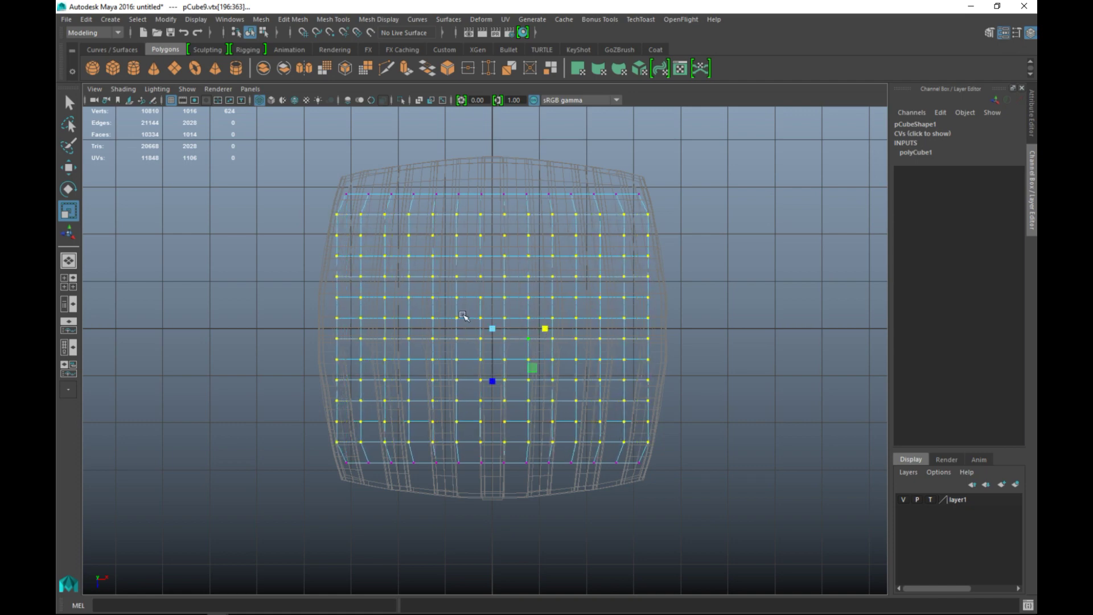
drag(309, 229, 714, 430)
drag(547, 334, 545, 329)
drag(317, 252, 711, 409)
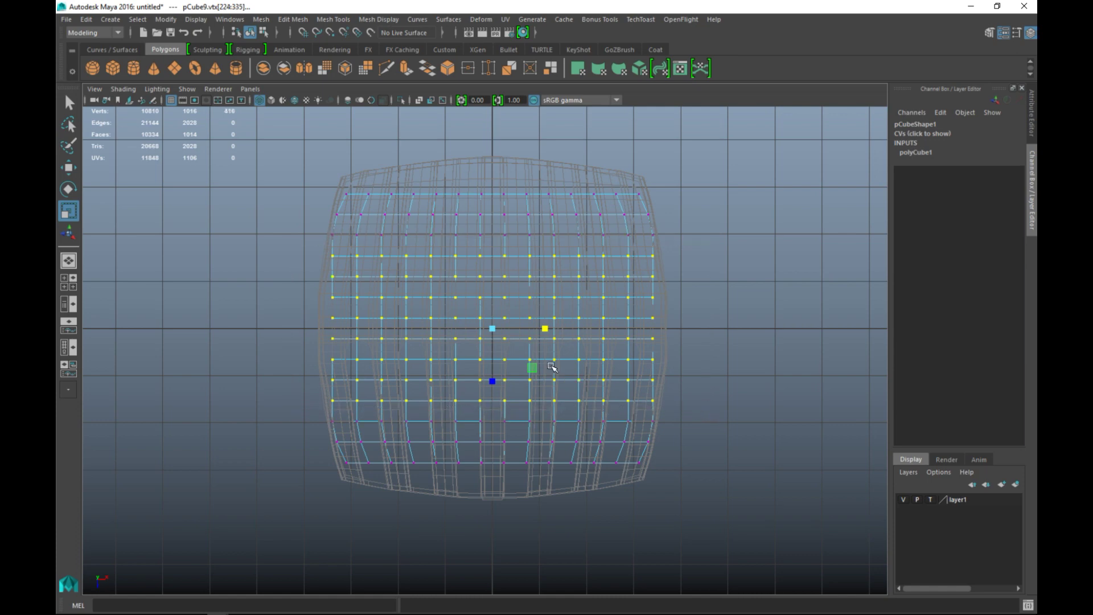
drag(551, 333, 547, 331)
drag(288, 266, 707, 392)
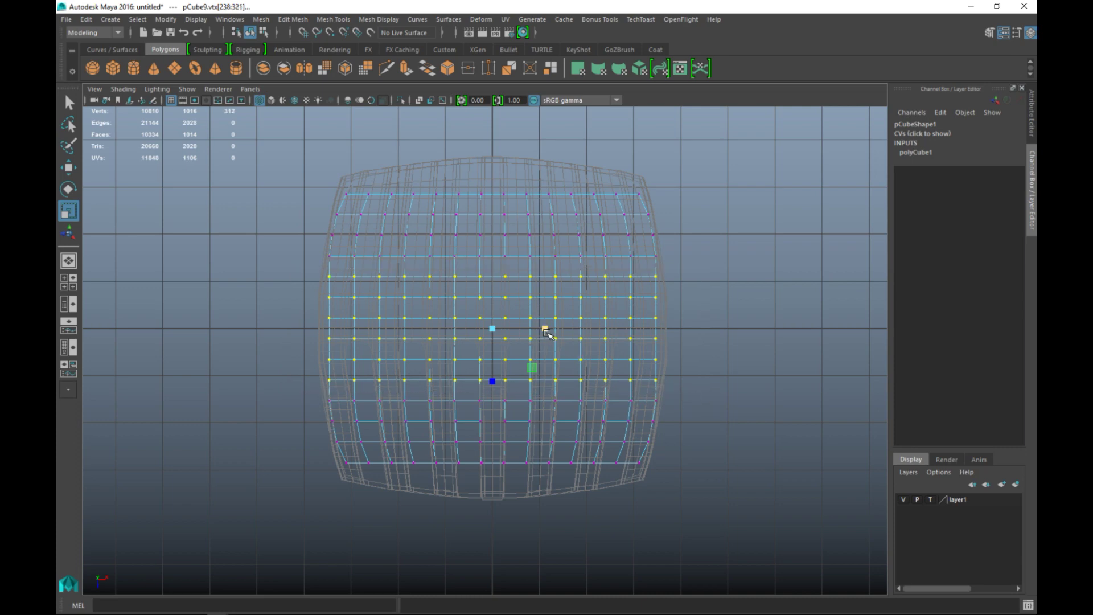
drag(545, 330, 547, 328)
drag(290, 285, 732, 370)
drag(547, 330, 546, 327)
Set the microphone body's display layer to Reference and inspect the fitted inner block in the perspective view
click(70, 286)
key(space)
click(715, 415)
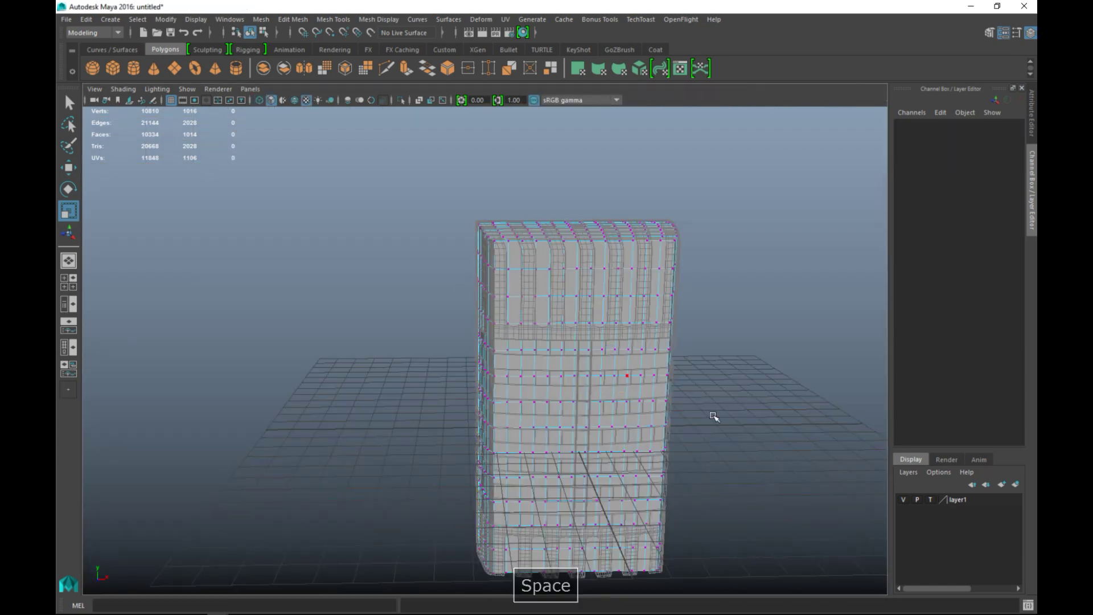
click(931, 500)
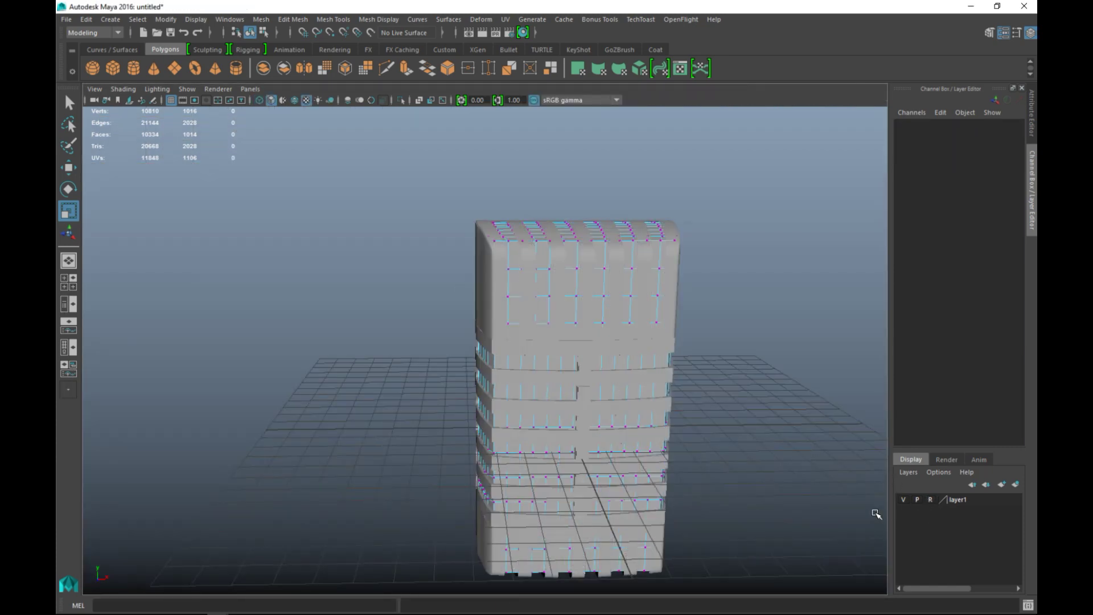
key(ctrl+z)
key(shift+z)
mouse_move(757, 474)
alt+mouse_down()
mouse_move(689, 489)
mouse_move(664, 478)
alt+mouse_up()
scroll(664, 478, up, 3)
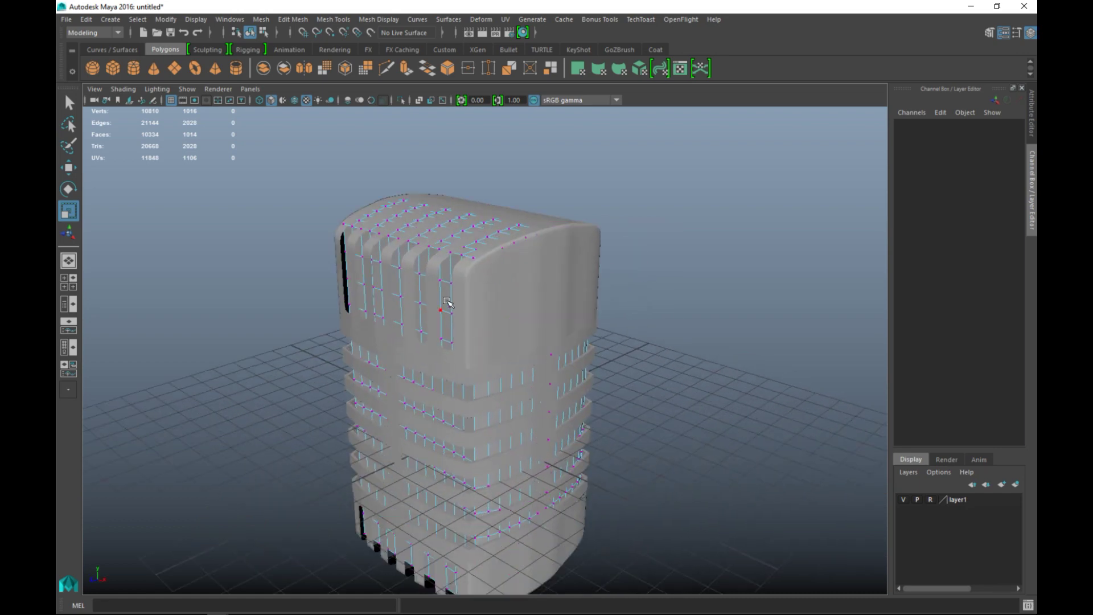
Return the inner block to object mode, deselect it and bring up the side view of the microphone body
right_drag(476, 266, 504, 249)
click(713, 395)
alt+drag(691, 379, 244, 391)
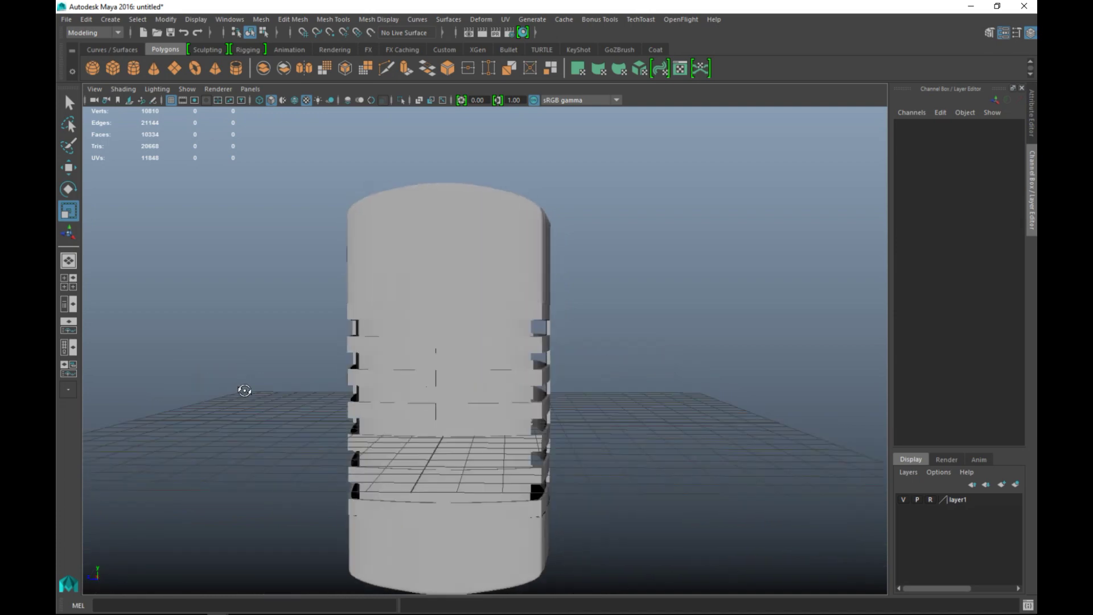
click(68, 282)
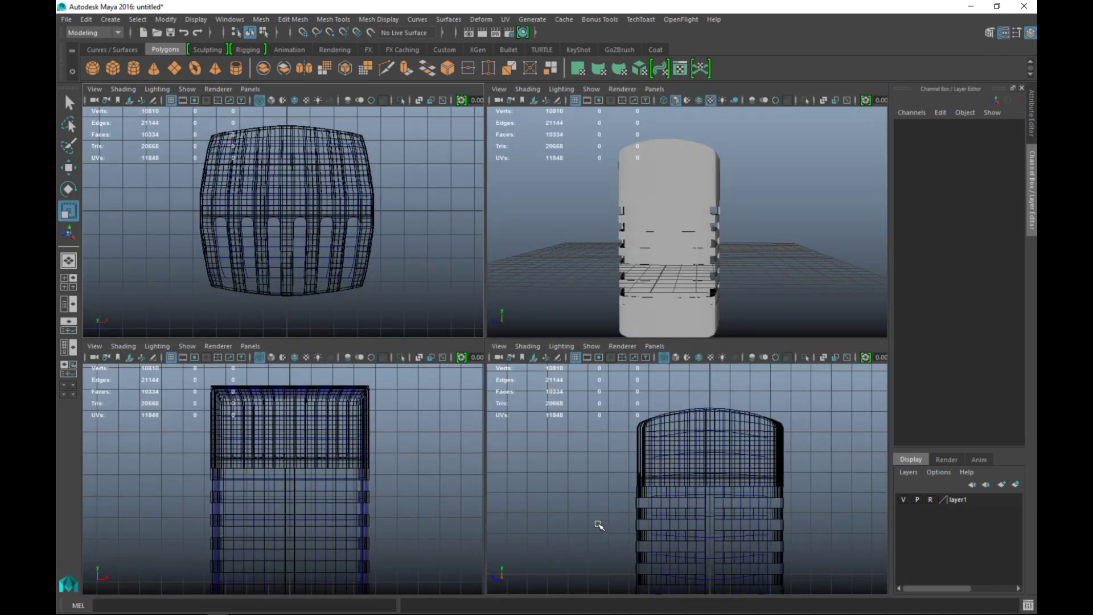
alt+drag(721, 294, 641, 263)
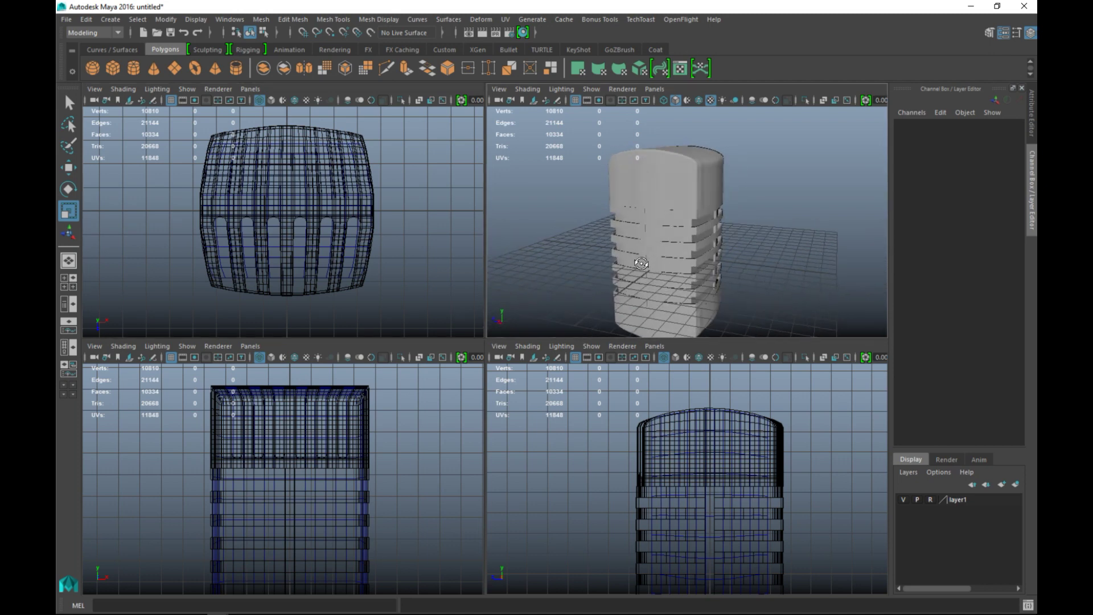
key(space)
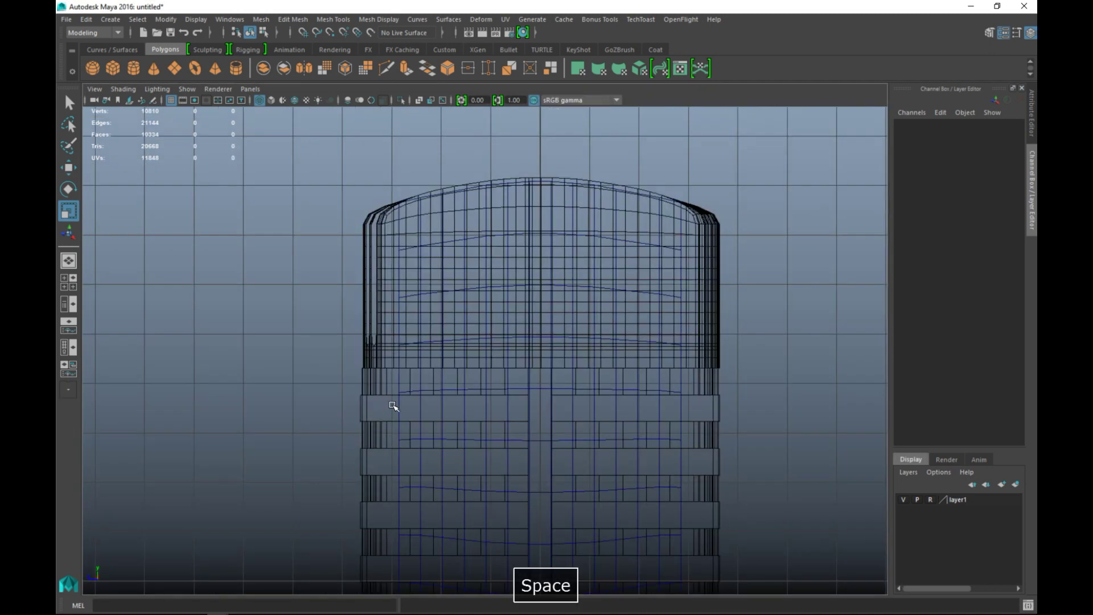
In the side view, widen the inner block in Z to a scale of 6.899 so it nearly fills the body
click(401, 410)
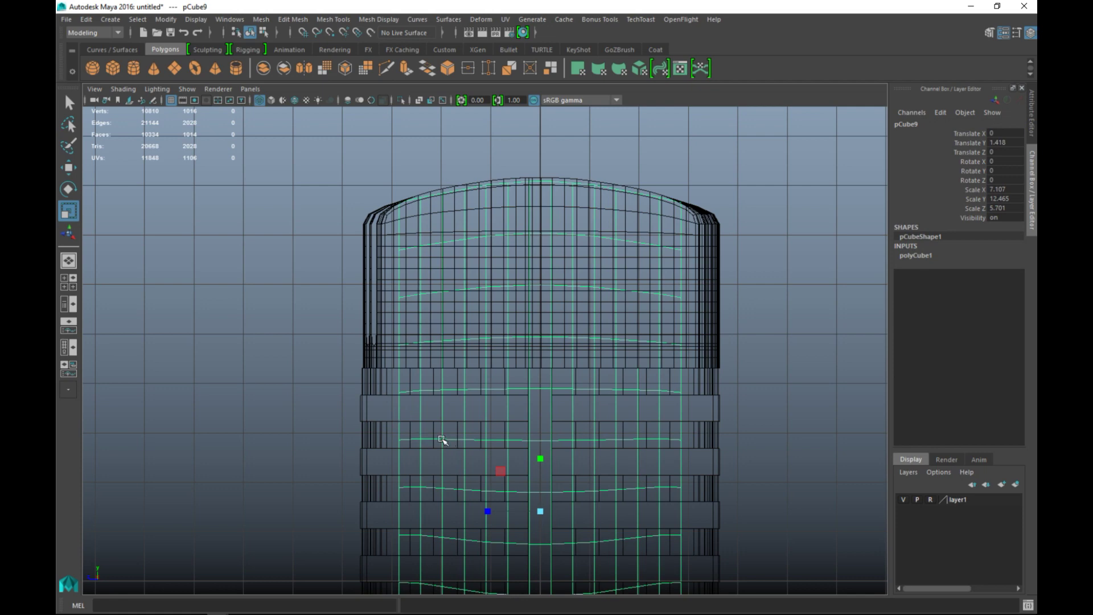
alt+middle_drag(458, 442, 439, 330)
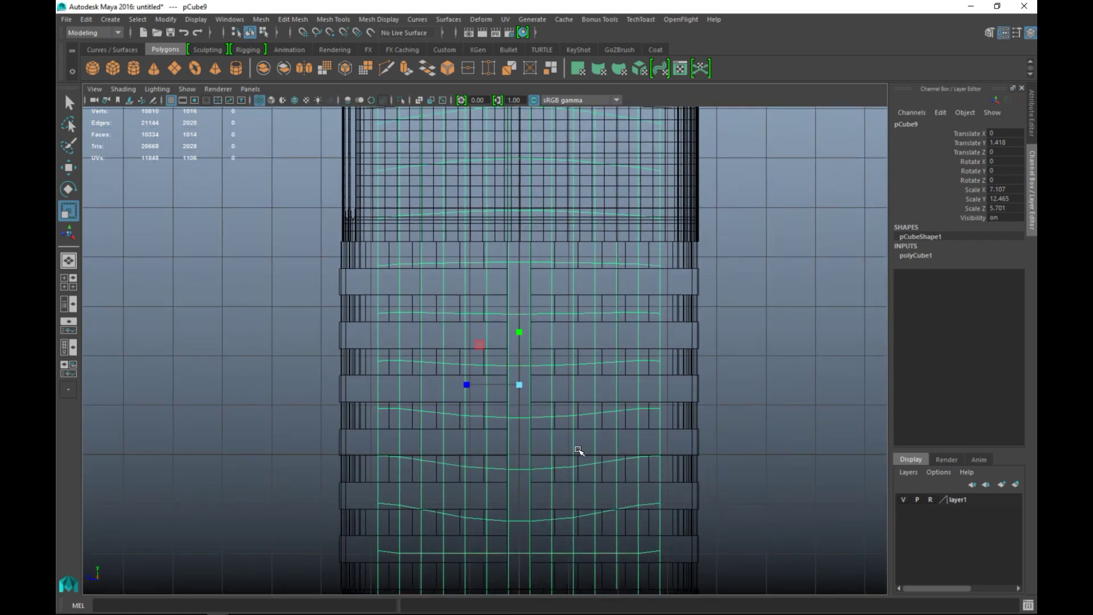
click(677, 316)
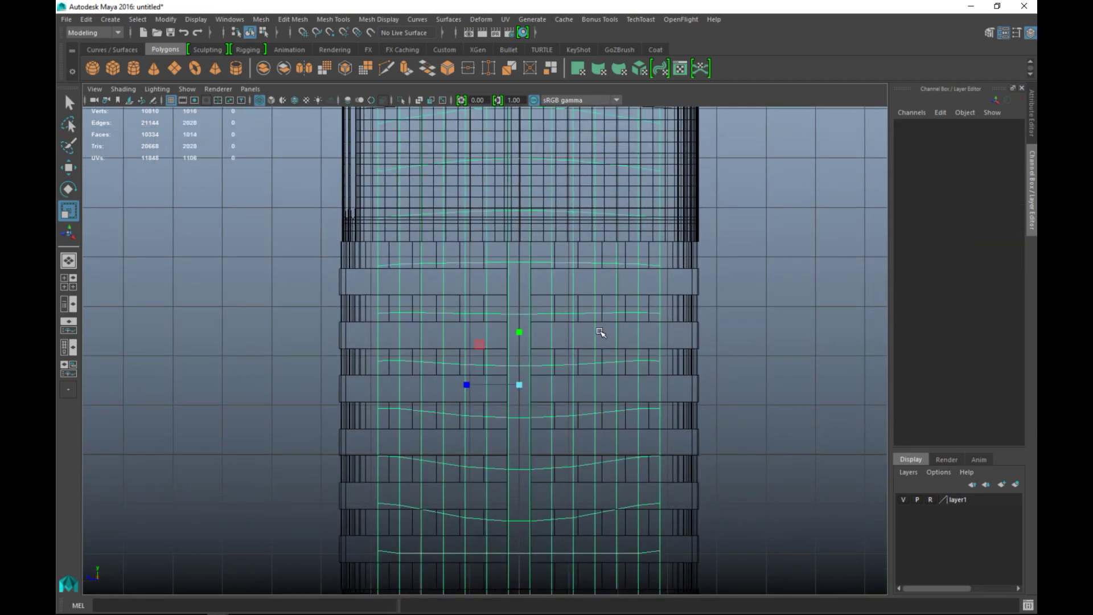
scroll(515, 363, down, 4)
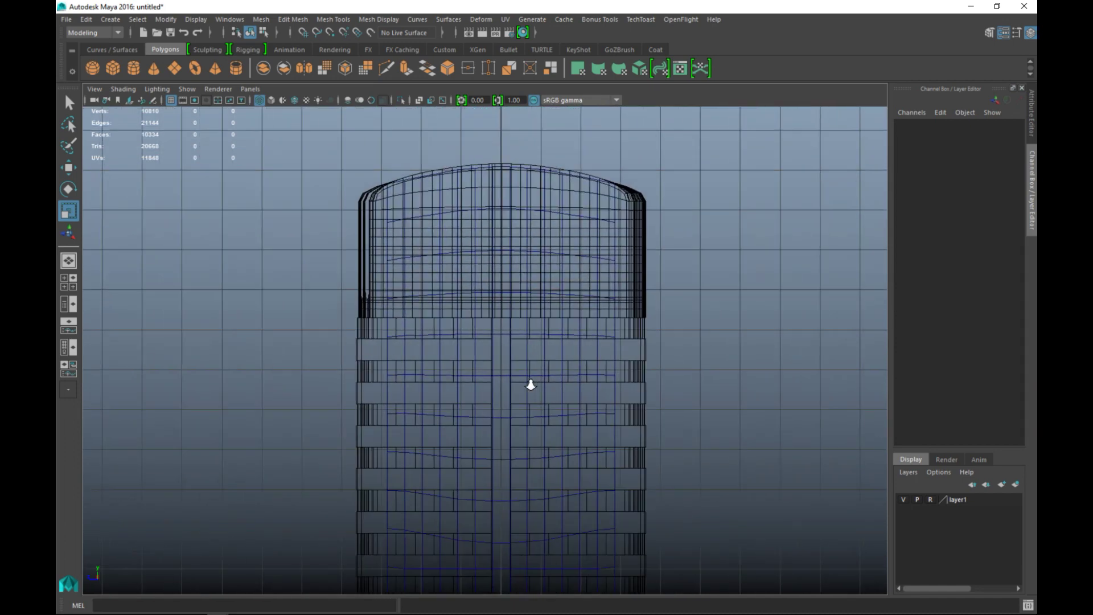
alt+middle_drag(532, 386, 527, 270)
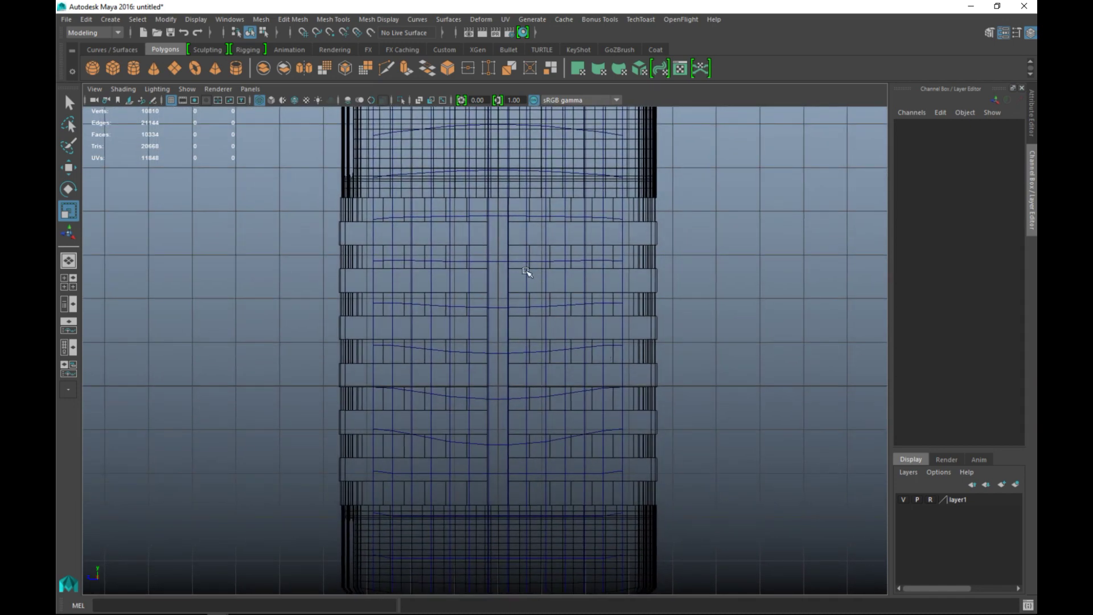
click(545, 284)
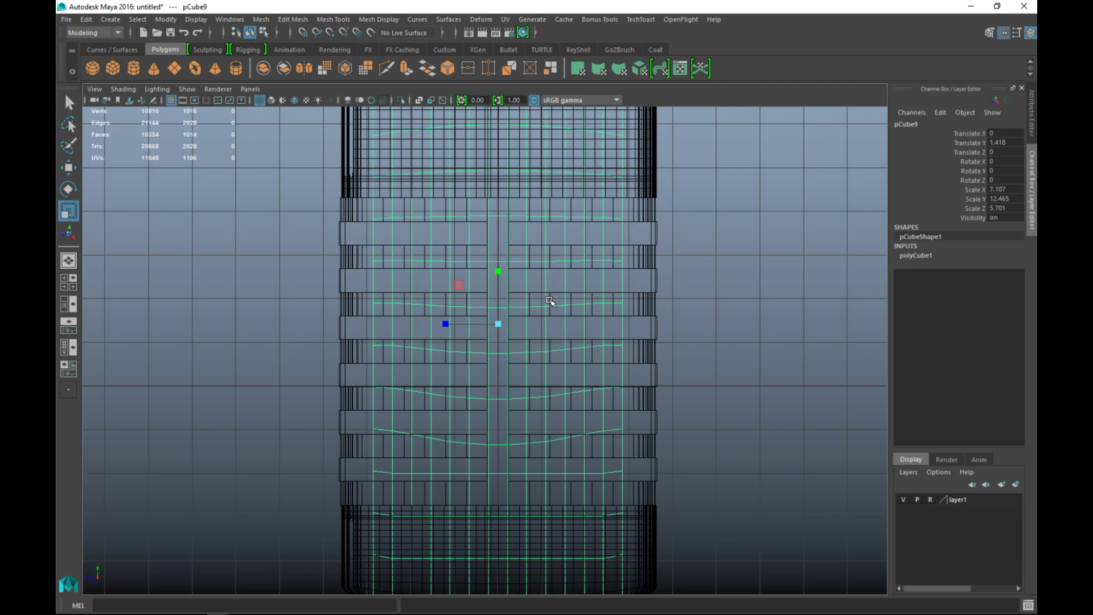
scroll(549, 301, down, 2)
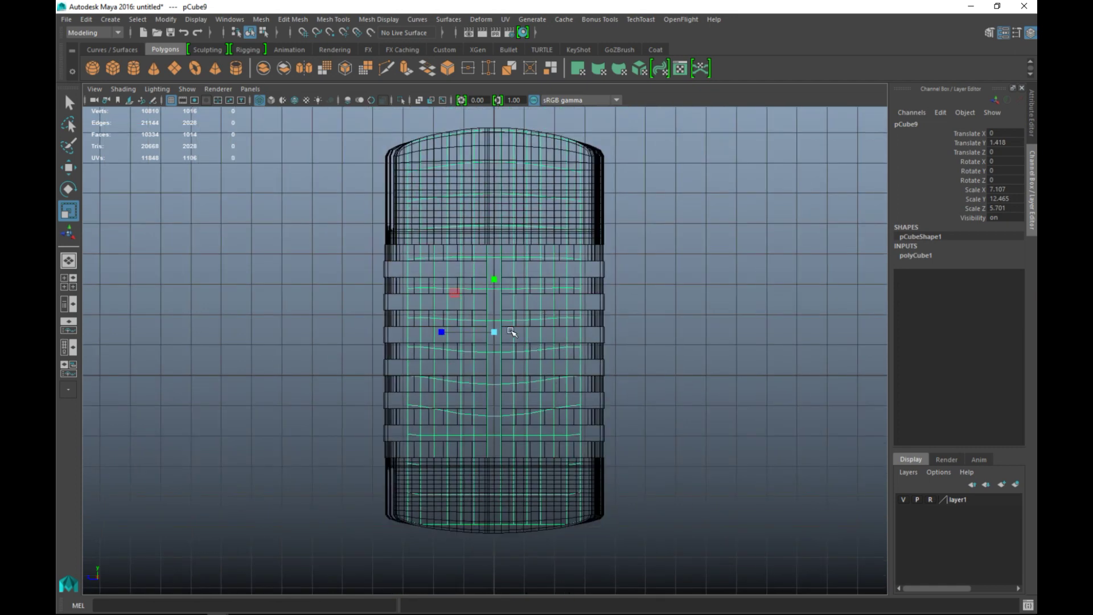
drag(439, 334, 431, 334)
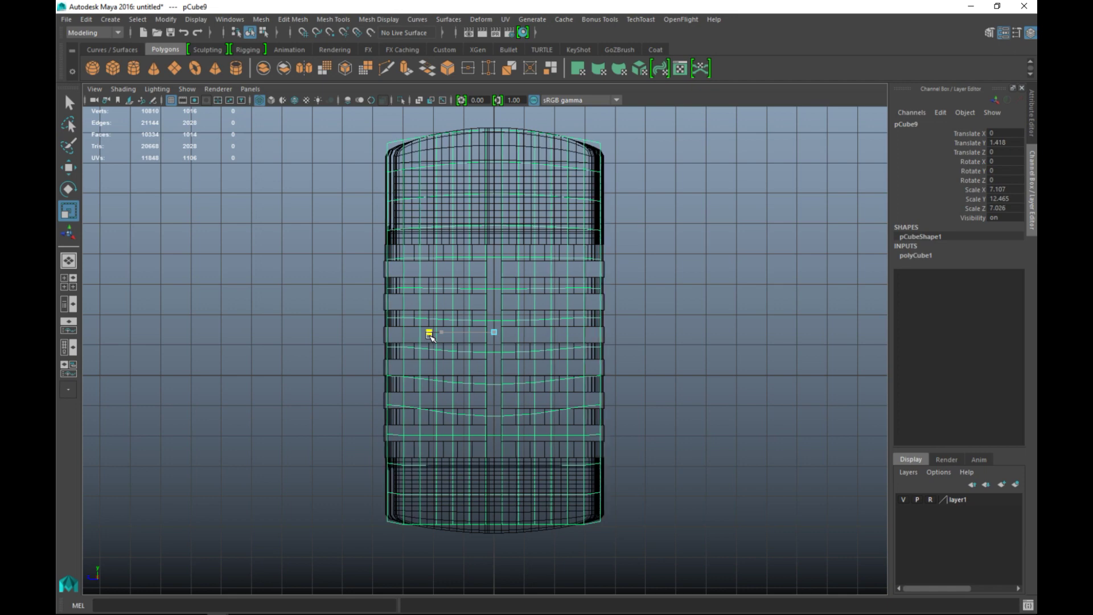
drag(431, 336, 431, 336)
Scale the two outermost vertex columns on both sides of the inner block shorter in Y to fit the body's rounded corners
alt+middle_drag(580, 477, 575, 425)
scroll(610, 394, up, 2)
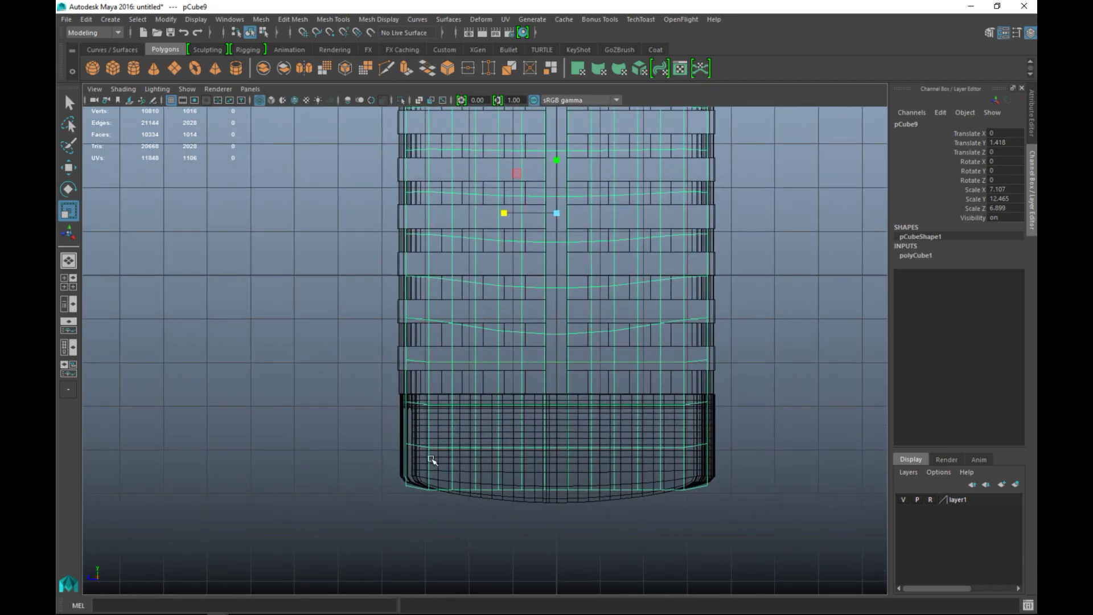
right_drag(409, 478, 350, 272)
scroll(344, 381, down, 2)
scroll(343, 382, down, 1)
alt+middle_drag(351, 438, 351, 550)
drag(398, 159, 456, 607)
shift+drag(648, 188, 605, 592)
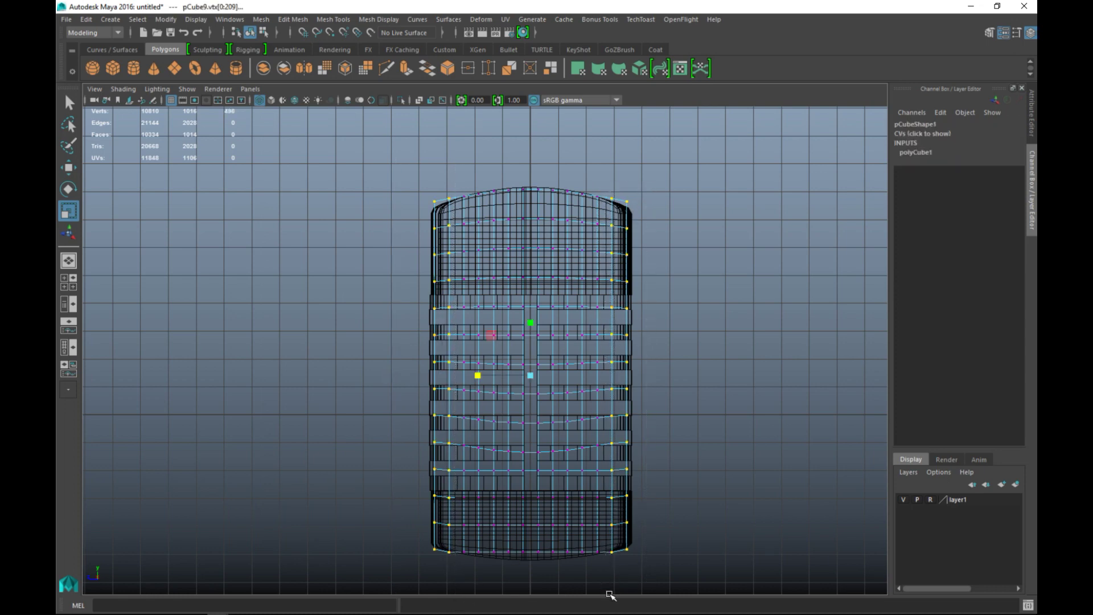
drag(531, 324, 530, 327)
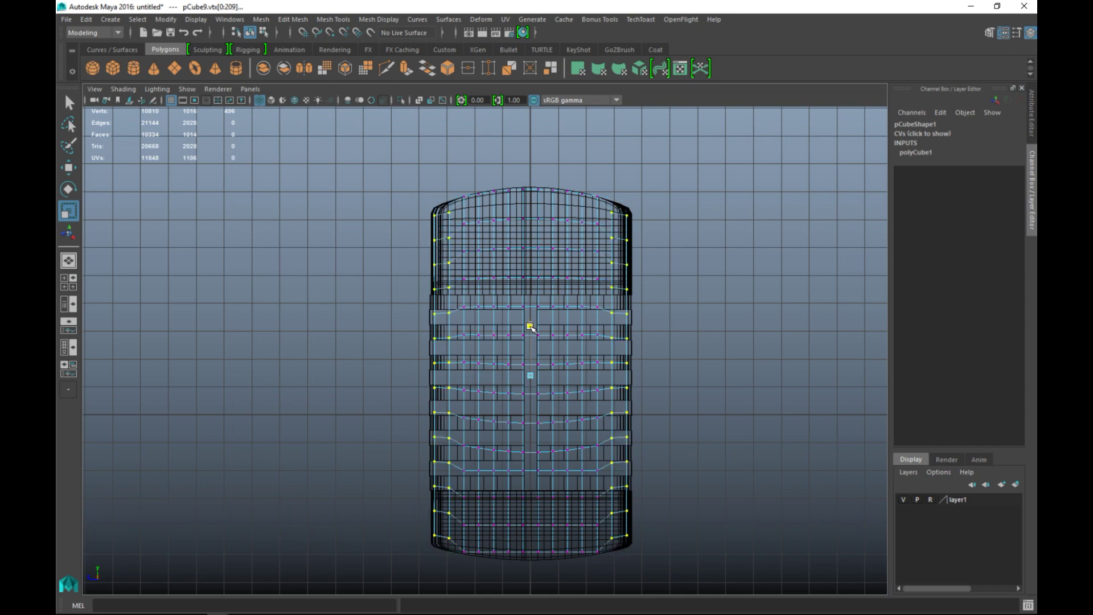
drag(530, 327, 530, 327)
Scale the second vertex column from each side of the block taller in Y to follow the body's arched ends
drag(439, 193, 455, 594)
drag(611, 177, 618, 580)
drag(533, 325, 536, 321)
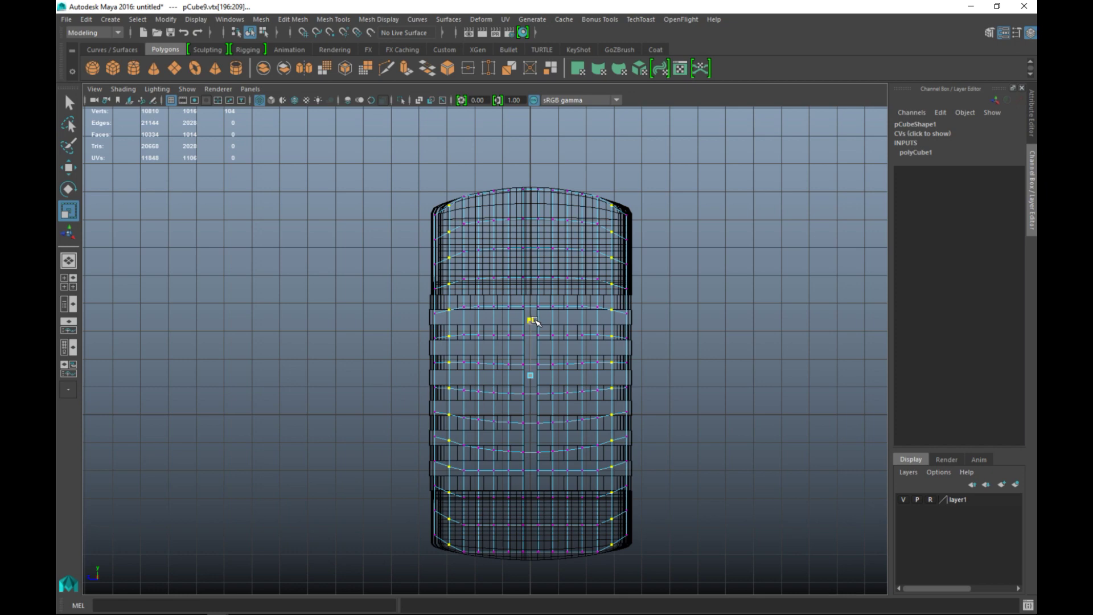
drag(535, 322, 535, 322)
Hide and reshow the body's layer to inspect the inner block in object mode in the perspective view, and set the layer to Normal
click(68, 282)
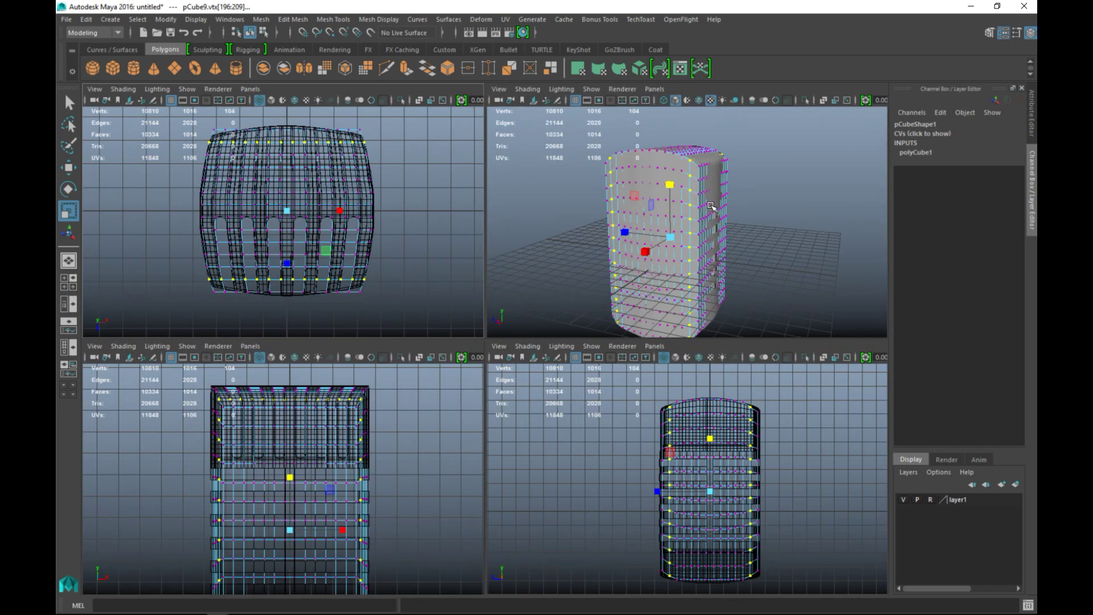
key(space)
click(745, 266)
right_drag(523, 242, 587, 223)
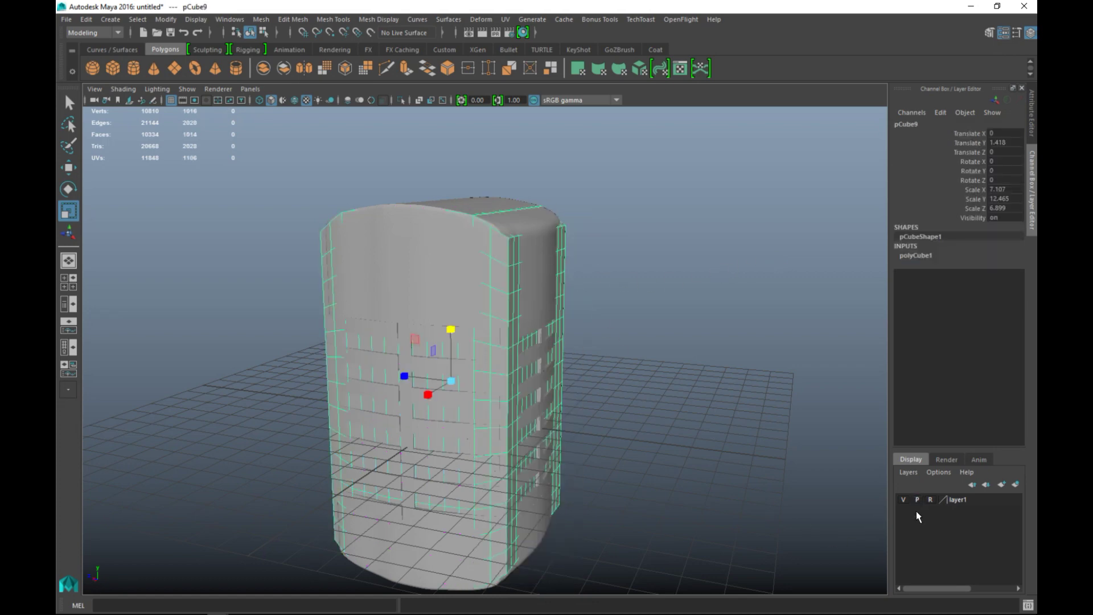
click(903, 500)
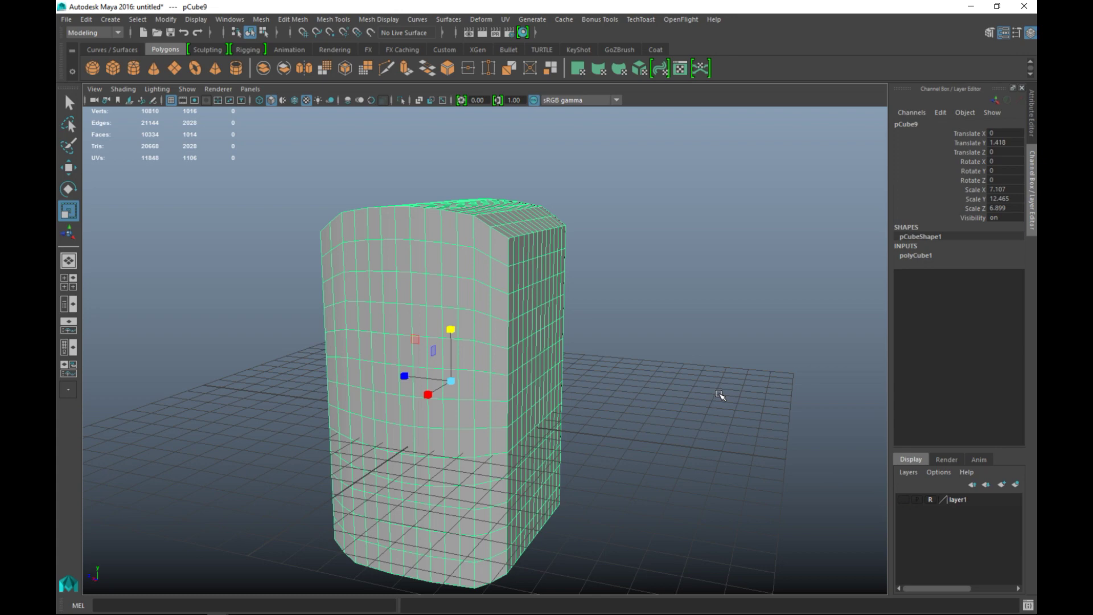
alt+drag(715, 400, 632, 429)
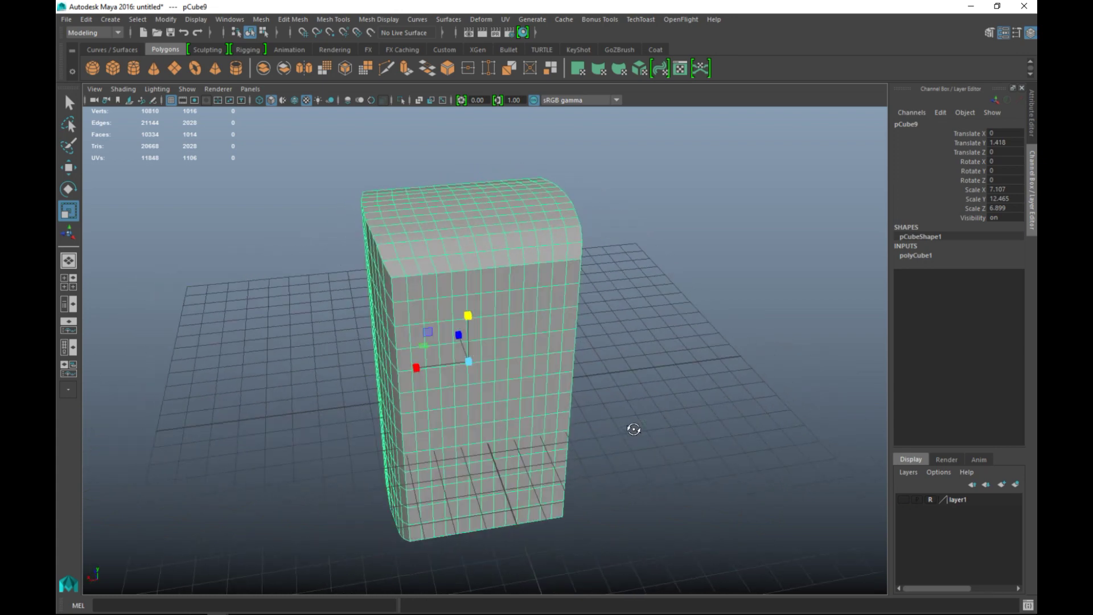
click(906, 500)
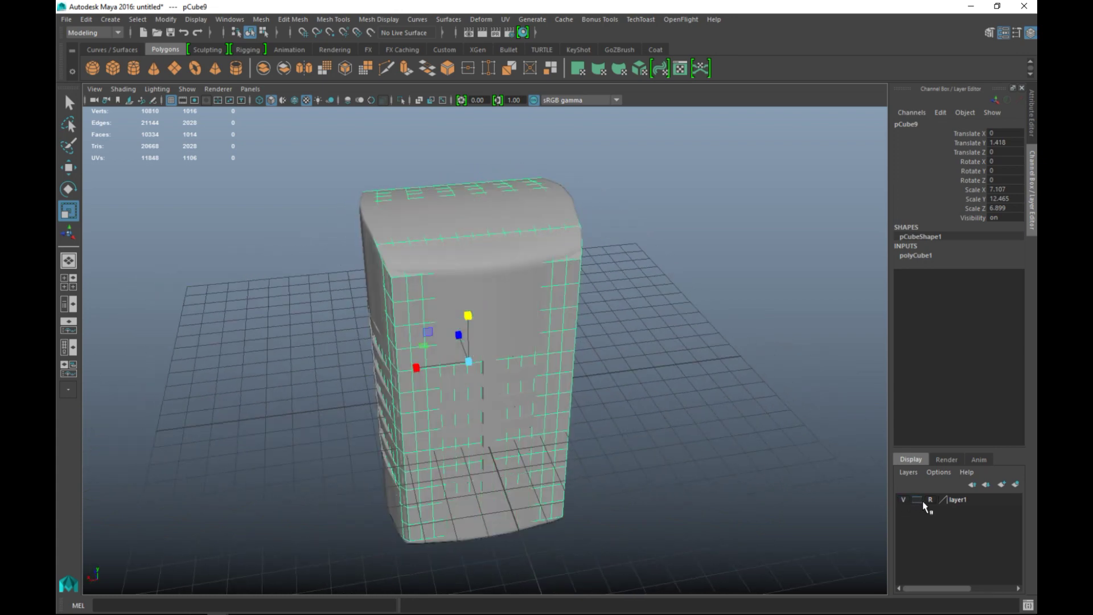
click(717, 428)
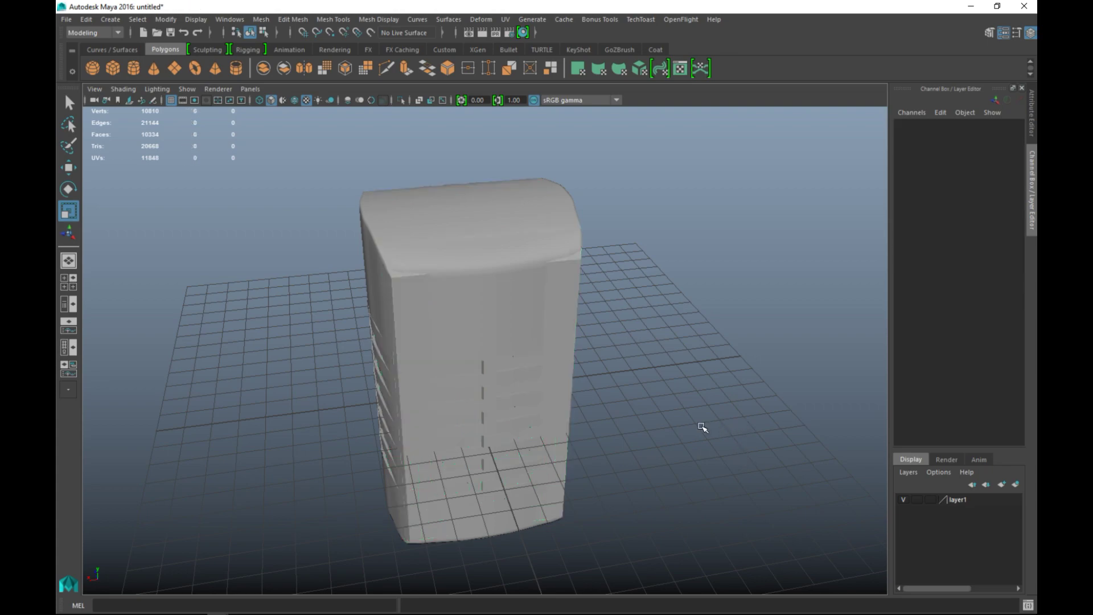
Scale the inner block down to 6.535 in X and 6.4 in Z so its edges sit inside the body
click(479, 267)
alt+drag(727, 420, 578, 426)
alt+drag(622, 367, 546, 345)
click(551, 344)
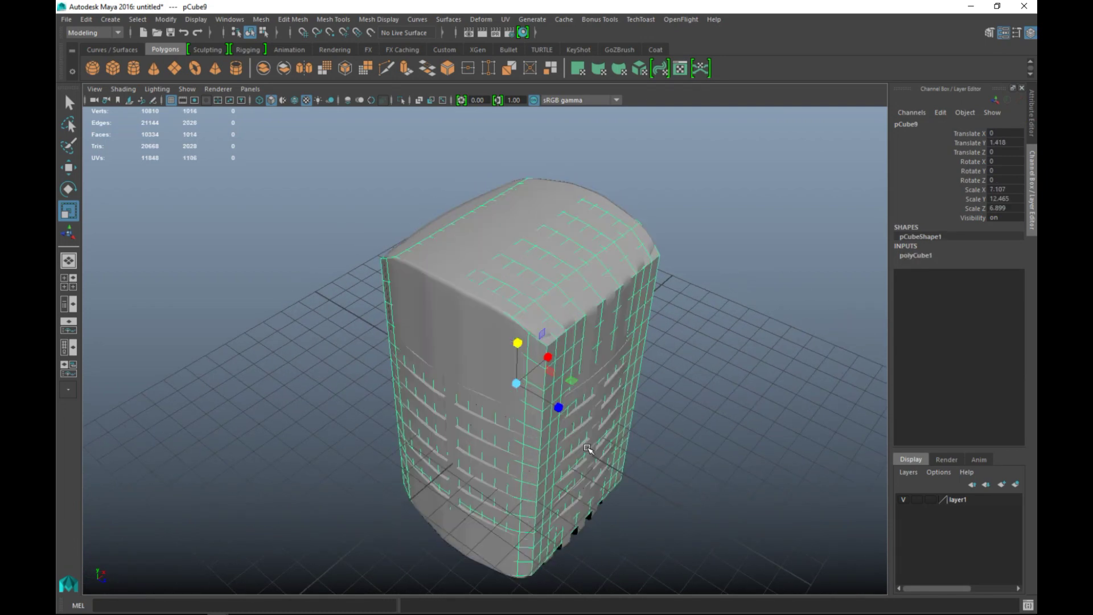
alt+drag(588, 450, 591, 483)
drag(548, 397, 547, 397)
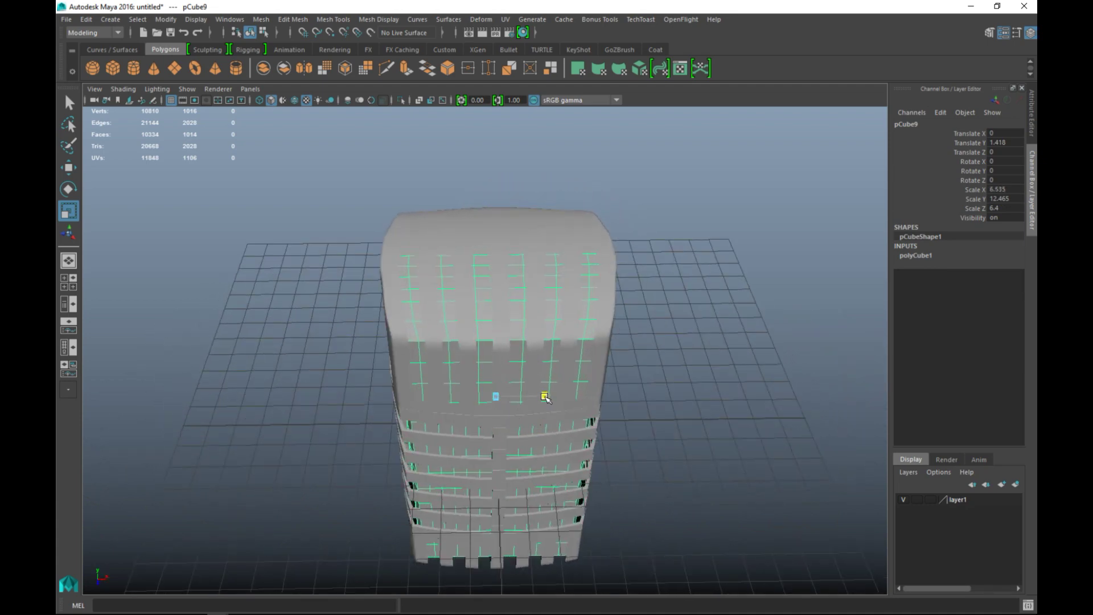
Examine the fitted inner block through the slats and the underside of the body in the perspective view
alt+middle_drag(725, 462, 715, 326)
alt+right_drag(715, 326, 716, 403)
alt+drag(739, 418, 619, 405)
click(730, 405)
scroll(723, 392, down, 5)
alt+middle_drag(620, 405, 595, 300)
alt+drag(595, 300, 682, 463)
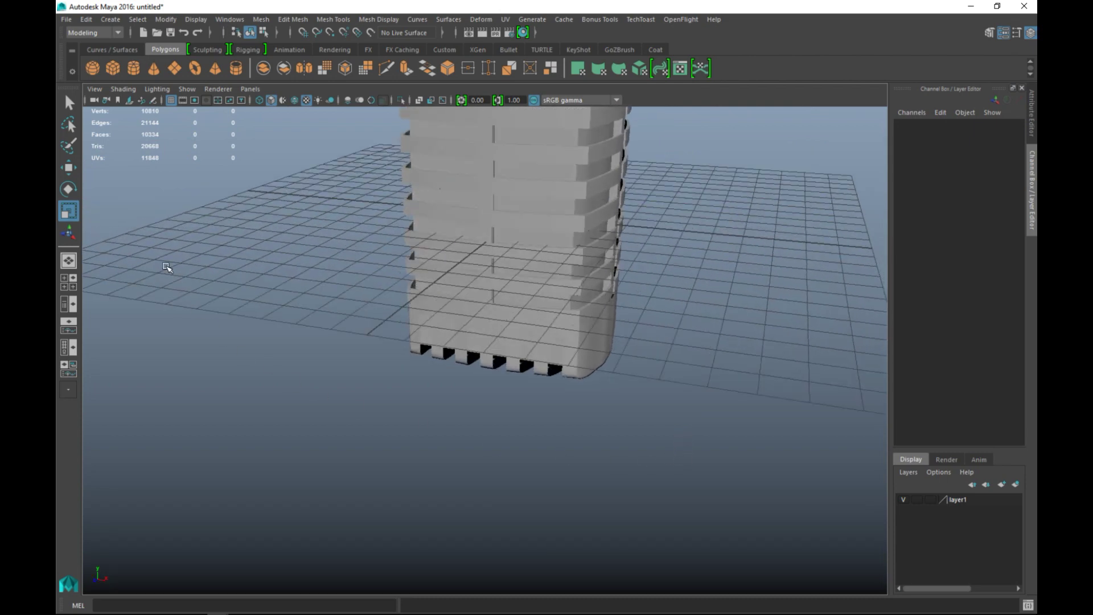
Create a polygon cylinder and a polygon pipe, placing the pipe below the body at Translate Y -11.219 and rotating it -90 in Z
click(134, 69)
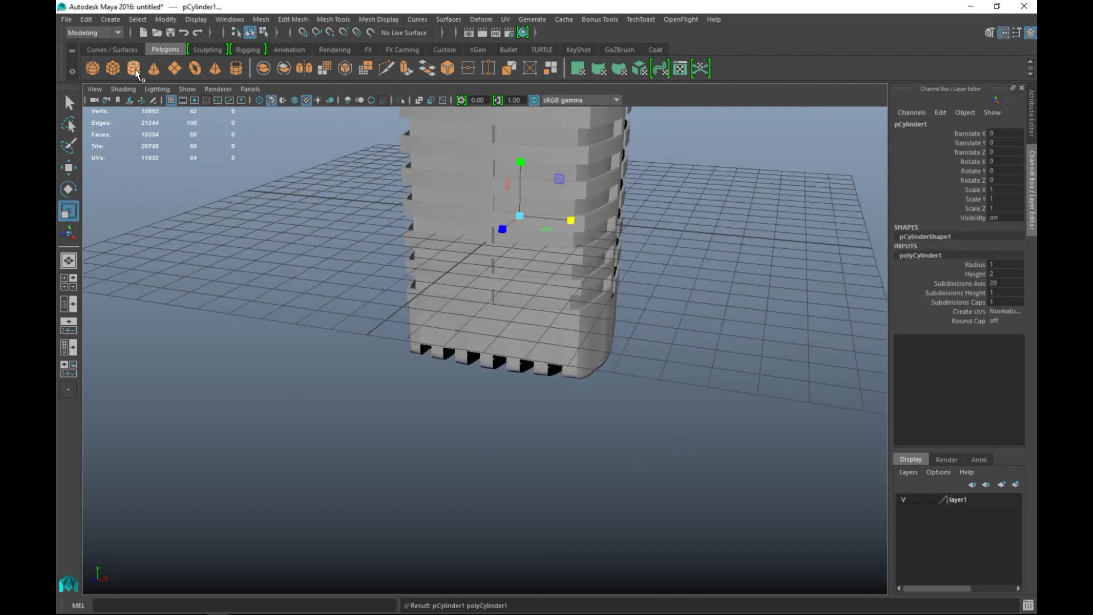
click(237, 69)
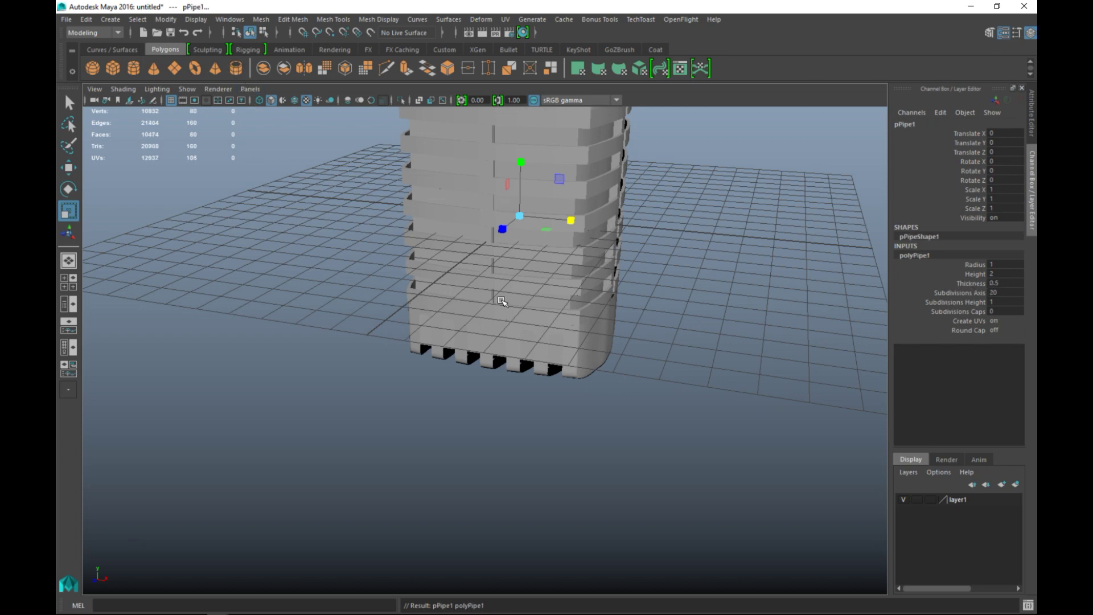
key(w)
drag(522, 156, 532, 427)
key(e)
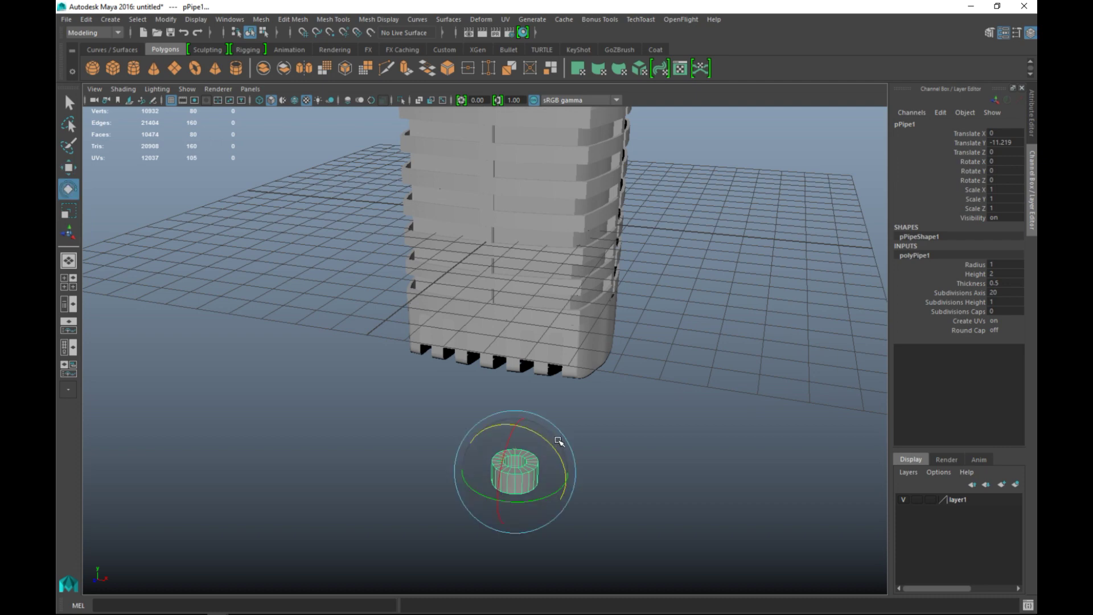
drag(532, 433, 581, 398)
Frame the pipe in the side view and set its axis subdivisions to 30
click(75, 287)
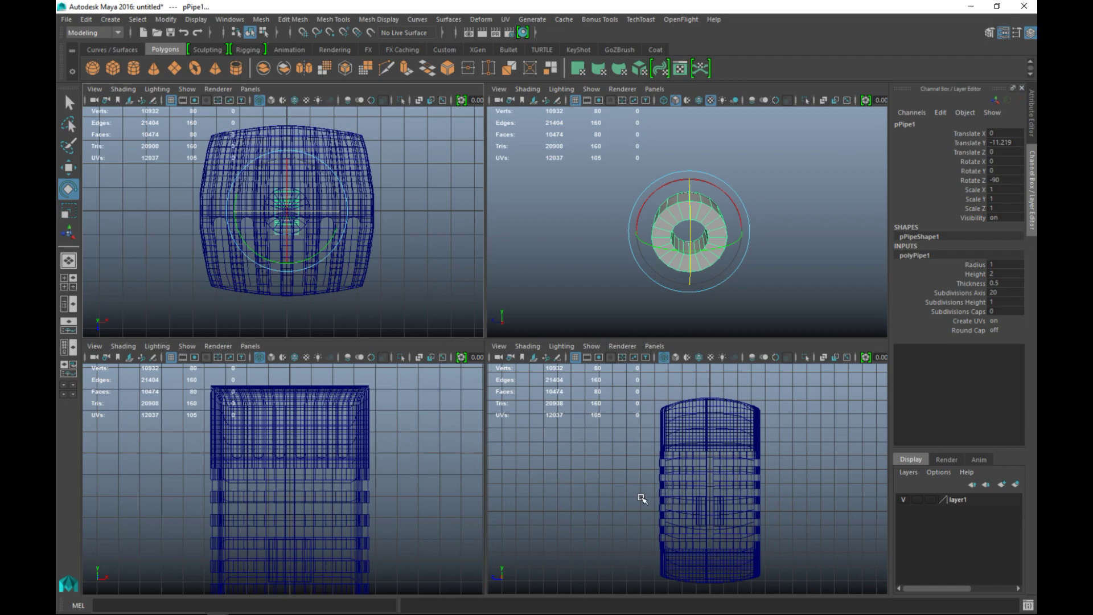
key(space)
scroll(655, 493, down, 3)
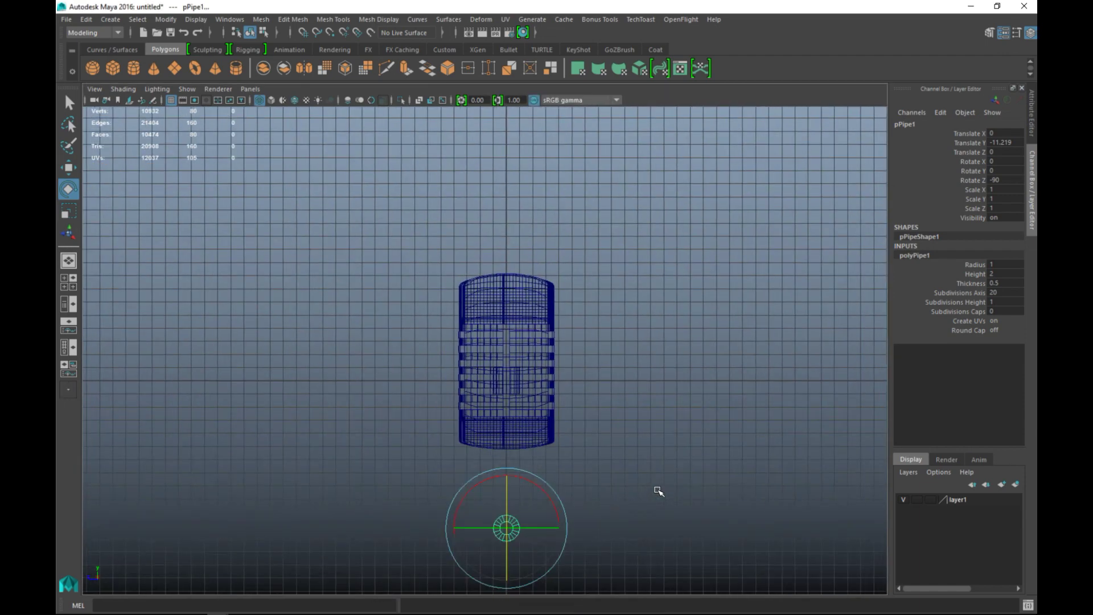
key(f)
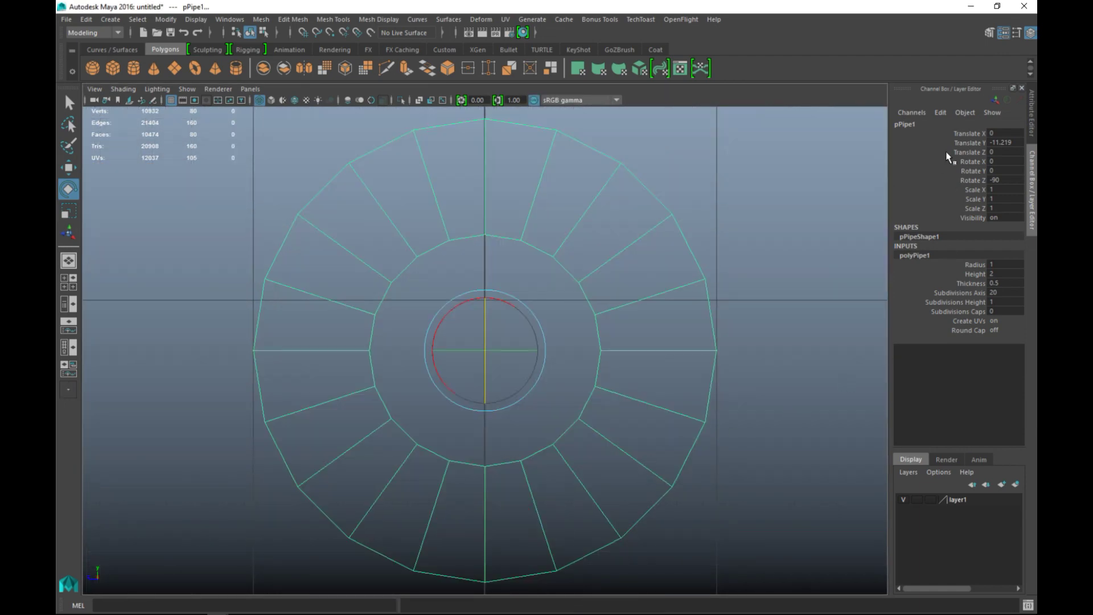
key(ctrl+a)
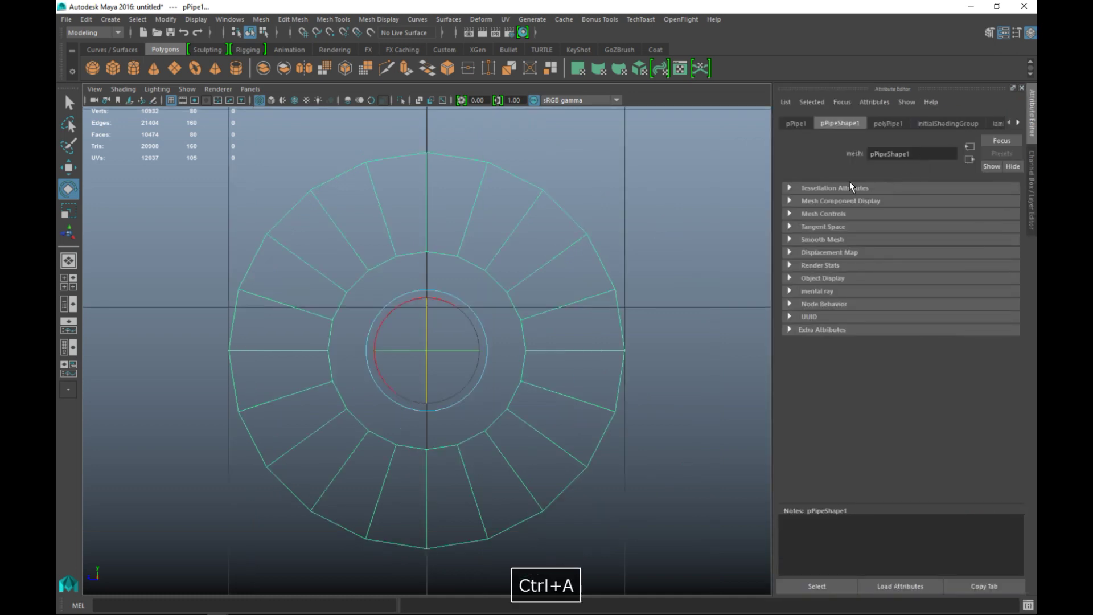
click(886, 125)
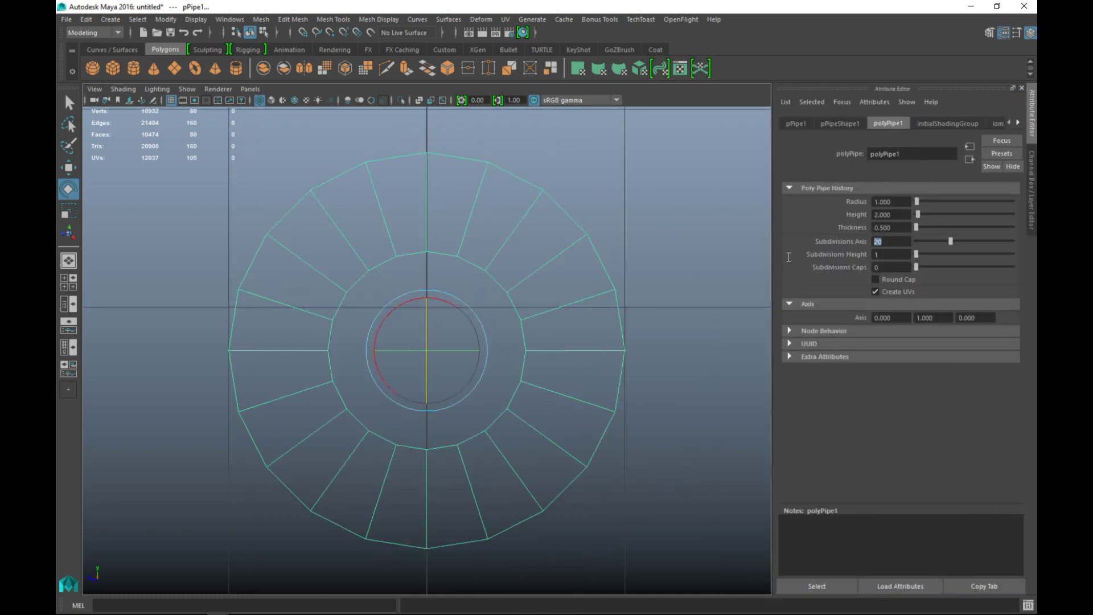
key(Return)
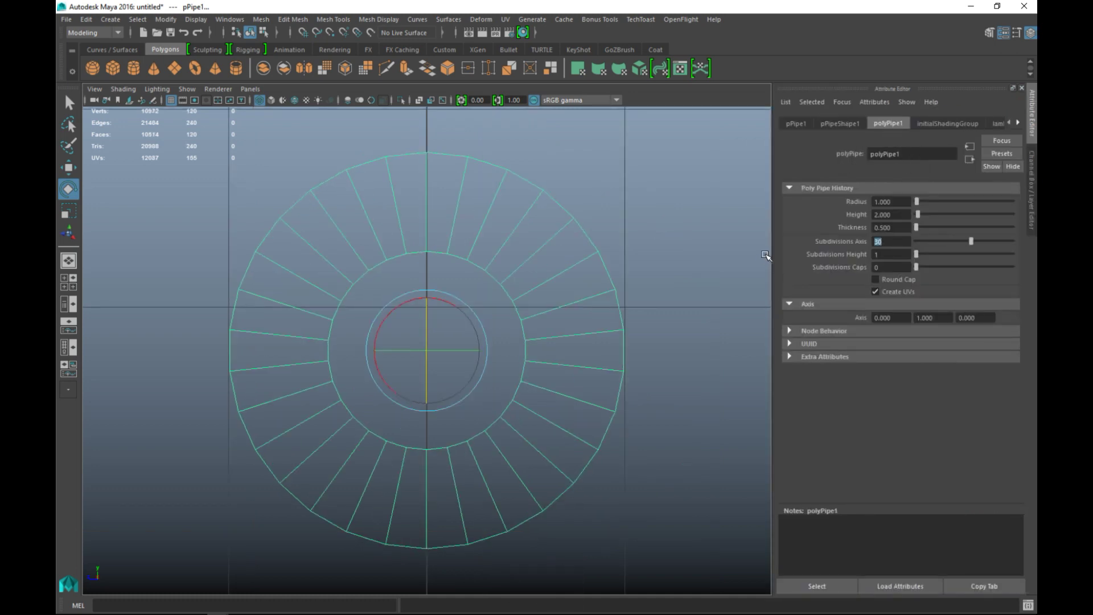
right_drag(577, 352, 576, 299)
drag(174, 141, 266, 200)
right_drag(527, 257, 561, 260)
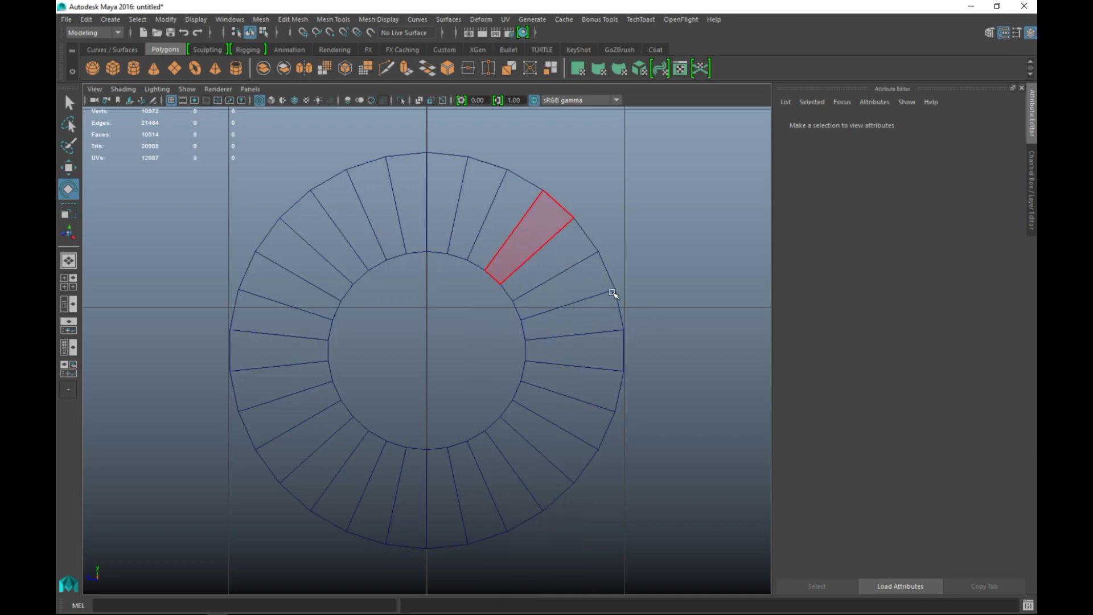
key(F8)
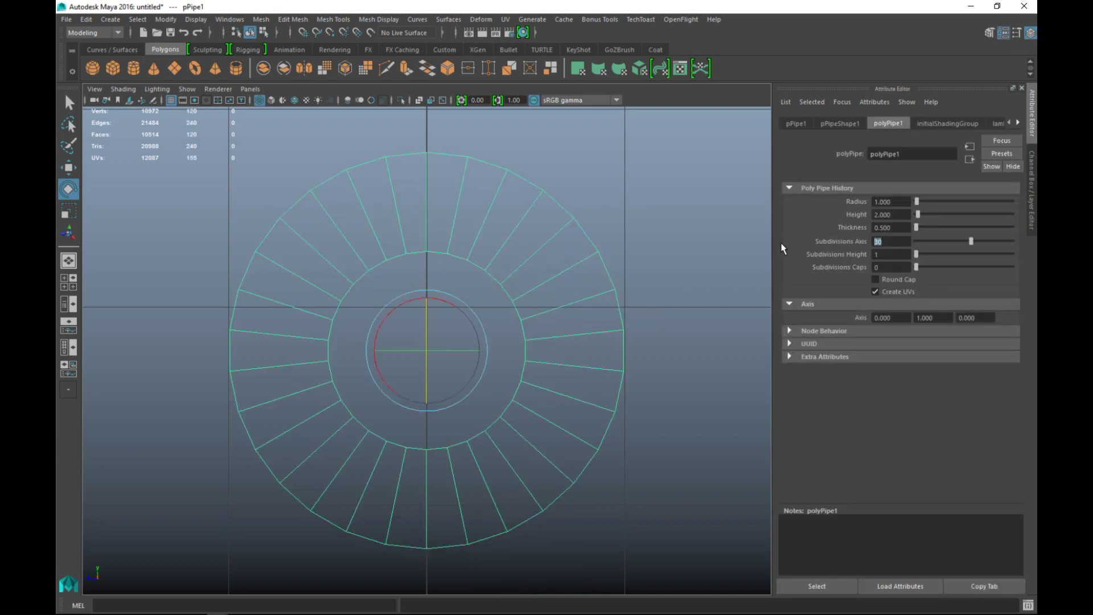
Set the pipe's axis subdivisions to 31 and delete the faces of its upper half
text(31)
key(Return)
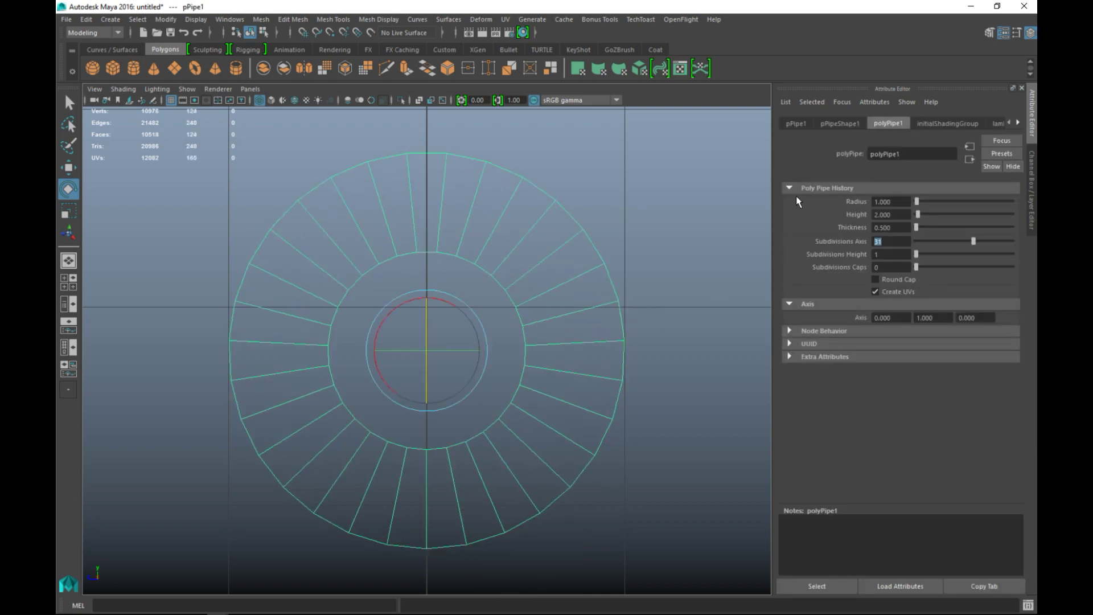
right_drag(344, 227, 344, 257)
drag(162, 132, 729, 332)
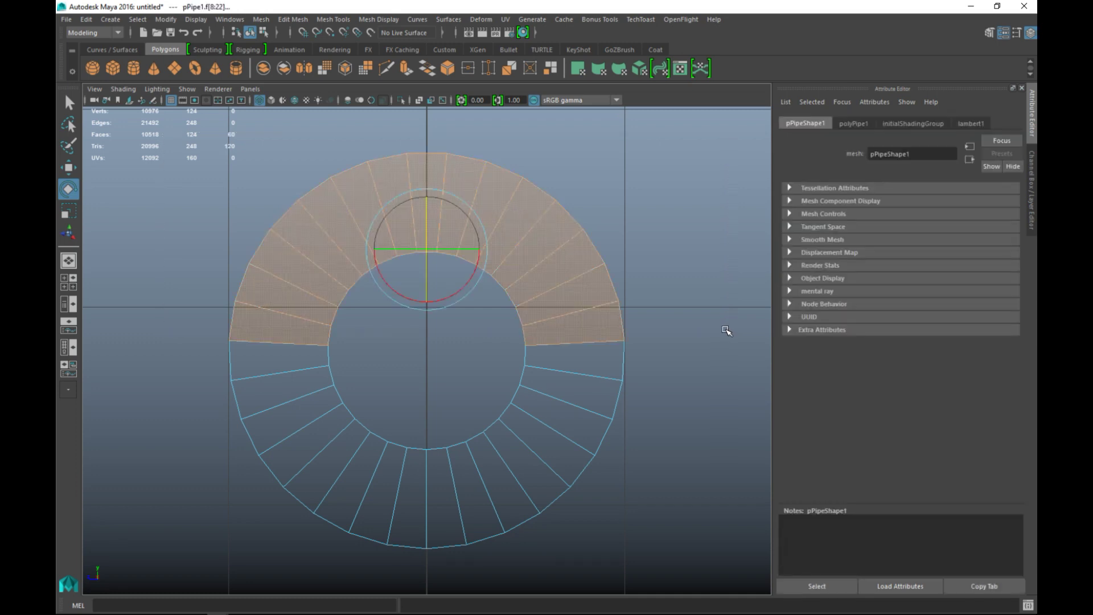
key(Delete)
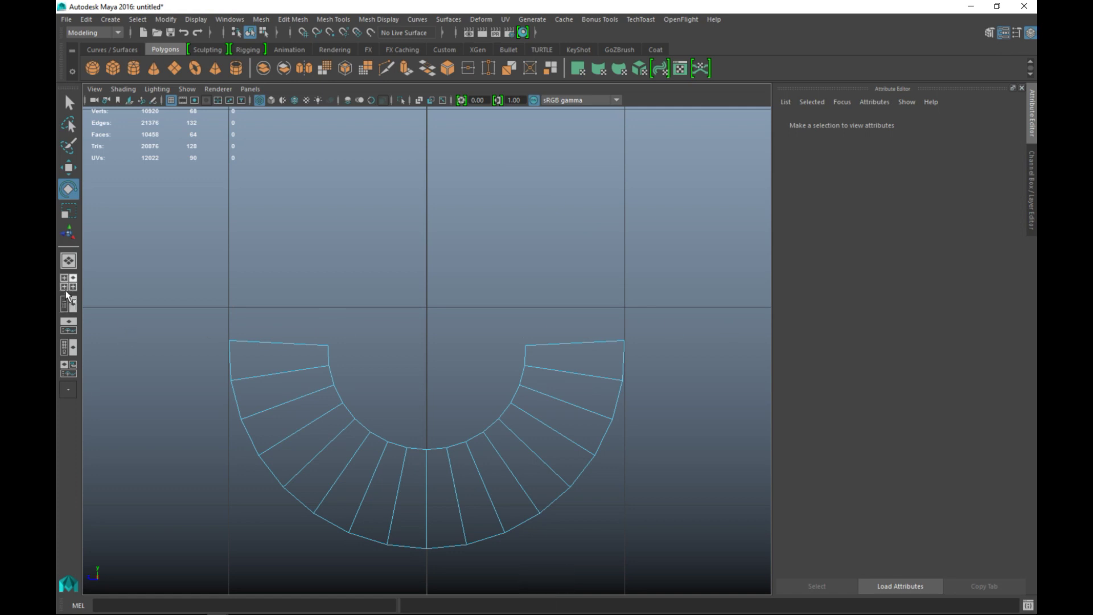
Duplicate the half pipe in the perspective view and undo the copy's trial move along X
key(space)
key(space)
alt+drag(513, 420, 504, 382)
right_drag(501, 266, 556, 248)
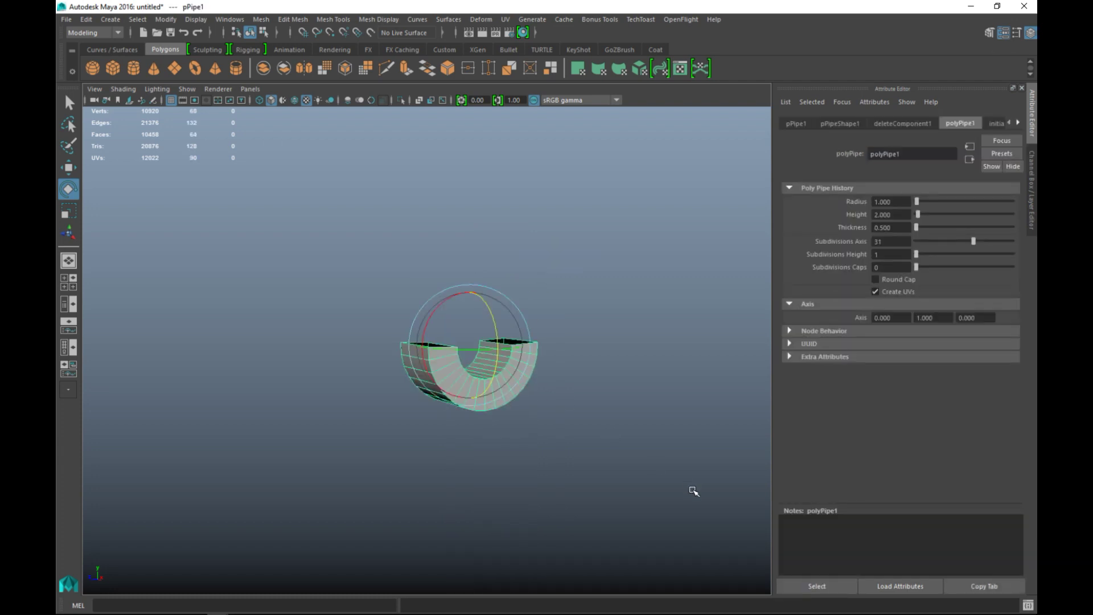
key(ctrl+d)
key(w)
alt+drag(556, 437, 545, 476)
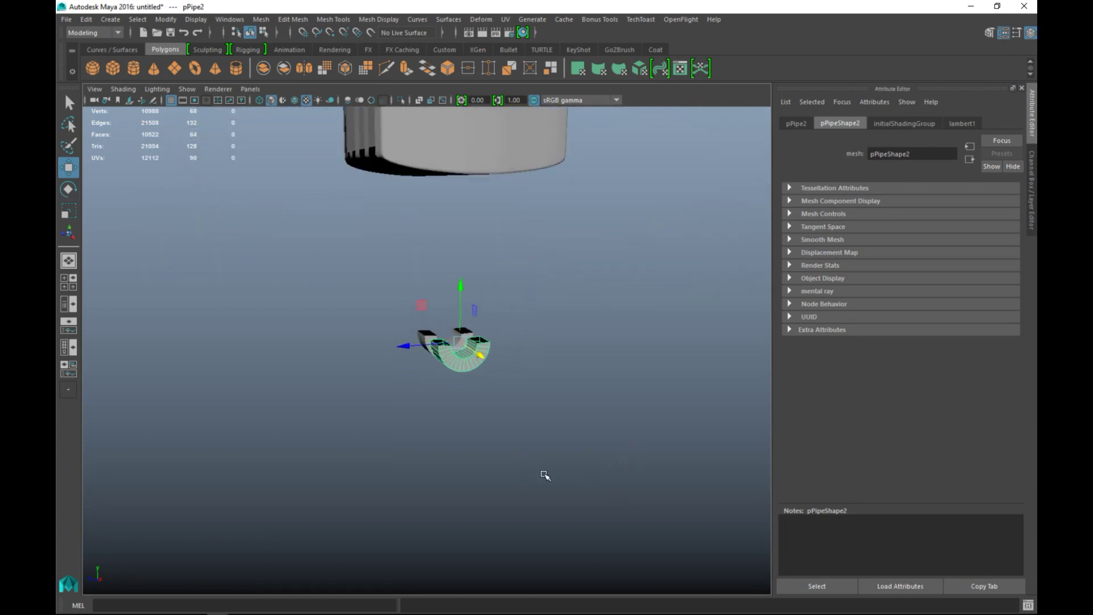
scroll(571, 450, up, 4)
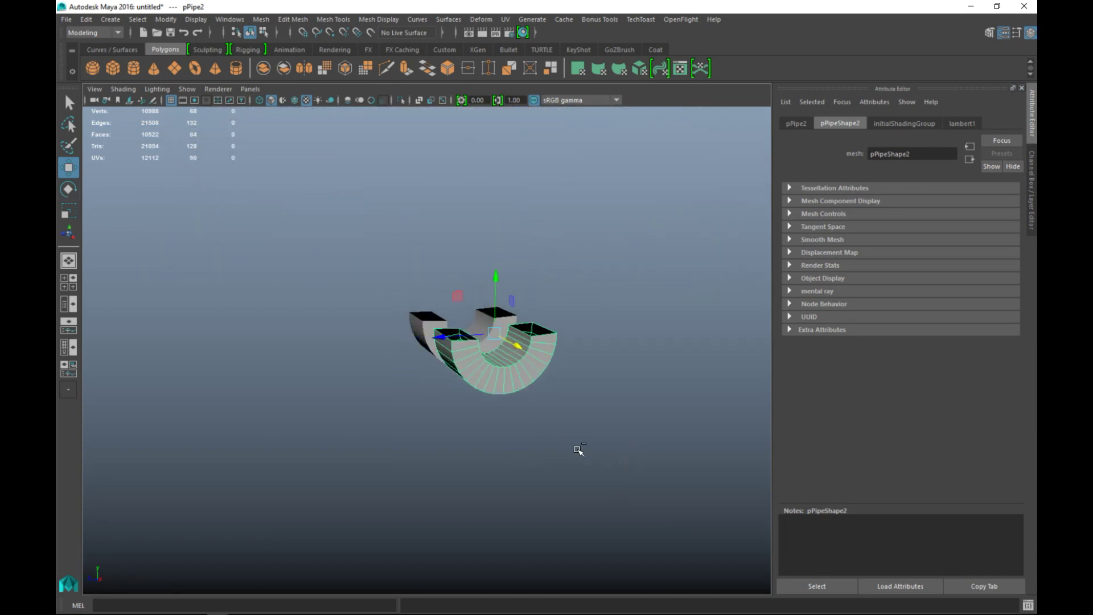
key(ctrl+z)
scroll(579, 452, up, 3)
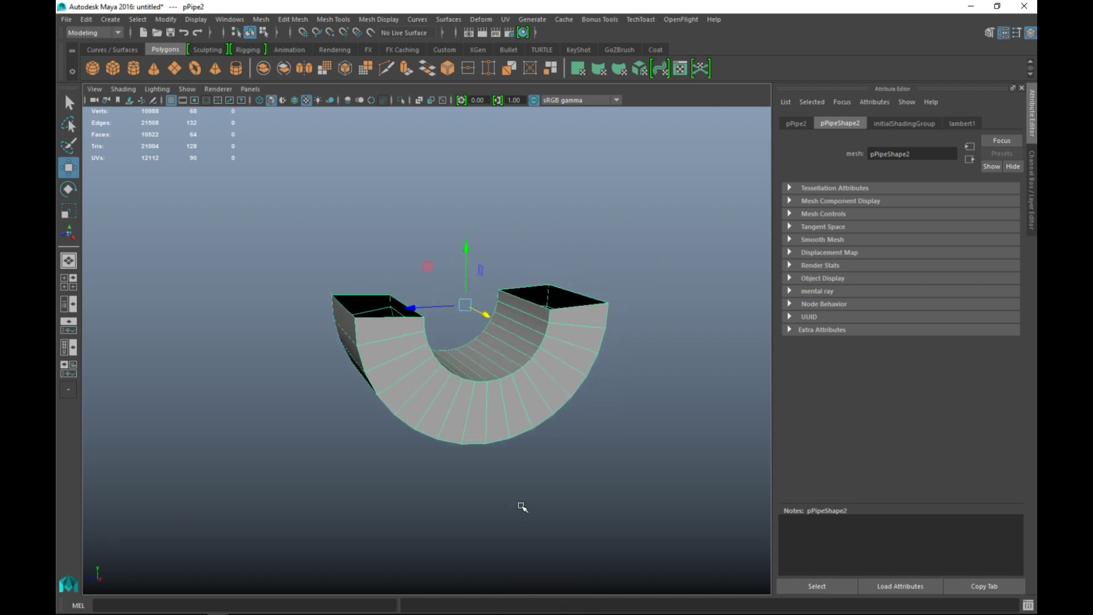
Insert 2 evenly spaced loops along the duplicate half pipe's front U-shaped face, using Insert Edge Loop with multiple edge loops
alt+drag(522, 507, 456, 233)
click(335, 19)
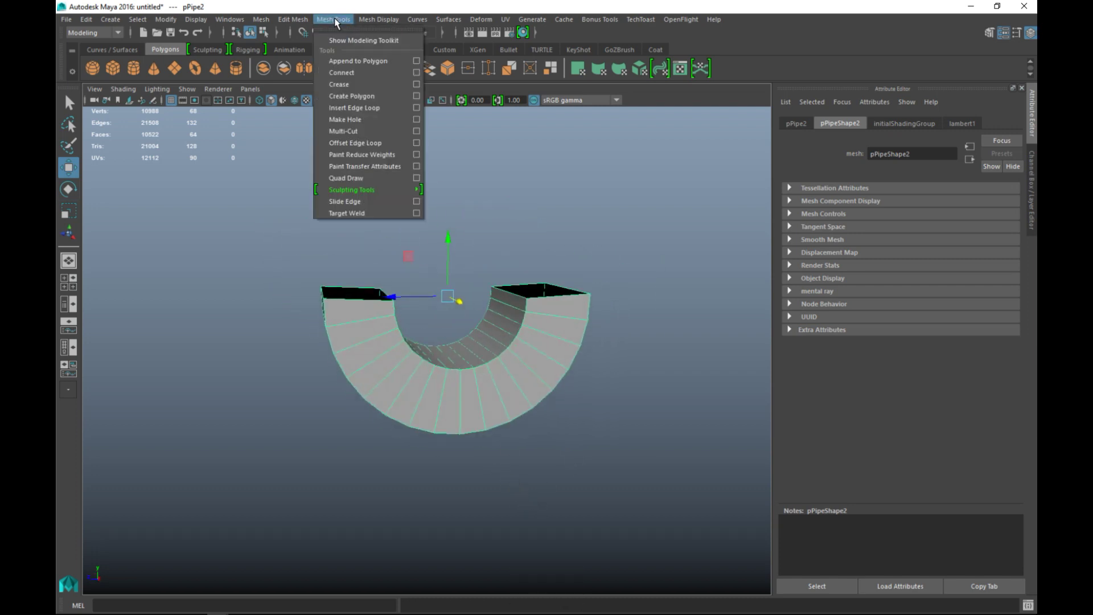
click(358, 107)
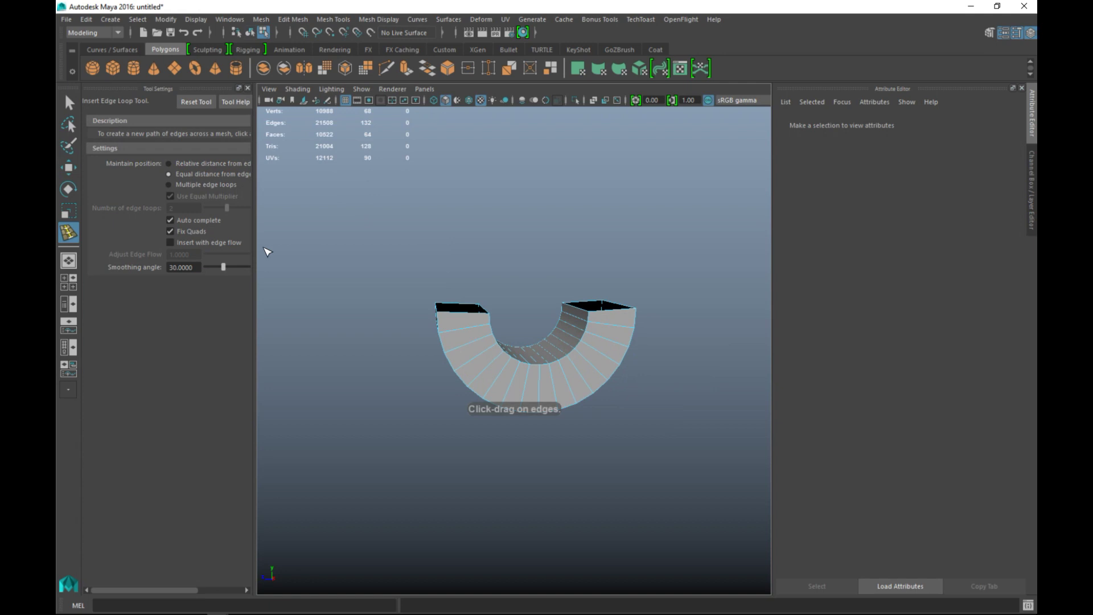
click(169, 186)
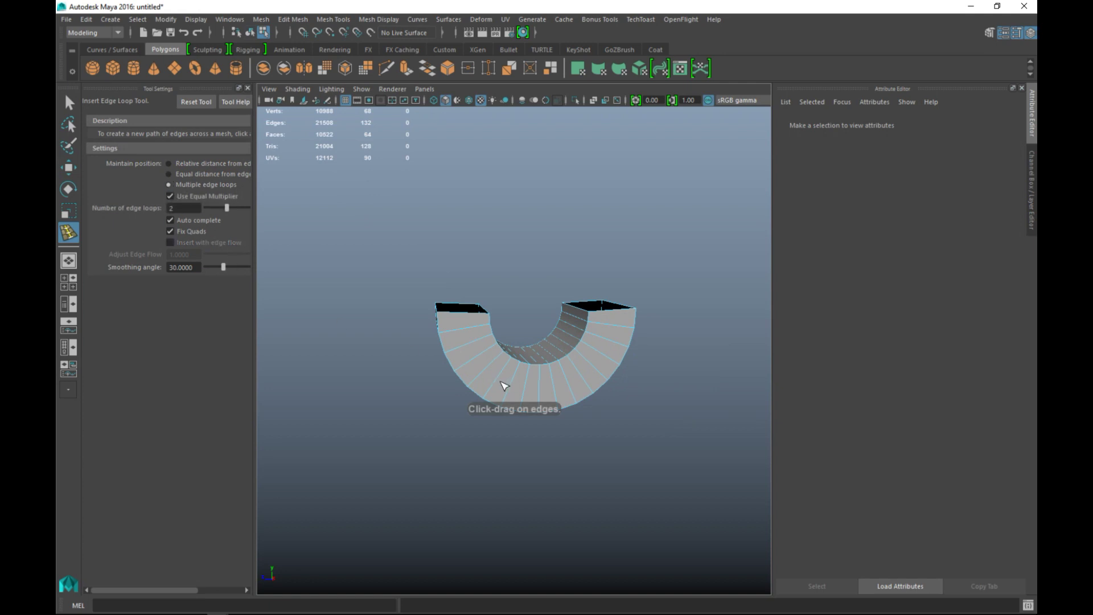
click(501, 382)
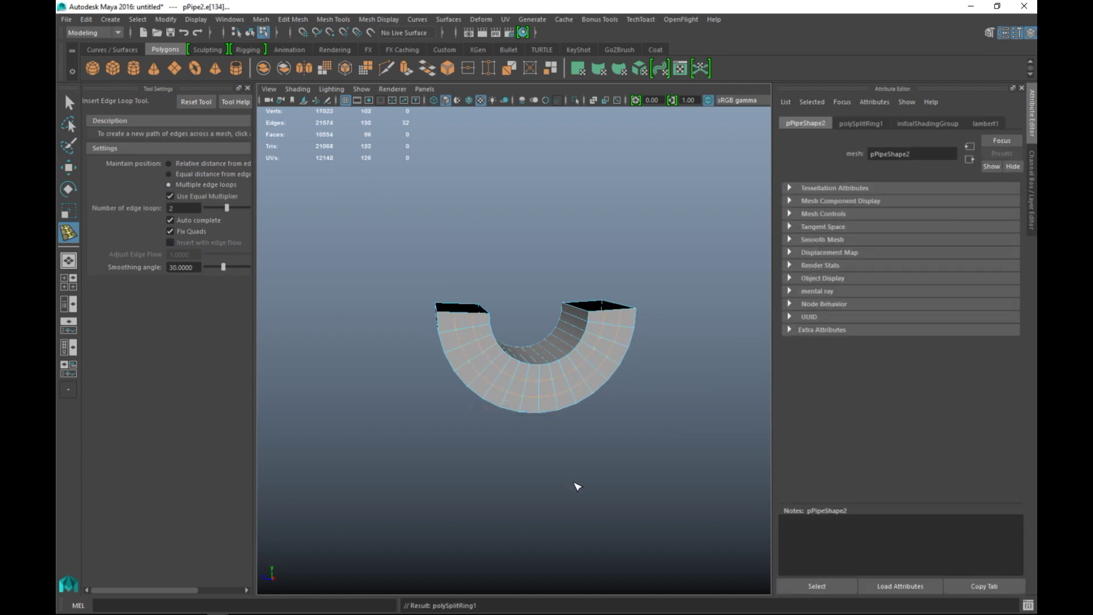
Select the middle band of faces between the two edge loops on the front U-shaped face
key(q)
scroll(570, 484, up, 5)
right_click(413, 266)
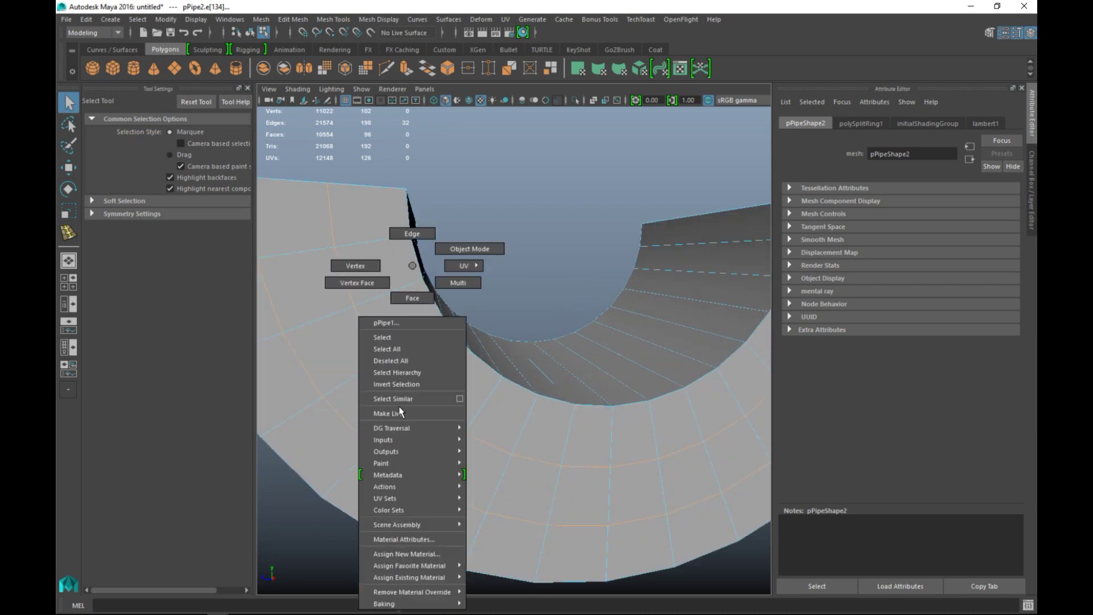
click(402, 298)
click(420, 439)
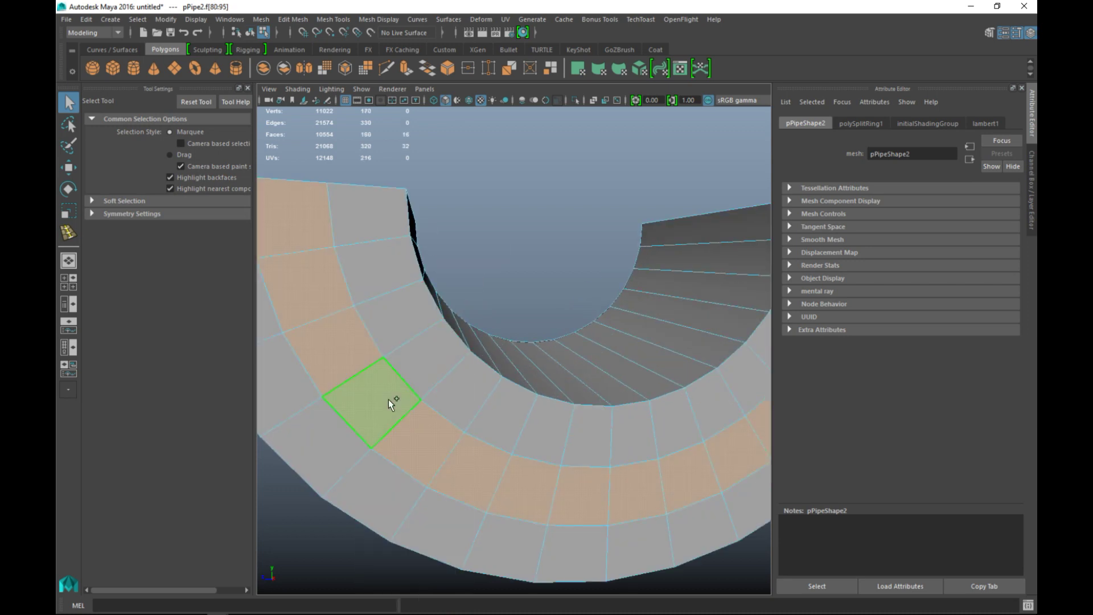
shift+double_click(393, 398)
Insert 2 evenly spaced edge loops along the opposite U-shaped face of the duplicate half pipe
scroll(392, 404, down, 3)
scroll(390, 404, down, 3)
alt+drag(335, 430, 566, 365)
mouse_move(612, 409)
alt+mouse_down()
mouse_move(631, 410)
mouse_move(620, 409)
alt+mouse_up()
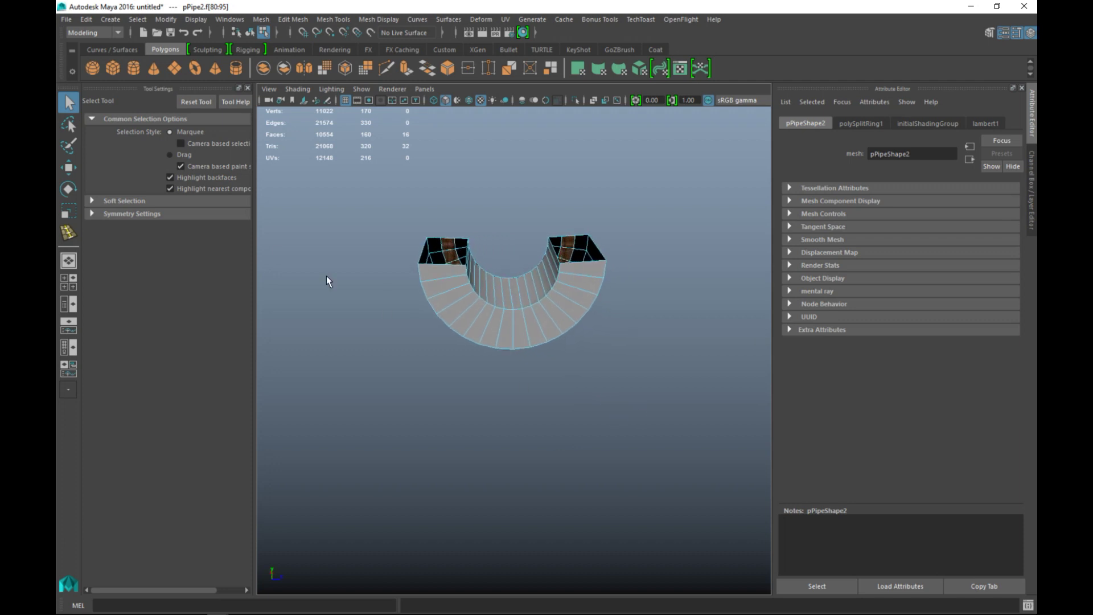
click(294, 20)
mouse_move(333, 20)
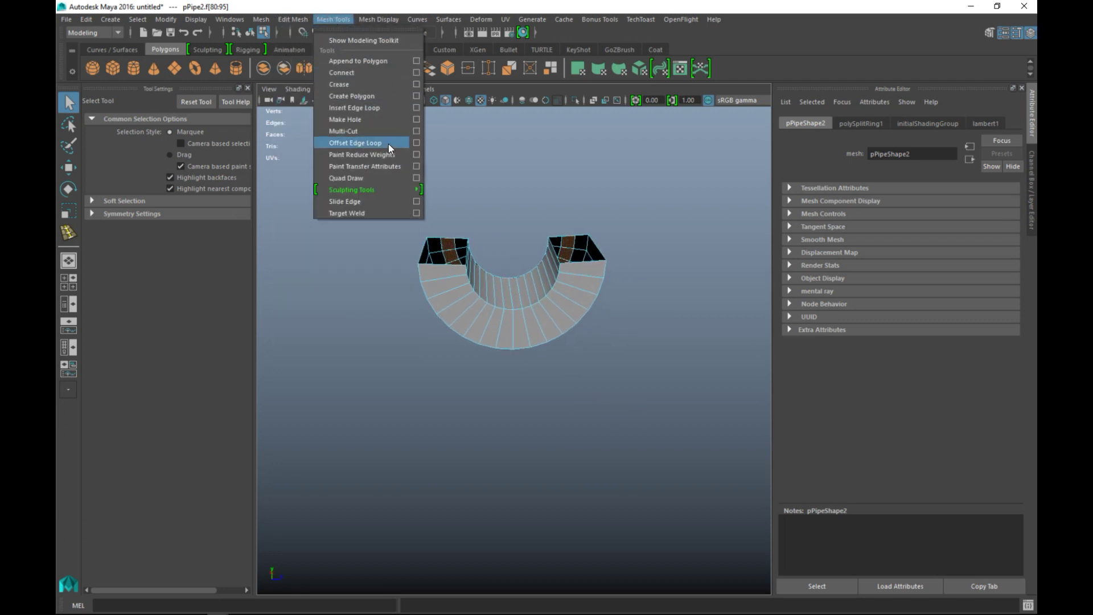
click(354, 108)
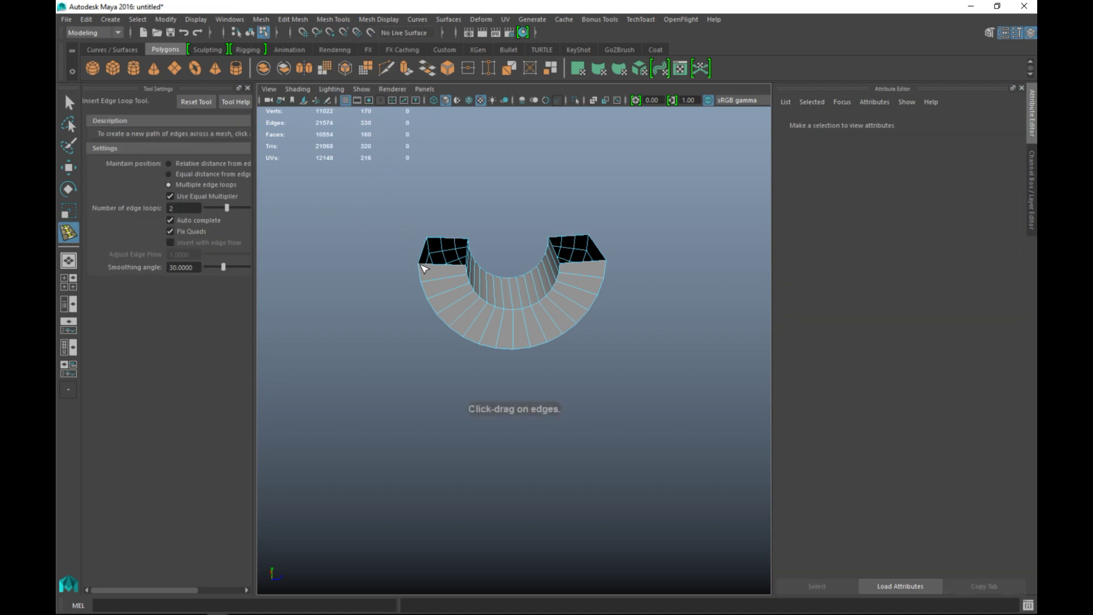
click(440, 271)
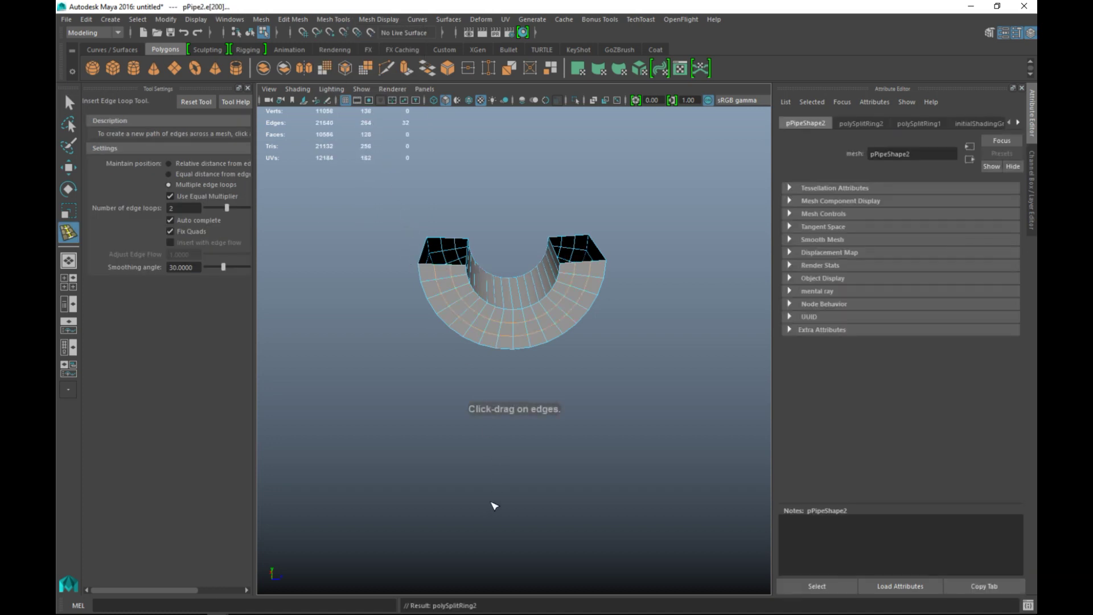
Extrude the middle face bands on both U-shaped faces of the duplicate half pipe with a thickness of 0.04
key(q)
right_drag(486, 323, 485, 327)
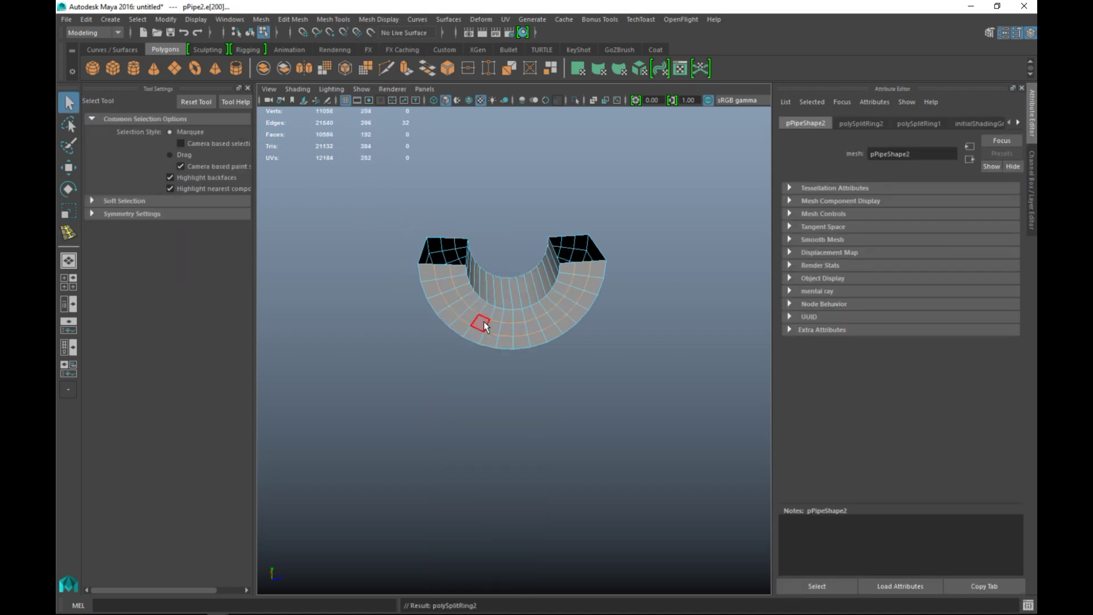
double_click(480, 321)
alt+drag(630, 410, 406, 393)
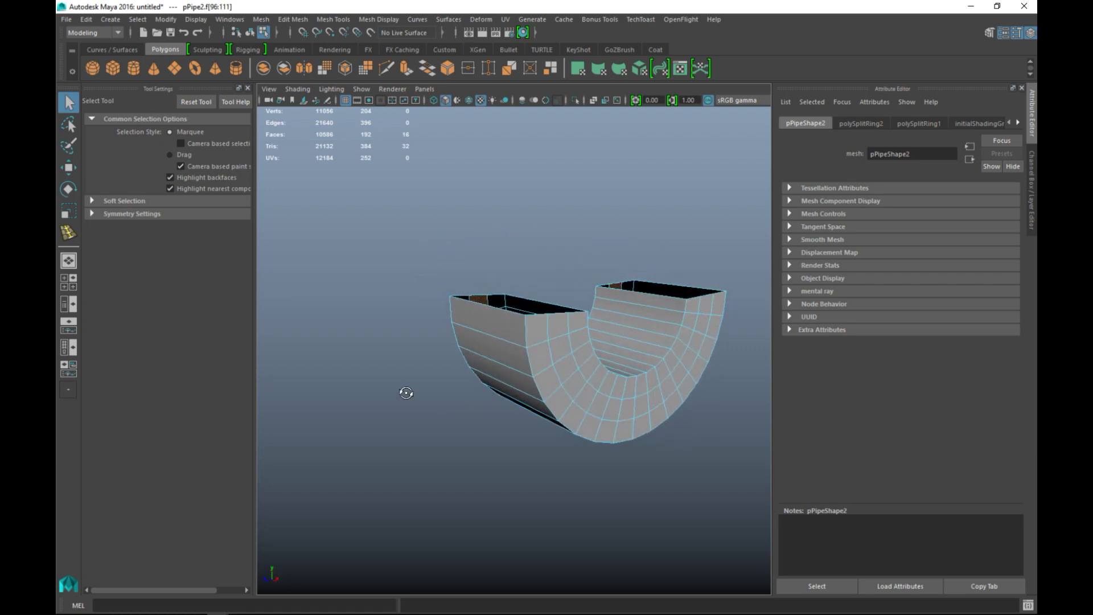
shift+double_click(534, 358)
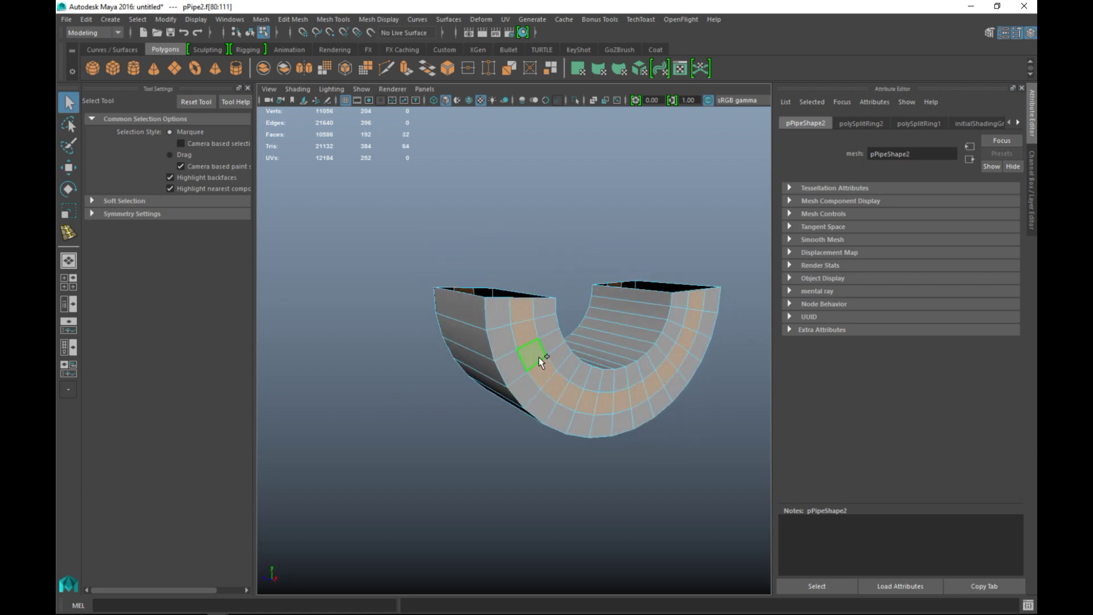
key(ctrl+e)
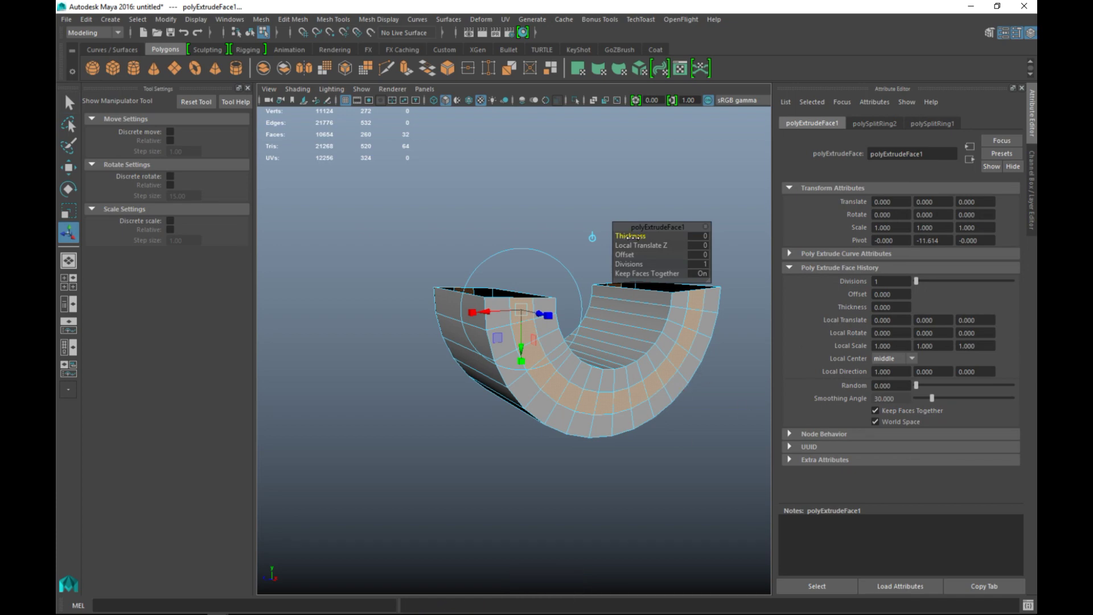
drag(633, 238, 631, 237)
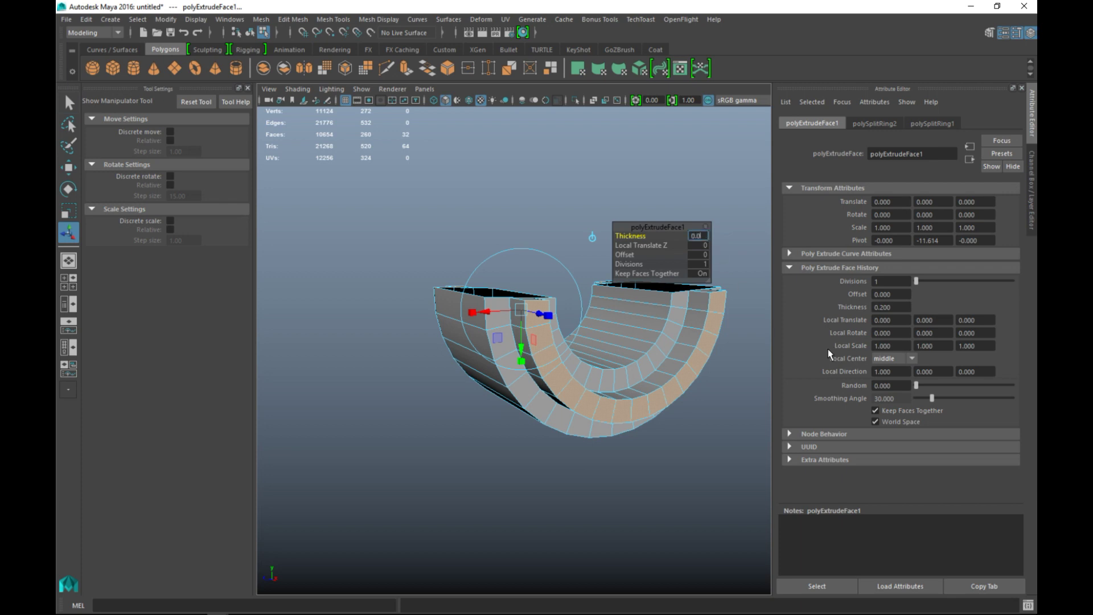
key(Return)
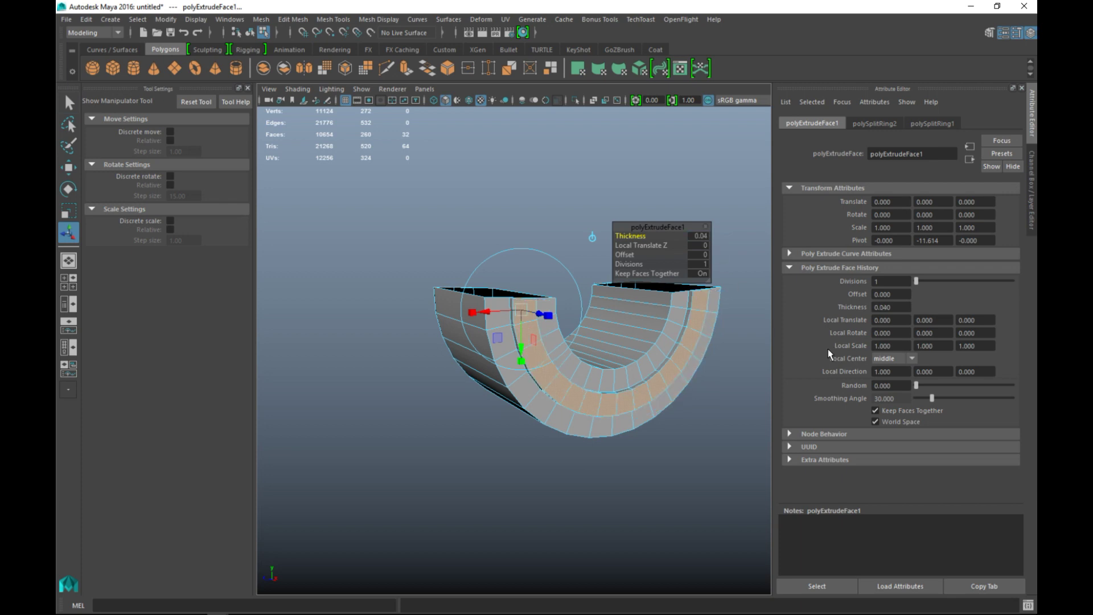
click(668, 517)
Duplicate the original plain half pipe and move the copy along X so it sits beside the original
scroll(671, 514, down, 3)
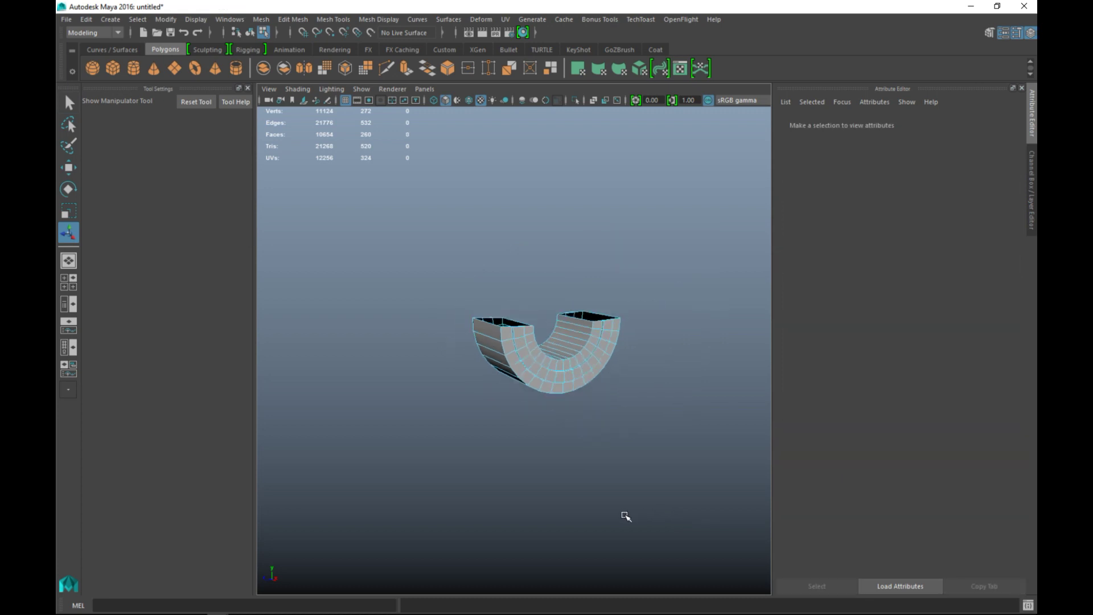
alt+drag(514, 513, 561, 524)
right_drag(584, 379, 642, 250)
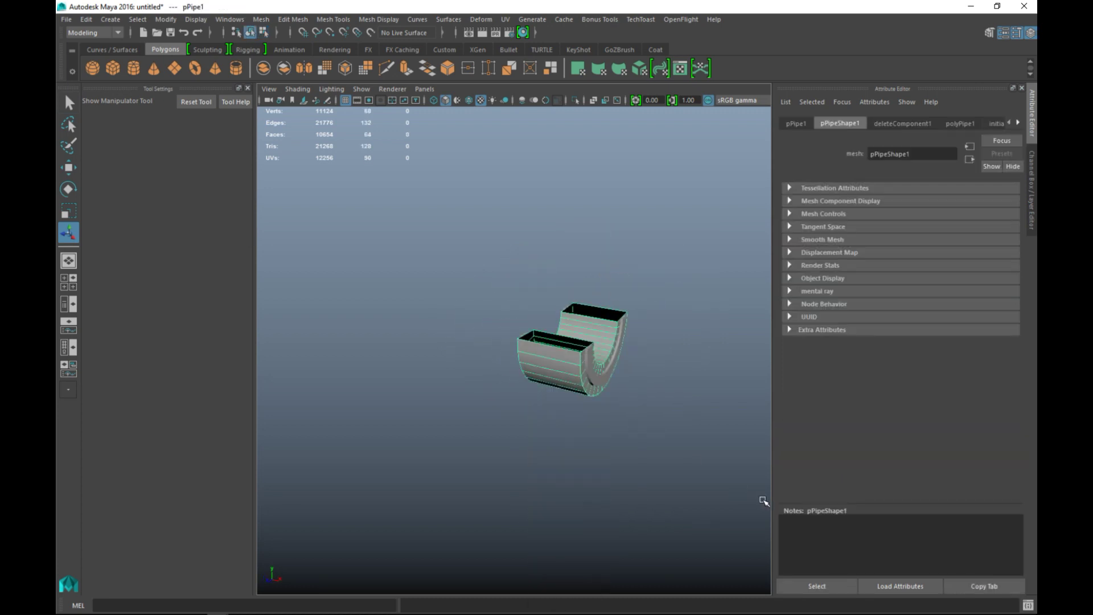
key(ctrl+d)
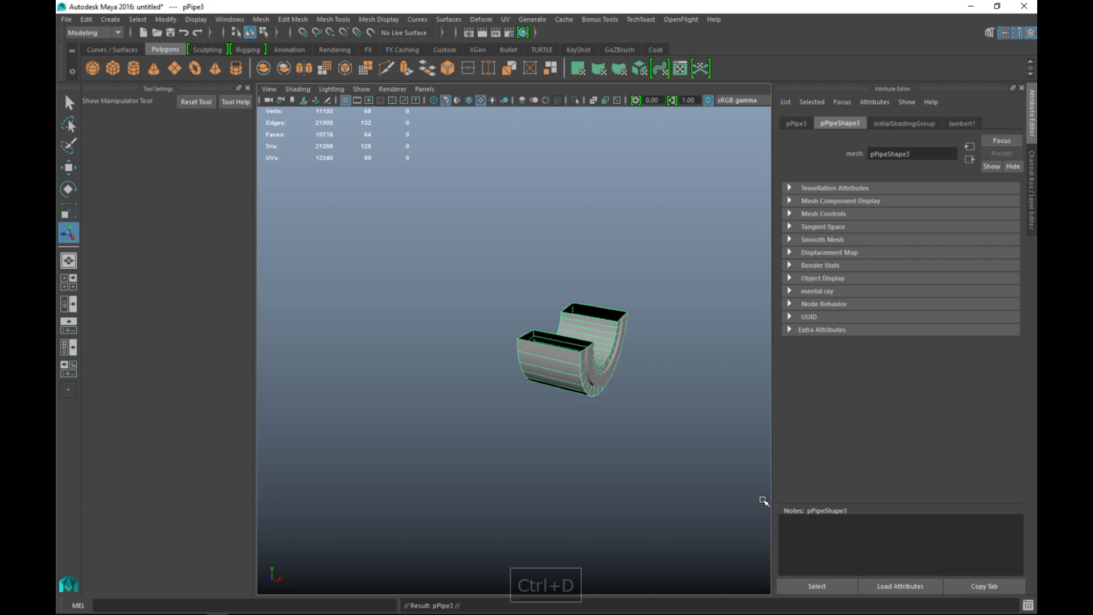
key(w)
drag(637, 338, 738, 396)
scroll(542, 422, down, 4)
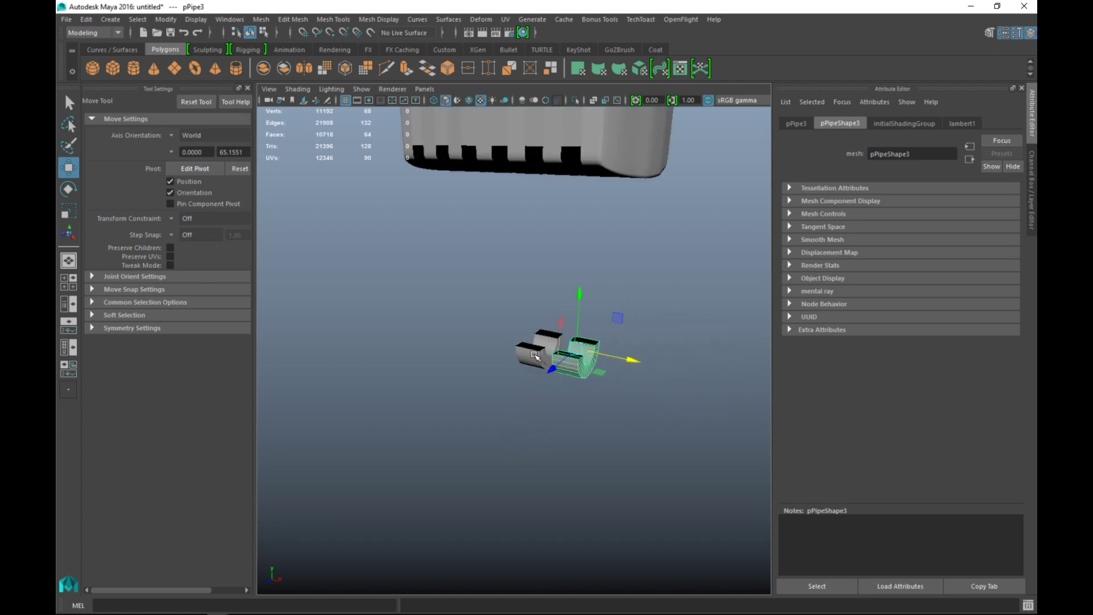
Combine the two plain half pipes into a single mesh
shift+click(535, 355)
click(263, 19)
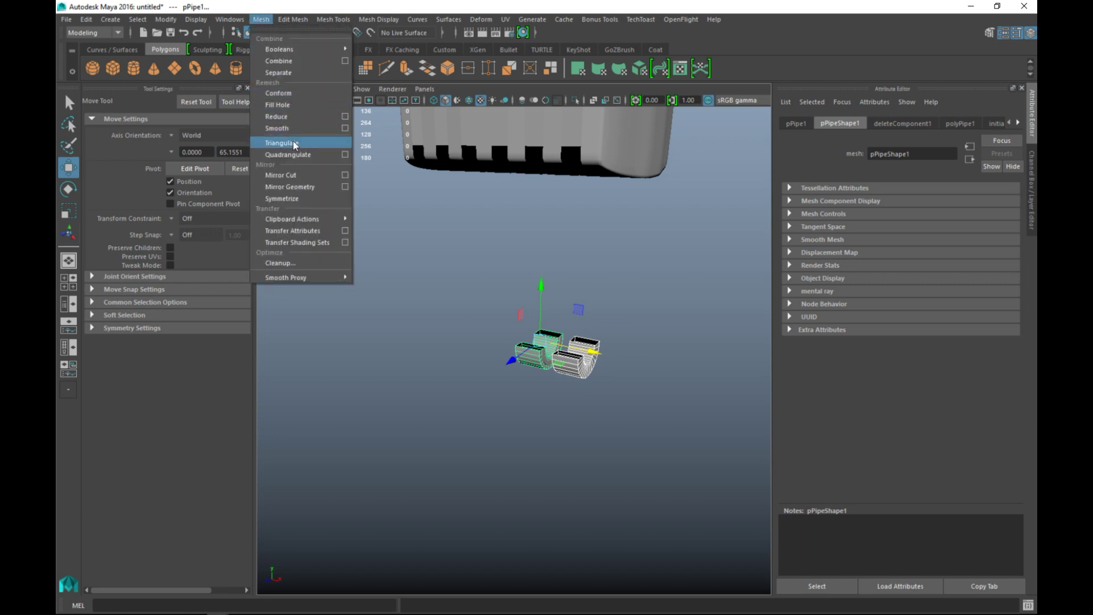
click(279, 61)
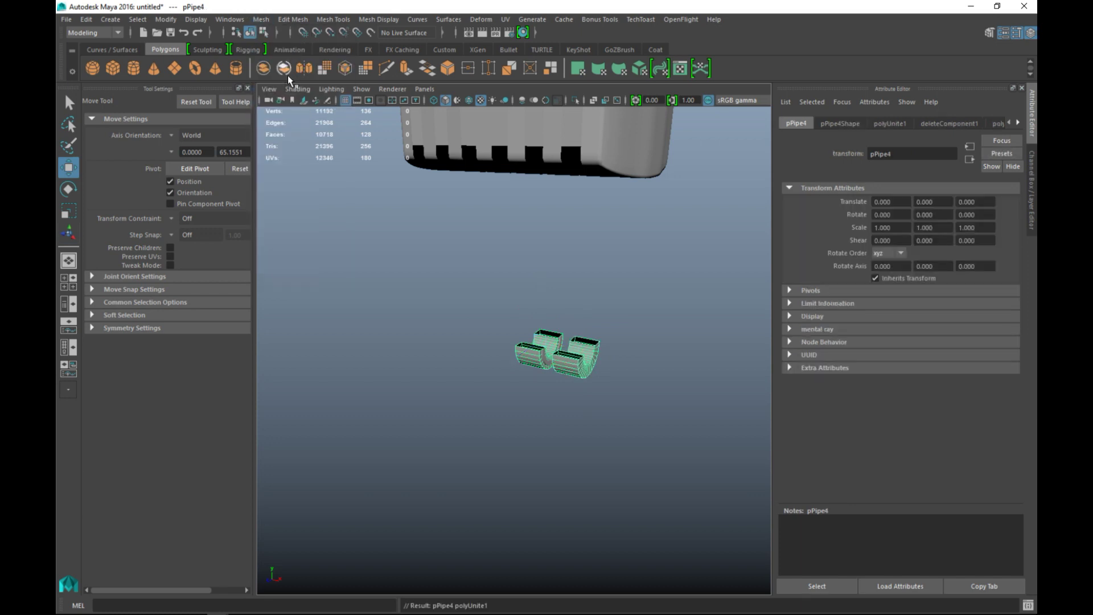
Delete the combined half pipes' construction history and freeze their transformations
click(86, 19)
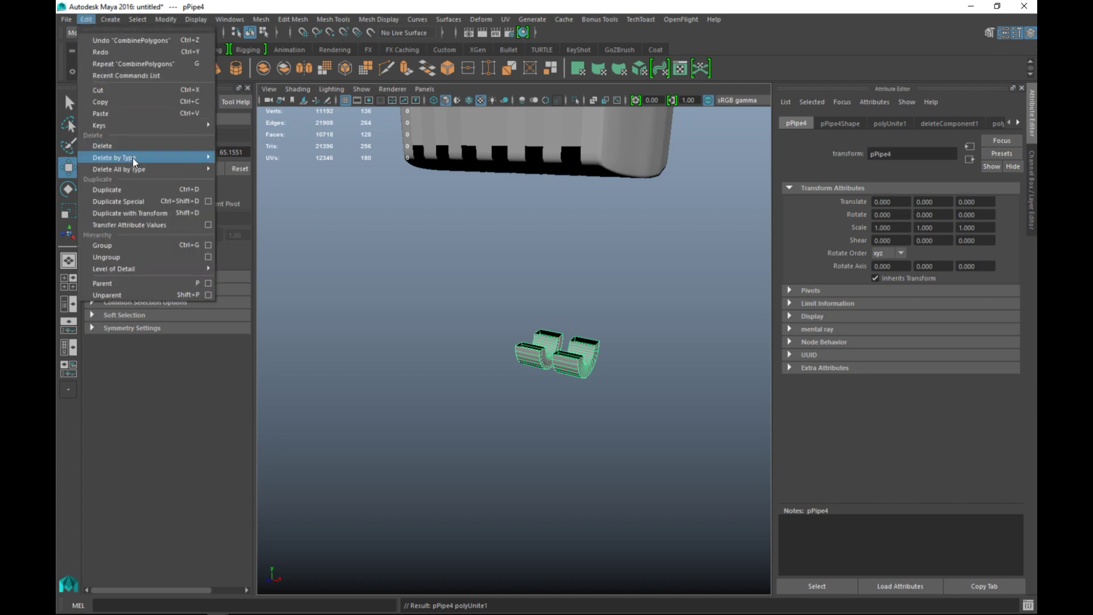
mouse_move(146, 158)
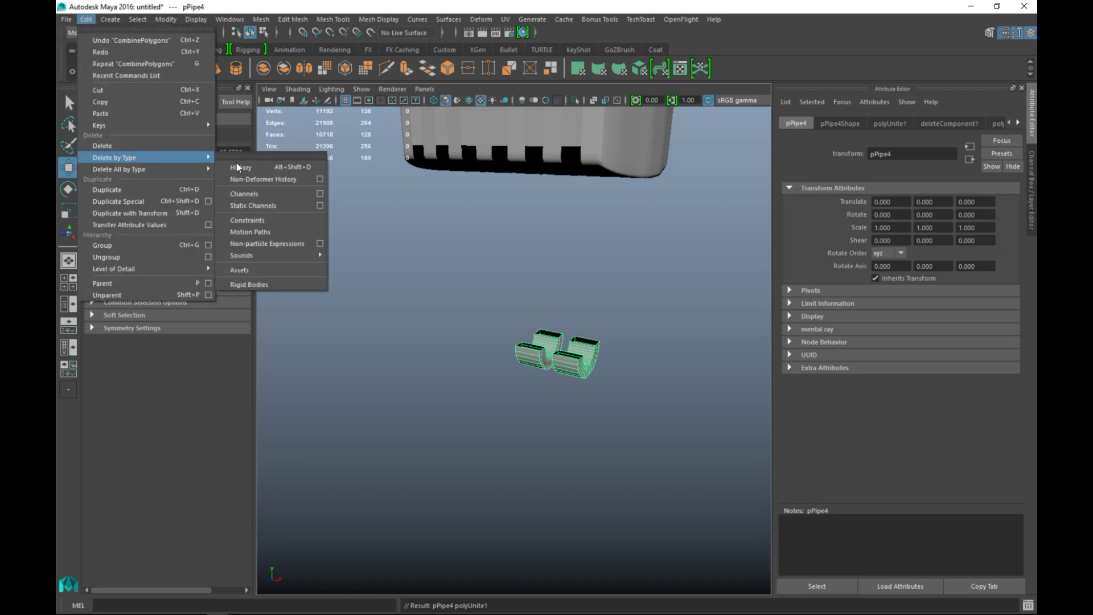
click(165, 20)
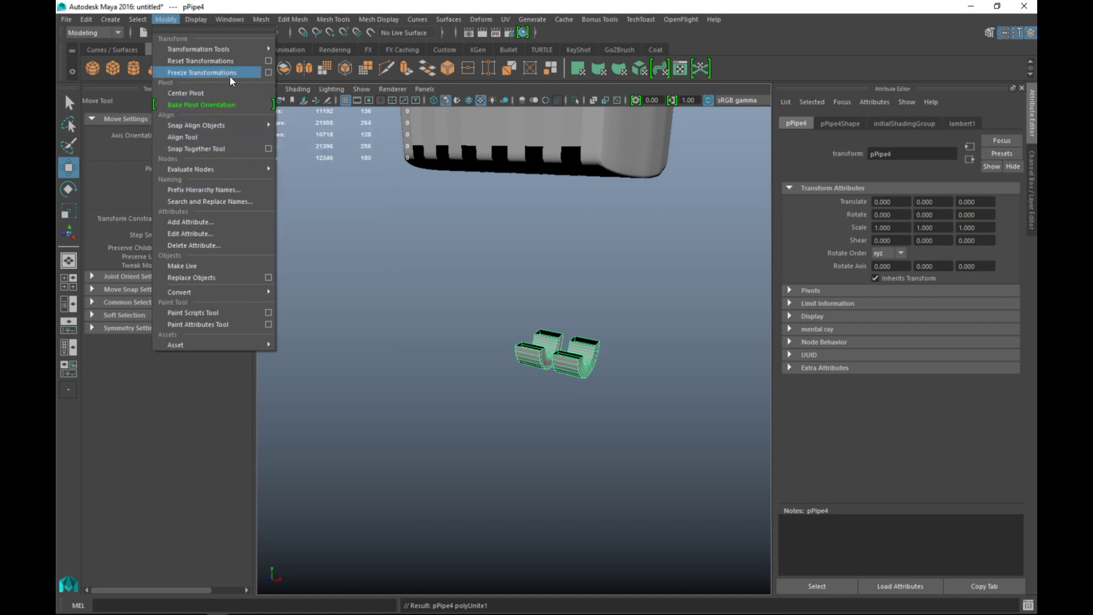
click(229, 74)
scroll(341, 374, down, 3)
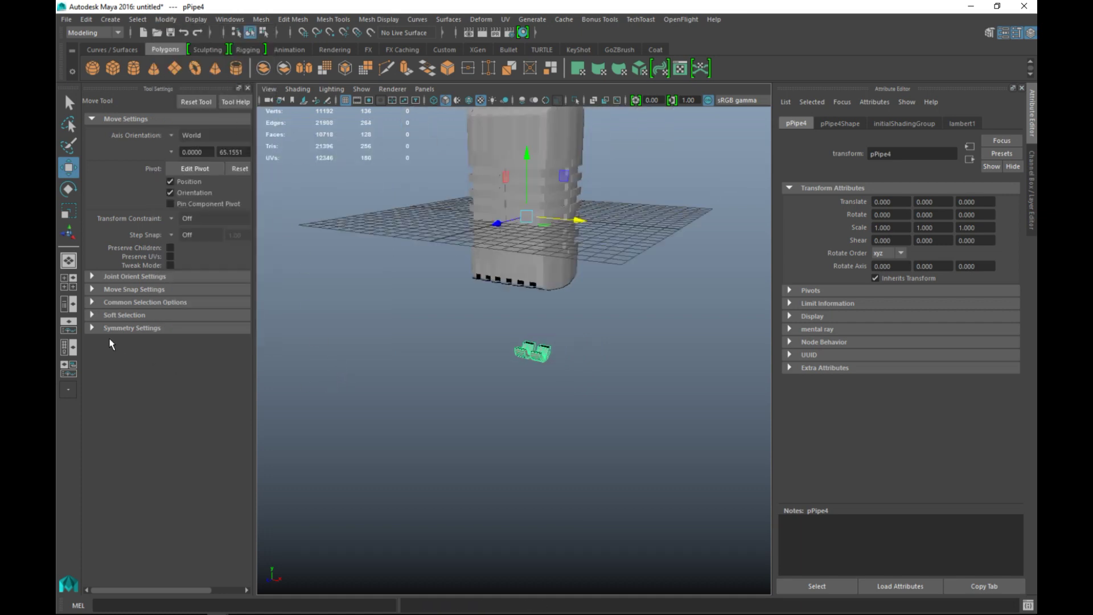
Center the combined half pipes' pivot and raise them along Y to just below the microphone body
click(166, 19)
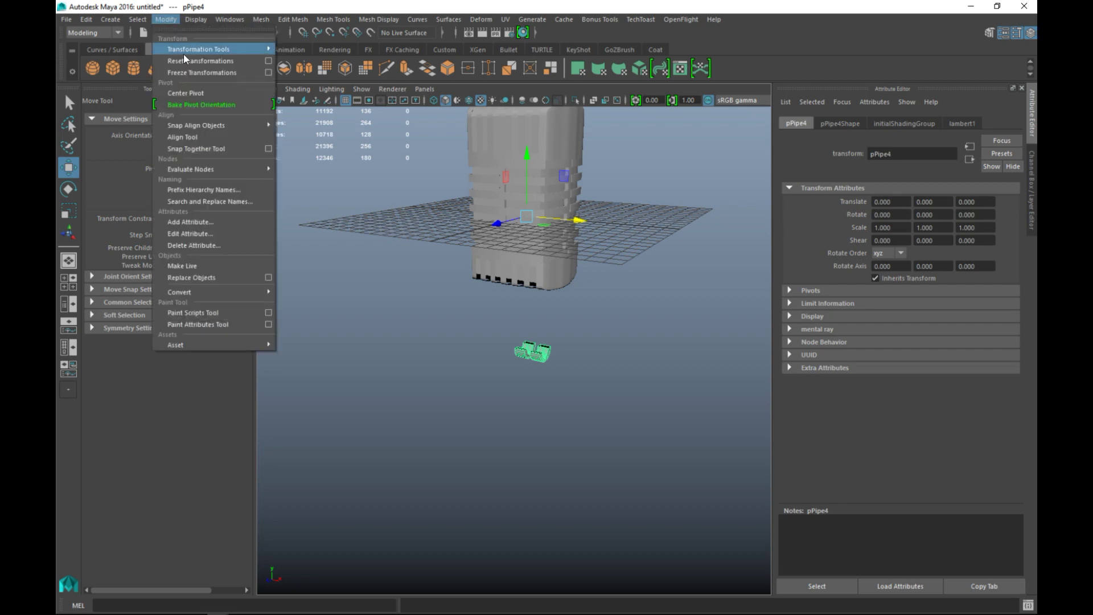
click(203, 89)
click(75, 280)
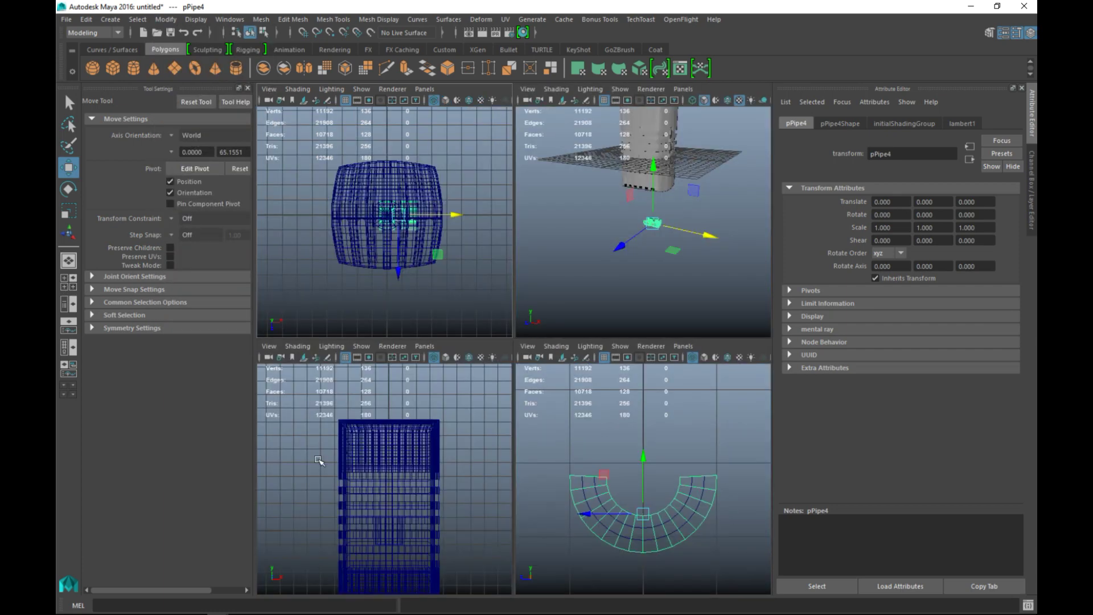
key(space)
scroll(528, 532, down, 3)
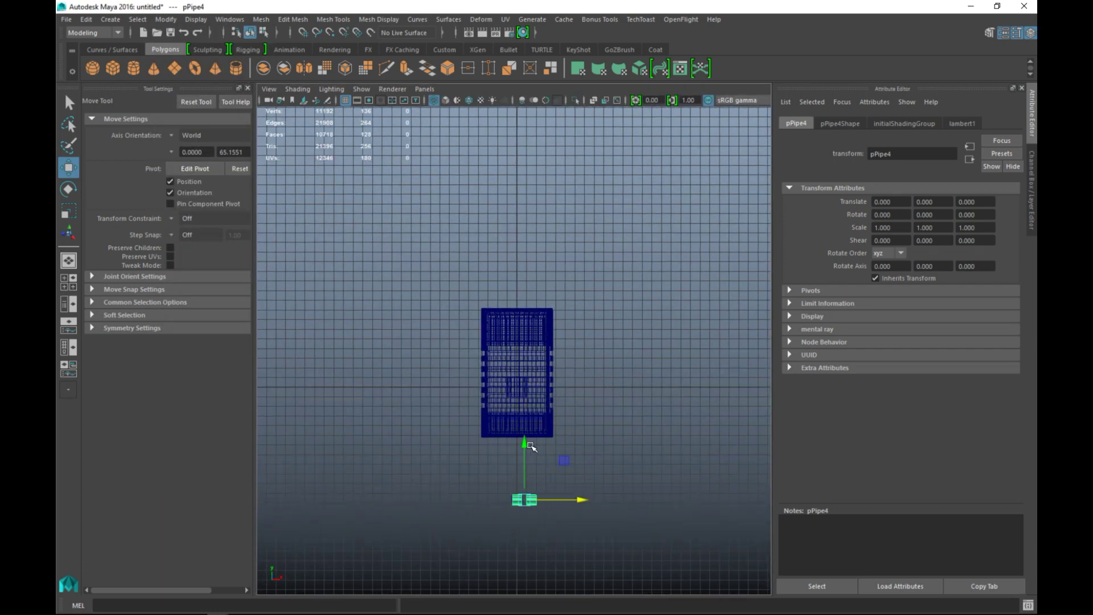
drag(524, 443, 517, 395)
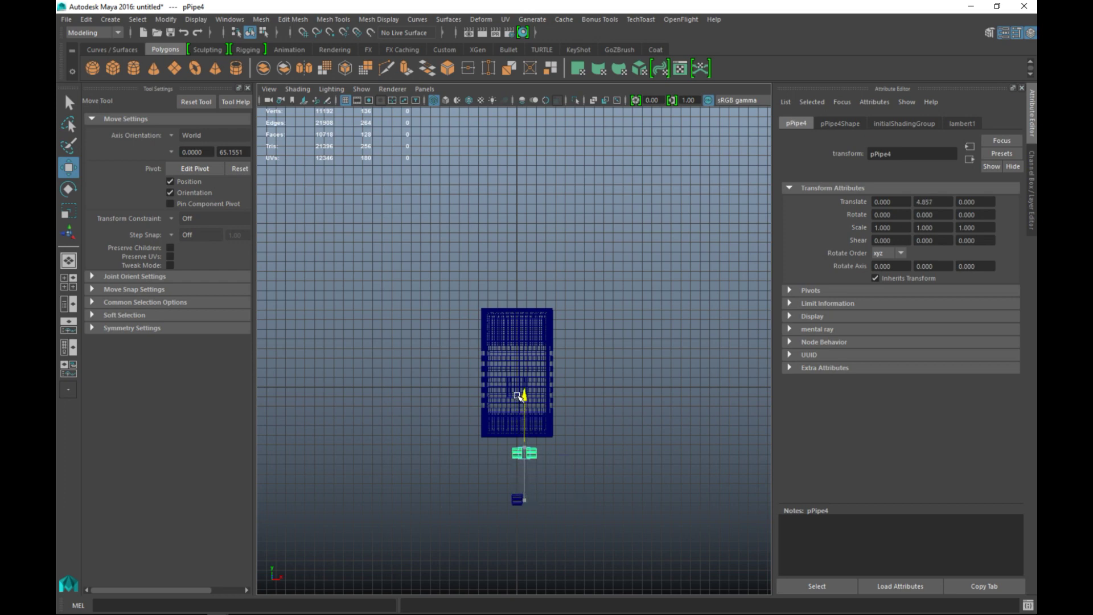
scroll(522, 480, up, 10)
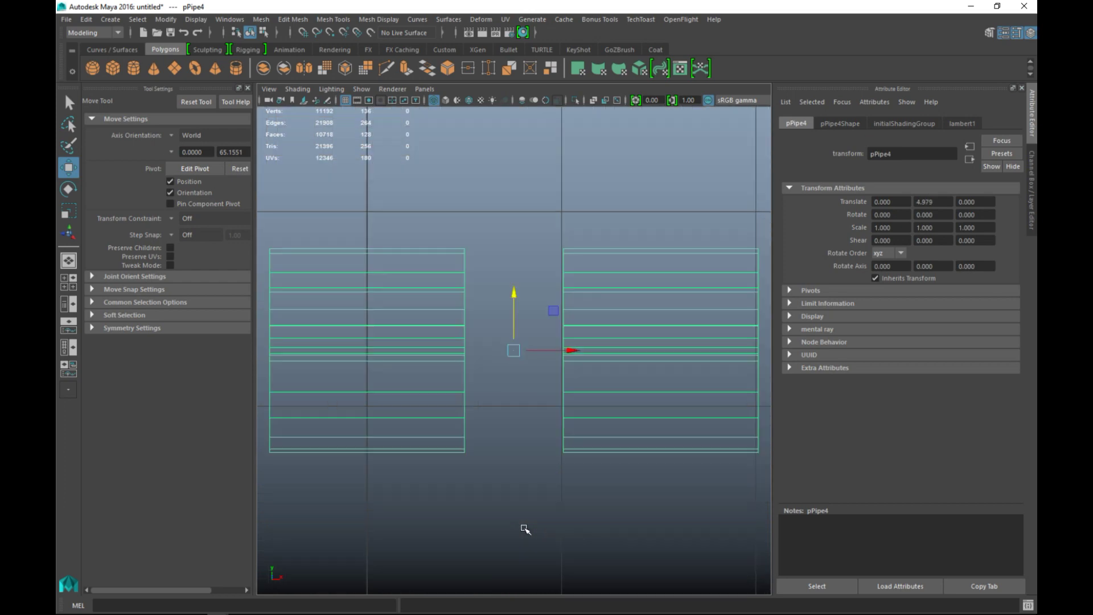
scroll(516, 482, down, 6)
scroll(517, 482, up, 2)
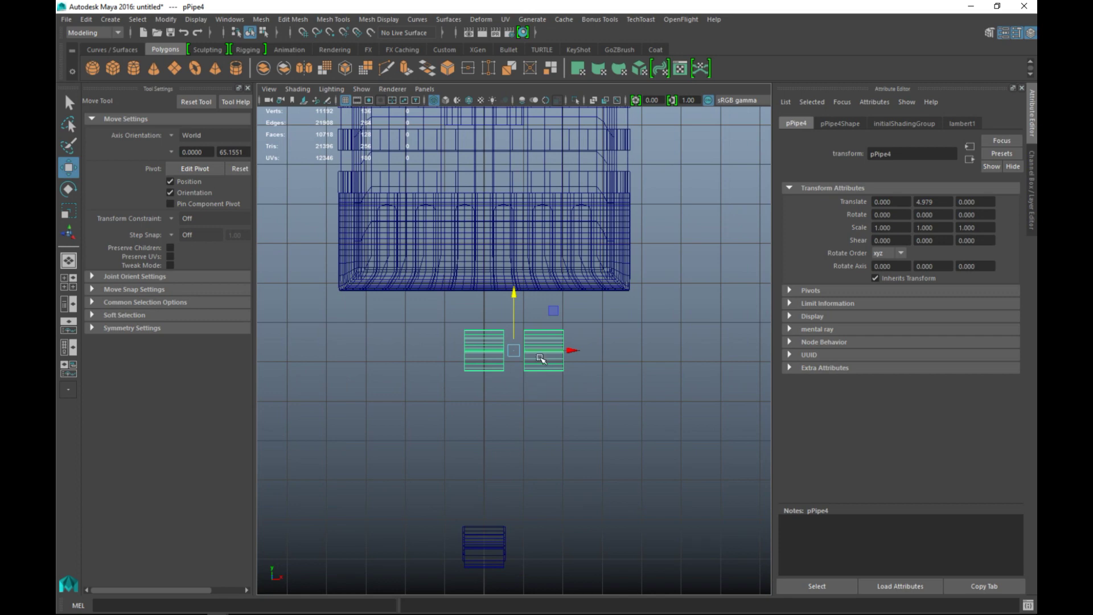
Center the combined half pipes on X against the body's underside and delete the leftover single half pipe below
key(v)
drag(574, 352, 487, 370)
drag(486, 292, 484, 256)
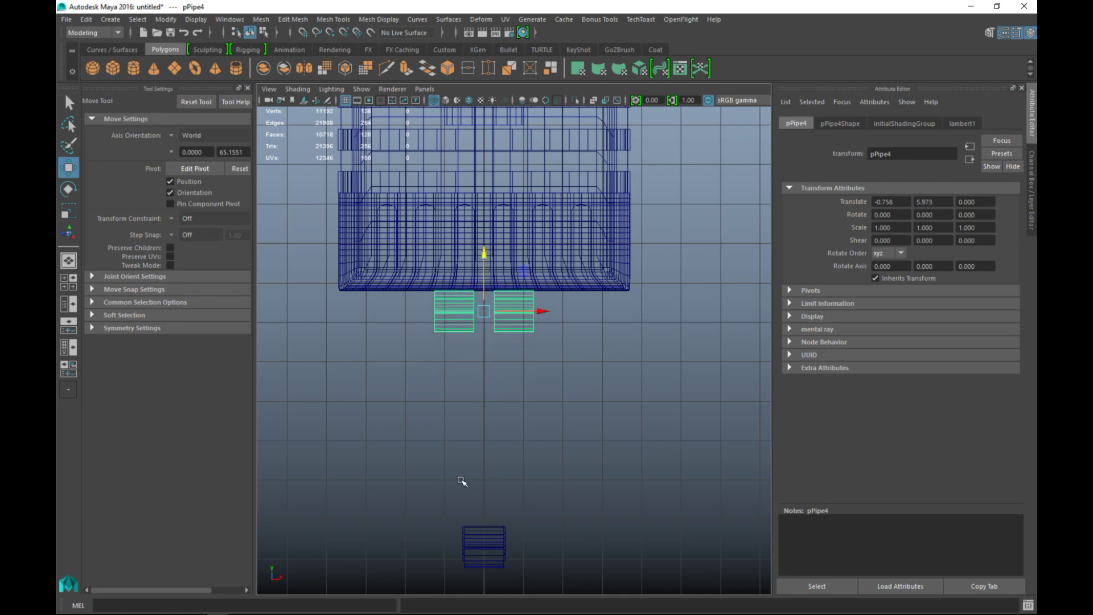
click(491, 548)
key(Delete)
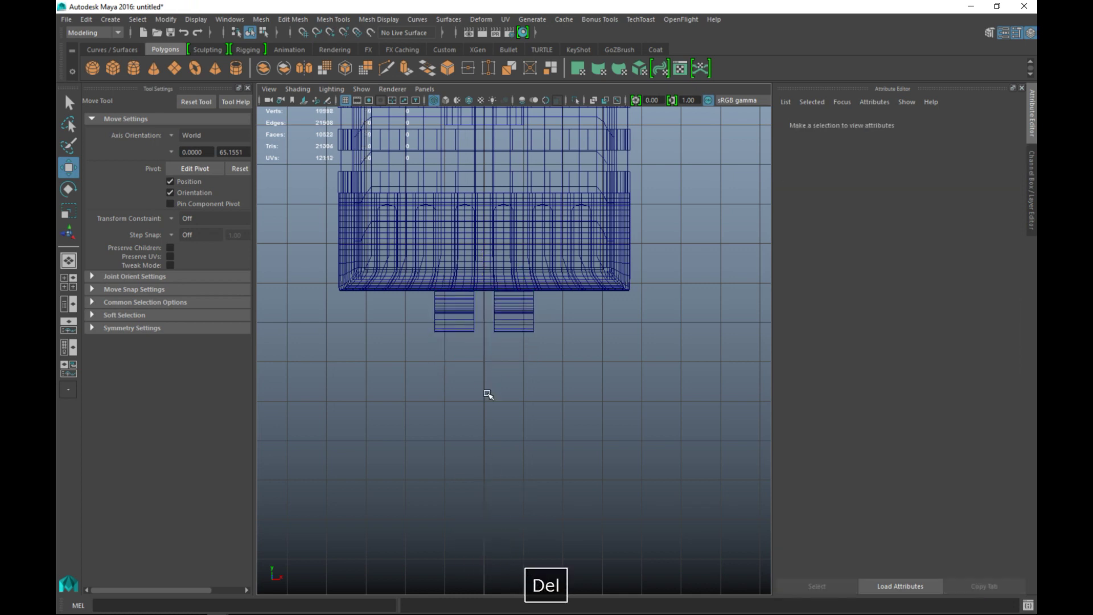
Scale up the combined half pipes uniformly beneath the microphone body
click(516, 331)
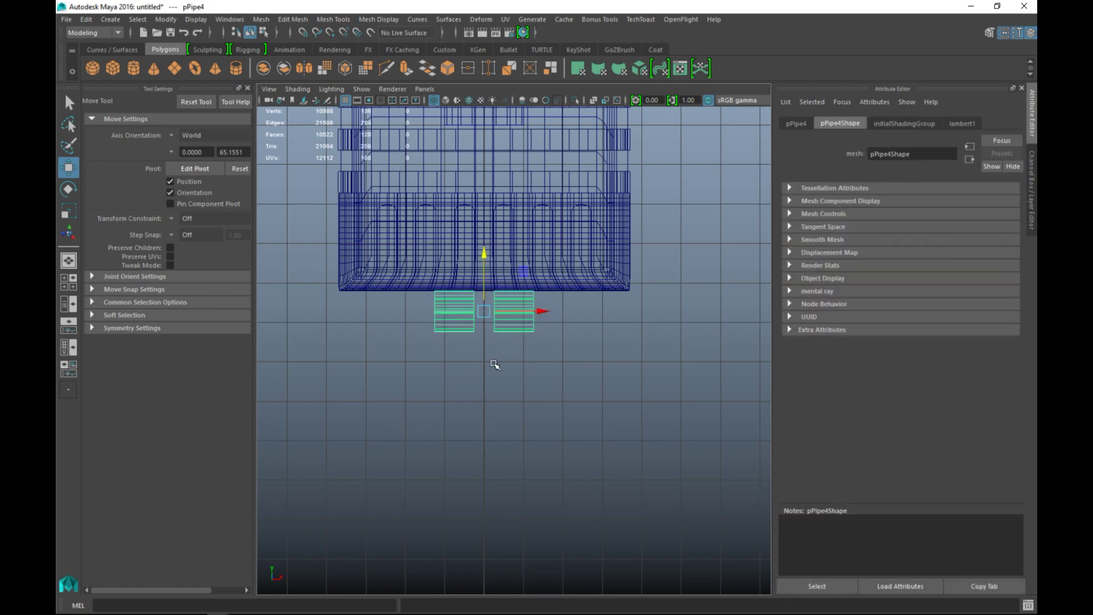
click(73, 284)
key(space)
scroll(595, 313, down, 3)
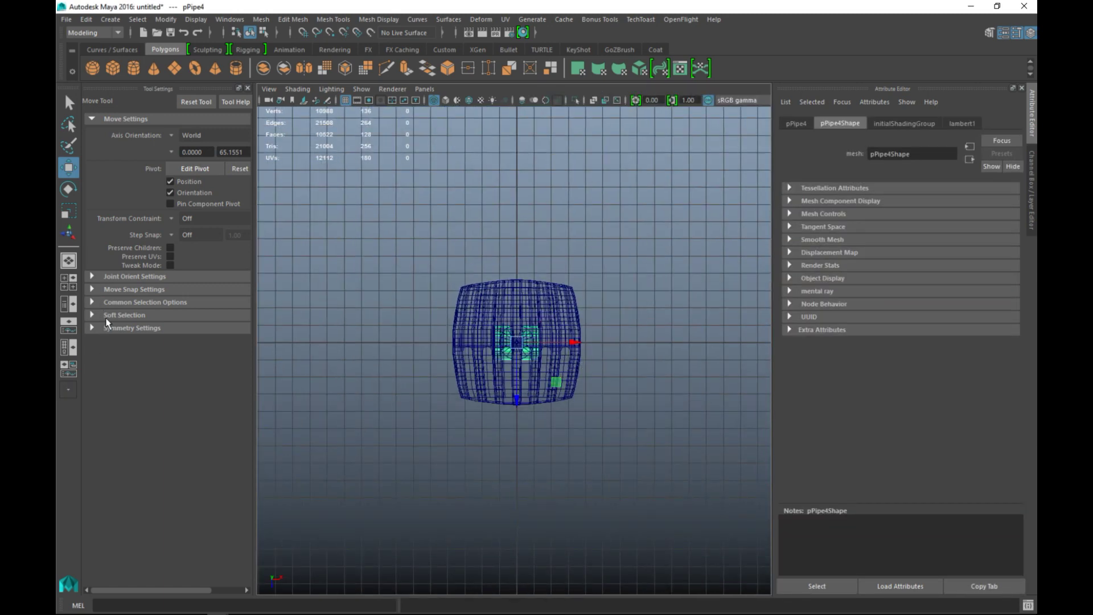
click(74, 281)
key(space)
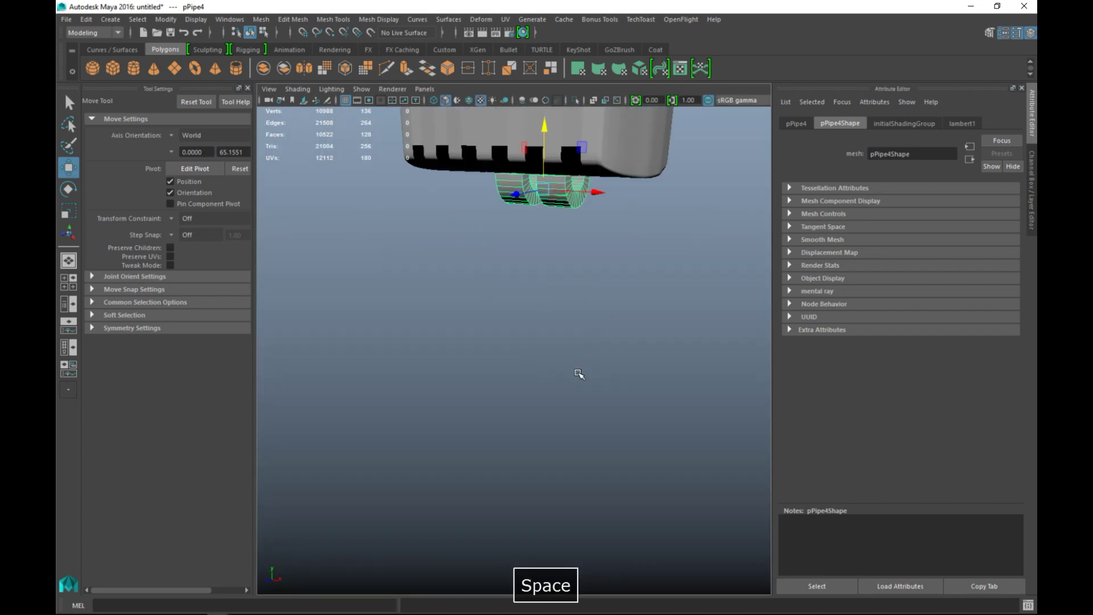
alt+drag(567, 400, 494, 428)
scroll(520, 442, up, 6)
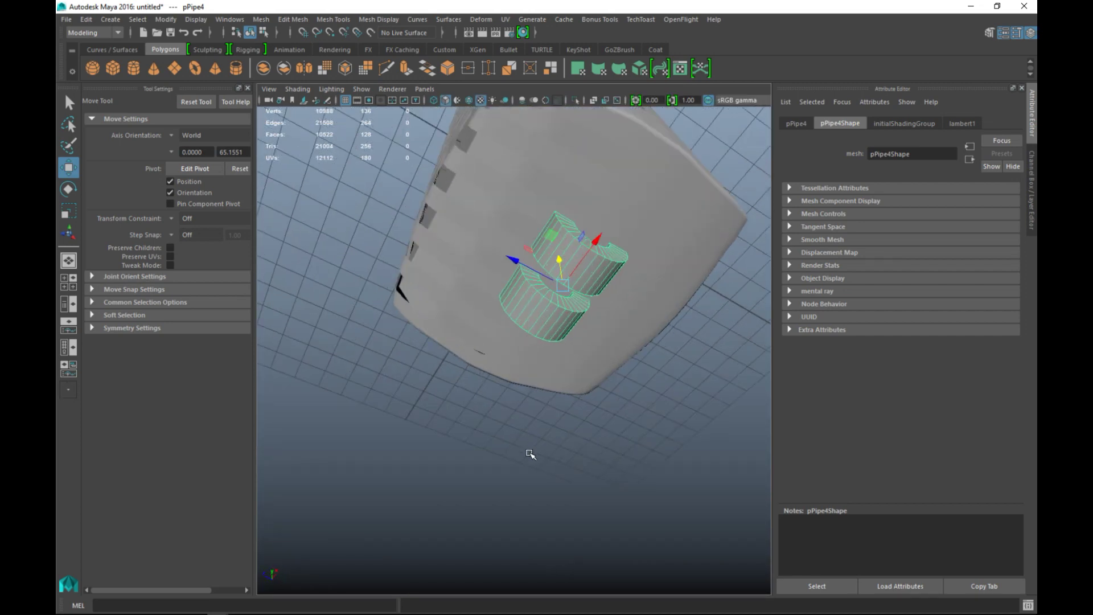
key(r)
drag(564, 287, 595, 415)
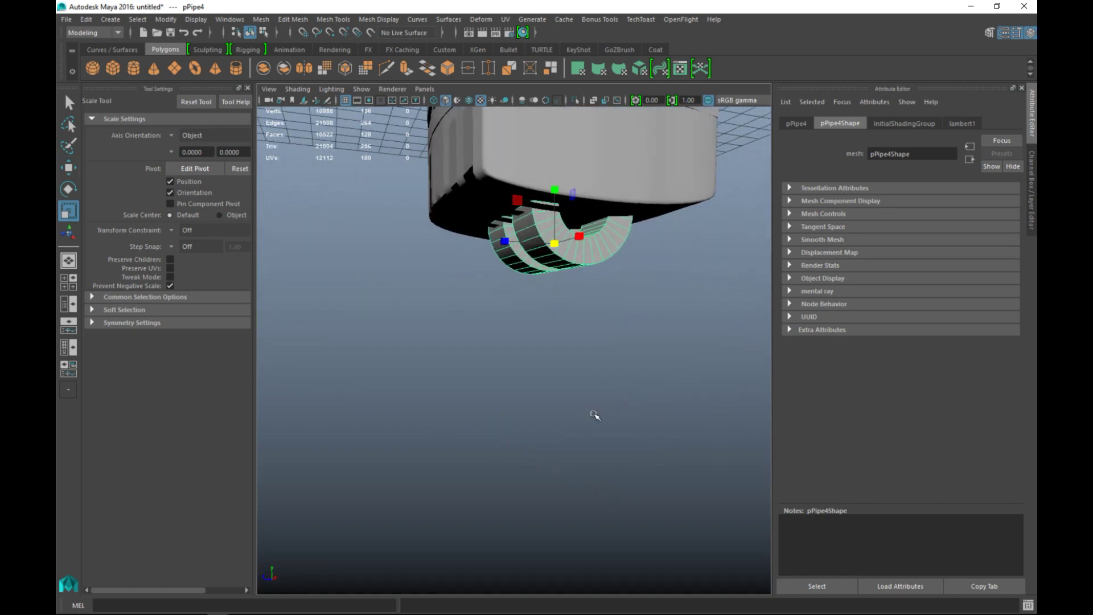
Move the enlarged half pipes along Z off the body's center and lower them slightly below its underside
key(w)
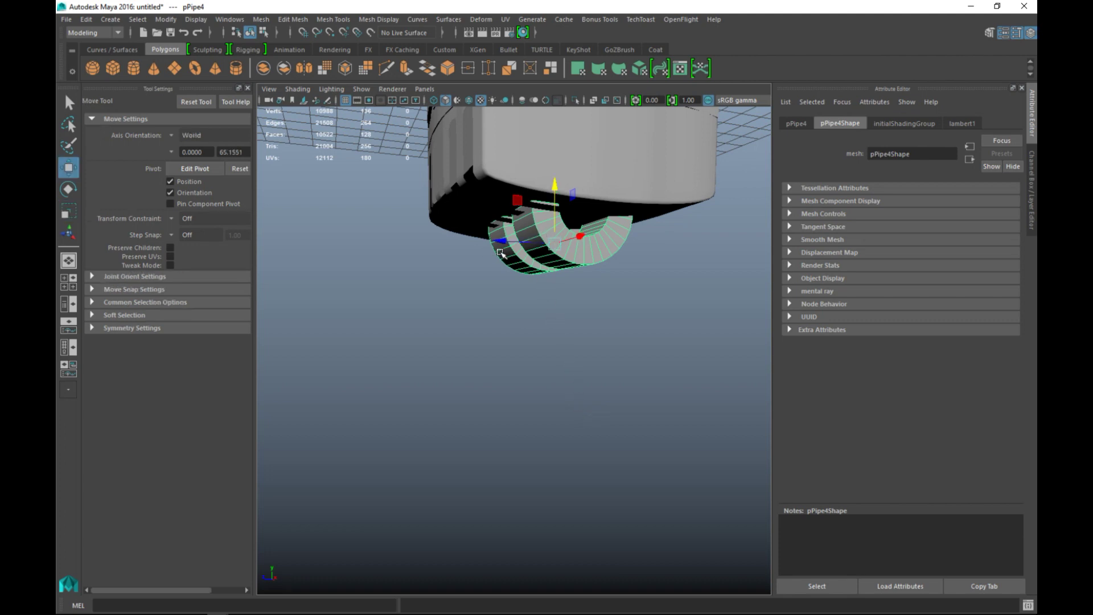
drag(502, 244, 531, 244)
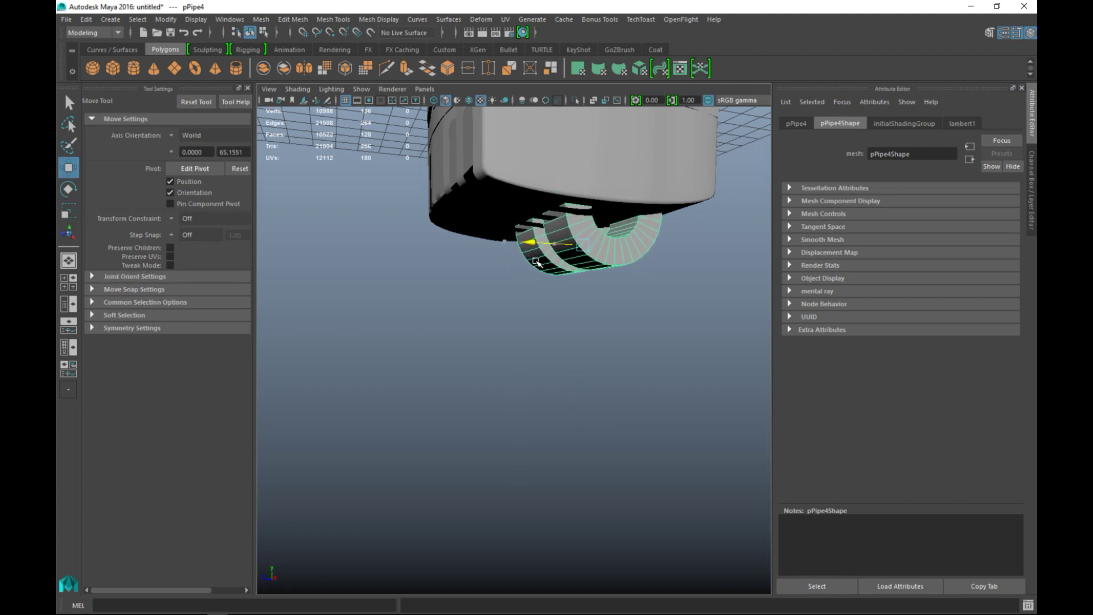
drag(582, 188, 583, 201)
scroll(562, 337, down, 5)
scroll(525, 411, up, 5)
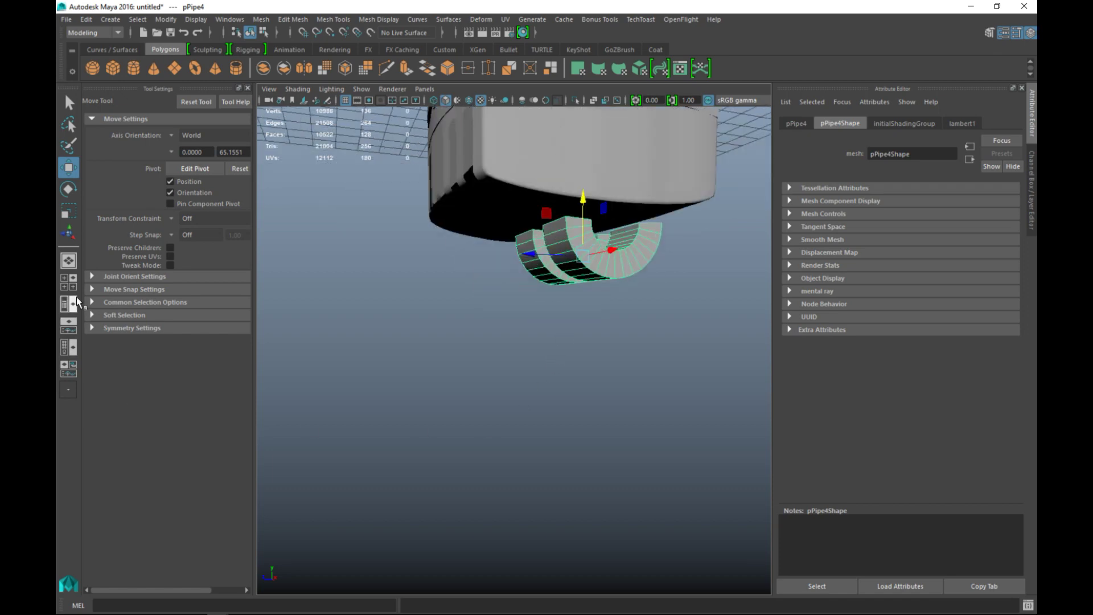
Rotate the combined half pipes slightly to follow the body's curved underside and move them up against it
click(72, 282)
scroll(632, 498, down, 8)
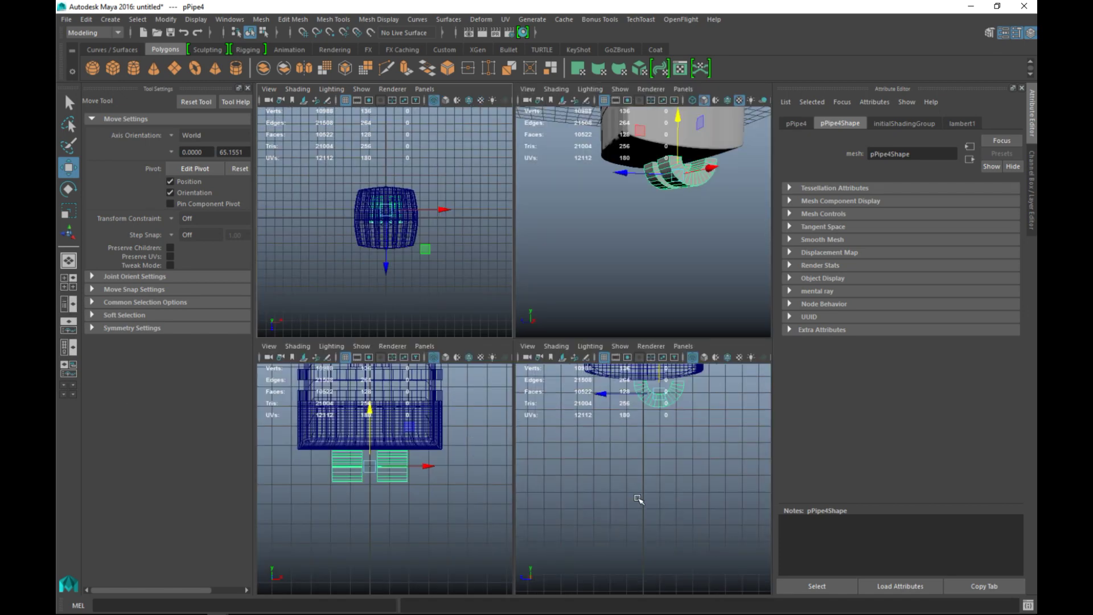
key(space)
scroll(624, 497, up, 4)
alt+middle_drag(586, 376, 549, 611)
scroll(564, 532, up, 4)
alt+middle_drag(569, 442, 551, 518)
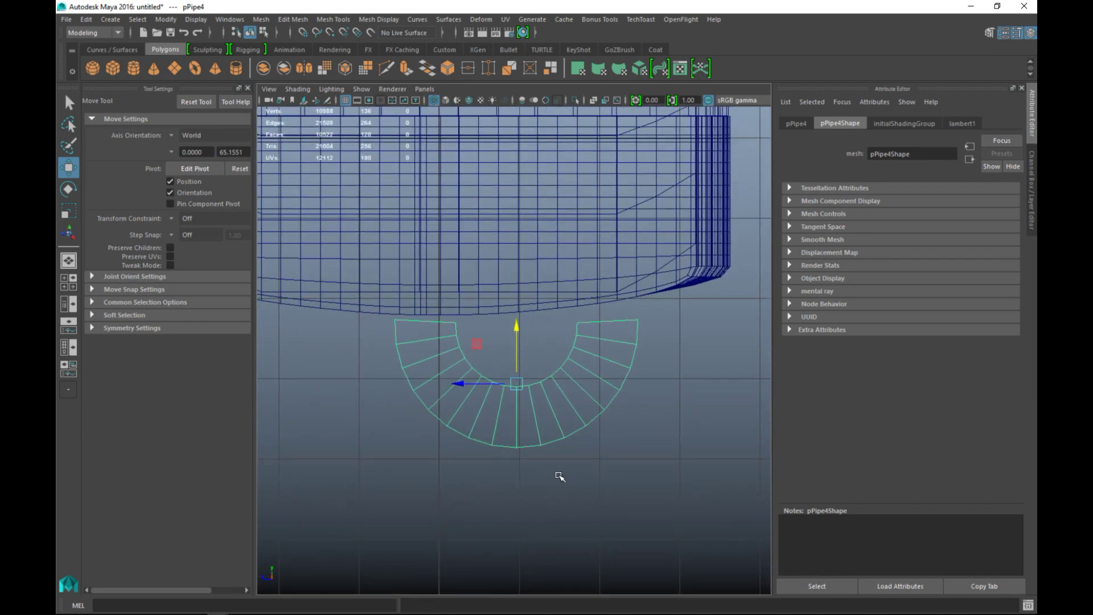
key(e)
drag(576, 390, 548, 373)
key(w)
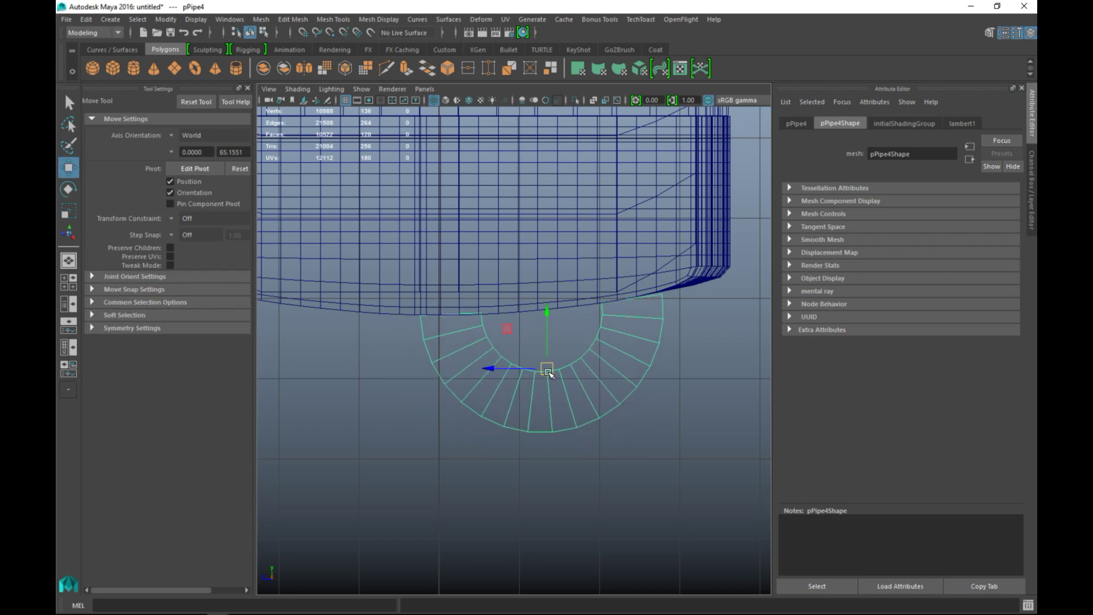
click(68, 281)
key(space)
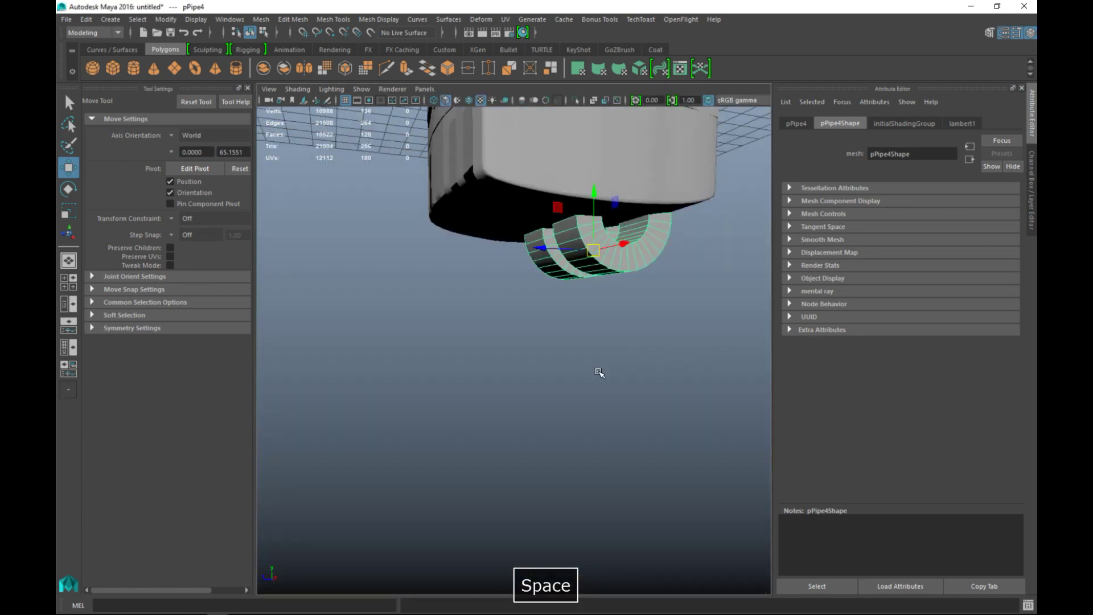
Create a polygon sphere and lower it along Y to just below the microphone body
click(599, 373)
scroll(607, 379, down, 5)
alt+drag(587, 439, 530, 470)
scroll(595, 439, up, 5)
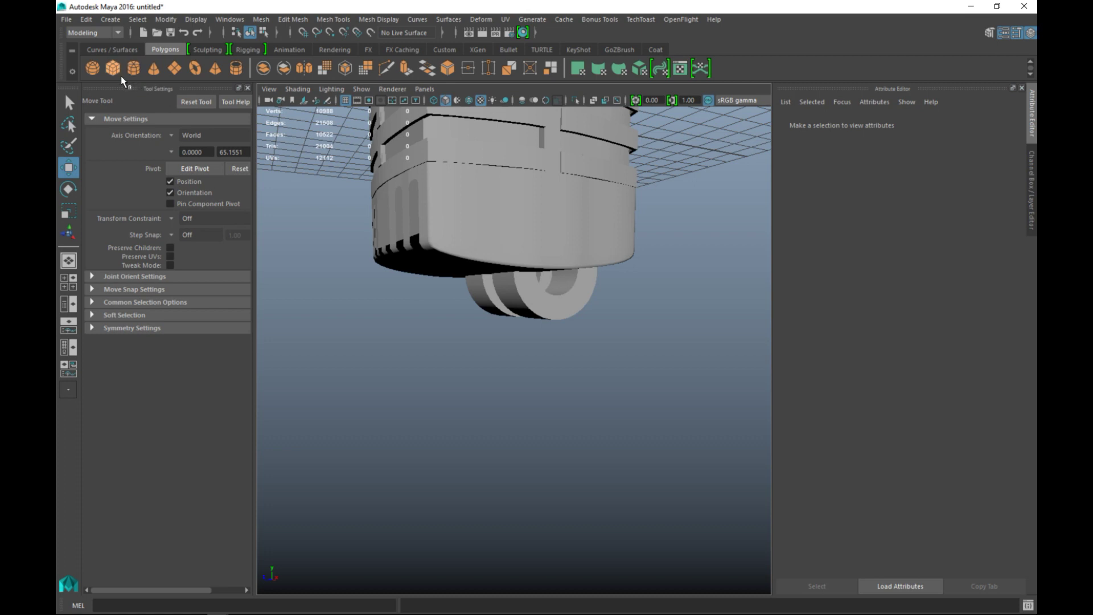
click(93, 68)
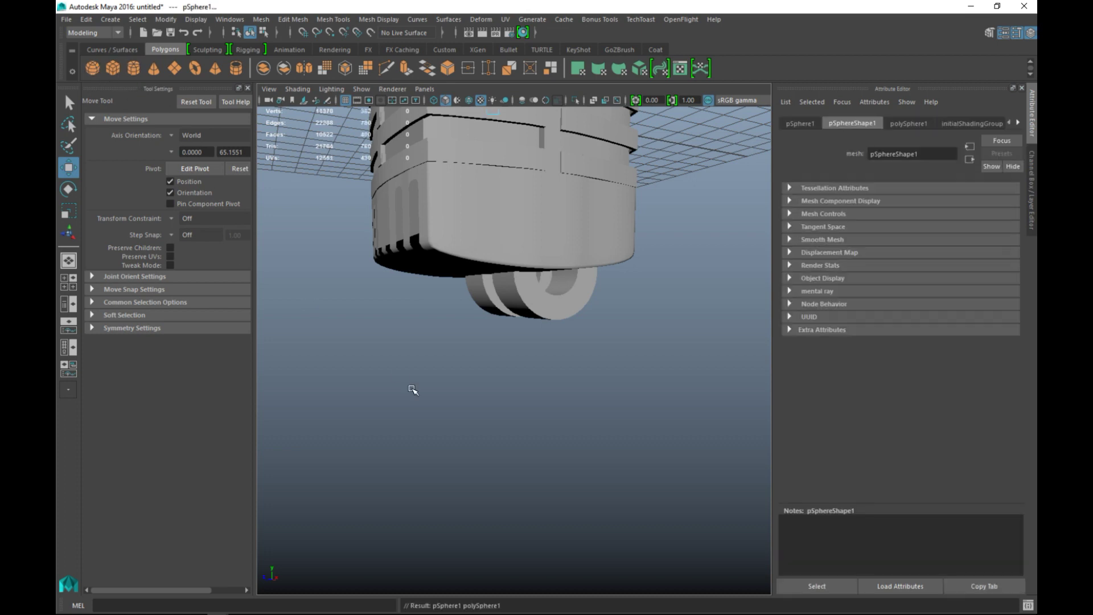
alt+drag(450, 412, 466, 424)
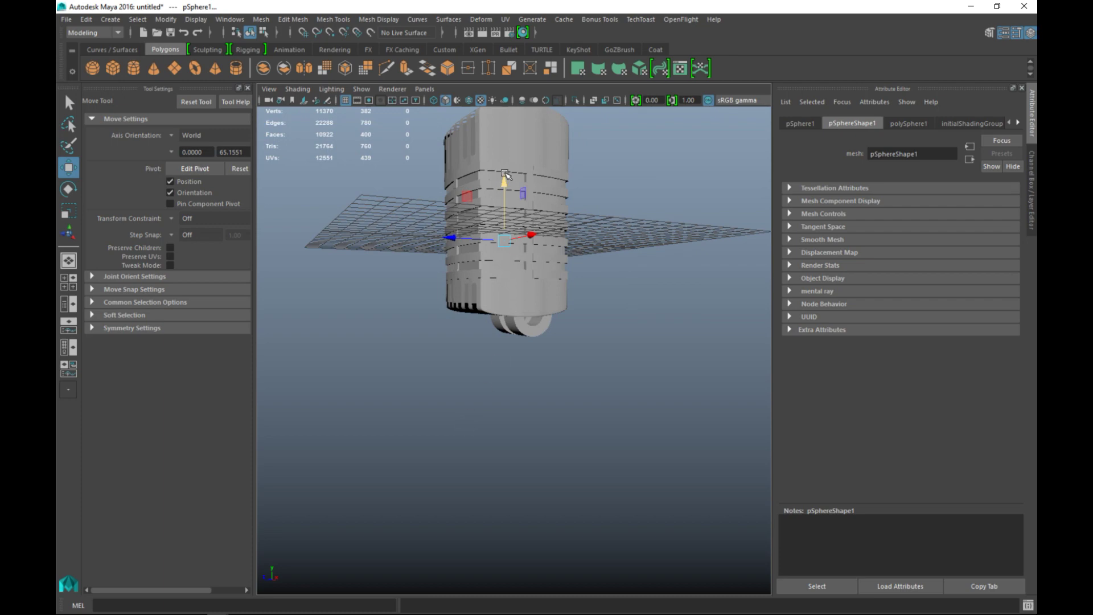
drag(502, 182, 511, 295)
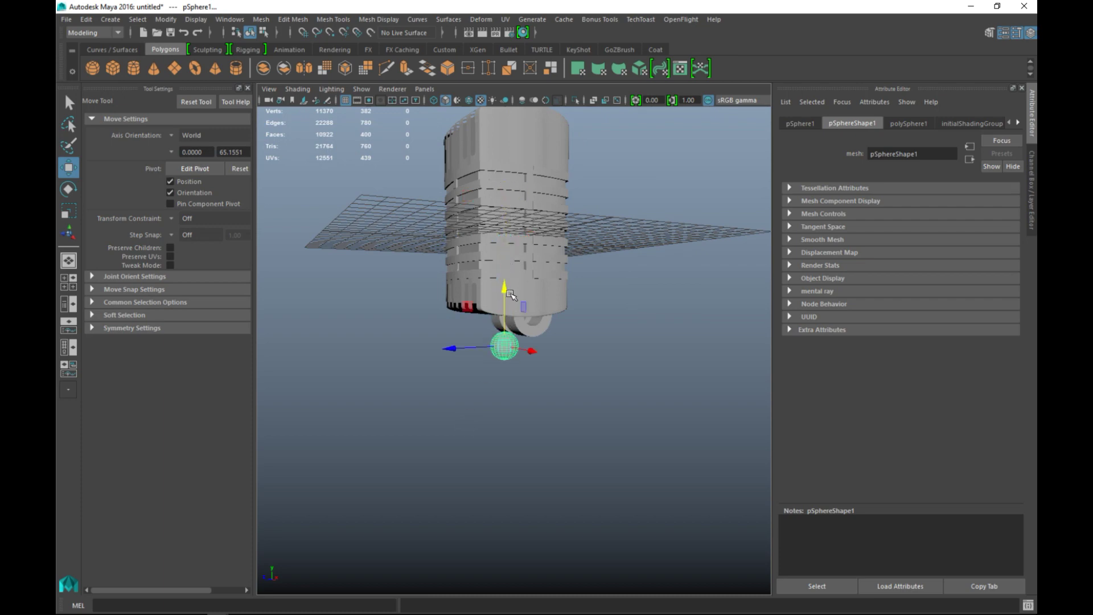
Position the sphere so it nests inside the inner curve of the half pipes in the side view
click(72, 287)
key(space)
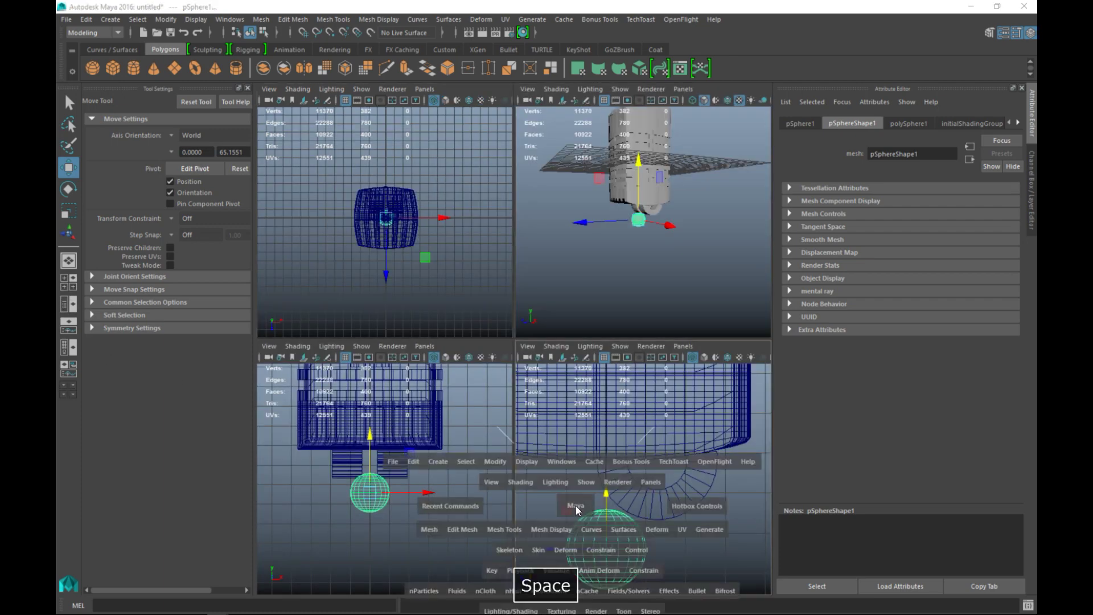
drag(438, 493, 417, 366)
key(f)
key(r)
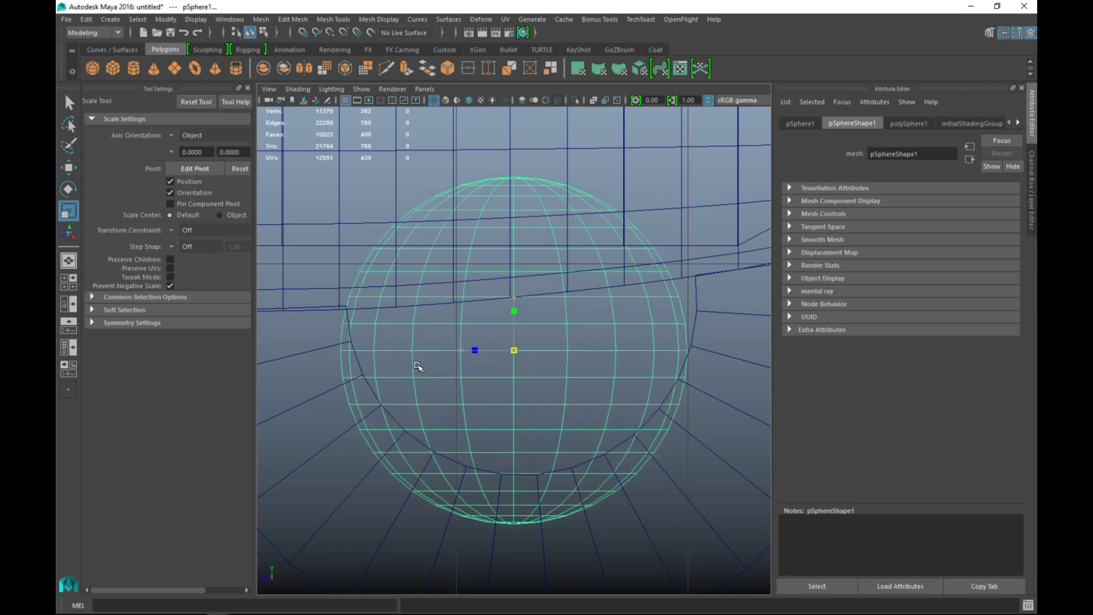
scroll(429, 397, down, 5)
key(w)
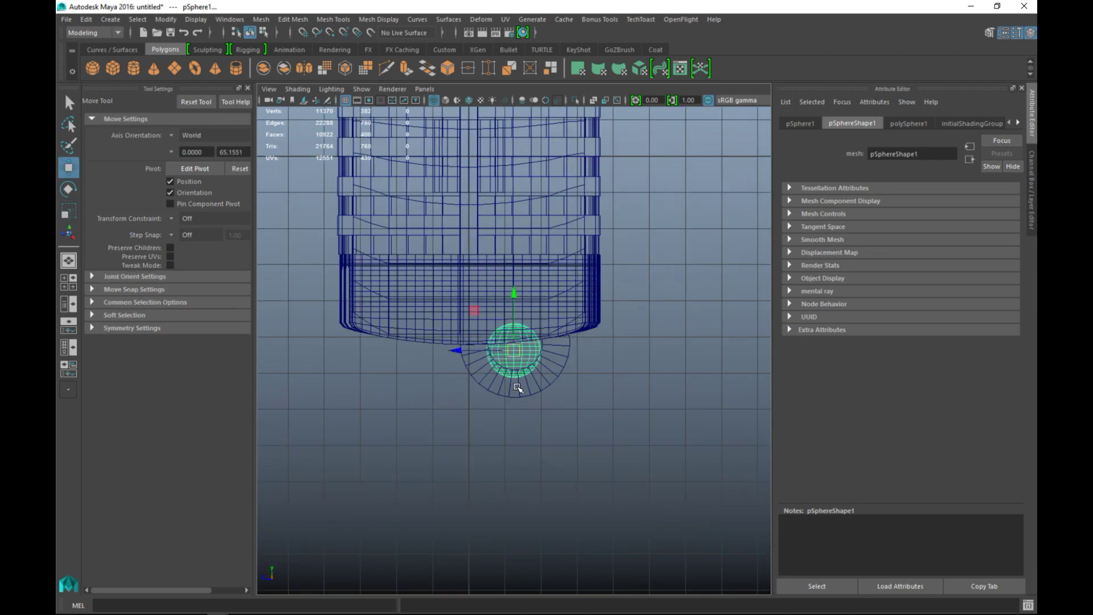
scroll(513, 385, up, 5)
drag(512, 354, 516, 336)
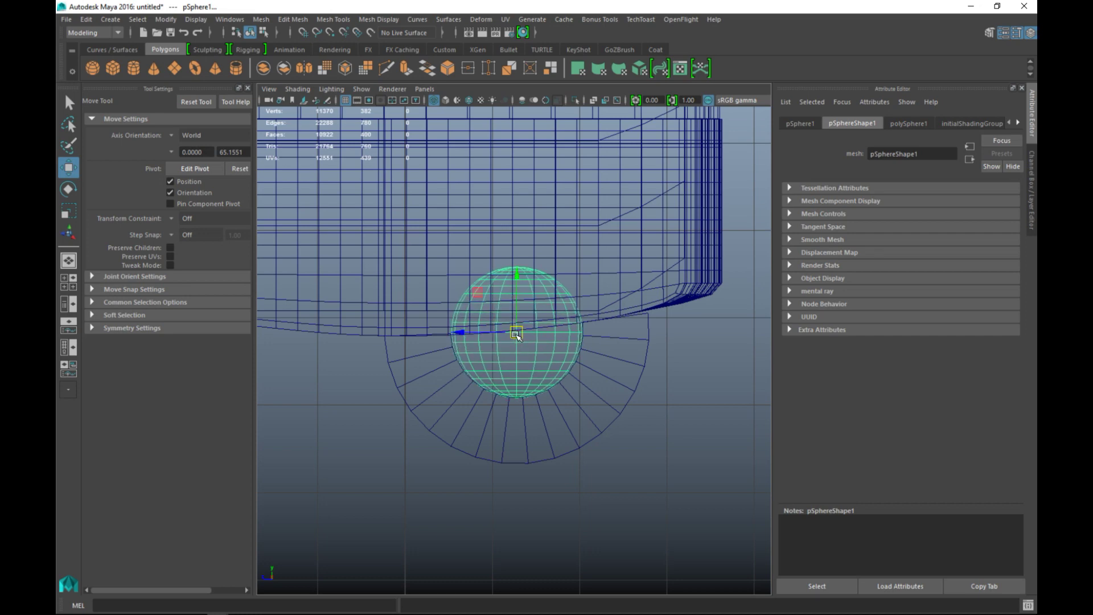
Move the sphere along positive X until its center lines up with the outer end of the half pipe
click(74, 283)
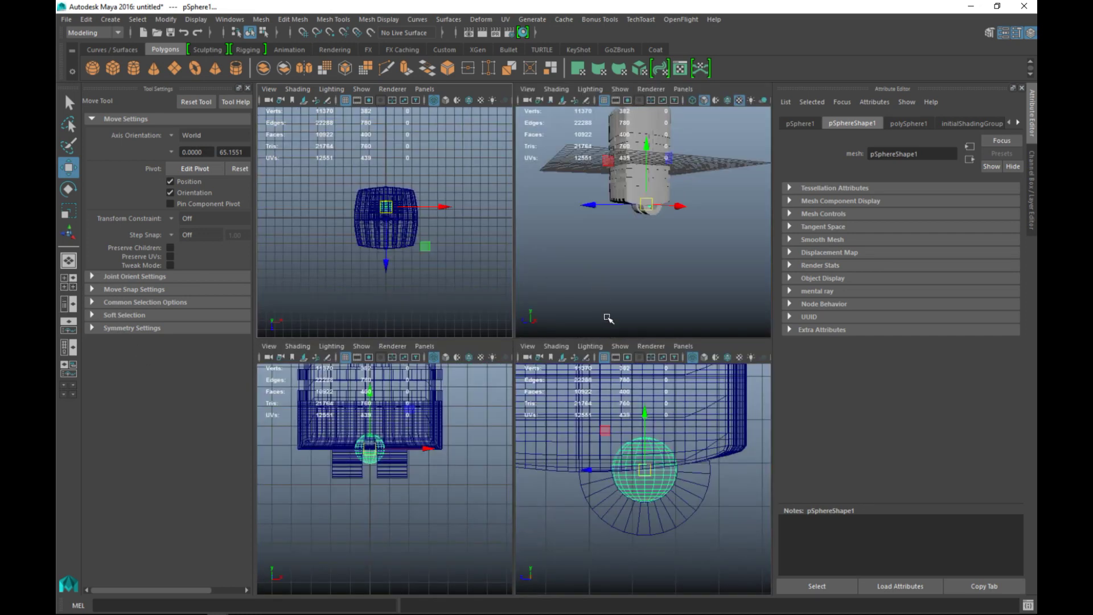
key(space)
alt+drag(491, 413, 563, 489)
scroll(570, 407, up, 8)
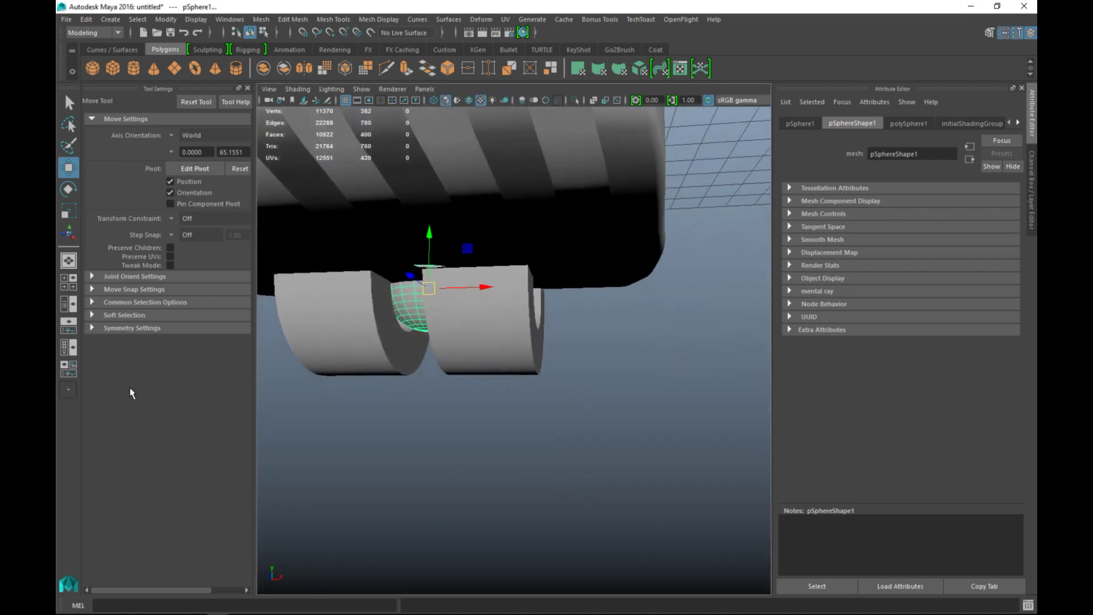
click(69, 287)
key(space)
scroll(539, 297, up, 5)
drag(491, 182, 703, 207)
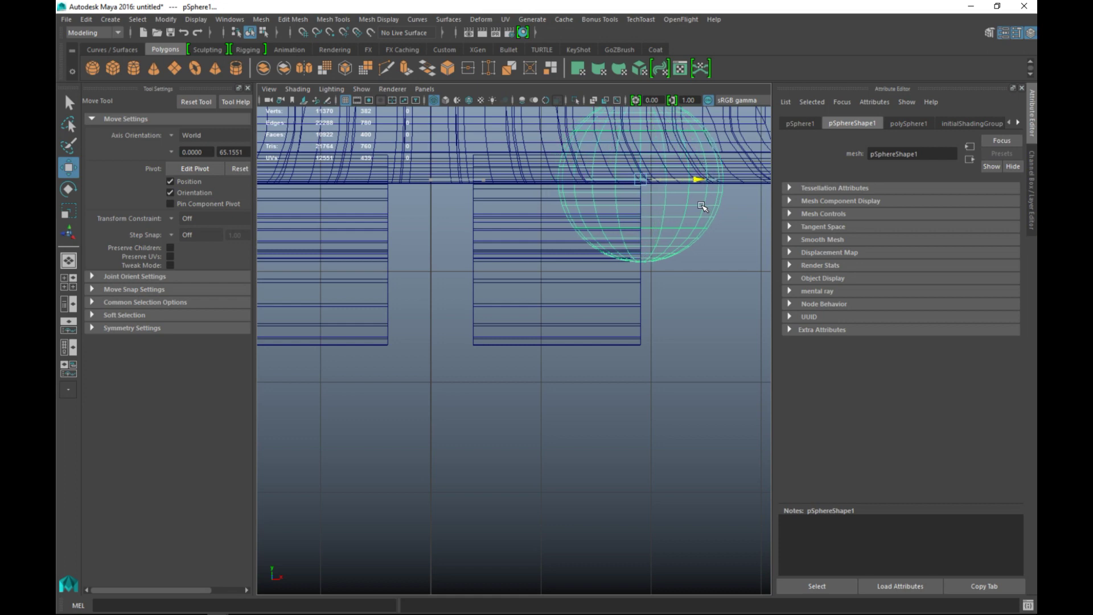
Duplicate the sphere and move the copy along X to center it on the opposite half pipe's outer end
scroll(674, 373, down, 8)
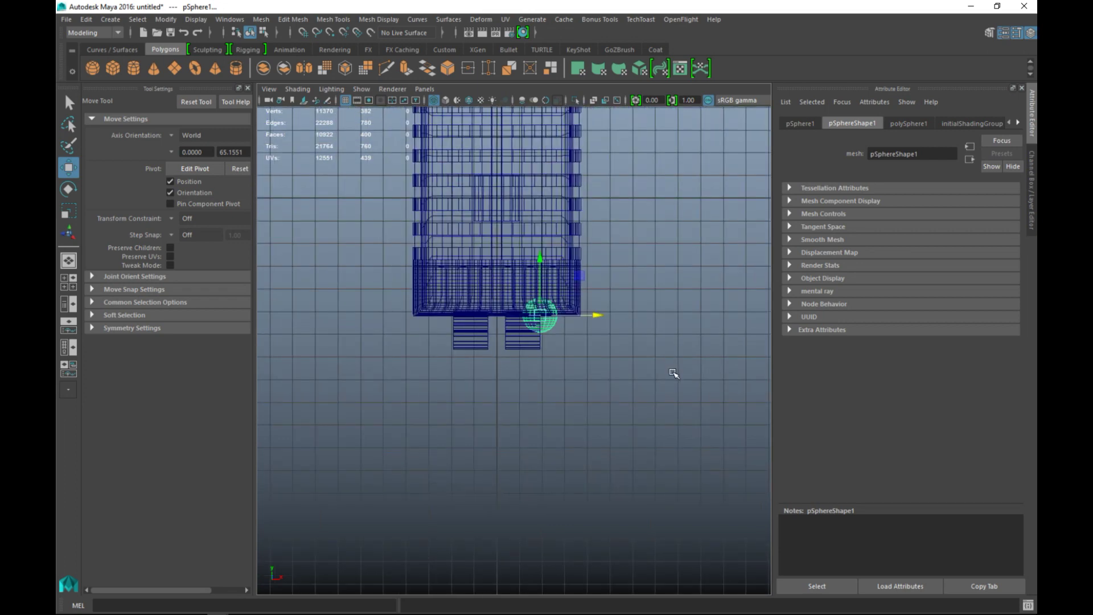
key(ctrl+d)
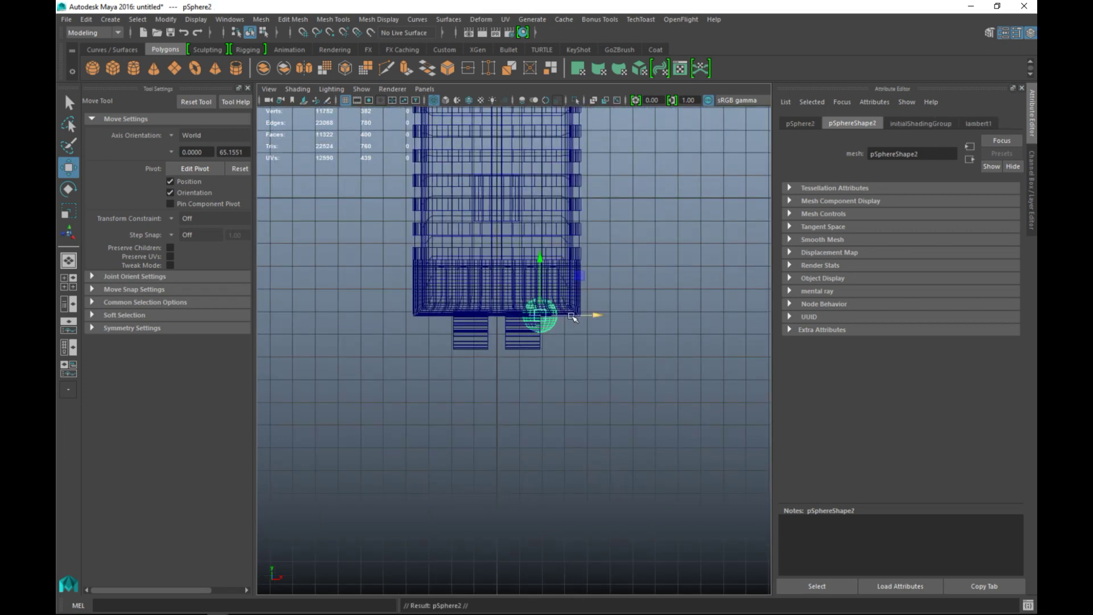
drag(593, 315, 515, 326)
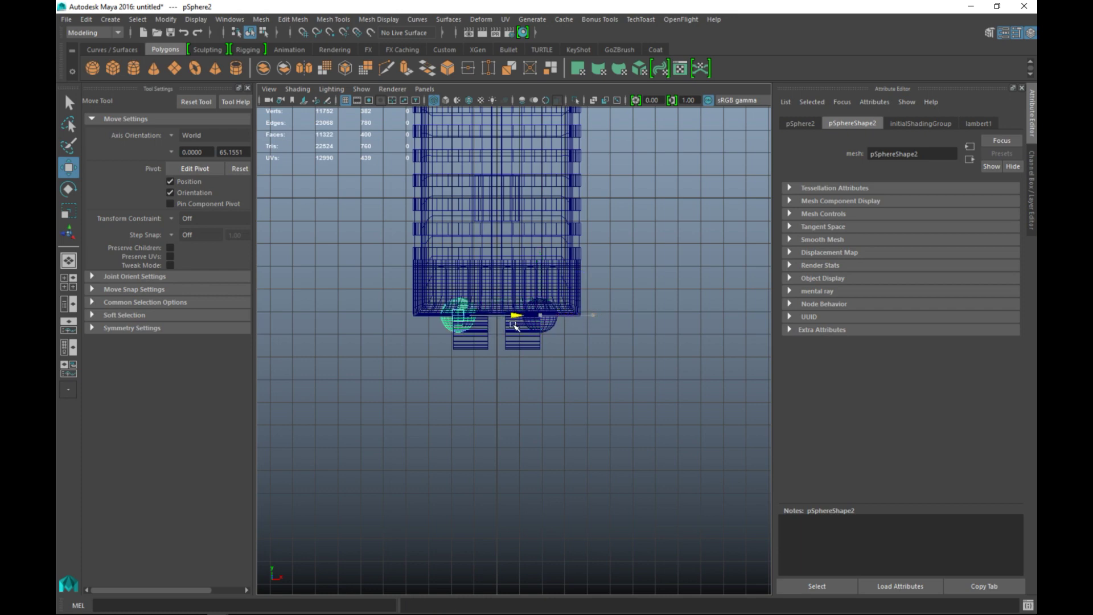
key(f)
drag(573, 351, 515, 367)
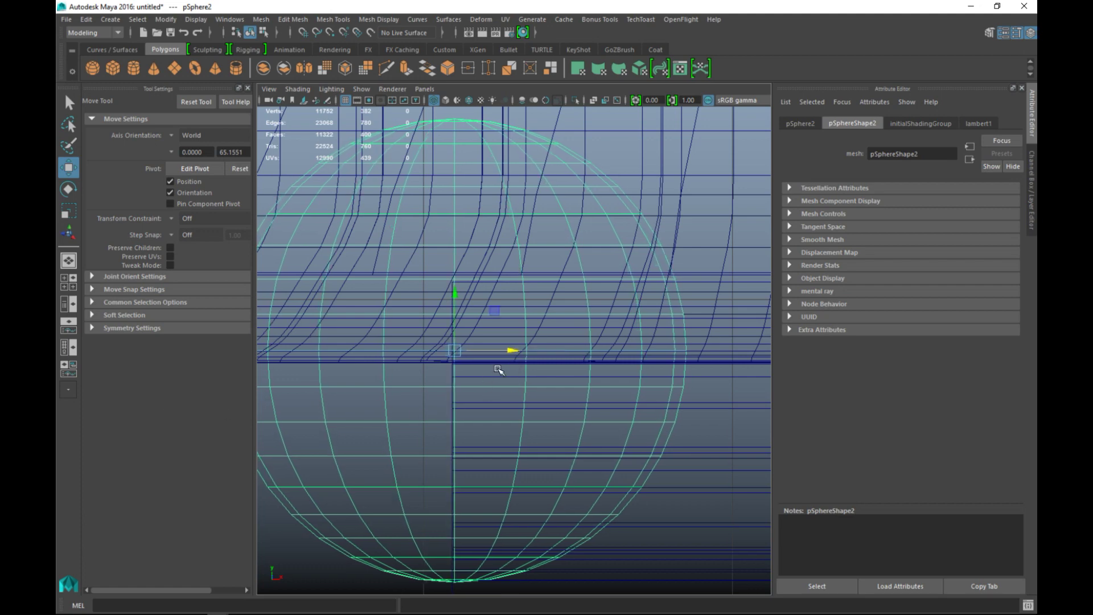
Snap the sphere copy along X to its half pipe's outer end and combine both spheres into one mesh
key(v)
drag(512, 351, 454, 357)
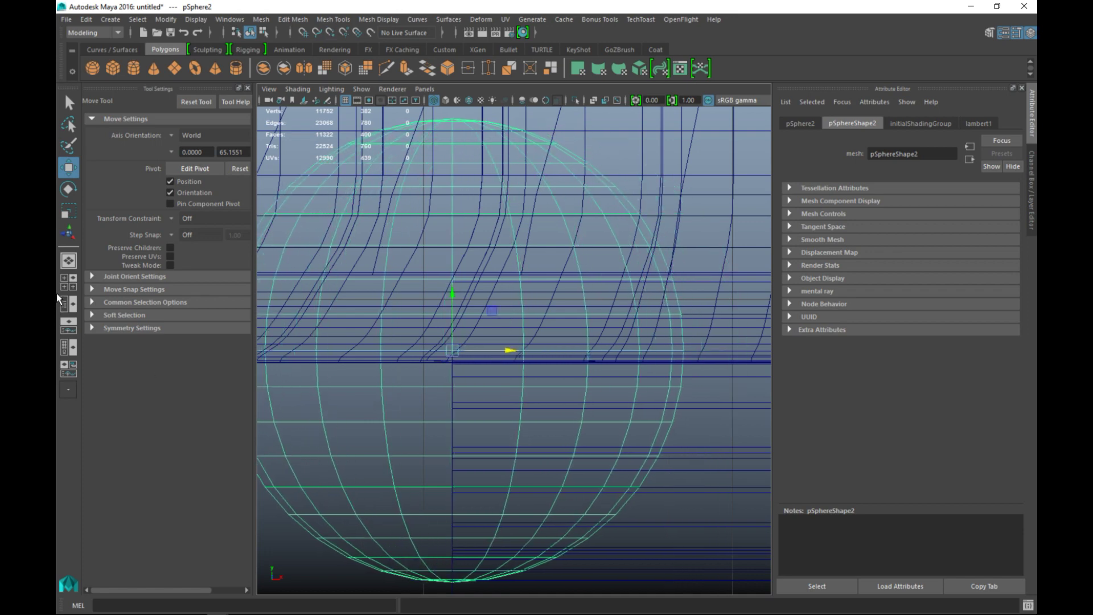
key(space)
key(space)
mouse_move(593, 342)
alt+mouse_down()
mouse_move(590, 398)
mouse_move(583, 383)
alt+mouse_up()
click(531, 340)
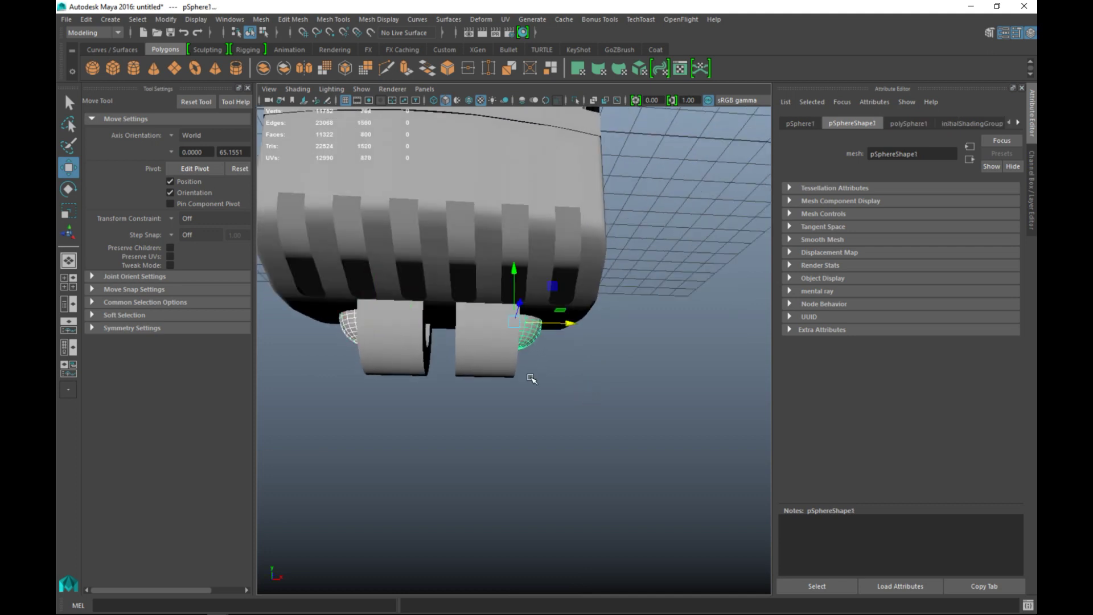
key(f)
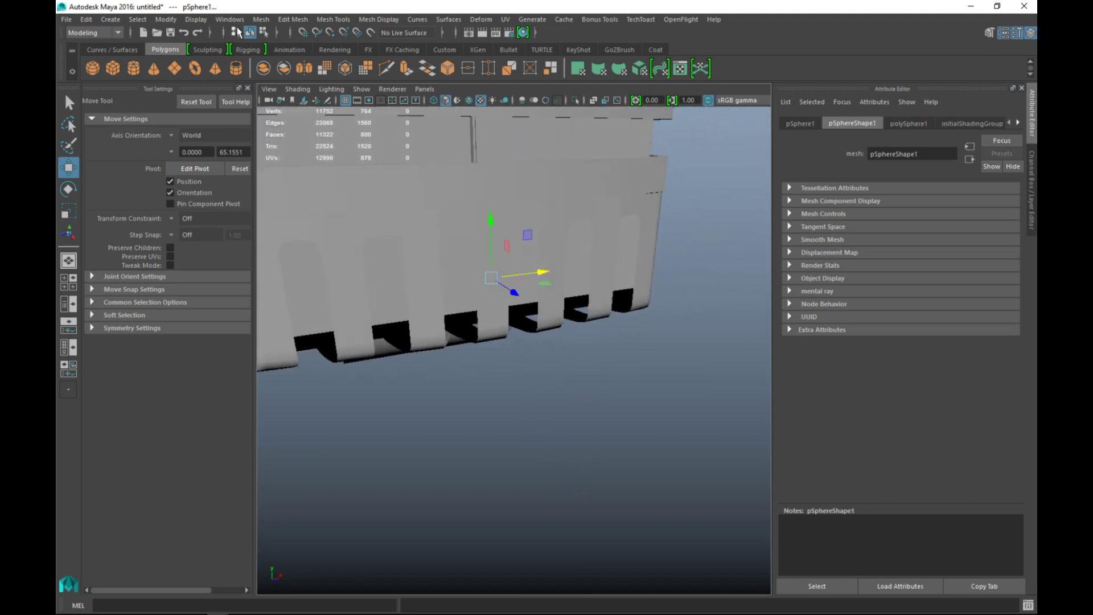
click(262, 20)
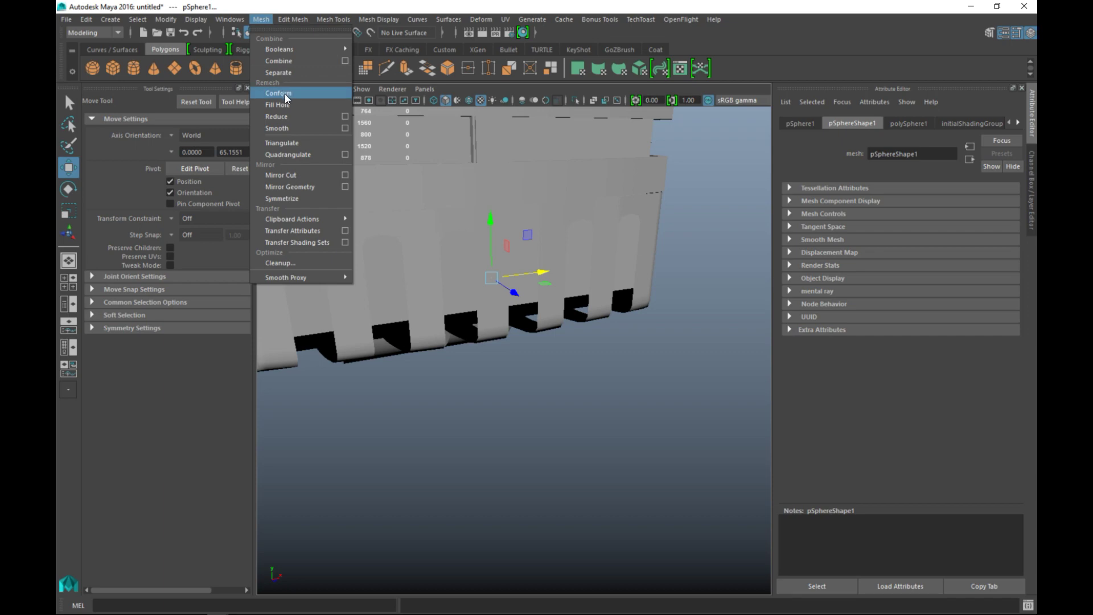
click(290, 64)
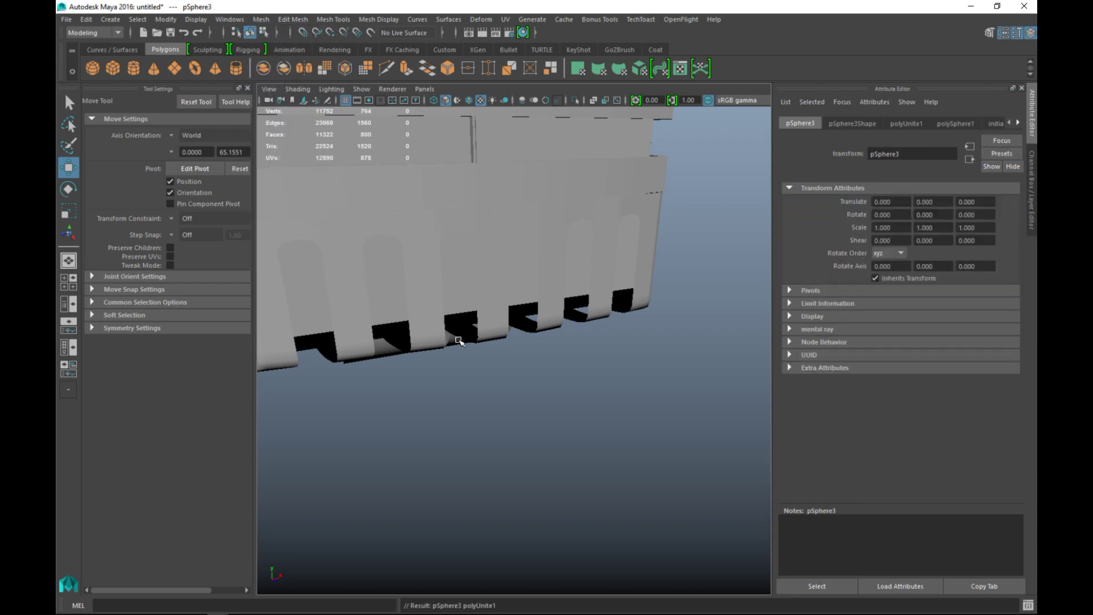
Center the pivot of the combined spheres mesh
scroll(448, 321, down, 8)
scroll(467, 364, up, 4)
click(65, 286)
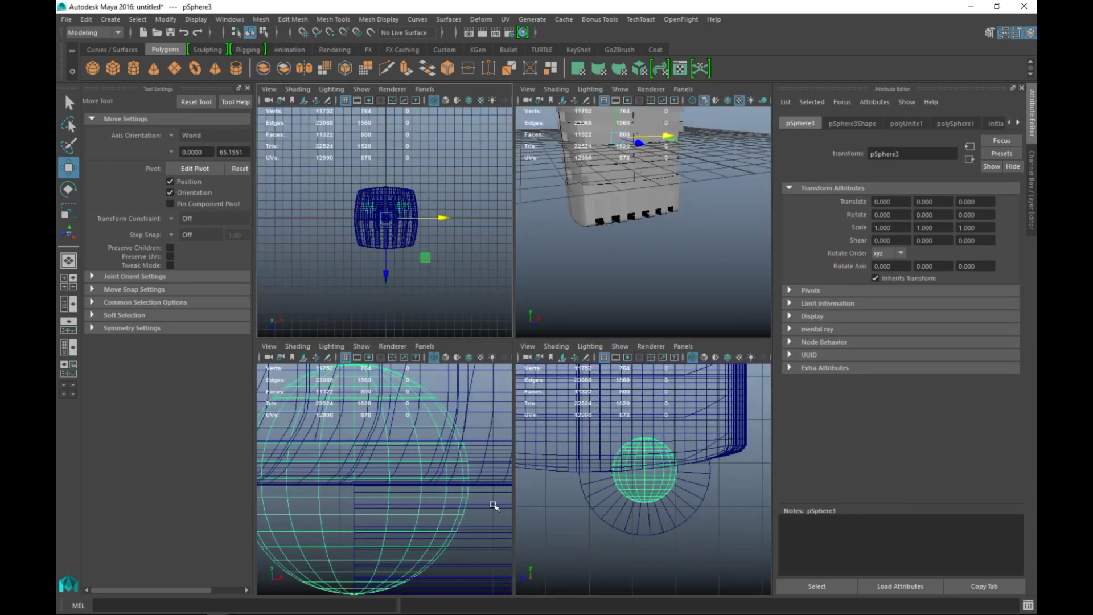
key(space)
scroll(572, 469, up, 1)
scroll(542, 469, down, 4)
scroll(557, 478, up, 4)
alt+middle_drag(557, 460, 393, 470)
scroll(507, 471, up, 3)
alt+middle_drag(505, 471, 554, 462)
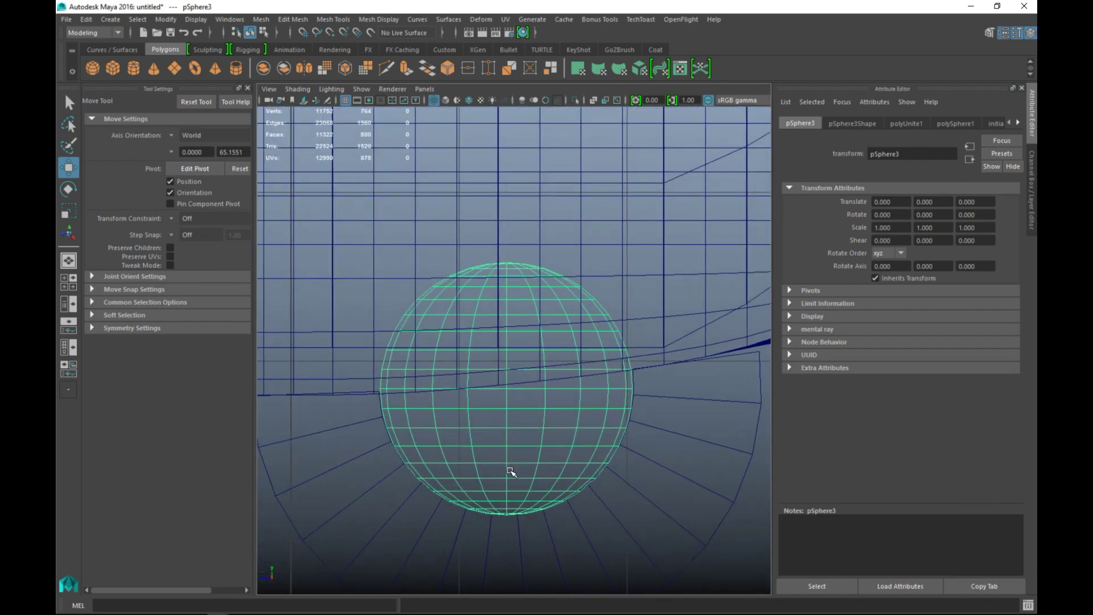
key(e)
scroll(542, 390, down, 5)
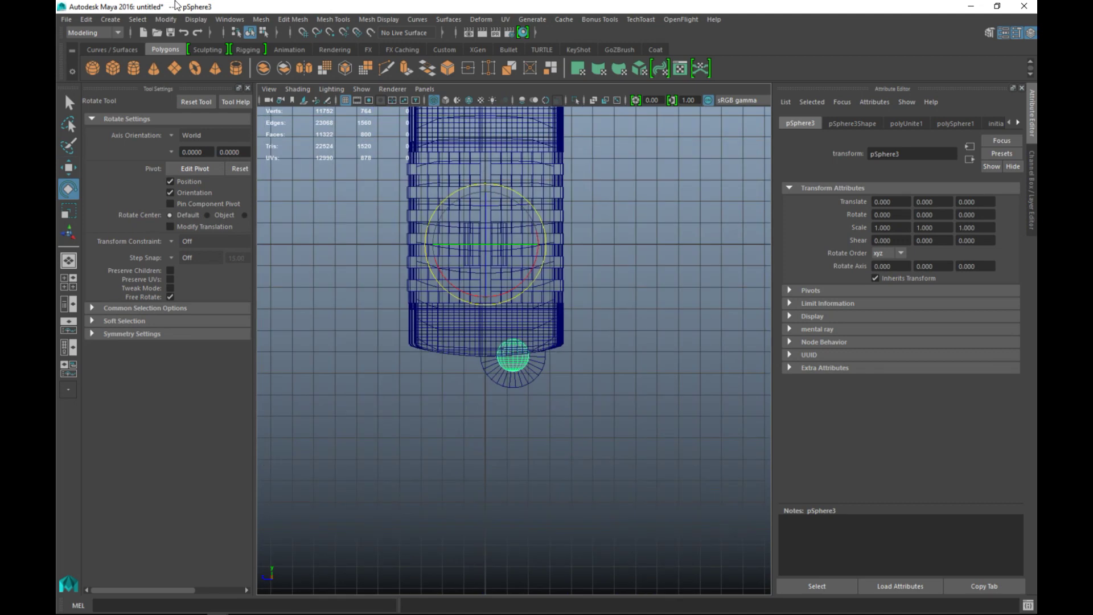
click(166, 19)
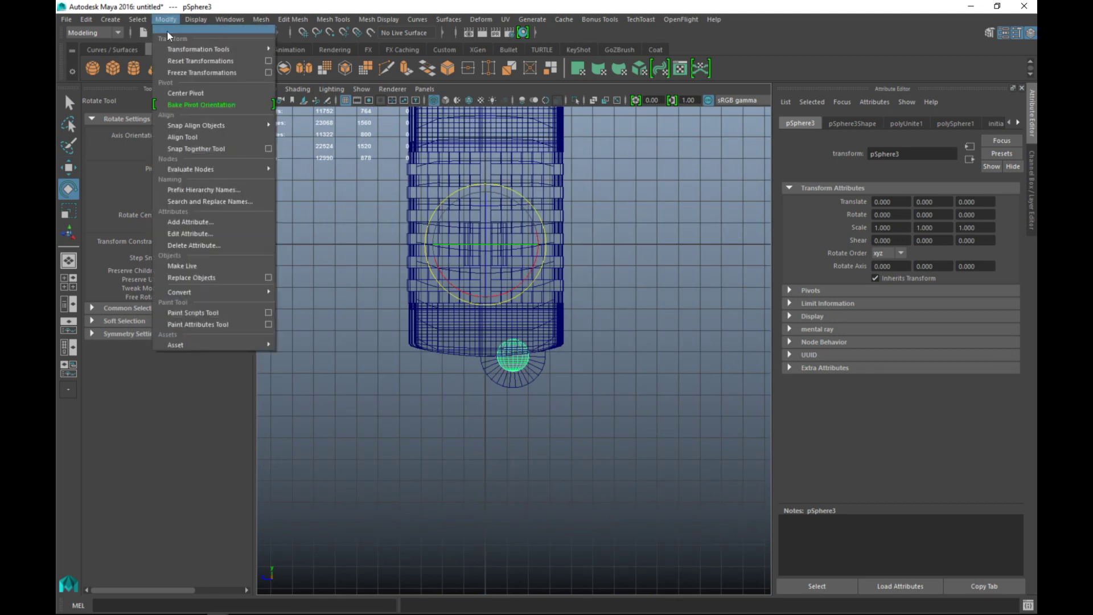
click(211, 95)
Rotate the combined spheres about 7.2 degrees around X in the side view to match the slope of the body's underside
scroll(490, 387, up, 1)
scroll(490, 387, up, 6)
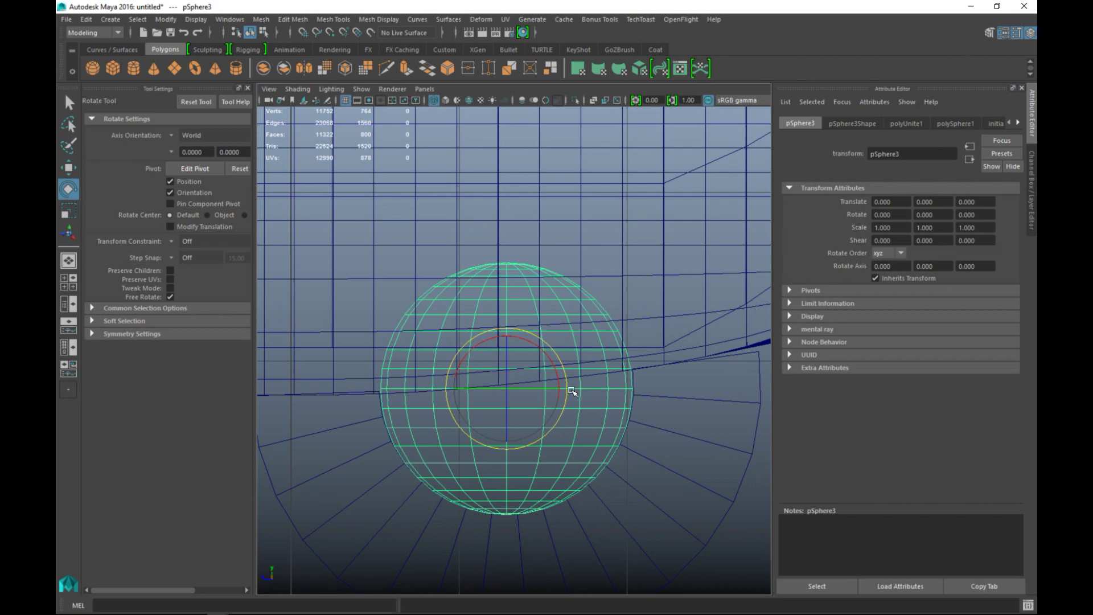
drag(568, 393, 567, 386)
Select the face rings of the nearest sphere's upper half in the side view and delete them
right_drag(487, 283, 481, 303)
click(479, 315)
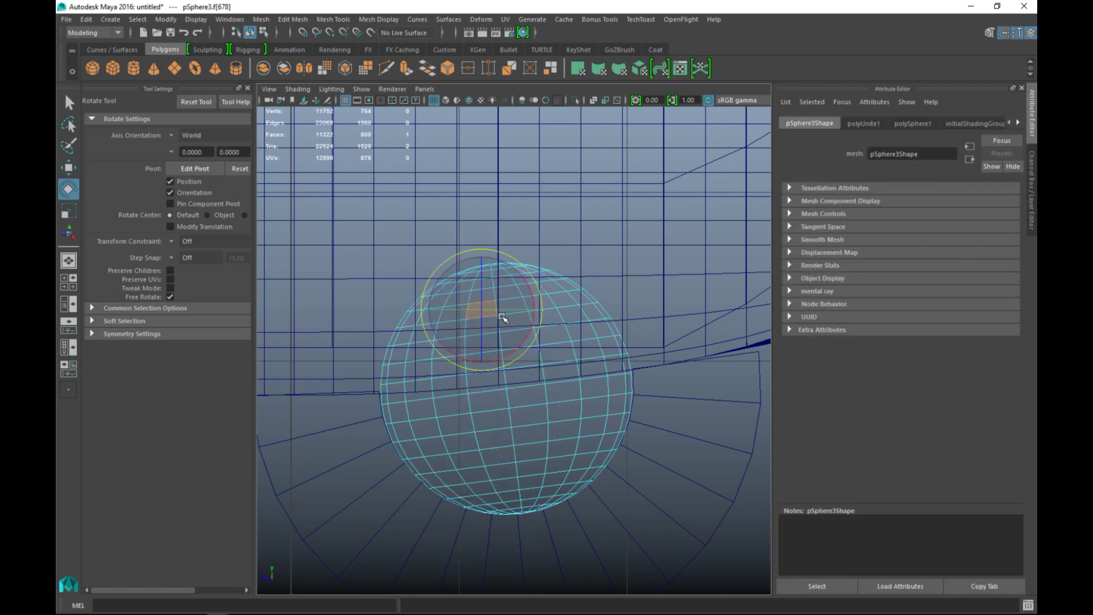
scroll(503, 318, up, 5)
shift+click(556, 267)
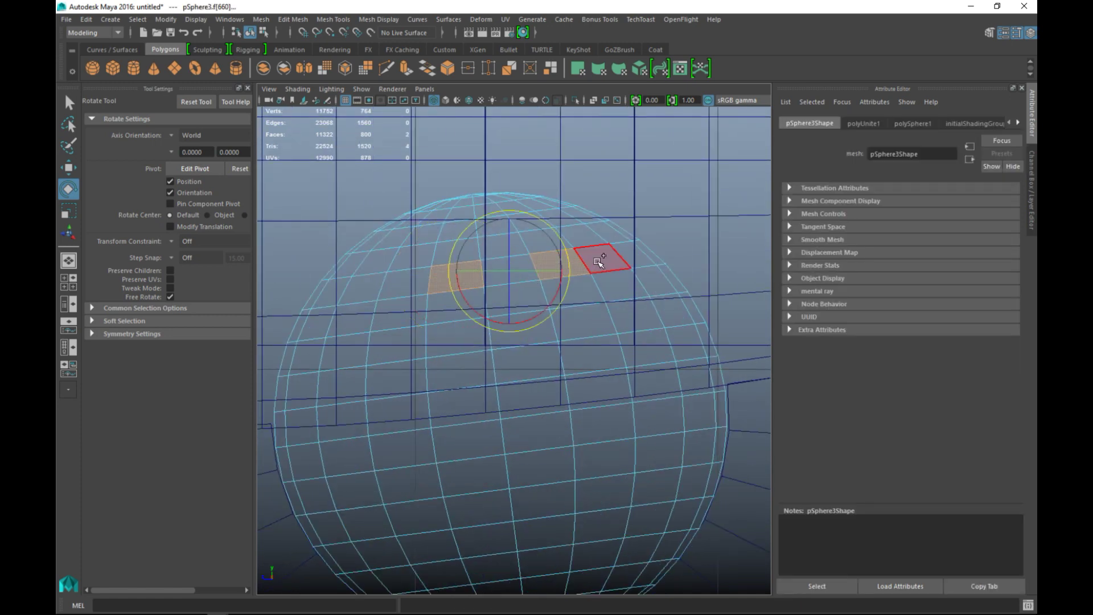
shift+double_click(603, 259)
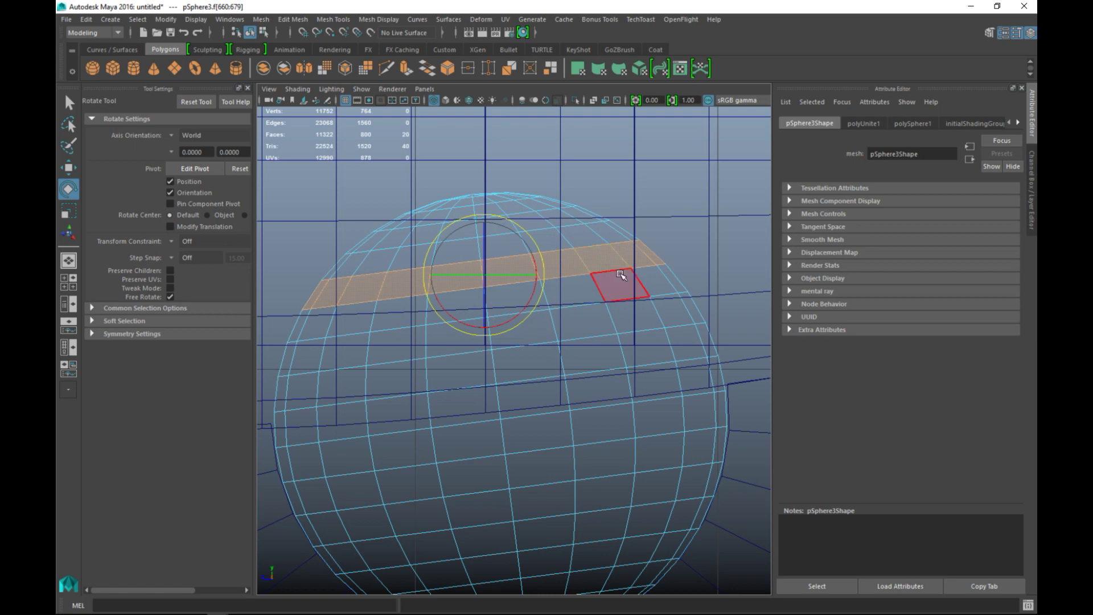
key(shift+period)
key(shift+period)
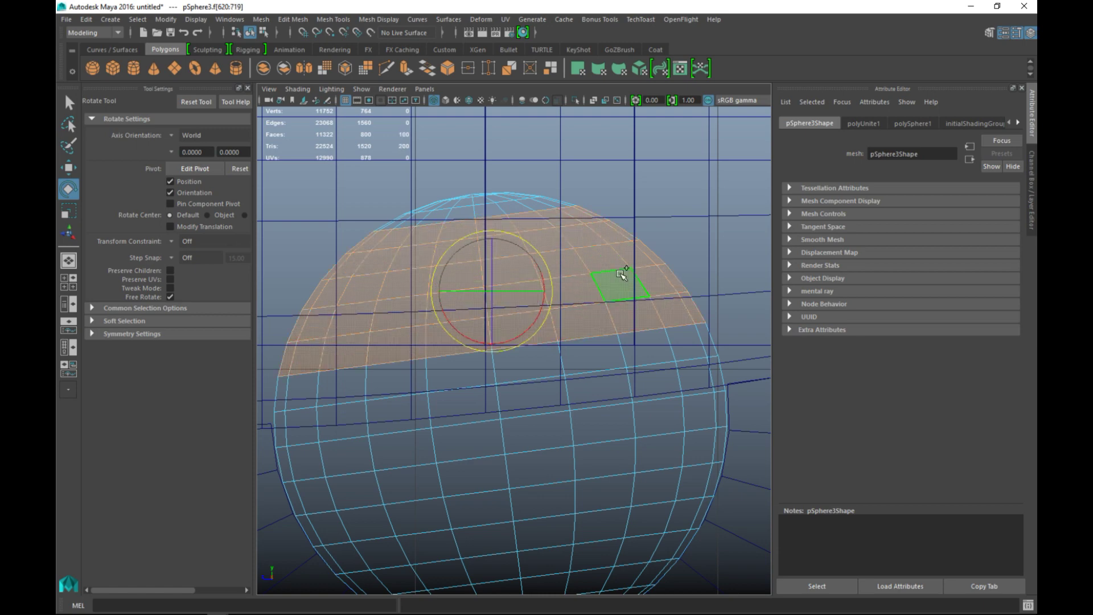
key(shift+period)
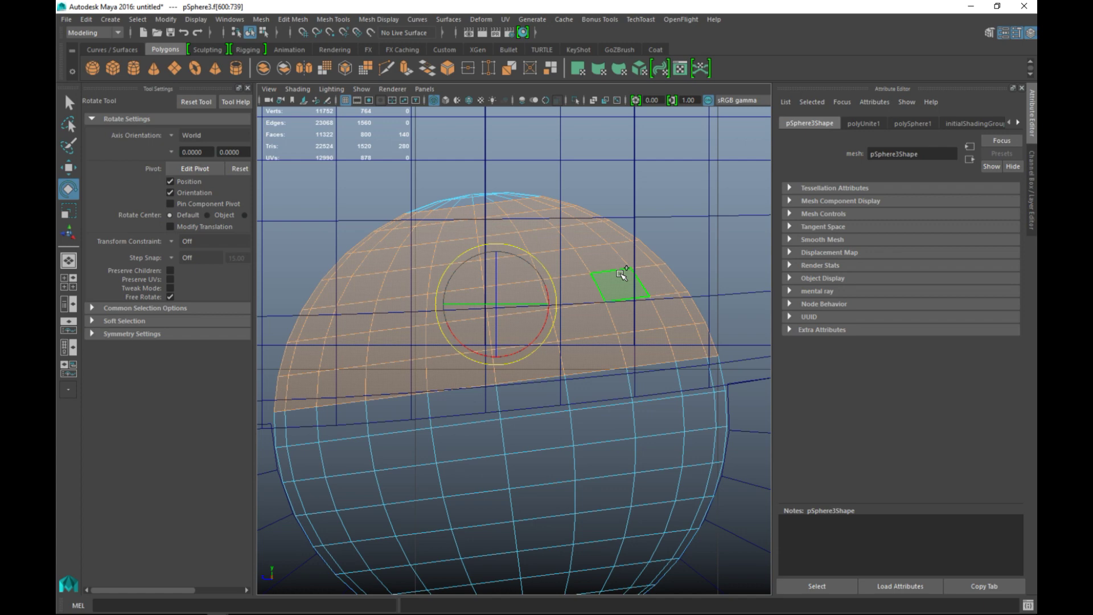
shift+double_click(455, 203)
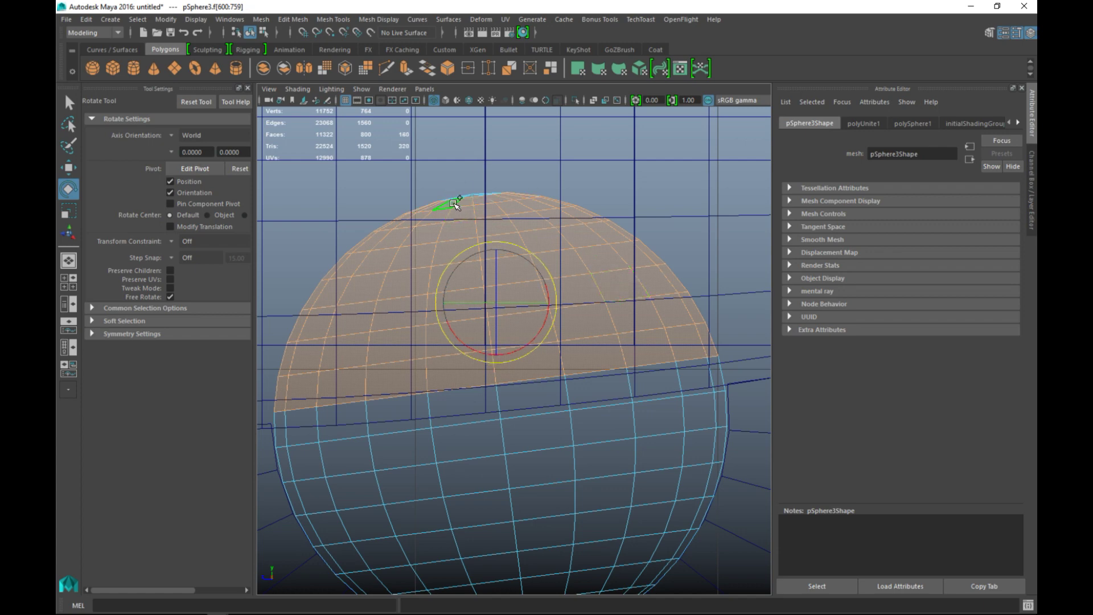
key(Delete)
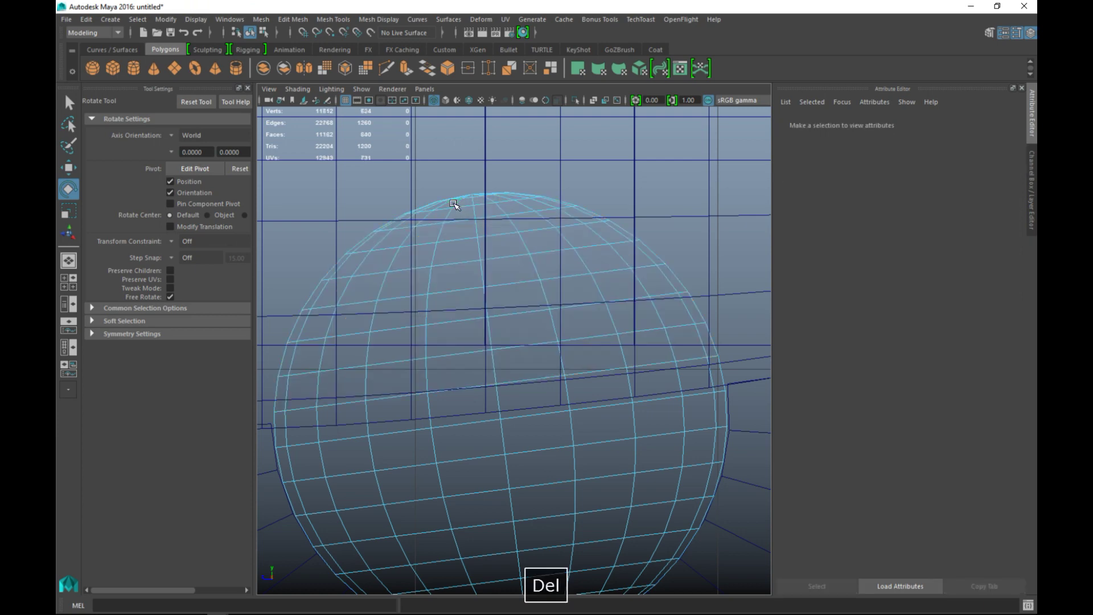
Place a new polygon pipe below the half pipes at Translate Y -10.445, rotated 90 degrees about Z
click(68, 282)
key(space)
alt+drag(598, 308, 458, 377)
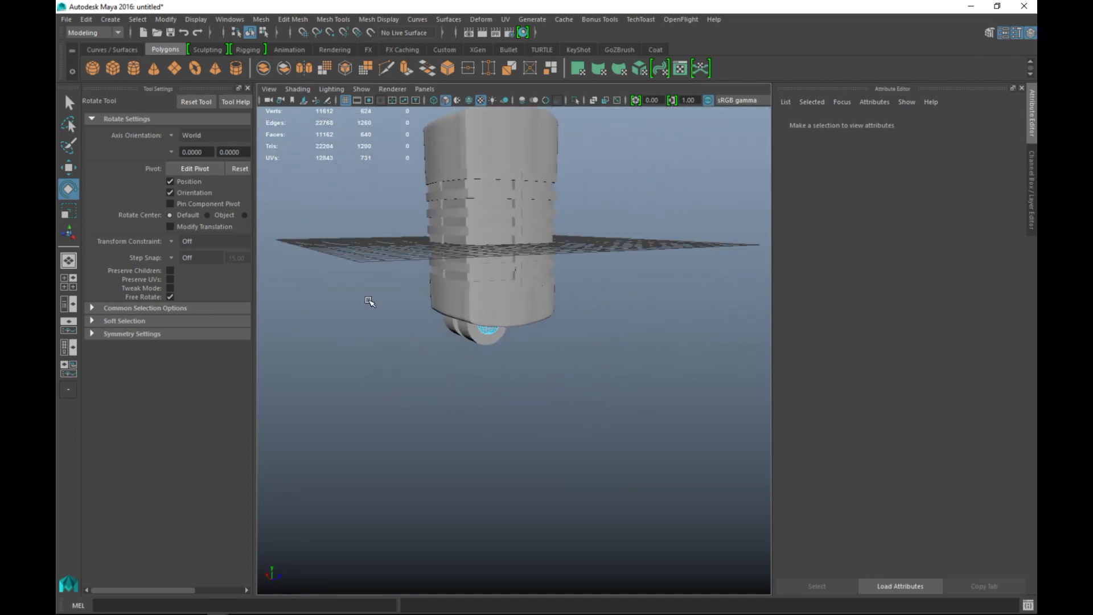
click(239, 71)
key(w)
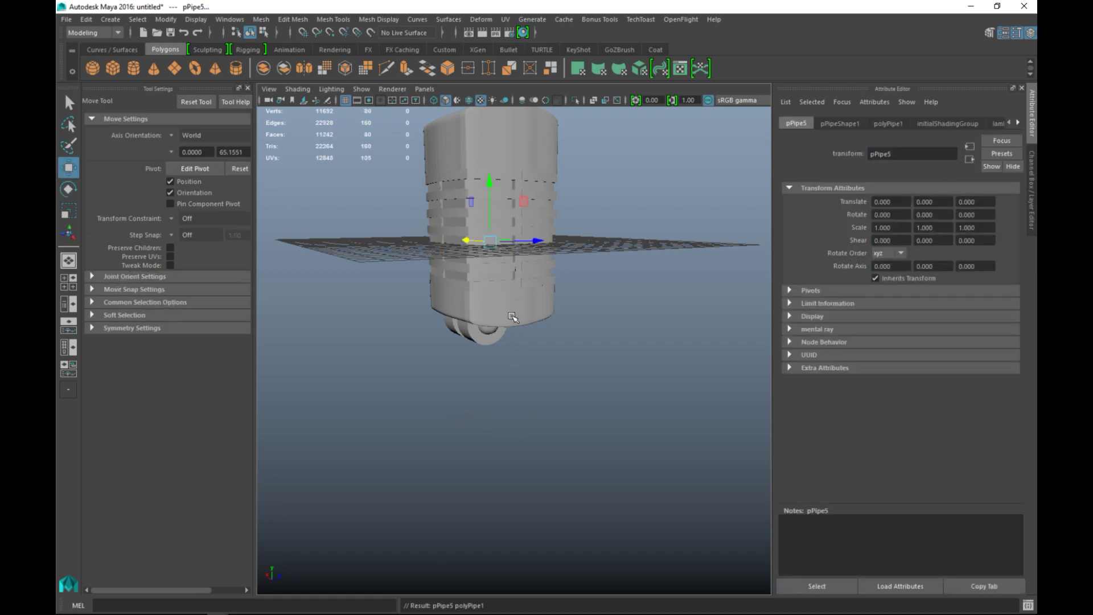
drag(491, 175, 501, 334)
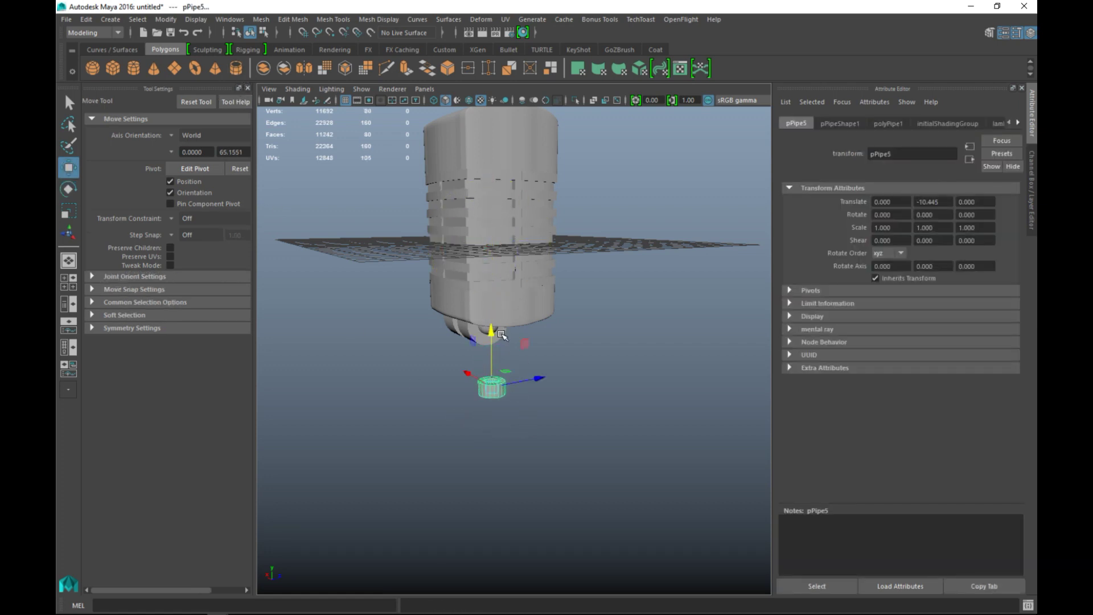
key(e)
drag(522, 343, 626, 455)
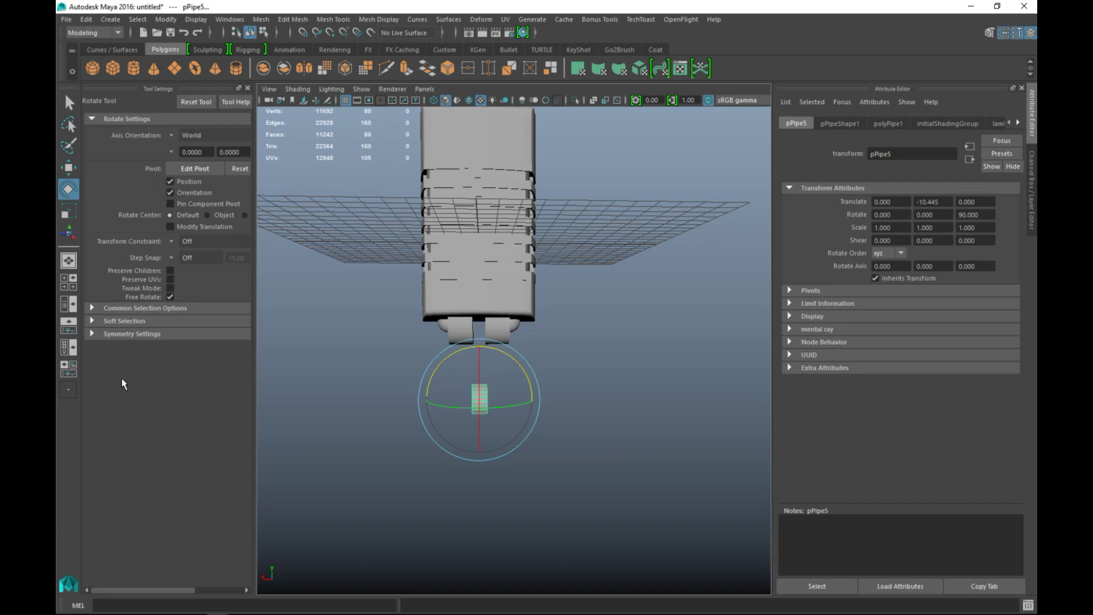
Try to delete the leftover cap above the cut sphere as an object in the front view, and undo the deletion
click(69, 282)
key(f)
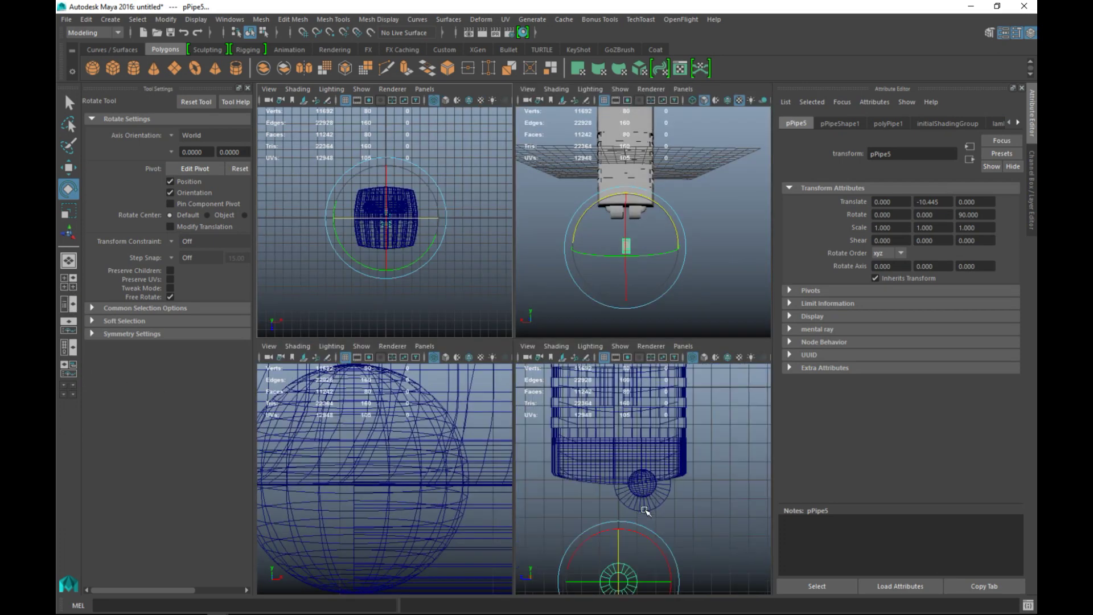
key(f)
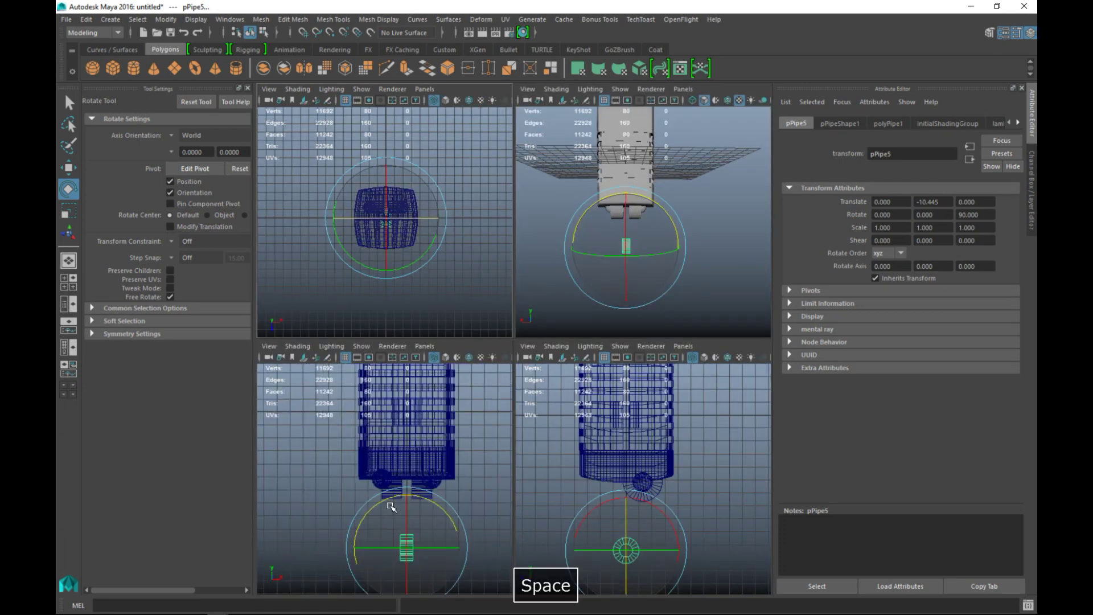
key(space)
scroll(453, 525, up, 3)
scroll(505, 403, down, 2)
scroll(549, 456, up, 4)
alt+middle_drag(551, 454, 501, 500)
scroll(551, 471, up, 6)
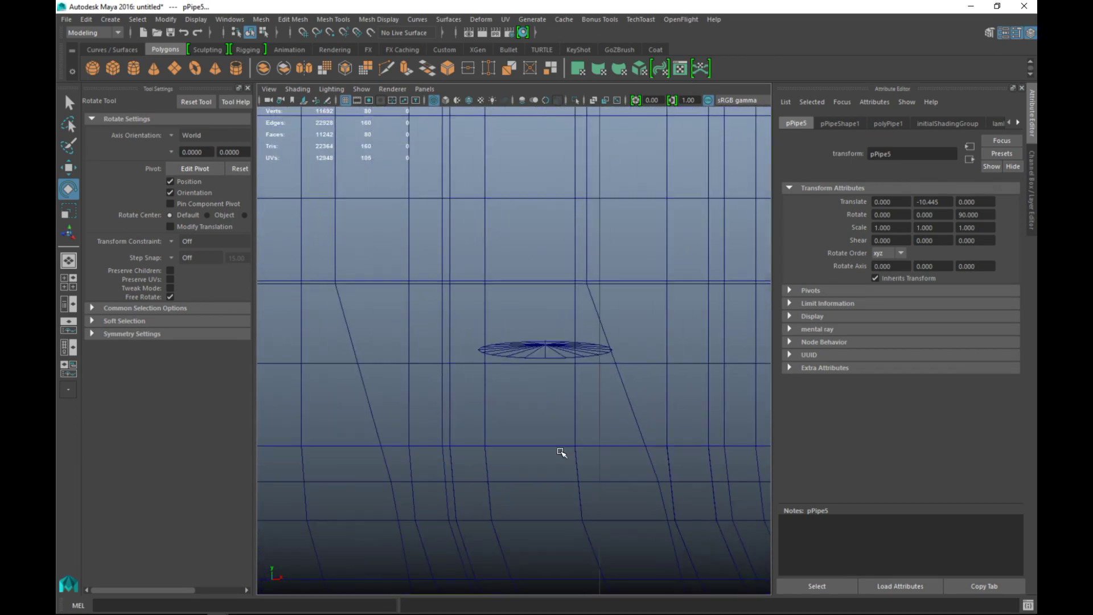
click(540, 351)
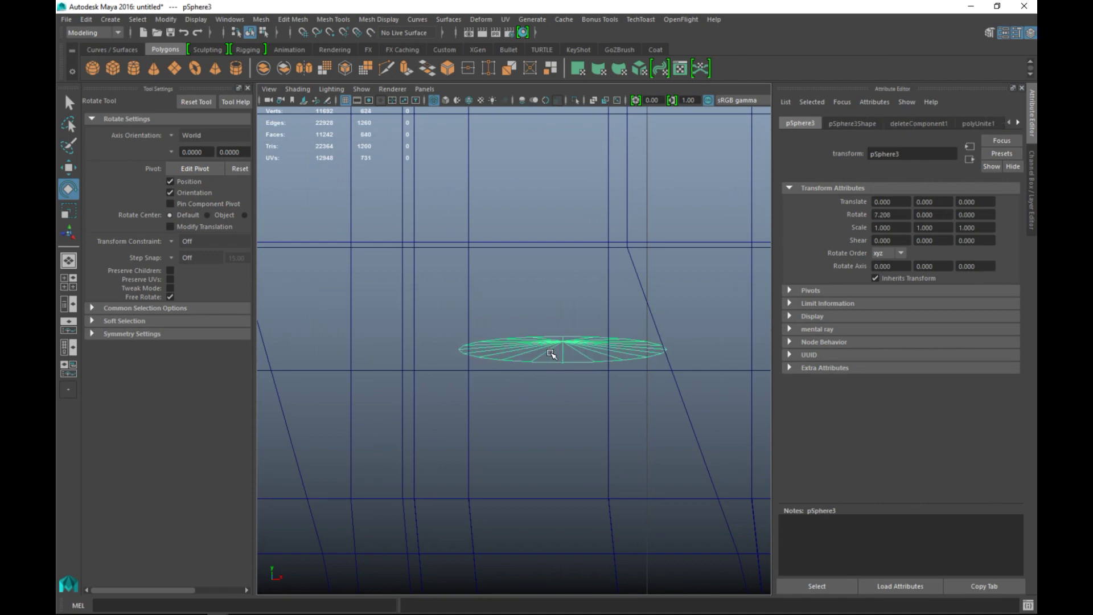
key(Delete)
scroll(524, 398, down, 10)
alt+middle_drag(493, 442, 570, 437)
scroll(571, 437, up, 5)
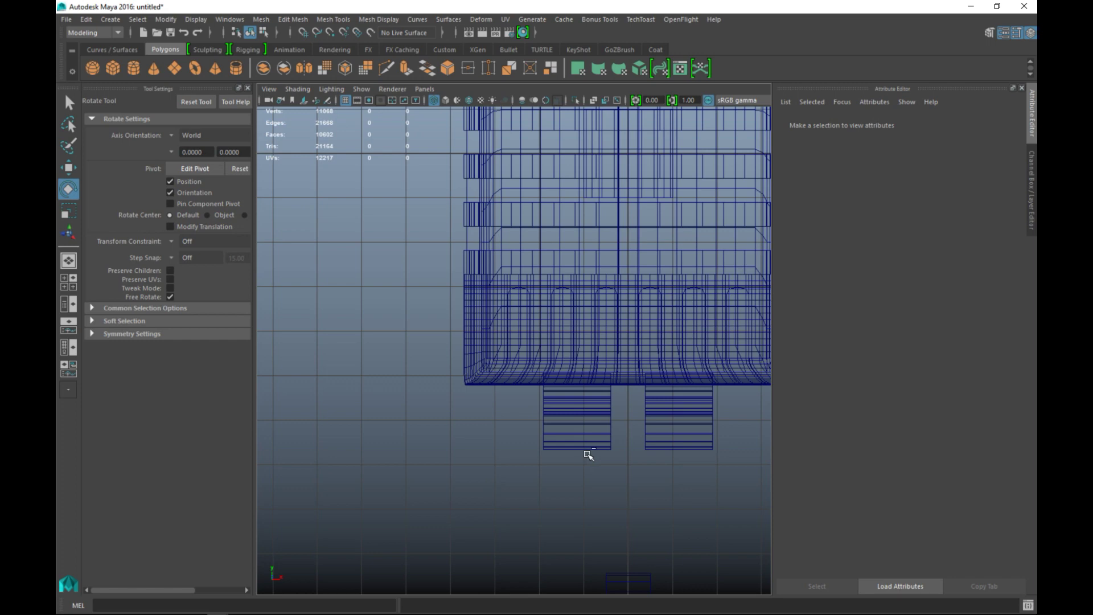
key(ctrl+z)
Select the leftover cap faces above the cut sphere in the front view and delete them
scroll(588, 453, up, 3)
alt+middle_drag(586, 453, 452, 441)
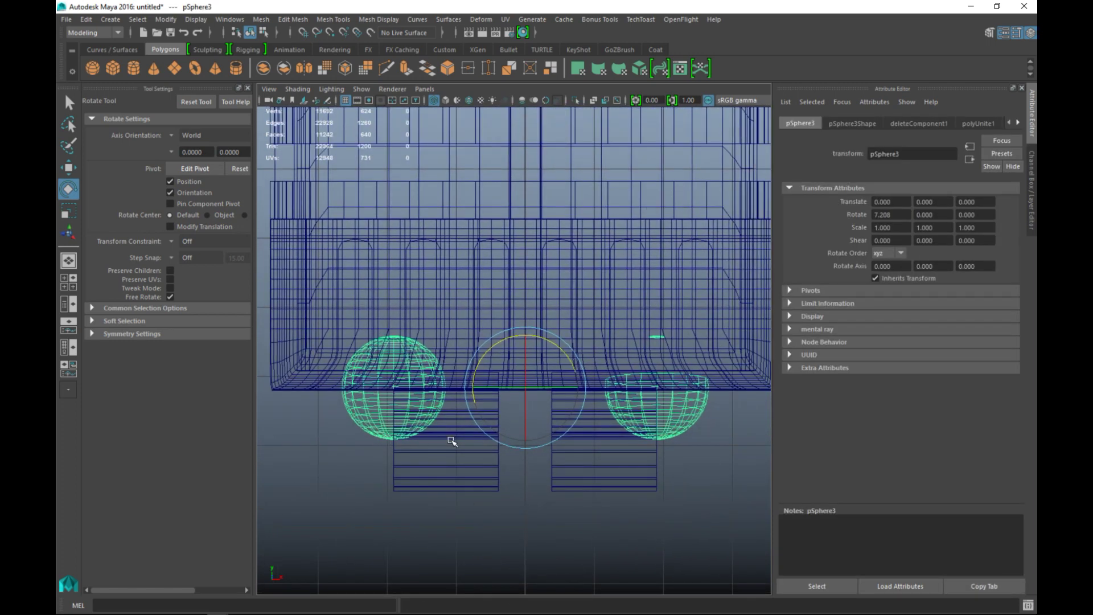
right_drag(650, 268, 654, 298)
drag(642, 329, 681, 352)
key(Delete)
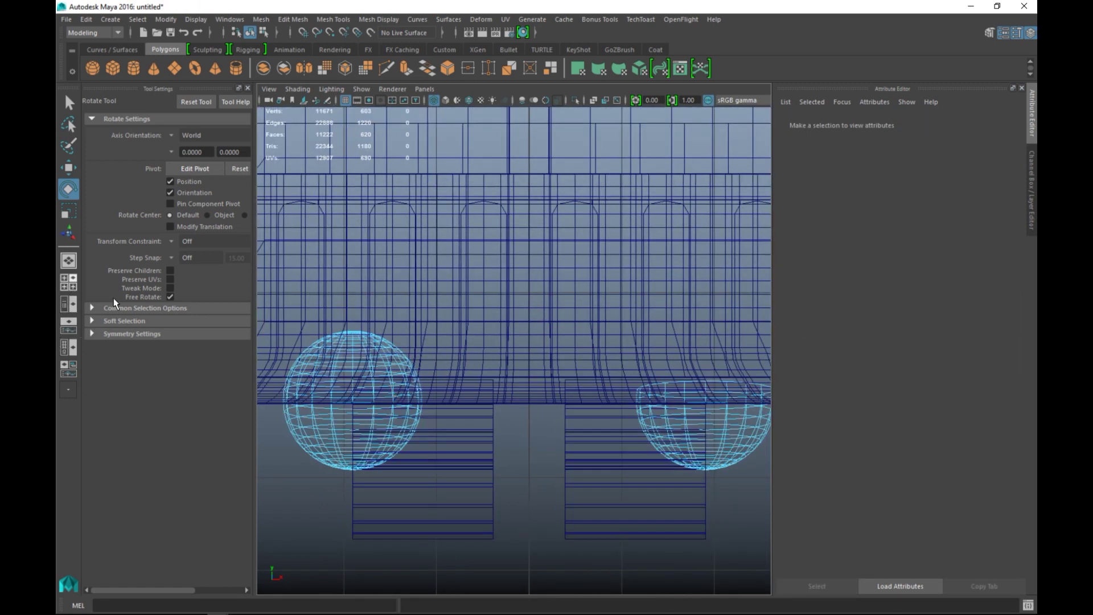
Select the three face rings around the middle of the remaining uncut sphere in wireframe display
click(68, 282)
key(space)
scroll(530, 367, up, 10)
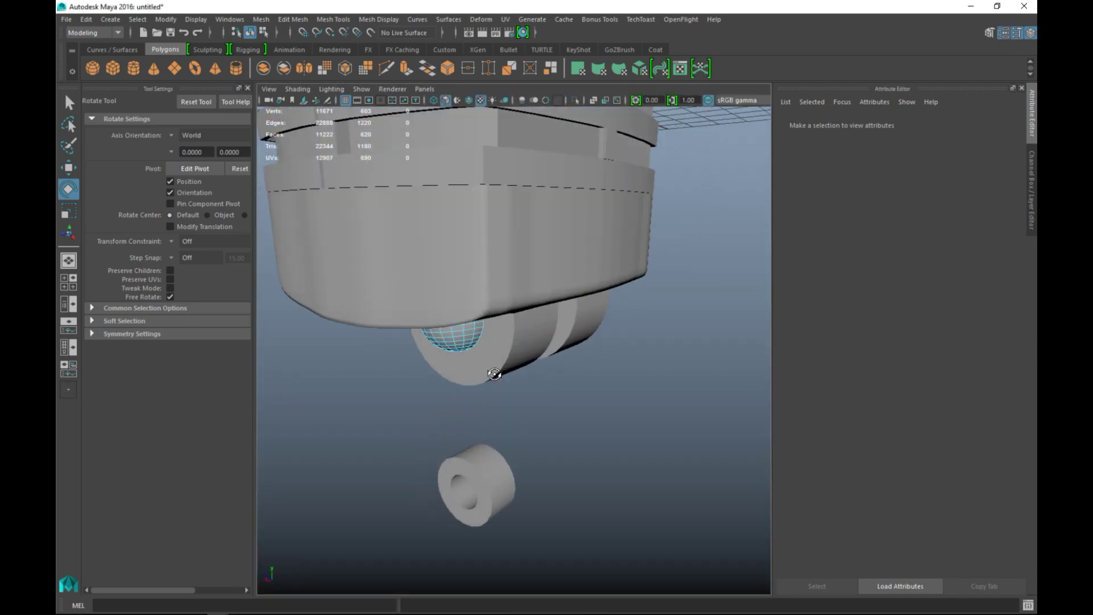
key(4)
scroll(573, 434, down, 4)
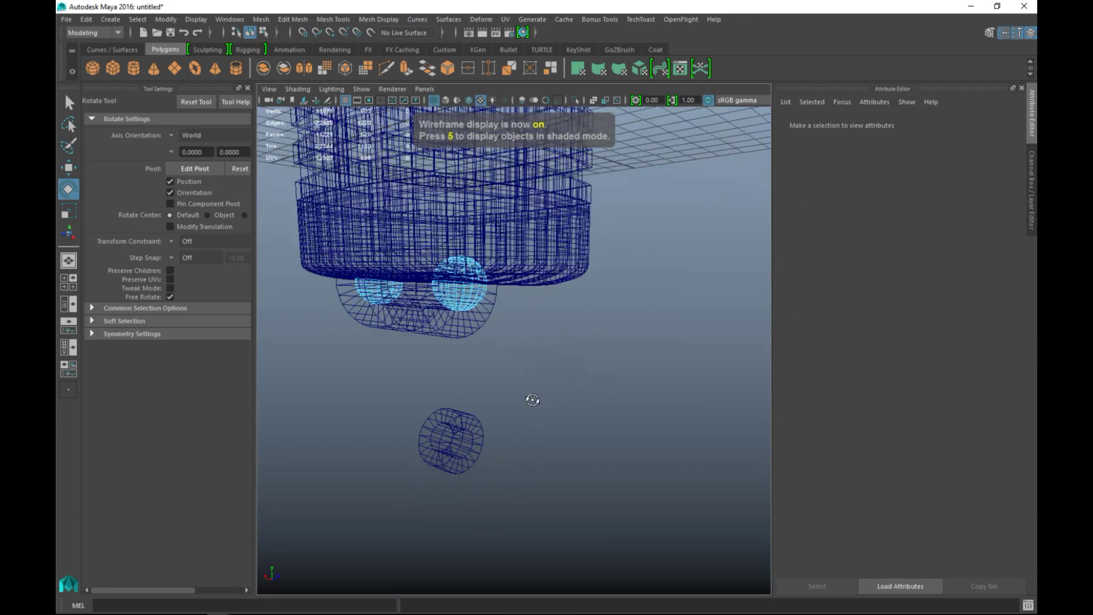
scroll(462, 404, up, 8)
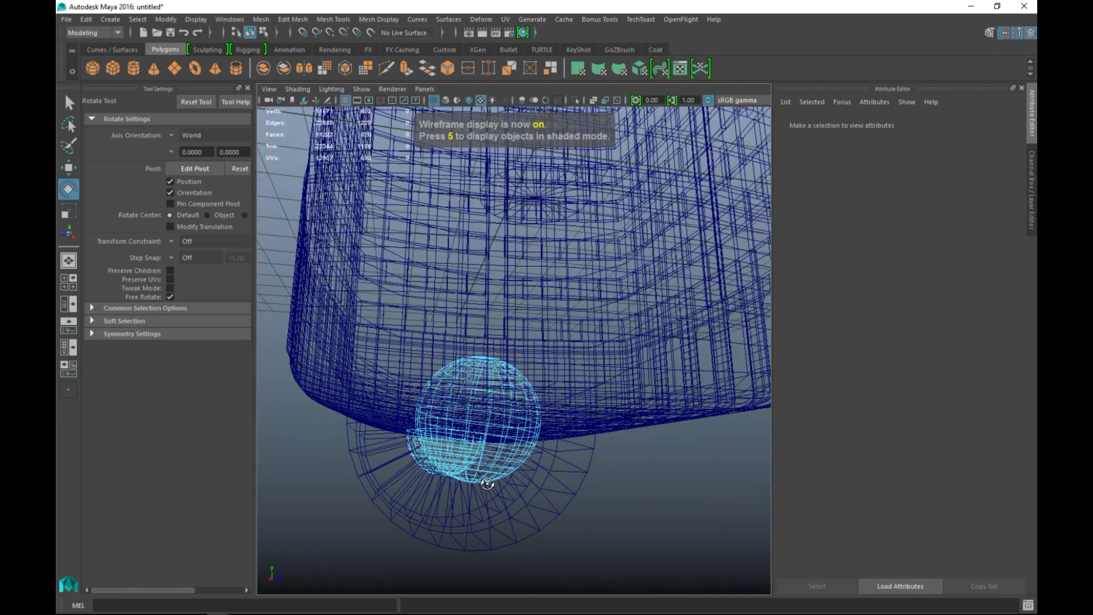
scroll(487, 483, up, 8)
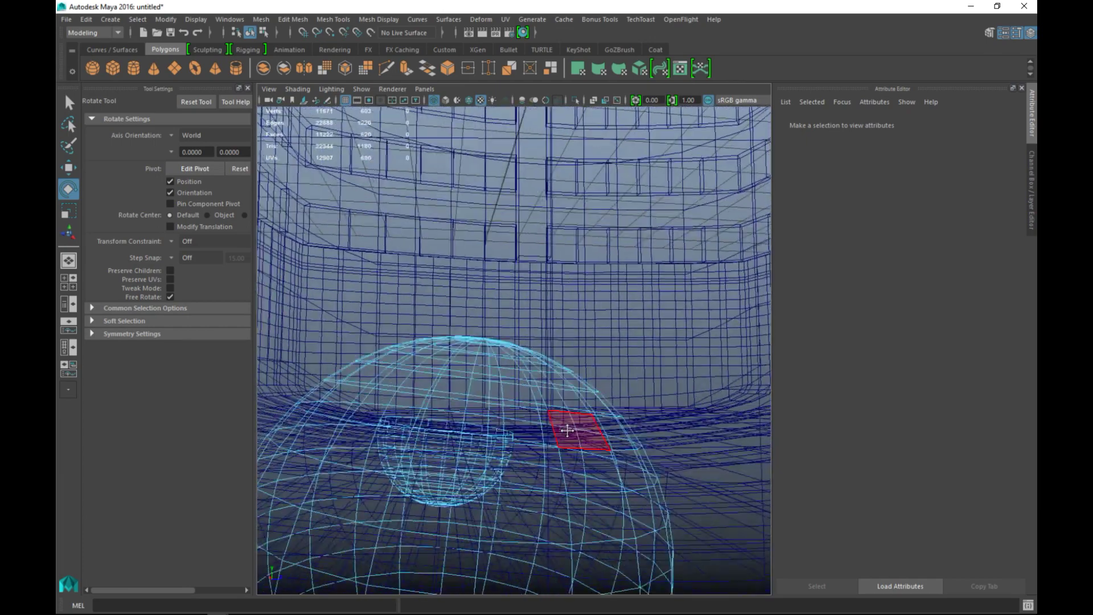
click(469, 397)
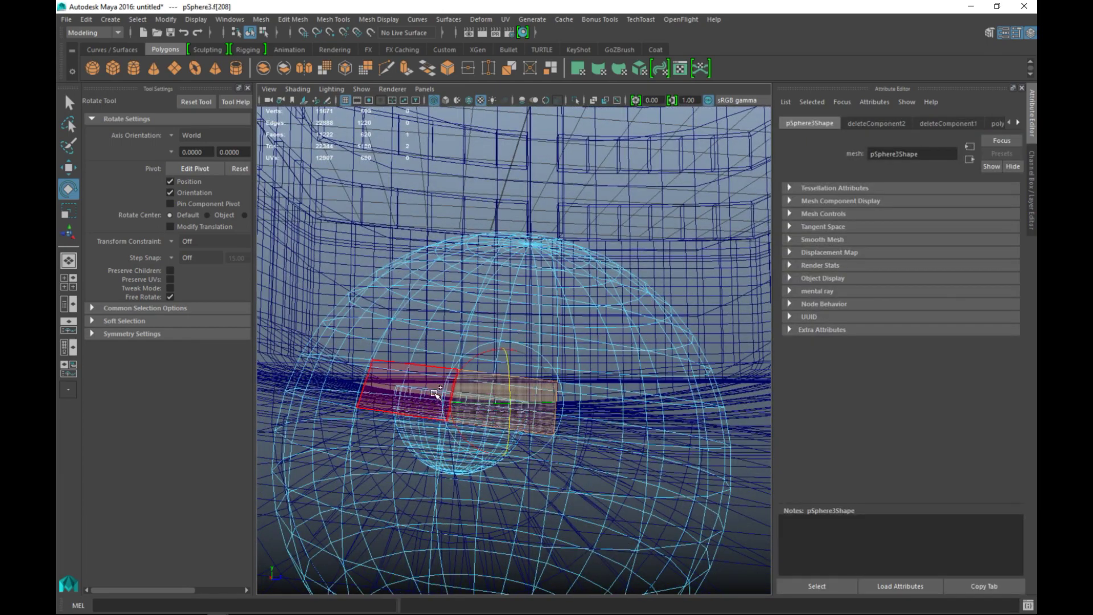
shift+double_click(433, 393)
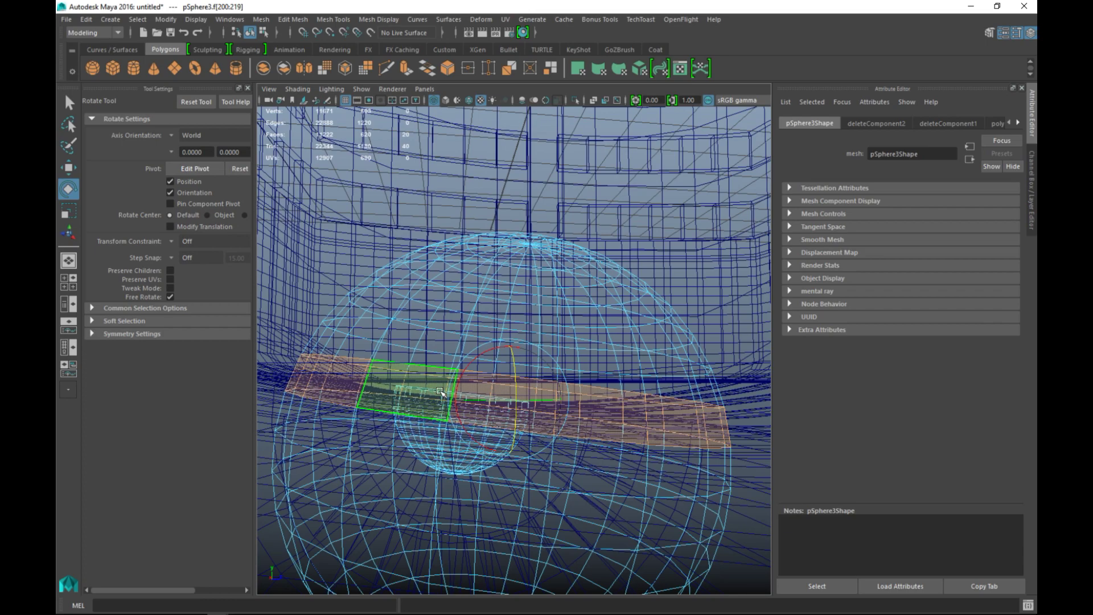
key(shift+period)
key(shift+period)
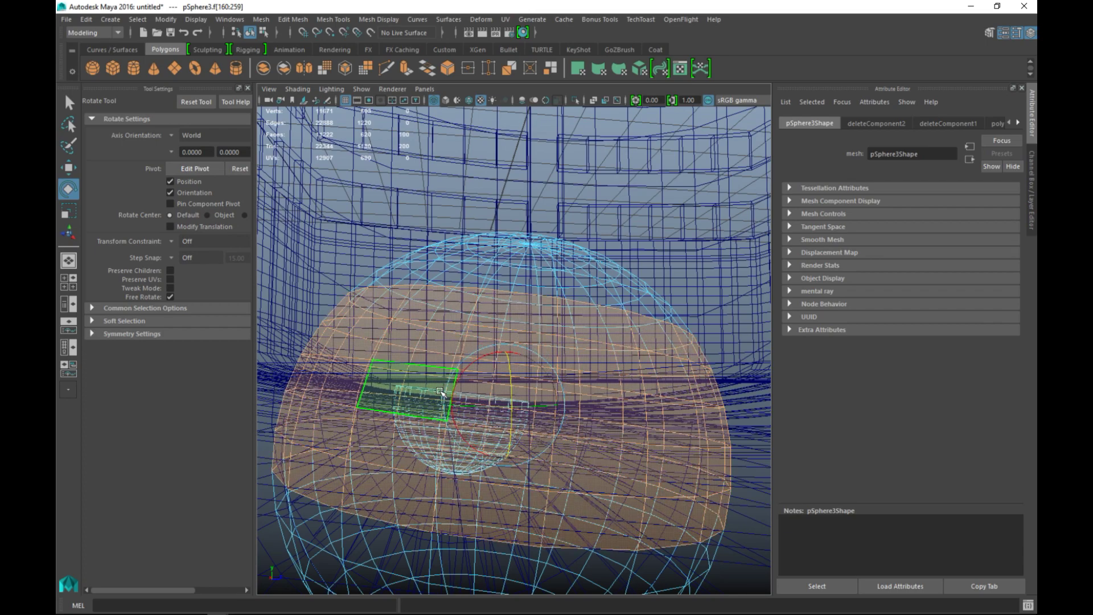
scroll(442, 393, down, 5)
alt+drag(439, 398, 508, 415)
key(ctrl+z)
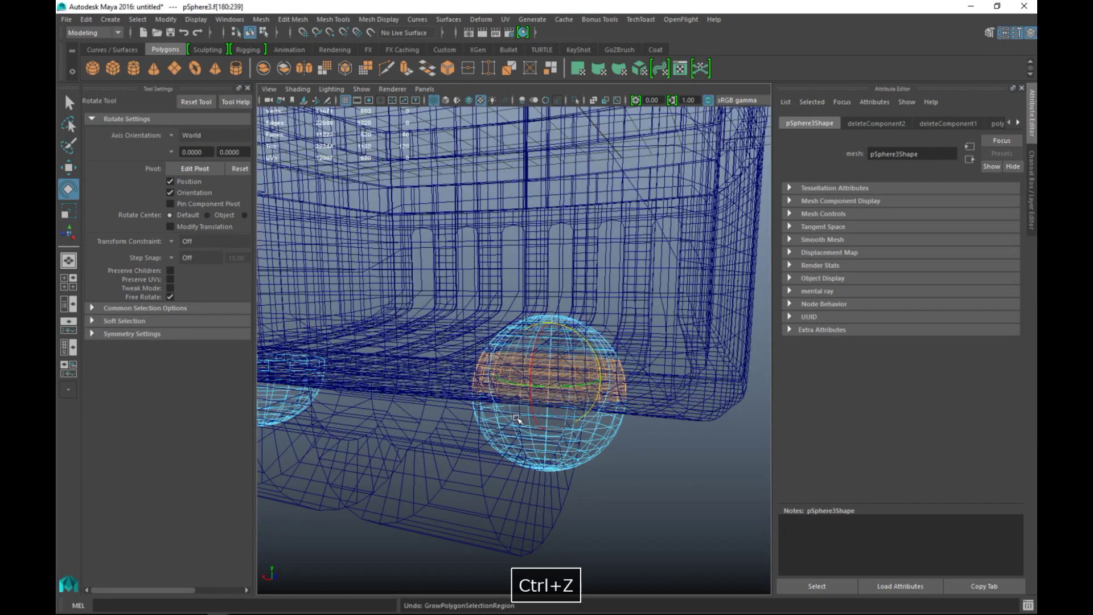
Add the face rings of the sphere's upper half to the selection, delete them, and delete the leftover cap faces
scroll(521, 420, up, 6)
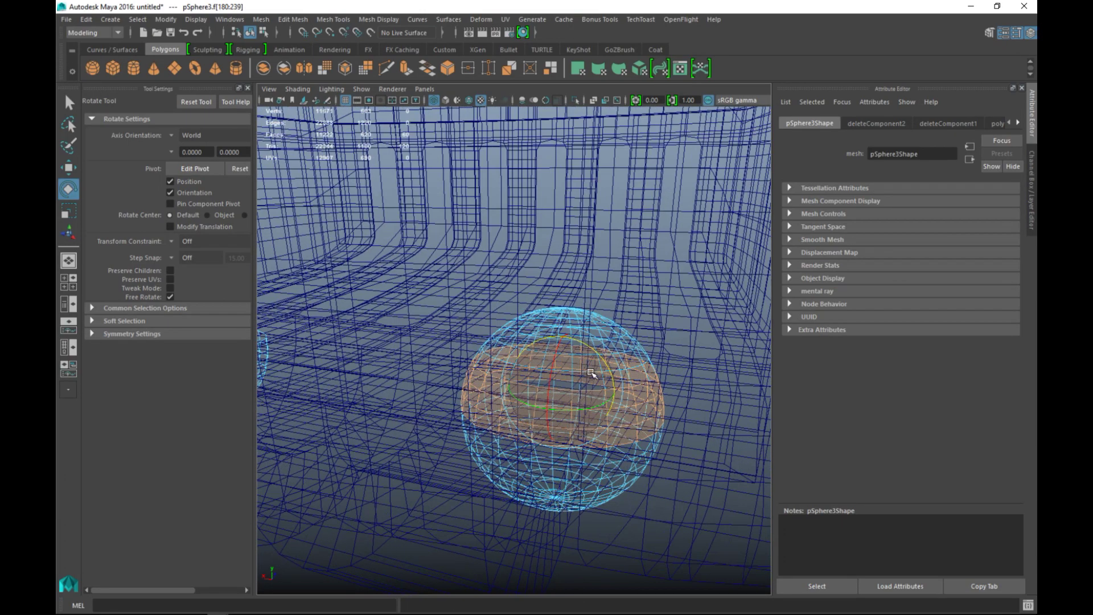
shift+click(561, 331)
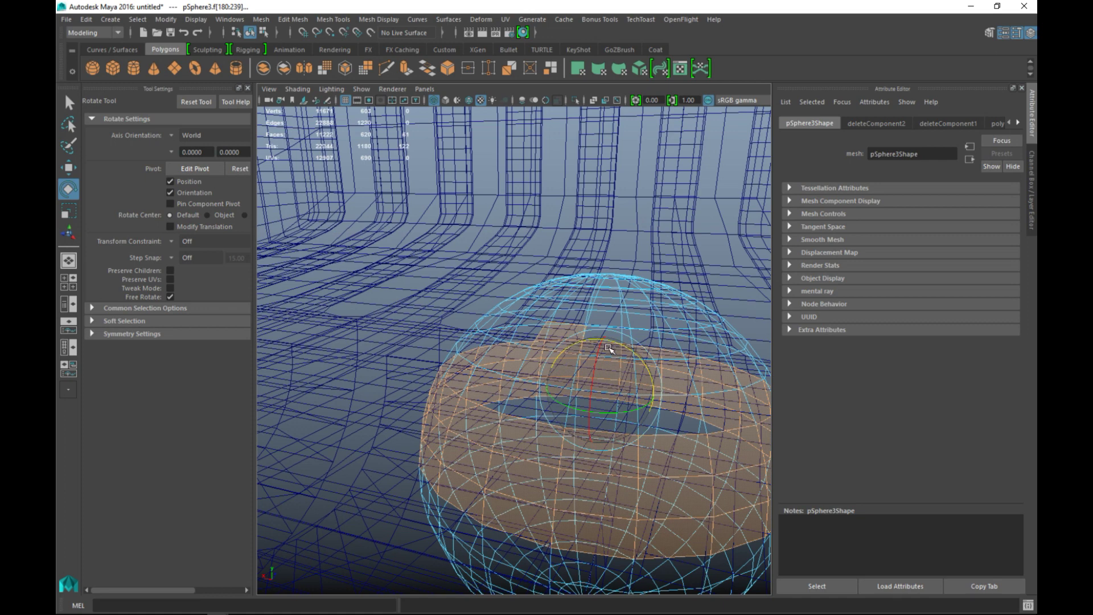
shift+double_click(539, 335)
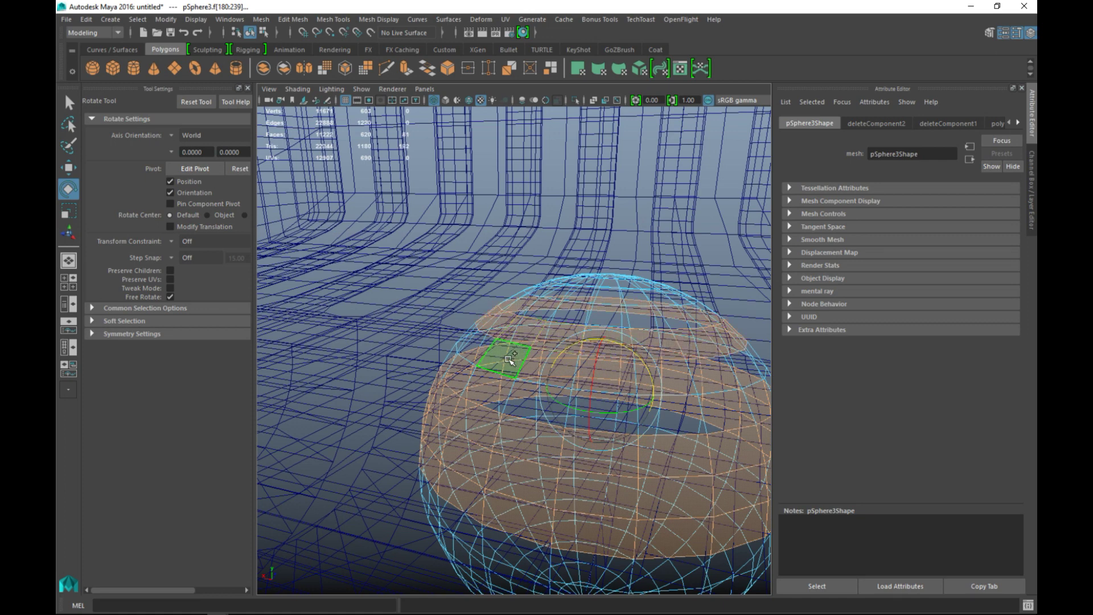
shift+double_click(538, 367)
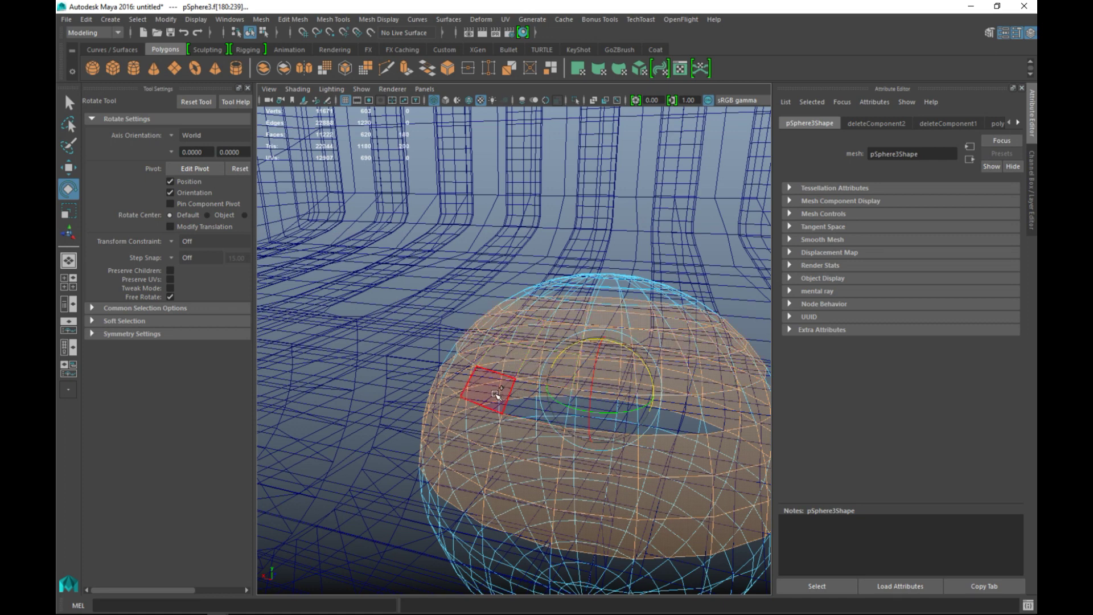
shift+double_click(516, 403)
key(Delete)
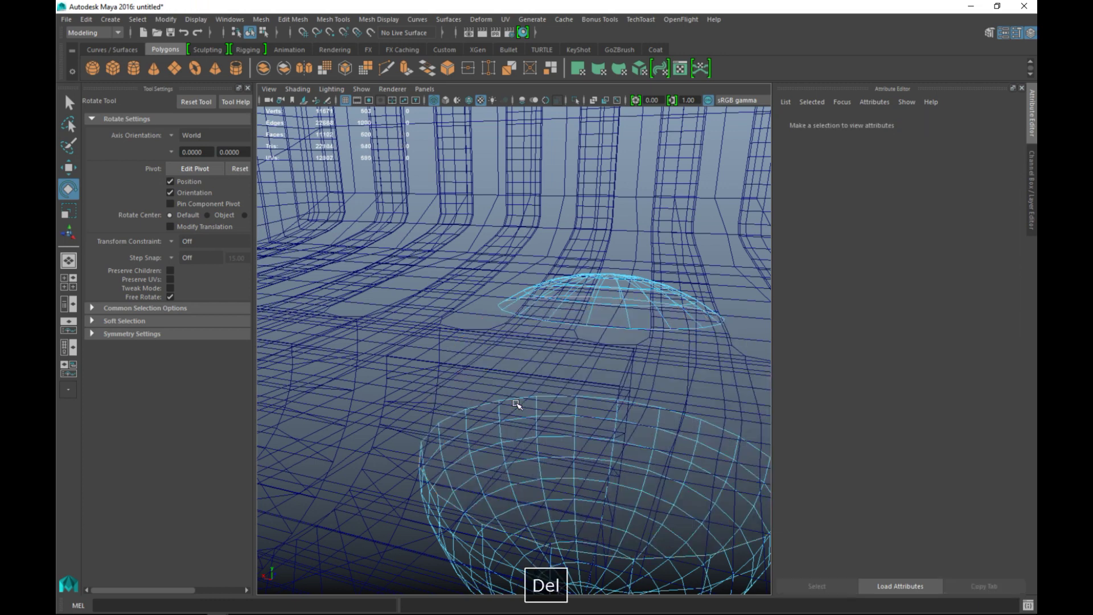
drag(477, 247, 739, 367)
key(Delete)
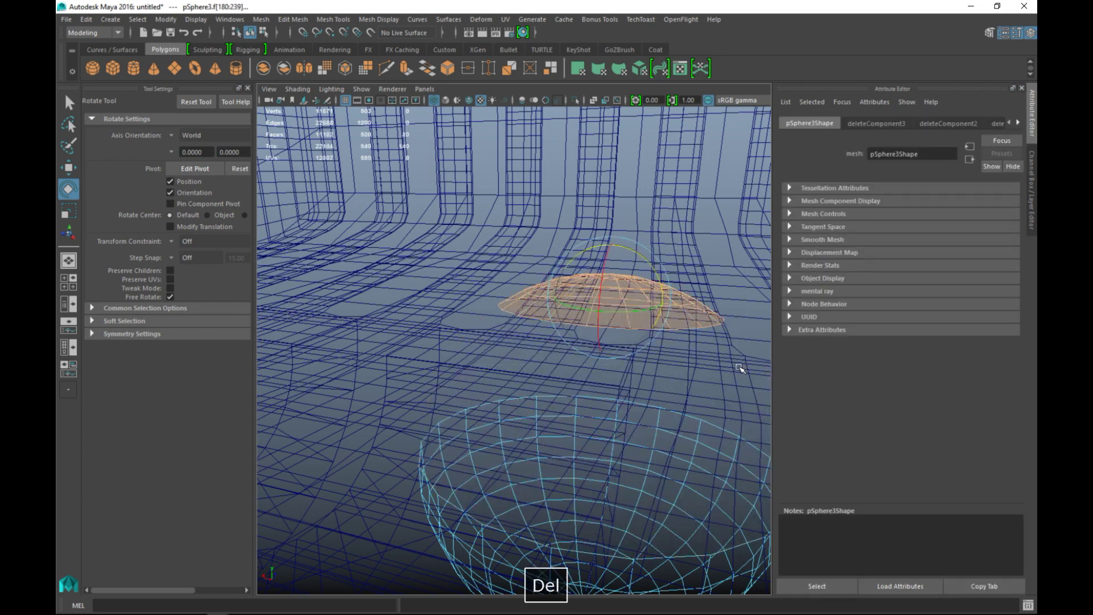
Raise the loose pipe to Translate Y -5.950, up between the two half pipes
key(space)
key(space)
scroll(611, 382, down, 3)
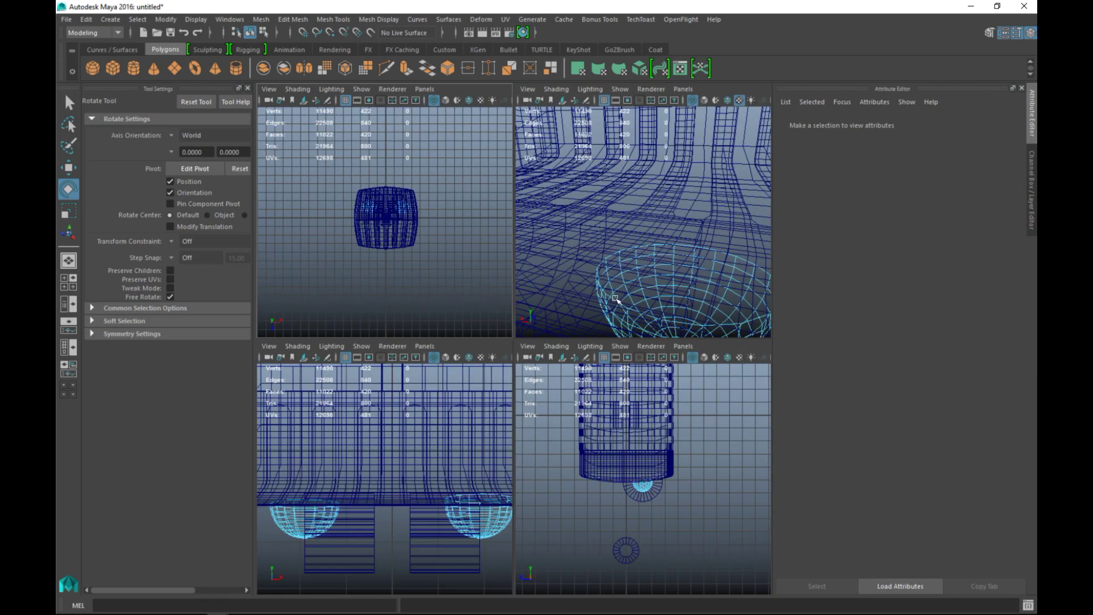
alt+drag(611, 382, 388, 445)
click(548, 501)
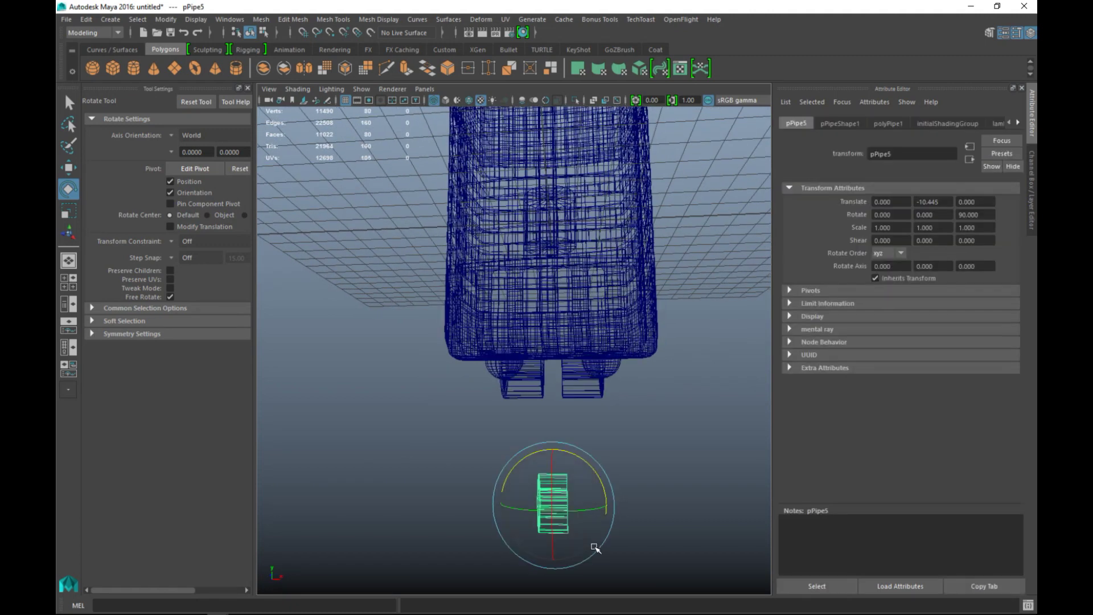
key(w)
drag(551, 447, 556, 325)
Scale the pipe to about 0.751 in Y so its width fits the gap between the half pipes in the front view
click(68, 282)
key(space)
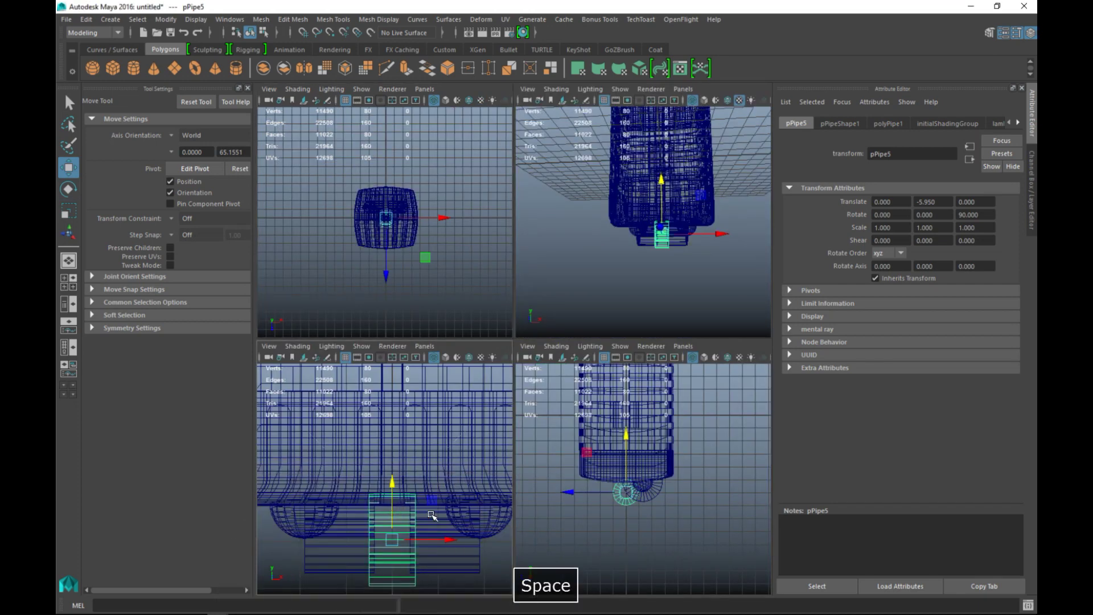
scroll(564, 519, up, 3)
alt+middle_drag(569, 521, 525, 330)
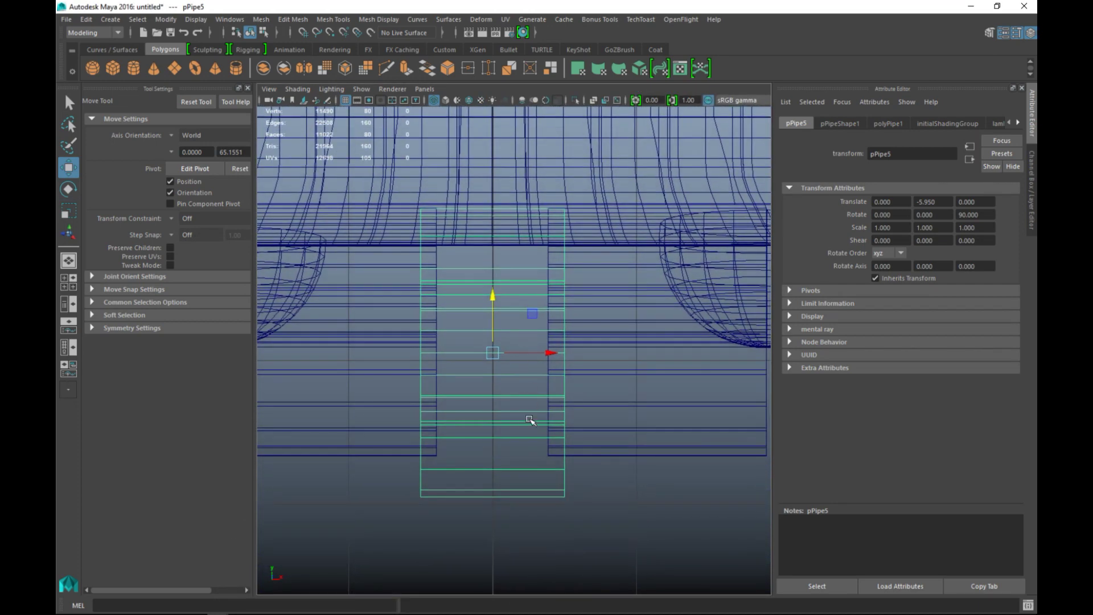
key(r)
drag(441, 354, 455, 357)
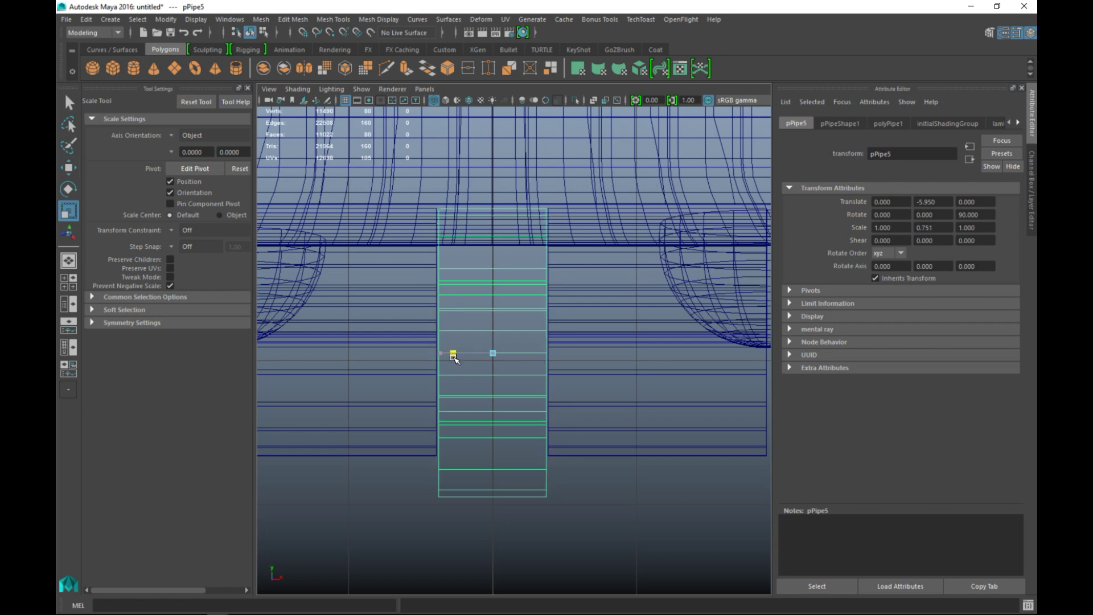
Center the pipe on the half pipes in the side view at Translate Y -5.209 and Translate Z -1.260
click(65, 278)
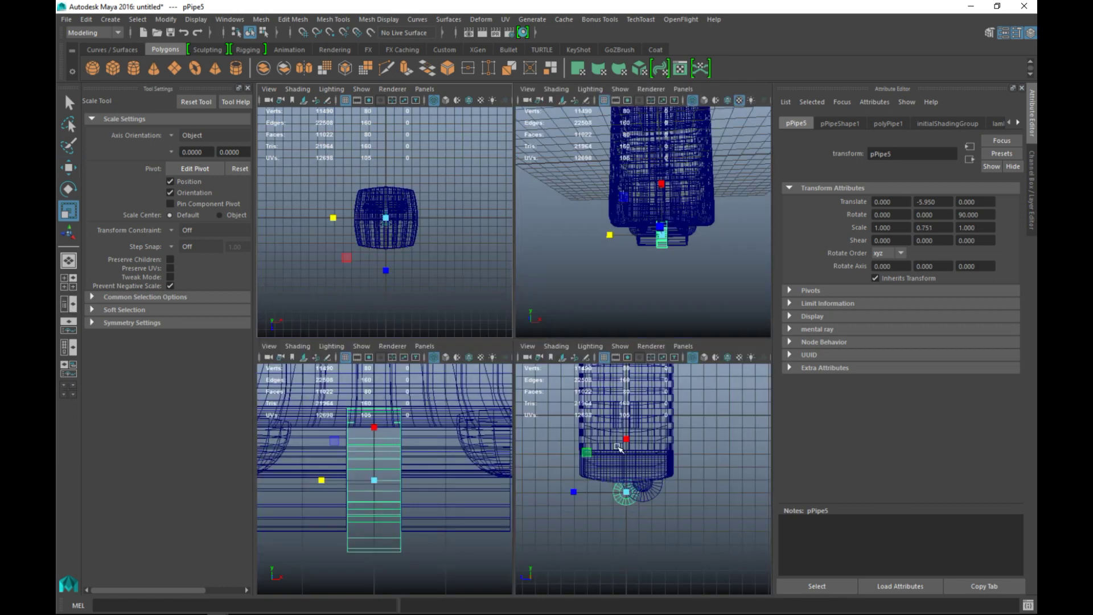
key(space)
scroll(629, 521, up, 5)
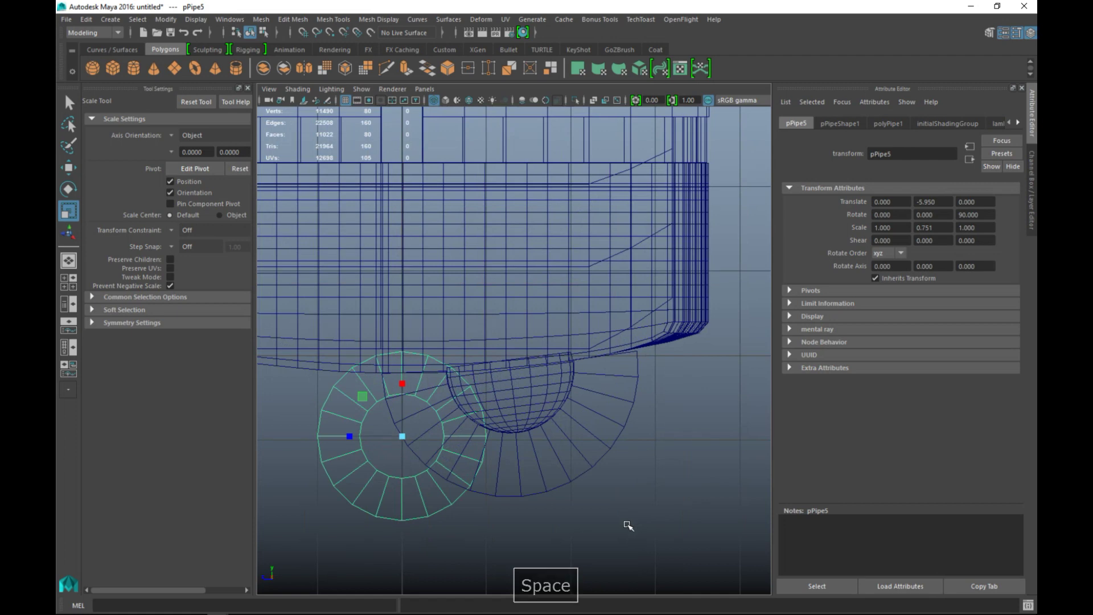
key(w)
drag(399, 443, 514, 380)
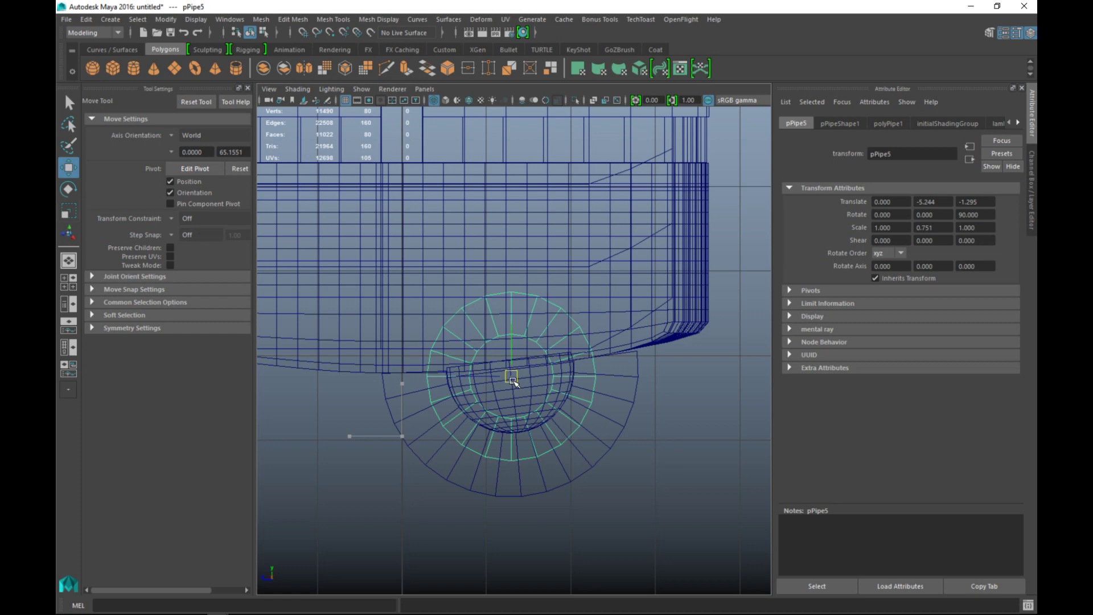
drag(514, 383, 512, 382)
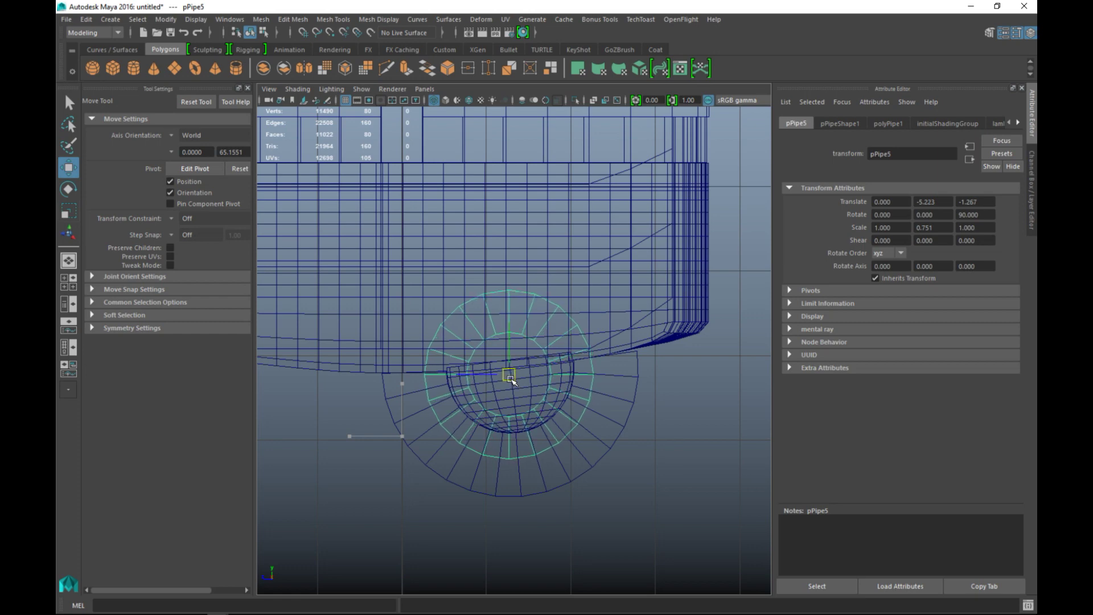
drag(511, 379, 512, 376)
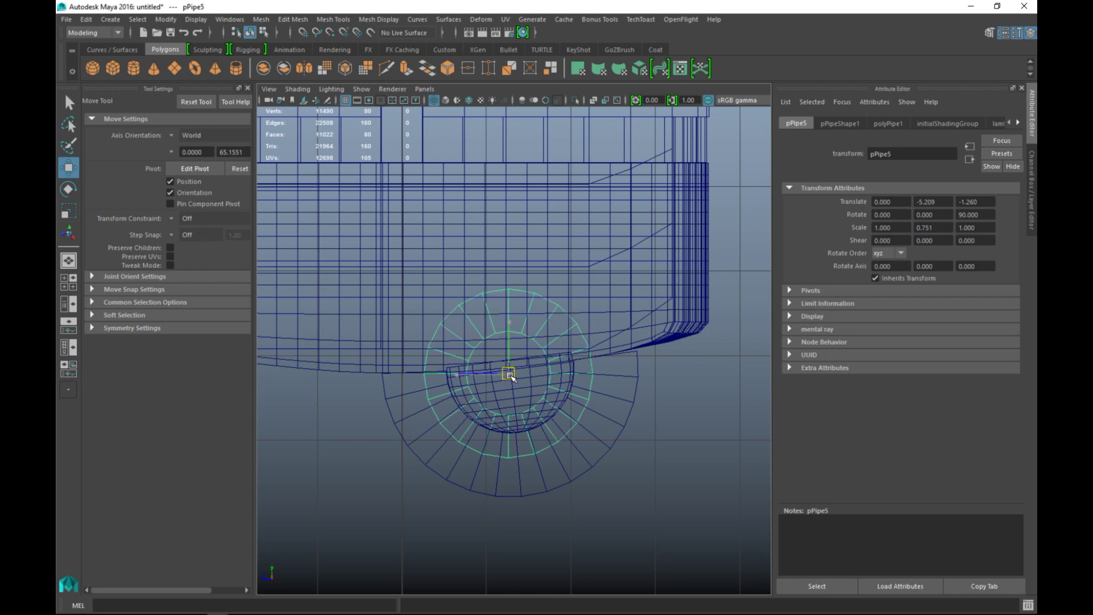
Create a polygon cylinder in shaded display and move it far below the microphone to Translate Y -24.574
key(space)
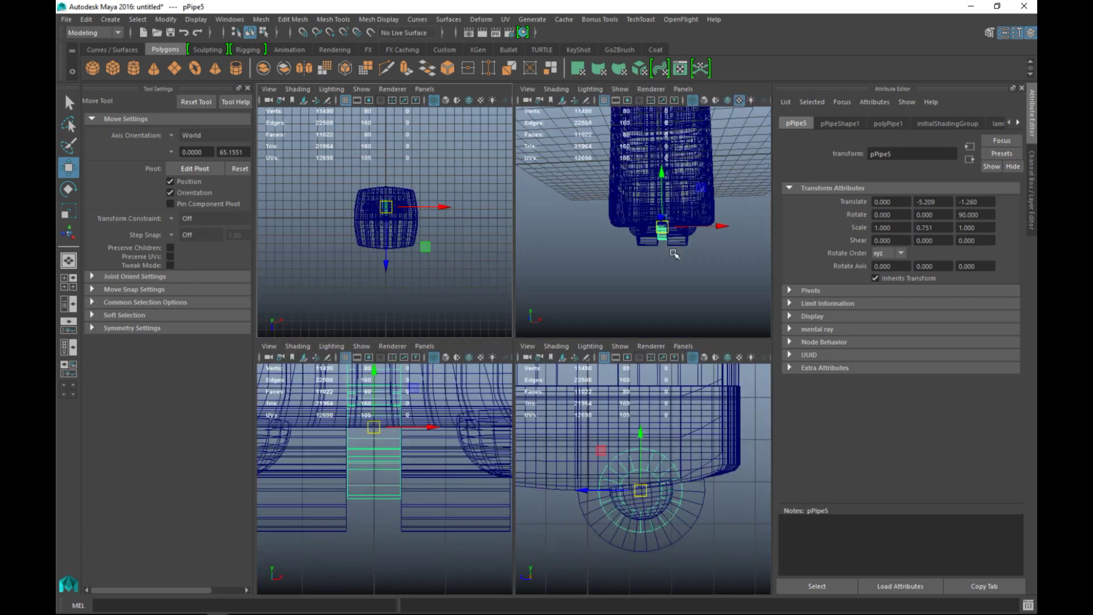
key(space)
key(5)
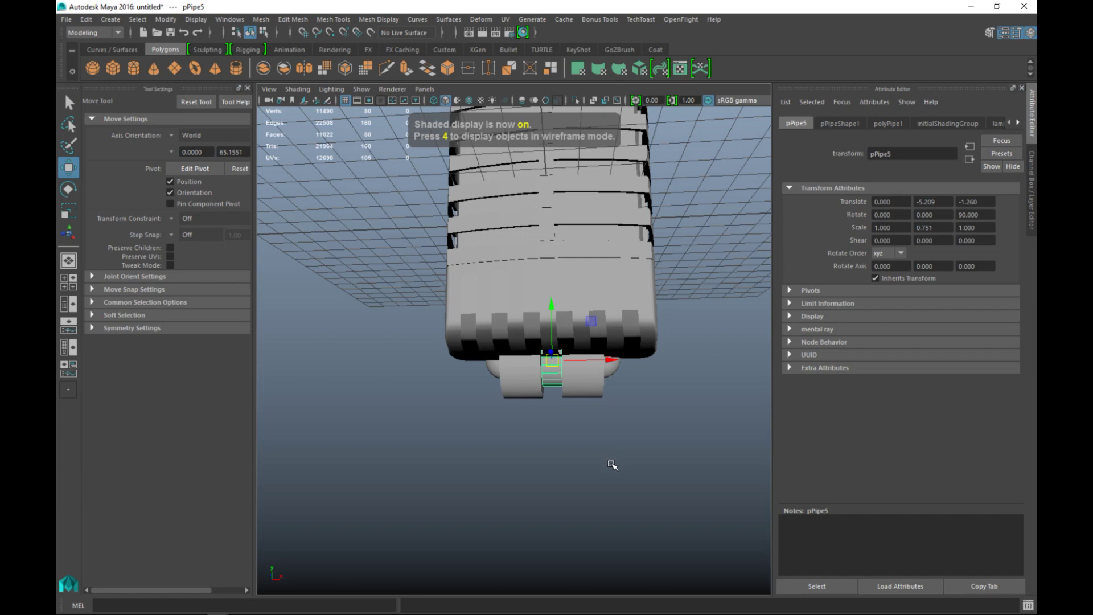
click(610, 467)
mouse_move(610, 468)
alt+mouse_down()
mouse_move(602, 441)
mouse_move(464, 415)
mouse_move(347, 449)
mouse_move(381, 474)
mouse_move(430, 471)
mouse_move(516, 495)
mouse_move(540, 465)
mouse_move(529, 443)
mouse_move(575, 442)
mouse_move(396, 373)
alt+mouse_up()
click(133, 69)
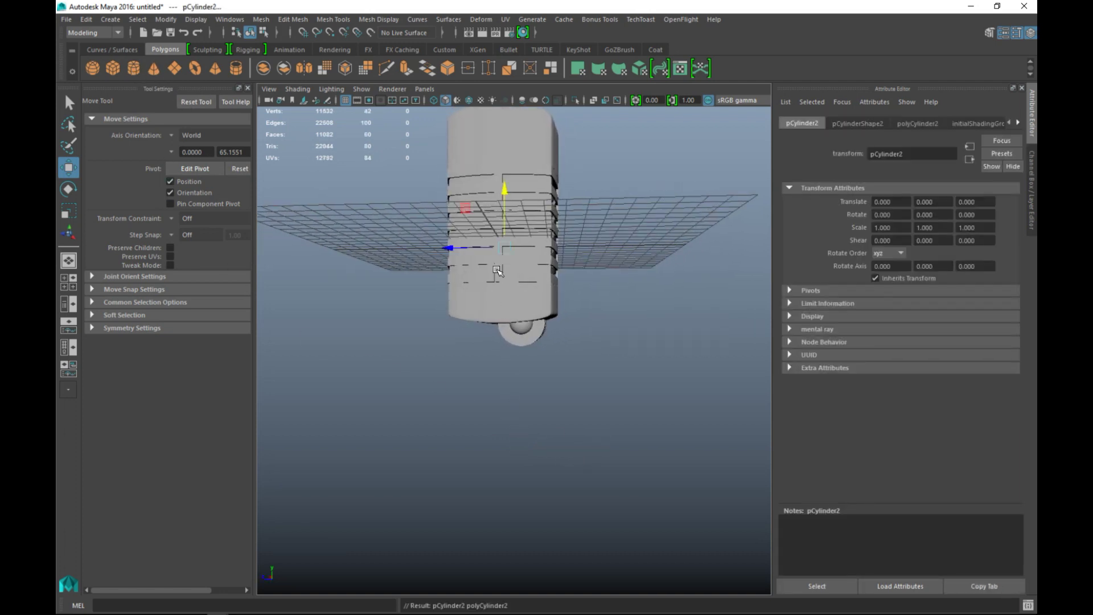
drag(508, 198, 581, 586)
Stretch the cylinder into a long, thin pole at about Scale X 0.760, Y 18.189 and Z 0.760
key(r)
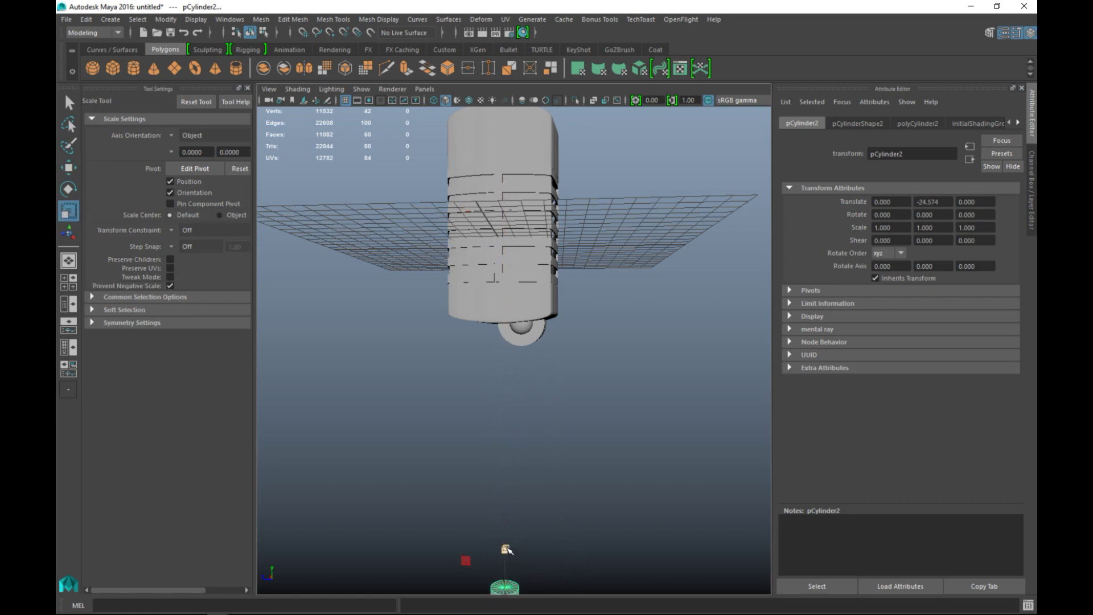
drag(506, 549, 514, 487)
drag(506, 550, 601, 489)
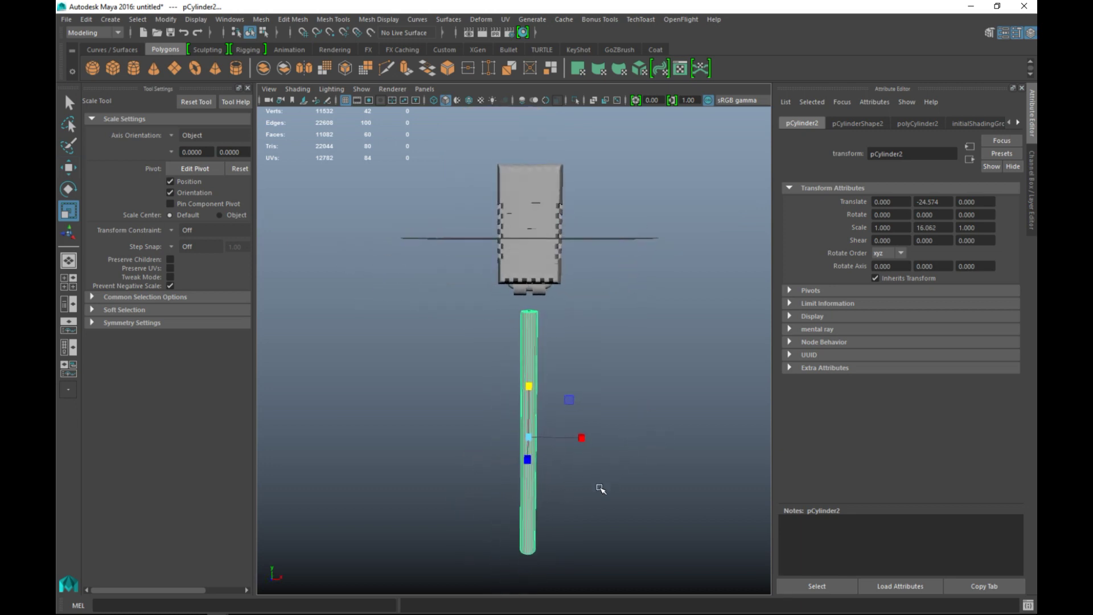
drag(530, 438, 502, 452)
drag(533, 386, 535, 360)
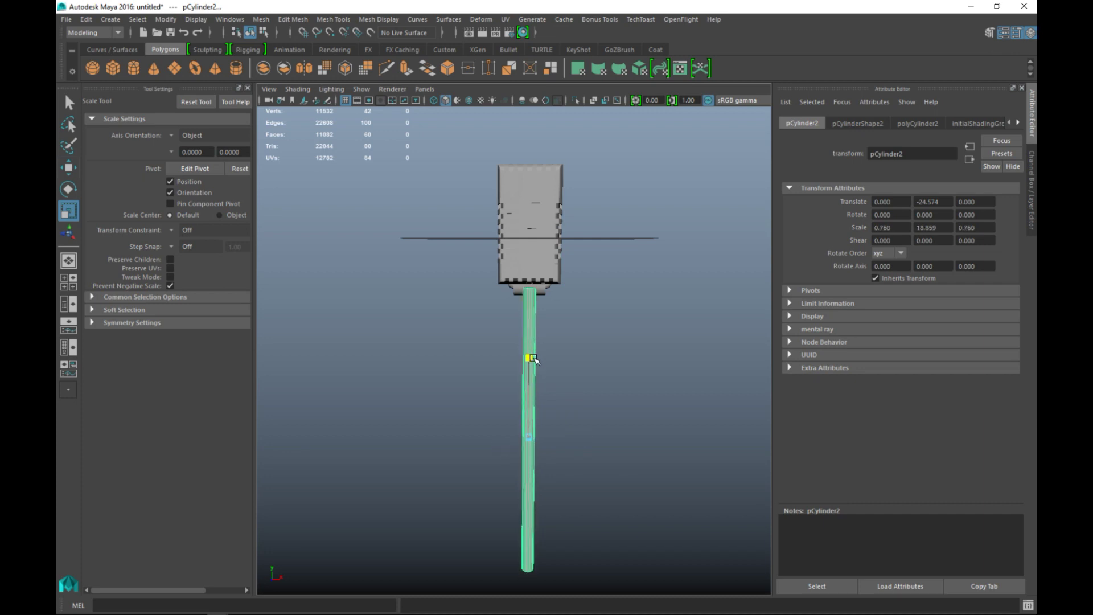
Move the pole under the mount in the side view to Translate Z -1.183
key(space)
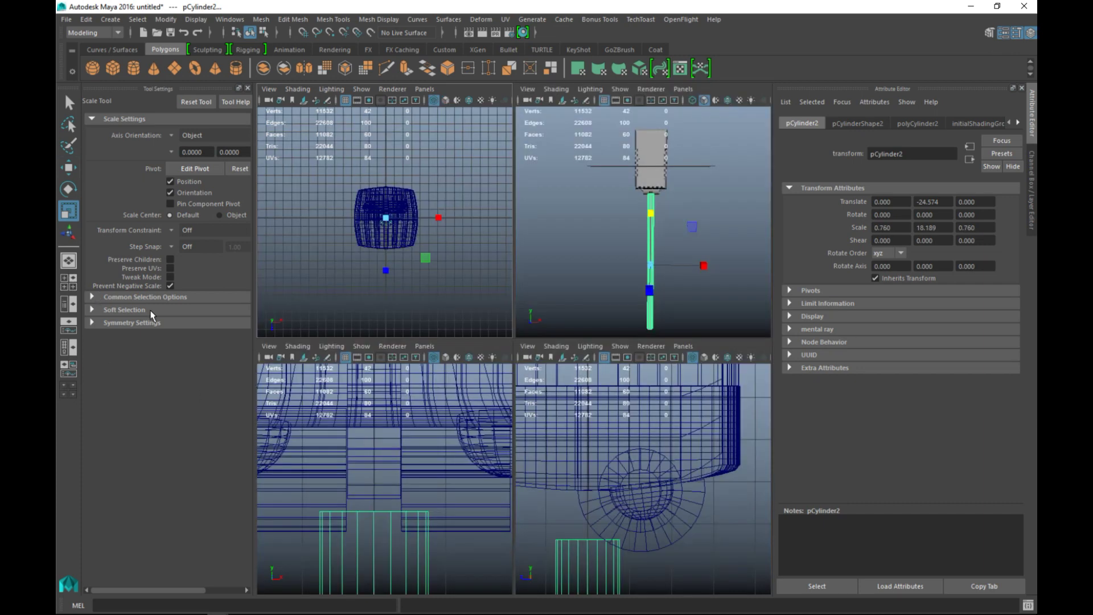
key(space)
alt+middle_drag(558, 493, 547, 419)
key(w)
scroll(523, 477, down, 4)
drag(437, 512, 449, 514)
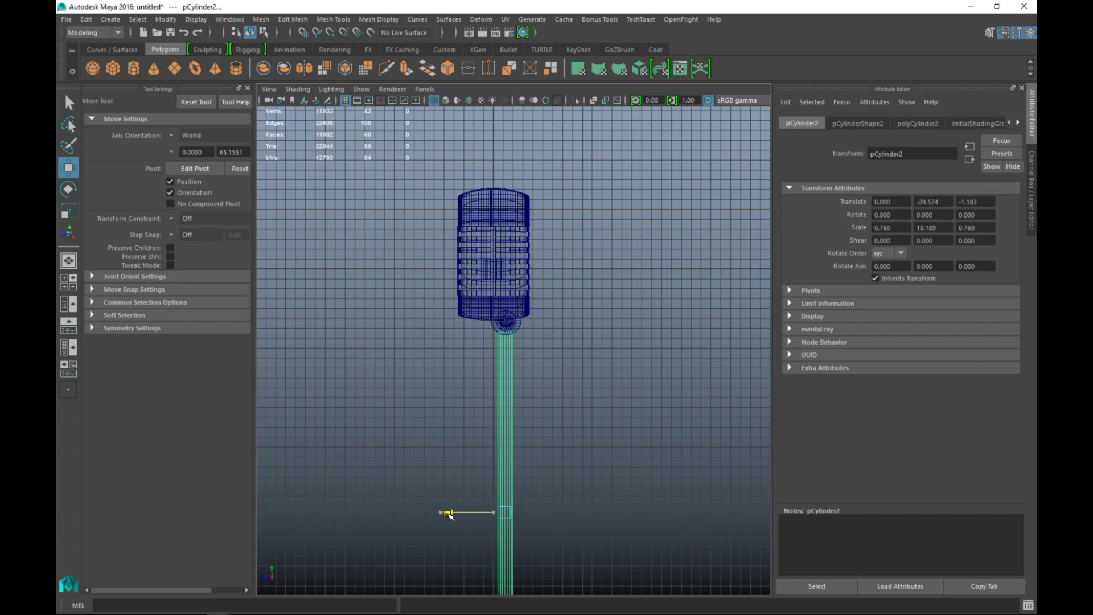
Scale the pole down uniformly to 0.659, 15.768, 0.659 and raise it to the mount at Translate Y -21.262
key(r)
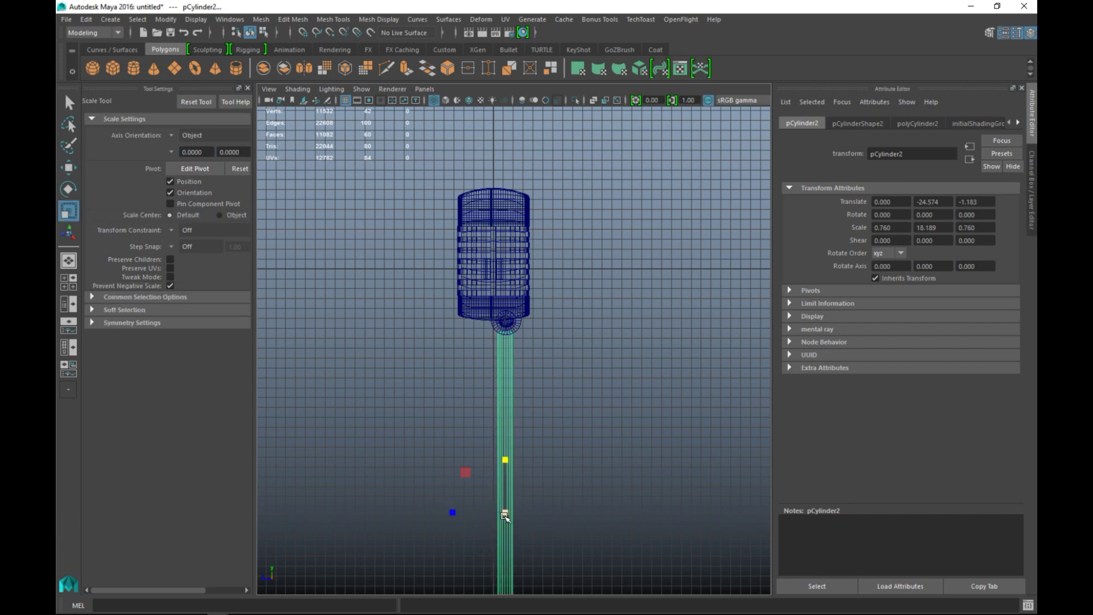
drag(504, 514, 483, 532)
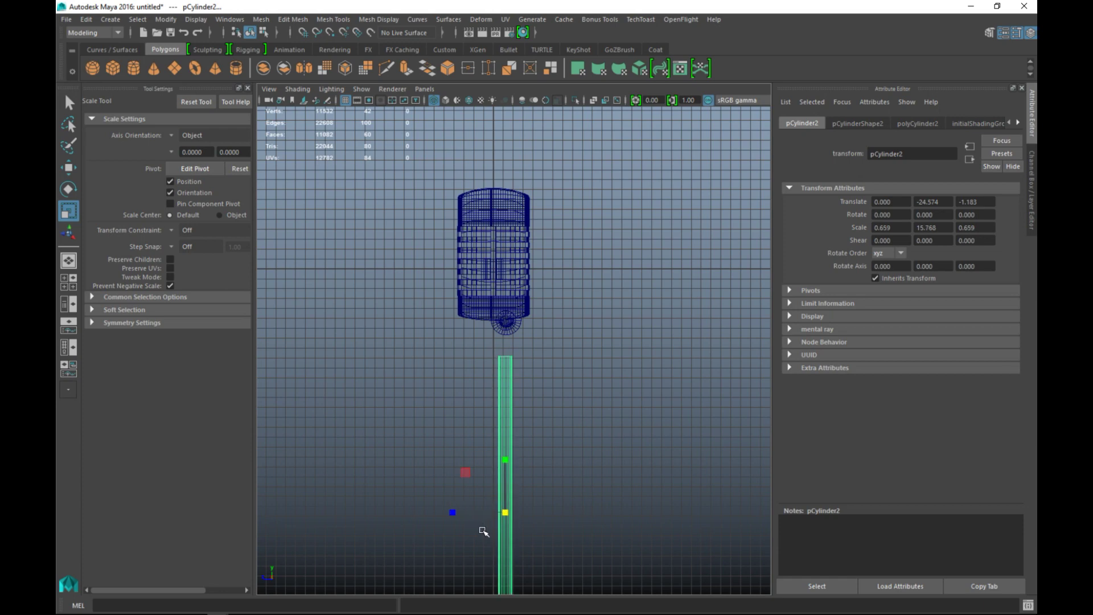
key(w)
drag(505, 456, 508, 424)
key(f)
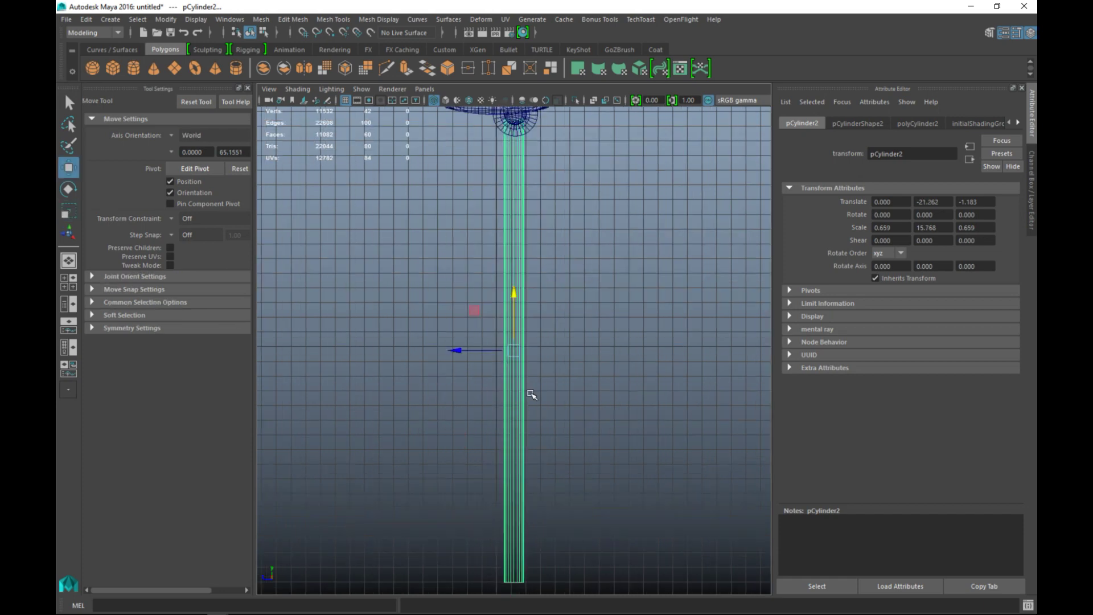
Move the pole's pivot up along Y to near its top end, just below the mount
click(248, 88)
alt+middle_drag(535, 322, 547, 507)
key(Insert)
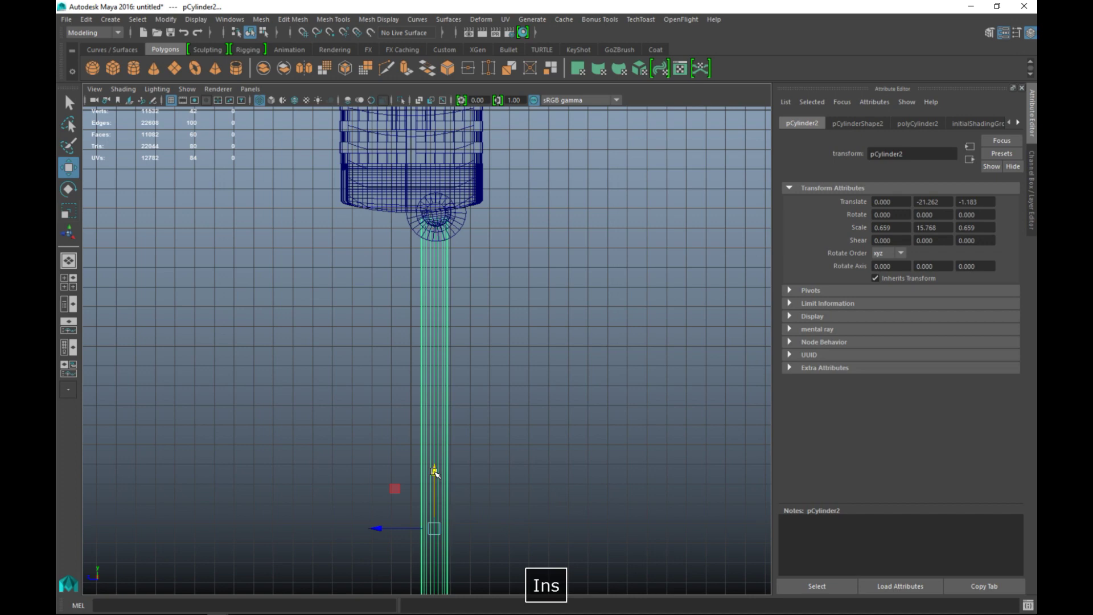
drag(435, 471, 442, 201)
key(Insert)
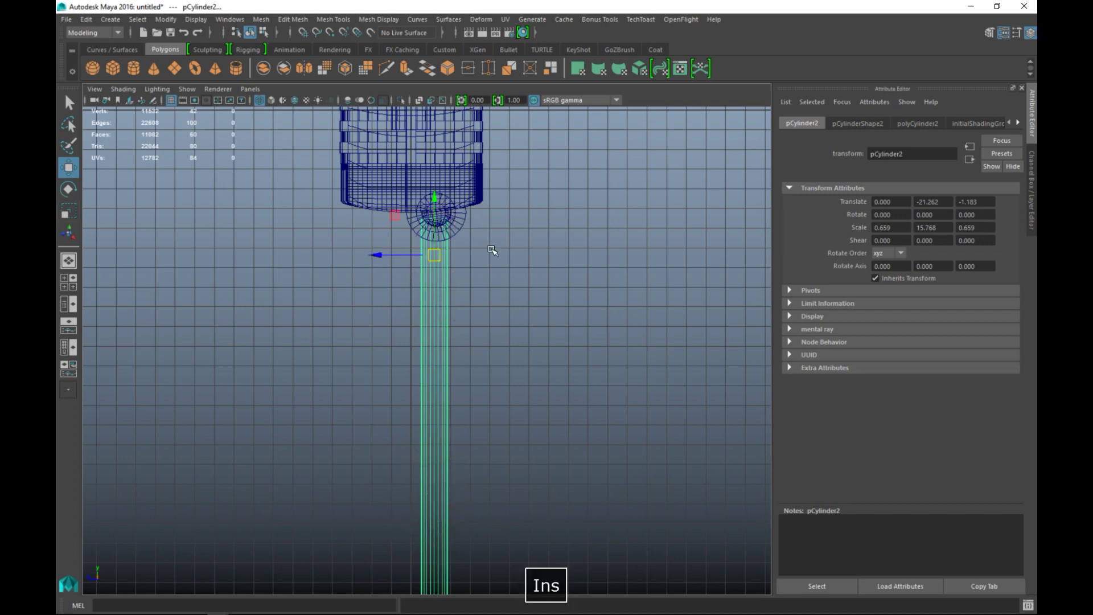
key(f)
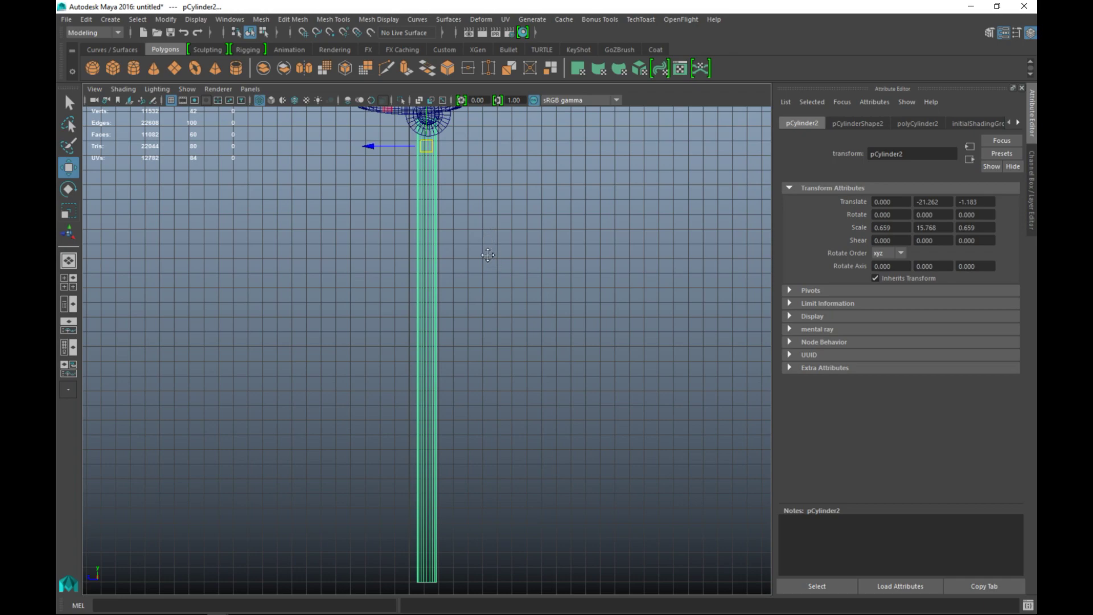
Align the pole with the mount in the side view by moving it to Translate Z -1.305
alt+middle_drag(488, 255, 535, 450)
scroll(551, 418, up, 8)
alt+middle_drag(571, 357, 481, 452)
scroll(505, 431, up, 3)
scroll(509, 428, up, 2)
alt+middle_drag(586, 447, 498, 407)
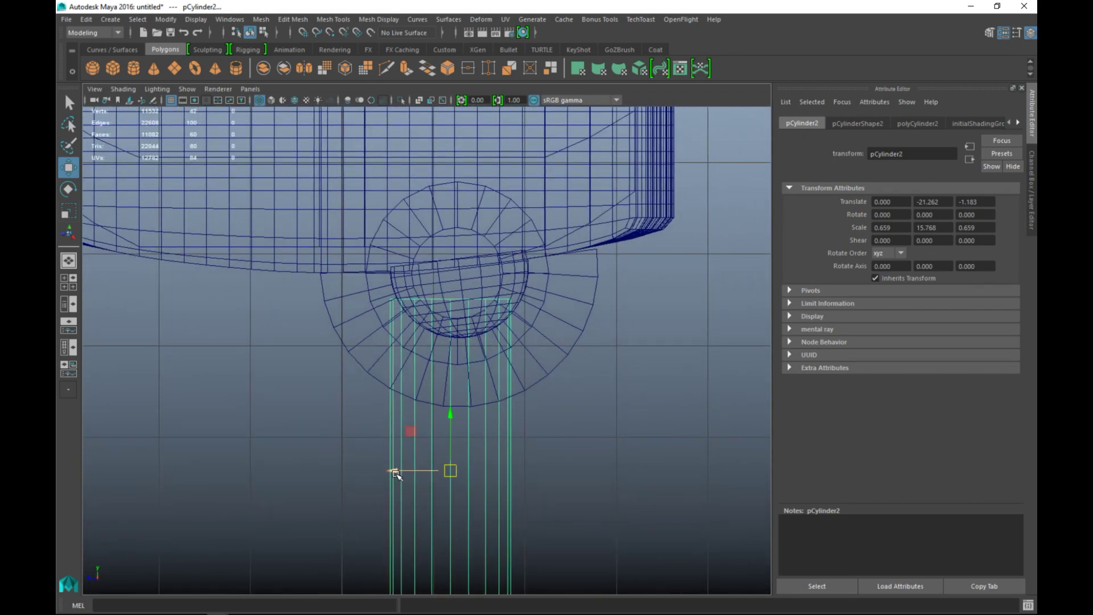
drag(396, 473, 407, 479)
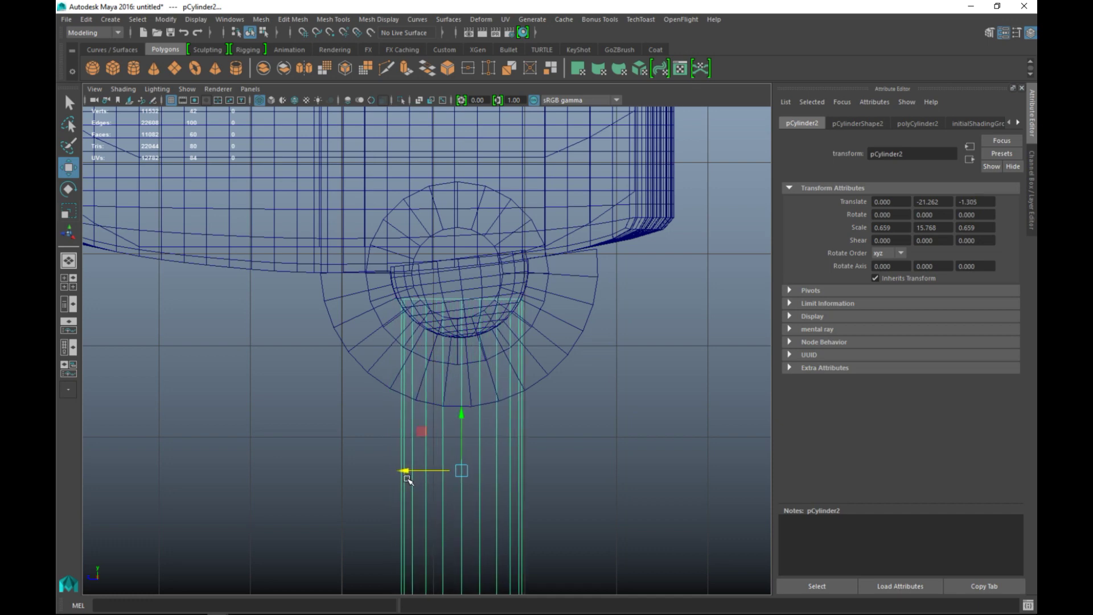
Smooth the pole mesh with one division level in the perspective view
click(68, 282)
key(space)
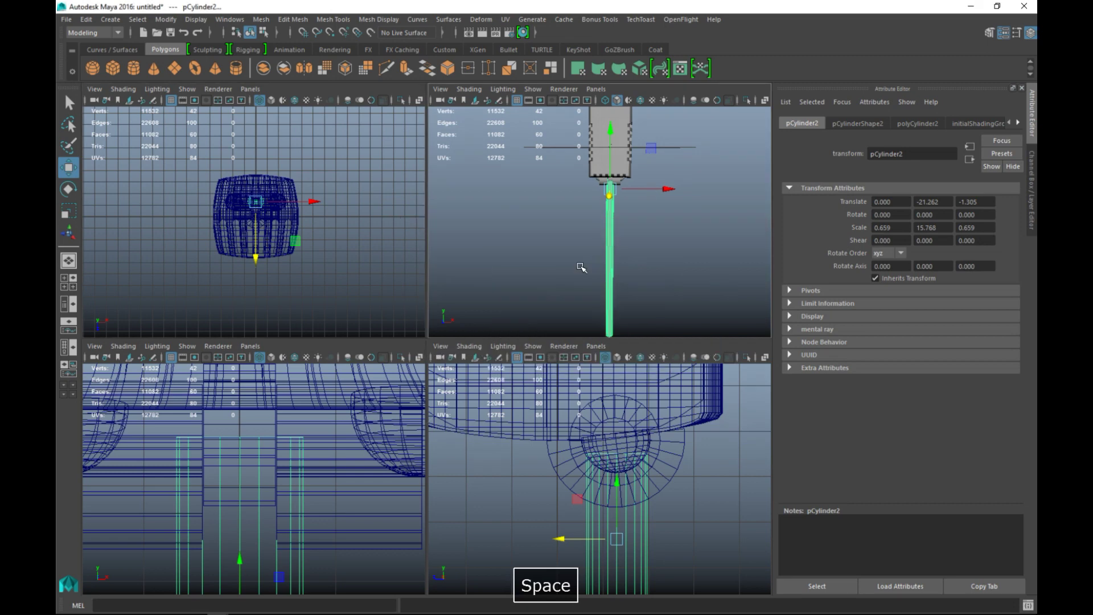
key(f)
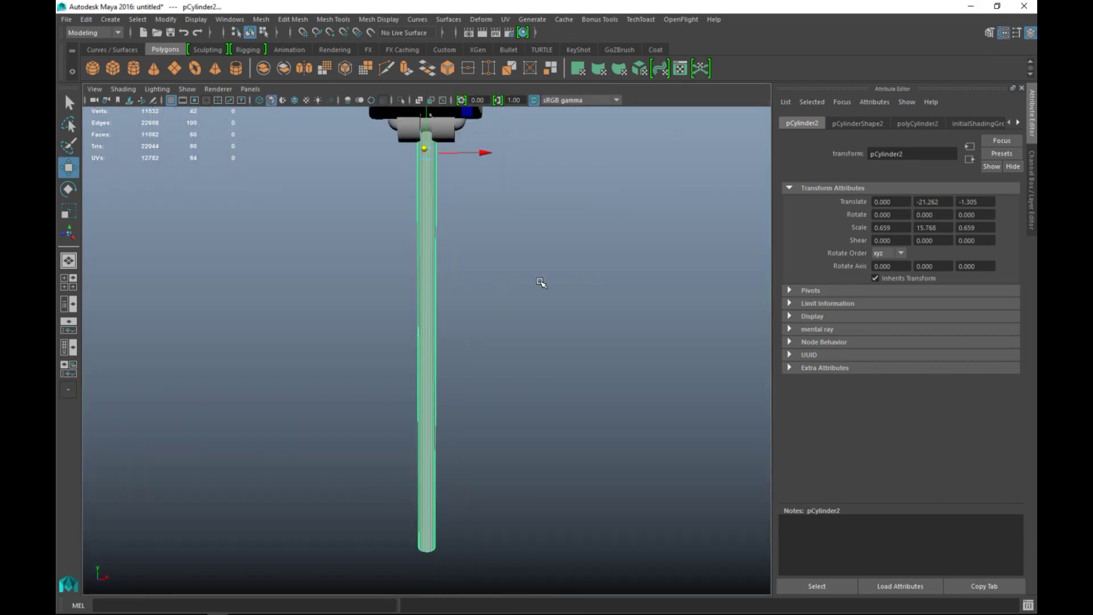
alt+middle_drag(539, 260, 554, 459)
scroll(572, 458, up, 8)
alt+drag(544, 464, 431, 448)
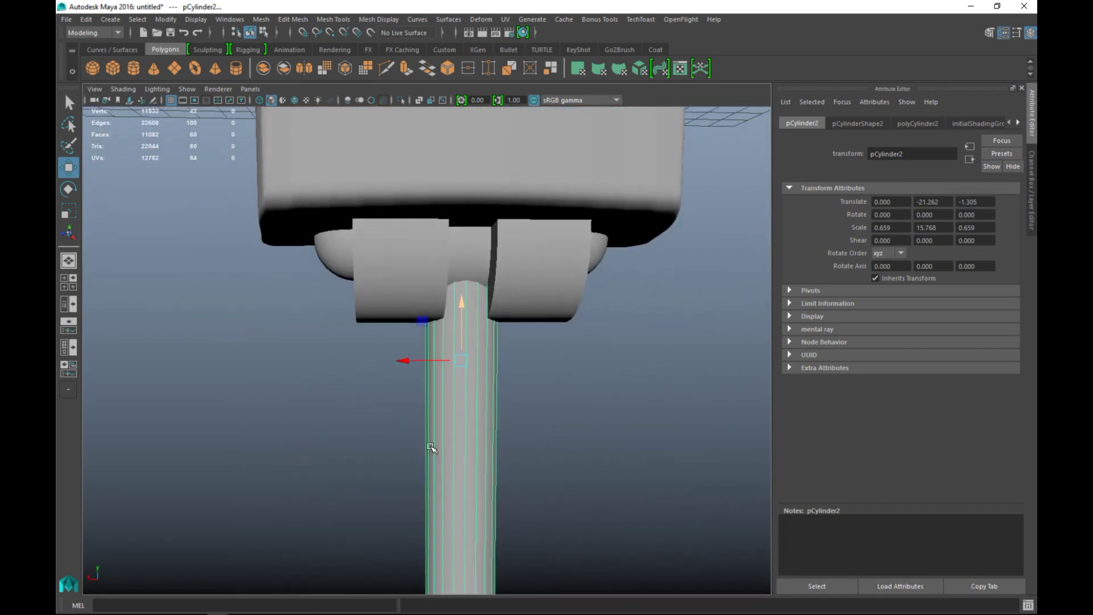
key(3)
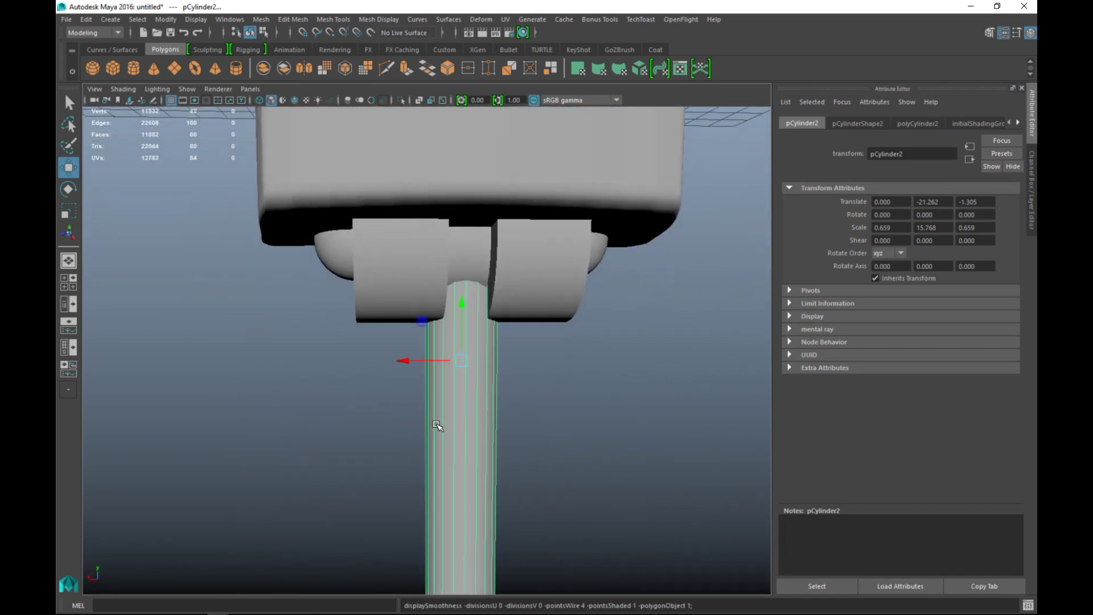
click(260, 20)
click(298, 120)
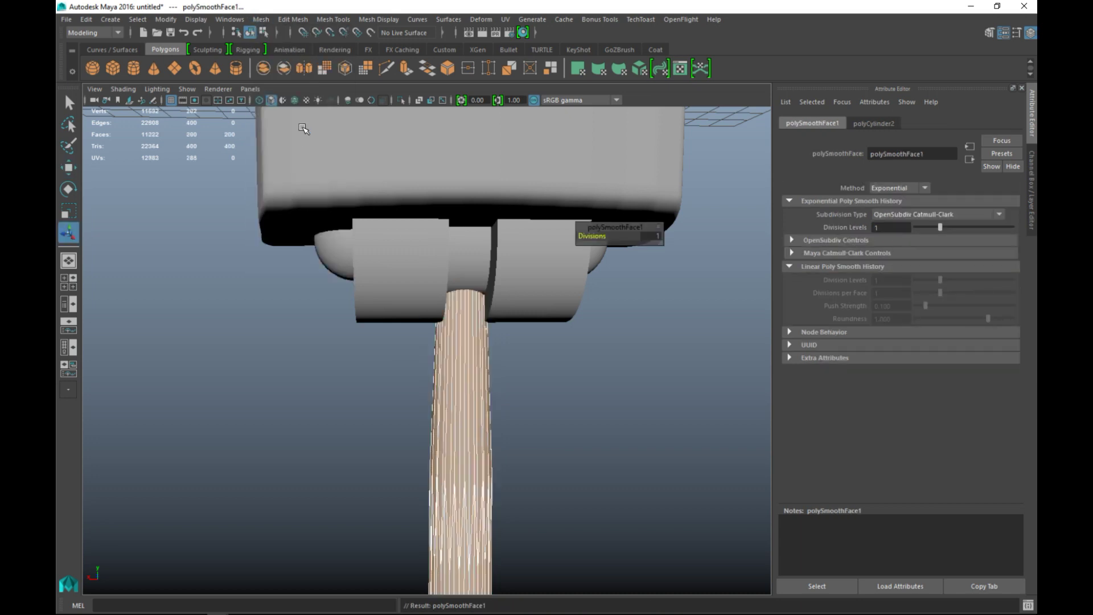
Check the smoothed pole along its full length and undo the smoothing
click(561, 378)
scroll(559, 383, down, 3)
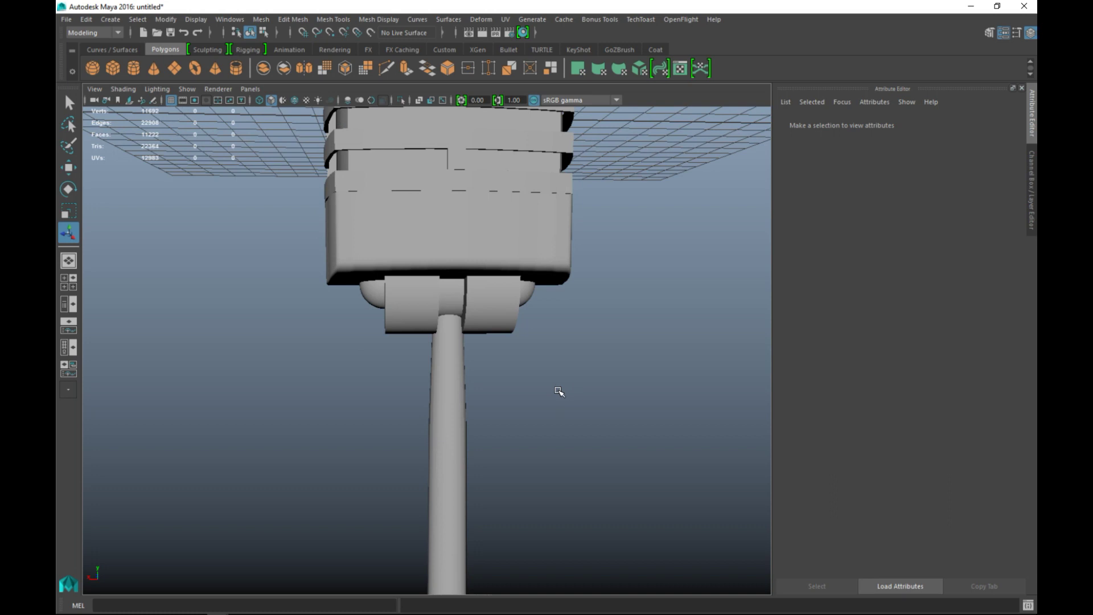
scroll(545, 425, down, 3)
alt+drag(539, 449, 634, 328)
alt+middle_drag(615, 390, 605, 409)
scroll(473, 381, up, 1)
click(453, 371)
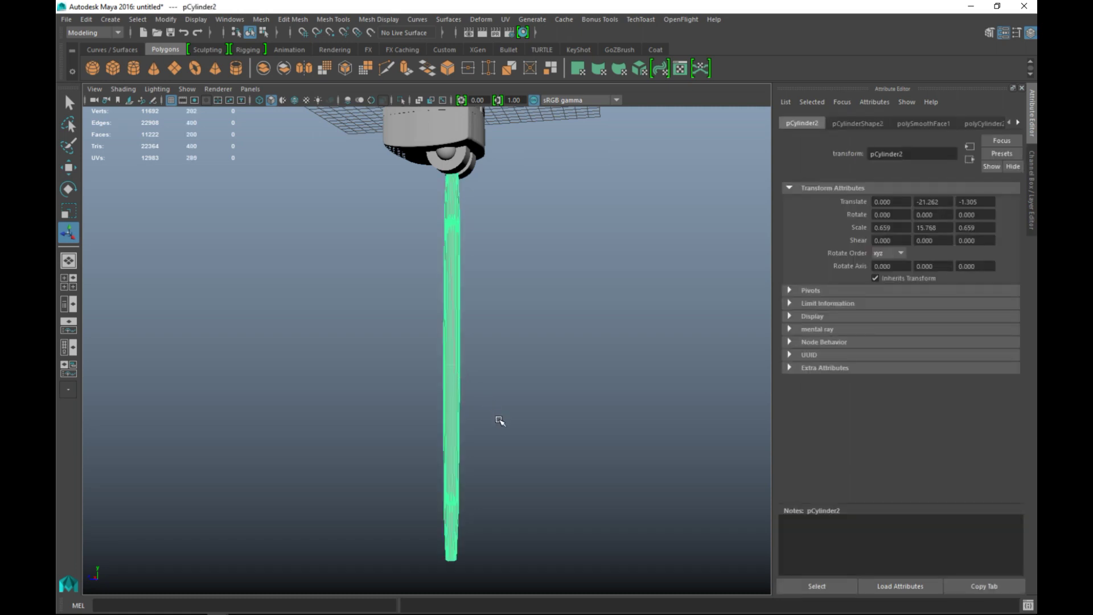
key(ctrl+z)
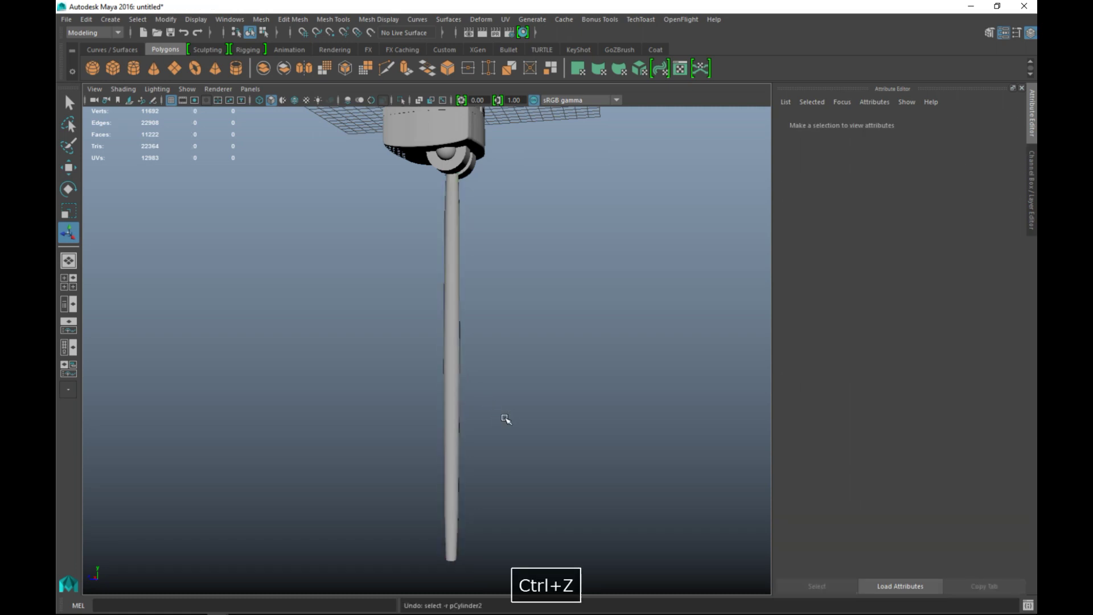
key(ctrl+z)
Set Insert Edge Loop to equal distance from edge and add a loop close to the pole's bottom end
alt+middle_drag(537, 437, 524, 307)
click(331, 22)
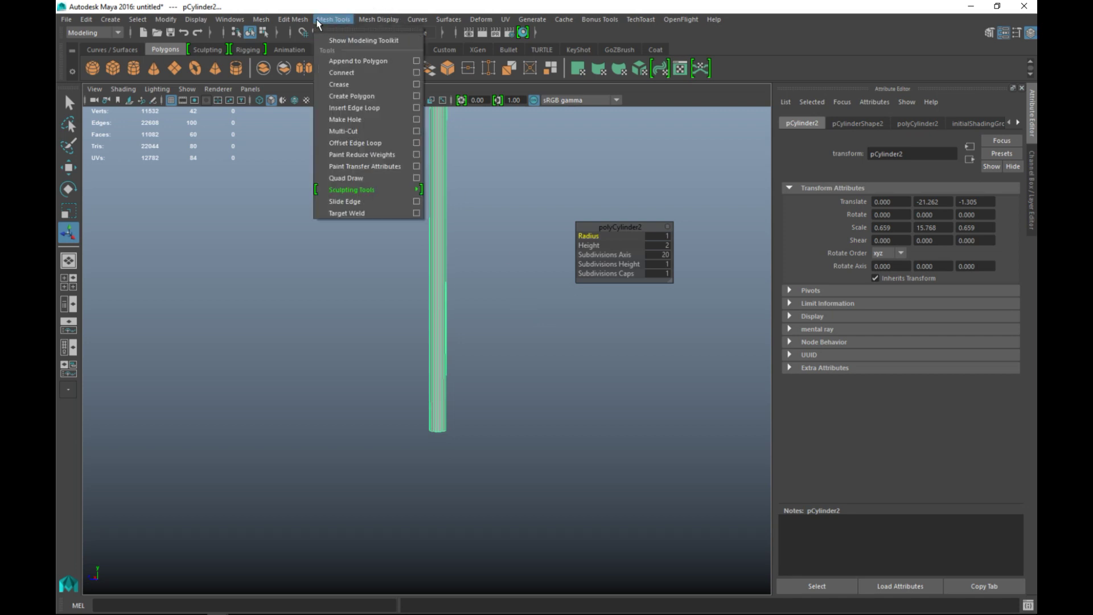
mouse_move(308, 20)
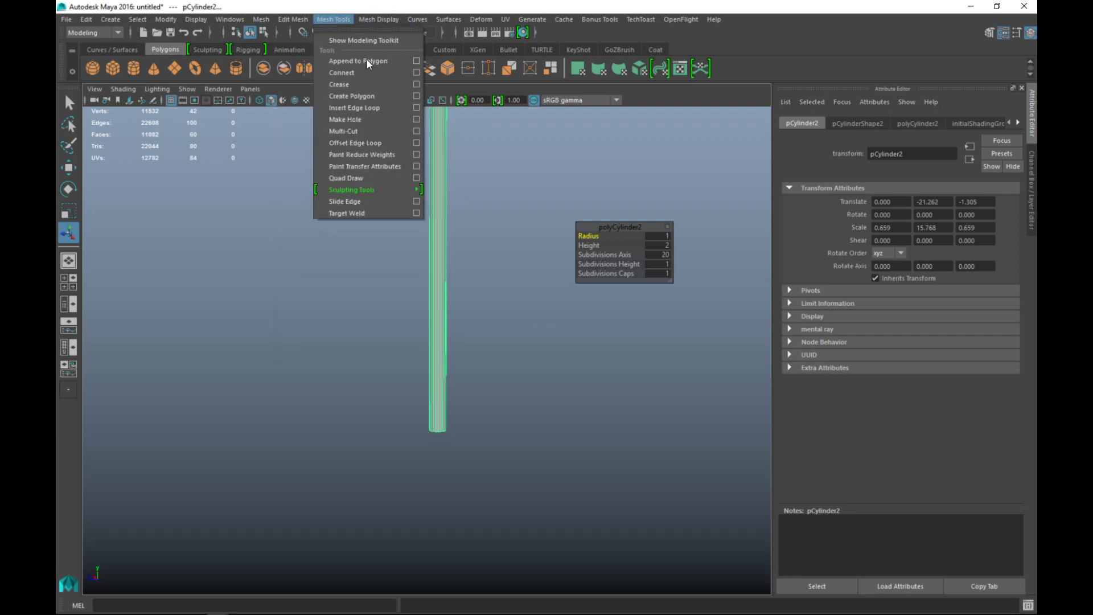
click(416, 108)
click(169, 174)
scroll(478, 441, up, 5)
drag(539, 498, 540, 539)
Insert an edge loop close to the pole's top end in wireframe display
alt+middle_drag(564, 311, 541, 536)
alt+middle_drag(562, 301, 605, 420)
alt+middle_drag(598, 325, 604, 461)
alt+drag(605, 462, 539, 396)
key(4)
scroll(593, 442, up, 3)
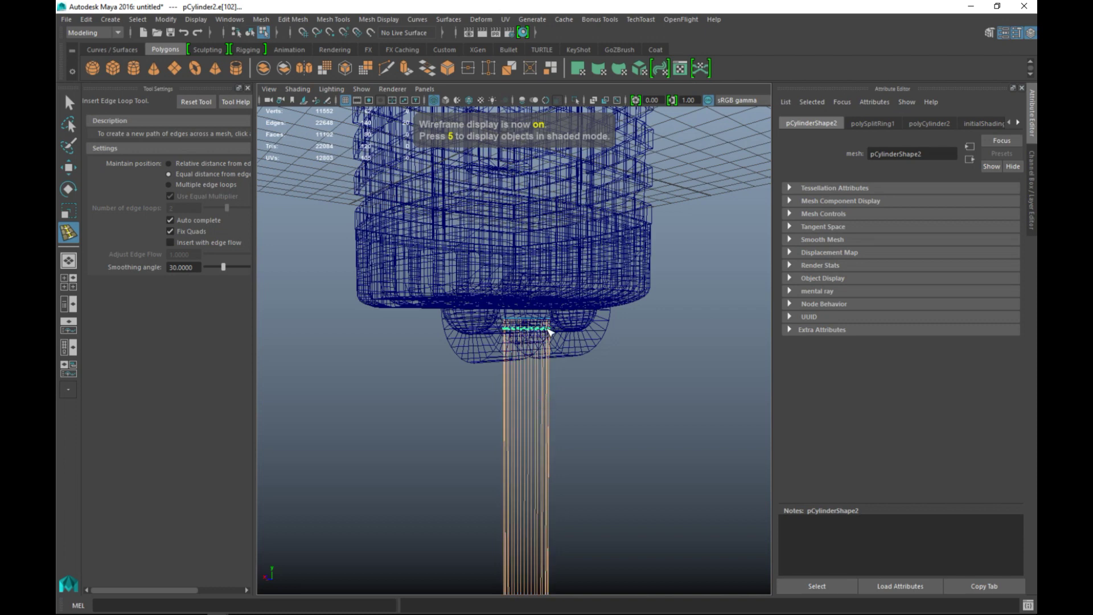
click(552, 325)
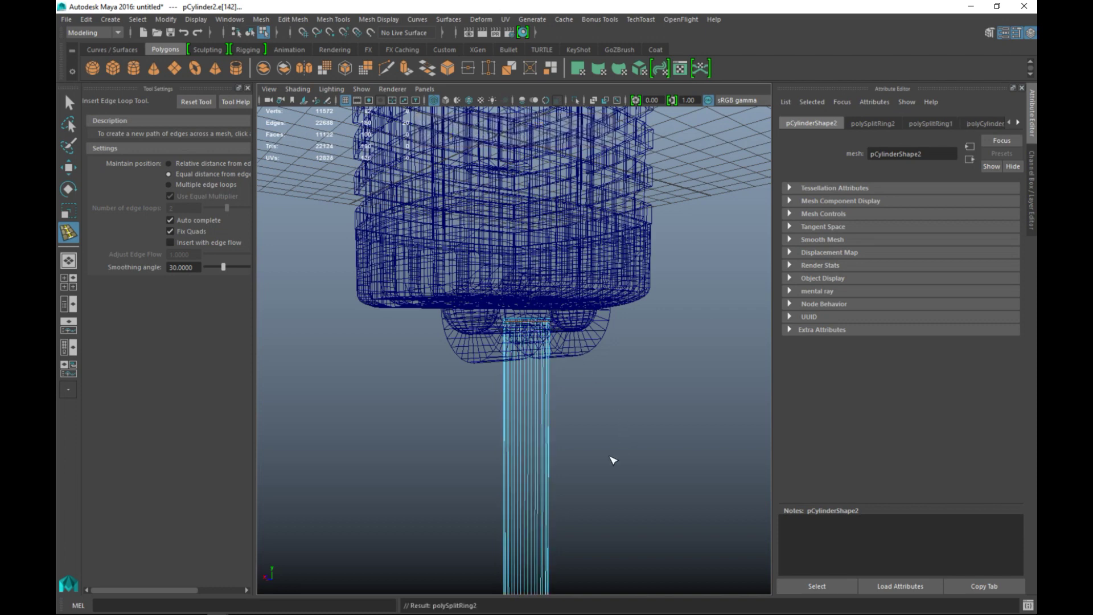
Return the pole to object mode and smooth its mesh with one division level
key(q)
click(538, 429)
right_drag(539, 265, 591, 255)
right_drag(532, 391, 591, 251)
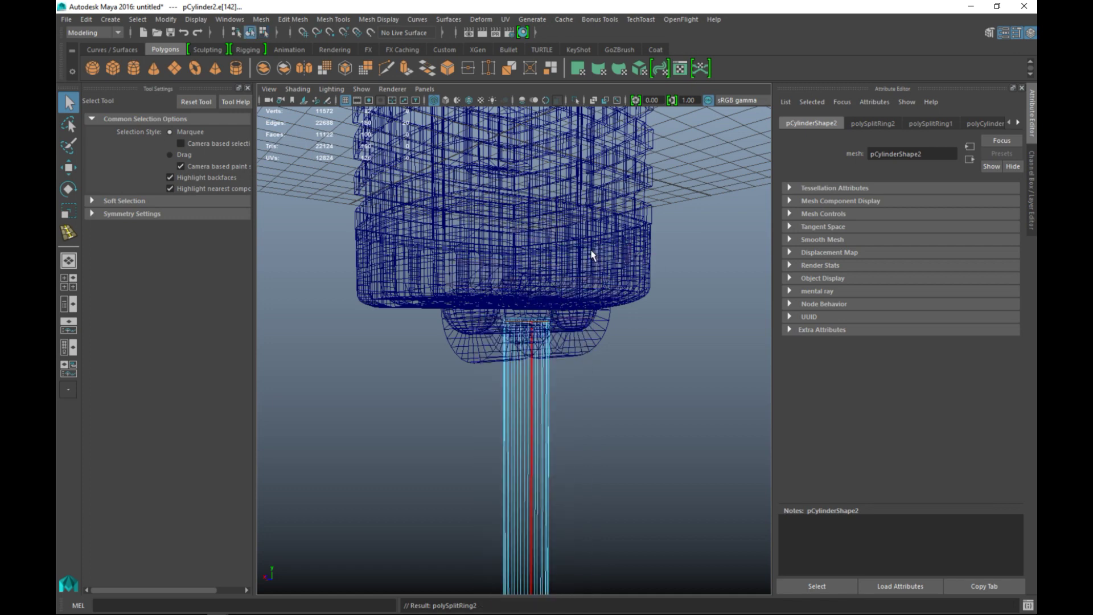
click(549, 472)
click(261, 19)
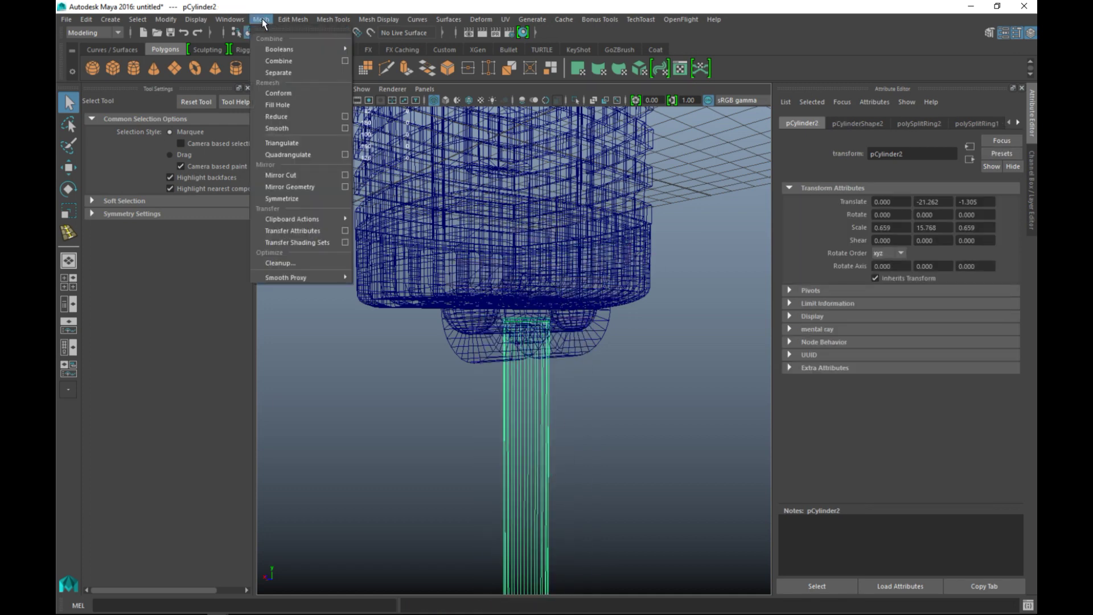
click(295, 120)
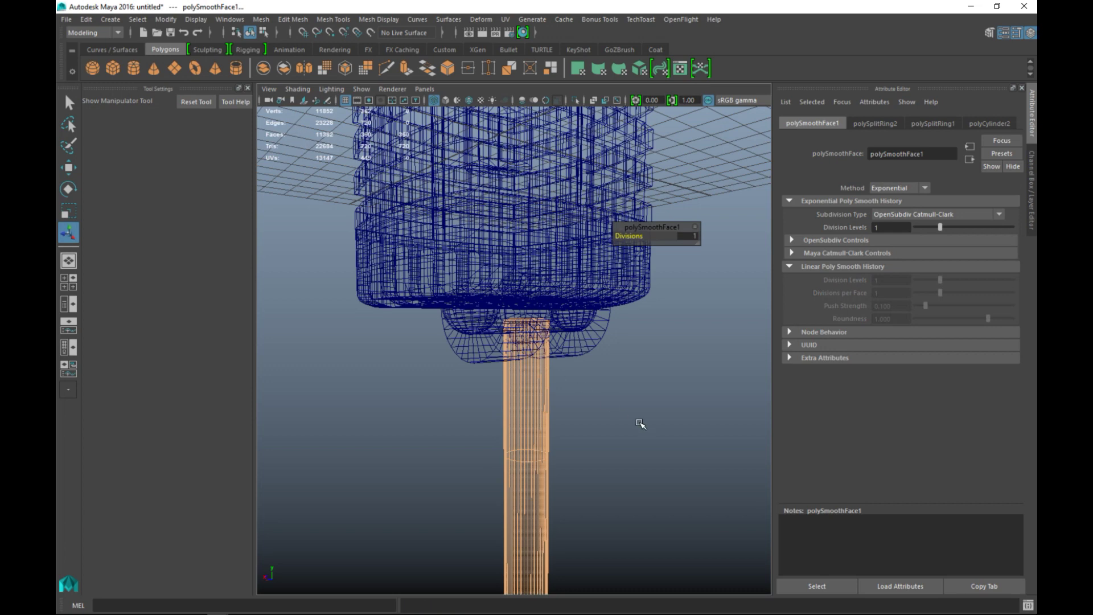
click(638, 422)
Delete the leftover small cylinder inside the microphone body
click(68, 282)
key(space)
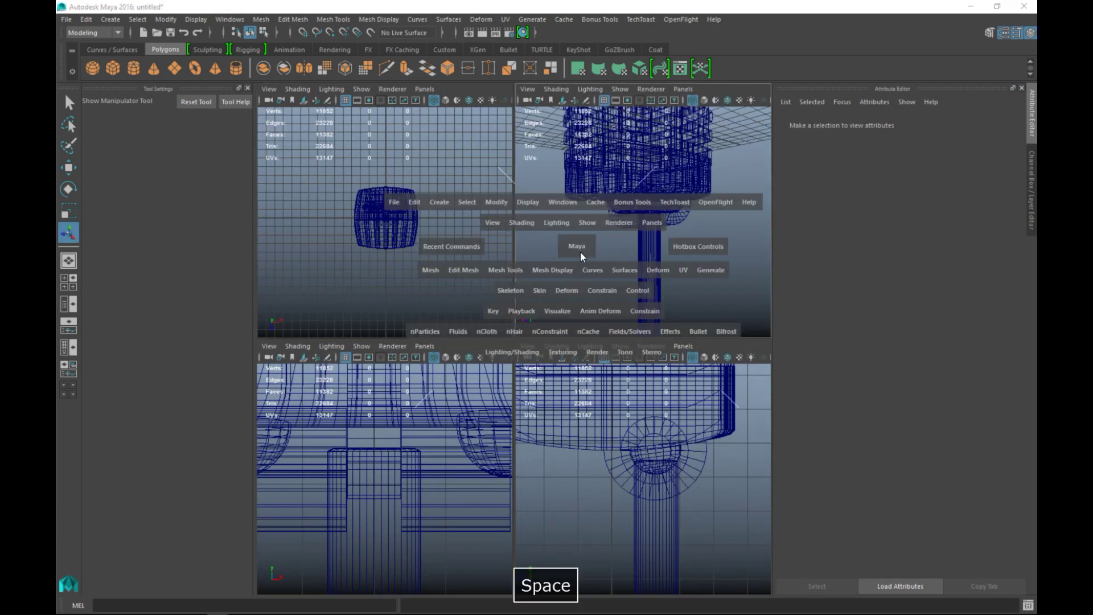
alt+drag(532, 442, 560, 440)
click(494, 215)
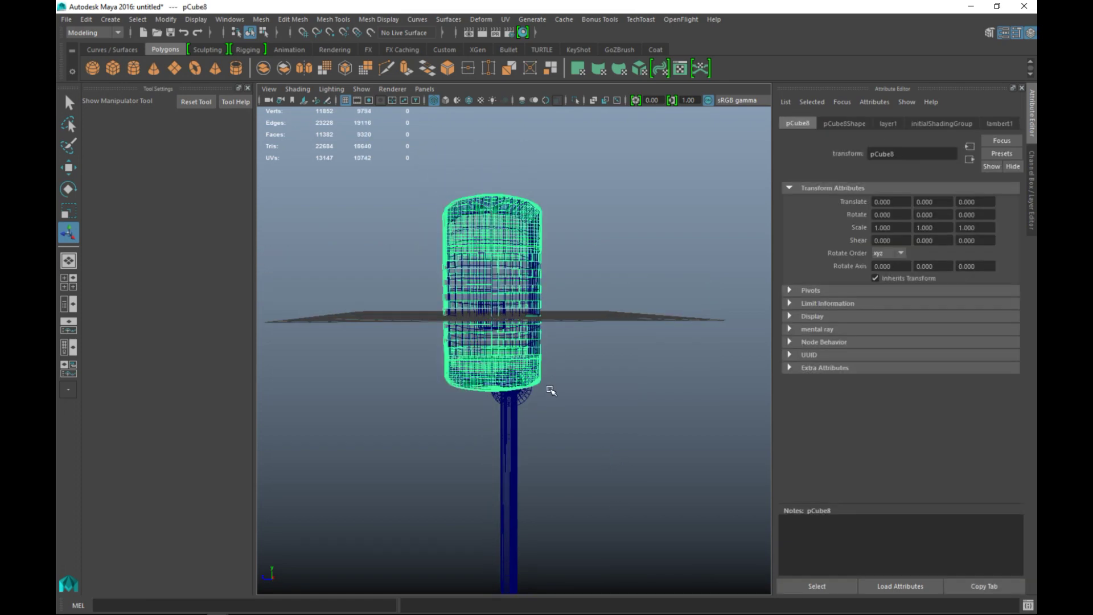
scroll(588, 410, up, 1)
scroll(588, 422, up, 1)
scroll(564, 350, up, 2)
scroll(531, 493, up, 2)
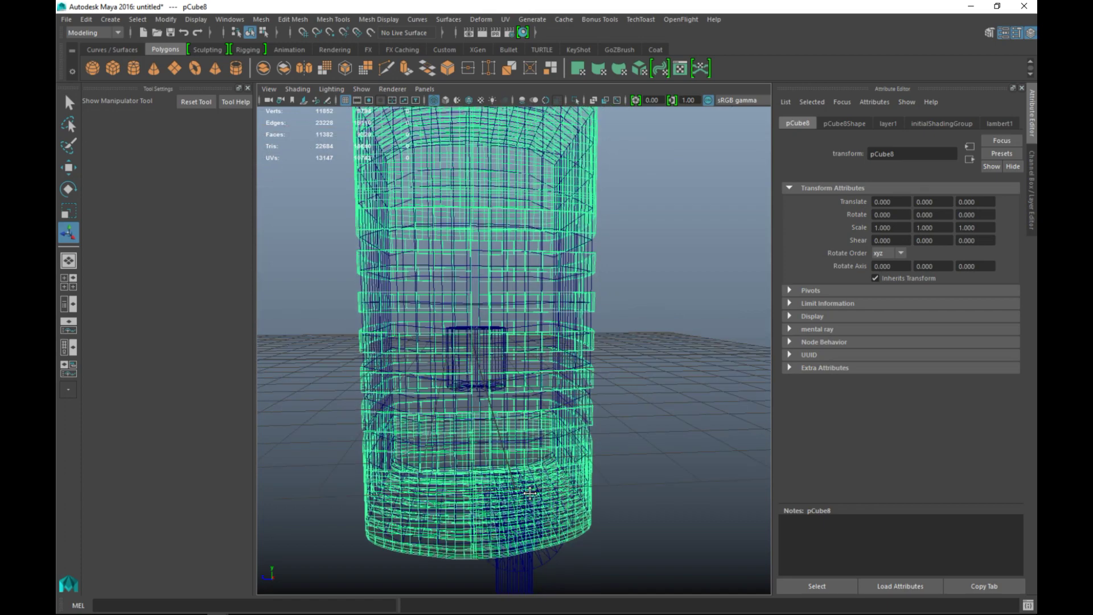
scroll(531, 493, up, 3)
click(396, 291)
scroll(420, 325, down, 4)
key(Delete)
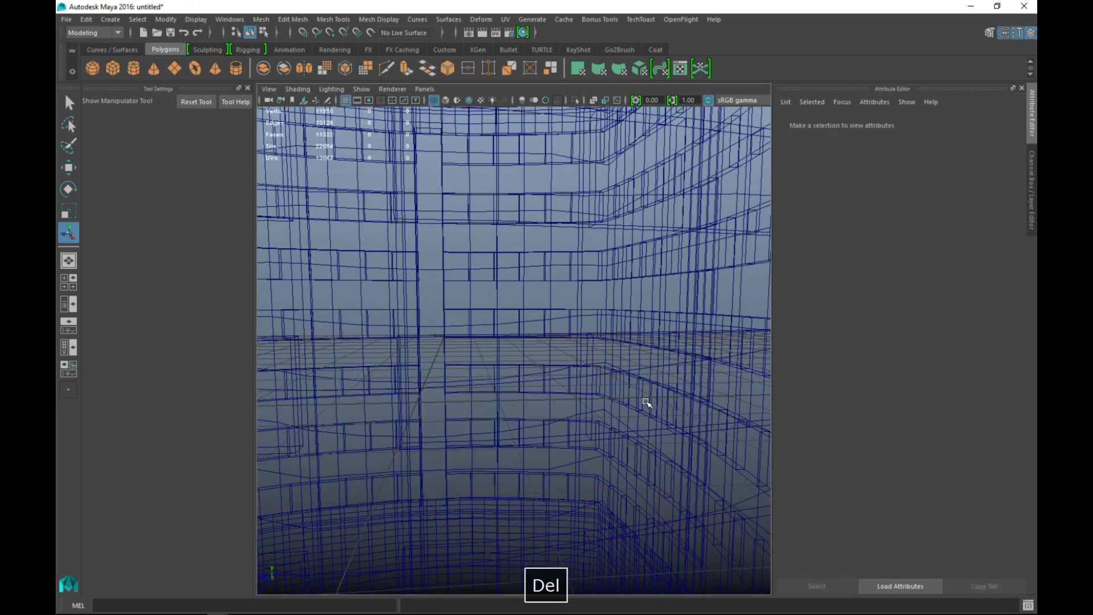
Select all microphone and mount parts except the pole and combine them into one mesh
scroll(578, 414, down, 5)
alt+drag(578, 414, 563, 470)
drag(384, 207, 577, 395)
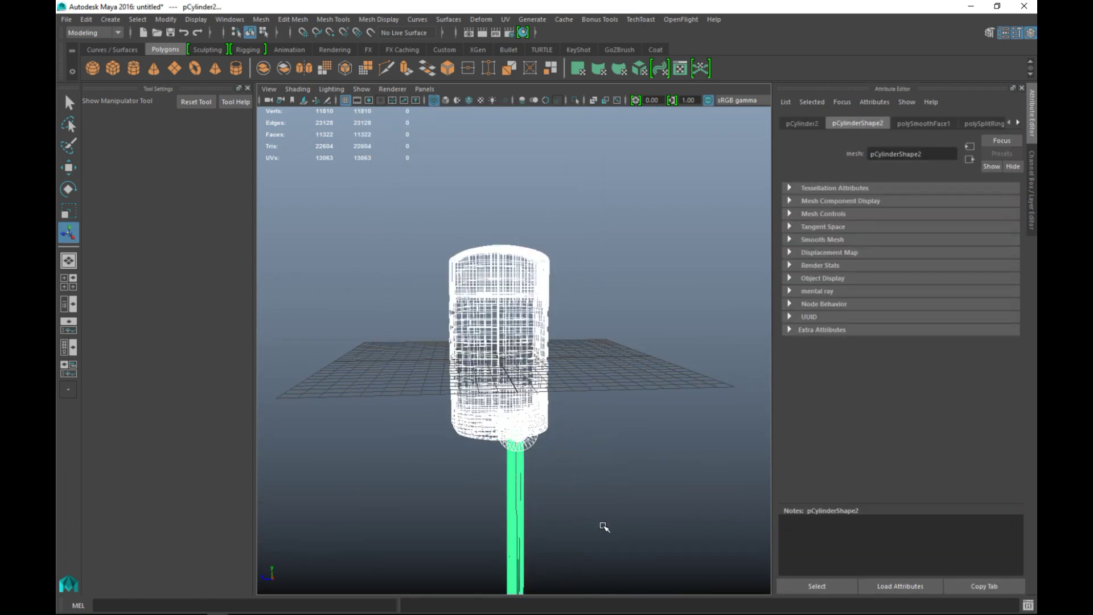
click(512, 505)
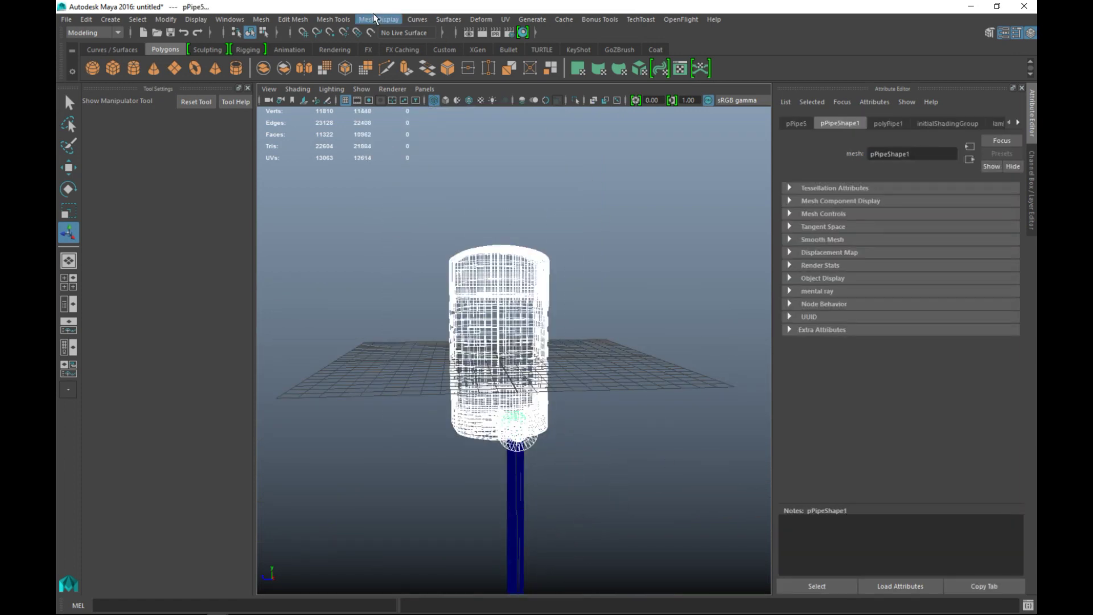
click(261, 19)
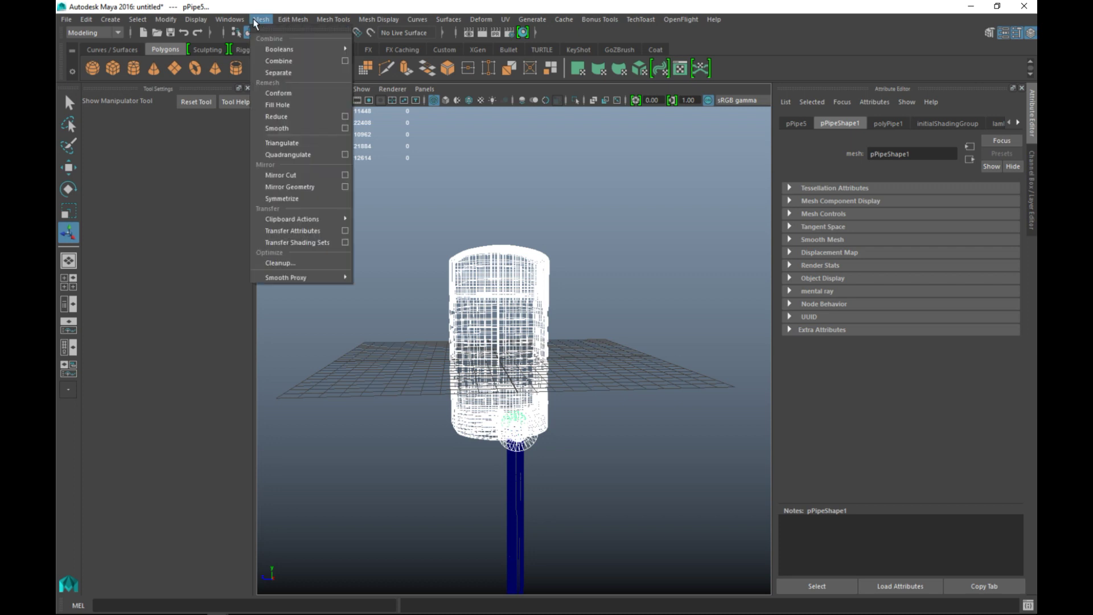
click(282, 61)
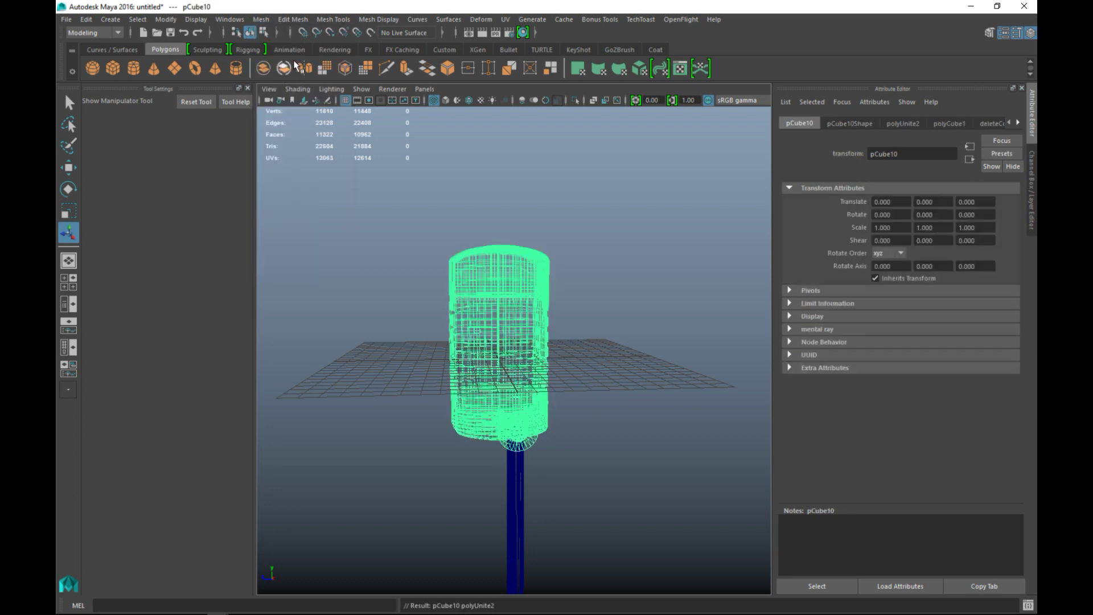
Center the pivot of the combined microphone mesh and show it in the side view
click(68, 282)
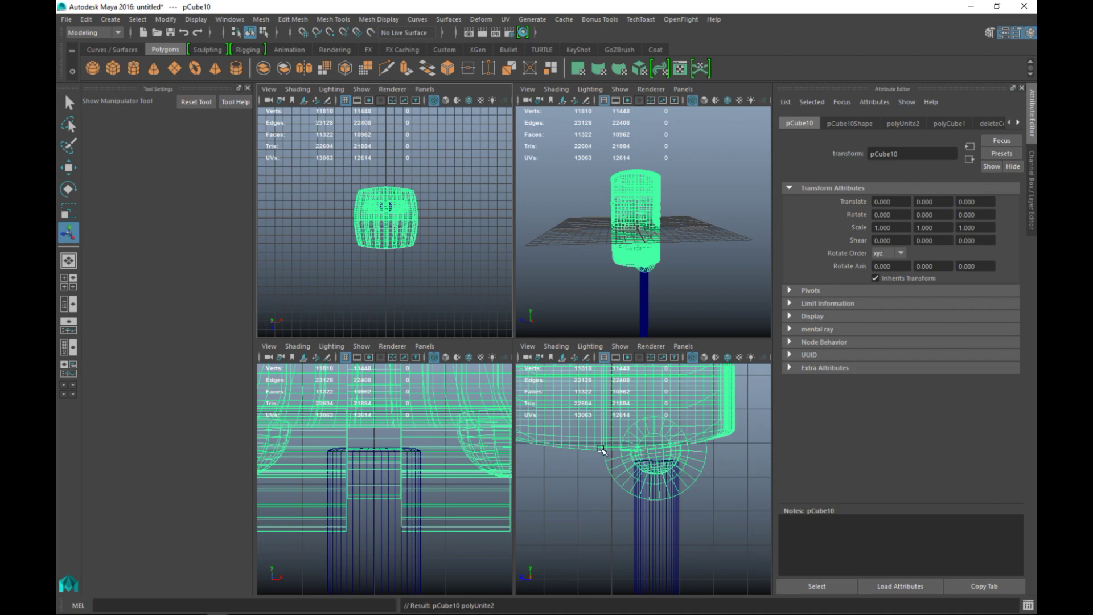
key(space)
scroll(570, 387, down, 5)
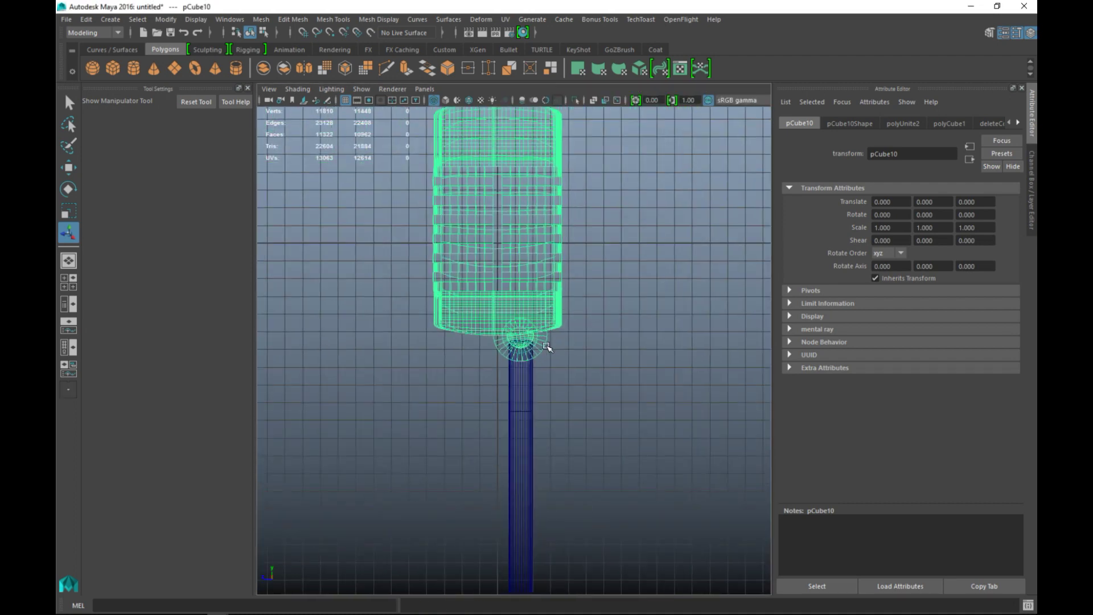
scroll(544, 353, down, 3)
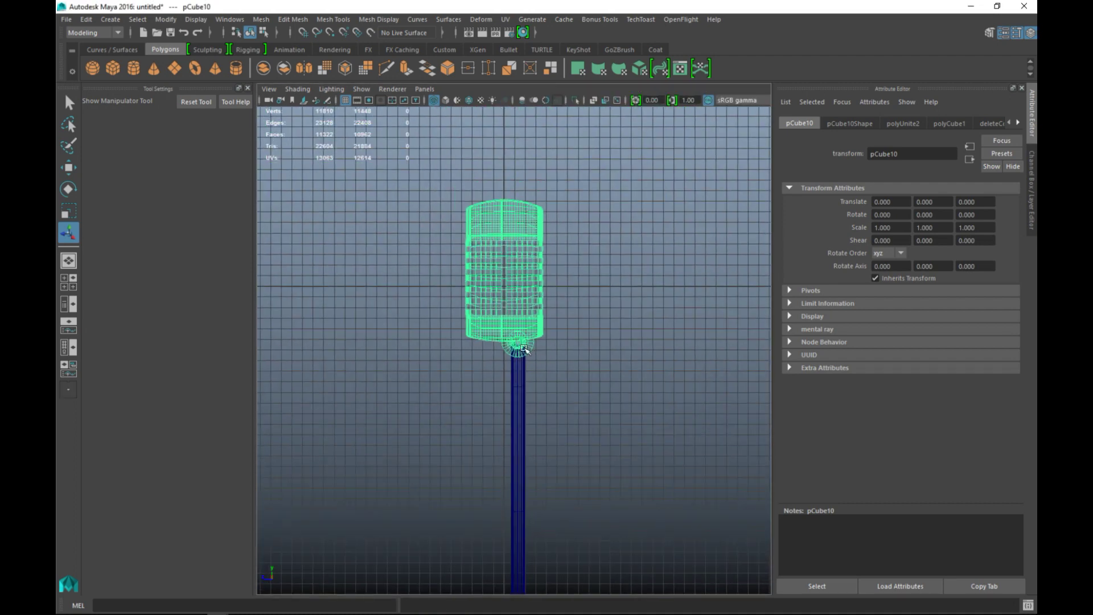
click(165, 19)
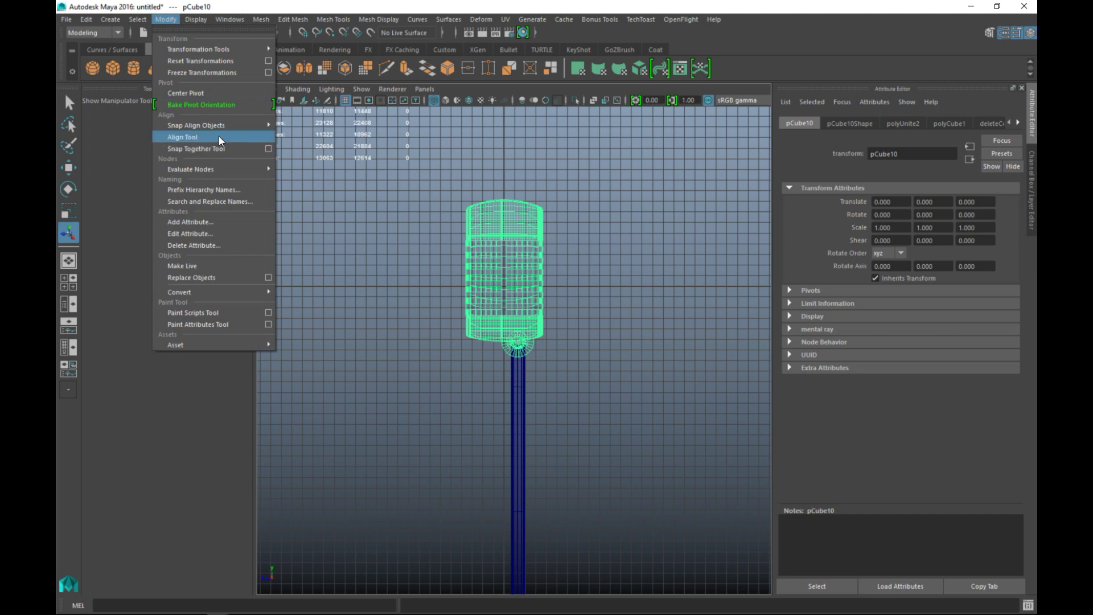
click(199, 105)
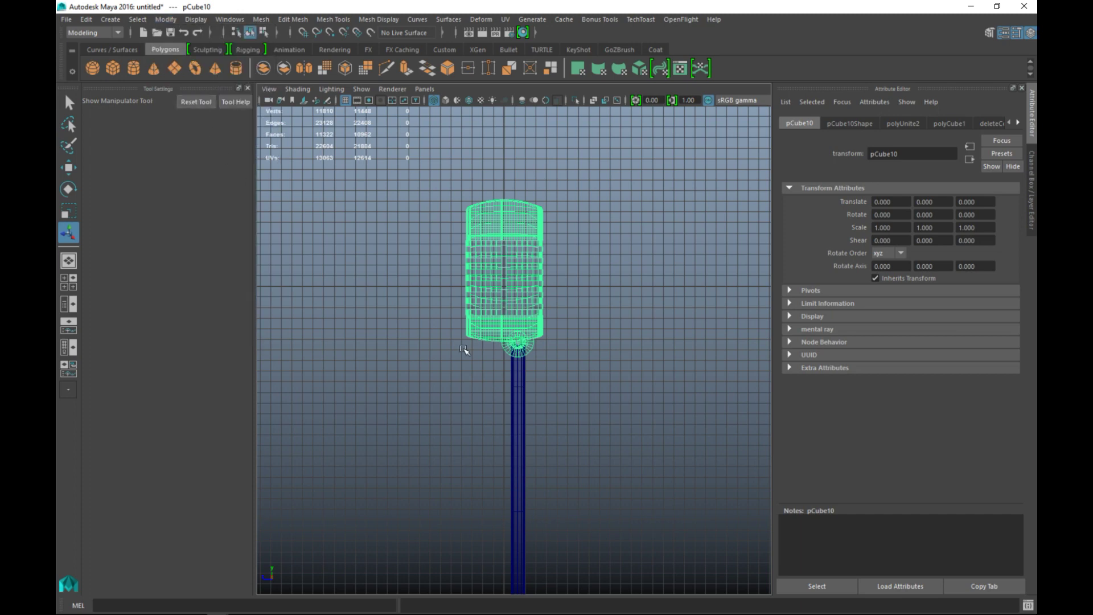
Move the combined microphone mesh's pivot down to the mount joint at the top of the pole
key(w)
scroll(550, 366, up, 2)
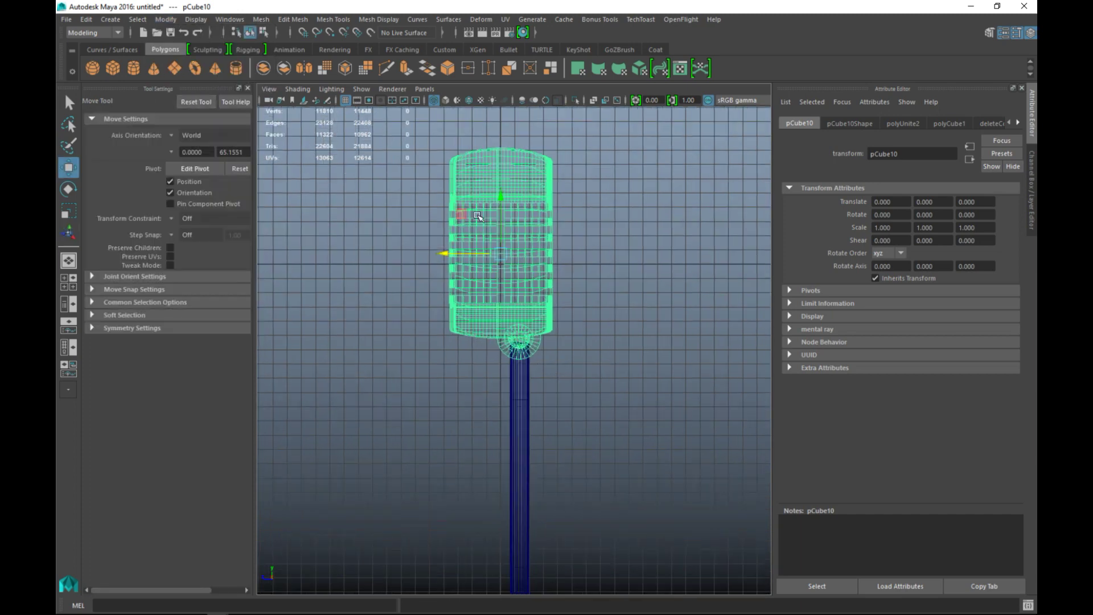
key(Insert)
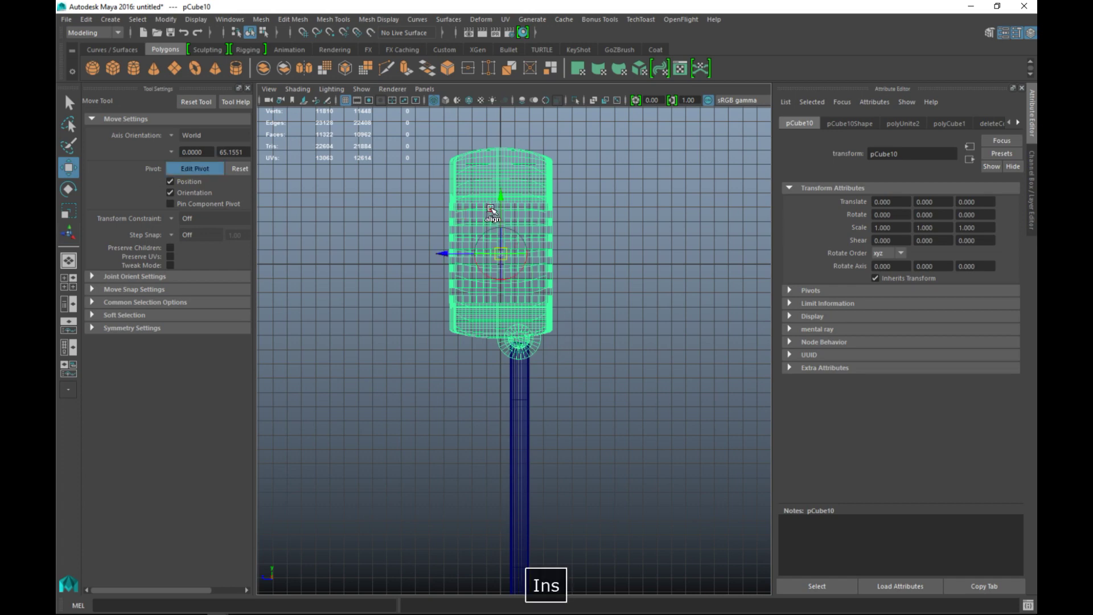
drag(501, 200, 501, 279)
mouse_move(465, 340)
mouse_down()
mouse_move(442, 339)
mouse_move(459, 348)
mouse_up()
key(f)
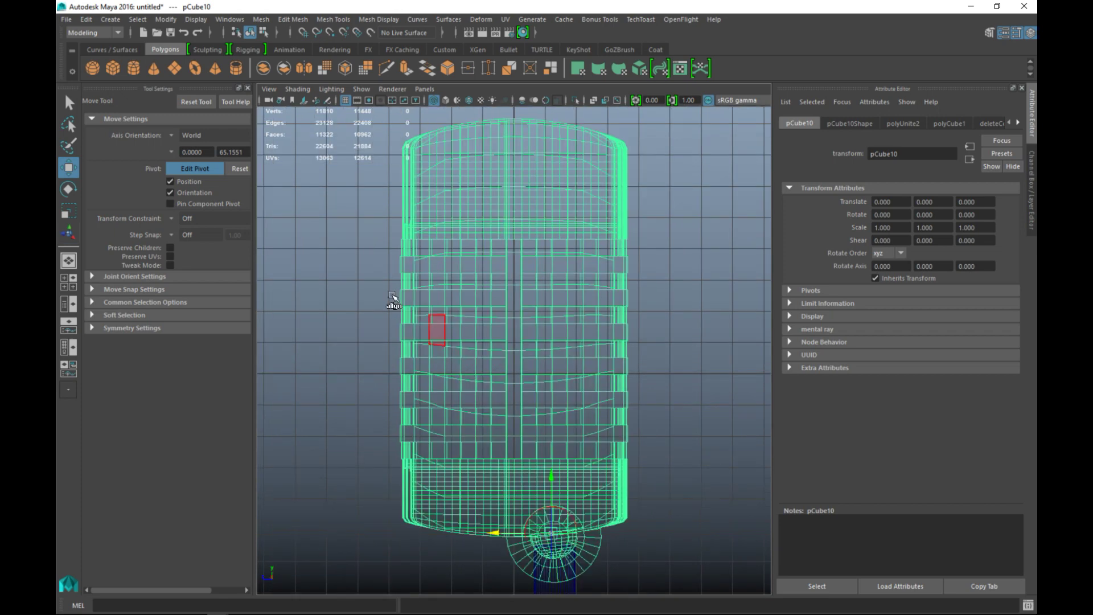
Close the tool settings and attribute editor, and fine-tune the pivot onto the center of the mount joint
click(248, 88)
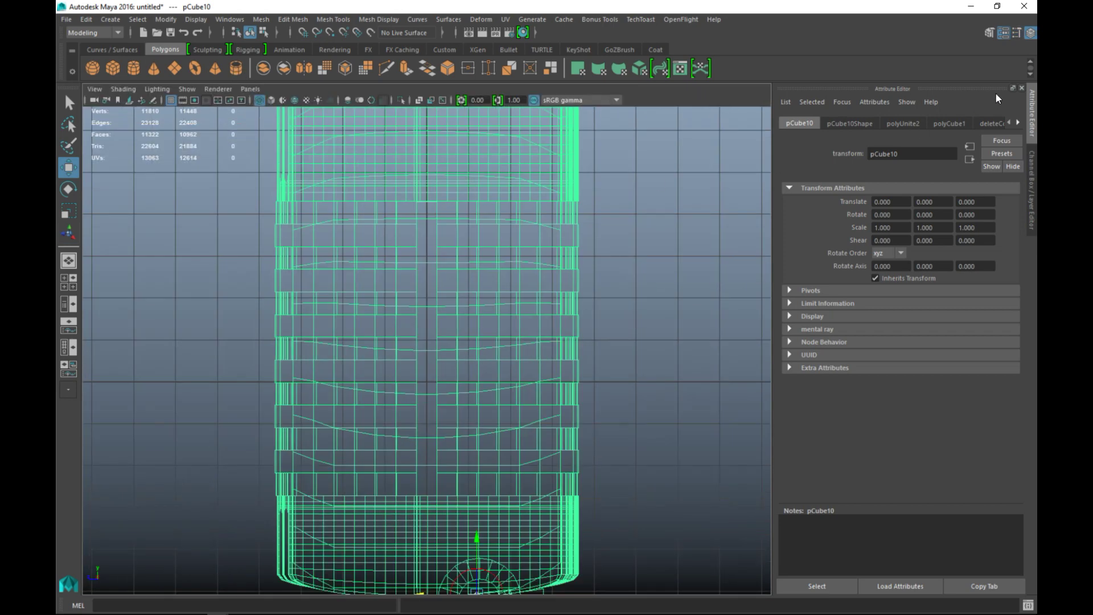
click(1022, 89)
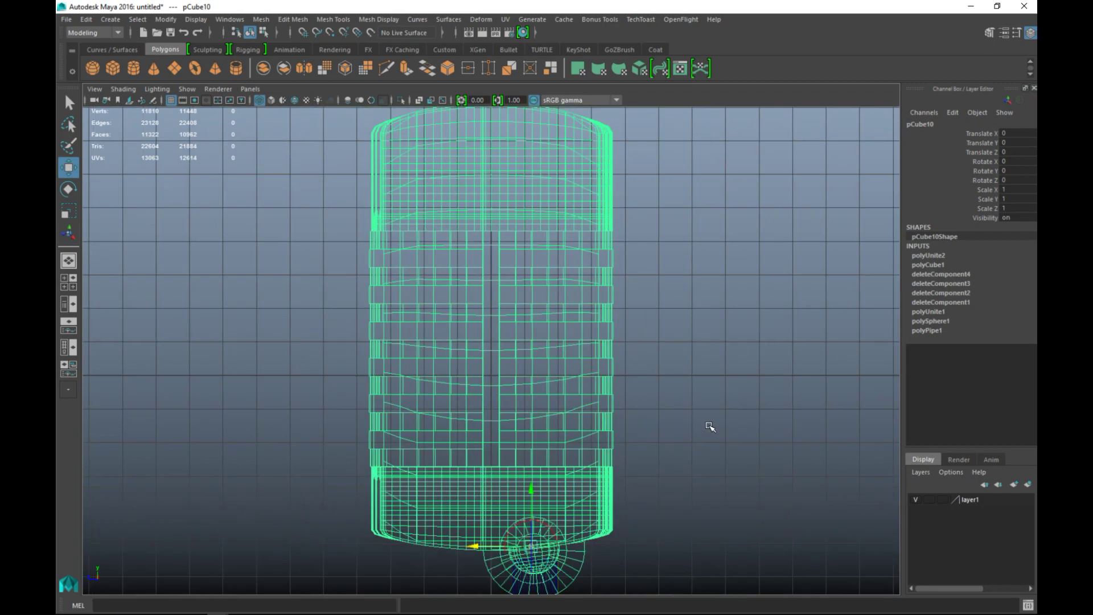
alt+middle_drag(715, 463, 703, 263)
scroll(690, 332, up, 10)
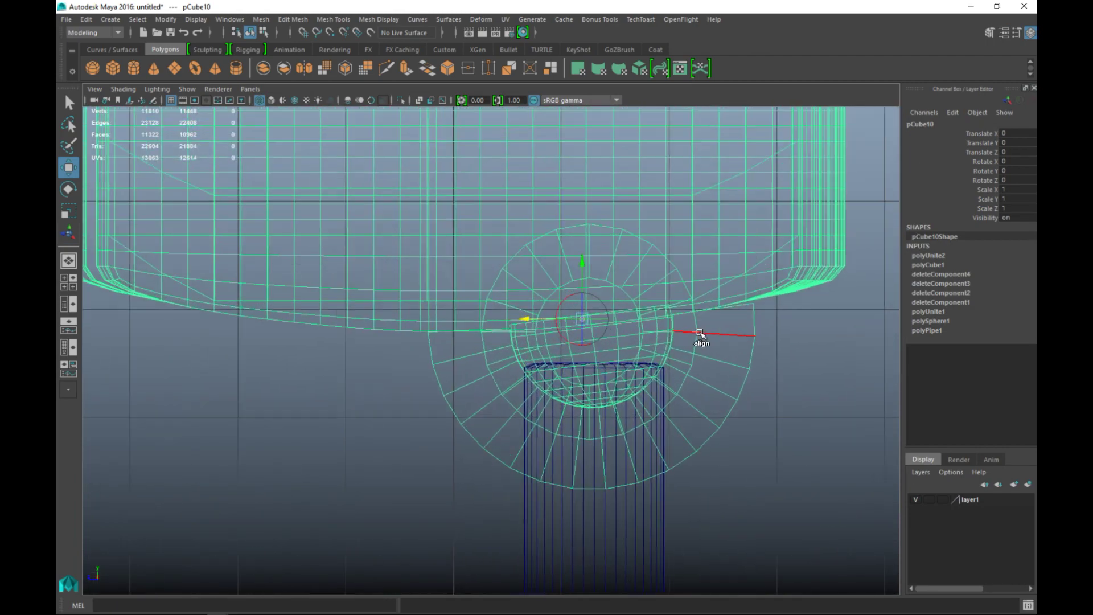
alt+middle_drag(702, 328, 555, 340)
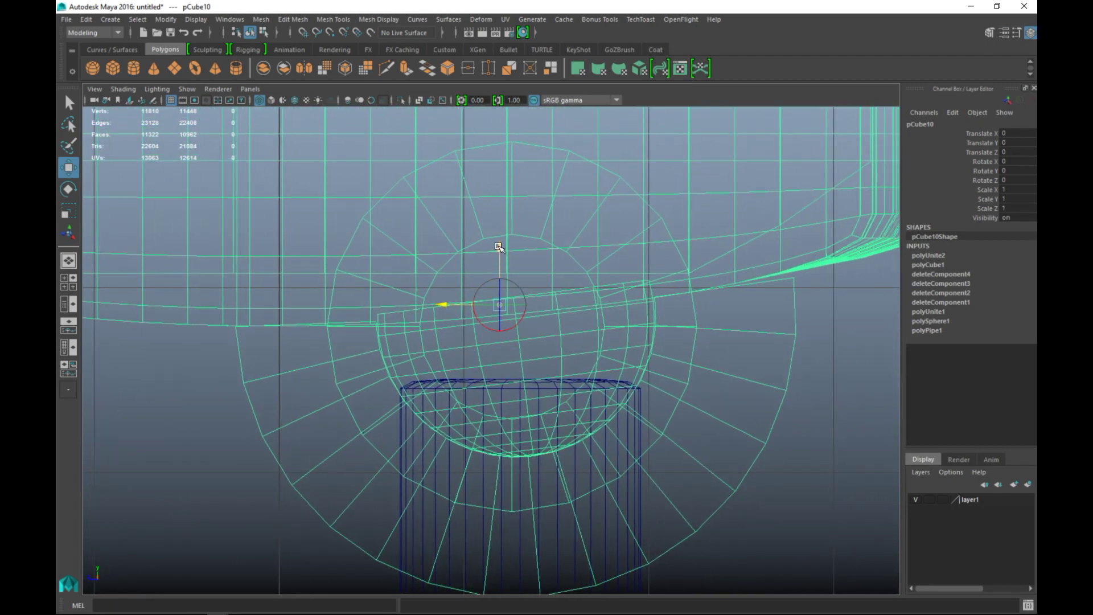
drag(498, 255, 503, 292)
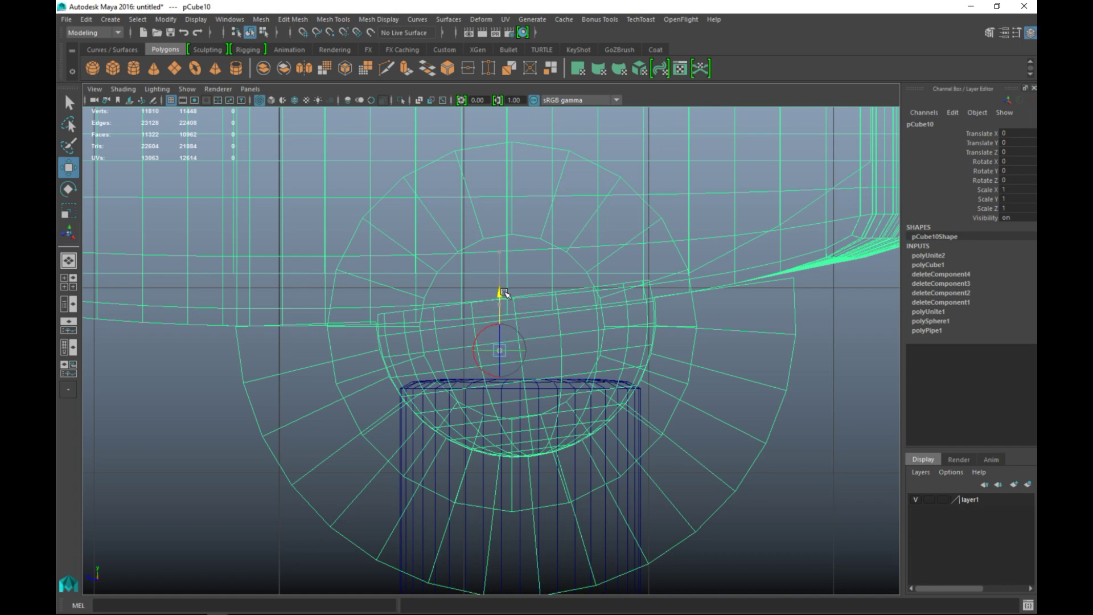
drag(446, 356, 464, 360)
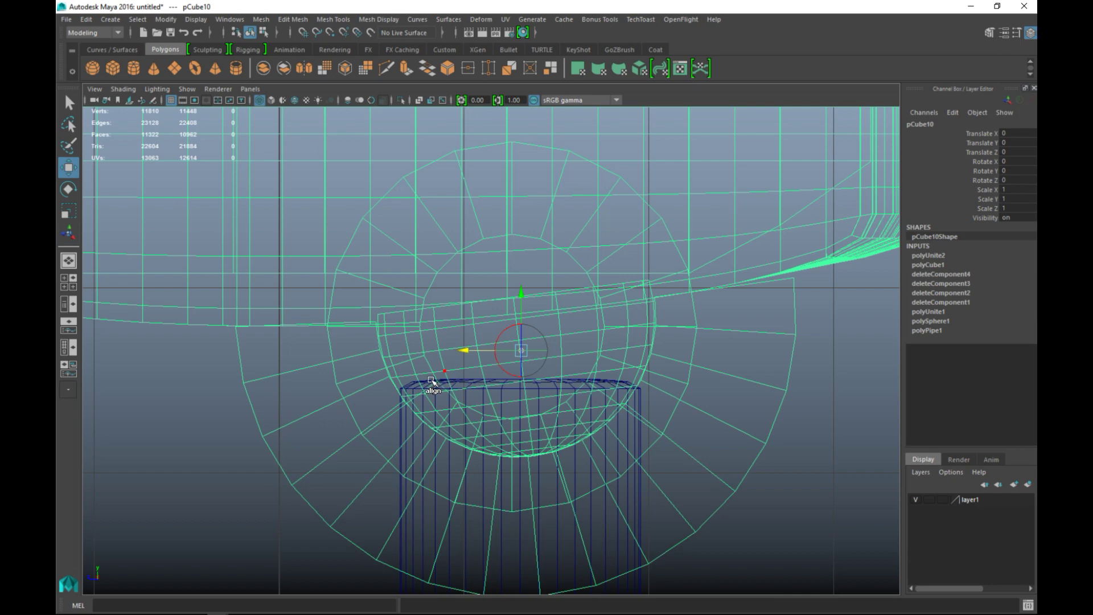
scroll(355, 417, down, 5)
key(Insert)
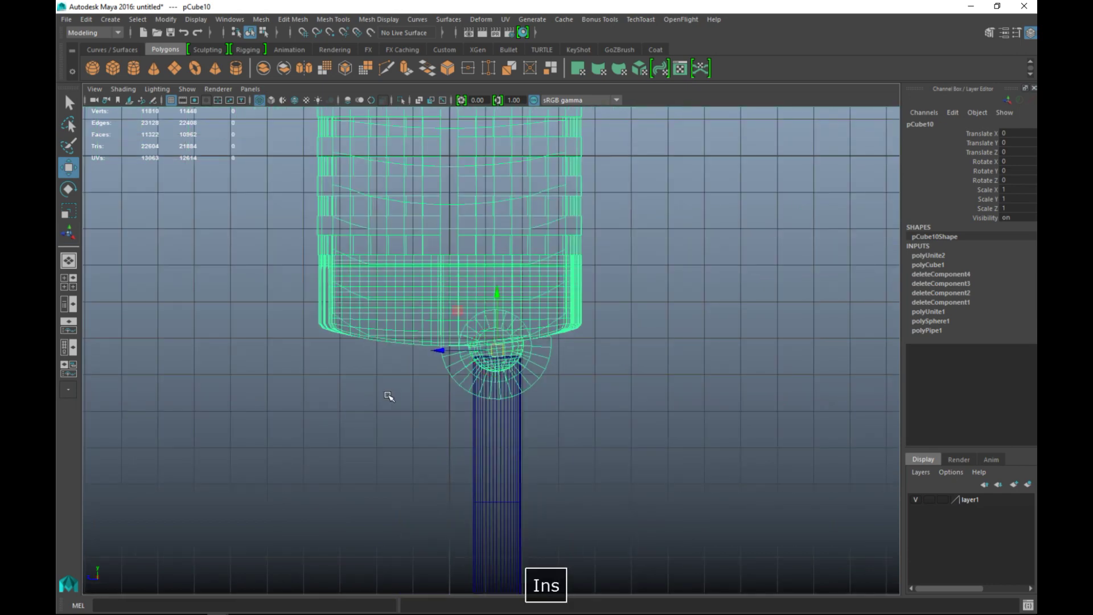
Tilt the combined microphone mesh about -14.26 degrees around the X axis
scroll(561, 406, down, 5)
key(e)
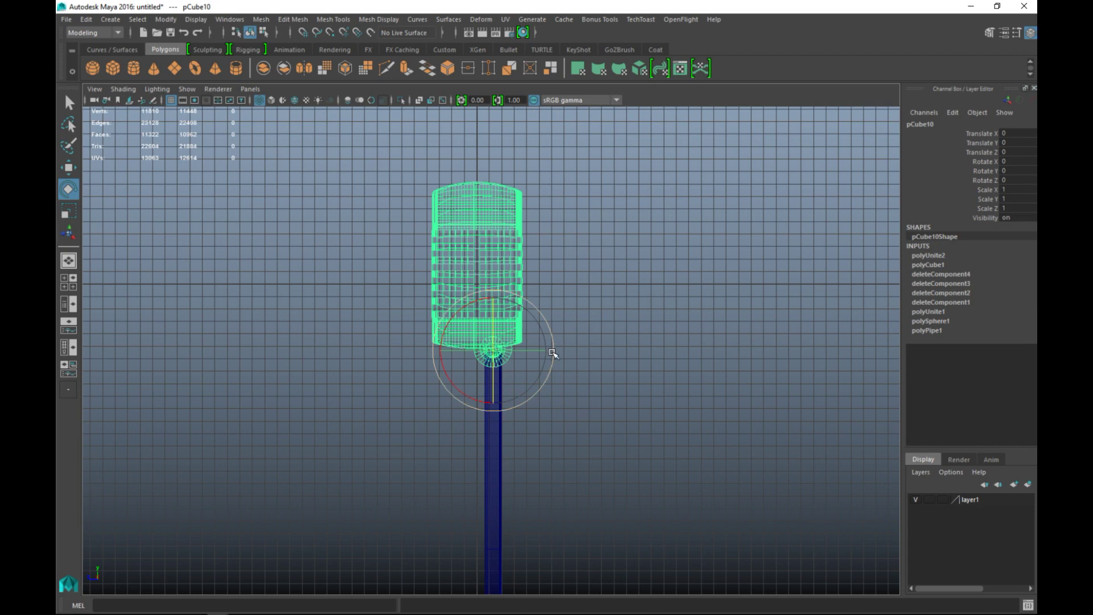
drag(554, 356, 551, 371)
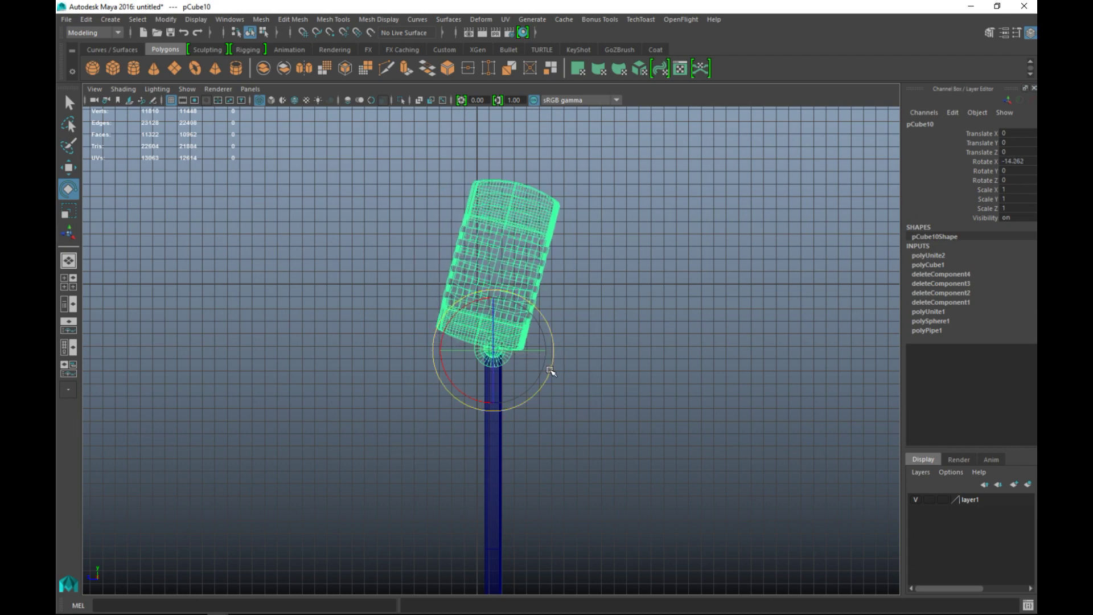
alt+right_drag(507, 387, 498, 380)
Show the tilted microphone in the perspective view with shaded display
drag(390, 187, 600, 559)
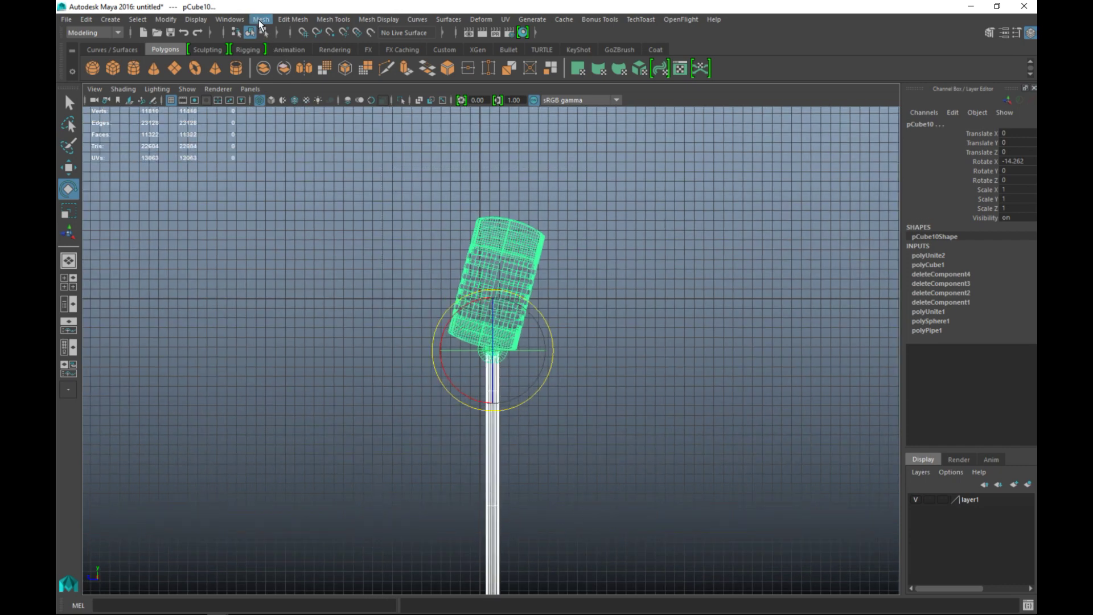
alt+right_drag(556, 302, 631, 316)
alt+middle_drag(650, 298, 647, 449)
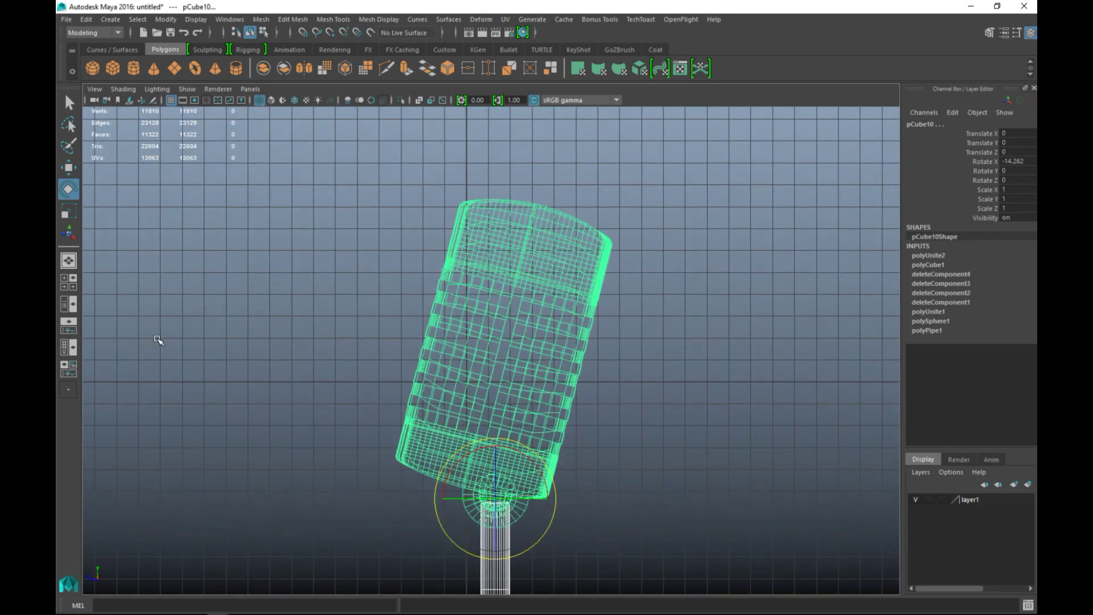
click(64, 282)
key(space)
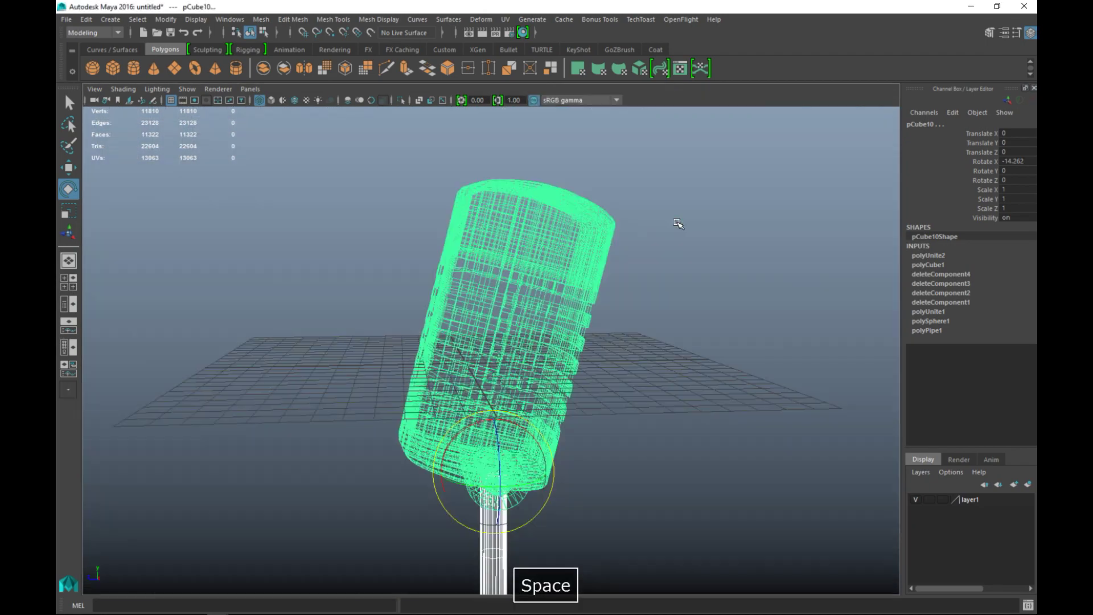
key(5)
scroll(640, 344, up, 3)
mouse_move(630, 354)
alt+mouse_down()
mouse_move(685, 377)
mouse_move(674, 386)
mouse_move(668, 370)
alt+mouse_up()
scroll(659, 376, up, 2)
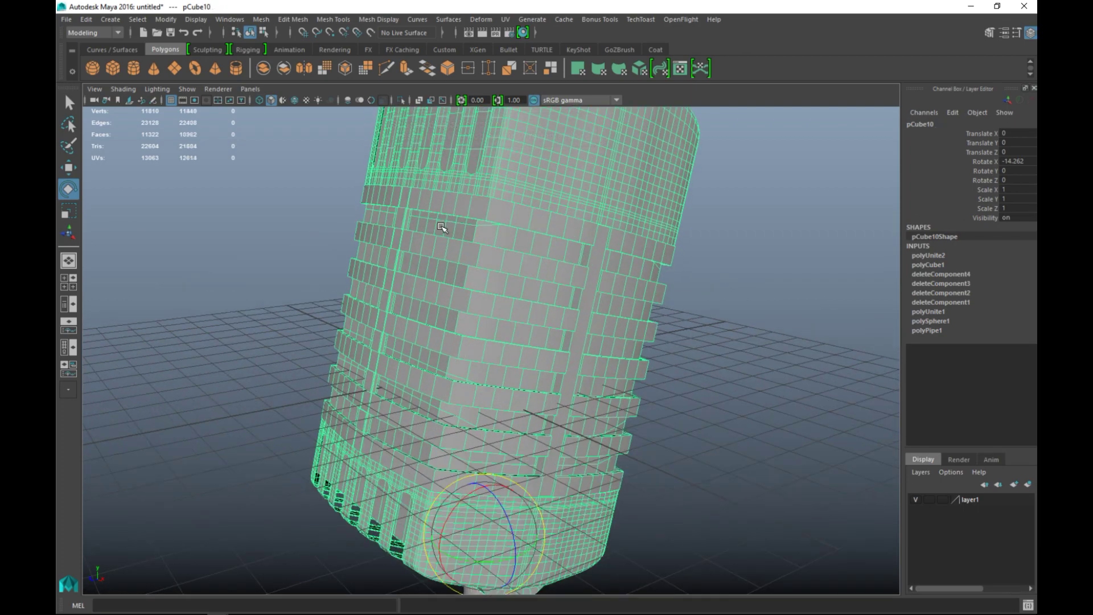
Separate the combined microphone mesh into its individual parts and clear the selection
click(261, 19)
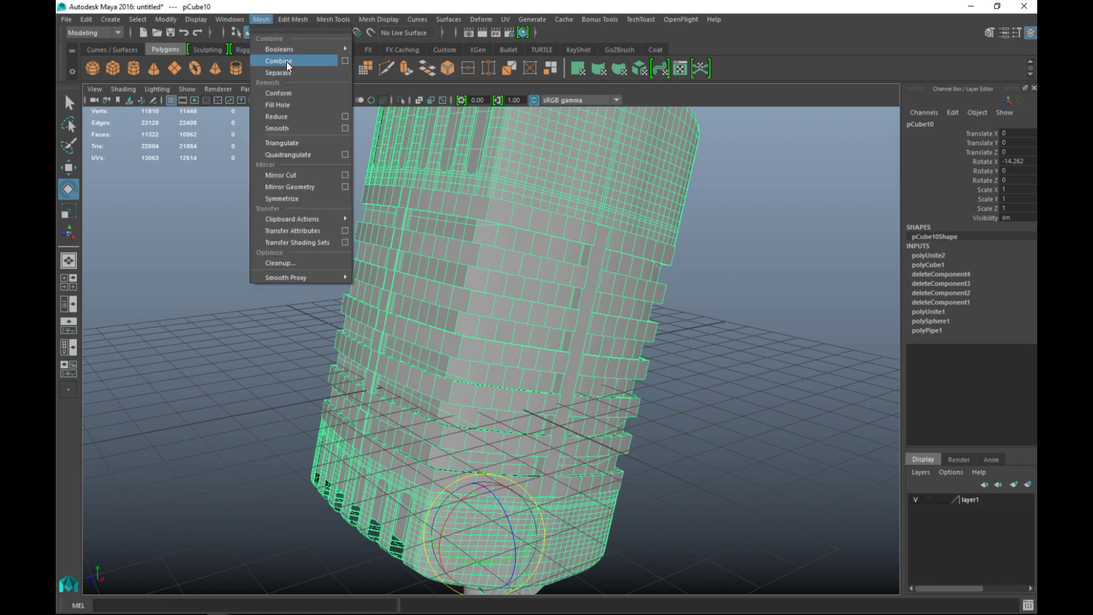
click(288, 71)
click(219, 253)
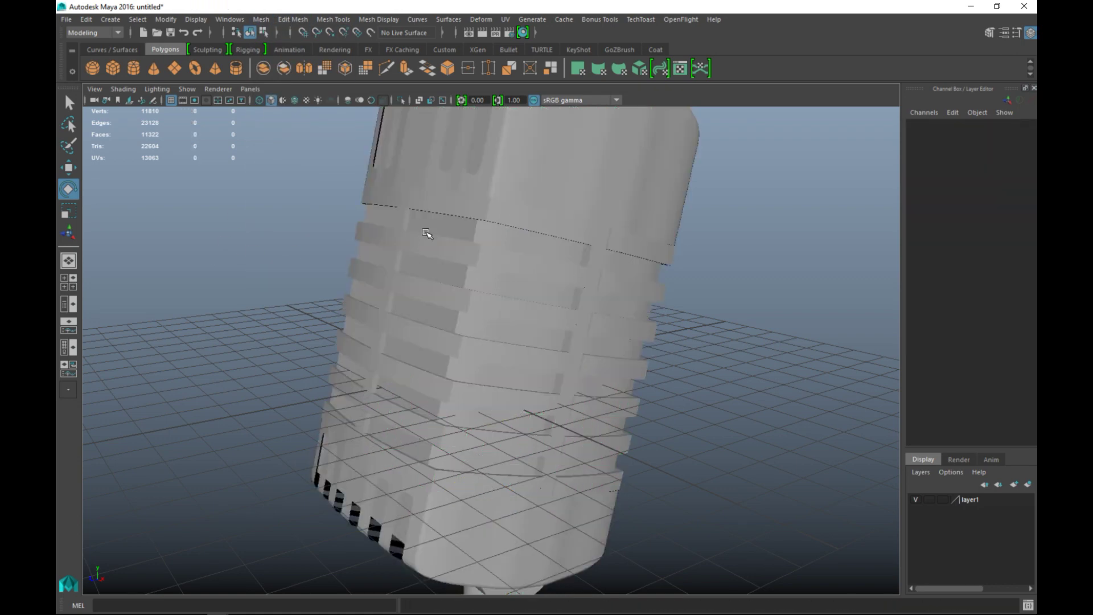
Assign a new Lambert material to the inner grille part and set its color to yellow
click(430, 224)
scroll(297, 325, down, 4)
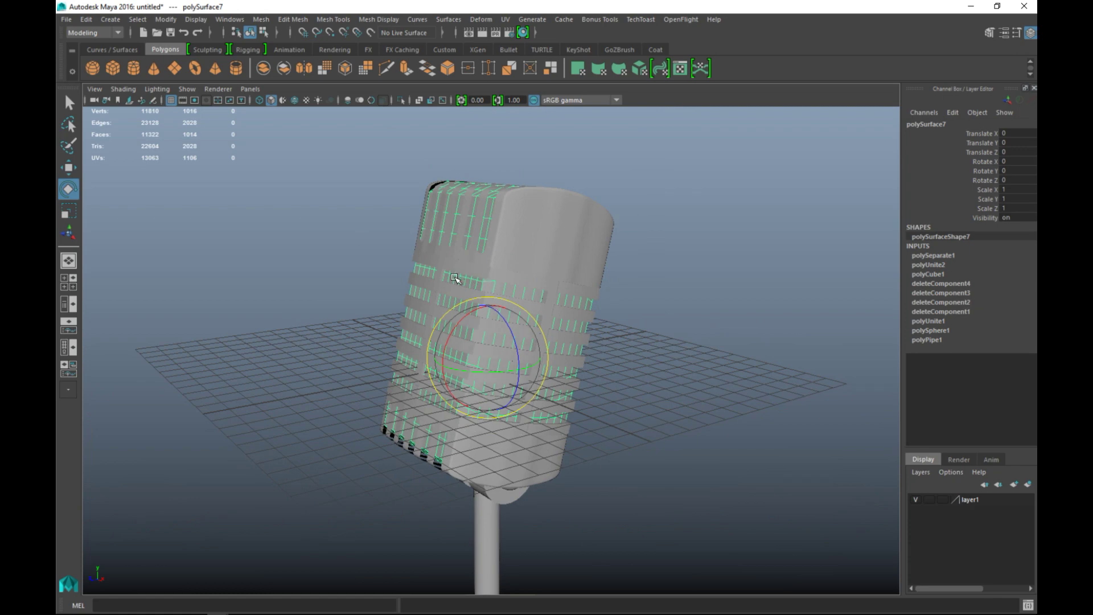
right_drag(454, 265, 462, 555)
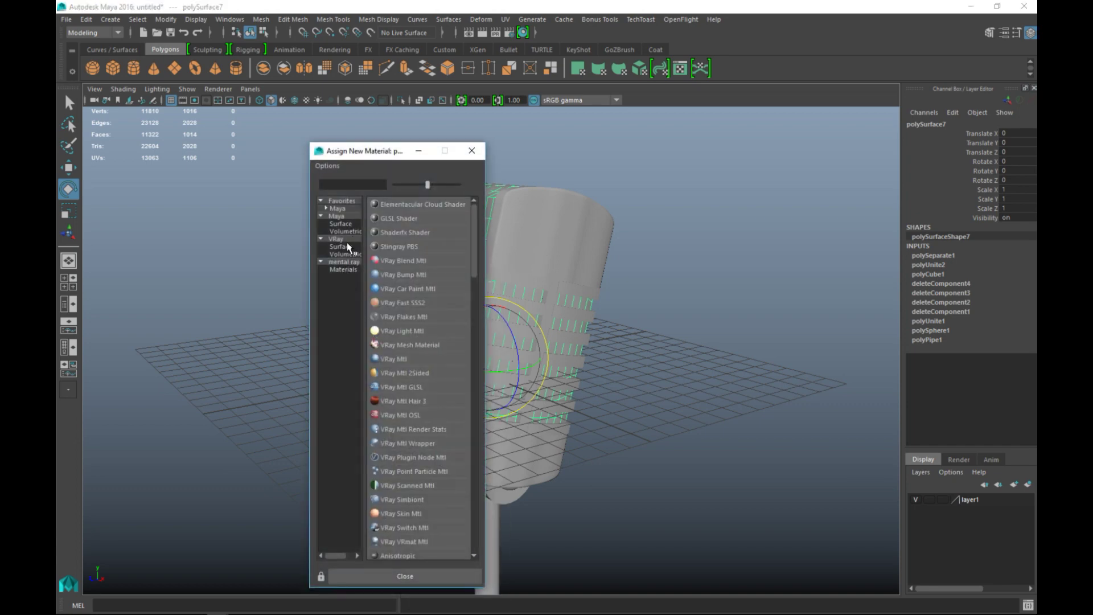
text(la)
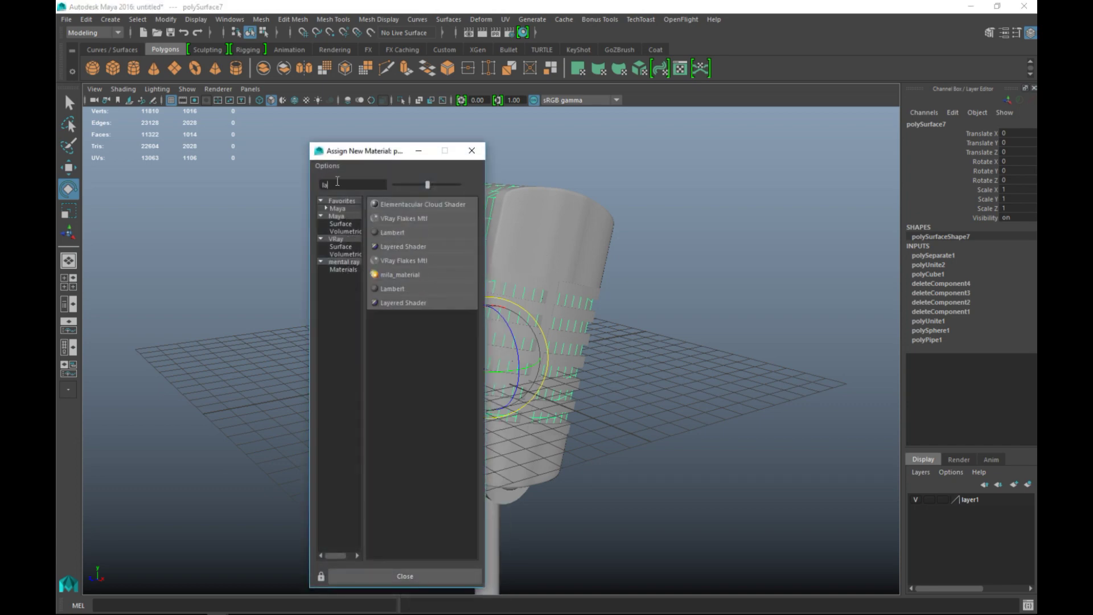
click(393, 233)
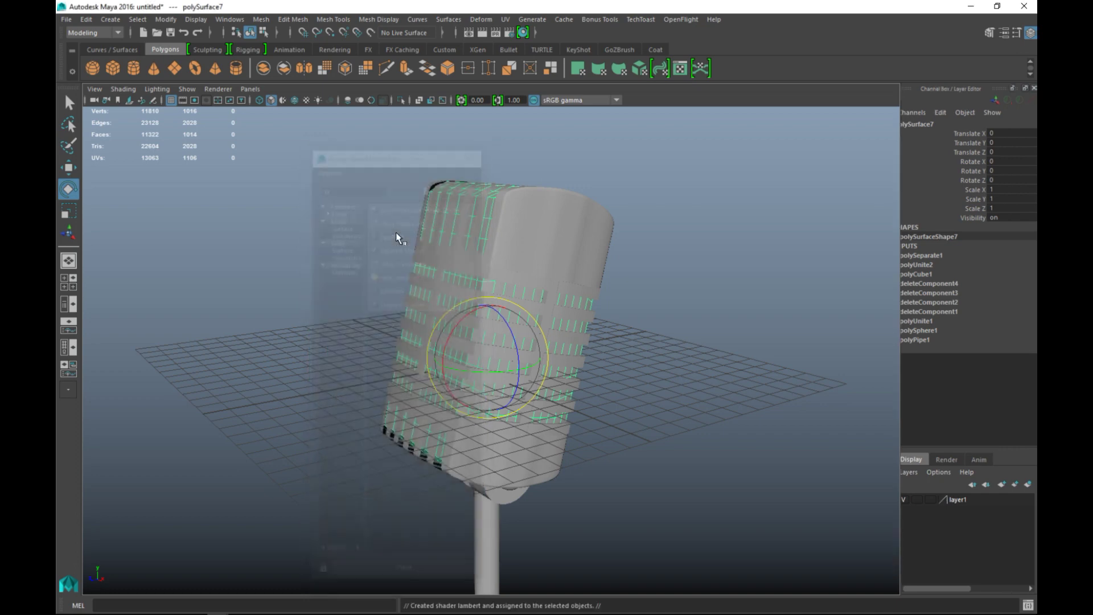
click(882, 257)
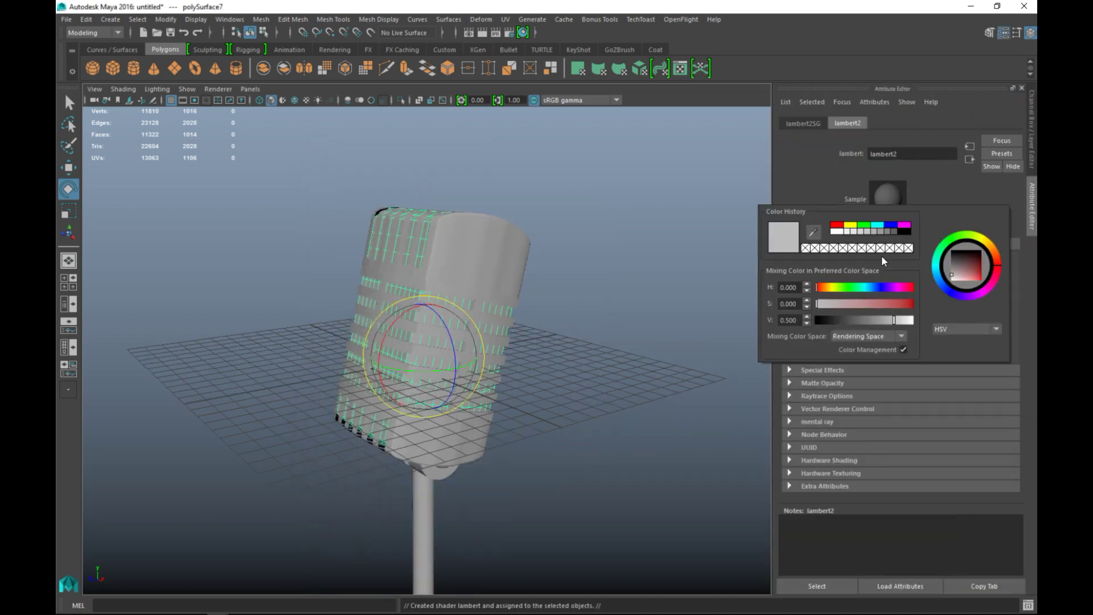
click(851, 227)
Assign a new Lambert material to the microphone's top cap and both mount cylinders, and set its color to blue
alt+drag(593, 408, 491, 235)
click(491, 236)
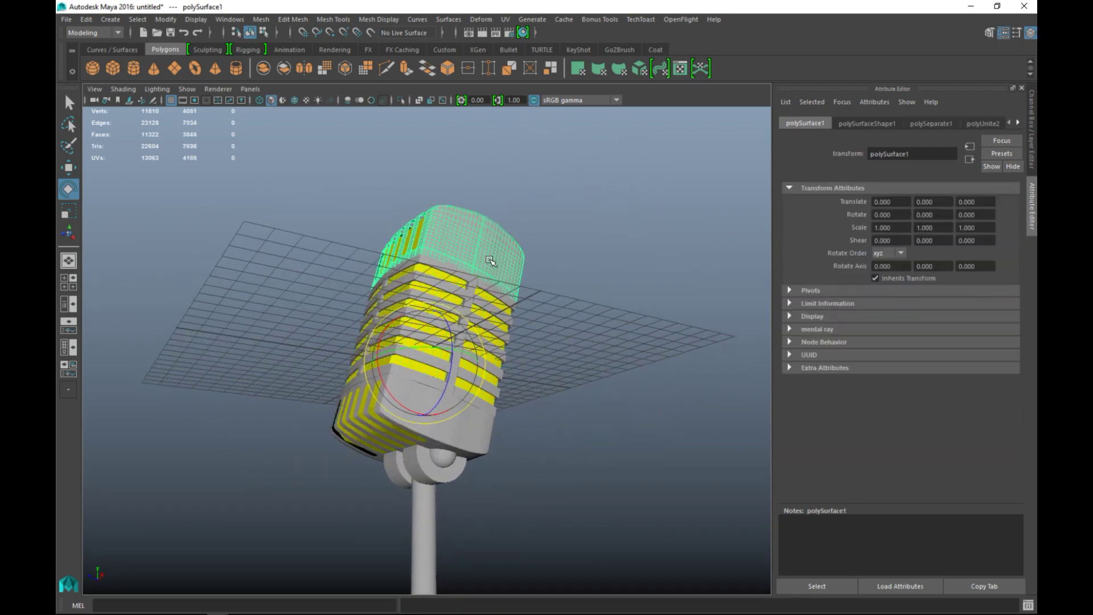
shift+click(419, 475)
shift+click(395, 476)
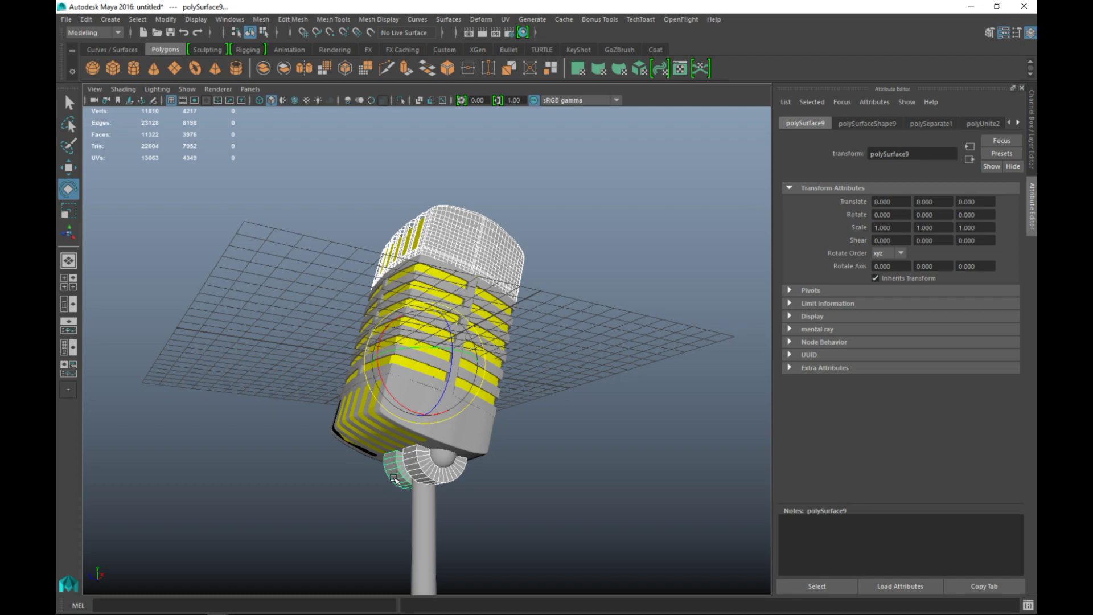
right_click(467, 228)
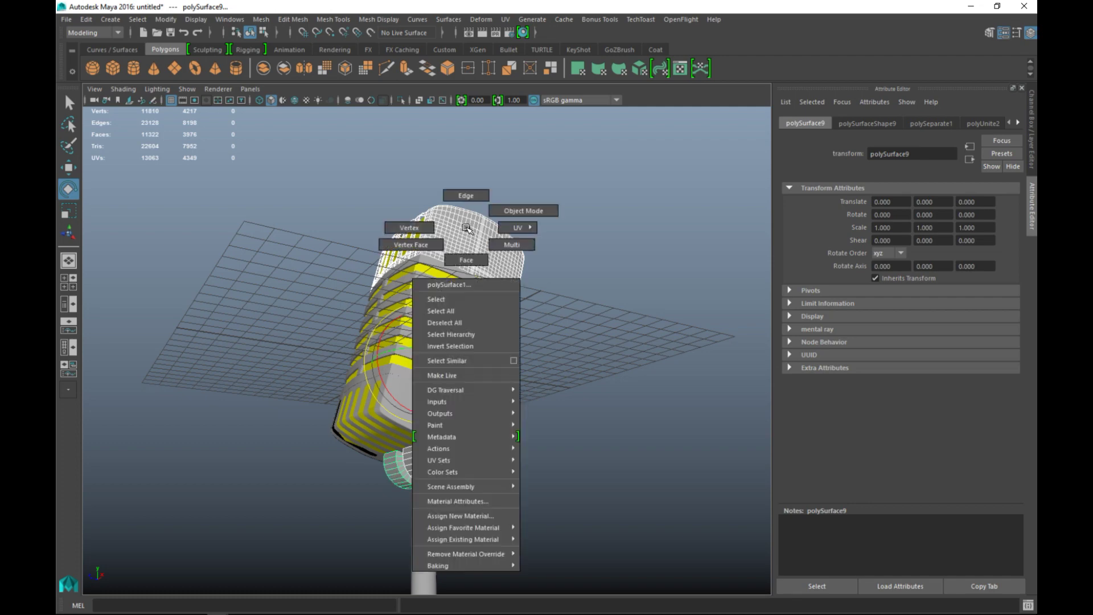
click(457, 517)
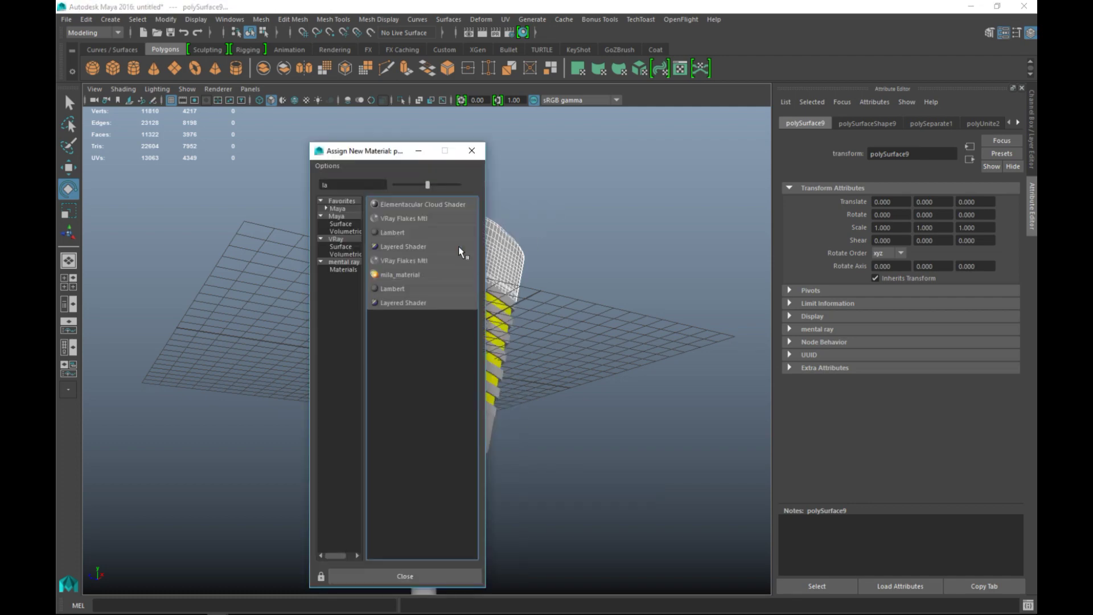
click(400, 234)
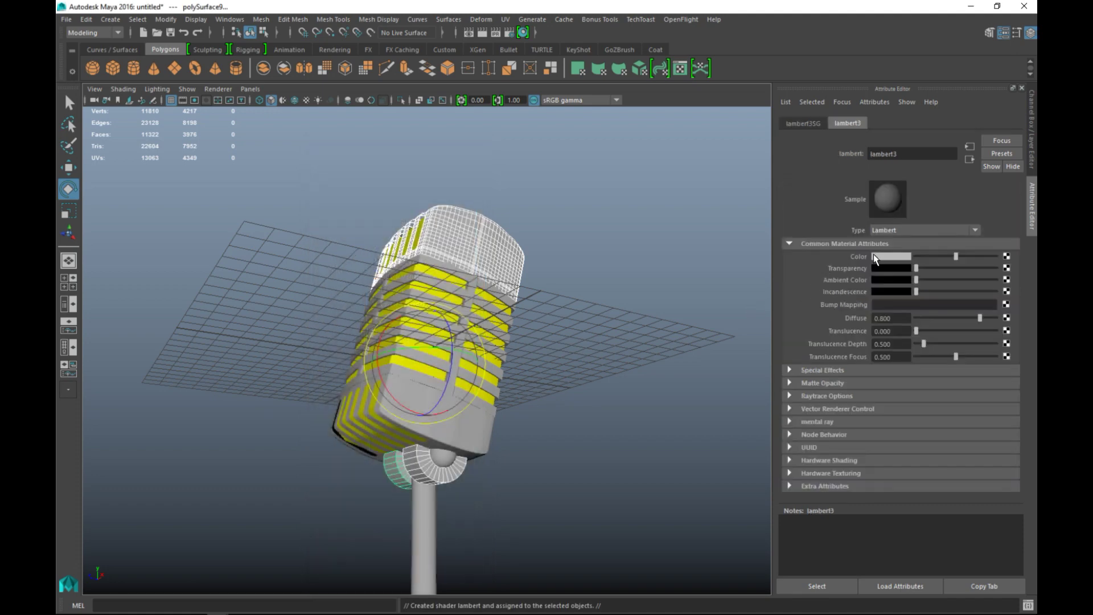
click(876, 257)
click(873, 226)
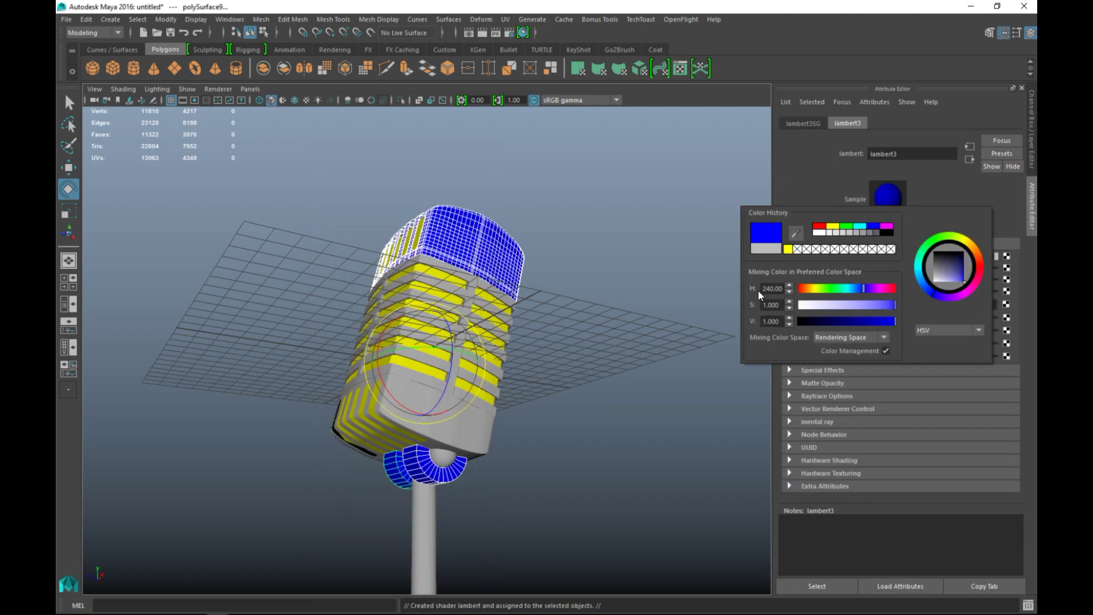
Assign a new Lambert material to the mount's rounded joint pieces and the stand pole, and set its color to red
alt+drag(610, 420, 585, 460)
click(498, 365)
click(404, 366)
alt+drag(509, 451, 454, 462)
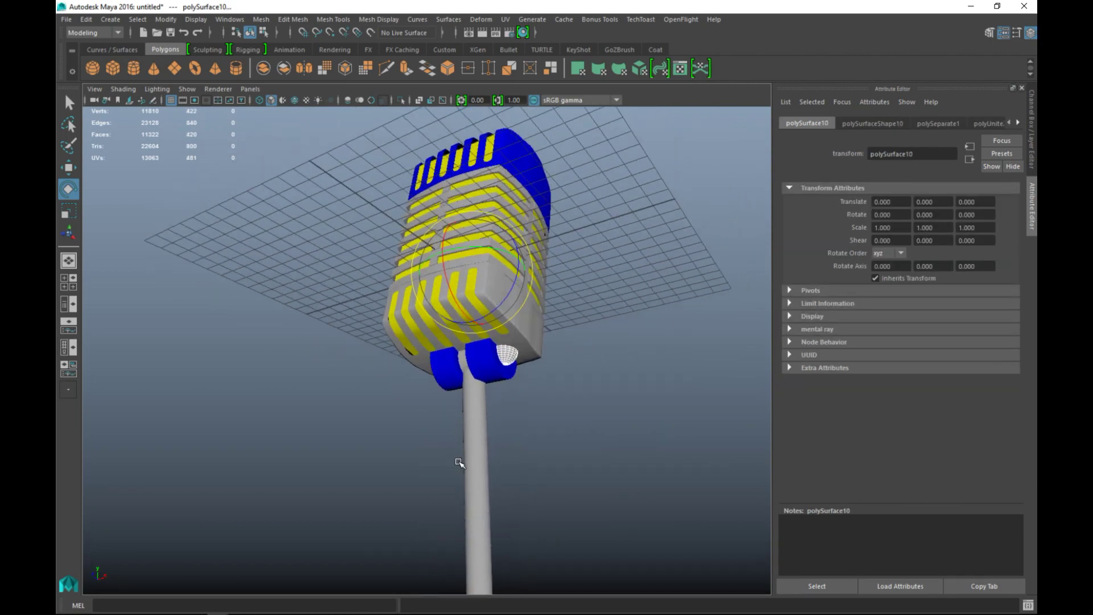
click(473, 449)
scroll(486, 462, up, 5)
alt+drag(444, 452, 467, 515)
click(497, 369)
right_drag(466, 448, 458, 554)
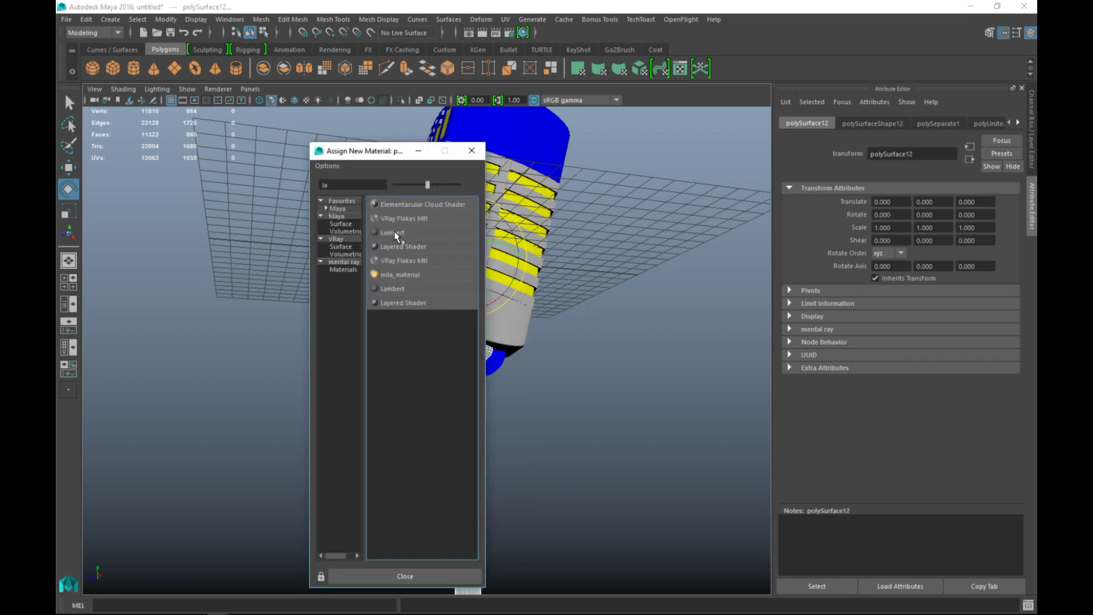
click(394, 233)
click(883, 257)
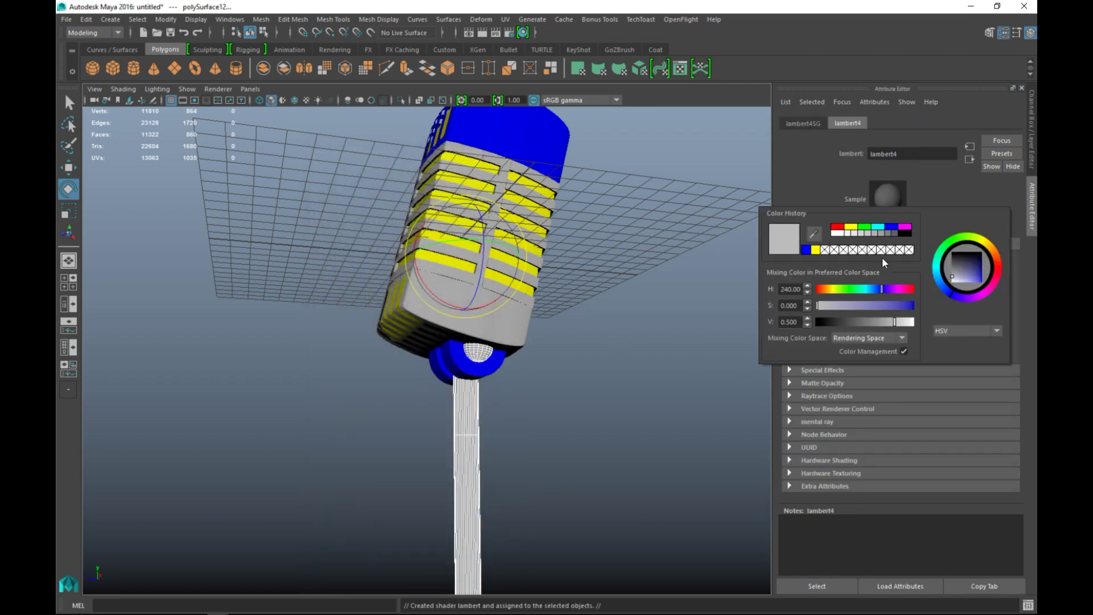
click(835, 232)
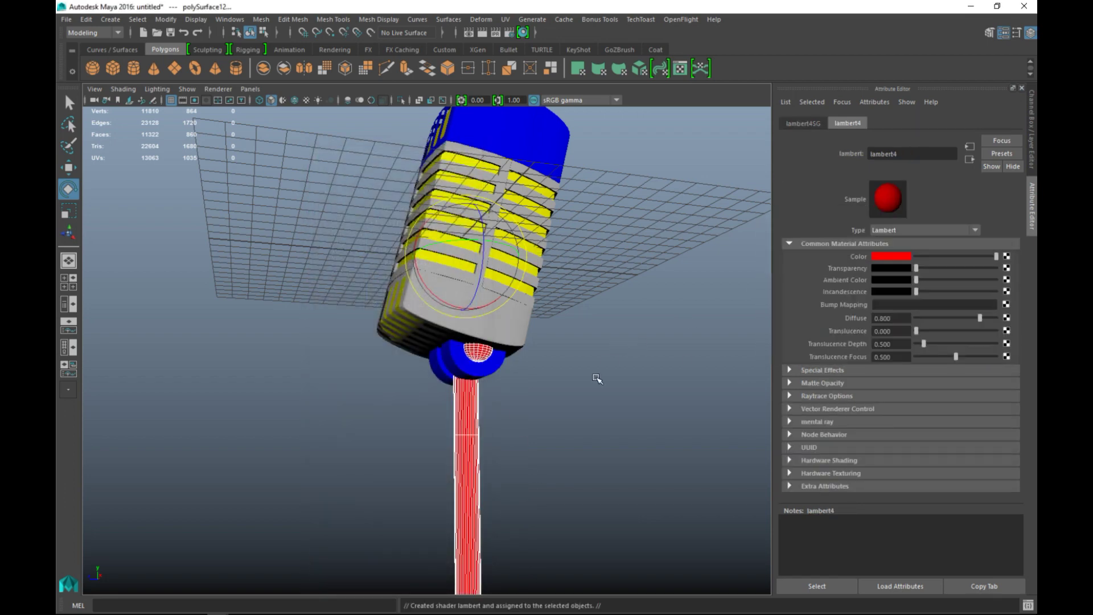
Assign a new Lambert material to the microphone's grey lower shell and ribbed middle body parts, and set its color to blue
click(593, 393)
scroll(593, 416, down, 3)
alt+drag(510, 430, 567, 435)
scroll(556, 454, up, 6)
click(535, 326)
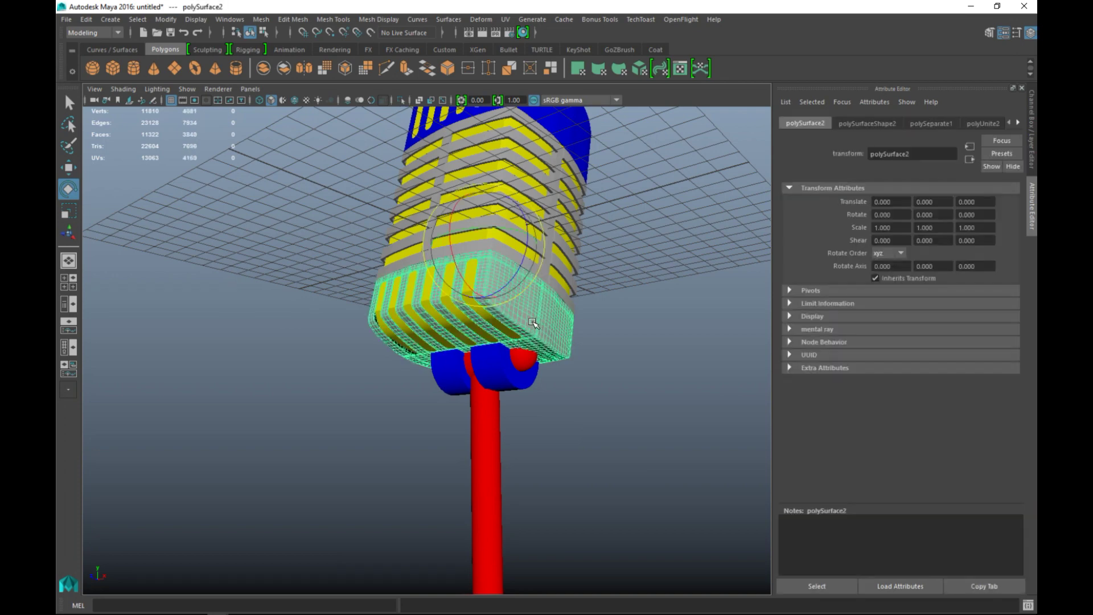
alt+drag(552, 312, 593, 283)
shift+click(599, 260)
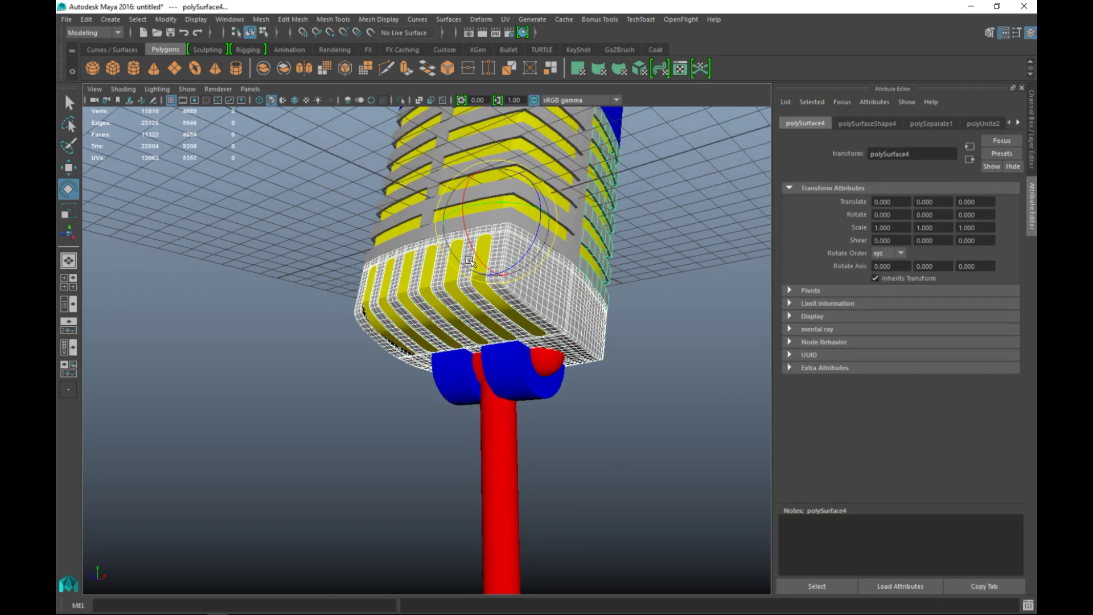
shift+click(399, 218)
alt+drag(398, 218, 454, 338)
right_drag(390, 342, 415, 552)
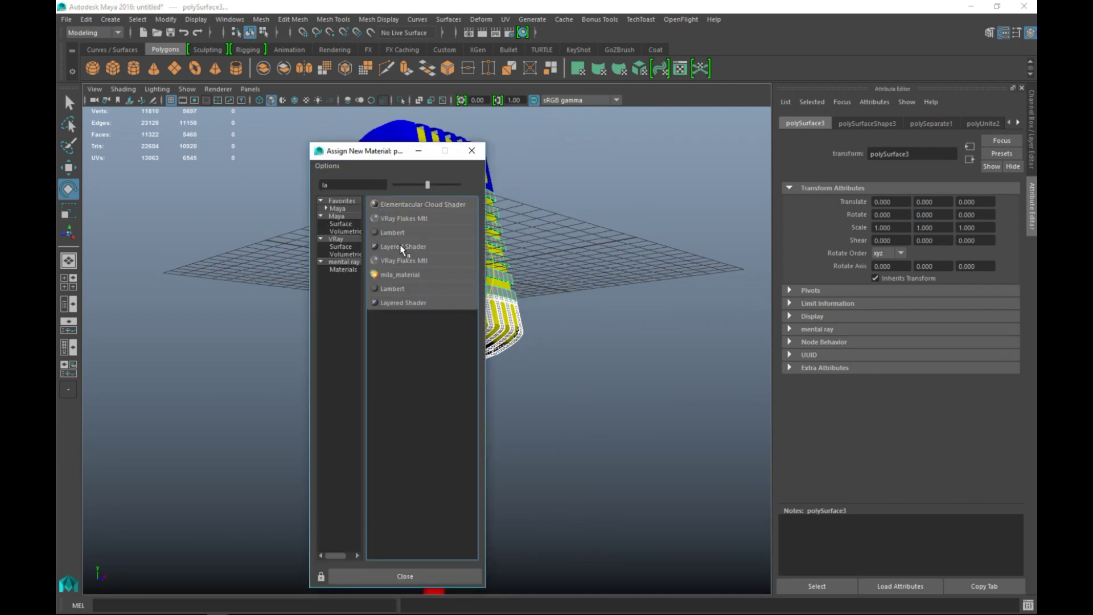
click(392, 232)
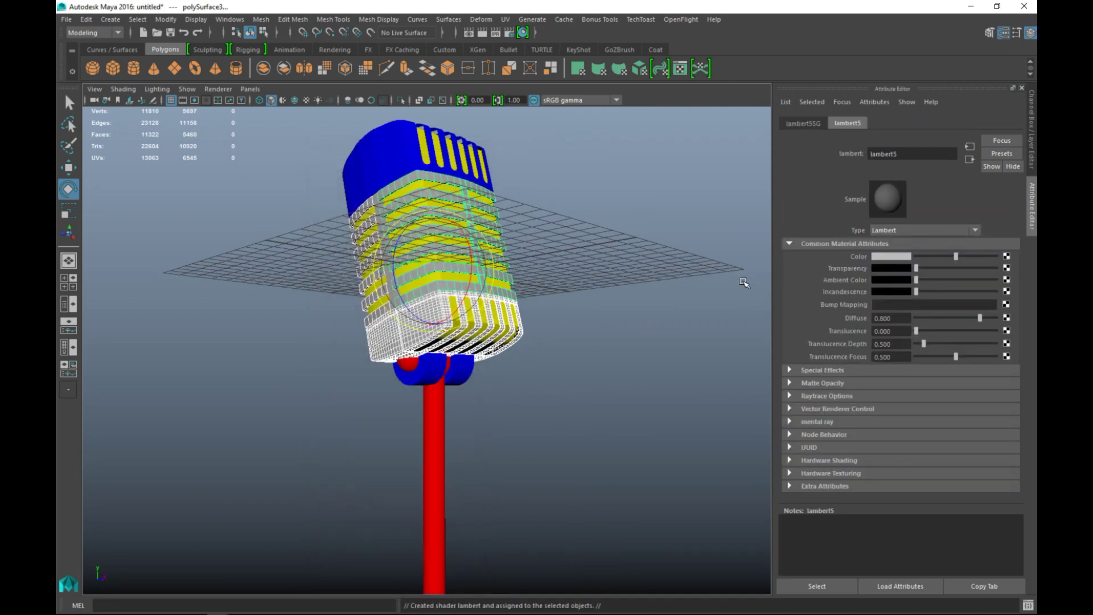
click(877, 259)
click(811, 250)
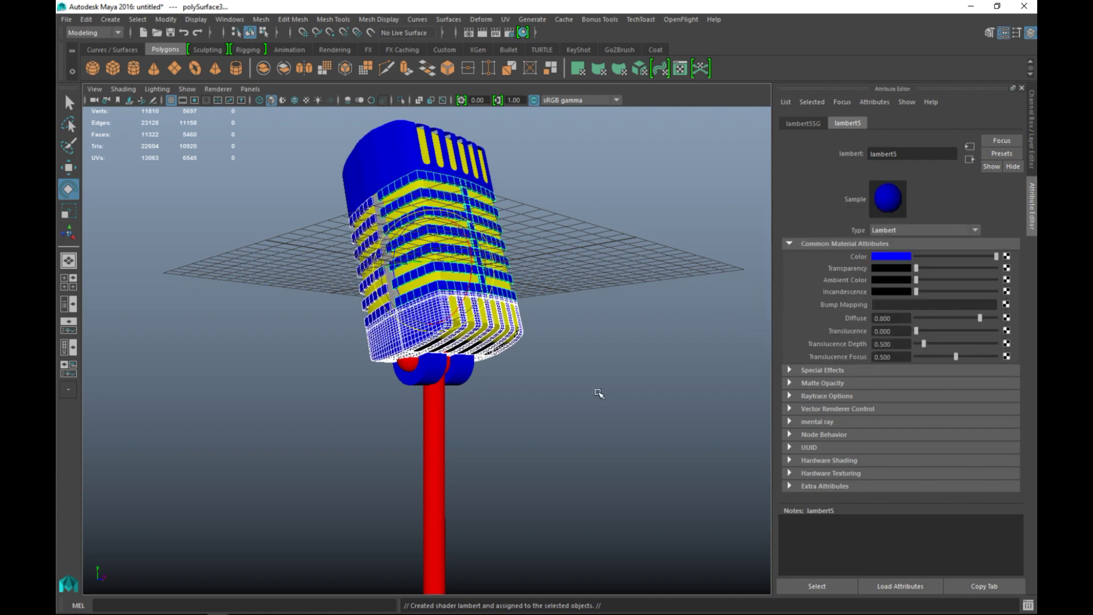
click(591, 393)
Select all the microphone and stand parts and delete their construction history
scroll(590, 393, down, 3)
alt+drag(590, 394, 473, 499)
scroll(451, 432, down, 5)
drag(336, 229, 571, 555)
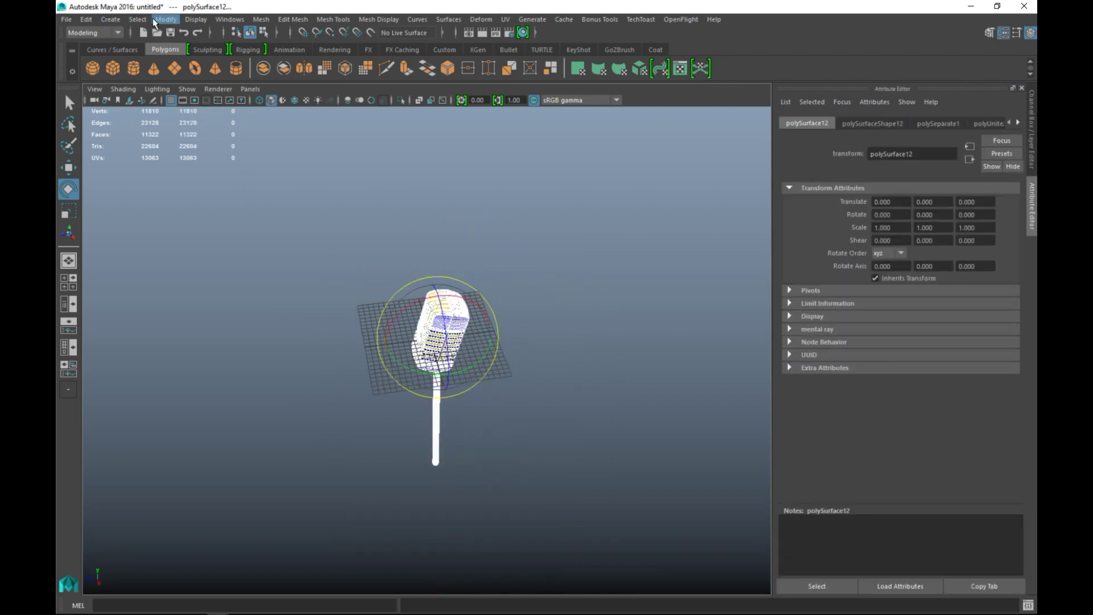
click(86, 19)
mouse_move(151, 173)
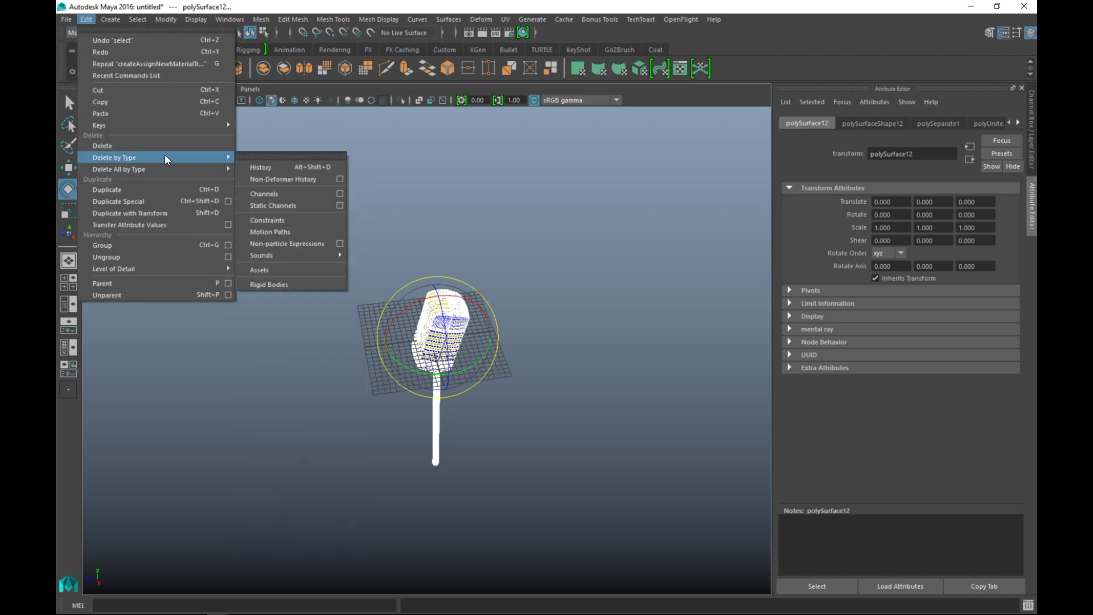
click(269, 169)
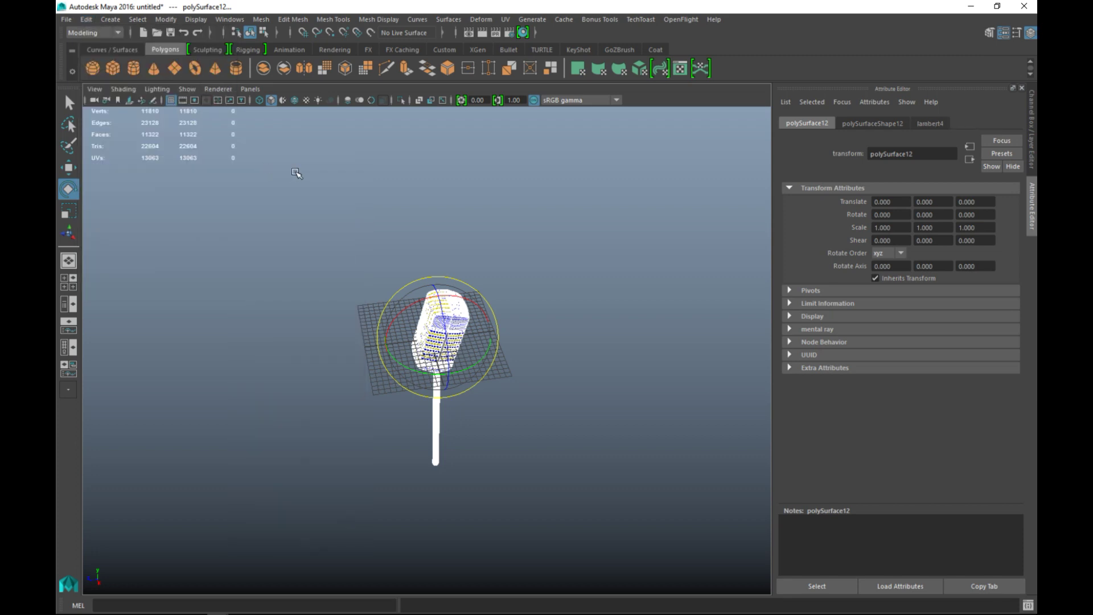
Freeze the transformations of all the selected microphone and stand parts
click(166, 19)
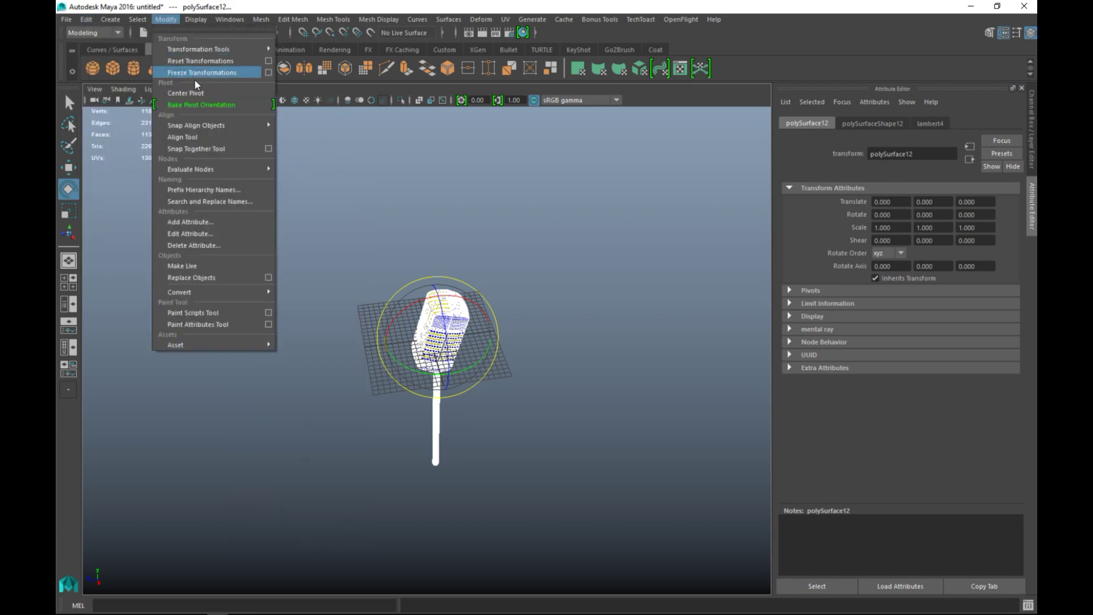
click(227, 73)
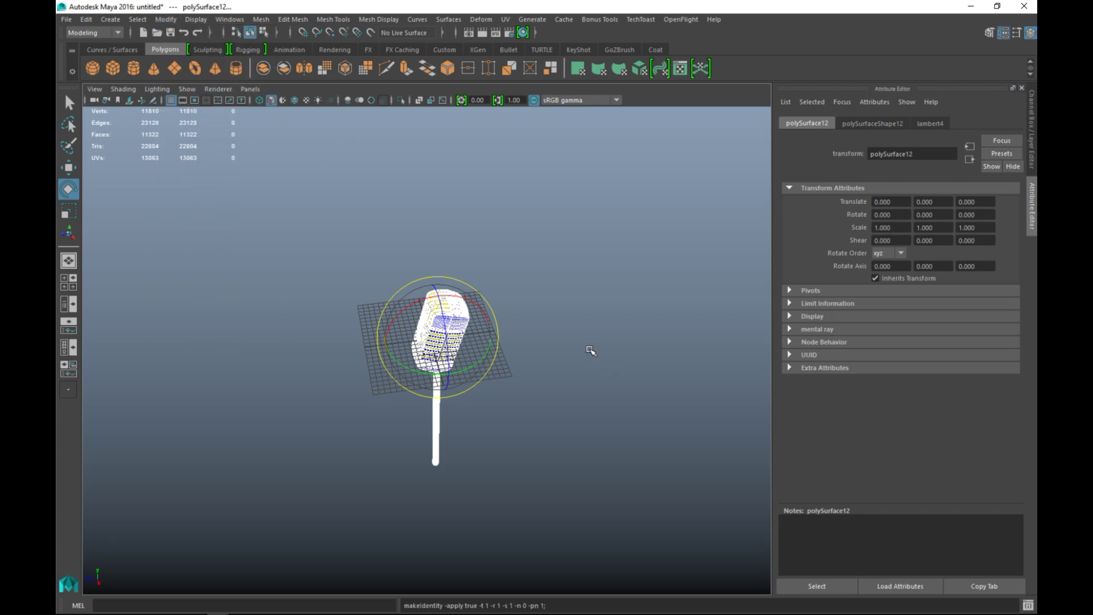
key(F9)
alt+drag(586, 356, 610, 391)
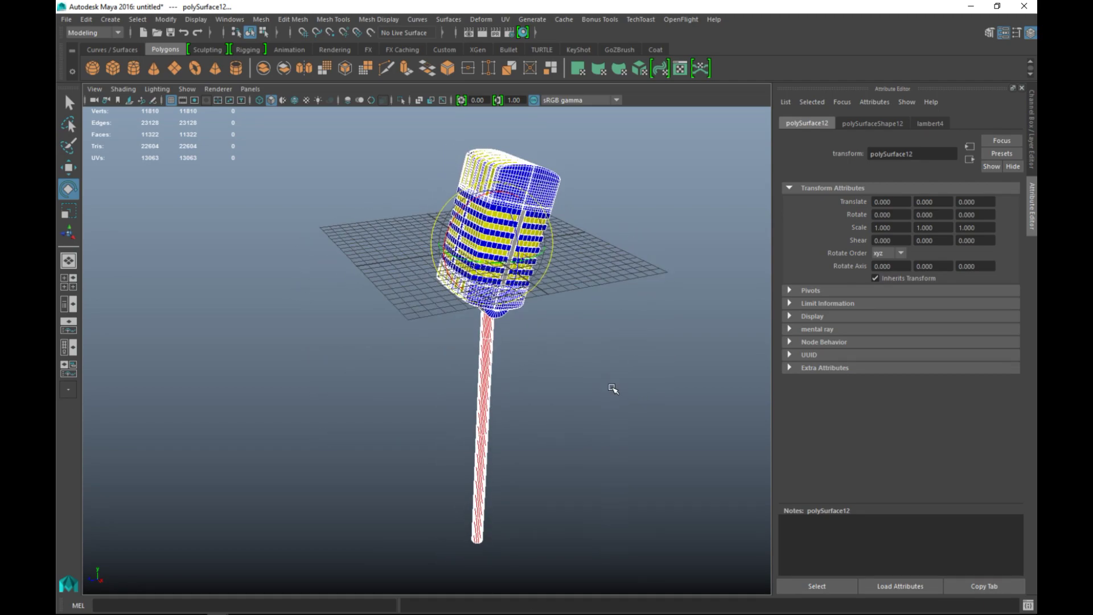
alt+middle_drag(610, 390, 558, 420)
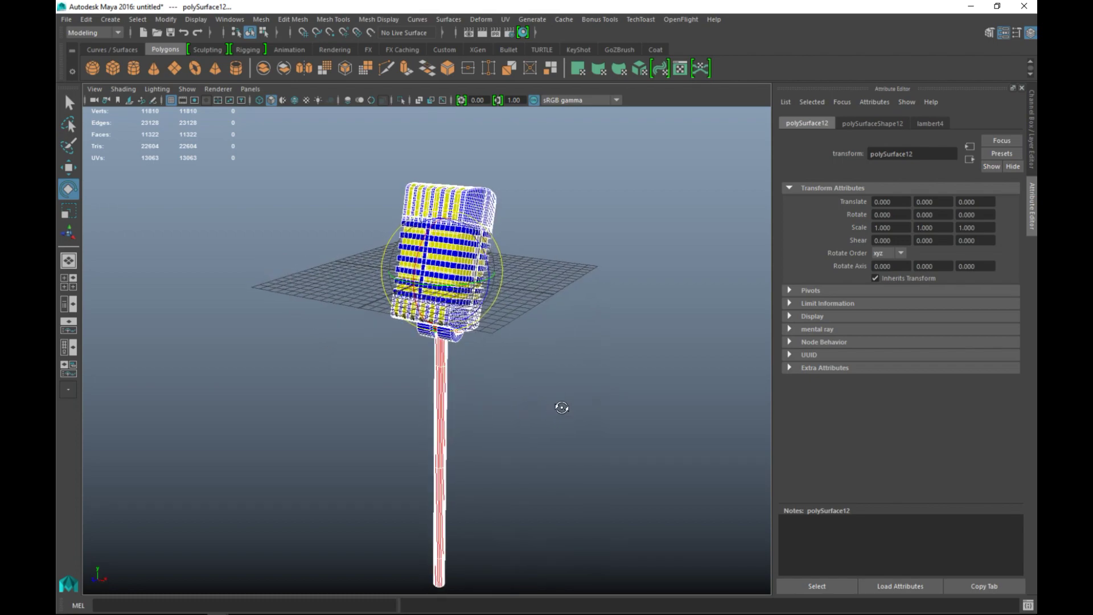